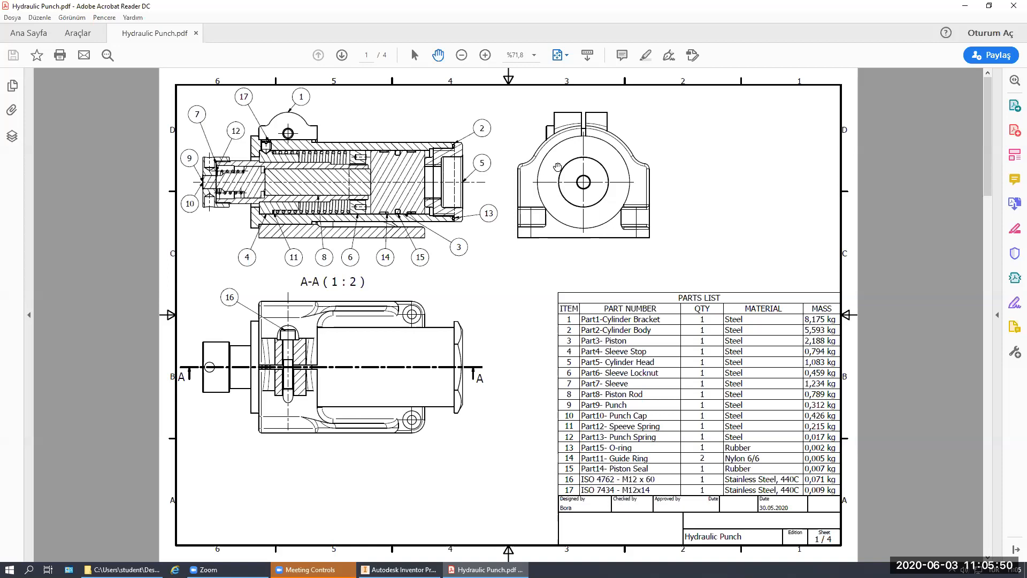
Step: Circle the three views of the hydraulic punch assembly in red, add an arrow beside the section view, and clear the marks
{"action": "mouse_move", "coordinate": [433, 112]}
{"action": "left_mouse_down"}
{"action": "mouse_move", "coordinate": [351, 83]}
{"action": "mouse_move", "coordinate": [289, 81]}
{"action": "left_mouse_up"}
{"action": "mouse_move", "coordinate": [202, 100]}
{"action": "left_mouse_down"}
{"action": "mouse_move", "coordinate": [182, 202]}
{"action": "mouse_move", "coordinate": [342, 287]}
{"action": "mouse_move", "coordinate": [479, 152]}
{"action": "mouse_move", "coordinate": [470, 128]}
{"action": "left_mouse_up"}
{"action": "mouse_move", "coordinate": [440, 292]}
{"action": "left_mouse_down"}
{"action": "mouse_move", "coordinate": [293, 276]}
{"action": "mouse_move", "coordinate": [183, 344]}
{"action": "mouse_move", "coordinate": [214, 411]}
{"action": "mouse_move", "coordinate": [512, 390]}
{"action": "left_mouse_up"}
{"action": "left_click_drag", "start_coordinate": [397, 301], "coordinate": [512, 390]}
{"action": "mouse_move", "coordinate": [612, 110]}
{"action": "left_mouse_down"}
{"action": "mouse_move", "coordinate": [586, 102]}
{"action": "mouse_move", "coordinate": [478, 230]}
{"action": "mouse_move", "coordinate": [573, 298]}
{"action": "left_mouse_up"}
{"action": "left_click_drag", "start_coordinate": [667, 236], "coordinate": [591, 298]}
{"action": "mouse_move", "coordinate": [89, 190]}
{"action": "left_mouse_down"}
{"action": "mouse_move", "coordinate": [137, 191]}
{"action": "mouse_move", "coordinate": [131, 211]}
{"action": "left_mouse_up"}
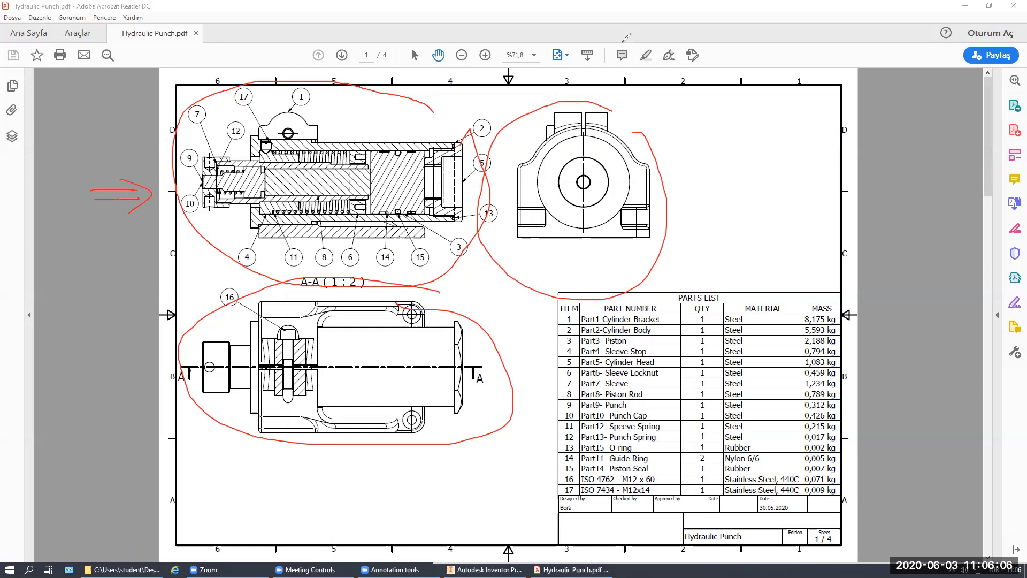
{"action": "left_click", "coordinate": [622, 43]}
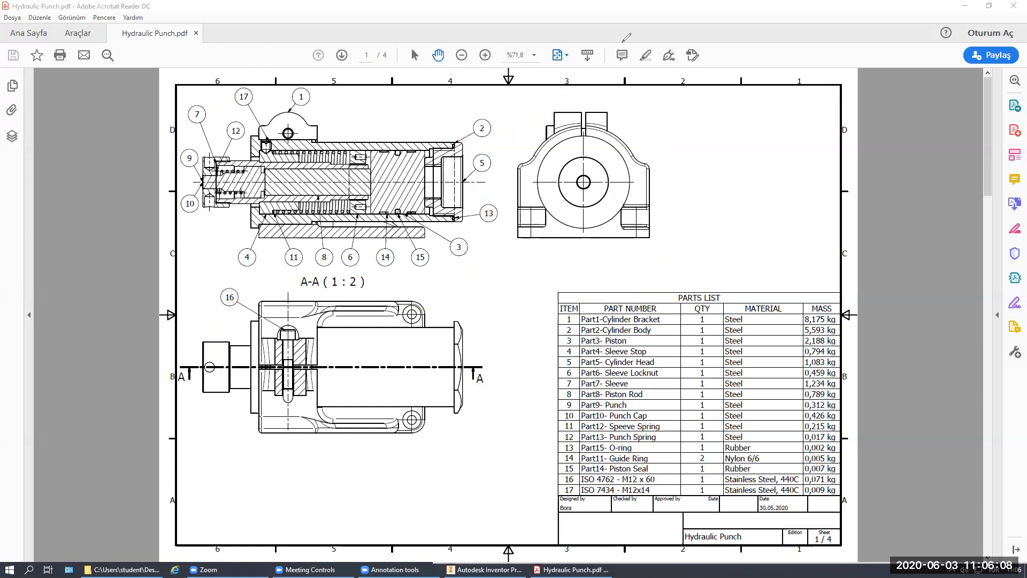
Step: Circle the Part 2 to Part 6 drawings on sheet 3 in red, and clear the marks
{"action": "scroll", "coordinate": [407, 176], "scroll_direction": "down", "scroll_amount": 1}
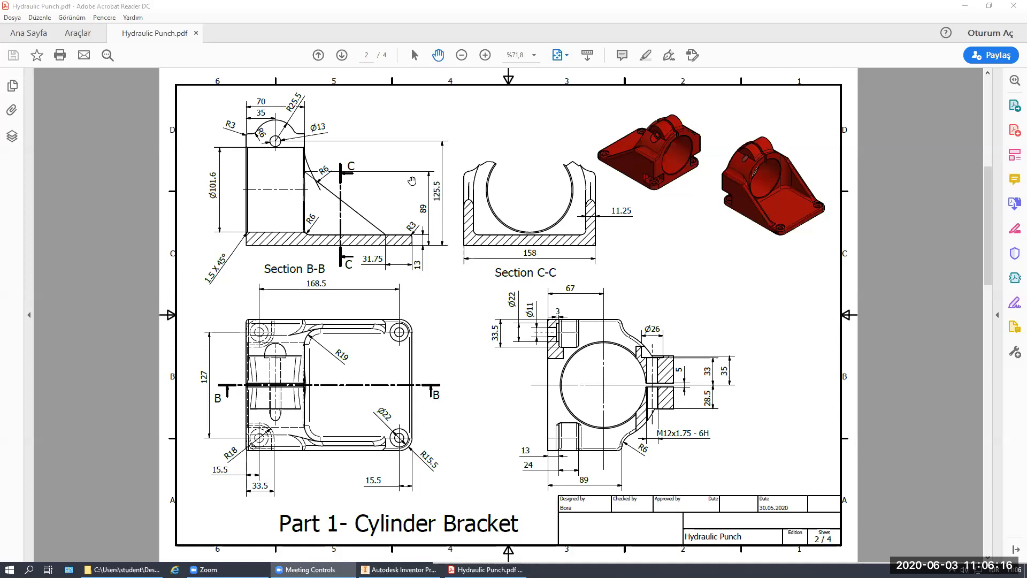
{"action": "scroll", "coordinate": [449, 190], "scroll_direction": "down", "scroll_amount": 1}
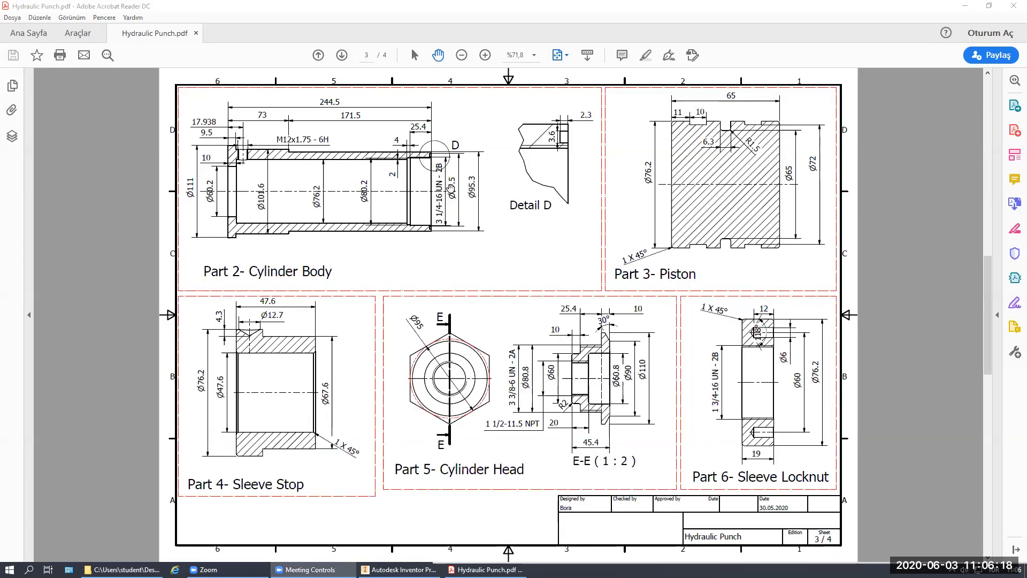
{"action": "scroll", "coordinate": [450, 188], "scroll_direction": "up", "scroll_amount": 1}
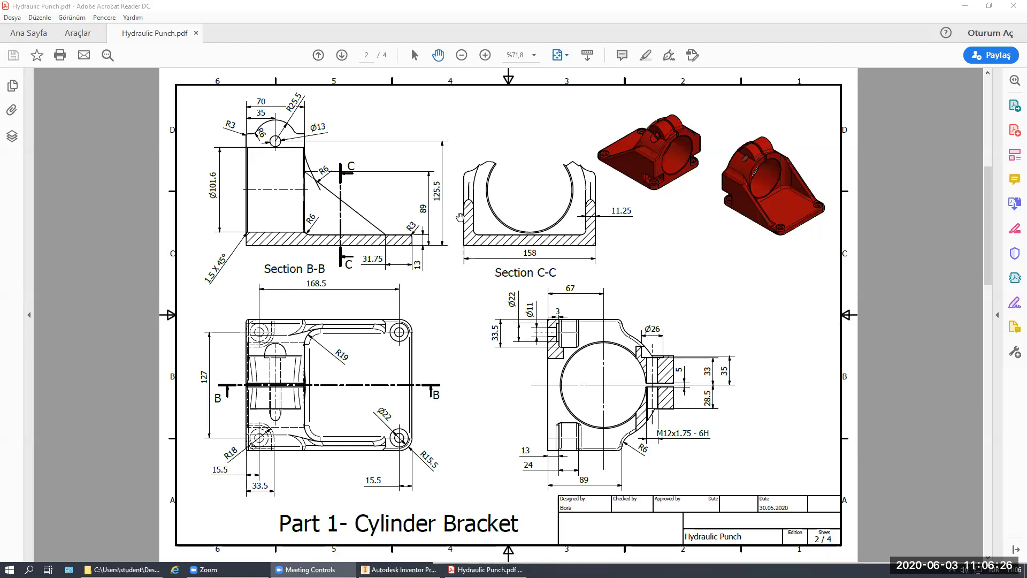
{"action": "scroll", "coordinate": [459, 219], "scroll_direction": "down", "scroll_amount": 3}
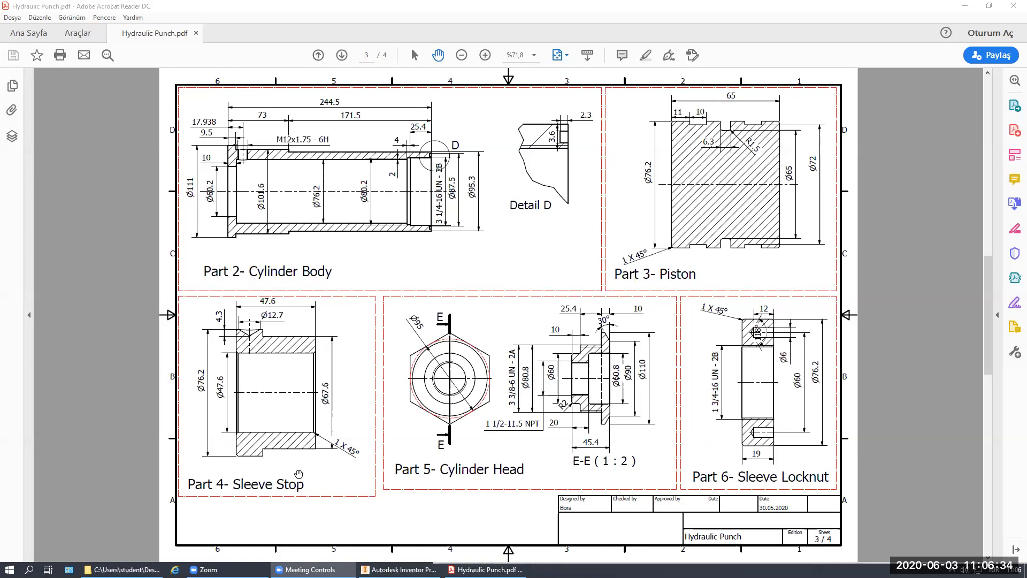
{"action": "mouse_move", "coordinate": [210, 273]}
{"action": "left_mouse_down"}
{"action": "mouse_move", "coordinate": [500, 247]}
{"action": "mouse_move", "coordinate": [577, 140]}
{"action": "mouse_move", "coordinate": [345, 98]}
{"action": "mouse_move", "coordinate": [181, 155]}
{"action": "mouse_move", "coordinate": [165, 181]}
{"action": "left_mouse_up"}
{"action": "mouse_move", "coordinate": [790, 107]}
{"action": "left_mouse_down"}
{"action": "mouse_move", "coordinate": [711, 92]}
{"action": "mouse_move", "coordinate": [793, 222]}
{"action": "mouse_move", "coordinate": [813, 149]}
{"action": "left_mouse_up"}
{"action": "mouse_move", "coordinate": [371, 334]}
{"action": "left_mouse_down"}
{"action": "mouse_move", "coordinate": [337, 303]}
{"action": "mouse_move", "coordinate": [214, 307]}
{"action": "mouse_move", "coordinate": [156, 459]}
{"action": "mouse_move", "coordinate": [212, 527]}
{"action": "mouse_move", "coordinate": [393, 412]}
{"action": "mouse_move", "coordinate": [379, 338]}
{"action": "mouse_move", "coordinate": [495, 281]}
{"action": "left_mouse_up"}
{"action": "mouse_move", "coordinate": [595, 277]}
{"action": "left_mouse_down"}
{"action": "mouse_move", "coordinate": [682, 417]}
{"action": "mouse_move", "coordinate": [412, 473]}
{"action": "mouse_move", "coordinate": [385, 373]}
{"action": "left_mouse_up"}
{"action": "mouse_move", "coordinate": [677, 373]}
{"action": "left_mouse_down"}
{"action": "mouse_move", "coordinate": [687, 302]}
{"action": "mouse_move", "coordinate": [834, 324]}
{"action": "mouse_move", "coordinate": [854, 407]}
{"action": "mouse_move", "coordinate": [688, 475]}
{"action": "left_mouse_up"}
{"action": "left_click_drag", "start_coordinate": [657, 444], "coordinate": [685, 478]}
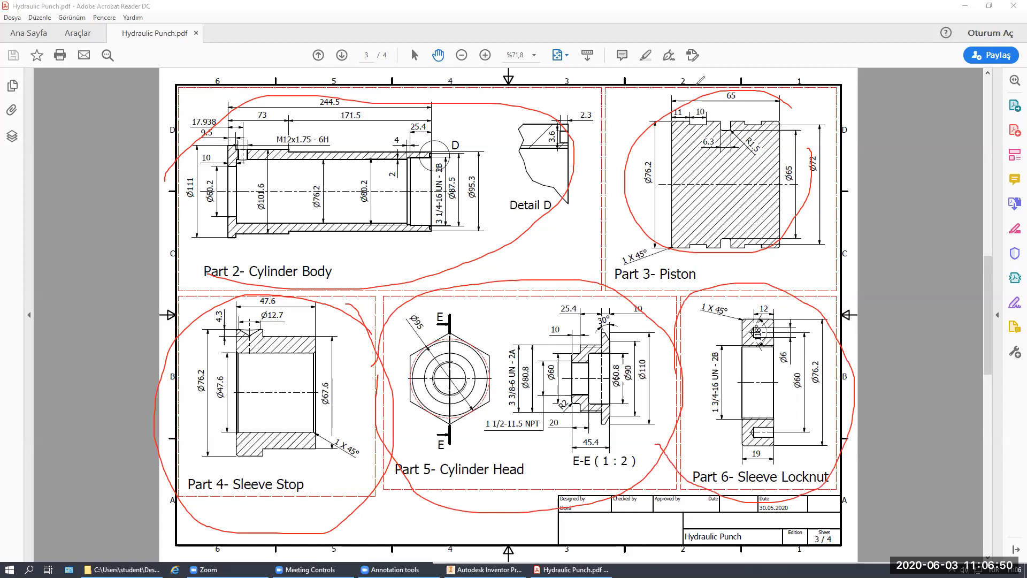
{"action": "left_click", "coordinate": [697, 84]}
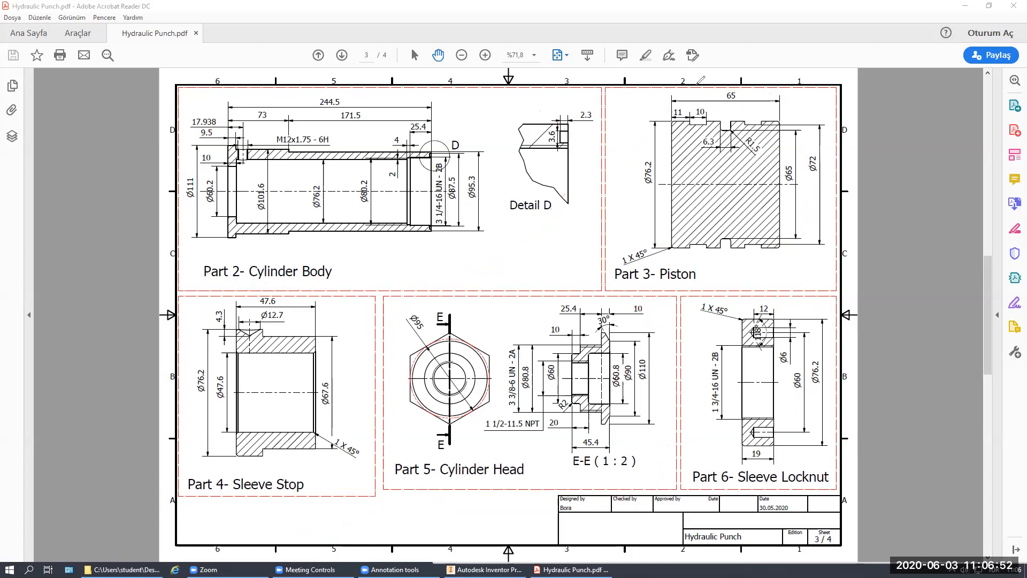
Step: Circle each of the Part 7 to Part 15 drawings on sheet 4 in red, and clear the marks
{"action": "scroll", "coordinate": [597, 175], "scroll_direction": "down", "scroll_amount": 1}
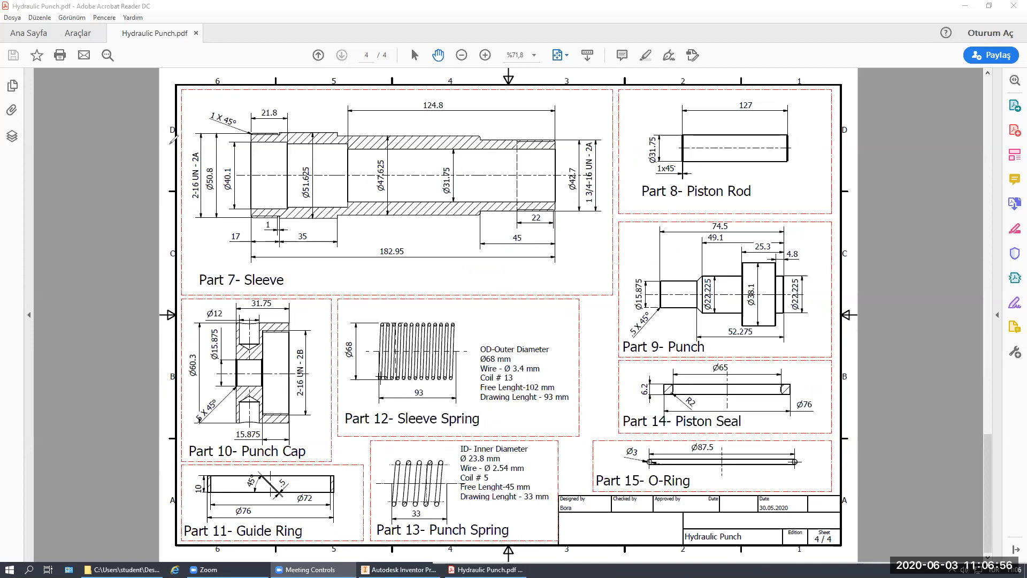
{"action": "mouse_move", "coordinate": [171, 138]}
{"action": "left_mouse_down"}
{"action": "mouse_move", "coordinate": [309, 89]}
{"action": "mouse_move", "coordinate": [577, 125]}
{"action": "left_mouse_up"}
{"action": "mouse_move", "coordinate": [598, 165]}
{"action": "left_mouse_down"}
{"action": "mouse_move", "coordinate": [407, 259]}
{"action": "mouse_move", "coordinate": [243, 252]}
{"action": "mouse_move", "coordinate": [155, 146]}
{"action": "left_mouse_up"}
{"action": "mouse_move", "coordinate": [628, 129]}
{"action": "left_mouse_down"}
{"action": "mouse_move", "coordinate": [716, 105]}
{"action": "mouse_move", "coordinate": [808, 166]}
{"action": "mouse_move", "coordinate": [608, 112]}
{"action": "left_mouse_up"}
{"action": "mouse_move", "coordinate": [654, 265]}
{"action": "left_mouse_down"}
{"action": "mouse_move", "coordinate": [689, 226]}
{"action": "mouse_move", "coordinate": [796, 229]}
{"action": "mouse_move", "coordinate": [819, 334]}
{"action": "mouse_move", "coordinate": [642, 331]}
{"action": "left_mouse_up"}
{"action": "mouse_move", "coordinate": [630, 390]}
{"action": "left_mouse_down"}
{"action": "mouse_move", "coordinate": [642, 367]}
{"action": "mouse_move", "coordinate": [828, 353]}
{"action": "mouse_move", "coordinate": [777, 441]}
{"action": "mouse_move", "coordinate": [629, 412]}
{"action": "left_mouse_up"}
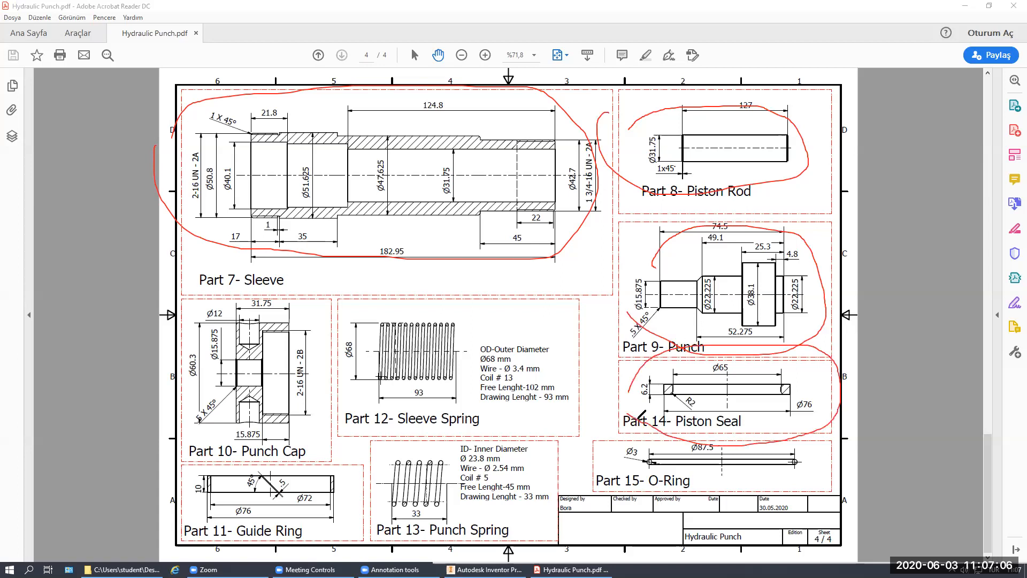
{"action": "mouse_move", "coordinate": [600, 463]}
{"action": "left_mouse_down"}
{"action": "mouse_move", "coordinate": [810, 425]}
{"action": "mouse_move", "coordinate": [836, 474]}
{"action": "mouse_move", "coordinate": [648, 501]}
{"action": "left_mouse_up"}
{"action": "left_click_drag", "start_coordinate": [364, 428], "coordinate": [555, 400]}
{"action": "mouse_move", "coordinate": [506, 309]}
{"action": "left_mouse_down"}
{"action": "mouse_move", "coordinate": [351, 347]}
{"action": "mouse_move", "coordinate": [366, 436]}
{"action": "mouse_move", "coordinate": [575, 471]}
{"action": "mouse_move", "coordinate": [422, 546]}
{"action": "mouse_move", "coordinate": [376, 522]}
{"action": "mouse_move", "coordinate": [381, 503]}
{"action": "left_mouse_up"}
{"action": "mouse_move", "coordinate": [189, 338]}
{"action": "left_mouse_down"}
{"action": "mouse_move", "coordinate": [281, 293]}
{"action": "mouse_move", "coordinate": [317, 418]}
{"action": "mouse_move", "coordinate": [250, 436]}
{"action": "mouse_move", "coordinate": [172, 345]}
{"action": "left_mouse_up"}
{"action": "mouse_move", "coordinate": [164, 504]}
{"action": "left_mouse_down"}
{"action": "mouse_move", "coordinate": [374, 522]}
{"action": "mouse_move", "coordinate": [390, 495]}
{"action": "mouse_move", "coordinate": [303, 394]}
{"action": "mouse_move", "coordinate": [162, 498]}
{"action": "left_mouse_up"}
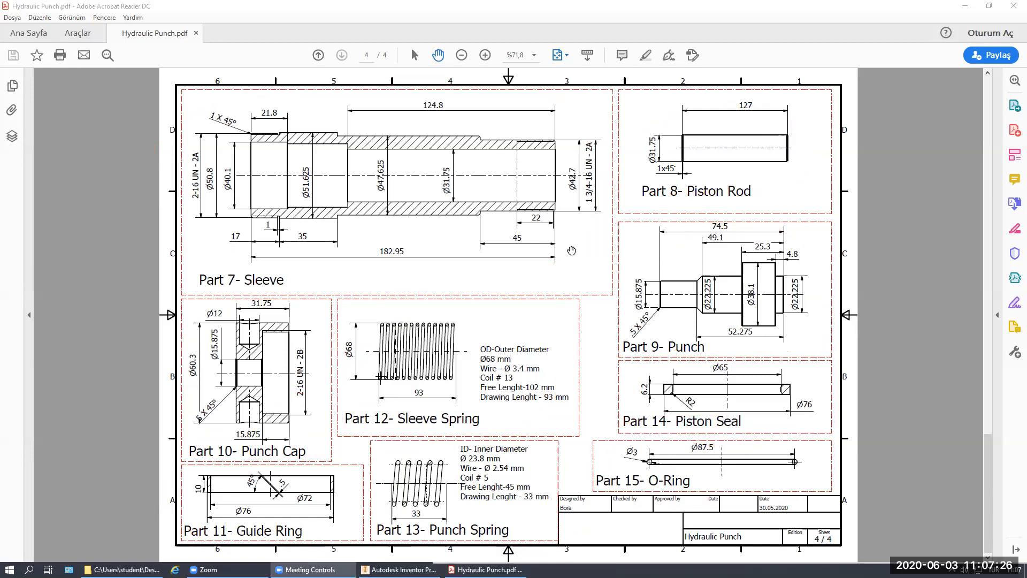
Step: Return to the Part 1 Cylinder Bracket sheet and dock the PDF window on half of the screen beside Inventor
{"action": "scroll", "coordinate": [566, 247], "scroll_direction": "up", "scroll_amount": 2}
{"action": "scroll", "coordinate": [567, 247], "scroll_direction": "up", "scroll_amount": 2}
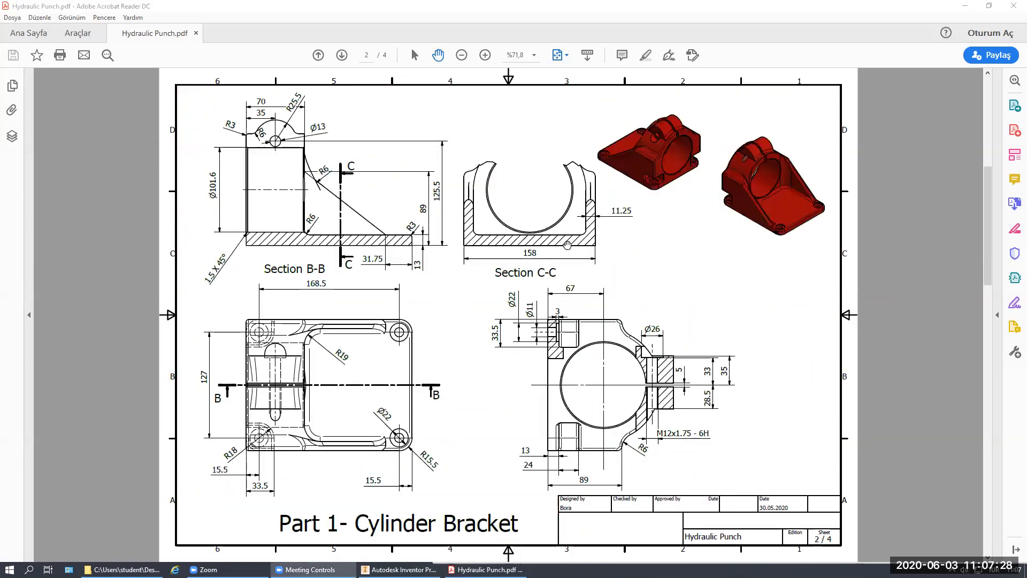
{"action": "double_click", "coordinate": [808, 9]}
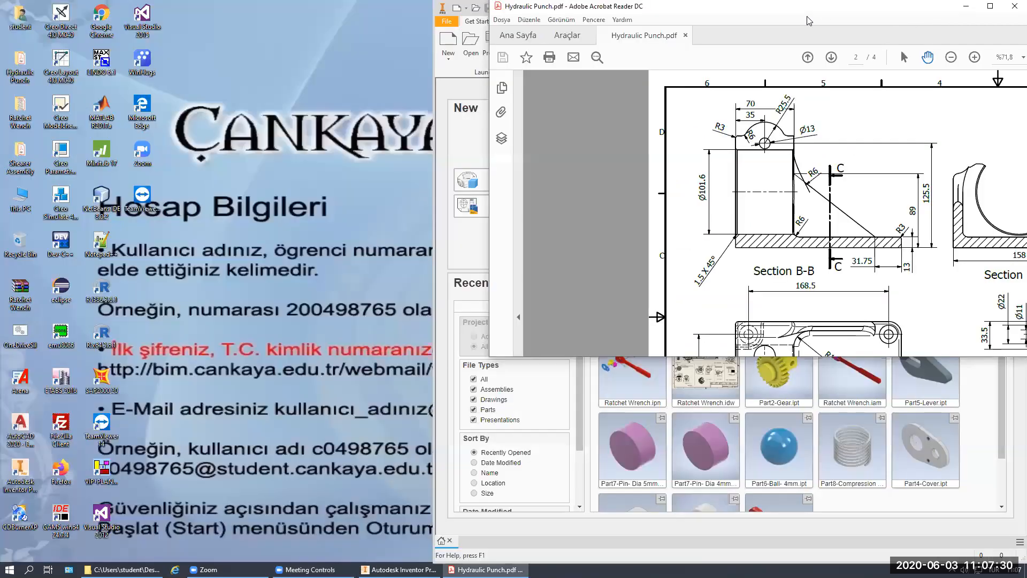
{"action": "left_click_drag", "start_coordinate": [809, 20], "coordinate": [1, 32]}
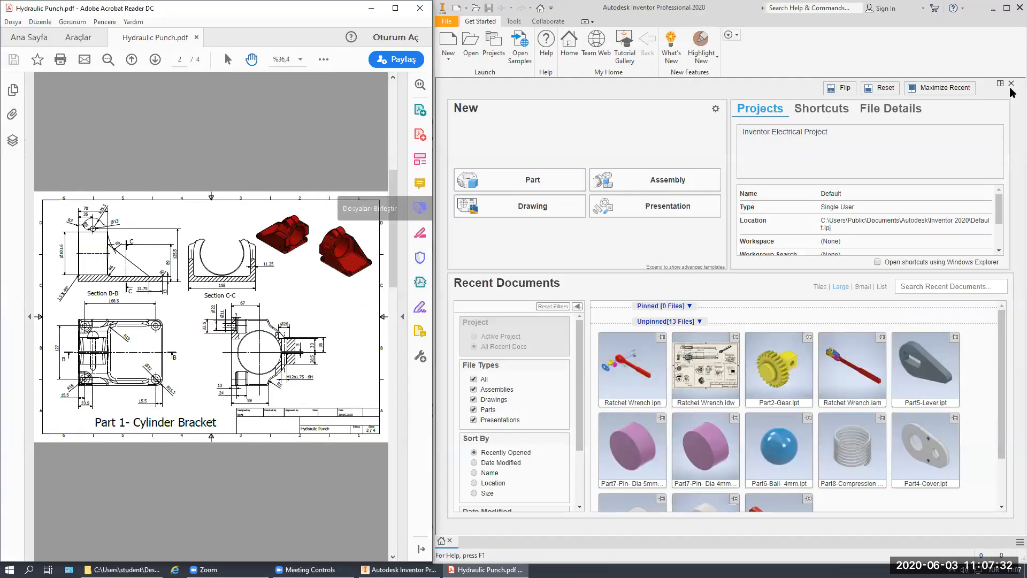
Step: Close Inventor's home page and create a new metric part from the Standard (mm).ipt template
{"action": "left_click", "coordinate": [1011, 83]}
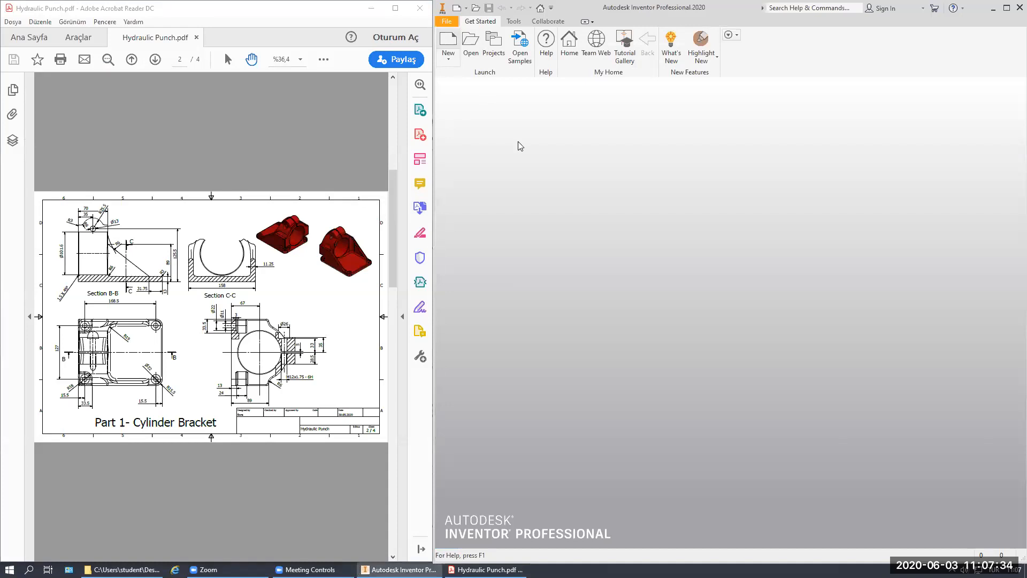
{"action": "key", "text": "ctrl+n"}
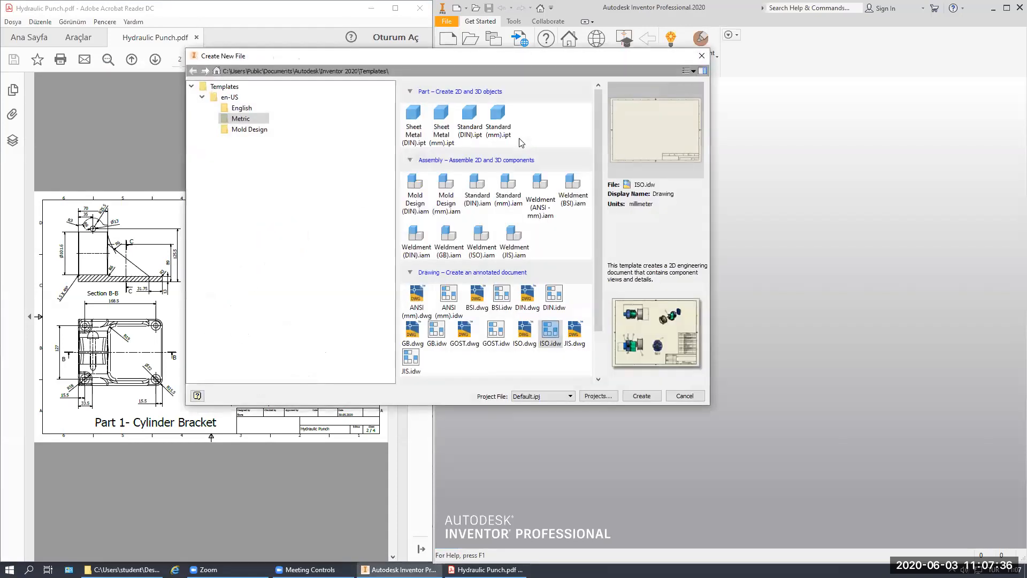
{"action": "left_click", "coordinate": [499, 118]}
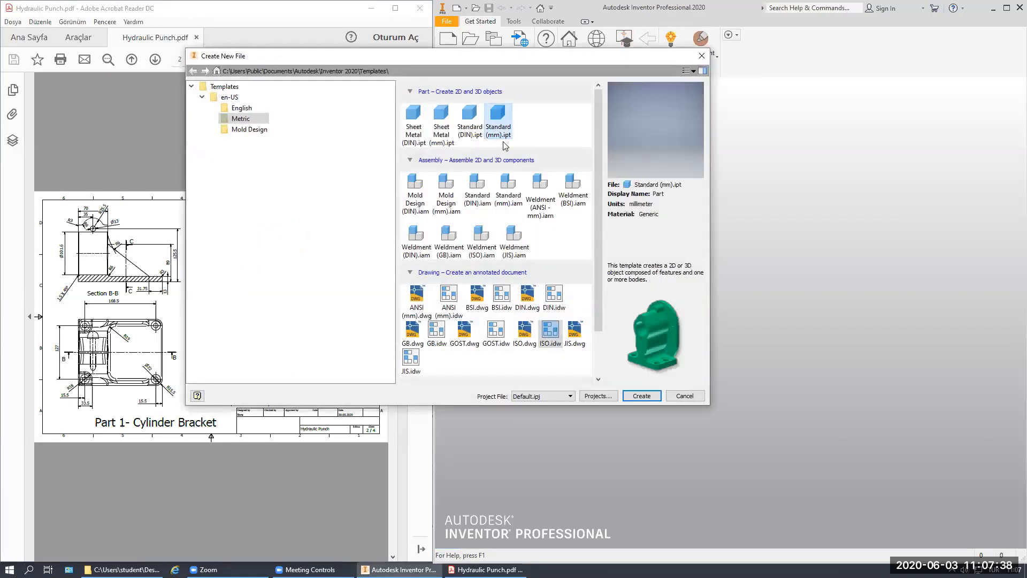
{"action": "left_click", "coordinate": [642, 396]}
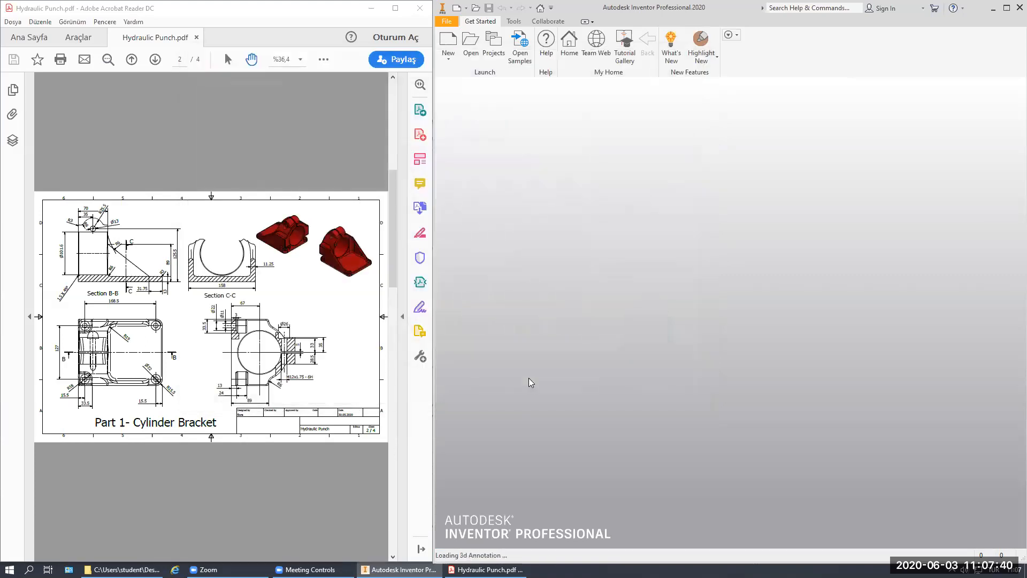
Step: Examine the red 3D views and Section C-C of the Cylinder Bracket in the PDF drawing
{"action": "left_click", "coordinate": [265, 342]}
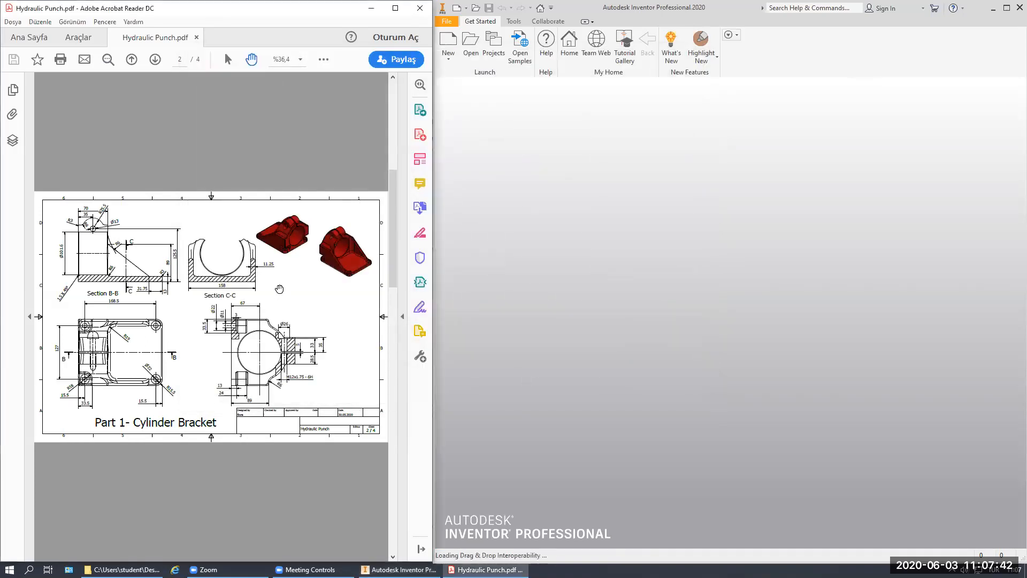
{"action": "scroll", "coordinate": [267, 308], "scroll_direction": "up", "scroll_amount": 5, "text": "ctrl"}
{"action": "scroll", "coordinate": [259, 291], "scroll_direction": "up", "scroll_amount": 1, "text": "ctrl"}
{"action": "left_click_drag", "start_coordinate": [331, 262], "coordinate": [210, 358]}
{"action": "left_click_drag", "start_coordinate": [164, 303], "coordinate": [381, 243]}
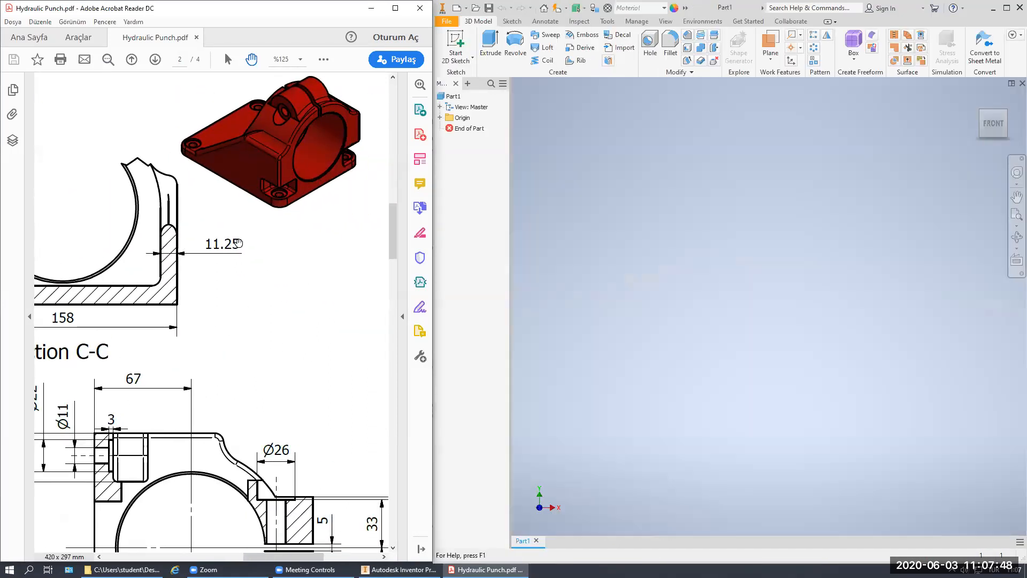
{"action": "scroll", "coordinate": [304, 252], "scroll_direction": "down", "scroll_amount": 4, "text": "ctrl"}
{"action": "scroll", "coordinate": [273, 303], "scroll_direction": "up", "scroll_amount": 2, "text": "ctrl"}
{"action": "left_click_drag", "start_coordinate": [125, 302], "coordinate": [294, 284]}
{"action": "scroll", "coordinate": [264, 276], "scroll_direction": "down", "scroll_amount": 1, "text": "ctrl"}
{"action": "scroll", "coordinate": [262, 284], "scroll_direction": "down", "scroll_amount": 1, "text": "ctrl"}
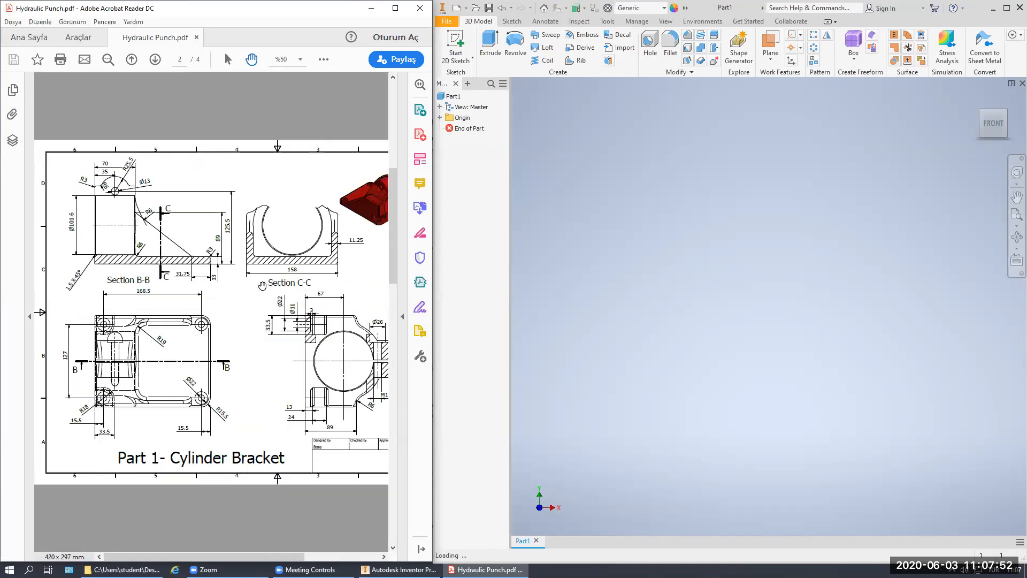
Step: Examine the dimensions of Section B-B and the plan view of the Cylinder Bracket
{"action": "left_click_drag", "start_coordinate": [231, 286], "coordinate": [268, 242]}
{"action": "scroll", "coordinate": [162, 269], "scroll_direction": "up", "scroll_amount": 1, "text": "ctrl"}
{"action": "scroll", "coordinate": [225, 246], "scroll_direction": "up", "scroll_amount": 1, "text": "ctrl"}
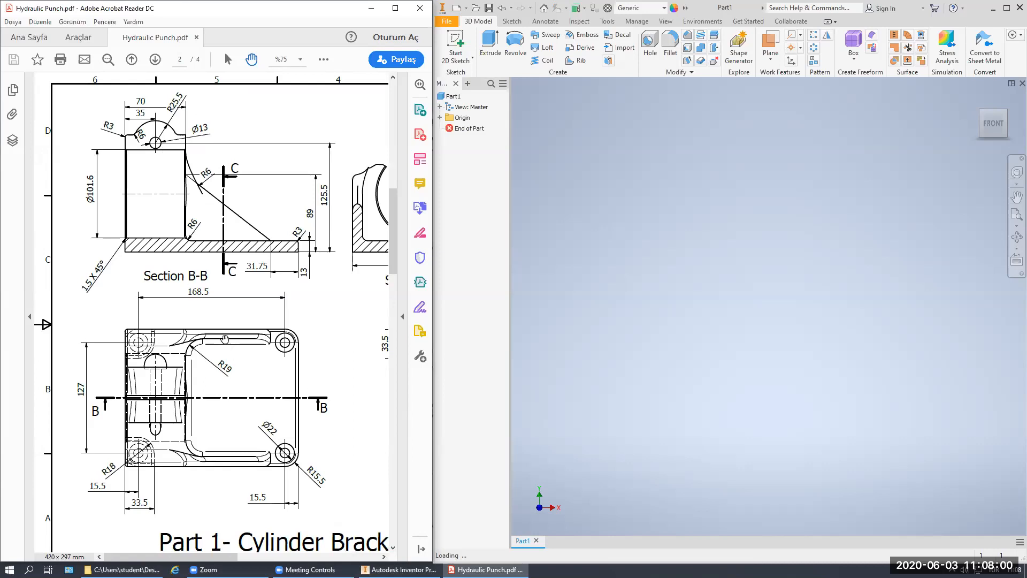
{"action": "left_click_drag", "start_coordinate": [257, 311], "coordinate": [71, 281]}
{"action": "left_click_drag", "start_coordinate": [180, 289], "coordinate": [55, 290]}
{"action": "left_click_drag", "start_coordinate": [239, 324], "coordinate": [372, 330]}
{"action": "left_click_drag", "start_coordinate": [203, 298], "coordinate": [219, 334]}
{"action": "mouse_move", "coordinate": [248, 299]}
{"action": "left_mouse_down"}
{"action": "mouse_move", "coordinate": [202, 312]}
{"action": "mouse_move", "coordinate": [246, 306]}
{"action": "left_mouse_up"}
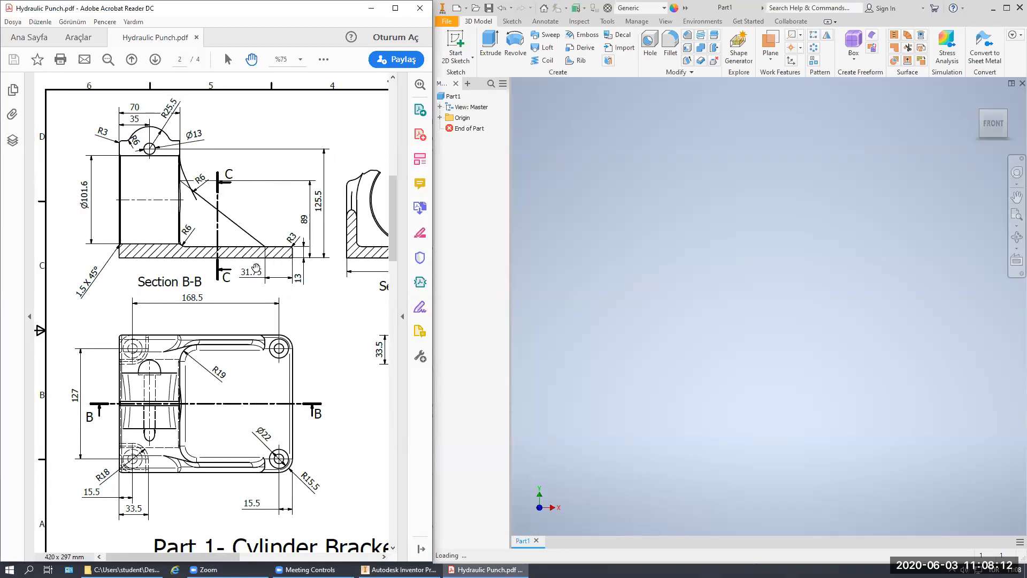
{"action": "scroll", "coordinate": [254, 267], "scroll_direction": "down", "scroll_amount": 3, "text": "ctrl"}
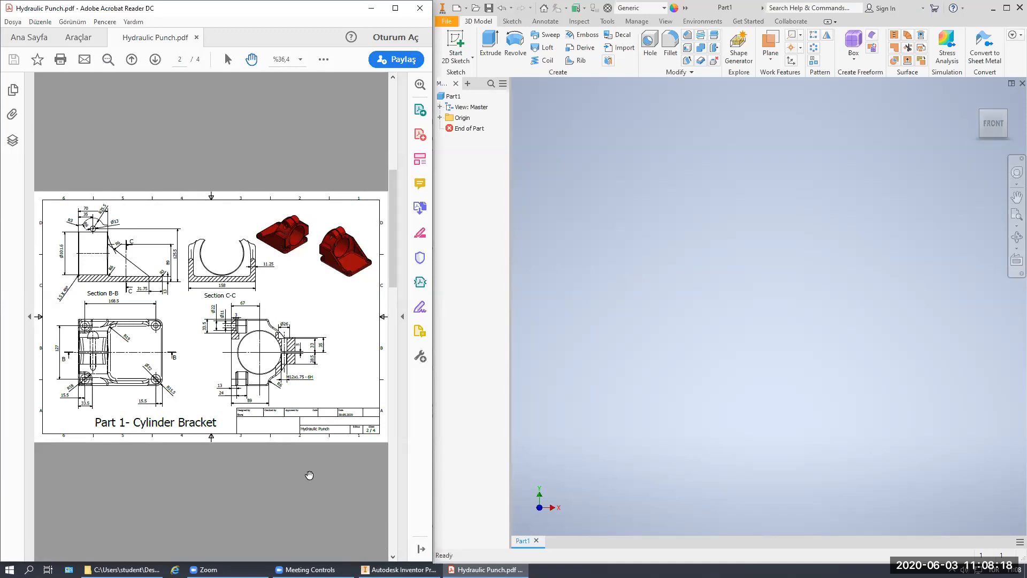
Step: Mark Section B-B with an F, its C-C cutting line, and the 11.25 wall thickness in red, link it to the 3D view, and clear the marks
{"action": "mouse_move", "coordinate": [90, 297]}
{"action": "left_mouse_down"}
{"action": "mouse_move", "coordinate": [185, 278]}
{"action": "mouse_move", "coordinate": [172, 217]}
{"action": "mouse_move", "coordinate": [108, 192]}
{"action": "mouse_move", "coordinate": [64, 197]}
{"action": "mouse_move", "coordinate": [81, 308]}
{"action": "mouse_move", "coordinate": [95, 293]}
{"action": "left_mouse_up"}
{"action": "mouse_move", "coordinate": [163, 183]}
{"action": "left_mouse_down"}
{"action": "mouse_move", "coordinate": [165, 199]}
{"action": "mouse_move", "coordinate": [164, 184]}
{"action": "mouse_move", "coordinate": [172, 188]}
{"action": "left_mouse_up"}
{"action": "left_click_drag", "start_coordinate": [129, 235], "coordinate": [126, 295]}
{"action": "mouse_move", "coordinate": [266, 258]}
{"action": "left_mouse_down"}
{"action": "mouse_move", "coordinate": [282, 256]}
{"action": "mouse_move", "coordinate": [249, 253]}
{"action": "mouse_move", "coordinate": [284, 270]}
{"action": "mouse_move", "coordinate": [241, 265]}
{"action": "mouse_move", "coordinate": [248, 273]}
{"action": "mouse_move", "coordinate": [280, 267]}
{"action": "left_mouse_up"}
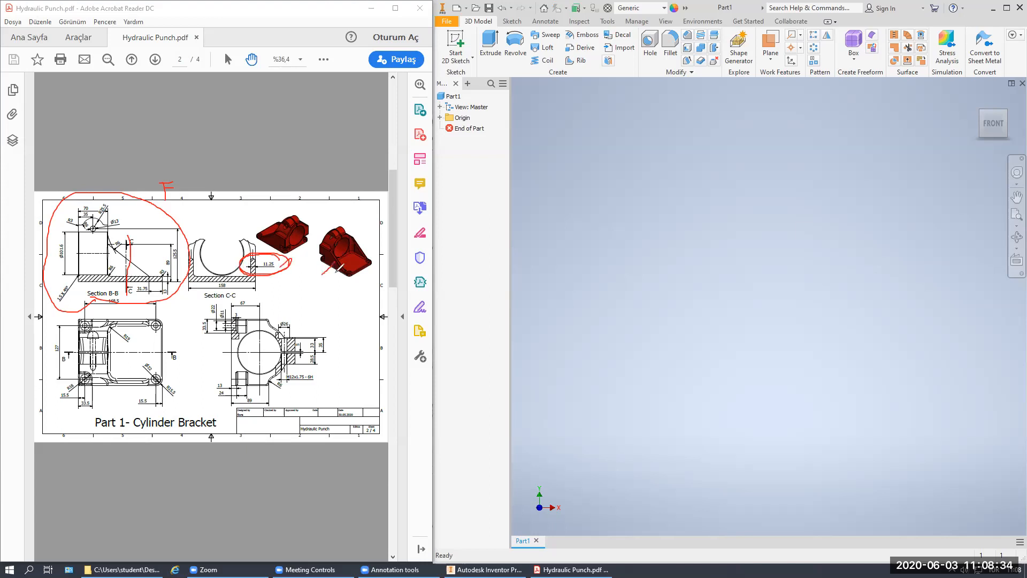
{"action": "mouse_move", "coordinate": [354, 245]}
{"action": "left_mouse_down"}
{"action": "mouse_move", "coordinate": [329, 223]}
{"action": "mouse_move", "coordinate": [265, 226]}
{"action": "mouse_move", "coordinate": [208, 246]}
{"action": "left_mouse_up"}
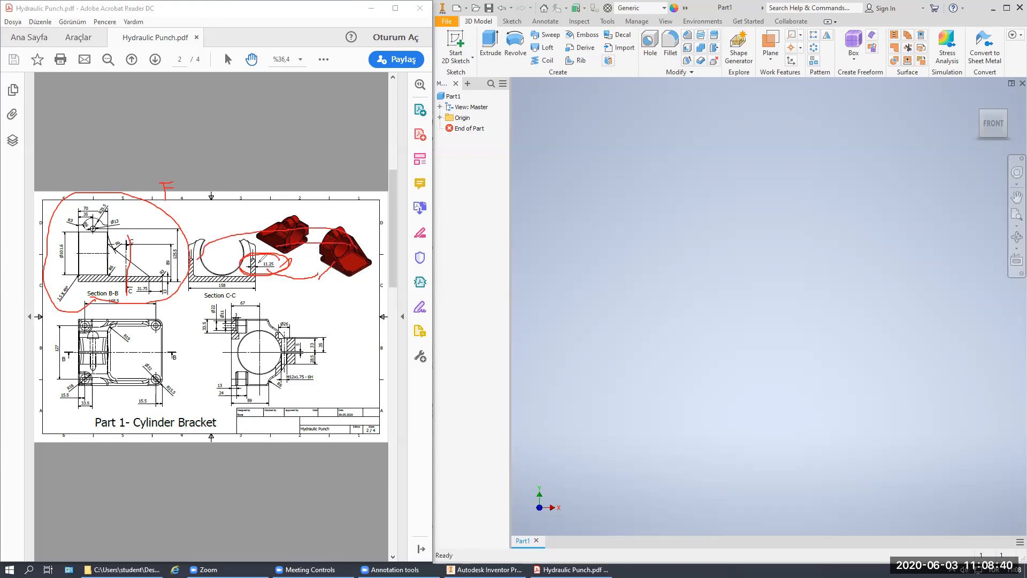
{"action": "left_click", "coordinate": [609, 82]}
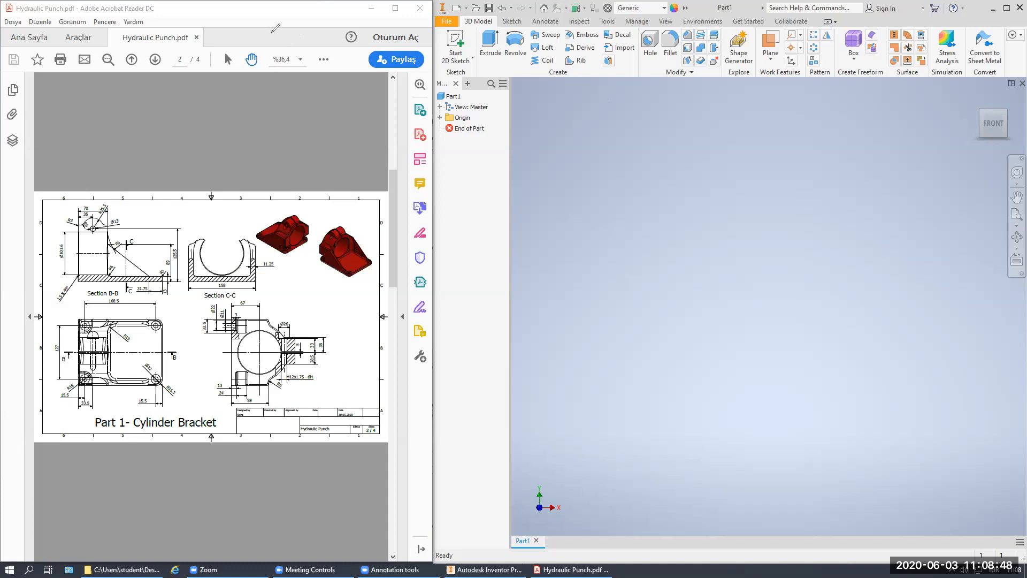
Step: Examine the Cylinder Bracket's 3D views and compare them with its section and plan views at closer zoom
{"action": "left_click", "coordinate": [352, 40]}
{"action": "scroll", "coordinate": [307, 269], "scroll_direction": "up", "scroll_amount": 1}
{"action": "scroll", "coordinate": [276, 301], "scroll_direction": "down", "scroll_amount": 1}
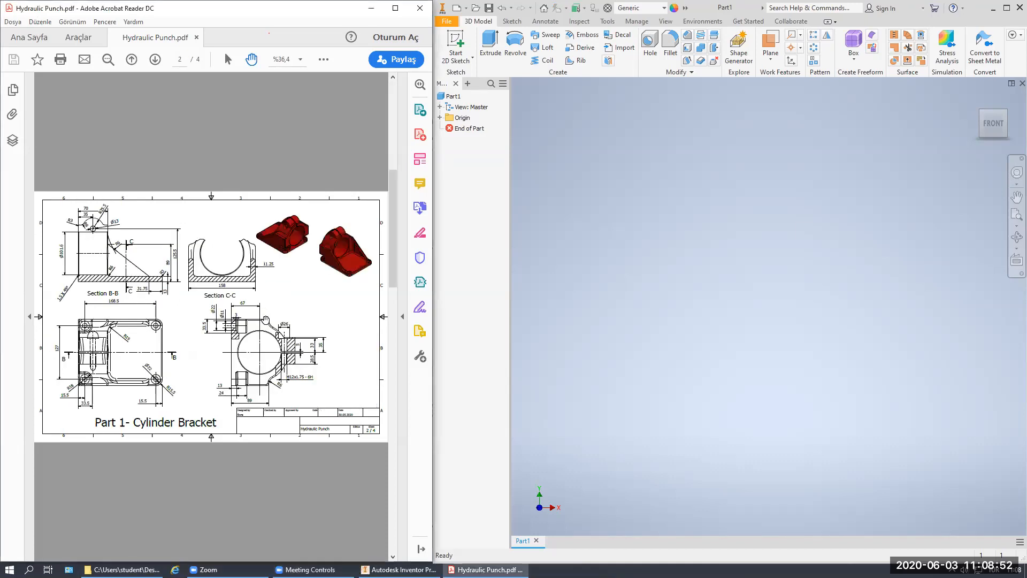
{"action": "scroll", "coordinate": [265, 320], "scroll_direction": "up", "scroll_amount": 3, "text": "ctrl"}
{"action": "scroll", "coordinate": [265, 320], "scroll_direction": "up", "scroll_amount": 1, "text": "ctrl"}
{"action": "left_click_drag", "start_coordinate": [233, 338], "coordinate": [75, 446]}
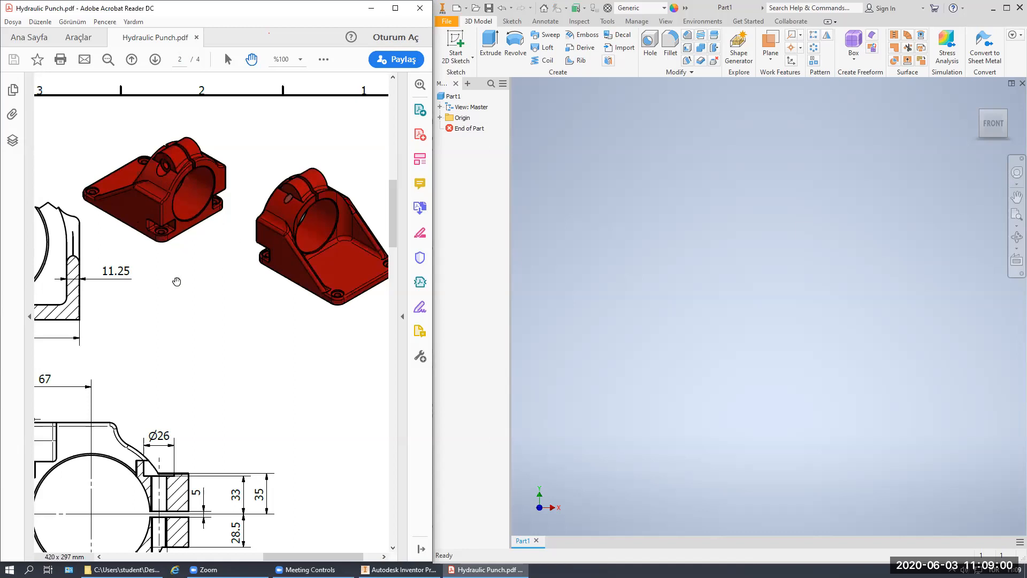
{"action": "scroll", "coordinate": [214, 286], "scroll_direction": "down", "scroll_amount": 1, "text": "ctrl"}
{"action": "scroll", "coordinate": [211, 291], "scroll_direction": "left", "scroll_amount": 6}
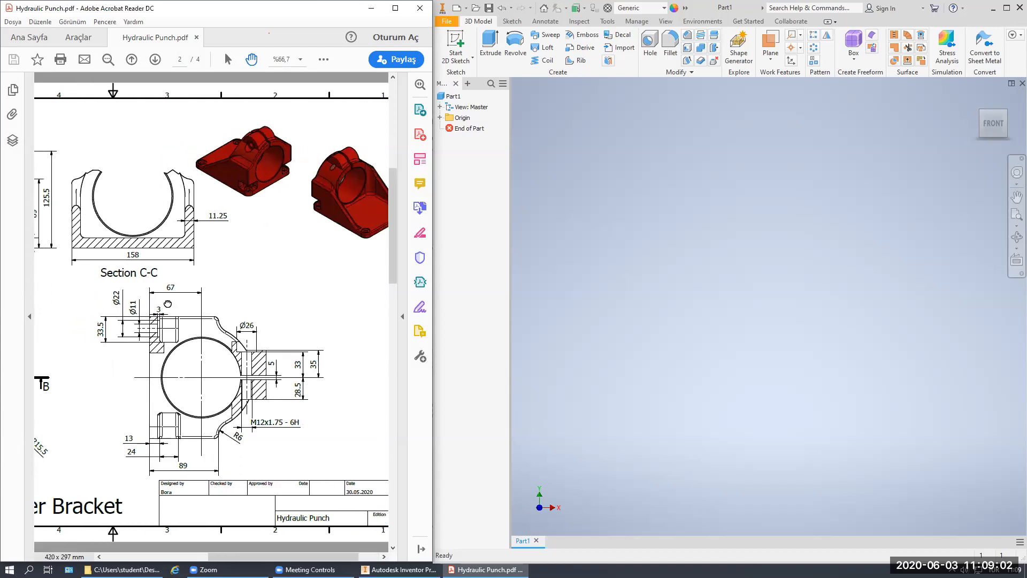
{"action": "scroll", "coordinate": [177, 341], "scroll_direction": "left", "scroll_amount": 3}
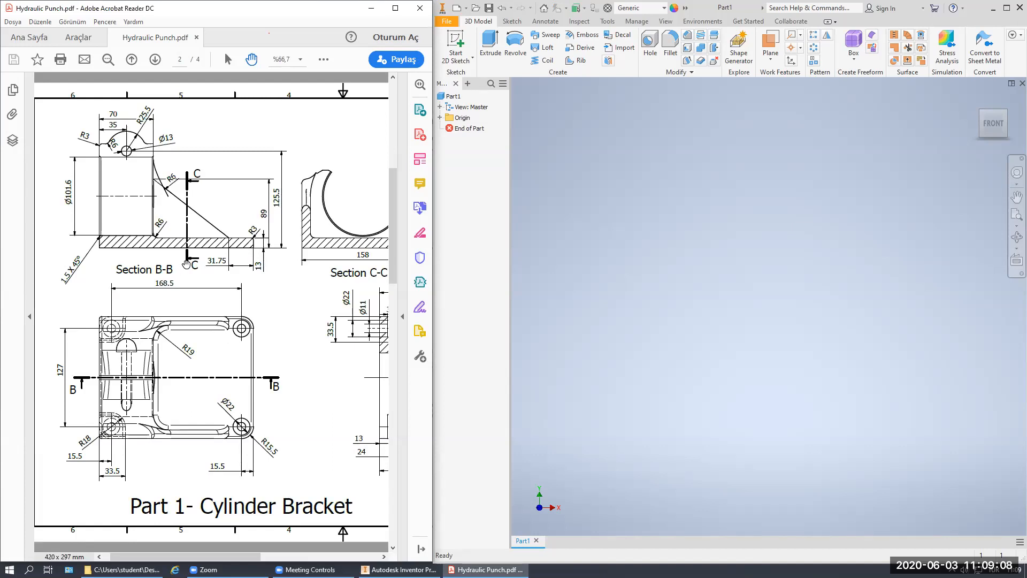
{"action": "scroll", "coordinate": [190, 324], "scroll_direction": "right", "scroll_amount": 1}
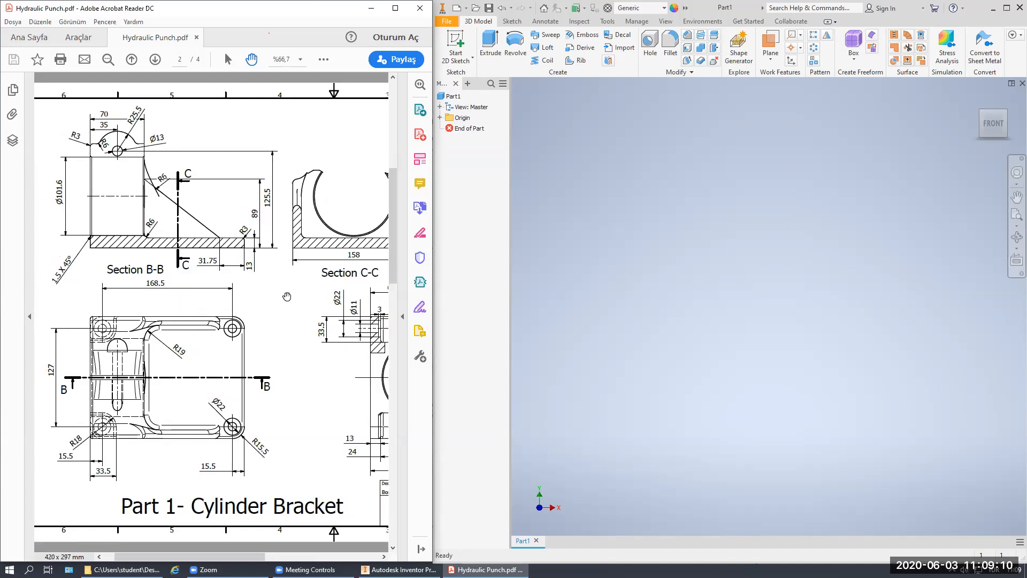
Step: Circle Section B-B of the Cylinder Bracket in red, and clear the marks
{"action": "mouse_move", "coordinate": [95, 280]}
{"action": "left_mouse_down"}
{"action": "mouse_move", "coordinate": [217, 286]}
{"action": "mouse_move", "coordinate": [279, 163]}
{"action": "mouse_move", "coordinate": [266, 114]}
{"action": "mouse_move", "coordinate": [156, 88]}
{"action": "mouse_move", "coordinate": [86, 99]}
{"action": "mouse_move", "coordinate": [36, 262]}
{"action": "mouse_move", "coordinate": [102, 303]}
{"action": "left_mouse_up"}
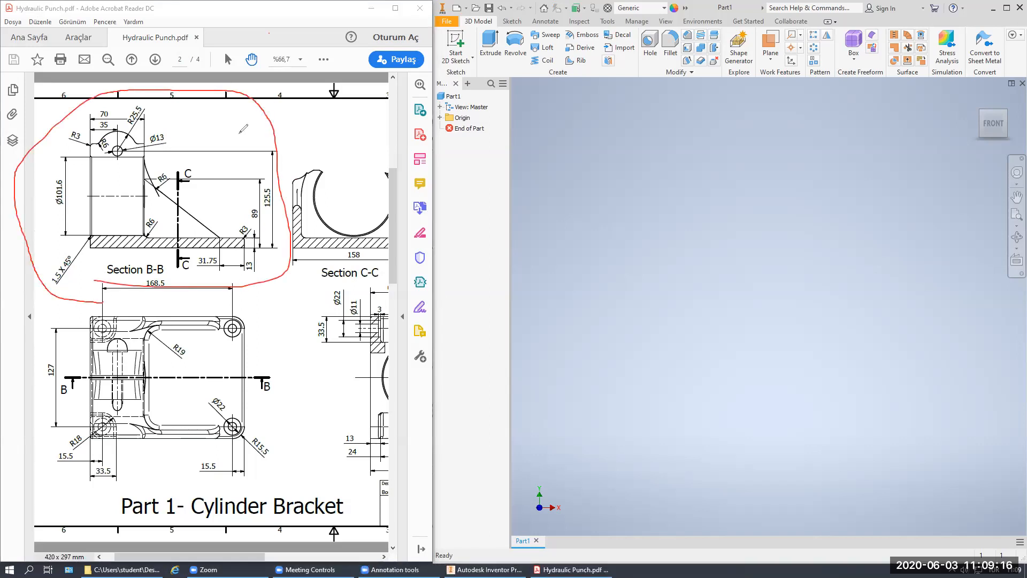
{"action": "mouse_move", "coordinate": [263, 117]}
{"action": "left_mouse_down"}
{"action": "mouse_move", "coordinate": [265, 101]}
{"action": "mouse_move", "coordinate": [276, 111]}
{"action": "left_mouse_up"}
{"action": "left_click", "coordinate": [647, 100]}
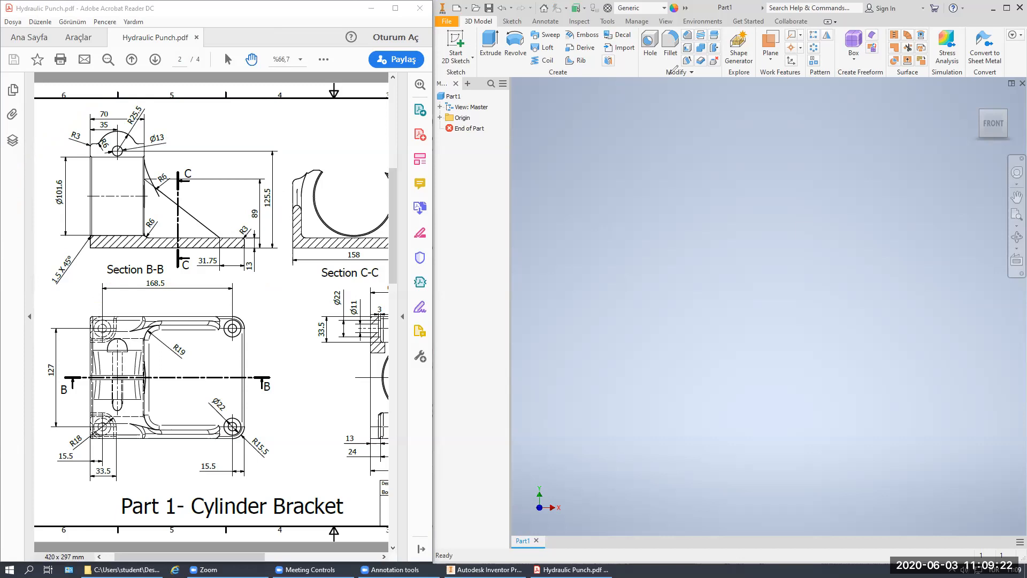
Step: Show the origin's Center Point and XY Plane, and start a 2D sketch on the XY Plane
{"action": "left_click", "coordinate": [439, 117]}
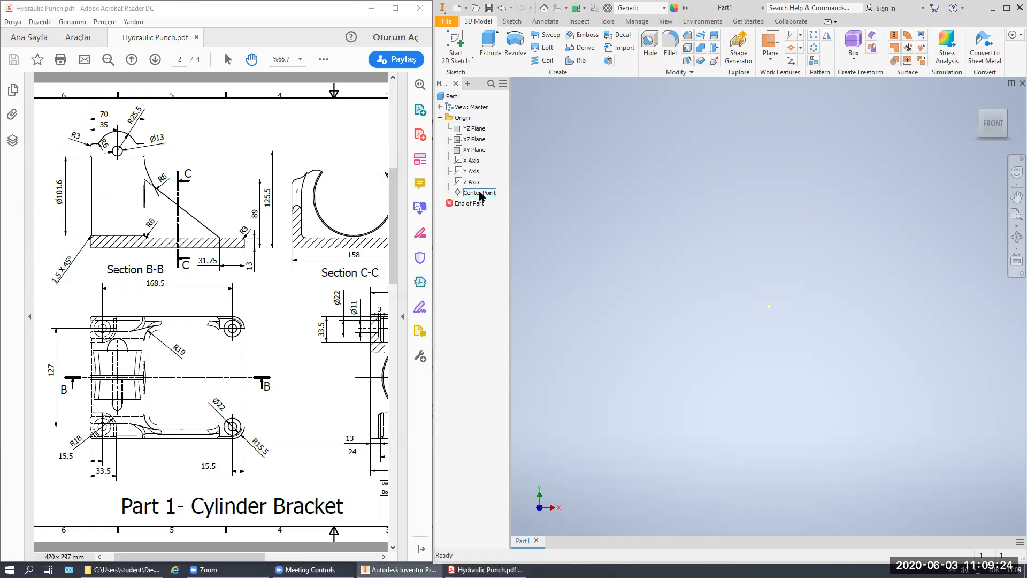
{"action": "right_click", "coordinate": [479, 194]}
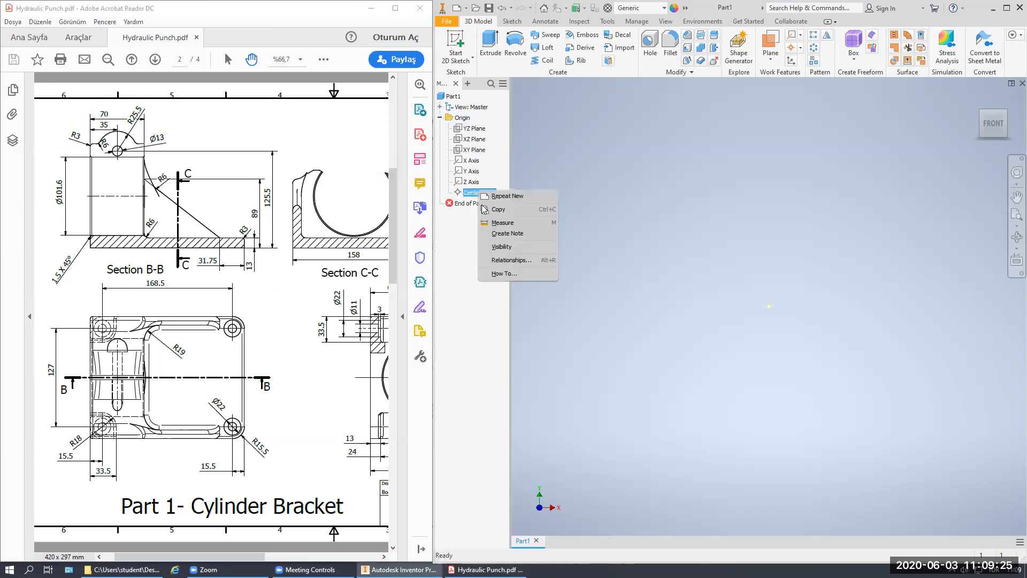
{"action": "left_click", "coordinate": [502, 247]}
{"action": "right_click", "coordinate": [473, 150]}
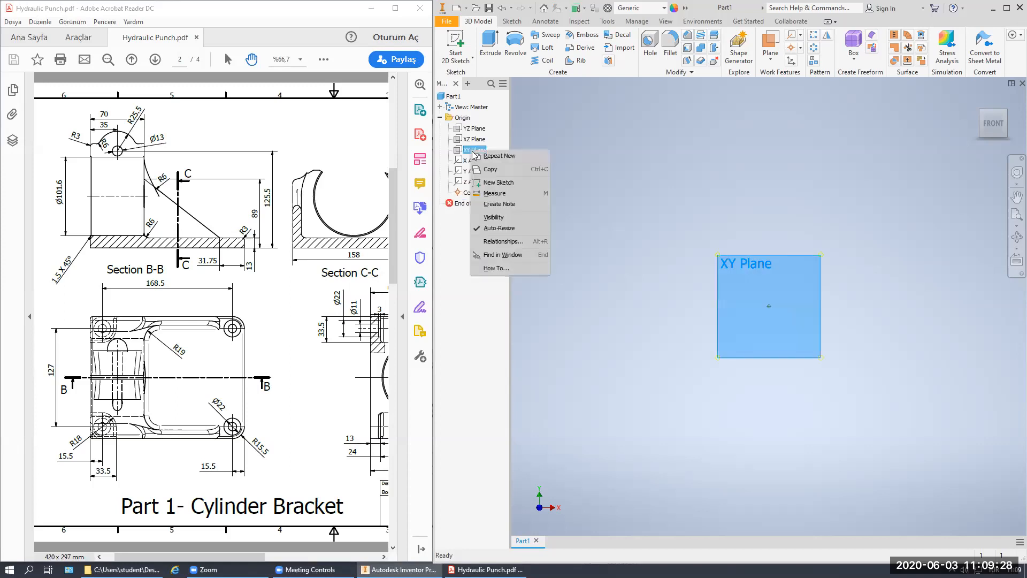
{"action": "left_click", "coordinate": [493, 217]}
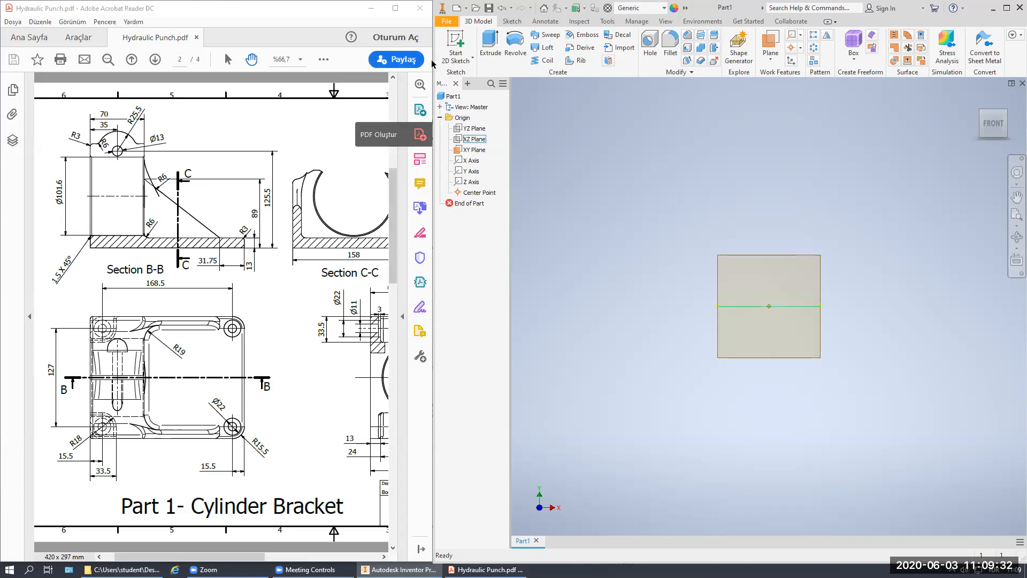
{"action": "left_click", "coordinate": [455, 44]}
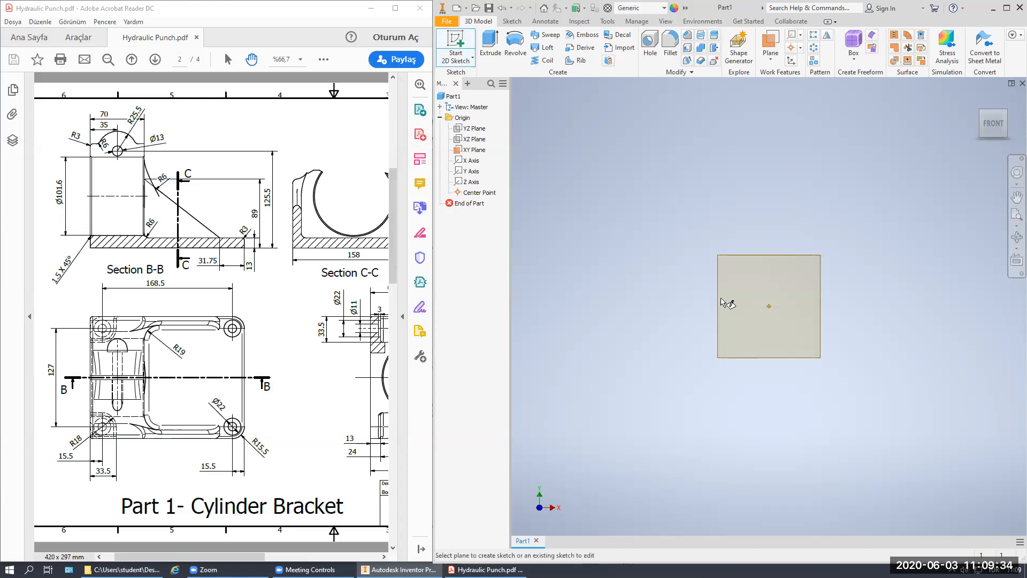
{"action": "left_click", "coordinate": [742, 258]}
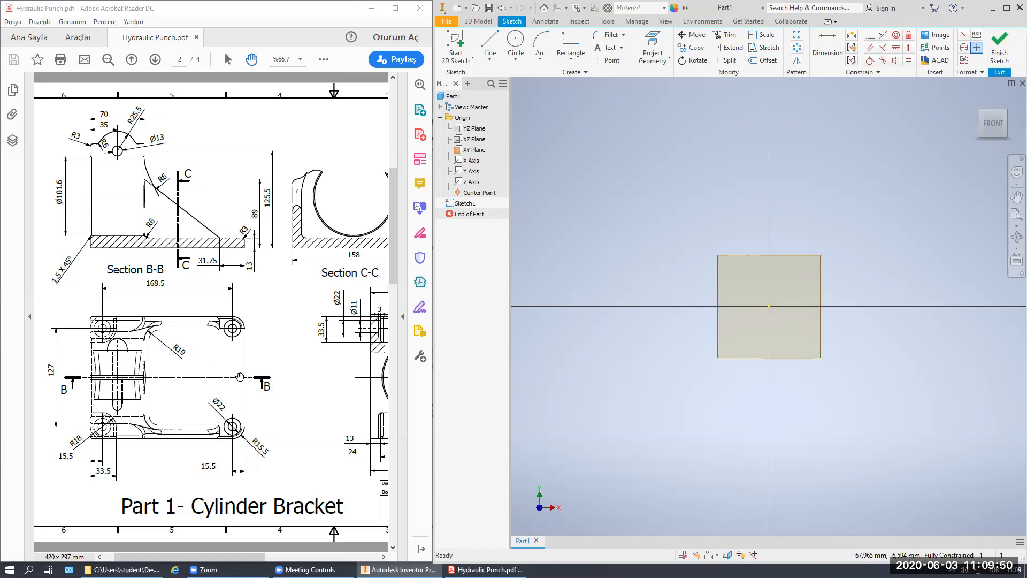
Step: Circle the Ø101.6 bore dimension of Section B-B in red, and clear the mark
{"action": "scroll", "coordinate": [250, 395], "scroll_direction": "down", "scroll_amount": 10}
{"action": "scroll", "coordinate": [248, 392], "scroll_direction": "up", "scroll_amount": 10}
{"action": "left_click_drag", "start_coordinate": [183, 558], "coordinate": [179, 557]}
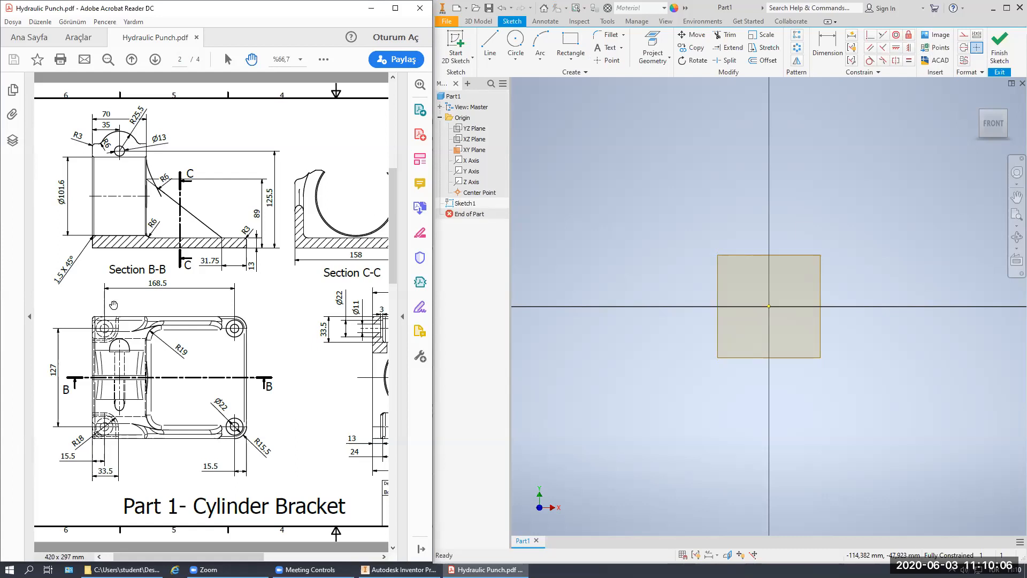
{"action": "left_click_drag", "start_coordinate": [108, 251], "coordinate": [153, 264]}
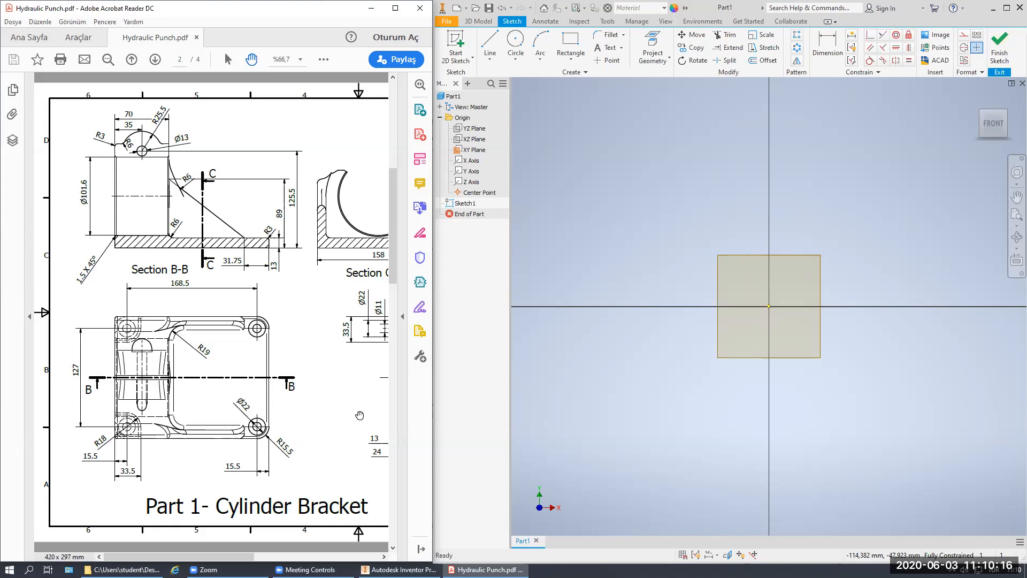
{"action": "mouse_move", "coordinate": [87, 174]}
{"action": "left_mouse_down"}
{"action": "mouse_move", "coordinate": [69, 182]}
{"action": "mouse_move", "coordinate": [69, 198]}
{"action": "mouse_move", "coordinate": [96, 182]}
{"action": "mouse_move", "coordinate": [74, 177]}
{"action": "mouse_move", "coordinate": [91, 207]}
{"action": "left_mouse_up"}
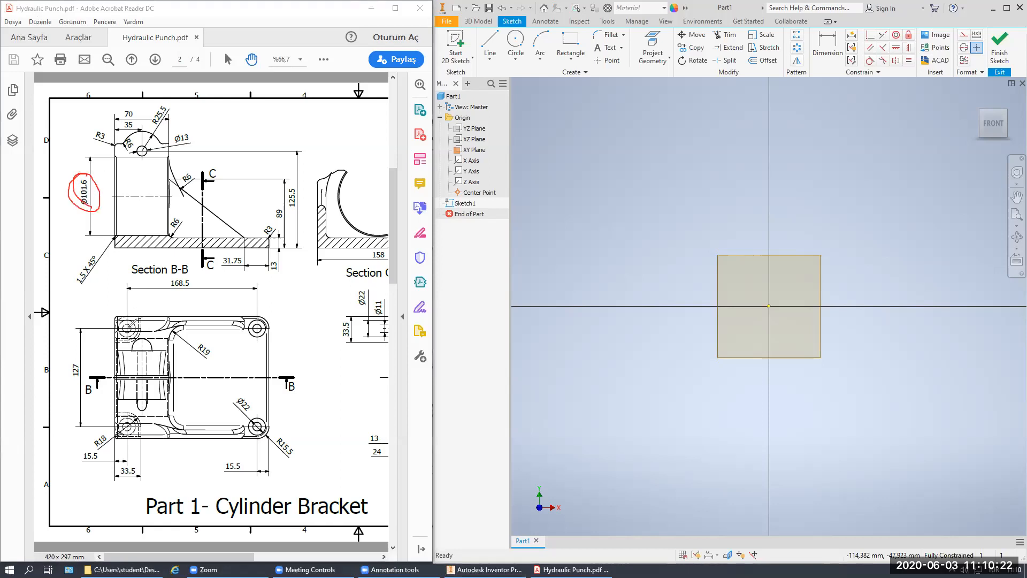
{"action": "left_click", "coordinate": [598, 75]}
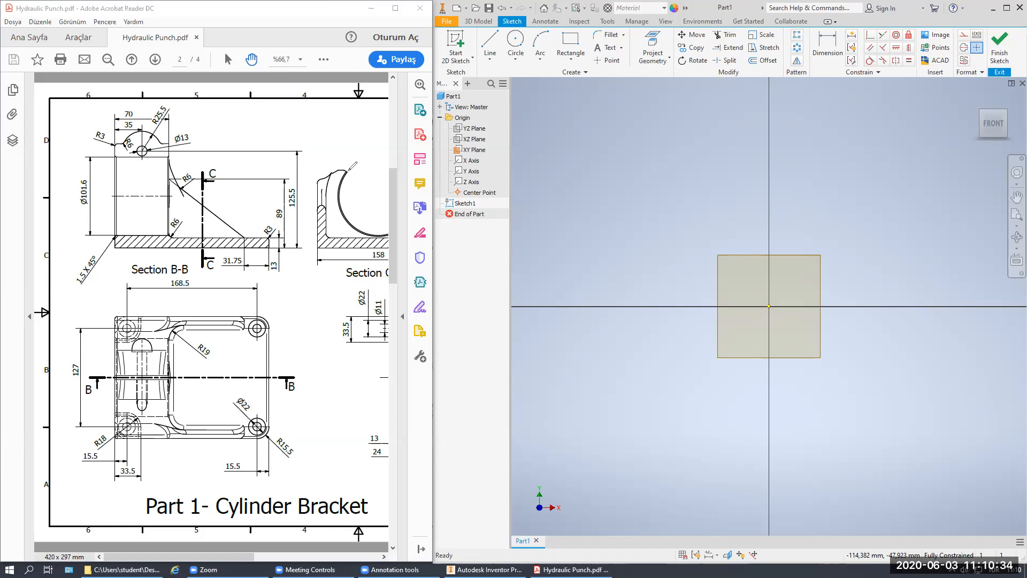
{"action": "left_click", "coordinate": [55, 181]}
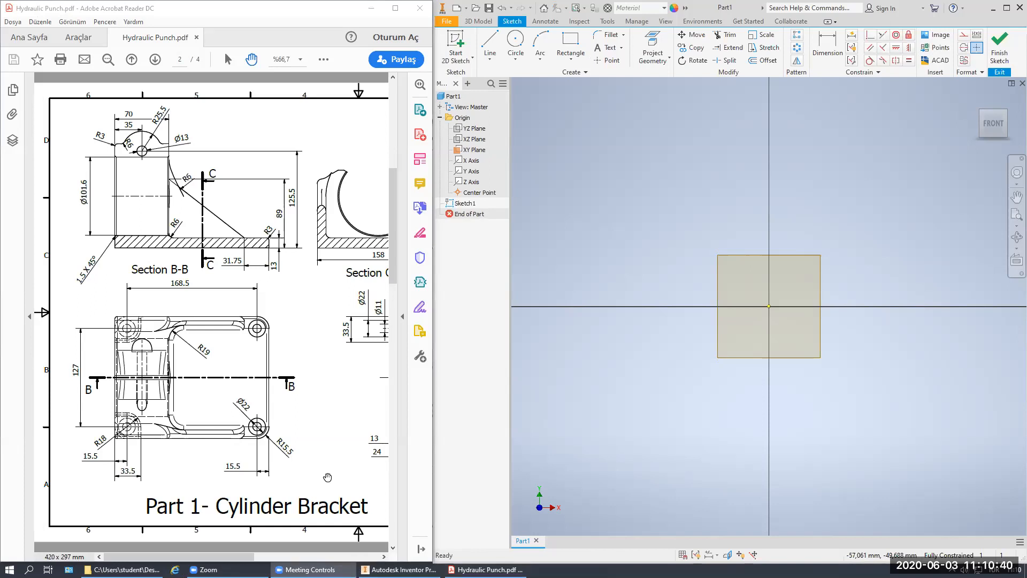
Step: Circle the Ø101.6 dimension in red, write 4 x 25.4 m over the sketch area, link the two, and clear the marks
{"action": "mouse_move", "coordinate": [88, 170]}
{"action": "left_mouse_down"}
{"action": "mouse_move", "coordinate": [99, 205]}
{"action": "mouse_move", "coordinate": [86, 168]}
{"action": "mouse_move", "coordinate": [95, 172]}
{"action": "left_mouse_up"}
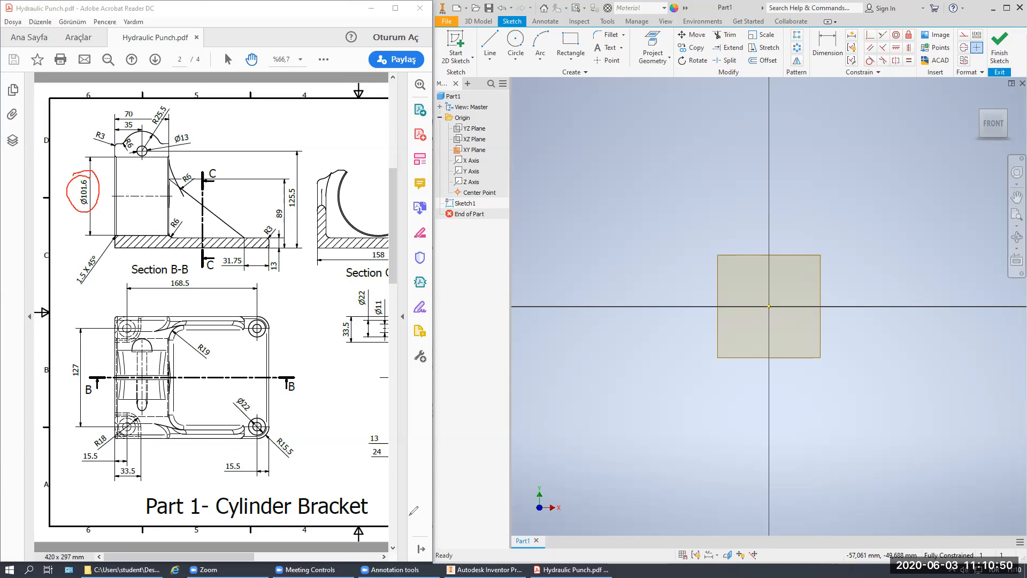
{"action": "mouse_move", "coordinate": [569, 166]}
{"action": "left_mouse_down"}
{"action": "mouse_move", "coordinate": [595, 202]}
{"action": "mouse_move", "coordinate": [586, 219]}
{"action": "left_mouse_up"}
{"action": "mouse_move", "coordinate": [621, 186]}
{"action": "left_mouse_down"}
{"action": "mouse_move", "coordinate": [602, 207]}
{"action": "mouse_move", "coordinate": [631, 211]}
{"action": "left_mouse_up"}
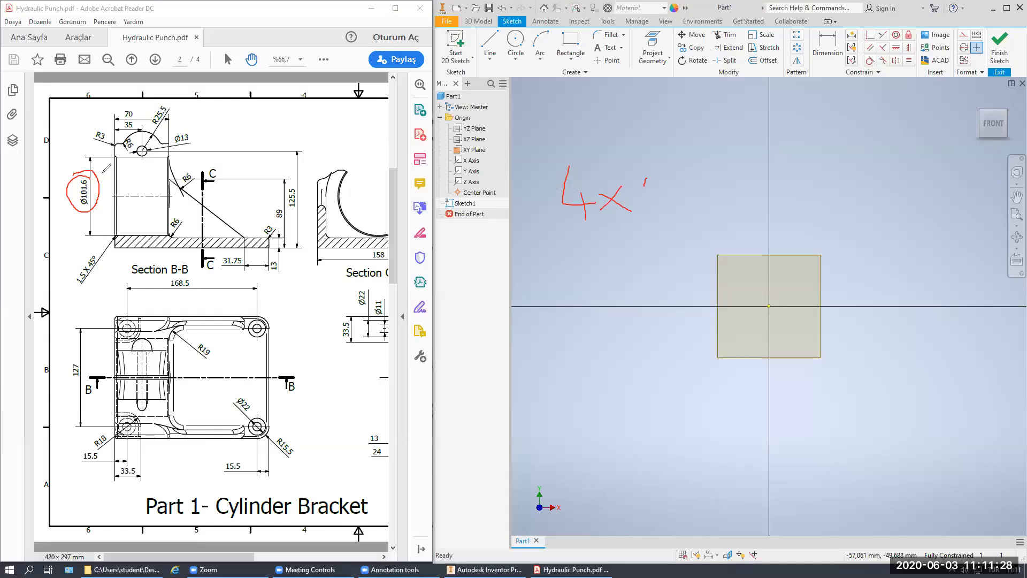
{"action": "mouse_move", "coordinate": [646, 180]}
{"action": "left_mouse_down"}
{"action": "mouse_move", "coordinate": [658, 189]}
{"action": "mouse_move", "coordinate": [645, 207]}
{"action": "mouse_move", "coordinate": [668, 206]}
{"action": "left_mouse_up"}
{"action": "mouse_move", "coordinate": [690, 172]}
{"action": "left_mouse_down"}
{"action": "mouse_move", "coordinate": [675, 185]}
{"action": "mouse_move", "coordinate": [696, 199]}
{"action": "mouse_move", "coordinate": [672, 206]}
{"action": "left_mouse_up"}
{"action": "mouse_move", "coordinate": [720, 172]}
{"action": "left_mouse_down"}
{"action": "mouse_move", "coordinate": [739, 201]}
{"action": "mouse_move", "coordinate": [732, 209]}
{"action": "mouse_move", "coordinate": [753, 191]}
{"action": "mouse_move", "coordinate": [763, 207]}
{"action": "mouse_move", "coordinate": [778, 206]}
{"action": "left_mouse_up"}
{"action": "mouse_move", "coordinate": [681, 161]}
{"action": "left_mouse_down"}
{"action": "mouse_move", "coordinate": [562, 165]}
{"action": "mouse_move", "coordinate": [560, 202]}
{"action": "mouse_move", "coordinate": [674, 145]}
{"action": "left_mouse_up"}
{"action": "mouse_move", "coordinate": [612, 148]}
{"action": "left_mouse_down"}
{"action": "mouse_move", "coordinate": [299, 111]}
{"action": "mouse_move", "coordinate": [106, 183]}
{"action": "left_mouse_up"}
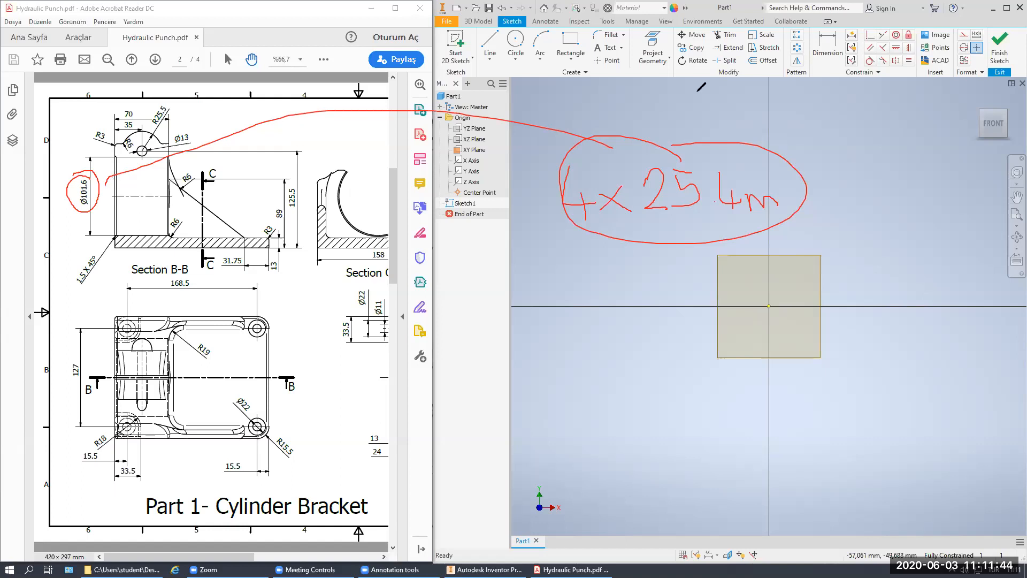
{"action": "left_click", "coordinate": [369, 297]}
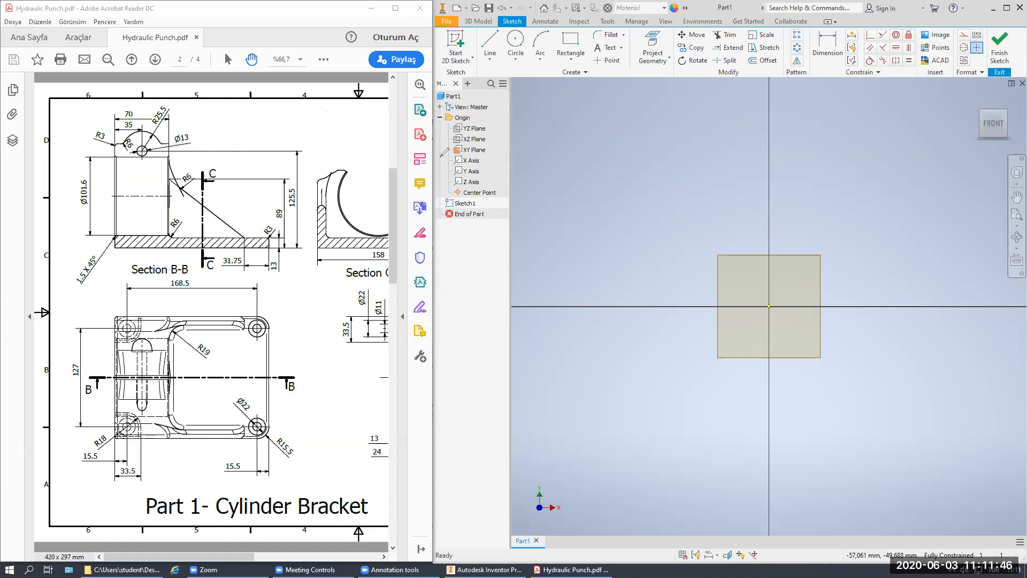
Step: Examine the drawings of the other parts on sheets 4 and 3, including the Sleeve and the springs
{"action": "scroll", "coordinate": [293, 319], "scroll_direction": "down", "scroll_amount": 2}
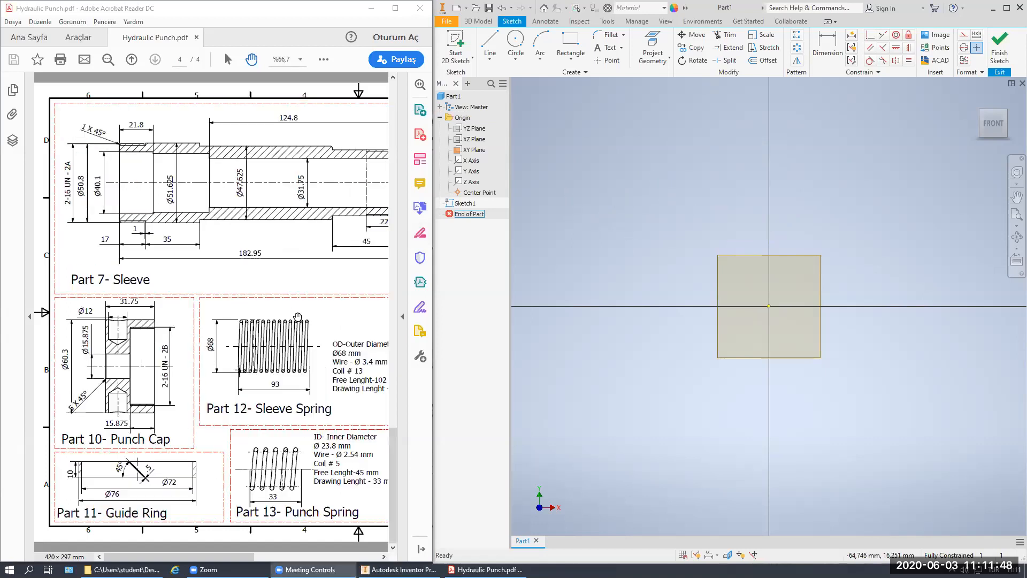
{"action": "left_click_drag", "start_coordinate": [233, 297], "coordinate": [132, 295]}
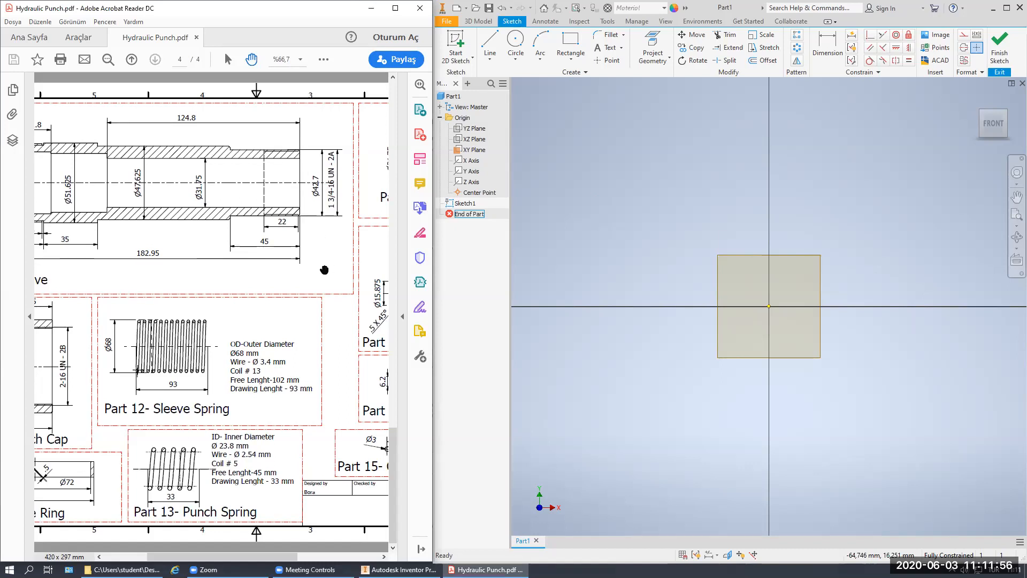
{"action": "scroll", "coordinate": [282, 260], "scroll_direction": "down", "scroll_amount": 2, "text": "ctrl"}
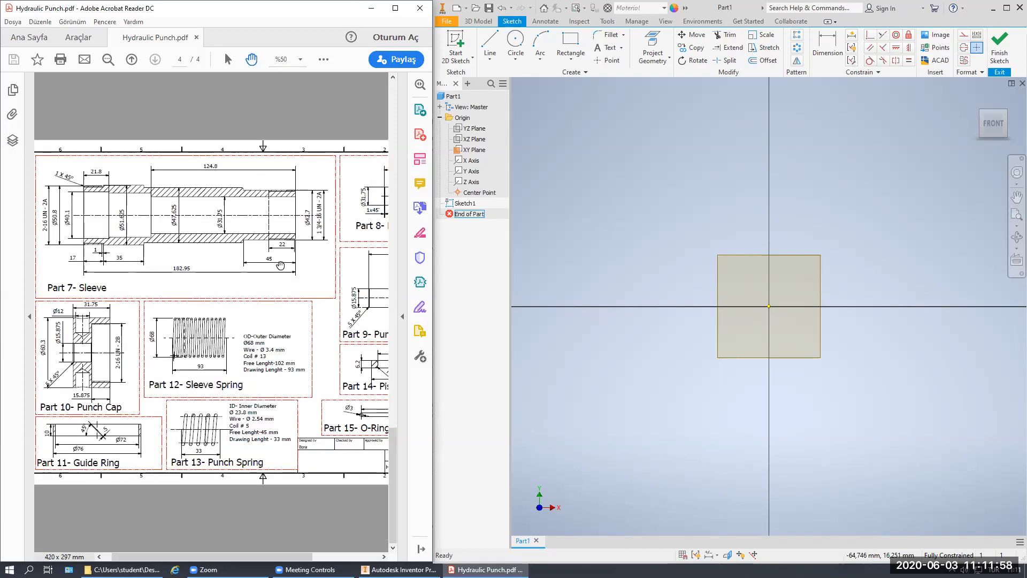
{"action": "scroll", "coordinate": [250, 303], "scroll_direction": "up", "scroll_amount": 1}
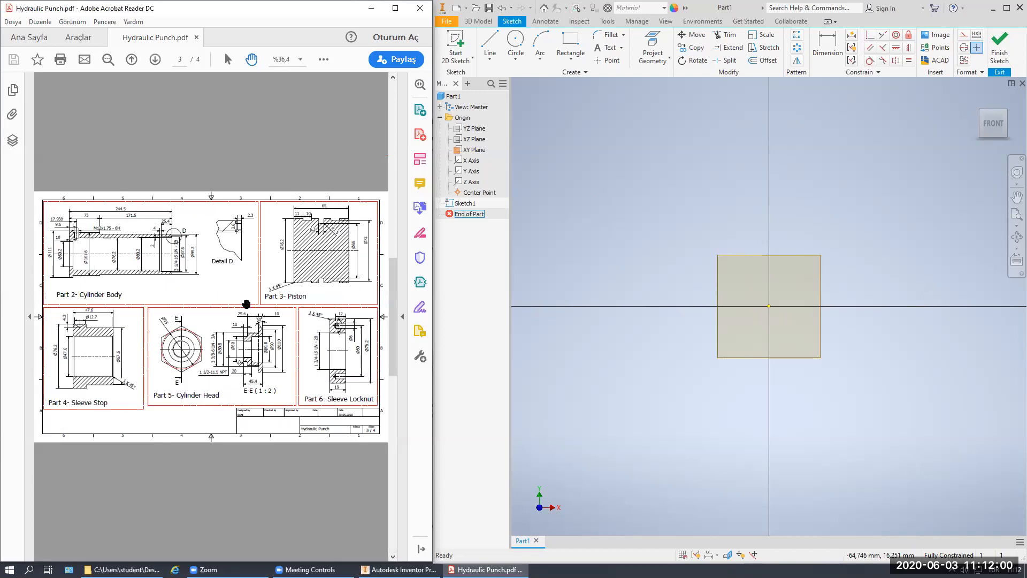
{"action": "scroll", "coordinate": [202, 303], "scroll_direction": "up", "scroll_amount": 1, "text": "ctrl"}
{"action": "scroll", "coordinate": [202, 305], "scroll_direction": "down", "scroll_amount": 1, "text": "ctrl"}
{"action": "scroll", "coordinate": [201, 305], "scroll_direction": "up", "scroll_amount": 1}
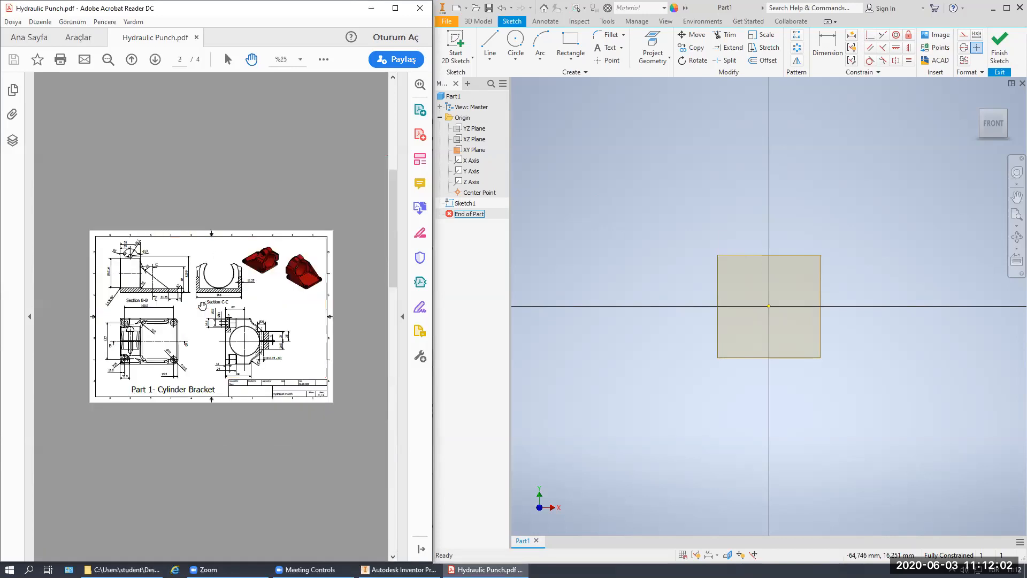
Step: Examine Section B-B and the plan view of the Cylinder Bracket on sheet 2 at closer zoom
{"action": "scroll", "coordinate": [188, 339], "scroll_direction": "up", "scroll_amount": 1, "text": "ctrl"}
{"action": "scroll", "coordinate": [284, 298], "scroll_direction": "left", "scroll_amount": 2}
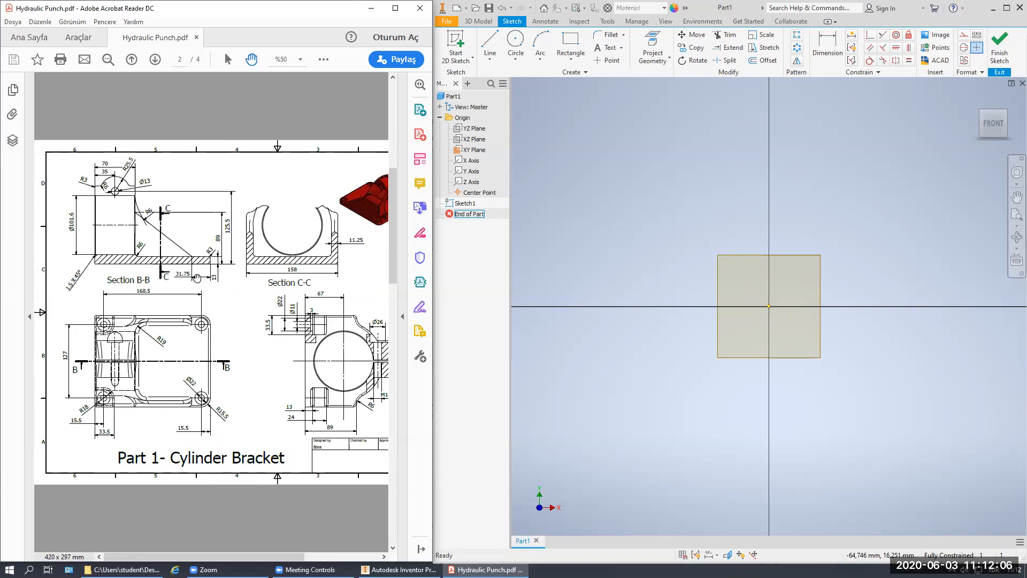
{"action": "scroll", "coordinate": [197, 280], "scroll_direction": "up", "scroll_amount": 1, "text": "ctrl"}
{"action": "scroll", "coordinate": [193, 273], "scroll_direction": "left", "scroll_amount": 2}
{"action": "scroll", "coordinate": [191, 245], "scroll_direction": "up", "scroll_amount": 2, "text": "ctrl"}
{"action": "left_click_drag", "start_coordinate": [214, 230], "coordinate": [229, 295]}
{"action": "scroll", "coordinate": [230, 295], "scroll_direction": "down", "scroll_amount": 1, "text": "ctrl"}
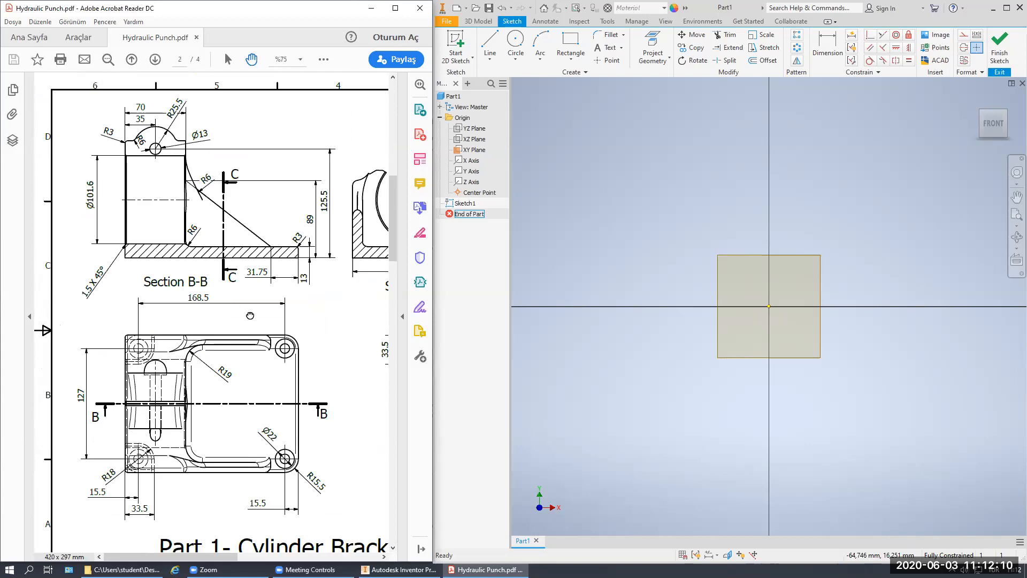
{"action": "scroll", "coordinate": [215, 271], "scroll_direction": "up", "scroll_amount": 1, "text": "ctrl"}
{"action": "left_click_drag", "start_coordinate": [243, 298], "coordinate": [269, 358]}
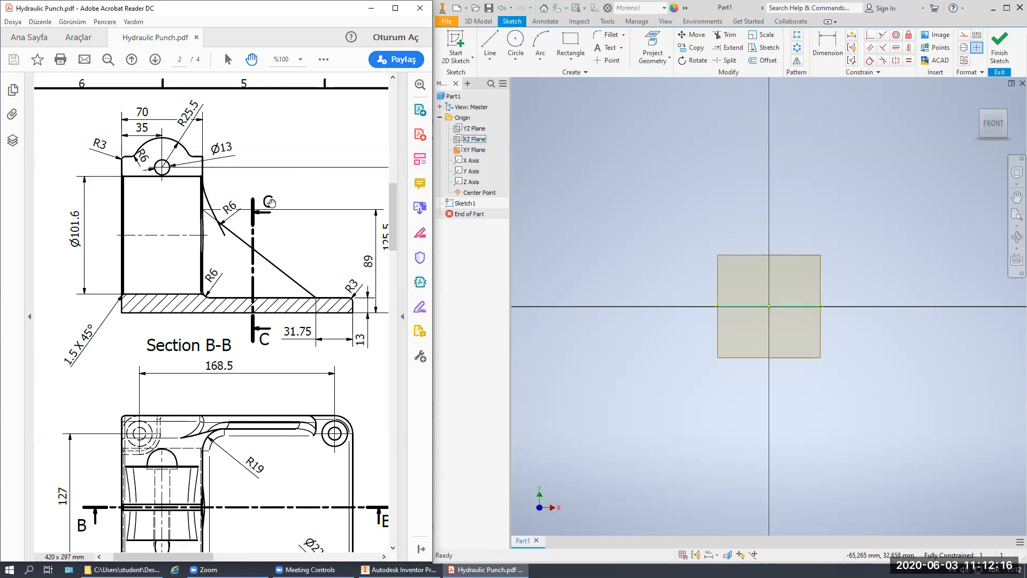
{"action": "left_click_drag", "start_coordinate": [268, 217], "coordinate": [252, 224]}
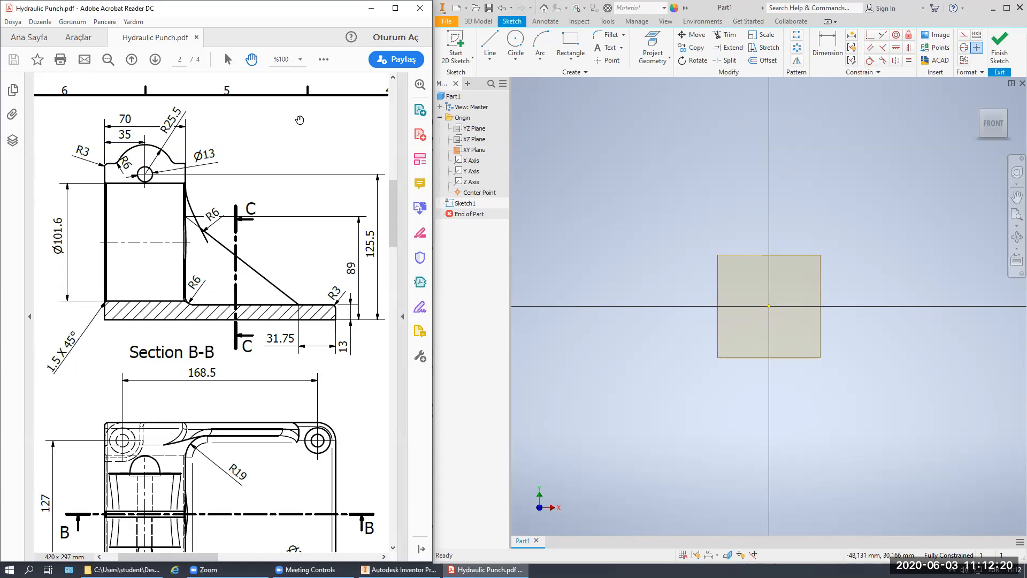
Step: Mark the bore axis's left end in Section B-B and the matching point on the plan view's B-B line in red, and clear the marks
{"action": "left_click", "coordinate": [399, 475]}
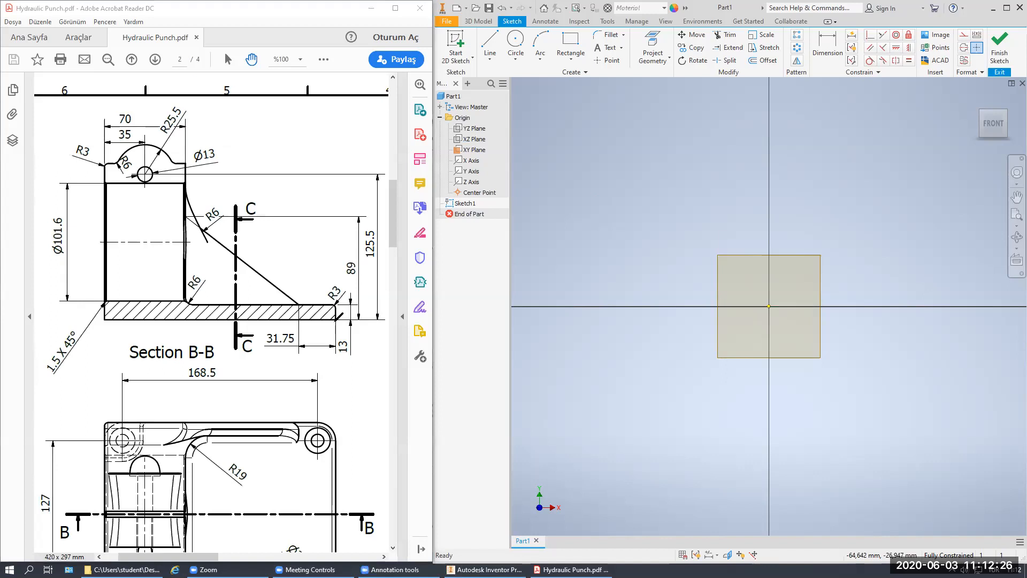
{"action": "left_click", "coordinate": [335, 322]}
{"action": "left_click", "coordinate": [106, 320]}
{"action": "scroll", "coordinate": [297, 319], "scroll_direction": "down", "scroll_amount": 5}
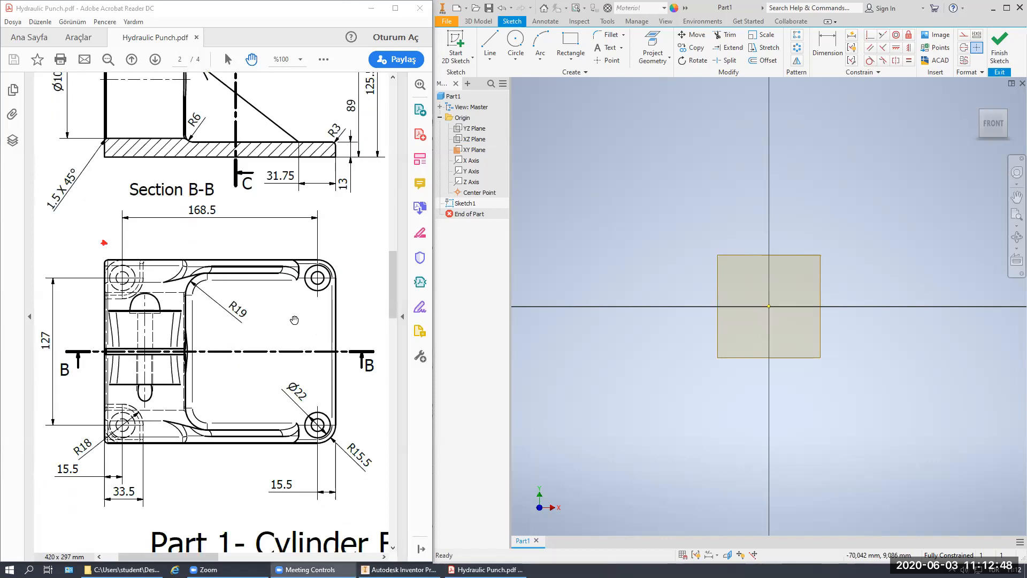
{"action": "scroll", "coordinate": [298, 319], "scroll_direction": "down", "scroll_amount": 5}
{"action": "scroll", "coordinate": [332, 363], "scroll_direction": "up", "scroll_amount": 5}
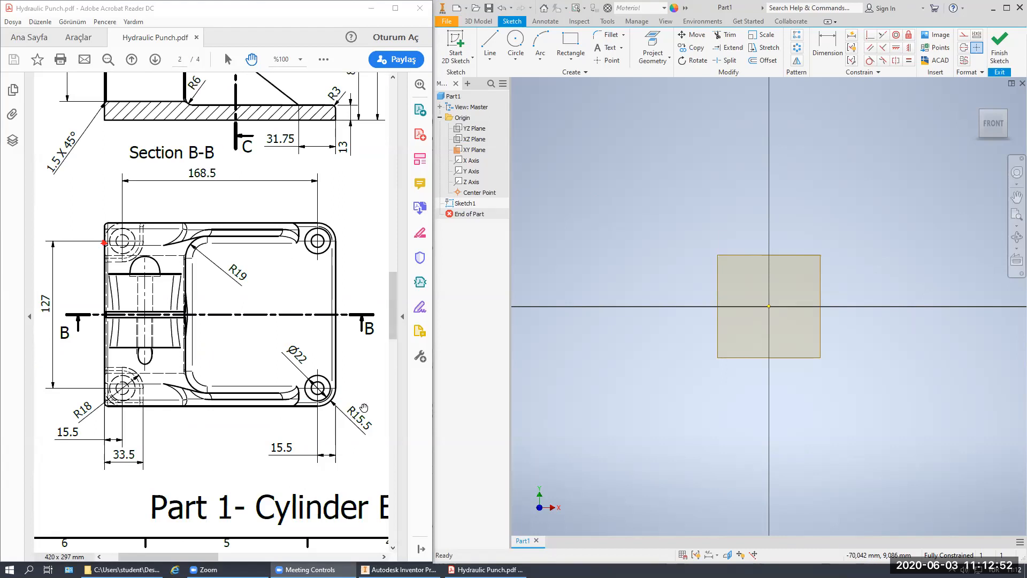
{"action": "left_click_drag", "start_coordinate": [98, 316], "coordinate": [103, 318]}
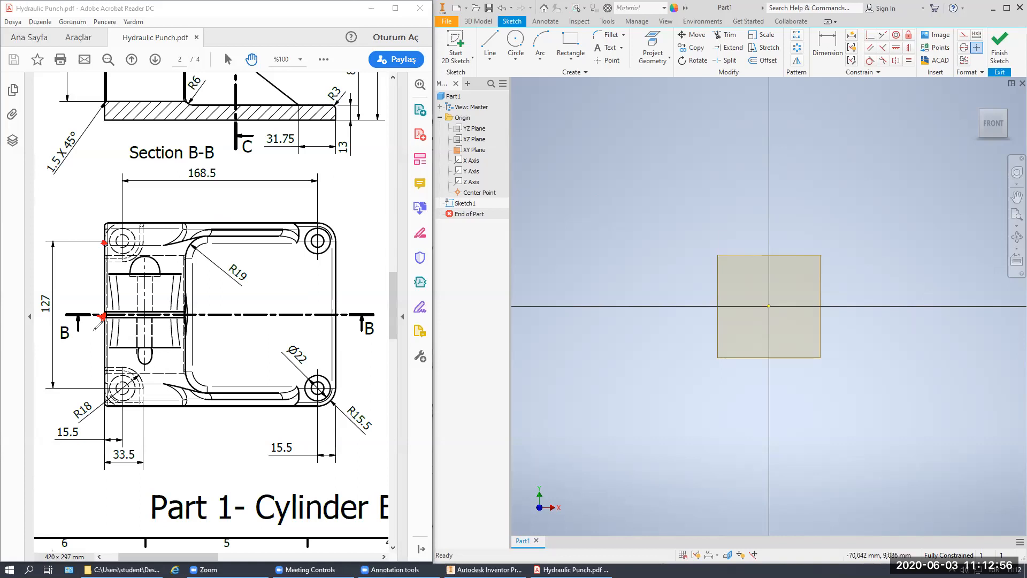
{"action": "left_click", "coordinate": [464, 276]}
Step: Mark the bore's centre in the Cylinder Bracket view below Section C-C in red, and remove the mark
{"action": "left_click_drag", "start_coordinate": [189, 558], "coordinate": [284, 559]}
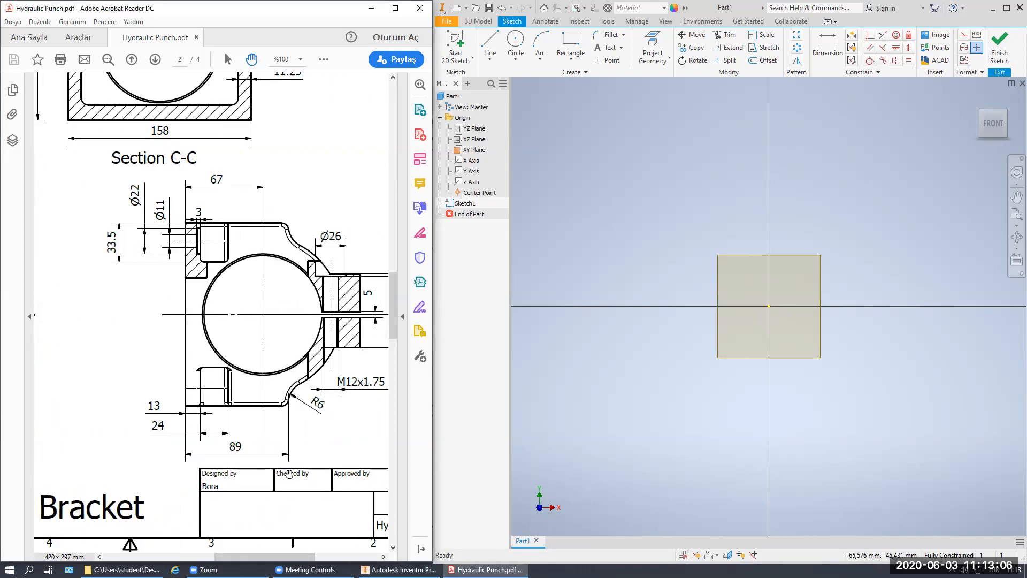
{"action": "left_click", "coordinate": [264, 313]}
{"action": "left_click_drag", "start_coordinate": [263, 314], "coordinate": [264, 315]}
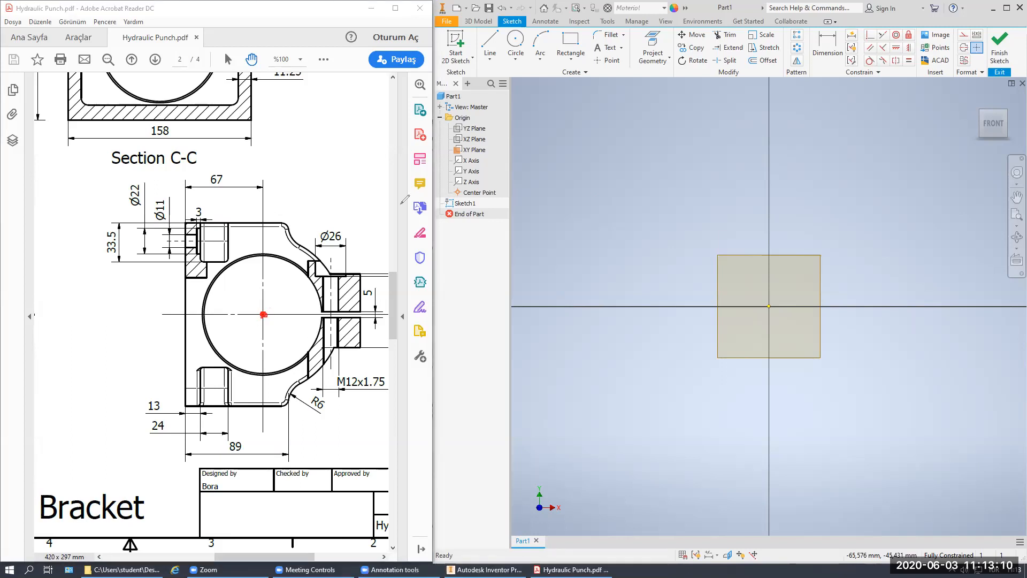
{"action": "key", "text": "ctrl+z"}
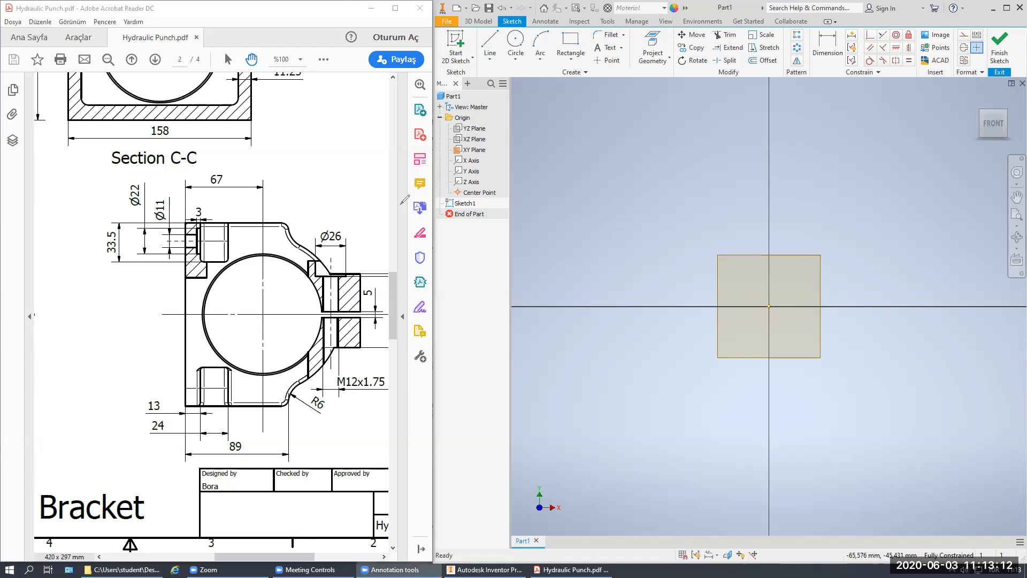
Step: Look through the part drawings on sheets 3 and 2, and examine the assembly's Section A-A and plan view on sheet 1
{"action": "scroll", "coordinate": [310, 283], "scroll_direction": "down", "scroll_amount": 9}
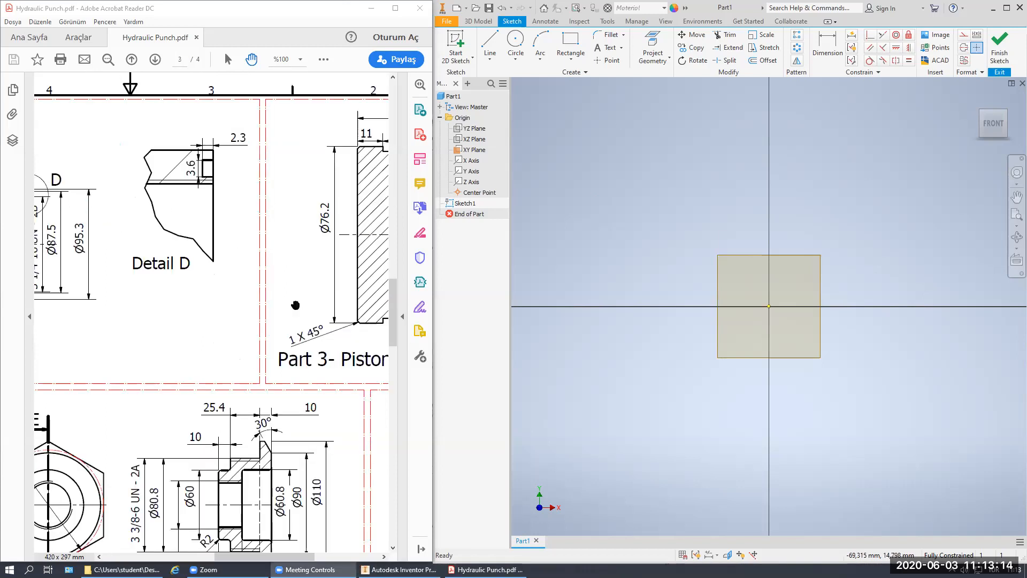
{"action": "scroll", "coordinate": [295, 305], "scroll_direction": "down", "scroll_amount": 1}
{"action": "left_click", "coordinate": [283, 283]}
{"action": "scroll", "coordinate": [282, 286], "scroll_direction": "down", "scroll_amount": 2, "text": "ctrl"}
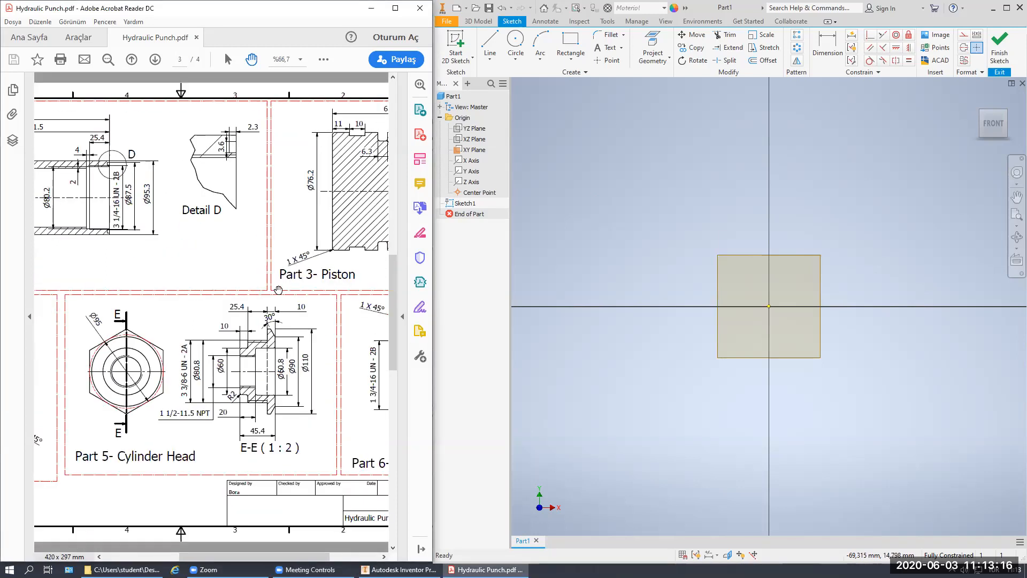
{"action": "scroll", "coordinate": [242, 305], "scroll_direction": "up", "scroll_amount": 2}
{"action": "scroll", "coordinate": [237, 308], "scroll_direction": "down", "scroll_amount": 1}
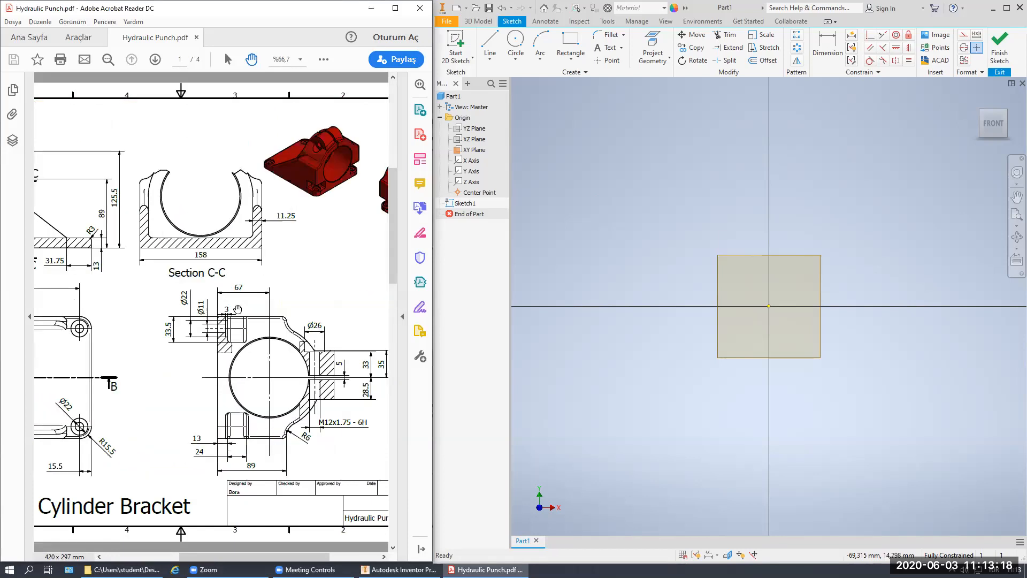
{"action": "scroll", "coordinate": [228, 294], "scroll_direction": "up", "scroll_amount": 1}
{"action": "scroll", "coordinate": [228, 294], "scroll_direction": "left", "scroll_amount": 2}
{"action": "scroll", "coordinate": [227, 294], "scroll_direction": "left", "scroll_amount": 2}
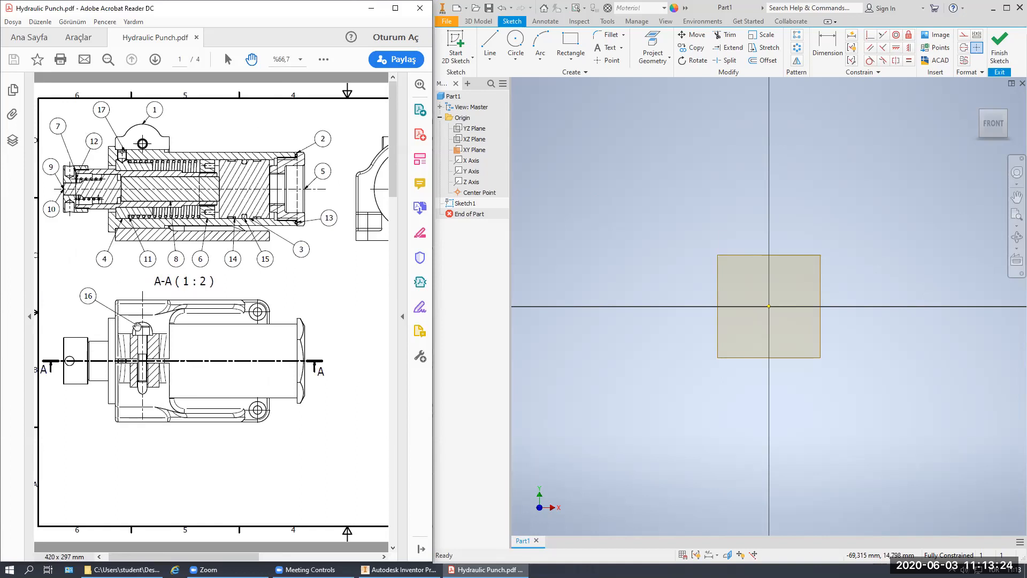
Step: Look through the part drawings on sheets 2 to 4 and go back to the Cylinder Bracket sheet
{"action": "scroll", "coordinate": [137, 328], "scroll_direction": "down", "scroll_amount": 1}
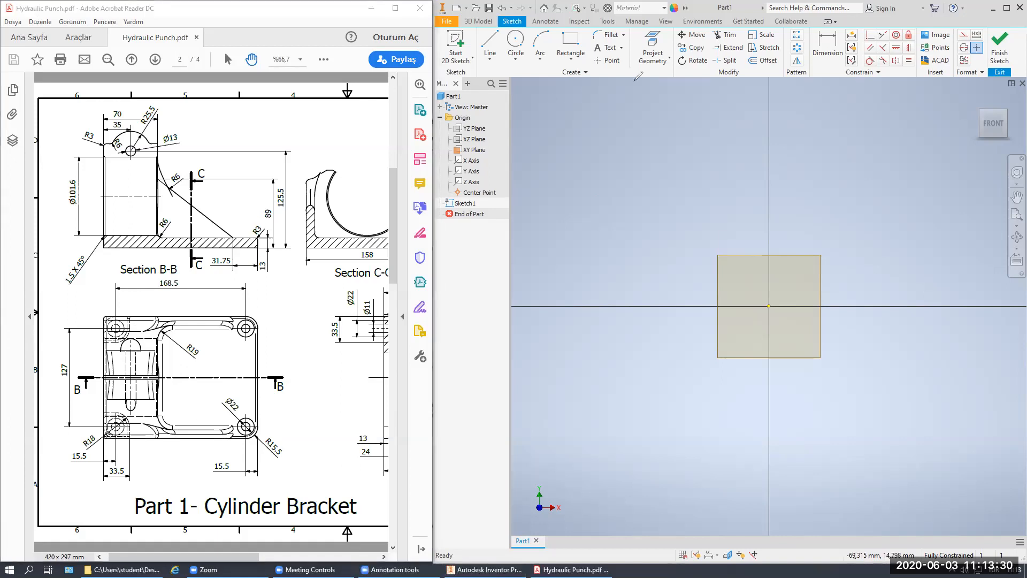
{"action": "scroll", "coordinate": [277, 268], "scroll_direction": "down", "scroll_amount": 2}
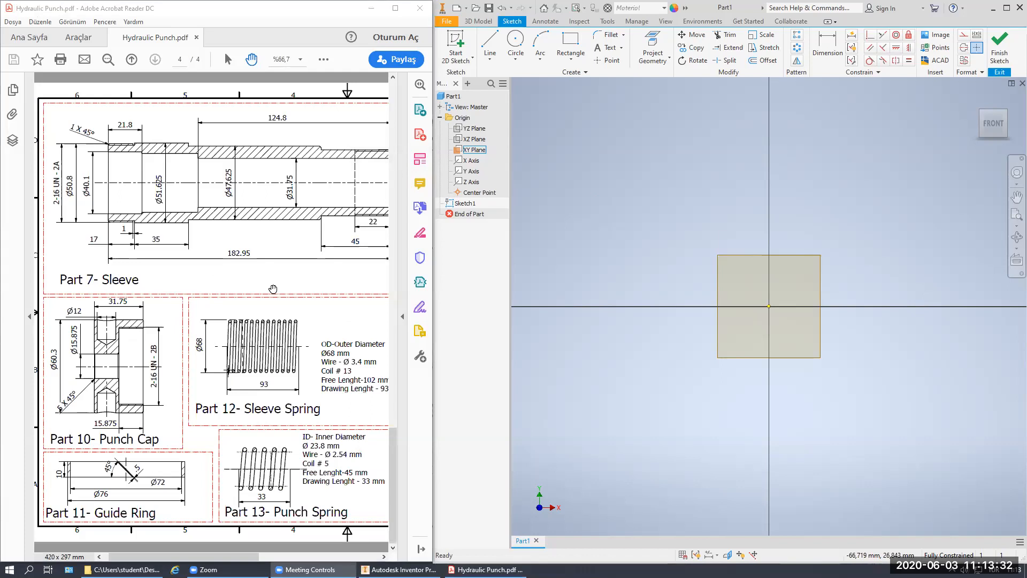
{"action": "scroll", "coordinate": [258, 287], "scroll_direction": "down", "scroll_amount": 3, "text": "ctrl"}
{"action": "scroll", "coordinate": [244, 299], "scroll_direction": "up", "scroll_amount": 2}
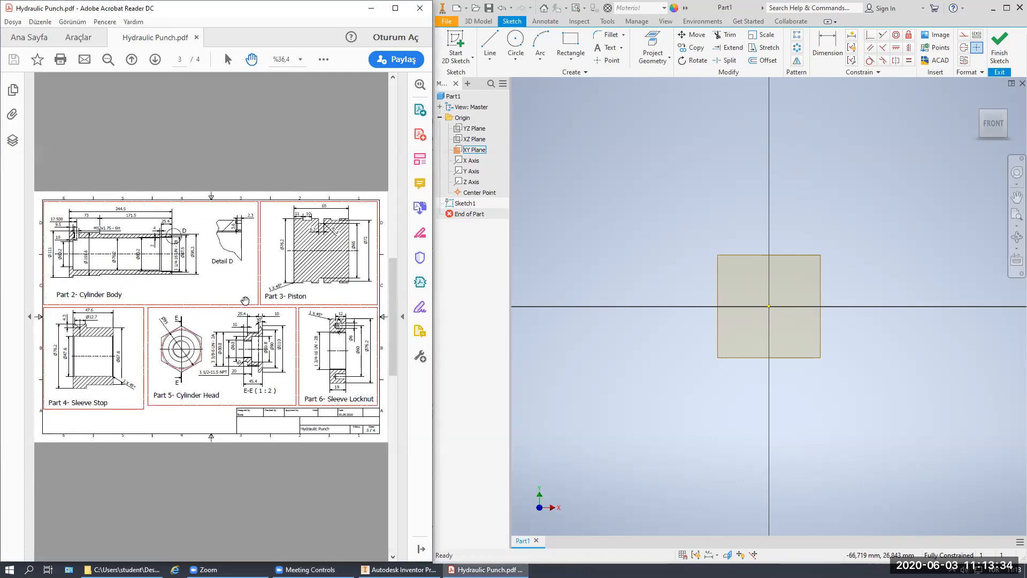
{"action": "scroll", "coordinate": [245, 299], "scroll_direction": "up", "scroll_amount": 2}
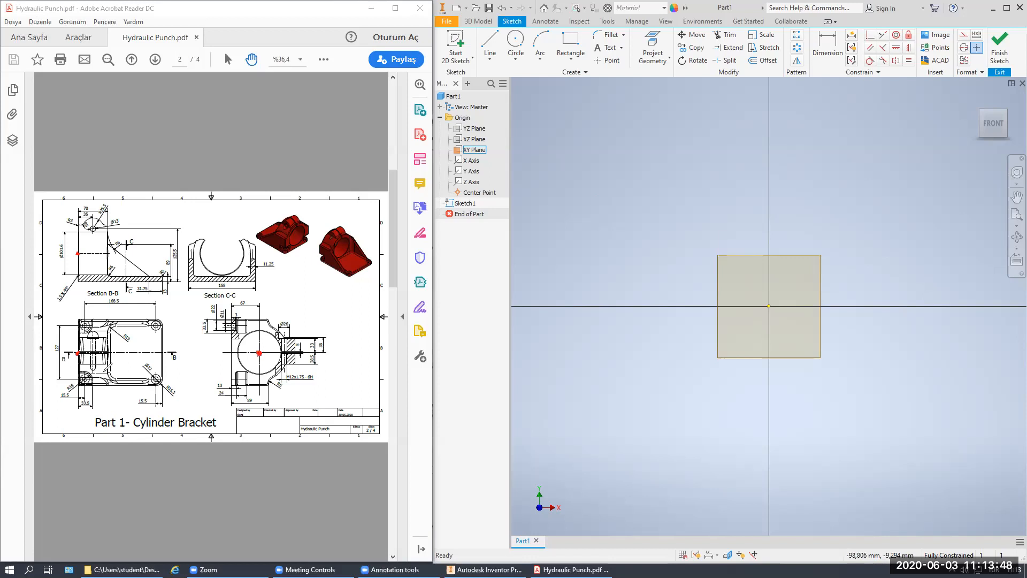
Step: Mark the viewing direction in red beside the plan view and the view cube, circle the view below Section C-C, and clear the marks
{"action": "mouse_move", "coordinate": [56, 337]}
{"action": "left_mouse_down"}
{"action": "mouse_move", "coordinate": [48, 327]}
{"action": "mouse_move", "coordinate": [64, 339]}
{"action": "mouse_move", "coordinate": [57, 348]}
{"action": "left_mouse_up"}
{"action": "left_click_drag", "start_coordinate": [937, 128], "coordinate": [967, 137]}
{"action": "left_click_drag", "start_coordinate": [967, 138], "coordinate": [951, 149]}
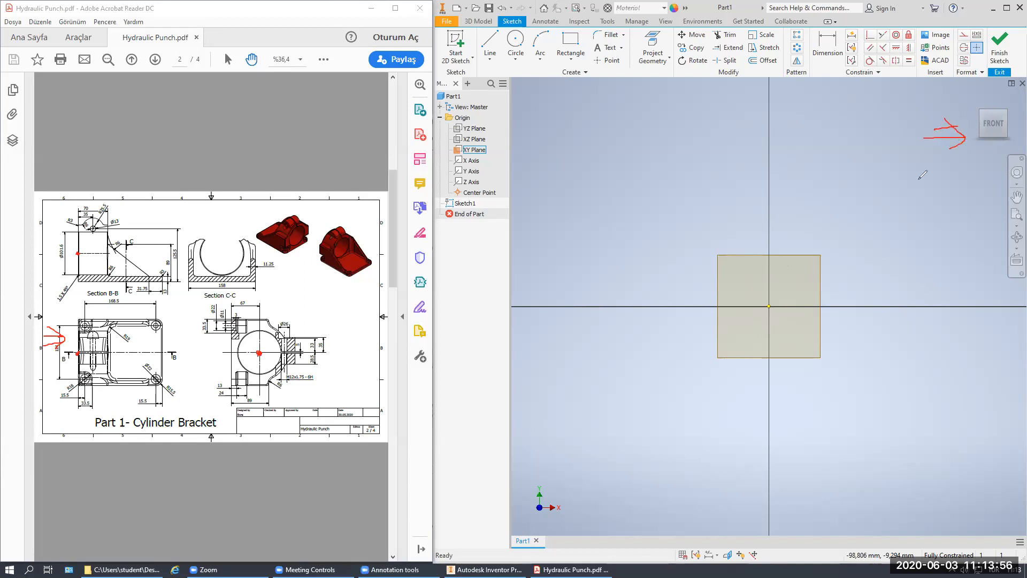
{"action": "mouse_move", "coordinate": [285, 315]}
{"action": "left_mouse_down"}
{"action": "mouse_move", "coordinate": [230, 298]}
{"action": "mouse_move", "coordinate": [227, 387]}
{"action": "mouse_move", "coordinate": [316, 377]}
{"action": "mouse_move", "coordinate": [309, 314]}
{"action": "mouse_move", "coordinate": [244, 294]}
{"action": "left_mouse_up"}
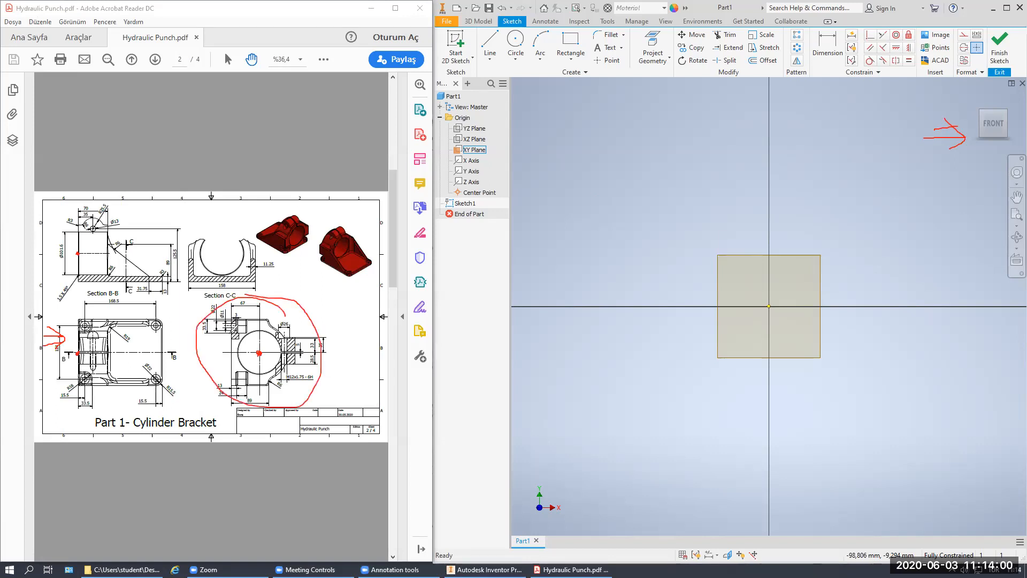
{"action": "left_click", "coordinate": [650, 106]}
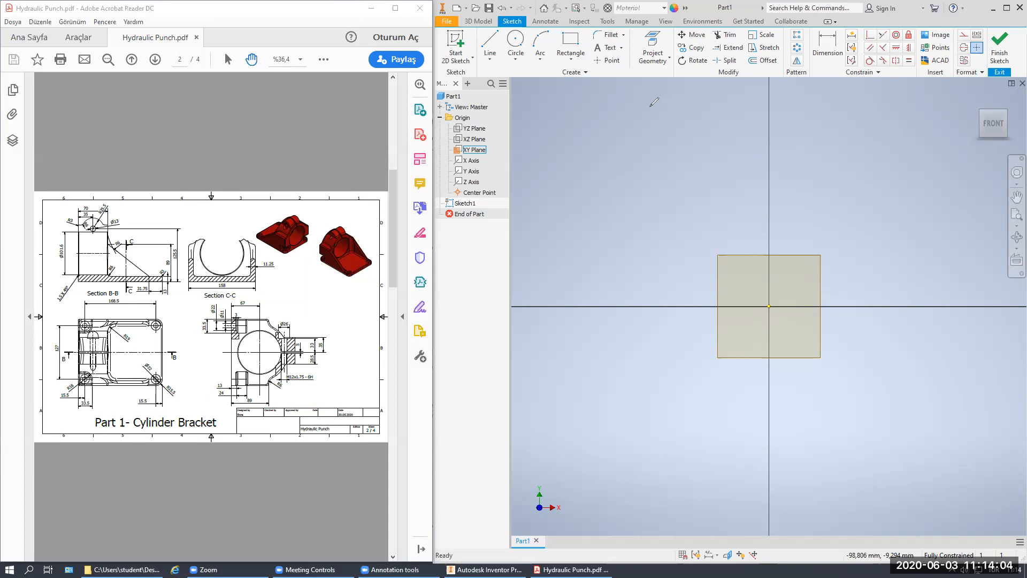
Step: Draw a horizontal line about 200 mm long from the sketch origin along the X axis and make it a construction line
{"action": "left_click", "coordinate": [129, 291]}
{"action": "scroll", "coordinate": [142, 275], "scroll_direction": "up", "scroll_amount": 4, "text": "ctrl"}
{"action": "left_click_drag", "start_coordinate": [153, 267], "coordinate": [227, 351]}
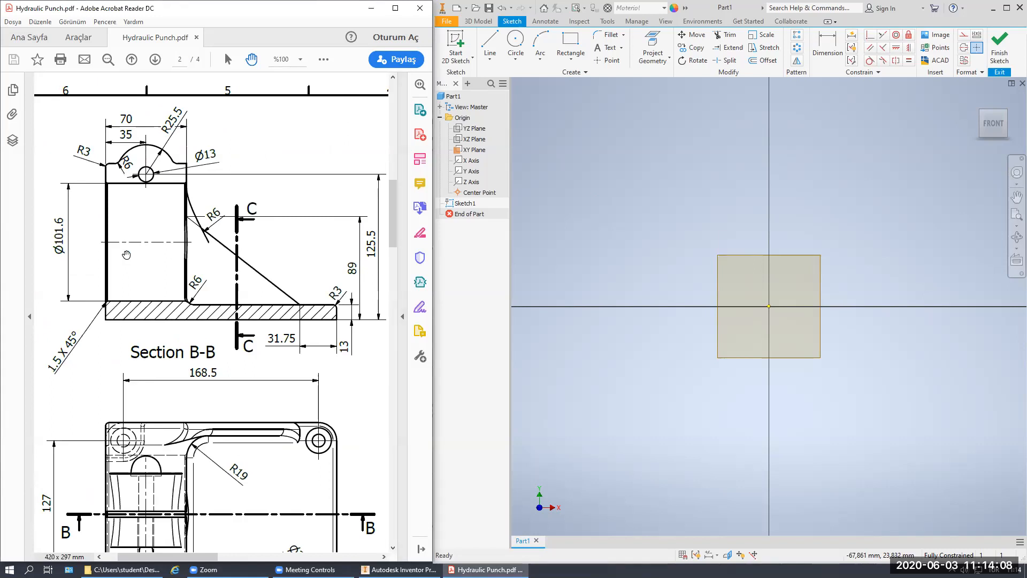
{"action": "left_click", "coordinate": [490, 44]}
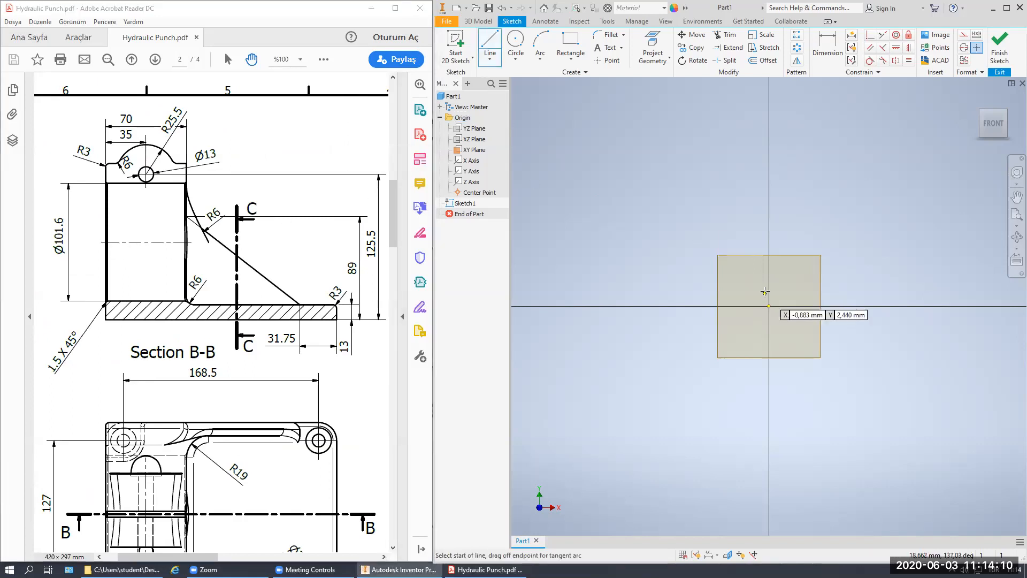
{"action": "left_click", "coordinate": [769, 306]}
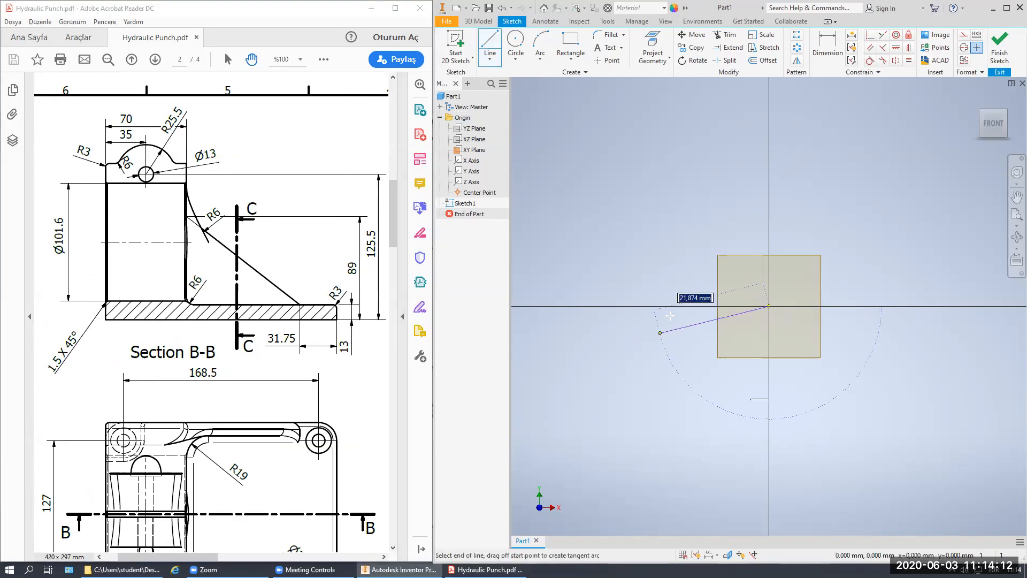
{"action": "scroll", "coordinate": [661, 320], "scroll_direction": "down", "scroll_amount": 5}
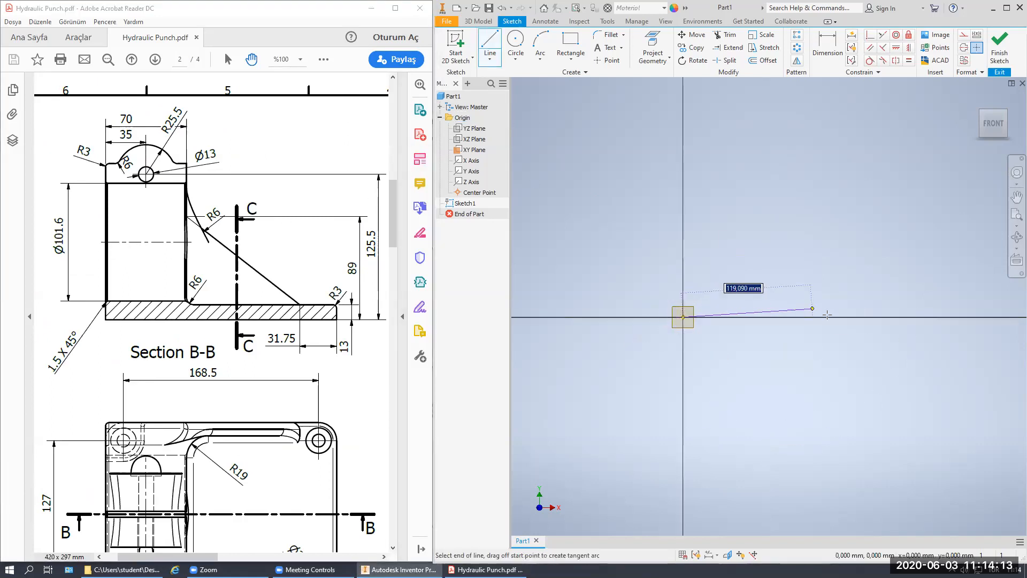
{"action": "left_click", "coordinate": [896, 317]}
{"action": "key", "text": "Escape"}
{"action": "right_click", "coordinate": [766, 318]}
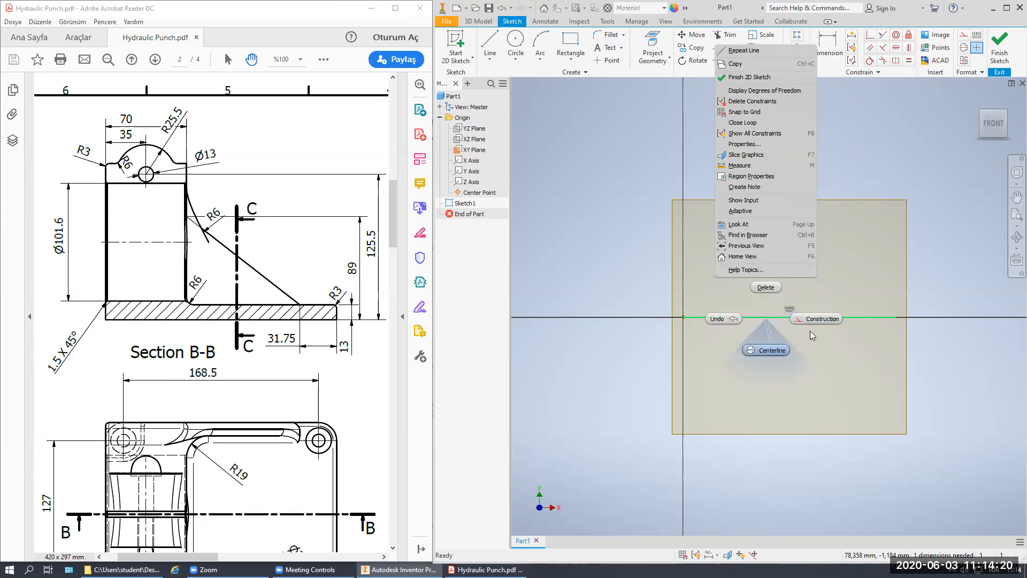
{"action": "left_click", "coordinate": [772, 349]}
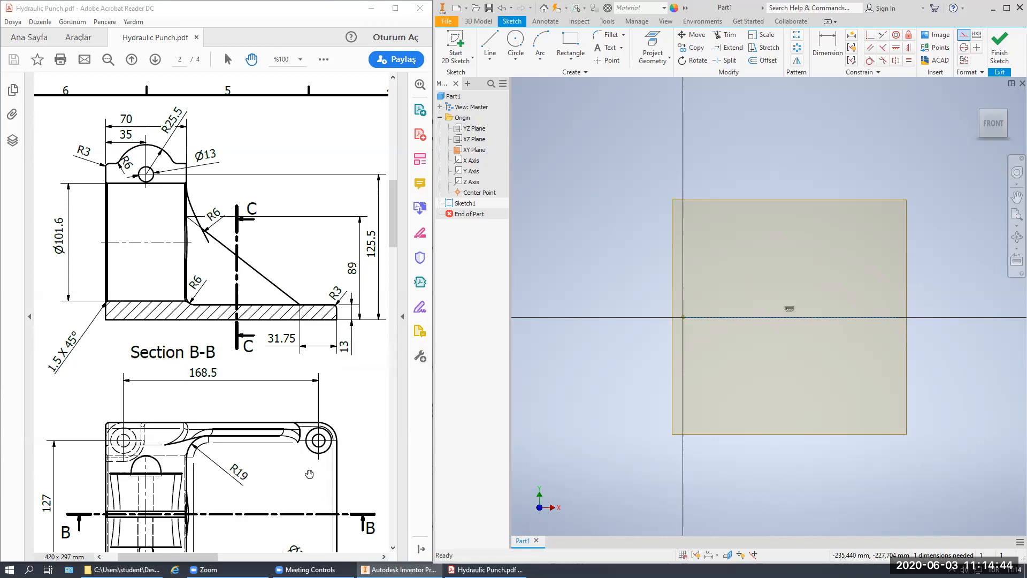
Step: Outline the hatched base in Section B-B in red, mark its overall length below, and clear the marks
{"action": "mouse_move", "coordinate": [103, 299]}
{"action": "left_mouse_down"}
{"action": "mouse_move", "coordinate": [345, 303]}
{"action": "mouse_move", "coordinate": [309, 322]}
{"action": "mouse_move", "coordinate": [108, 325]}
{"action": "left_mouse_up"}
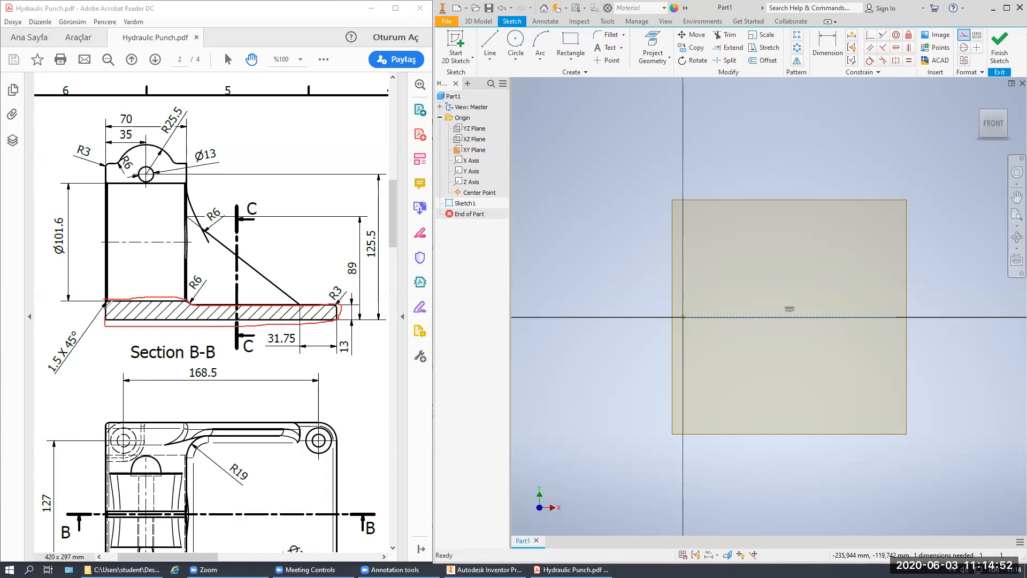
{"action": "left_click_drag", "start_coordinate": [106, 328], "coordinate": [104, 353]}
{"action": "left_click_drag", "start_coordinate": [341, 302], "coordinate": [333, 365]}
{"action": "left_click_drag", "start_coordinate": [105, 352], "coordinate": [343, 346]}
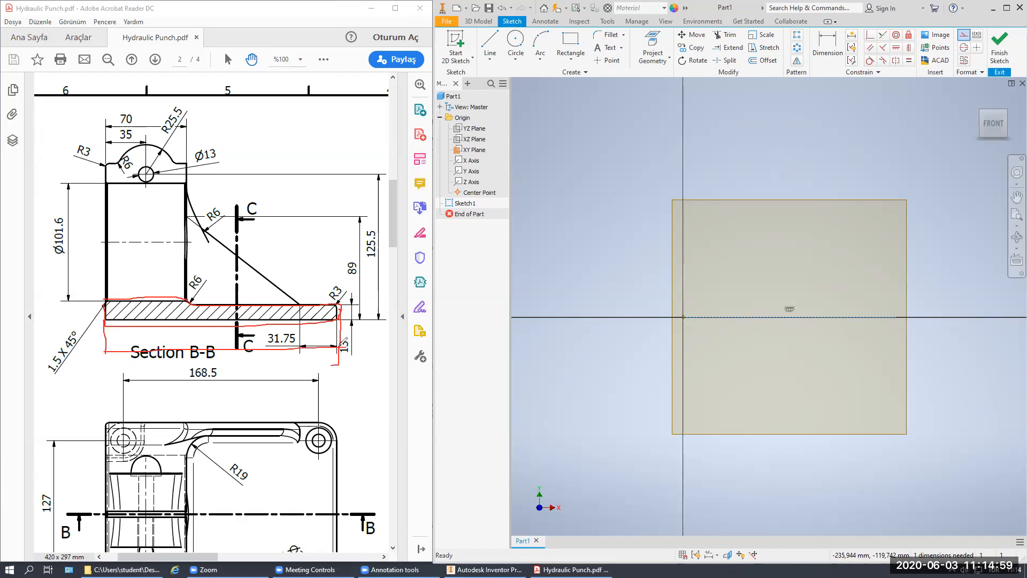
{"action": "left_click", "coordinate": [651, 84]}
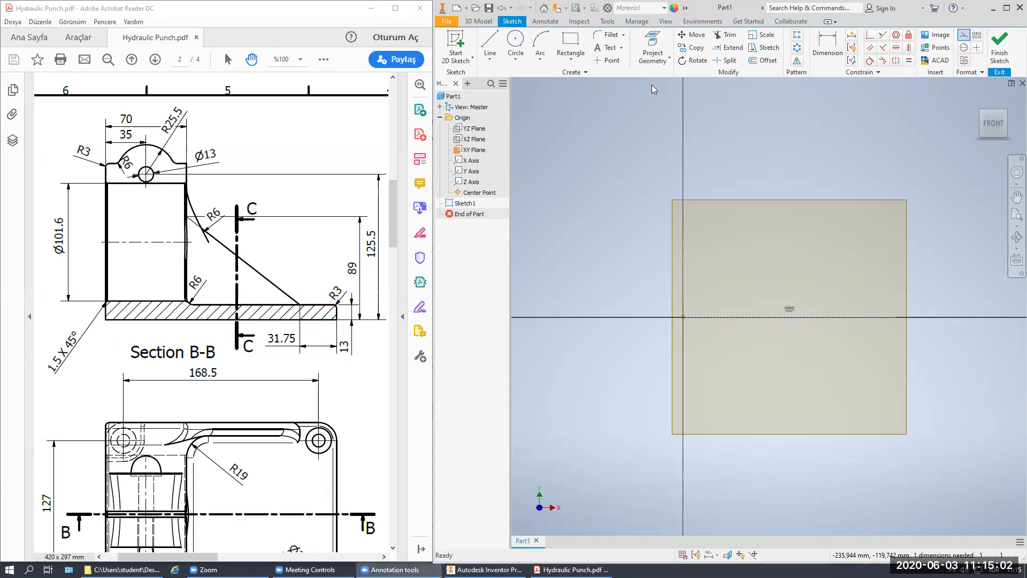
Step: Circle the 168.5 dimension in red, mark the plan view's upper hole centres, and project the ends of Section B-B's base down to the plan view
{"action": "scroll", "coordinate": [275, 399], "scroll_direction": "down", "scroll_amount": 1}
{"action": "scroll", "coordinate": [275, 399], "scroll_direction": "down", "scroll_amount": 4}
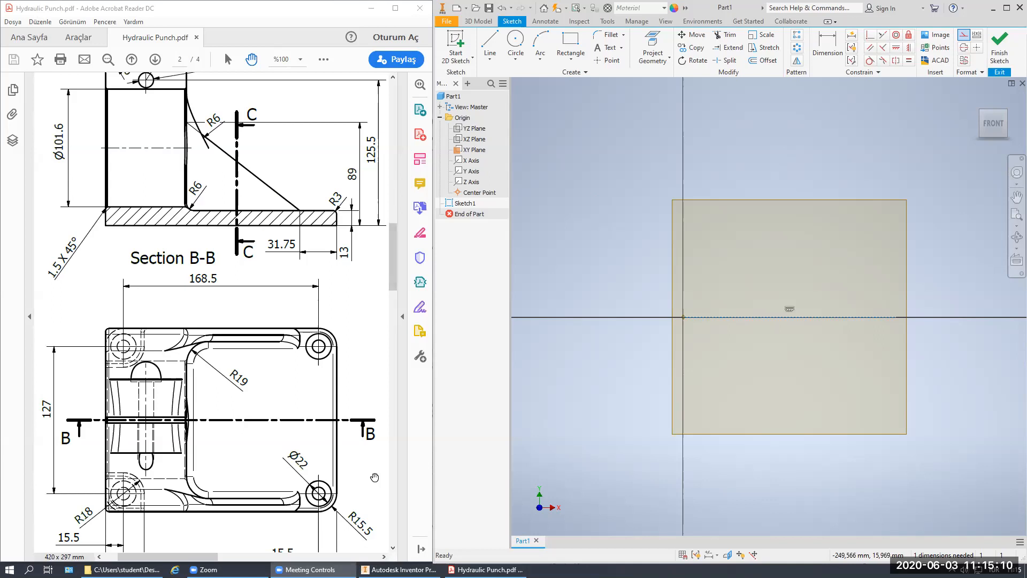
{"action": "mouse_move", "coordinate": [221, 271]}
{"action": "left_mouse_down"}
{"action": "mouse_move", "coordinate": [216, 293]}
{"action": "mouse_move", "coordinate": [231, 271]}
{"action": "left_mouse_up"}
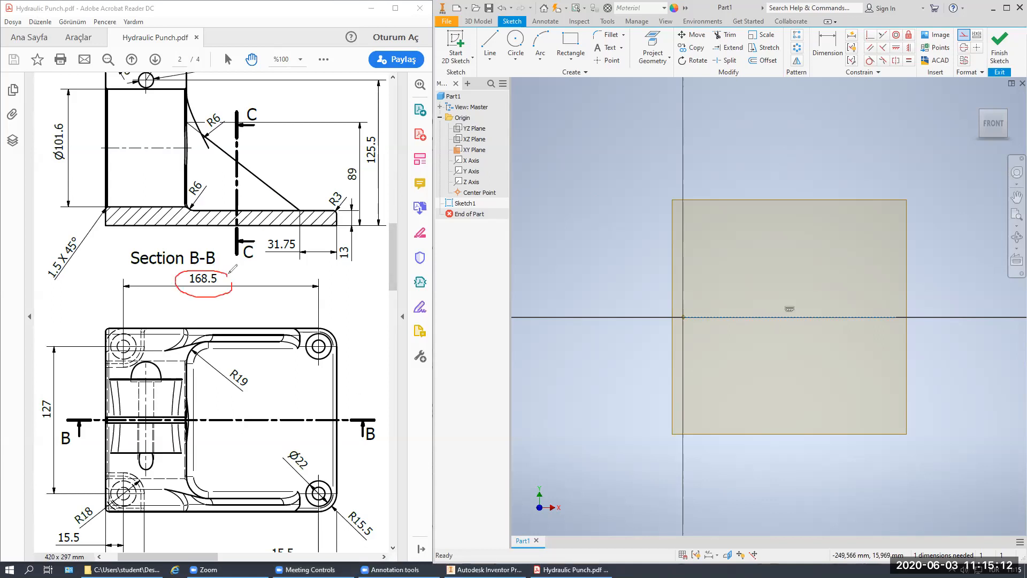
{"action": "mouse_move", "coordinate": [318, 328]}
{"action": "left_mouse_down"}
{"action": "mouse_move", "coordinate": [320, 363]}
{"action": "mouse_move", "coordinate": [336, 344]}
{"action": "left_mouse_up"}
{"action": "mouse_move", "coordinate": [124, 331]}
{"action": "left_mouse_down"}
{"action": "mouse_move", "coordinate": [124, 355]}
{"action": "mouse_move", "coordinate": [128, 345]}
{"action": "left_mouse_up"}
{"action": "left_click_drag", "start_coordinate": [109, 213], "coordinate": [103, 338]}
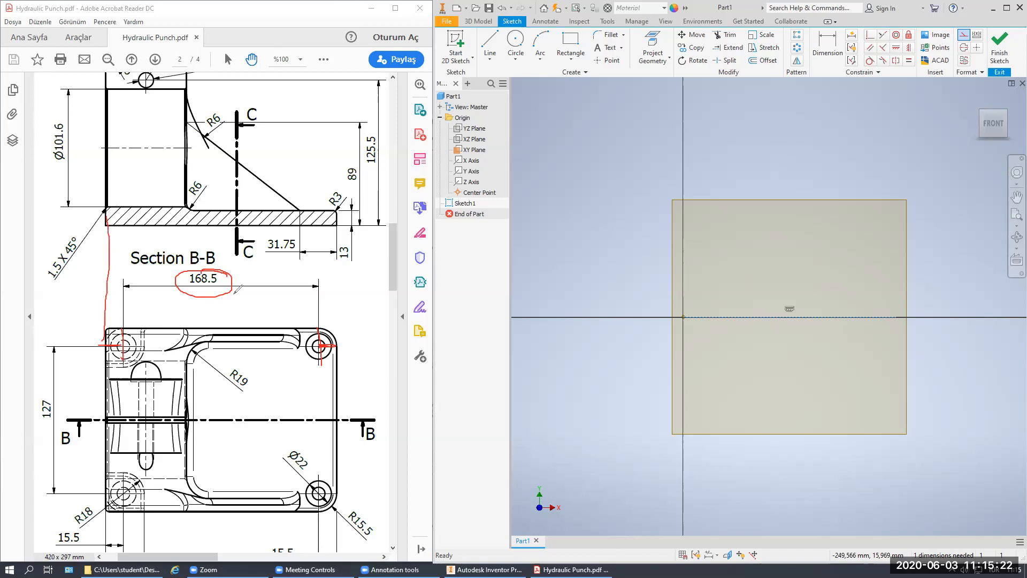
{"action": "left_click_drag", "start_coordinate": [334, 221], "coordinate": [343, 347]}
Step: Circle R15.5 in red, mark the lower hole centres, link the radius to the upper holes, and clear all marks
{"action": "mouse_move", "coordinate": [379, 512]}
{"action": "left_mouse_down"}
{"action": "mouse_move", "coordinate": [340, 498]}
{"action": "mouse_move", "coordinate": [323, 523]}
{"action": "mouse_move", "coordinate": [360, 539]}
{"action": "mouse_move", "coordinate": [383, 530]}
{"action": "mouse_move", "coordinate": [380, 502]}
{"action": "left_mouse_up"}
{"action": "mouse_move", "coordinate": [320, 491]}
{"action": "left_mouse_down"}
{"action": "mouse_move", "coordinate": [320, 523]}
{"action": "mouse_move", "coordinate": [319, 477]}
{"action": "left_mouse_up"}
{"action": "left_click_drag", "start_coordinate": [318, 522], "coordinate": [317, 527]}
{"action": "mouse_move", "coordinate": [319, 488]}
{"action": "left_mouse_down"}
{"action": "mouse_move", "coordinate": [317, 527]}
{"action": "mouse_move", "coordinate": [315, 483]}
{"action": "left_mouse_up"}
{"action": "mouse_move", "coordinate": [126, 483]}
{"action": "left_mouse_down"}
{"action": "mouse_move", "coordinate": [125, 519]}
{"action": "mouse_move", "coordinate": [125, 474]}
{"action": "left_mouse_up"}
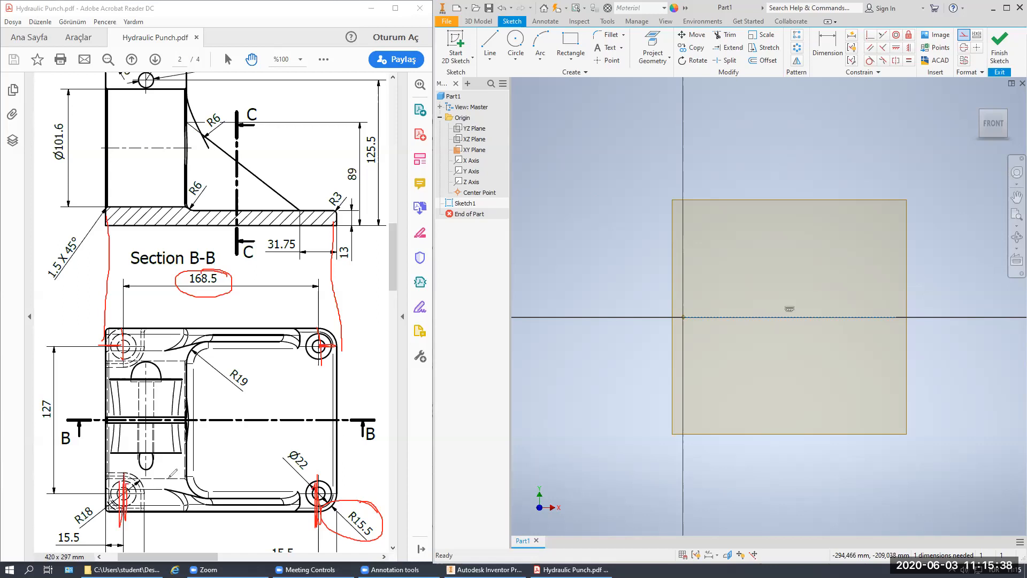
{"action": "mouse_move", "coordinate": [365, 505]}
{"action": "left_mouse_down"}
{"action": "mouse_move", "coordinate": [376, 455]}
{"action": "mouse_move", "coordinate": [327, 338]}
{"action": "left_mouse_up"}
{"action": "mouse_move", "coordinate": [344, 507]}
{"action": "left_mouse_down"}
{"action": "mouse_move", "coordinate": [376, 534]}
{"action": "mouse_move", "coordinate": [227, 333]}
{"action": "mouse_move", "coordinate": [123, 341]}
{"action": "left_mouse_up"}
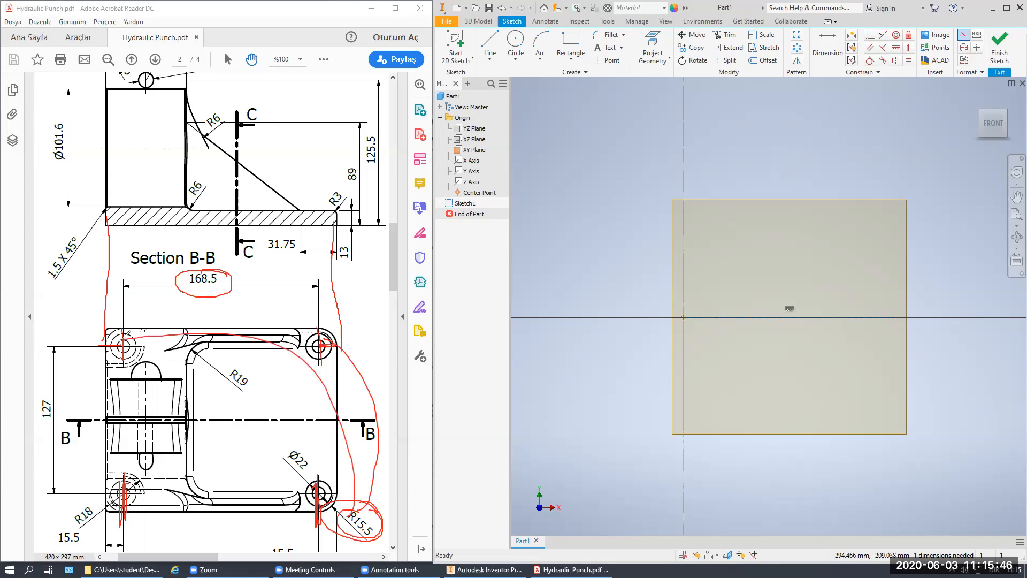
{"action": "left_click", "coordinate": [608, 85]}
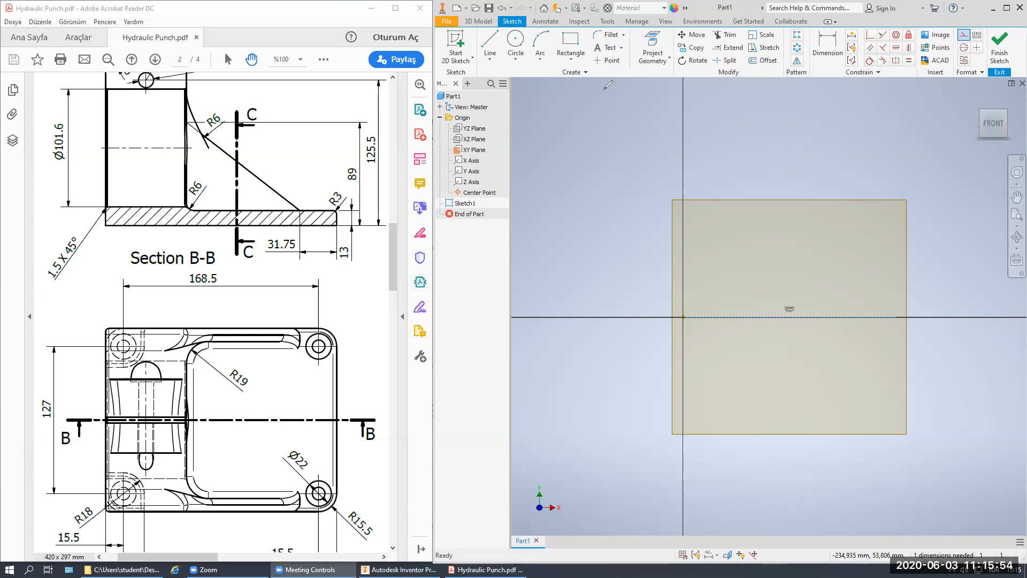
Step: Draw a vertical line about 88 mm long downward from the sketch origin and make it a construction line
{"action": "scroll", "coordinate": [184, 313], "scroll_direction": "up", "scroll_amount": 3}
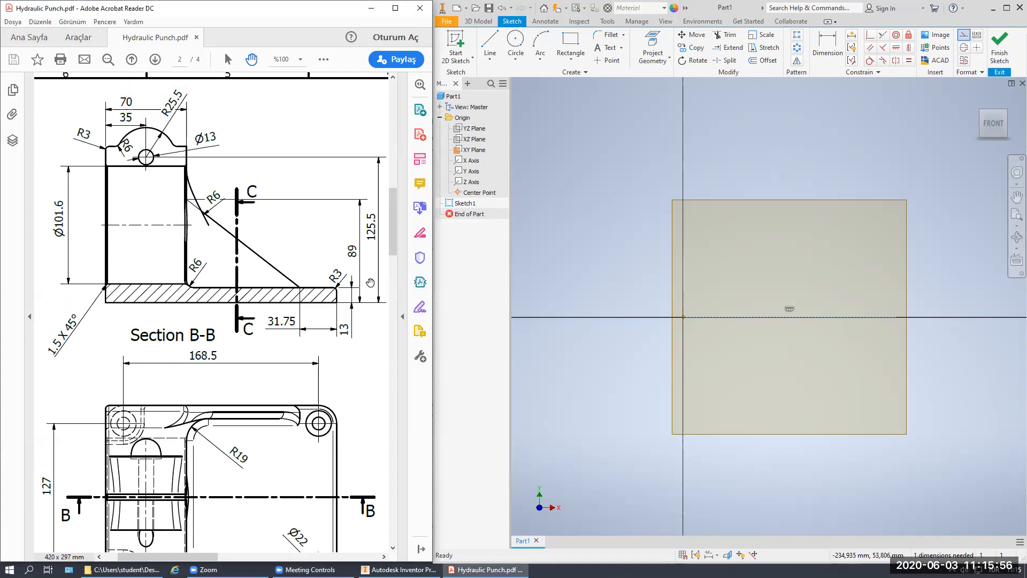
{"action": "left_click", "coordinate": [490, 43]}
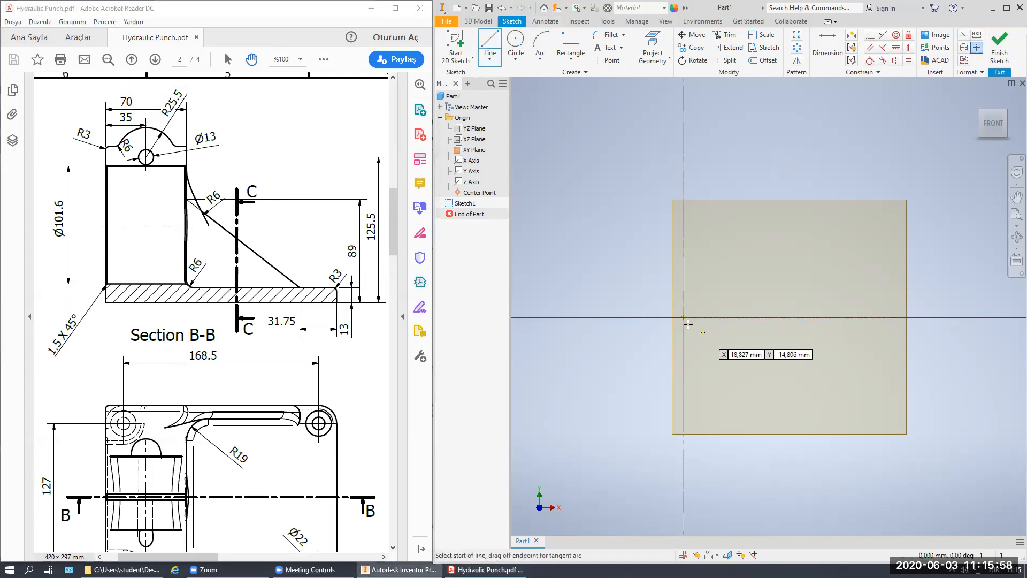
{"action": "left_click", "coordinate": [683, 317]}
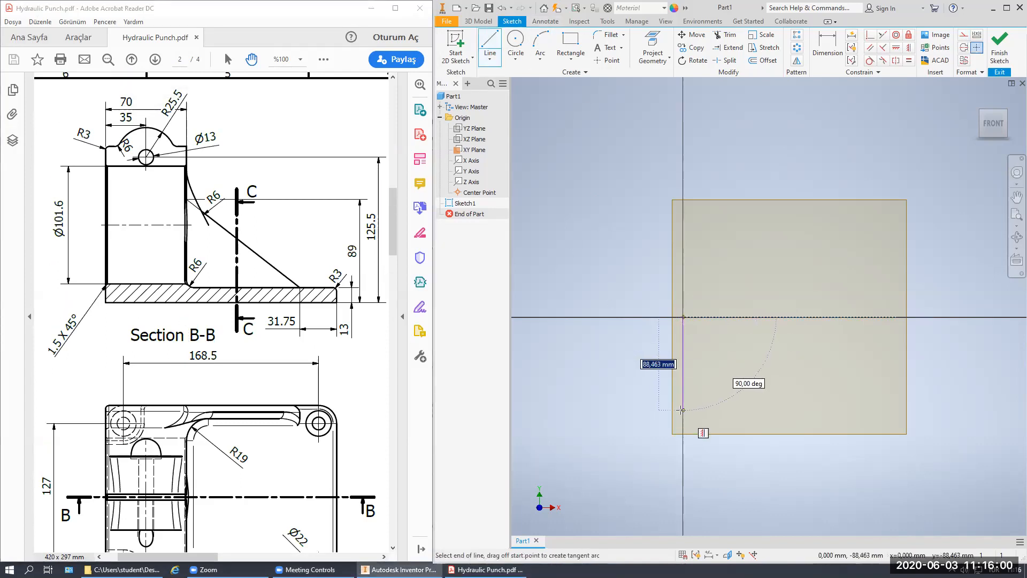
{"action": "left_click", "coordinate": [683, 412]}
{"action": "key", "text": "Escape"}
{"action": "right_click", "coordinate": [683, 394]}
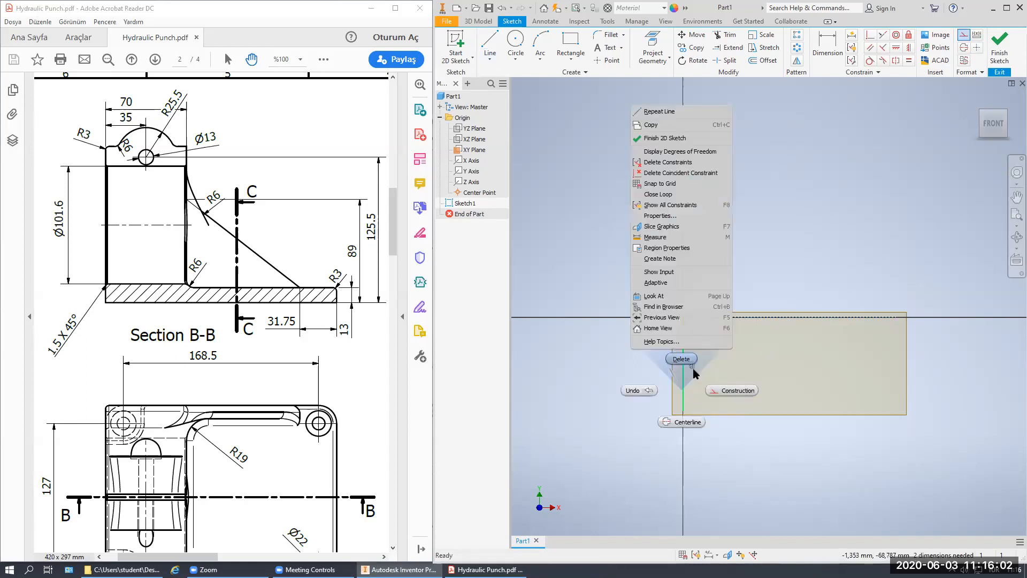
{"action": "left_click", "coordinate": [723, 391]}
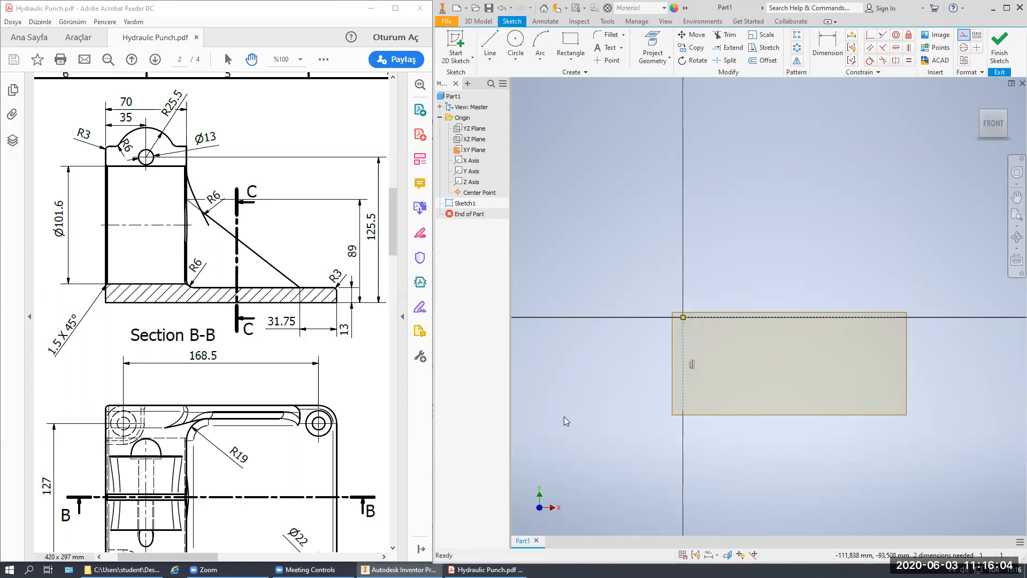
Step: Draw a rectangle about 112 by 34 mm from the vertical construction line's lower end, and another about 153 by 22 mm from its lower right corner
{"action": "left_click", "coordinate": [575, 44]}
{"action": "left_click", "coordinate": [683, 410]}
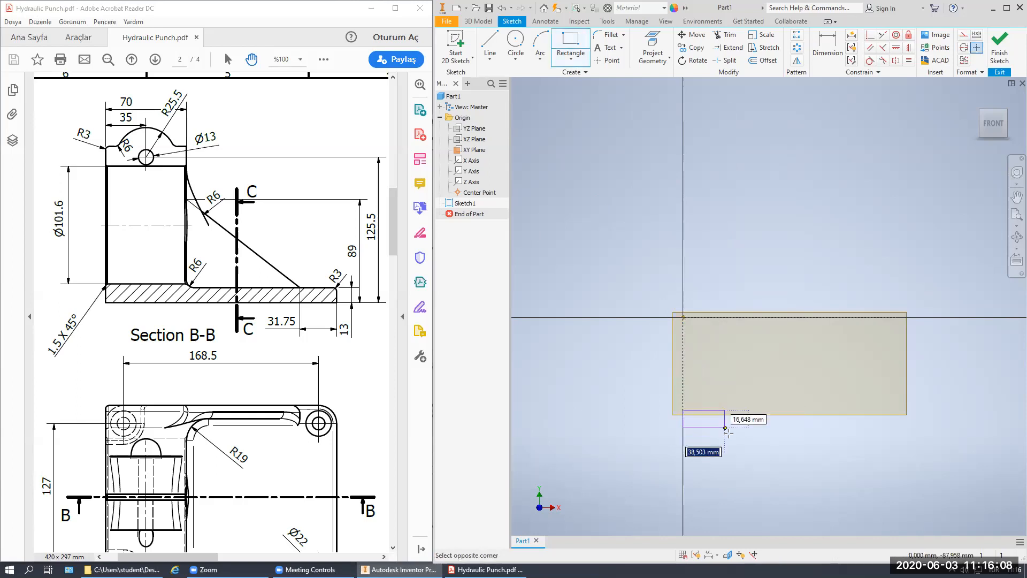
{"action": "left_click", "coordinate": [801, 446]}
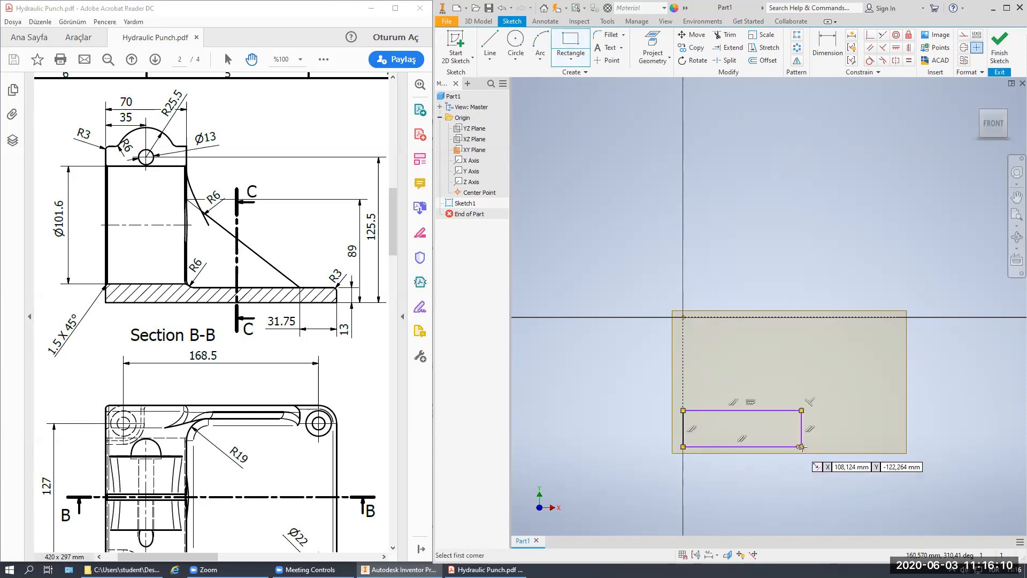
{"action": "left_click", "coordinate": [801, 446]}
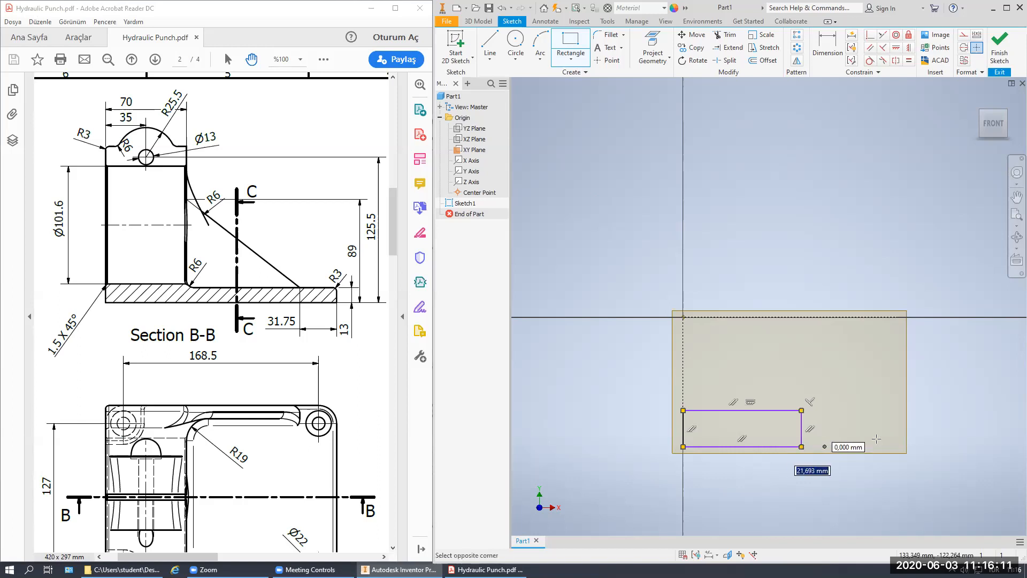
{"action": "left_click", "coordinate": [964, 424]}
{"action": "key", "text": "Escape"}
Step: Dimension the overall length between the outer vertical edges of the two rectangles and open the value for editing
{"action": "left_click", "coordinate": [826, 50]}
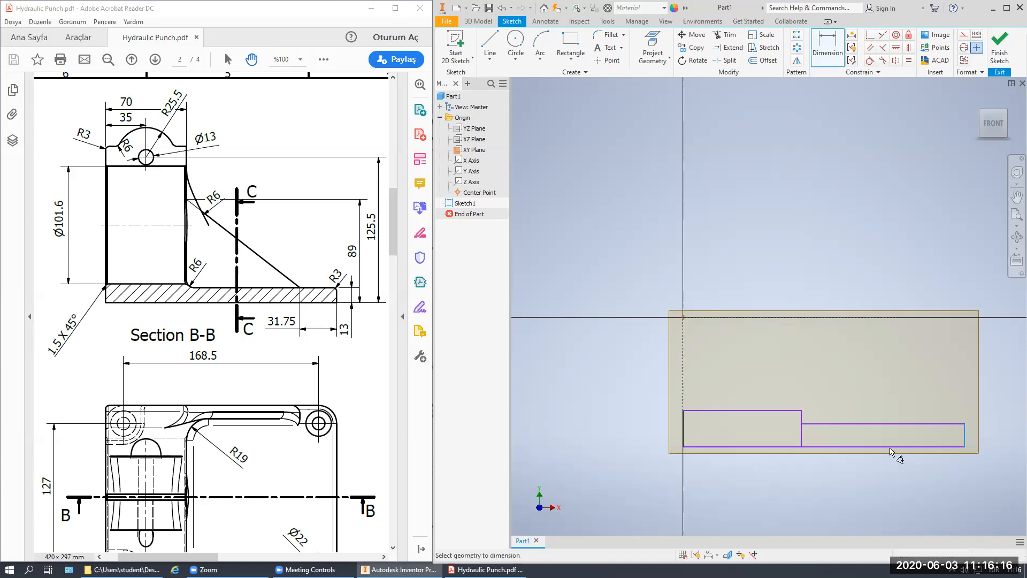
{"action": "left_click", "coordinate": [684, 430]}
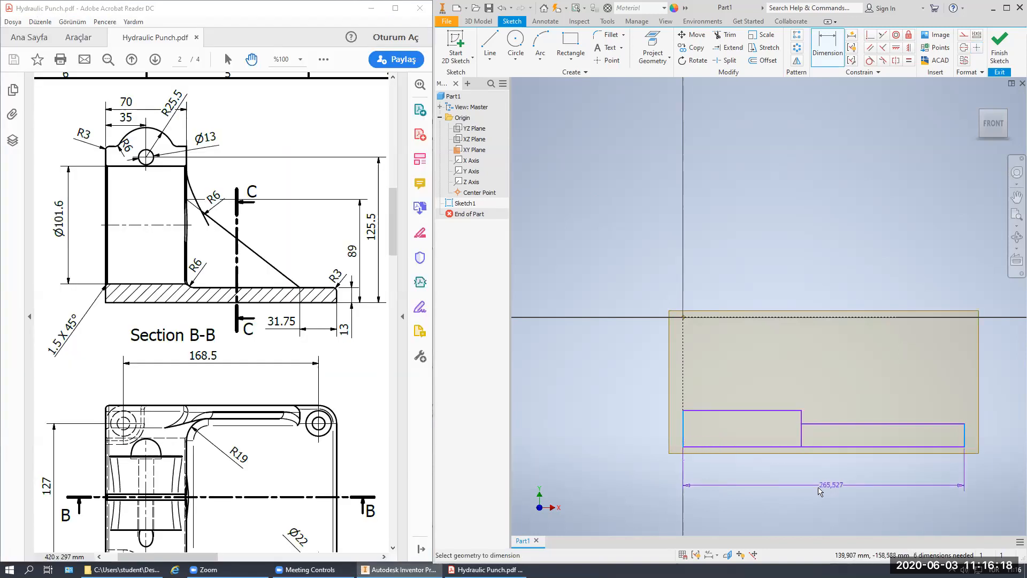
{"action": "left_click", "coordinate": [819, 488]}
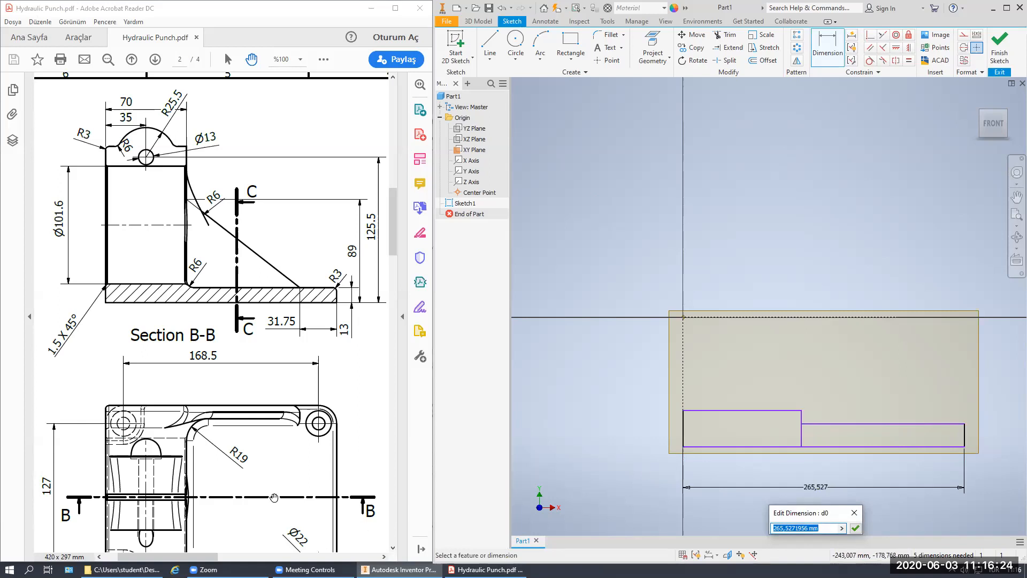
Step: Mark both outer ends of the base in Section B-B in red and circle the 168.5 dimension
{"action": "left_click_drag", "start_coordinate": [108, 286], "coordinate": [104, 303]}
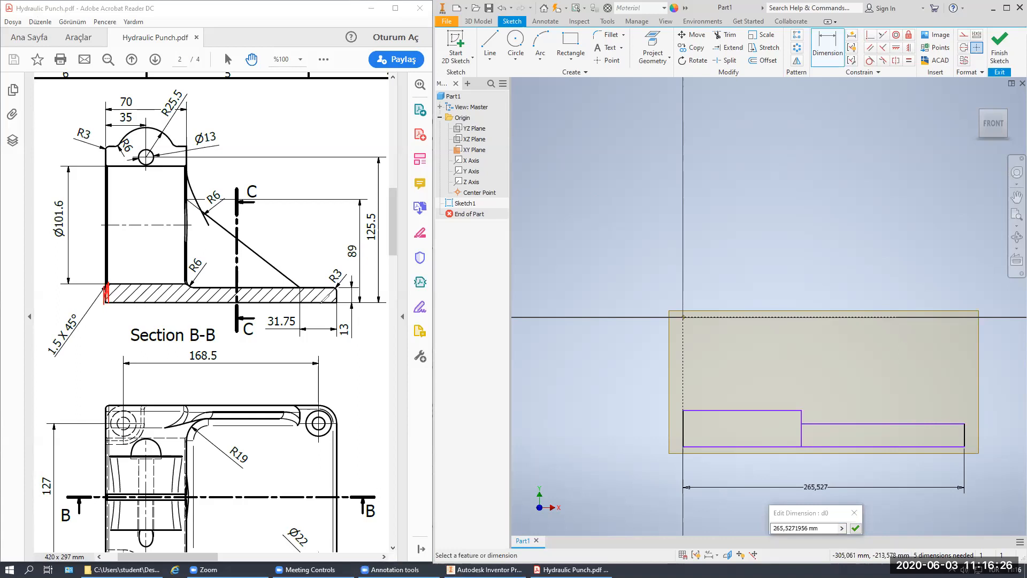
{"action": "mouse_move", "coordinate": [335, 289]}
{"action": "left_mouse_down"}
{"action": "mouse_move", "coordinate": [336, 302]}
{"action": "mouse_move", "coordinate": [336, 283]}
{"action": "left_mouse_up"}
{"action": "mouse_move", "coordinate": [225, 344]}
{"action": "left_mouse_down"}
{"action": "mouse_move", "coordinate": [175, 349]}
{"action": "mouse_move", "coordinate": [227, 371]}
{"action": "mouse_move", "coordinate": [224, 338]}
{"action": "left_mouse_up"}
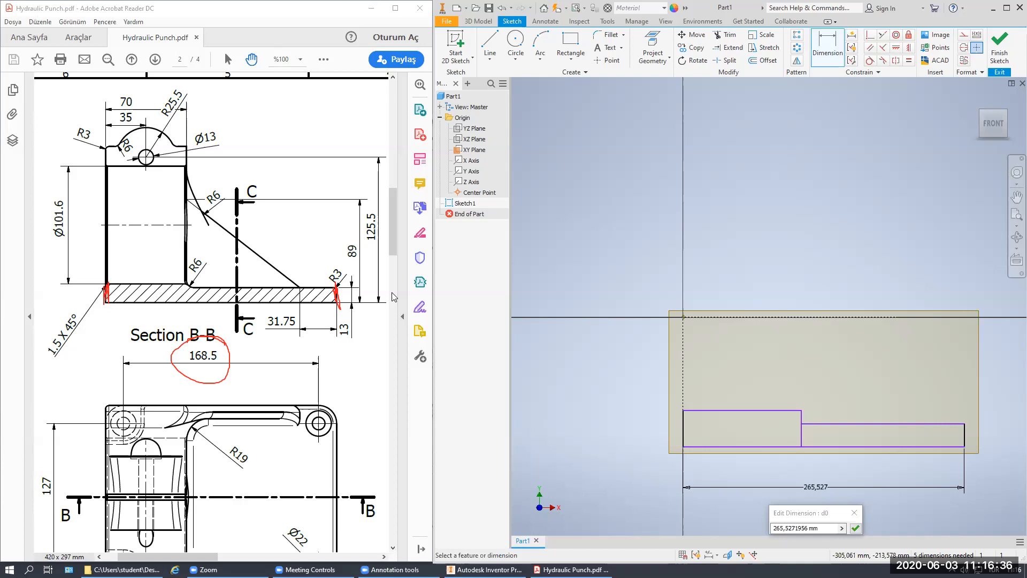
Step: Set the profile's overall length to 168.5+15.5+15.5 mm
{"action": "scroll", "coordinate": [371, 485], "scroll_direction": "down", "scroll_amount": 3}
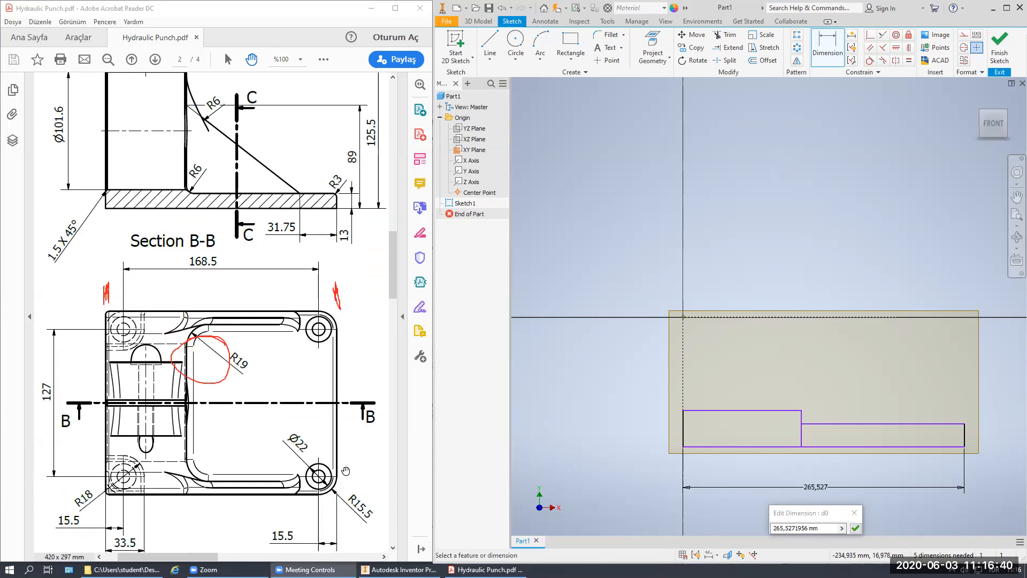
{"action": "left_click", "coordinate": [816, 527]}
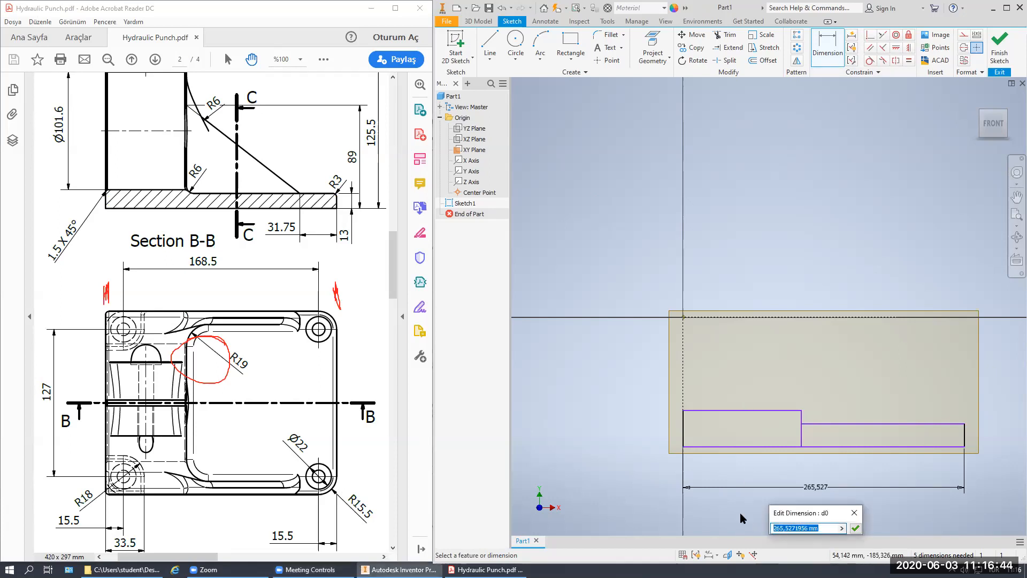
{"action": "type", "text": "168.5+15.5+"}
{"action": "type", "text": "1"}
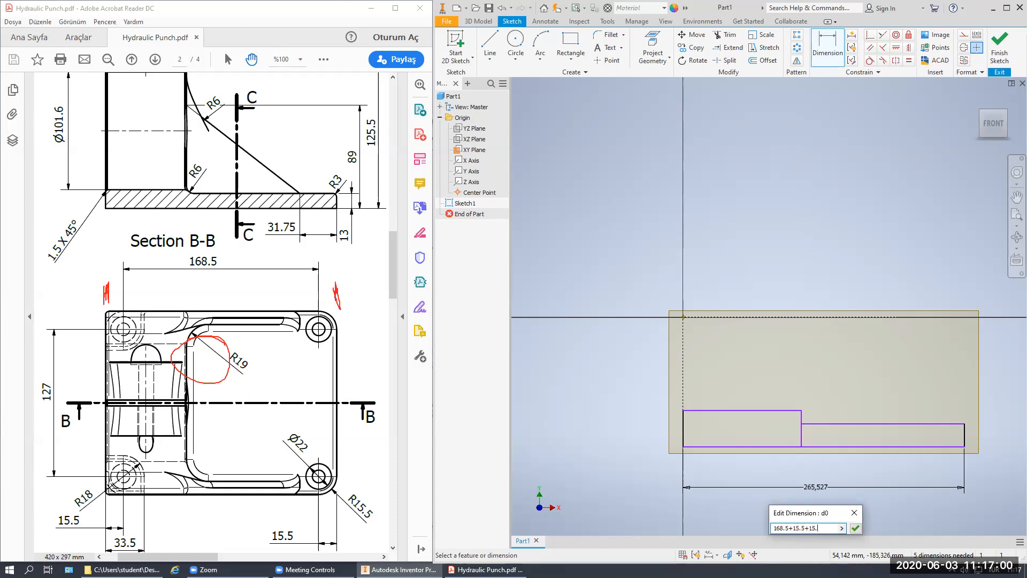
{"action": "type", "text": "5.5"}
{"action": "left_click", "coordinate": [855, 528]}
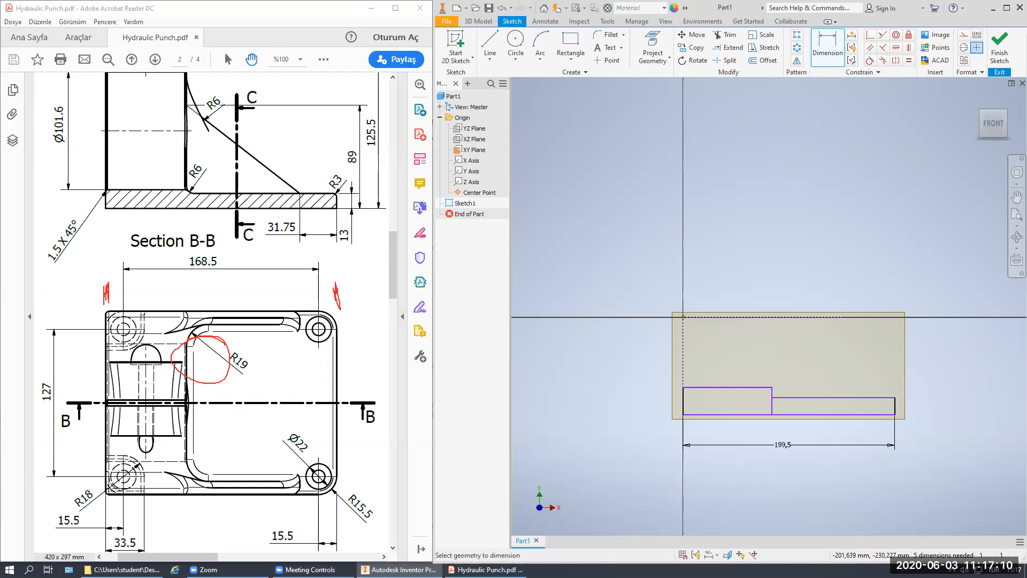
Step: Draw red projection lines from the base ends in Section B-B down to the plan view and circle the 13 dimension
{"action": "left_click_drag", "start_coordinate": [334, 200], "coordinate": [332, 398]}
{"action": "left_click_drag", "start_coordinate": [336, 450], "coordinate": [338, 494]}
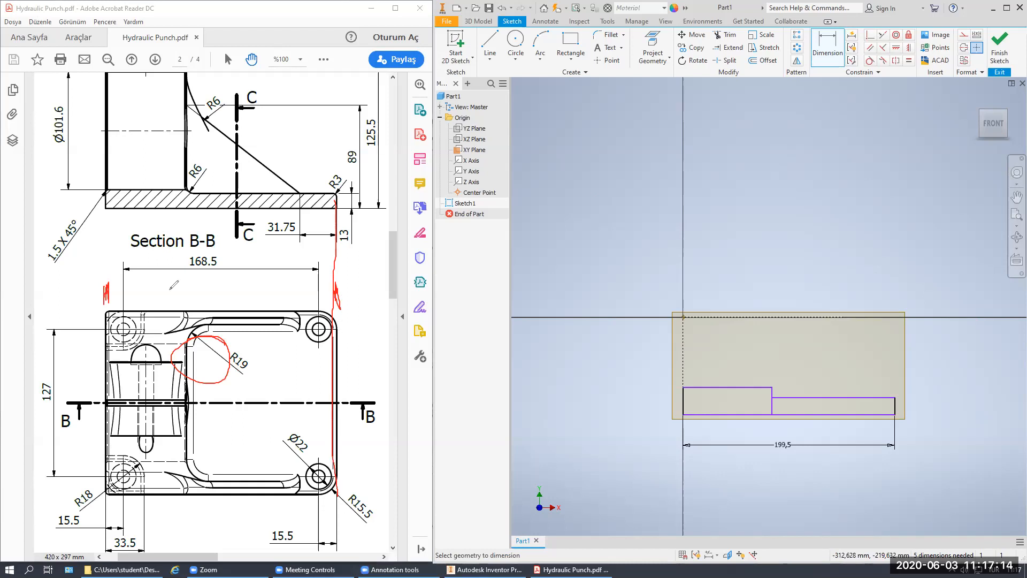
{"action": "left_click_drag", "start_coordinate": [107, 197], "coordinate": [110, 466]}
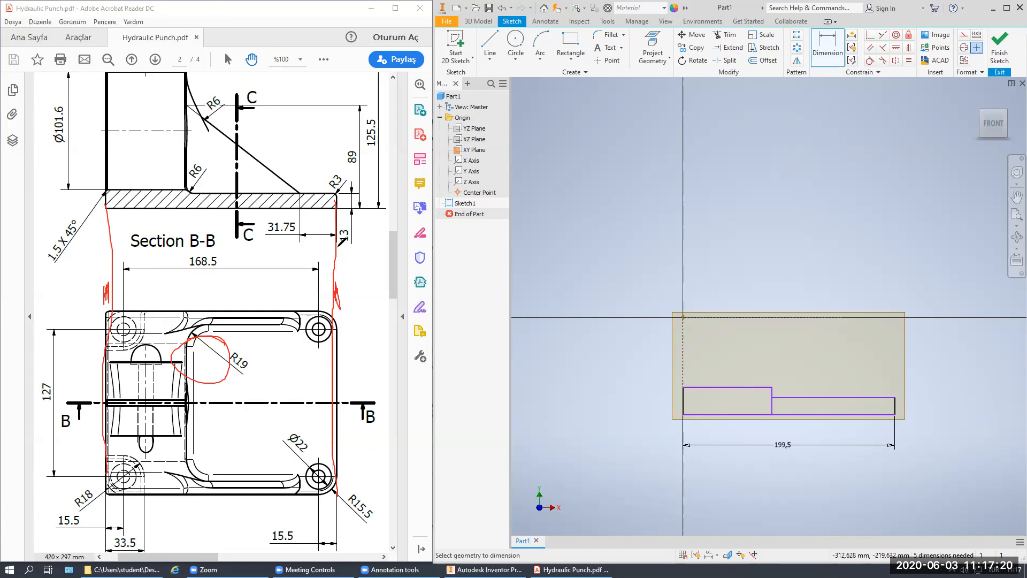
{"action": "mouse_move", "coordinate": [357, 211]}
{"action": "left_mouse_down"}
{"action": "mouse_move", "coordinate": [324, 238]}
{"action": "mouse_move", "coordinate": [372, 227]}
{"action": "mouse_move", "coordinate": [353, 210]}
{"action": "mouse_move", "coordinate": [362, 252]}
{"action": "mouse_move", "coordinate": [351, 201]}
{"action": "mouse_move", "coordinate": [334, 258]}
{"action": "mouse_move", "coordinate": [353, 193]}
{"action": "mouse_move", "coordinate": [328, 246]}
{"action": "mouse_move", "coordinate": [368, 214]}
{"action": "mouse_move", "coordinate": [330, 230]}
{"action": "left_mouse_up"}
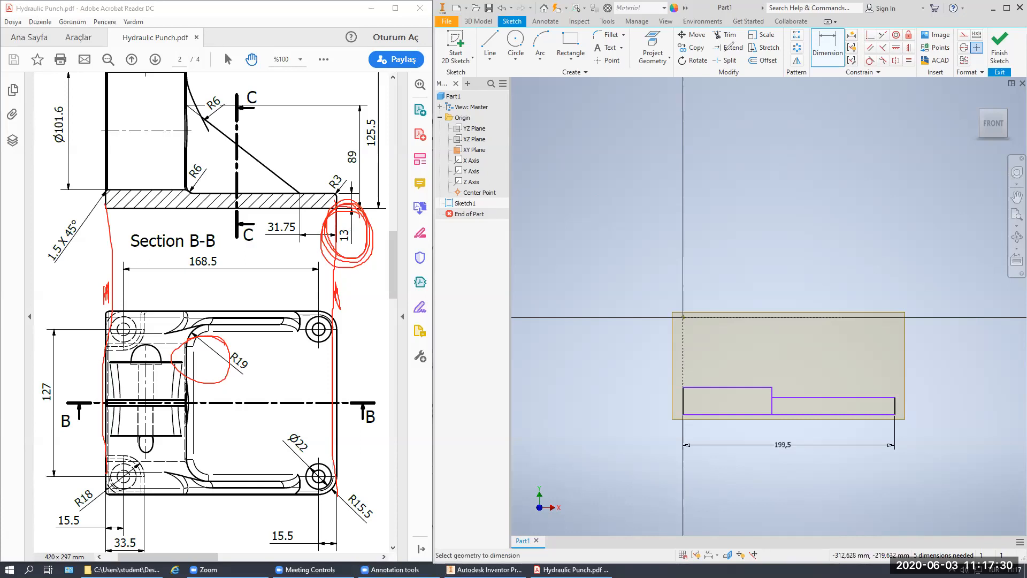
Step: Dimension the outer vertical edge of the thinner, longer rectangle and set its height to 13 mm
{"action": "left_click", "coordinate": [895, 406]}
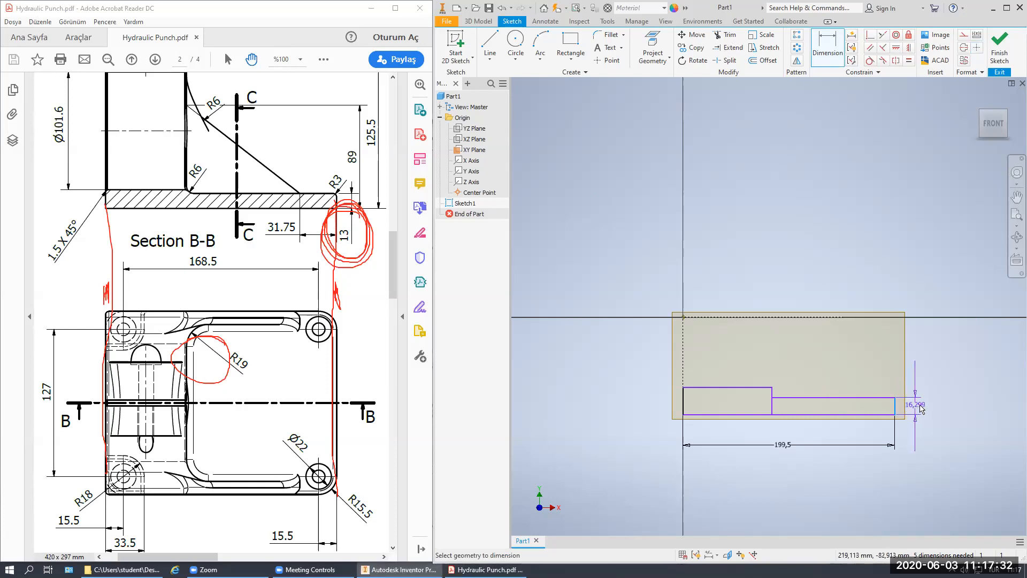
{"action": "left_click", "coordinate": [920, 407]}
{"action": "type", "text": "13"}
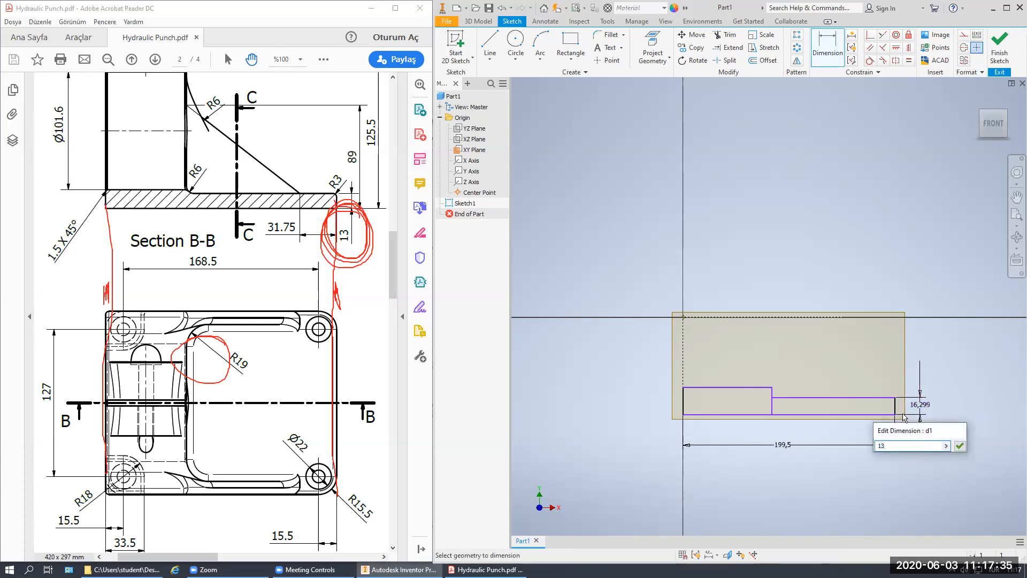
{"action": "key", "text": "Return"}
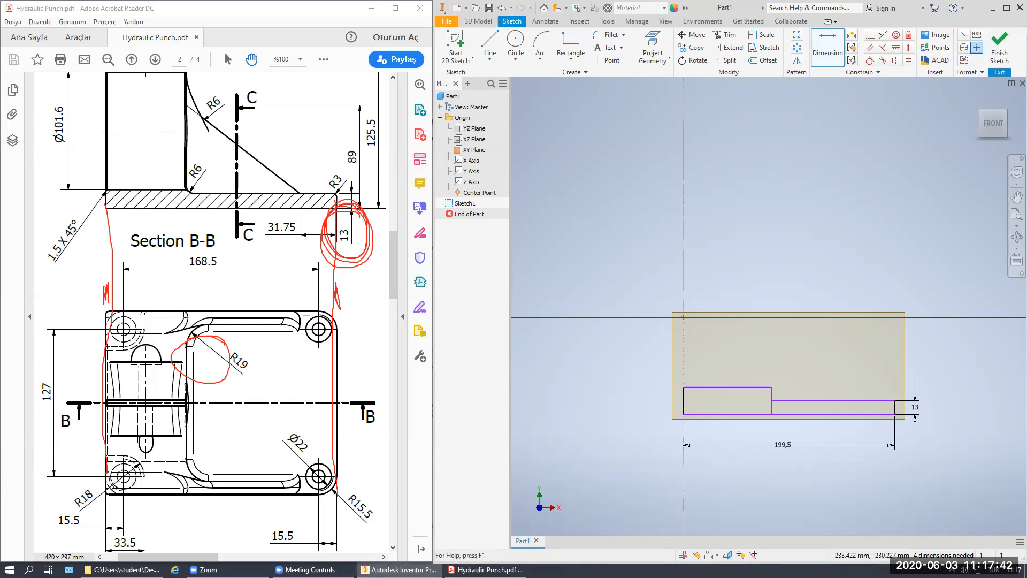
Step: Mark the bore's lower edge in Section B-B in red and make the sketch's horizontal construction line a centerline
{"action": "left_click_drag", "start_coordinate": [166, 189], "coordinate": [190, 186]}
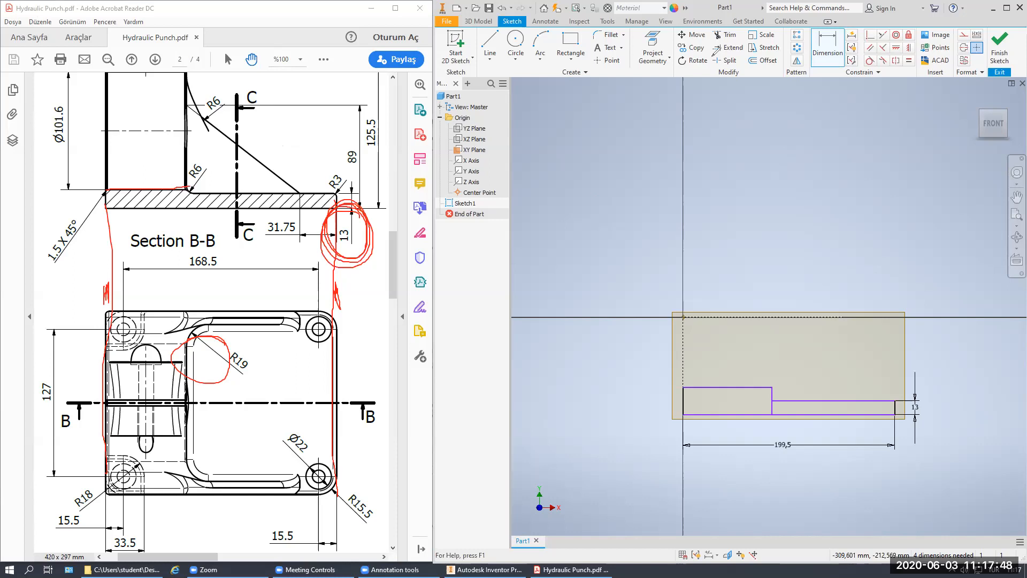
{"action": "scroll", "coordinate": [261, 185], "scroll_direction": "up", "scroll_amount": 1}
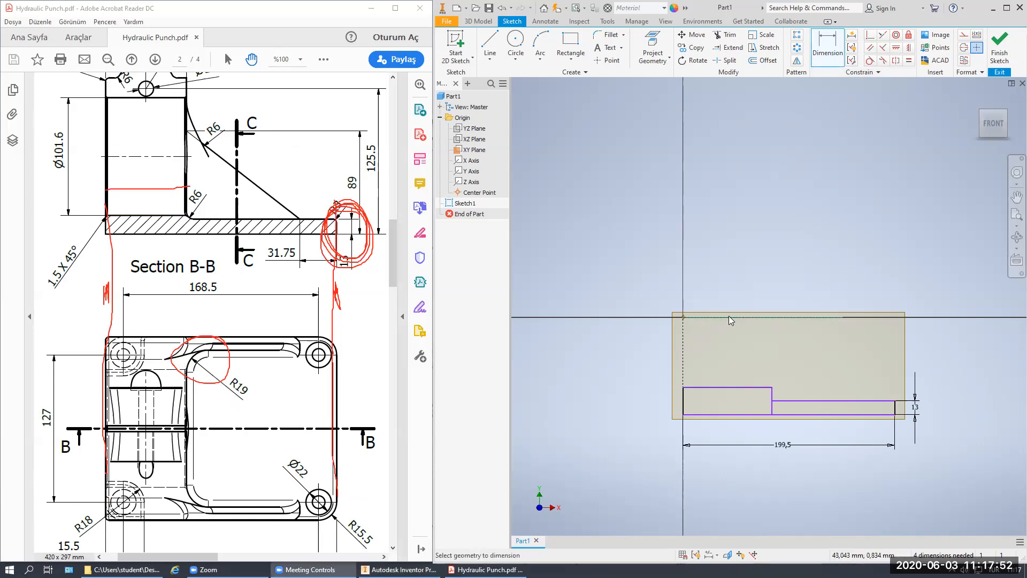
{"action": "key", "text": "Escape"}
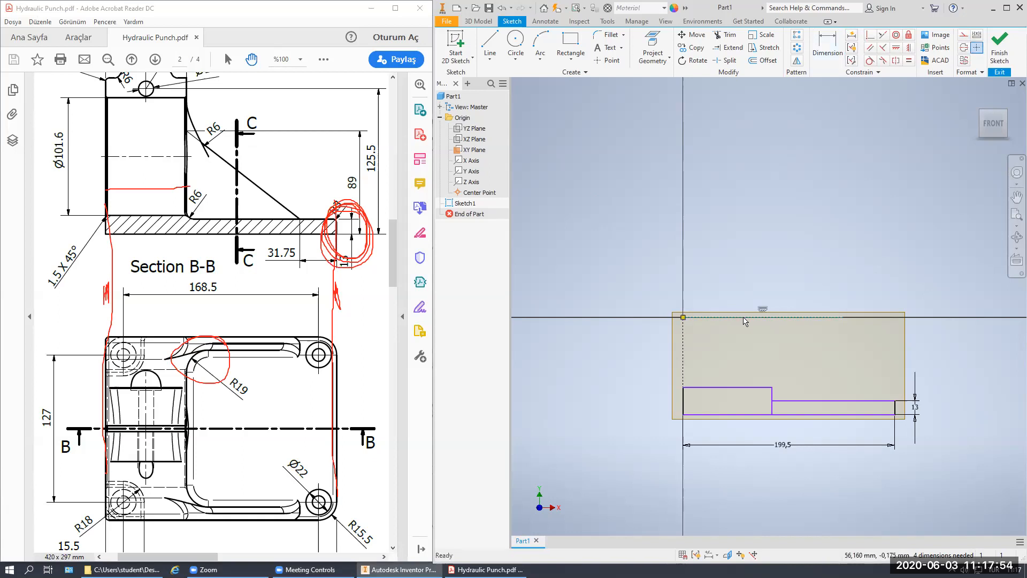
{"action": "right_click", "coordinate": [745, 321]}
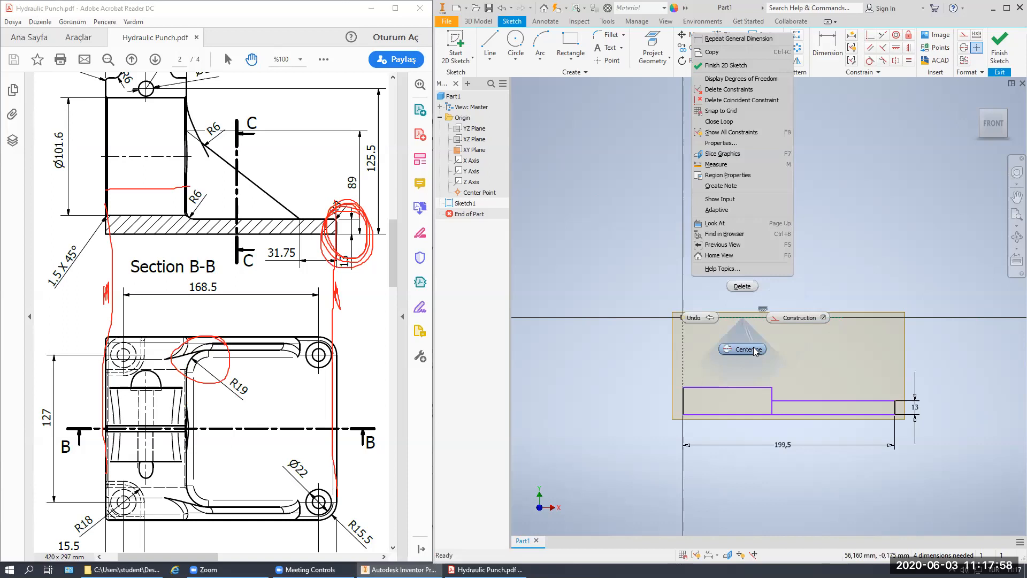
{"action": "left_click", "coordinate": [750, 348]}
Step: Add a diameter dimension between the horizontal centerline and the thicker rectangle's upper edge and set it to 101.6 mm
{"action": "key", "text": "d"}
{"action": "left_click", "coordinate": [725, 318]}
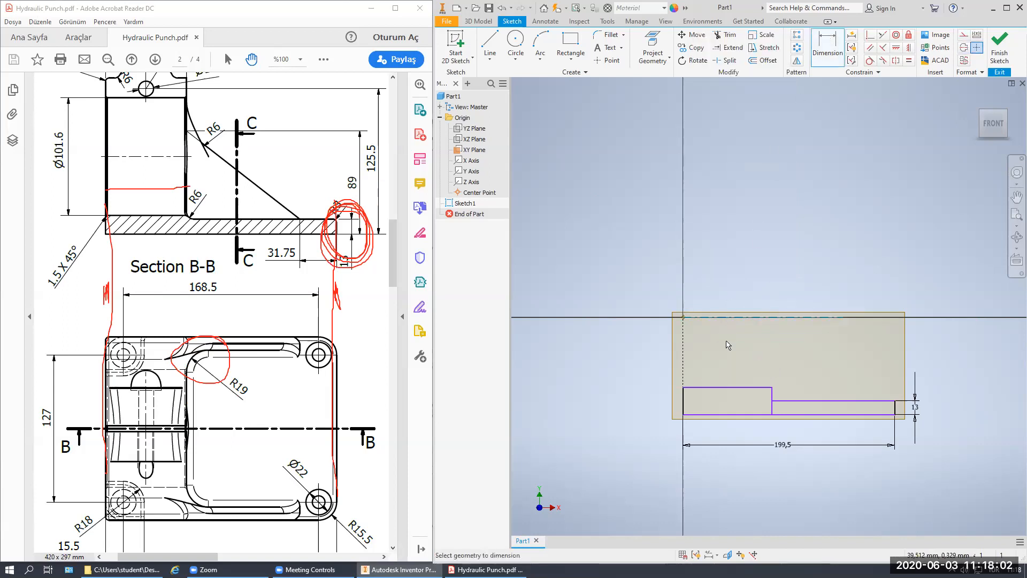
{"action": "left_click", "coordinate": [728, 388]}
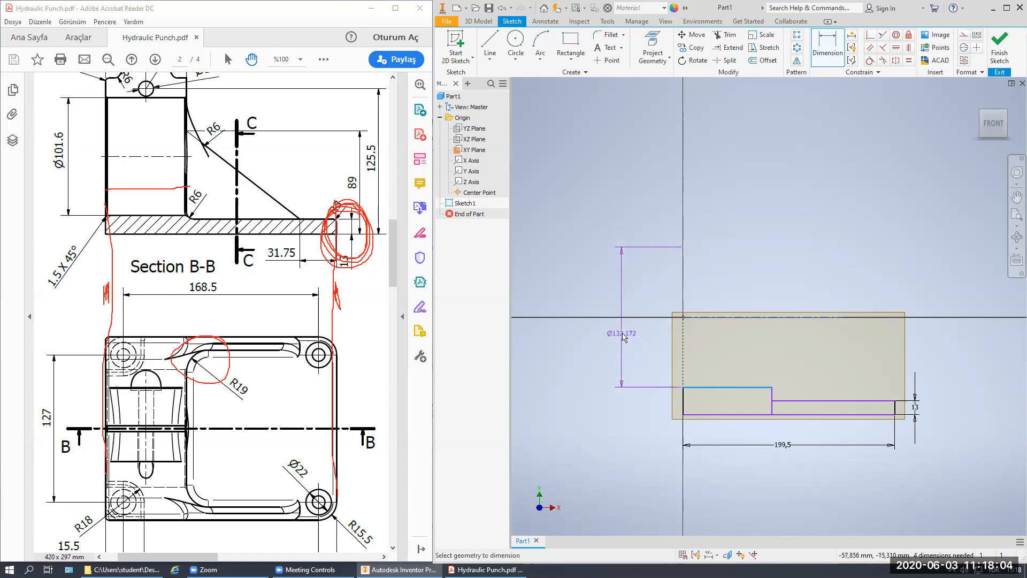
{"action": "left_click", "coordinate": [622, 334]}
{"action": "type", "text": "1"}
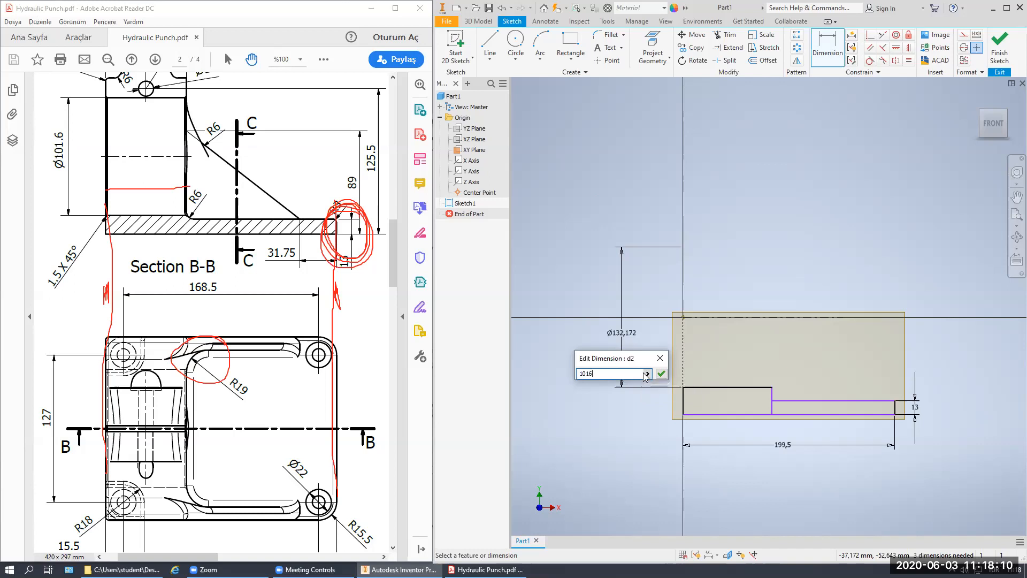
{"action": "type", "text": "."}
{"action": "key", "text": "Return"}
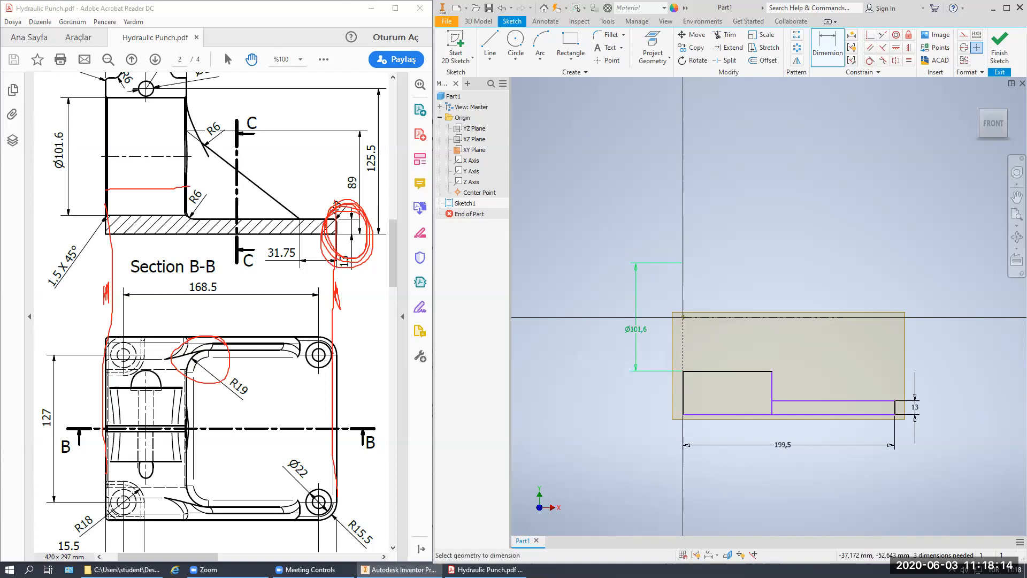
{"action": "key", "text": "Escape"}
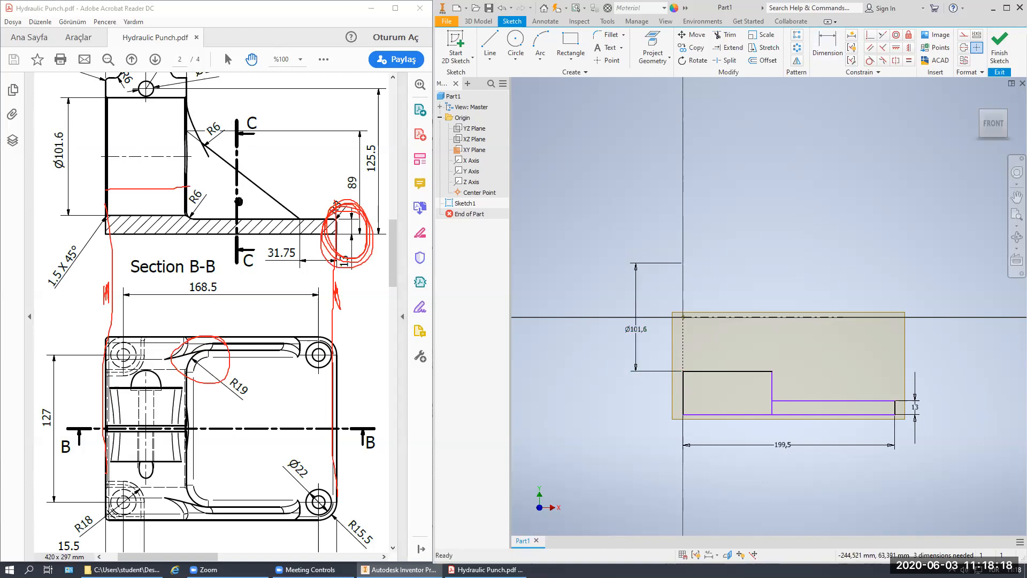
Step: Move the profile's bottom edge up to about 84 mm below the sketch origin and clear all red marks
{"action": "left_click_drag", "start_coordinate": [718, 414], "coordinate": [716, 407]}
{"action": "left_click", "coordinate": [400, 508]}
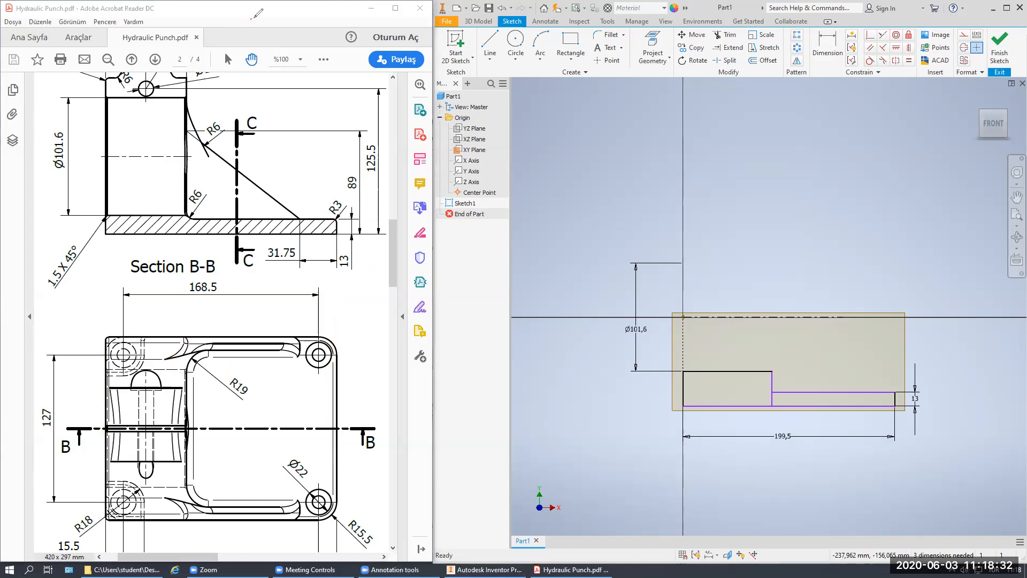
Step: Mark the bore centre in the drawing views, link it to the sketch origin, mark the height to the base bottom and circle 67
{"action": "scroll", "coordinate": [229, 271], "scroll_direction": "down", "scroll_amount": 2}
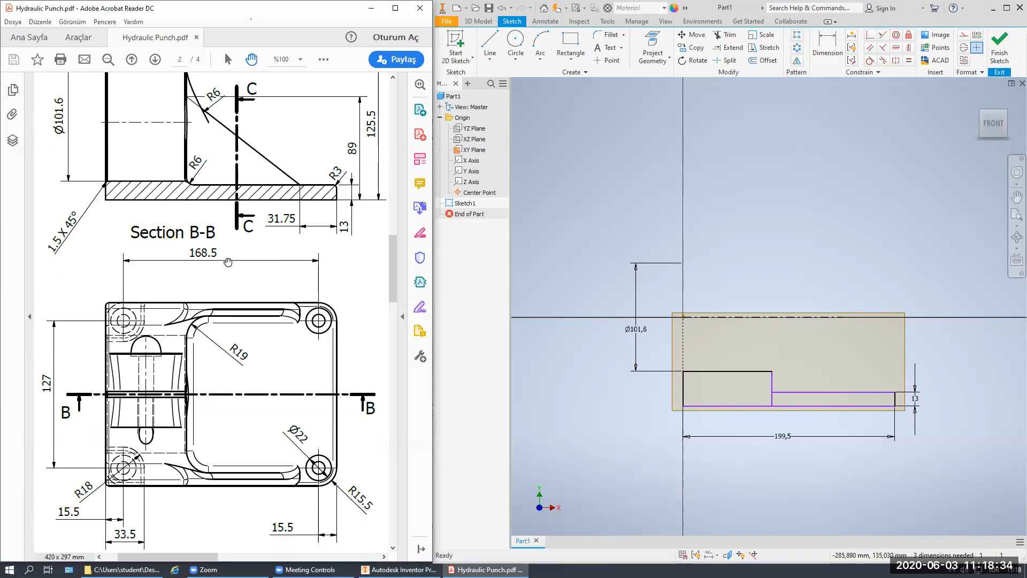
{"action": "scroll", "coordinate": [230, 270], "scroll_direction": "down", "scroll_amount": 2, "text": "ctrl"}
{"action": "left_click_drag", "start_coordinate": [276, 356], "coordinate": [242, 358]}
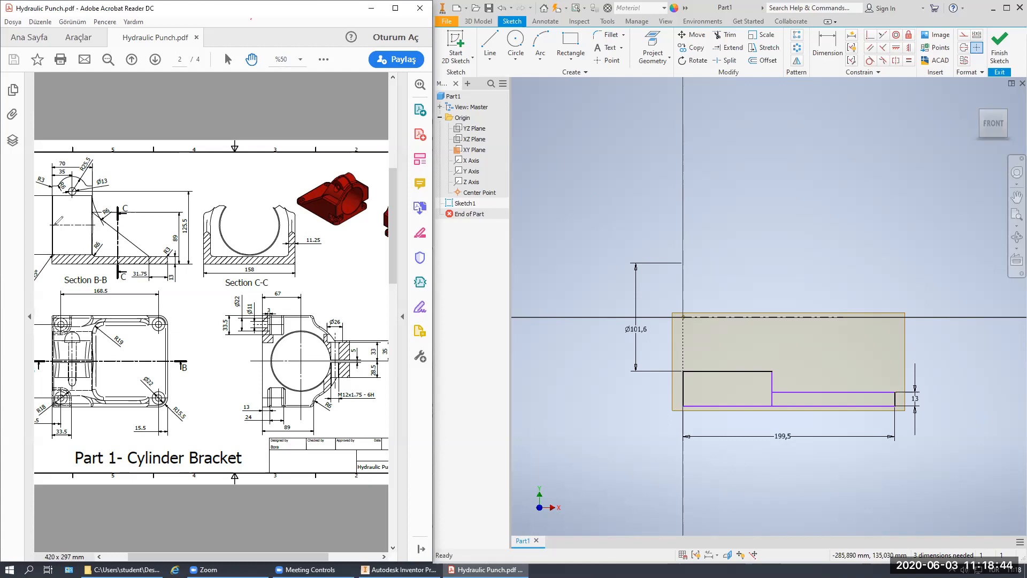
{"action": "left_click_drag", "start_coordinate": [54, 226], "coordinate": [53, 226]}
{"action": "mouse_move", "coordinate": [683, 316]}
{"action": "left_mouse_down"}
{"action": "mouse_move", "coordinate": [401, 216]}
{"action": "mouse_move", "coordinate": [127, 200]}
{"action": "mouse_move", "coordinate": [52, 219]}
{"action": "left_mouse_up"}
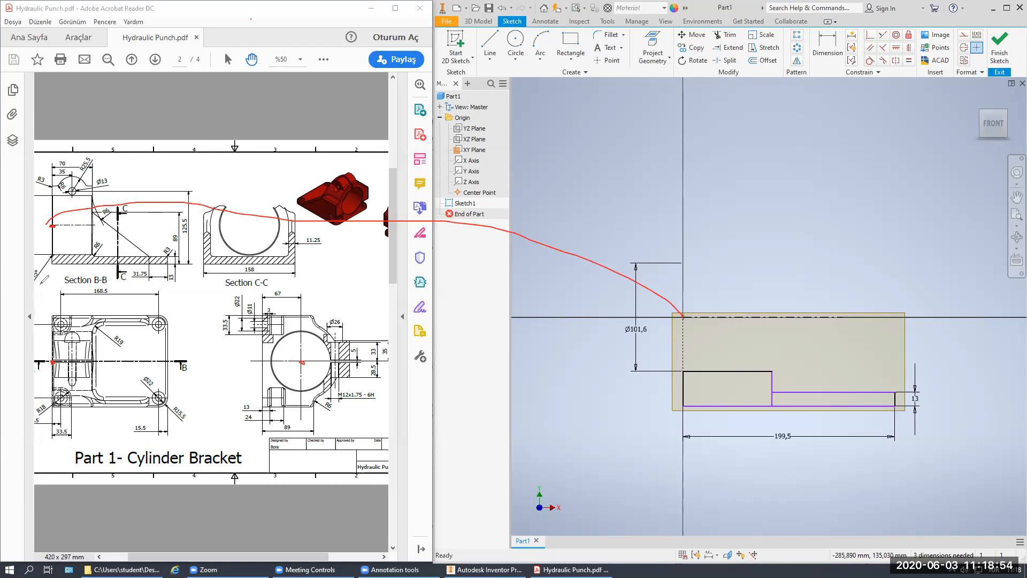
{"action": "left_click_drag", "start_coordinate": [88, 264], "coordinate": [96, 265]}
{"action": "left_click_drag", "start_coordinate": [69, 225], "coordinate": [65, 271]}
{"action": "left_click_drag", "start_coordinate": [73, 223], "coordinate": [64, 237]}
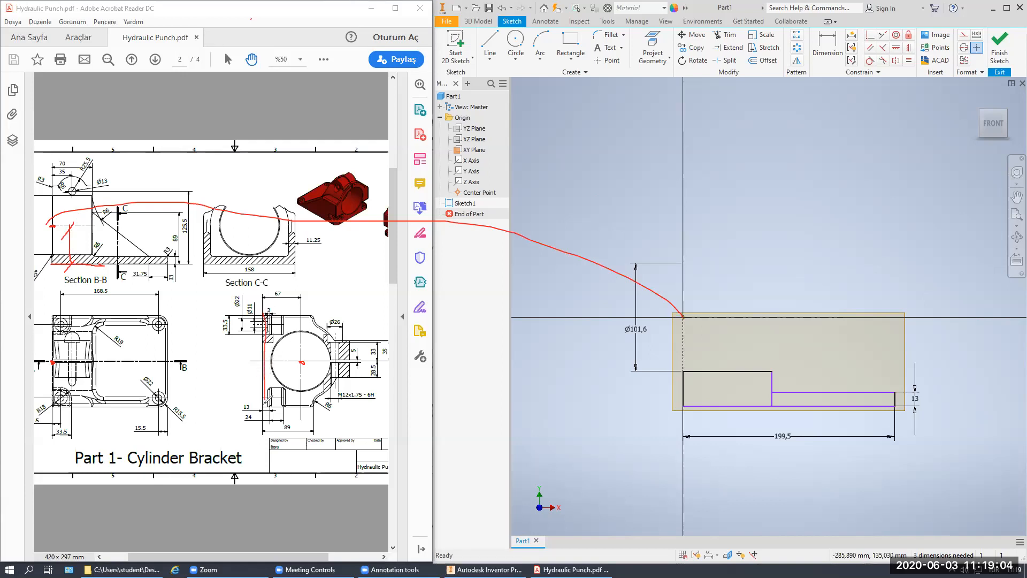
{"action": "mouse_move", "coordinate": [287, 286]}
{"action": "left_mouse_down"}
{"action": "mouse_move", "coordinate": [262, 292]}
{"action": "mouse_move", "coordinate": [286, 283]}
{"action": "left_mouse_up"}
Step: Change the sketch's horizontal centerline back to a plain construction line
{"action": "left_click", "coordinate": [827, 48]}
{"action": "left_click", "coordinate": [733, 318]}
{"action": "key", "text": "Escape"}
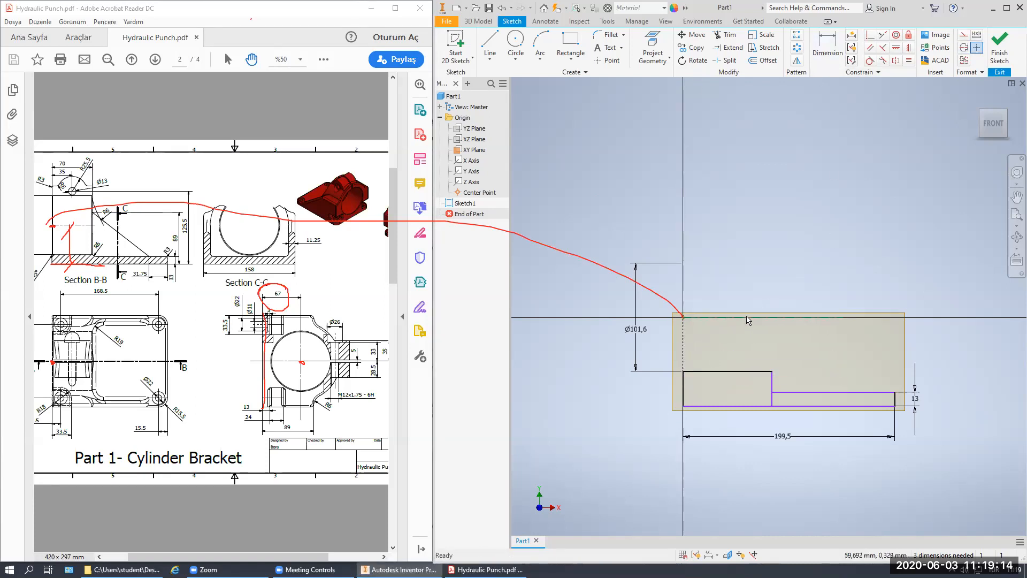
{"action": "right_click", "coordinate": [747, 319]}
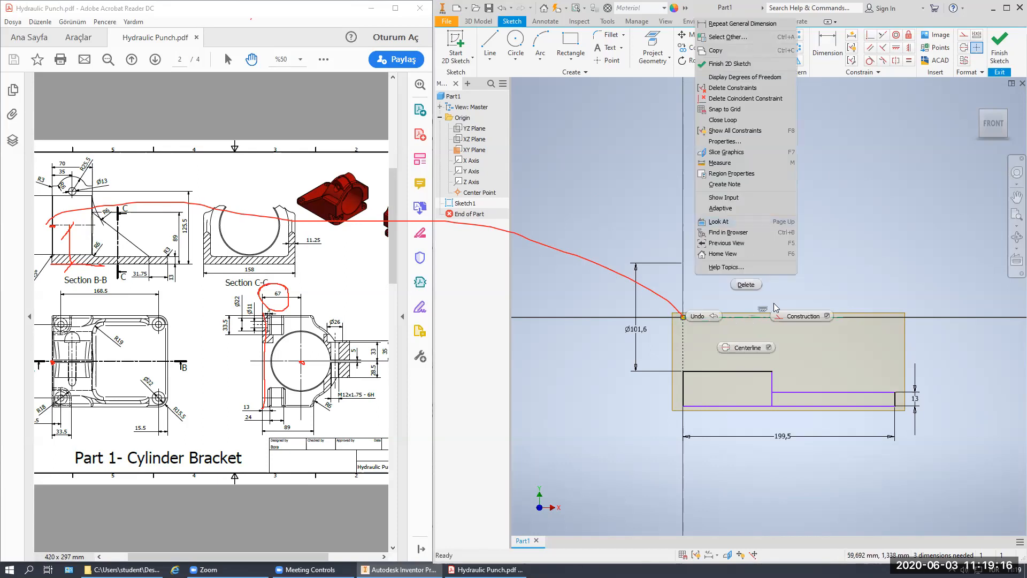
{"action": "left_click", "coordinate": [748, 348]}
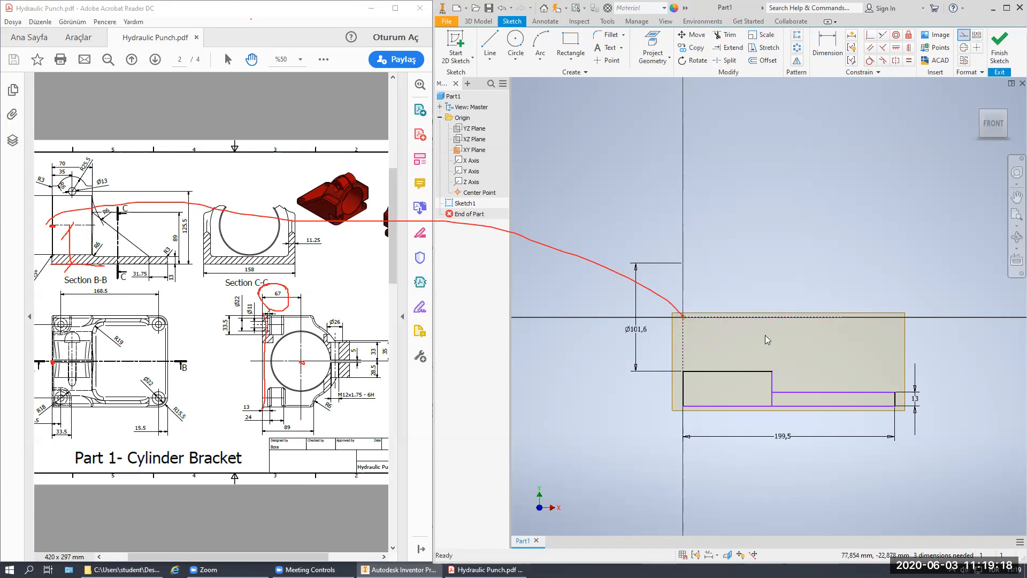
Step: Dimension the vertical distance from the horizontal construction line to the profile's bottom edge and set it to 67 mm
{"action": "left_click", "coordinate": [827, 62]}
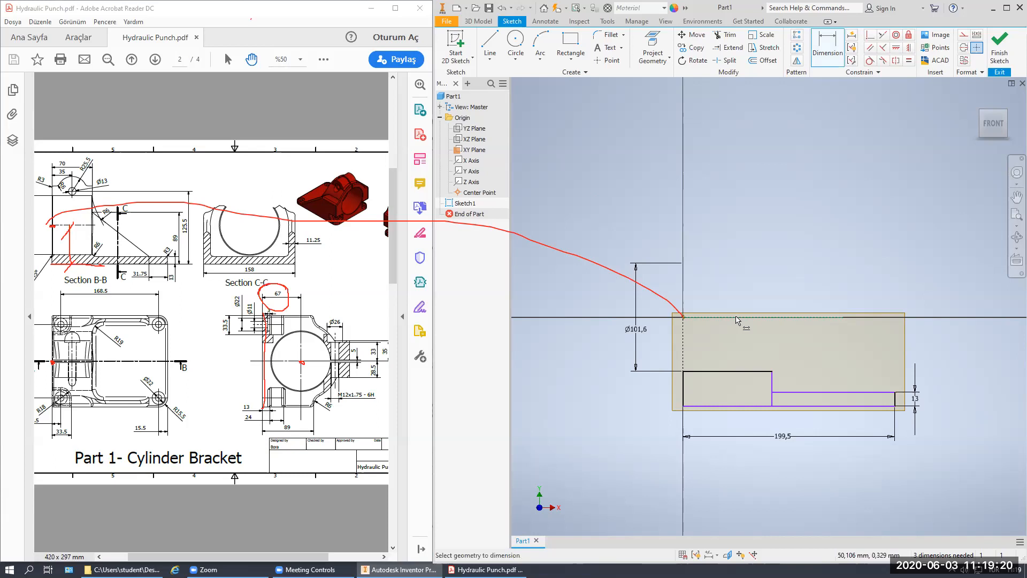
{"action": "left_click", "coordinate": [724, 407]}
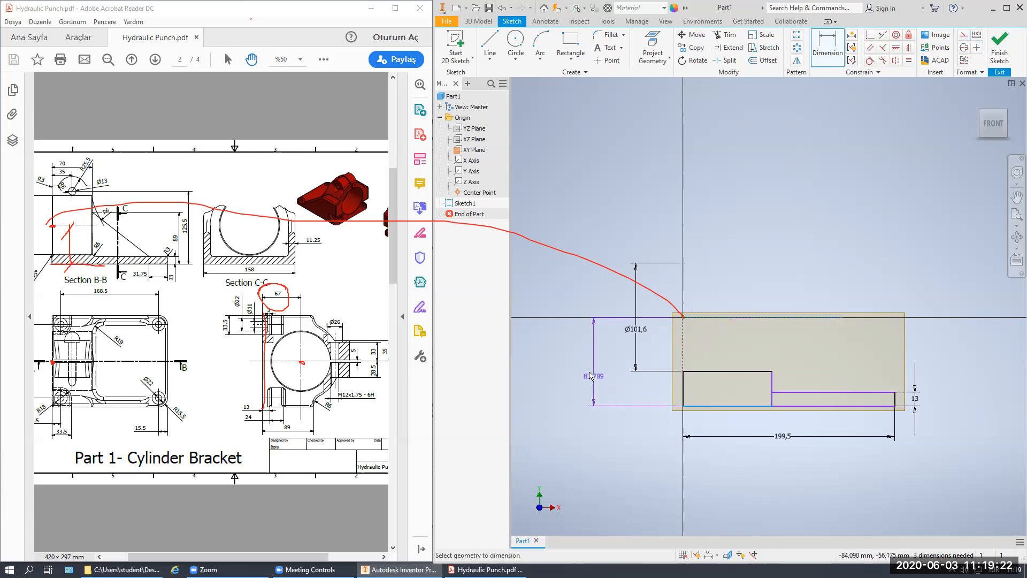
{"action": "left_click", "coordinate": [586, 368]}
{"action": "type", "text": "6"}
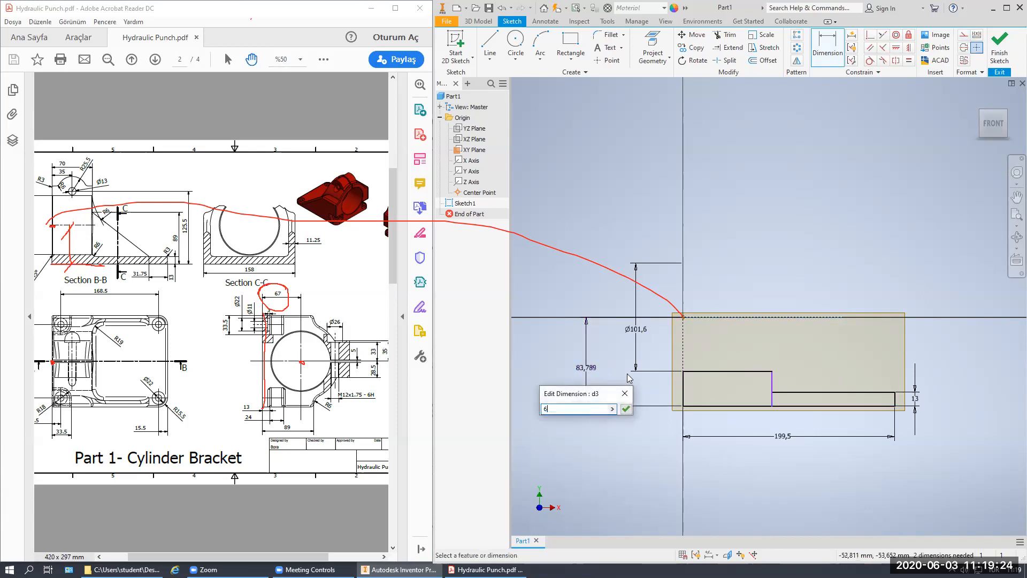
{"action": "key", "text": "Return"}
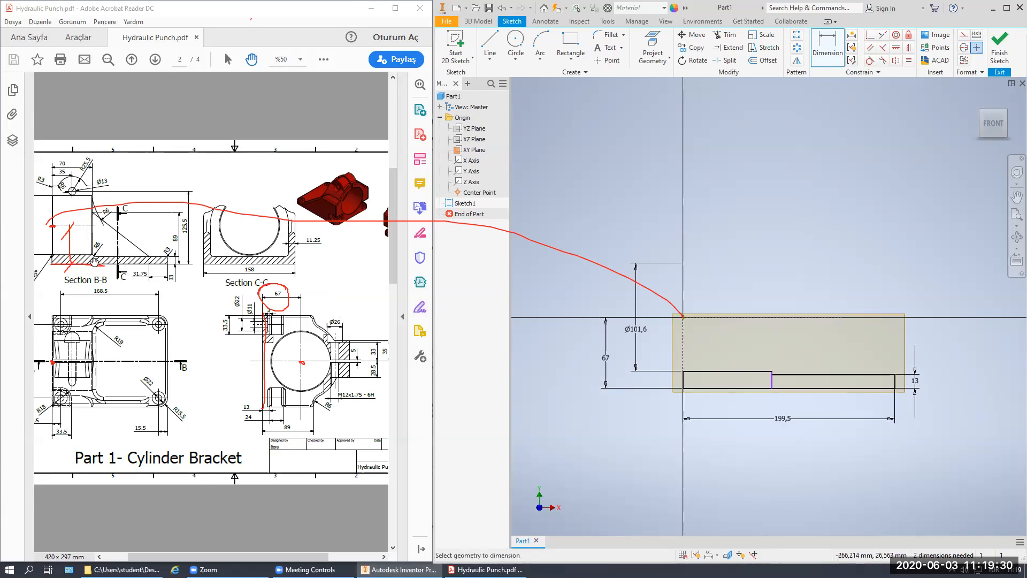
Step: Mark the bore block's vertical face and its R6 bottom corner in the drawing's Section B-B view
{"action": "left_click", "coordinate": [92, 261]}
{"action": "scroll", "coordinate": [84, 260], "scroll_direction": "up", "scroll_amount": 3, "text": "ctrl"}
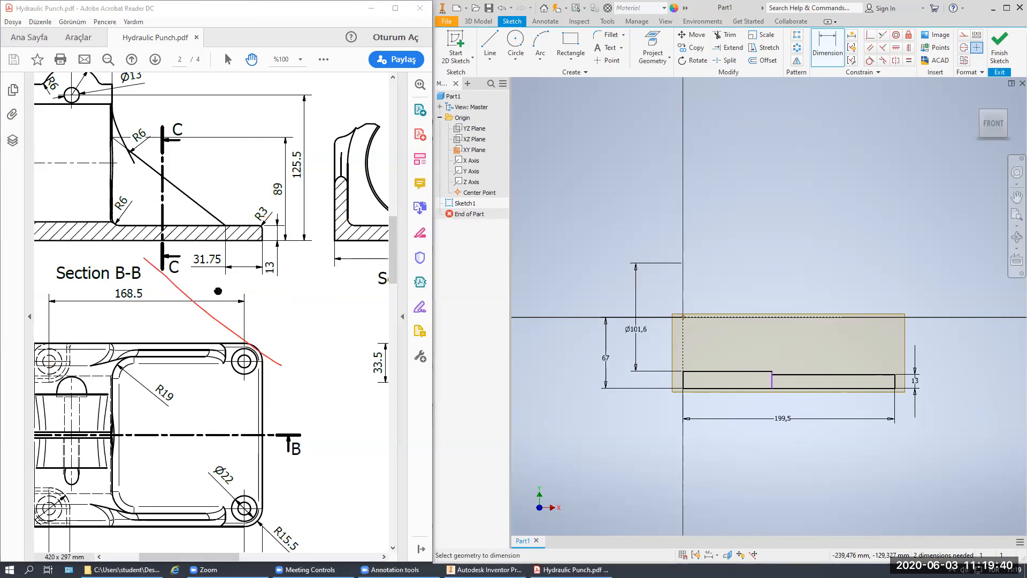
{"action": "left_click_drag", "start_coordinate": [115, 214], "coordinate": [222, 294]}
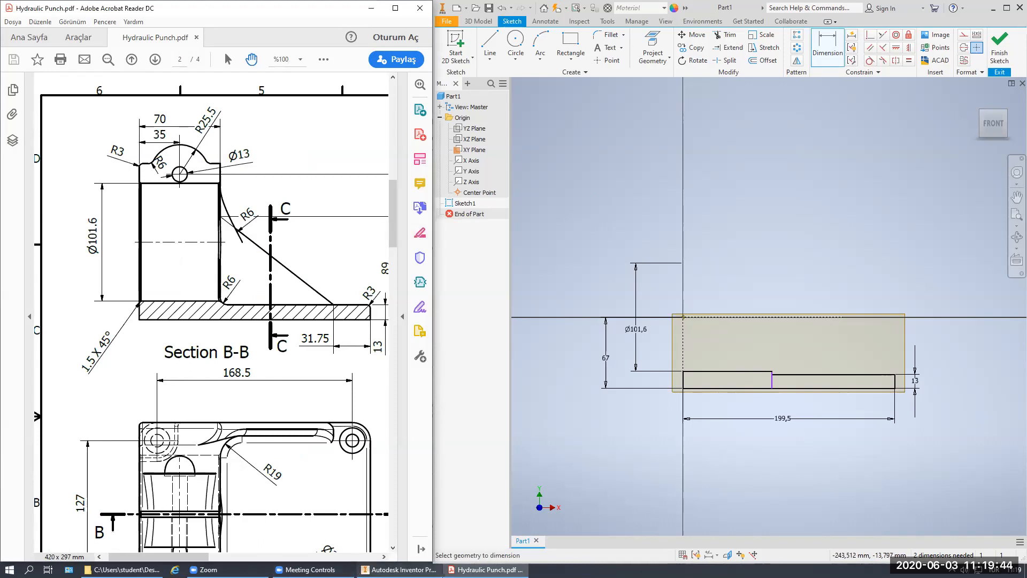
{"action": "mouse_move", "coordinate": [218, 171]}
{"action": "left_mouse_down"}
{"action": "mouse_move", "coordinate": [216, 302]}
{"action": "mouse_move", "coordinate": [237, 305]}
{"action": "left_mouse_up"}
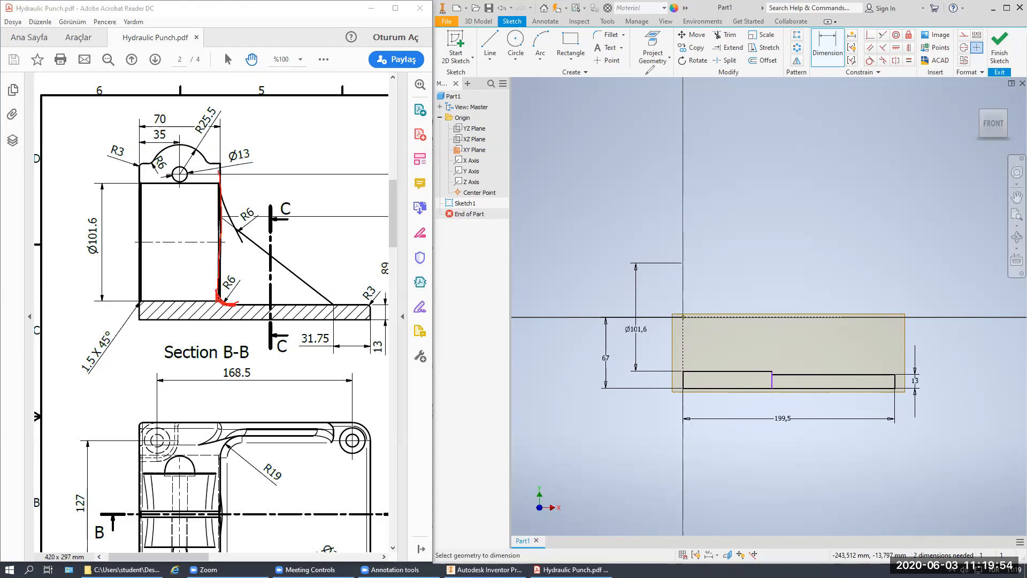
Step: Shift the profile's vertical step line to about 76 mm from the left edge
{"action": "left_click", "coordinate": [696, 74]}
{"action": "left_click", "coordinate": [772, 381]}
{"action": "key", "text": "Escape"}
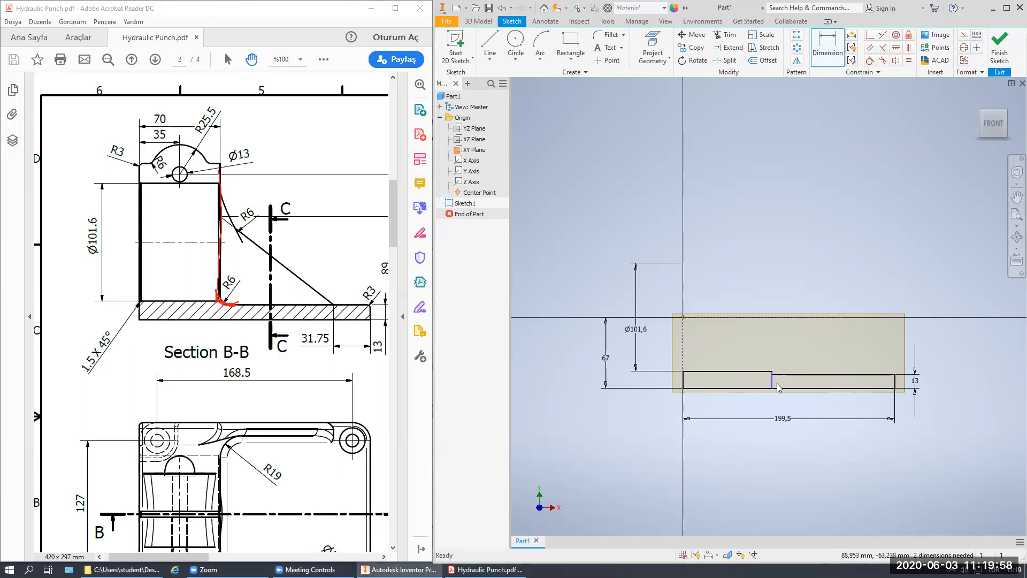
{"action": "left_click_drag", "start_coordinate": [773, 382], "coordinate": [763, 382]}
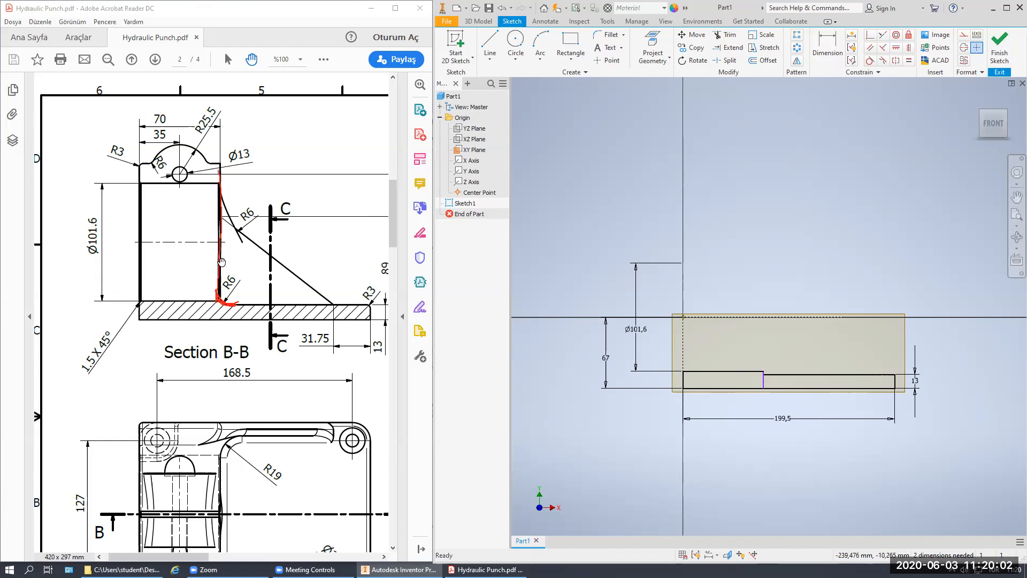
Step: Dimension the horizontal distance from the profile's left edge to the vertical step line and set it to 70 mm
{"action": "key", "text": "d"}
{"action": "left_click", "coordinate": [762, 380]}
{"action": "left_click", "coordinate": [683, 386]}
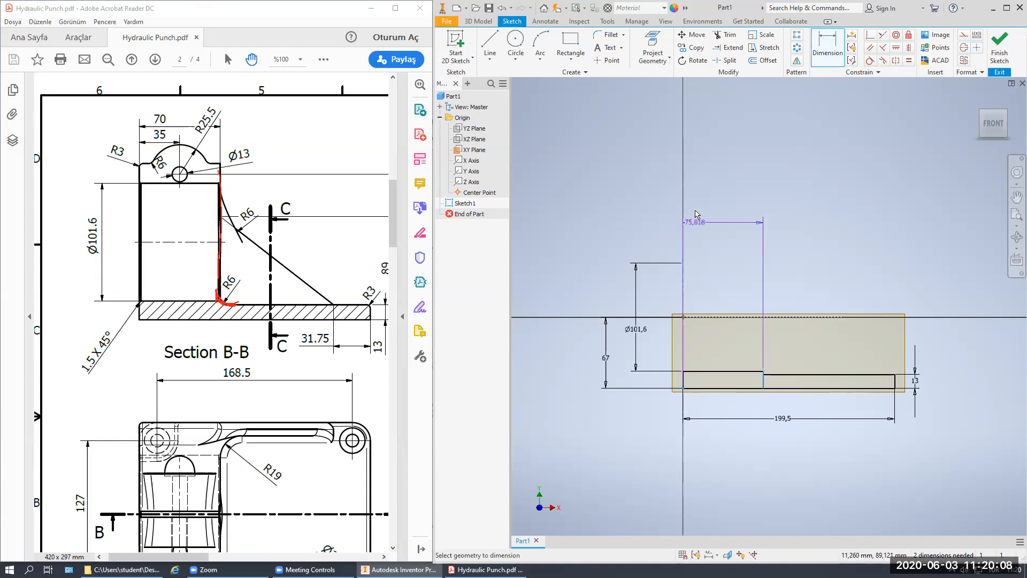
{"action": "left_click", "coordinate": [715, 192]}
{"action": "type", "text": "70"}
{"action": "key", "text": "Return"}
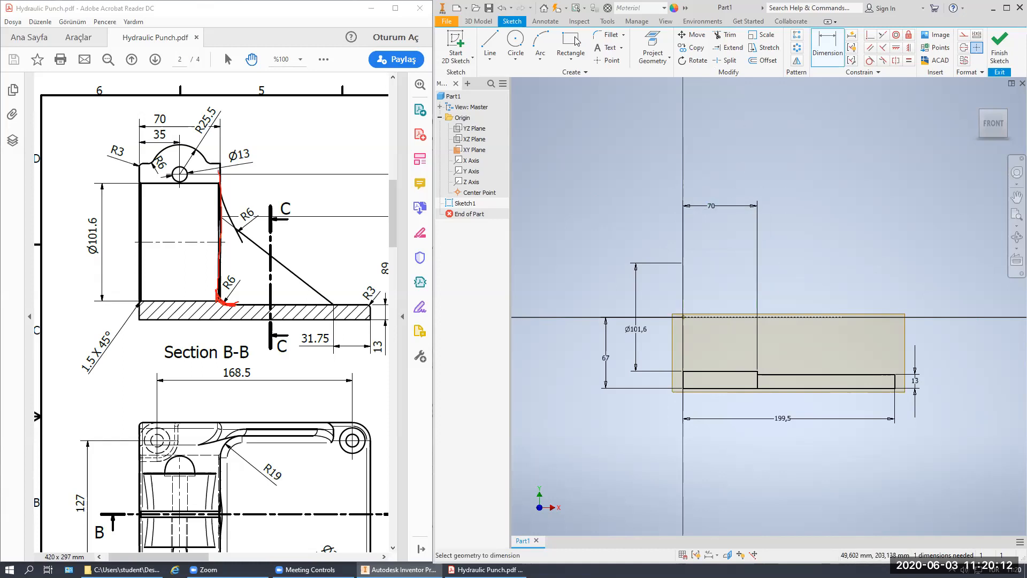
{"action": "left_click", "coordinate": [610, 34]}
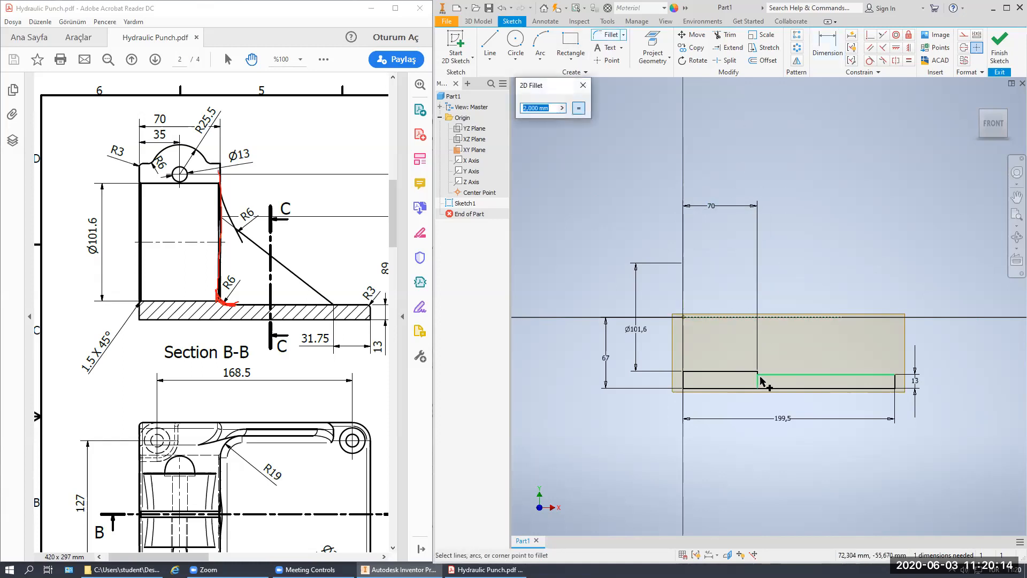
{"action": "scroll", "coordinate": [760, 377], "scroll_direction": "down", "scroll_amount": 5}
{"action": "key", "text": "Escape"}
Step: Draw a circle about 22 mm in diameter just above the inner corner of the profile's step
{"action": "left_click", "coordinate": [515, 43]}
{"action": "left_click", "coordinate": [798, 315]}
{"action": "left_click", "coordinate": [829, 344]}
Step: Dimension the circle by its radius and set it to 6 mm
{"action": "left_click", "coordinate": [828, 42]}
{"action": "left_click", "coordinate": [779, 350]}
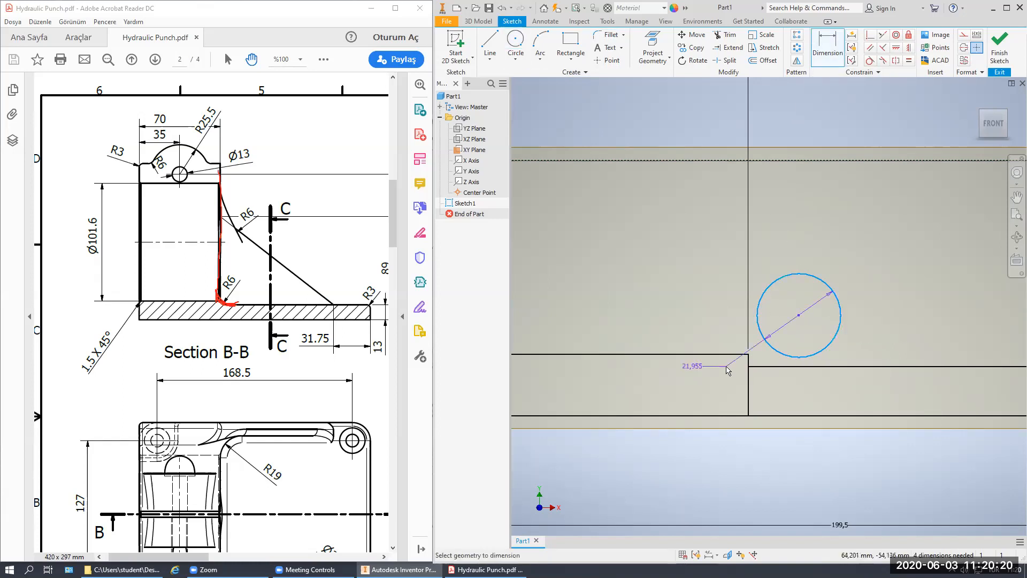
{"action": "right_click", "coordinate": [728, 369]}
{"action": "mouse_move", "coordinate": [748, 418]}
{"action": "left_click", "coordinate": [786, 422]}
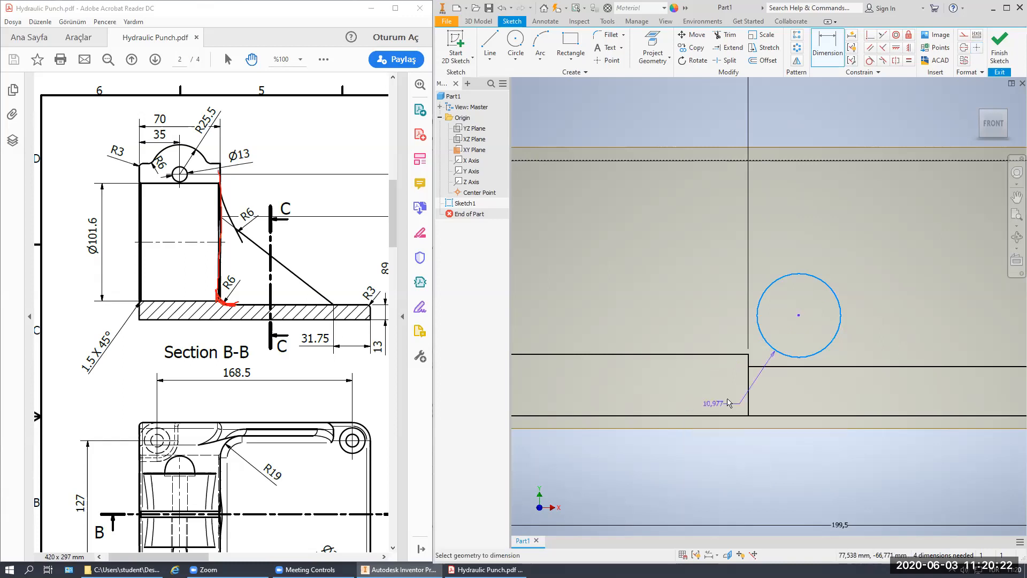
{"action": "left_click", "coordinate": [705, 389]}
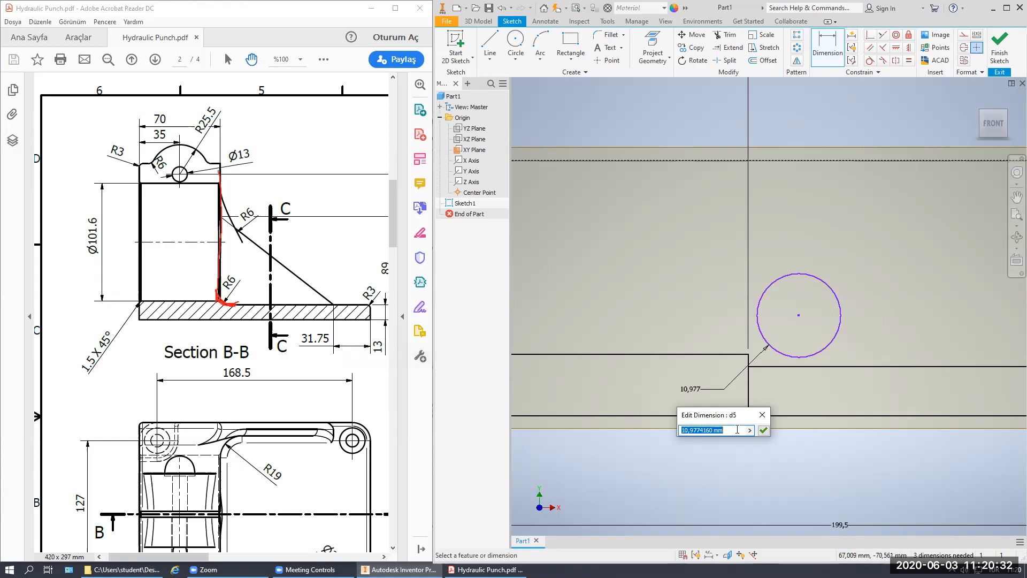
{"action": "type", "text": "6"}
{"action": "left_click", "coordinate": [689, 297]}
{"action": "left_click", "coordinate": [764, 431]}
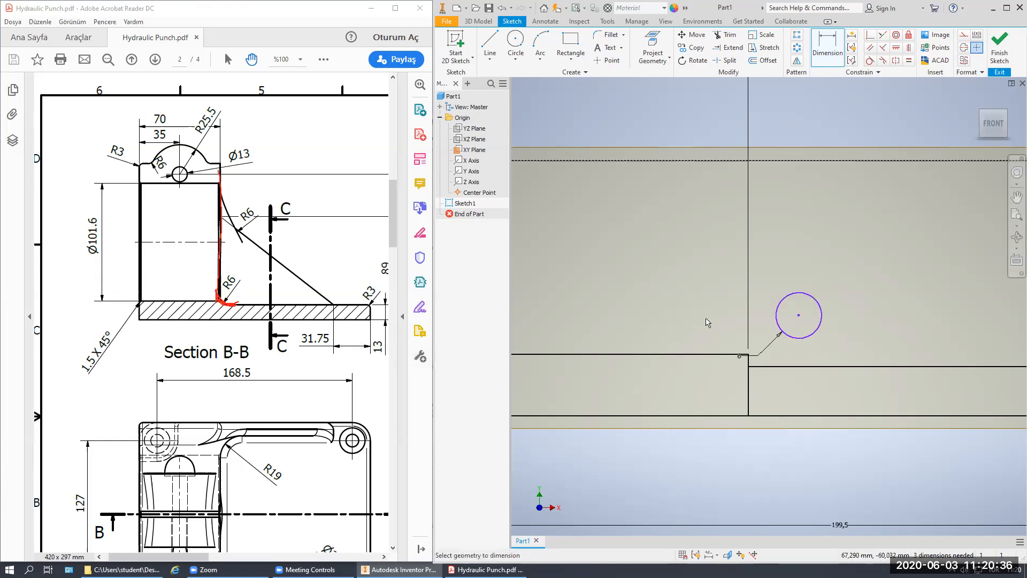
{"action": "key", "text": "Escape"}
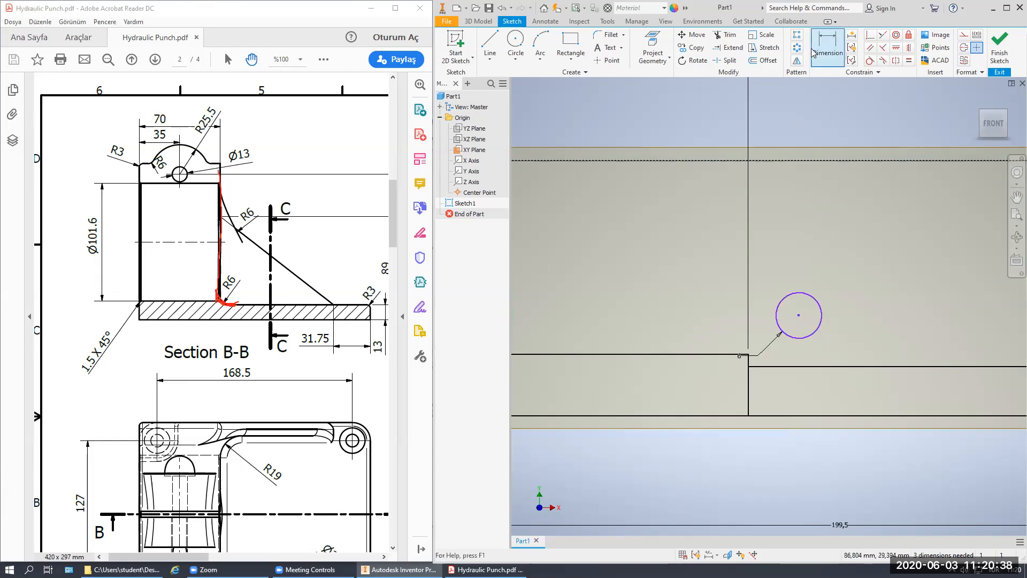
Step: Make the circle tangent to the base's top edge and to the vertical step line
{"action": "left_click", "coordinate": [869, 62]}
{"action": "left_click", "coordinate": [780, 333]}
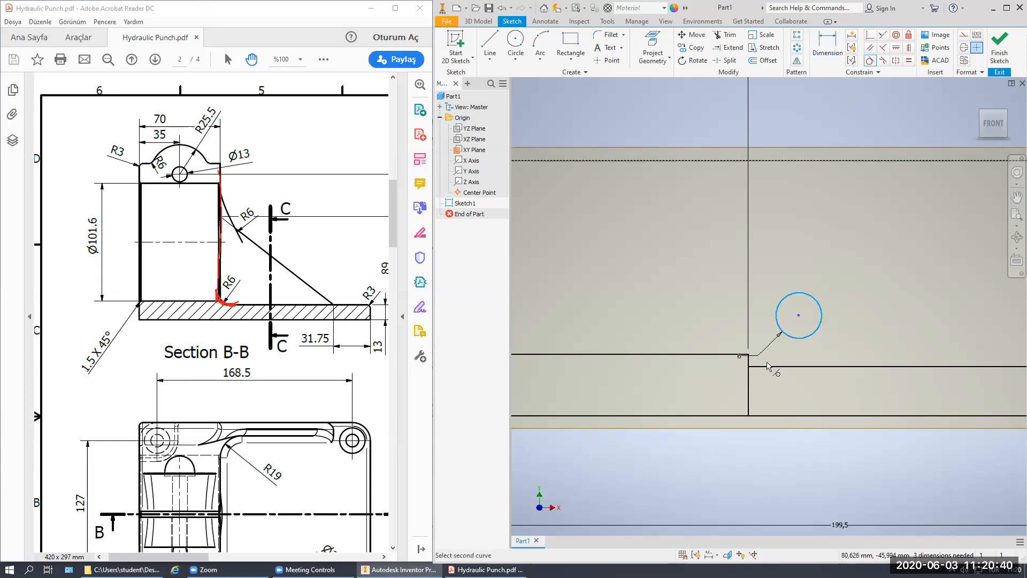
{"action": "left_click", "coordinate": [768, 367]}
{"action": "left_click", "coordinate": [749, 373]}
{"action": "left_click", "coordinate": [781, 359]}
{"action": "scroll", "coordinate": [751, 366], "scroll_direction": "up", "scroll_amount": 5}
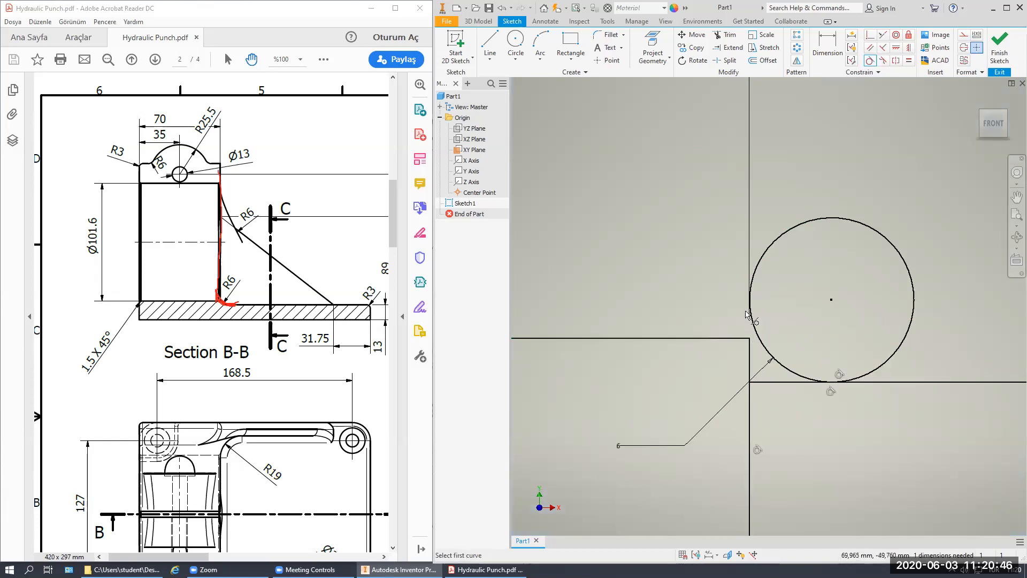
{"action": "scroll", "coordinate": [767, 324], "scroll_direction": "down", "scroll_amount": 5}
{"action": "key", "text": "Escape"}
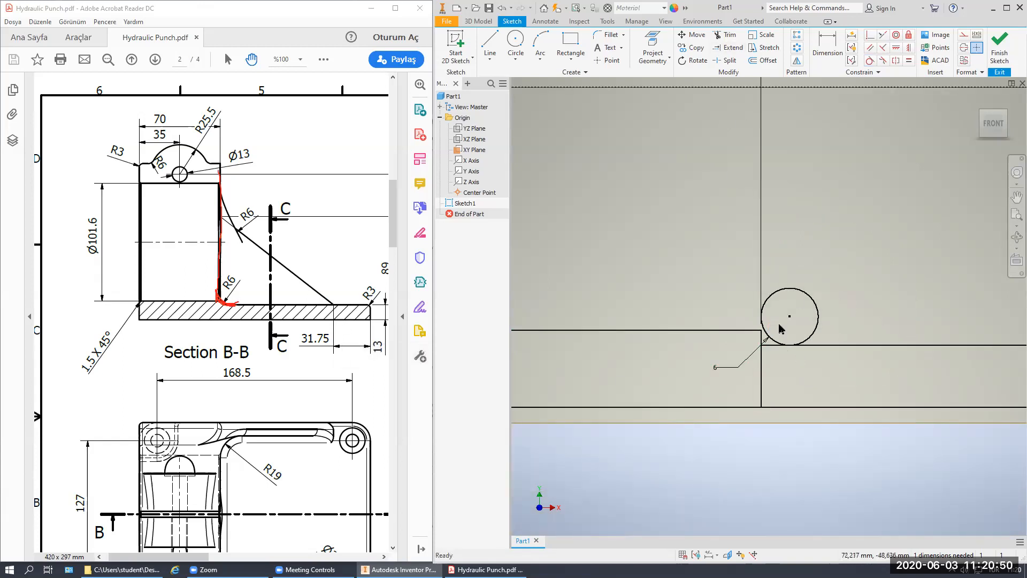
Step: Delete the 6 mm radius circle at the step corner
{"action": "left_click", "coordinate": [787, 290]}
{"action": "key", "text": "Delete"}
{"action": "scroll", "coordinate": [830, 284], "scroll_direction": "up", "scroll_amount": 6}
Step: Examine the Cylinder Bracket's 3D views up close, then compare the section and top views in the drawing
{"action": "left_click_drag", "start_coordinate": [301, 359], "coordinate": [123, 367]}
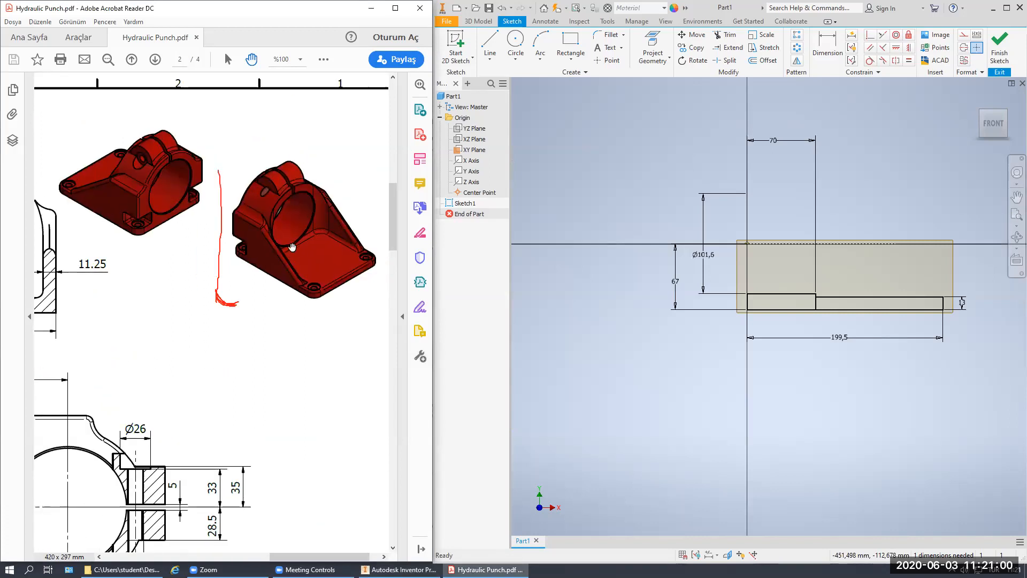
{"action": "scroll", "coordinate": [295, 243], "scroll_direction": "up", "scroll_amount": 5, "text": "ctrl"}
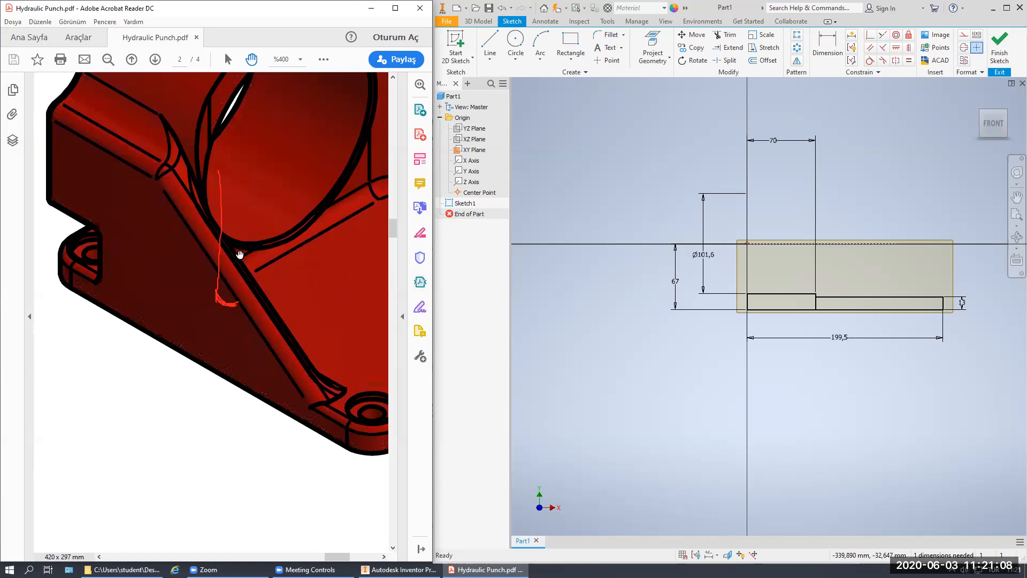
{"action": "scroll", "coordinate": [238, 254], "scroll_direction": "down", "scroll_amount": 3, "text": "ctrl"}
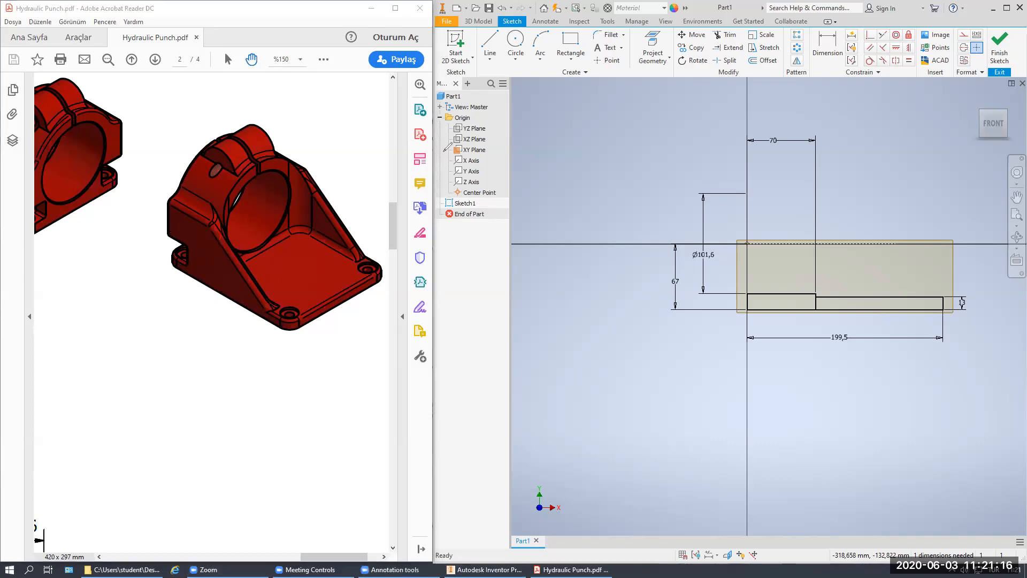
{"action": "left_click", "coordinate": [259, 257]}
{"action": "scroll", "coordinate": [266, 278], "scroll_direction": "down", "scroll_amount": 3, "text": "ctrl"}
{"action": "left_click_drag", "start_coordinate": [217, 309], "coordinate": [330, 332]}
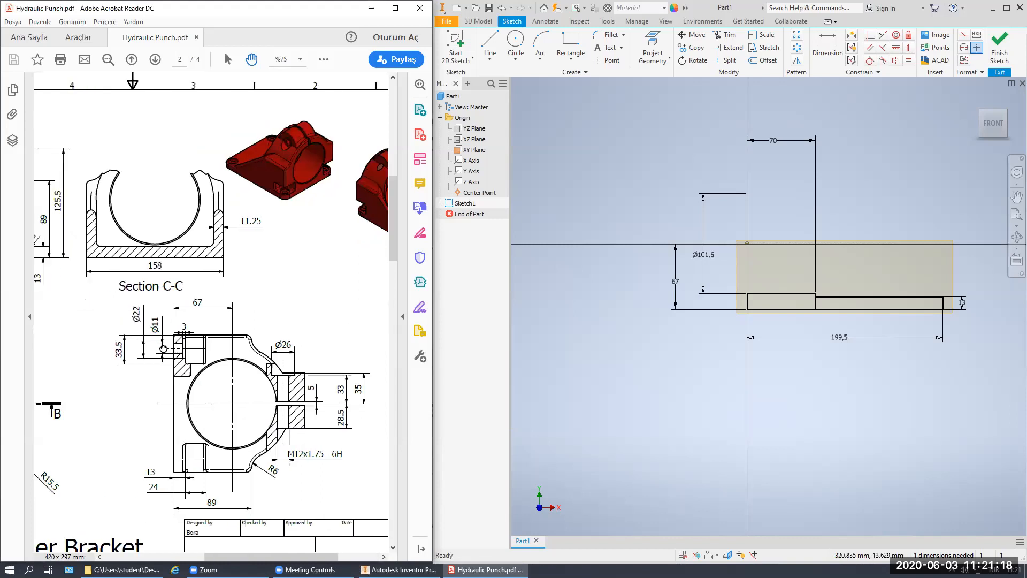
{"action": "left_click_drag", "start_coordinate": [107, 345], "coordinate": [208, 354]}
{"action": "left_click_drag", "start_coordinate": [46, 349], "coordinate": [182, 349]}
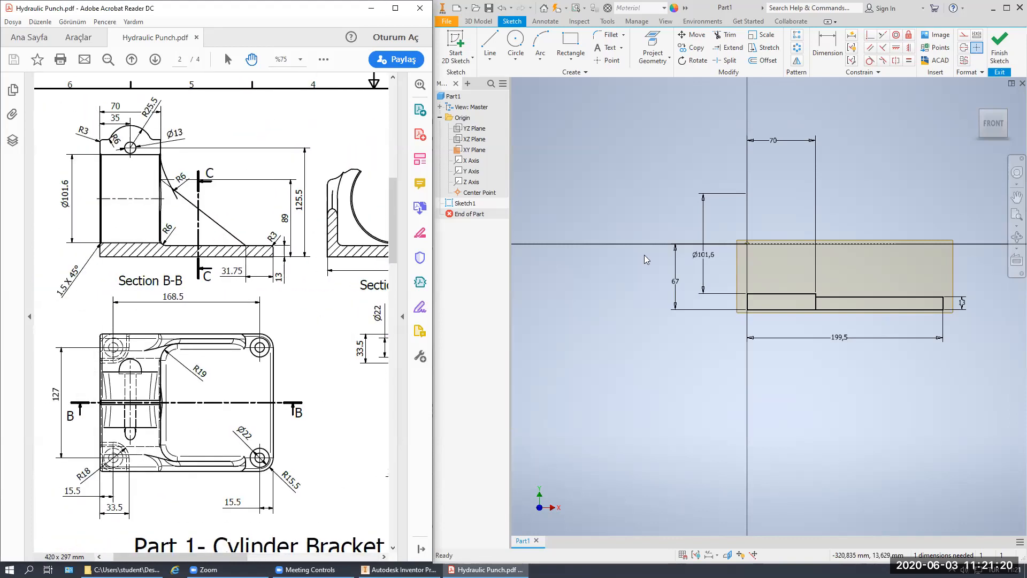
{"action": "left_click", "coordinate": [636, 213]}
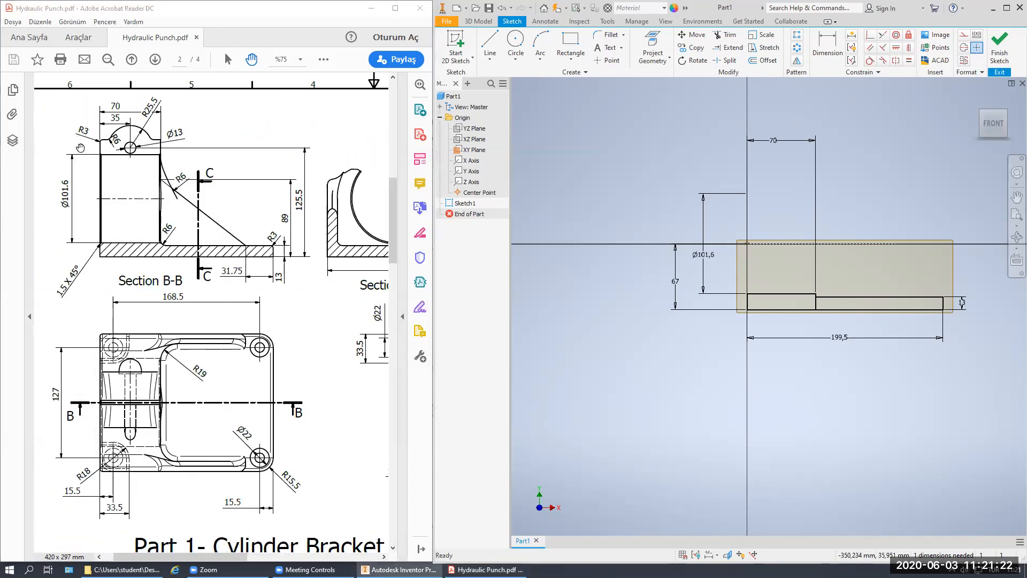
Step: Draw a vertical line upward from the sketch origin and reposition the 70 dimension just below the horizontal construction line
{"action": "left_click", "coordinate": [573, 41]}
{"action": "key", "text": "l"}
{"action": "left_click", "coordinate": [747, 244]}
{"action": "key", "text": "Escape"}
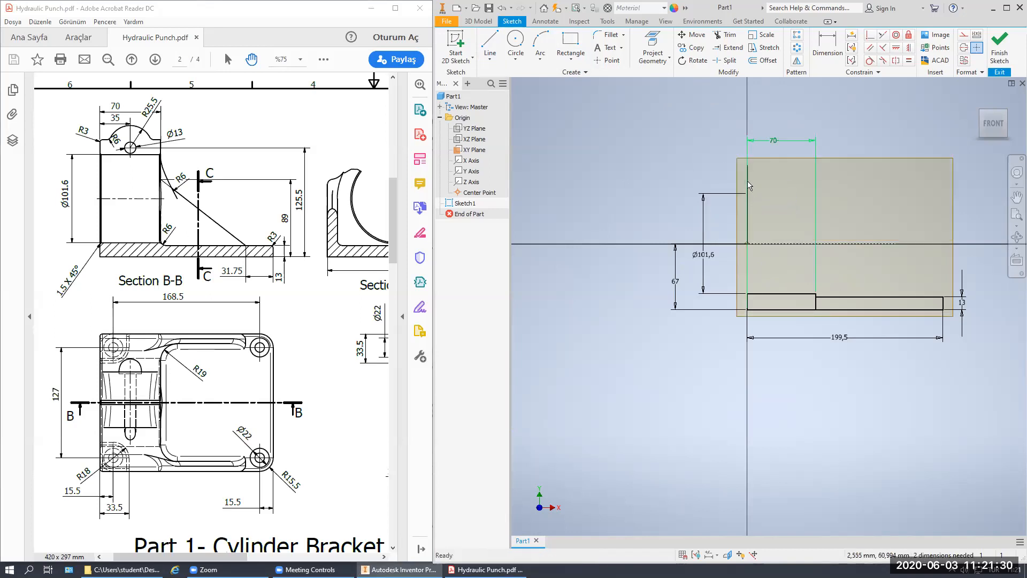
{"action": "scroll", "coordinate": [749, 182], "scroll_direction": "up", "scroll_amount": 2}
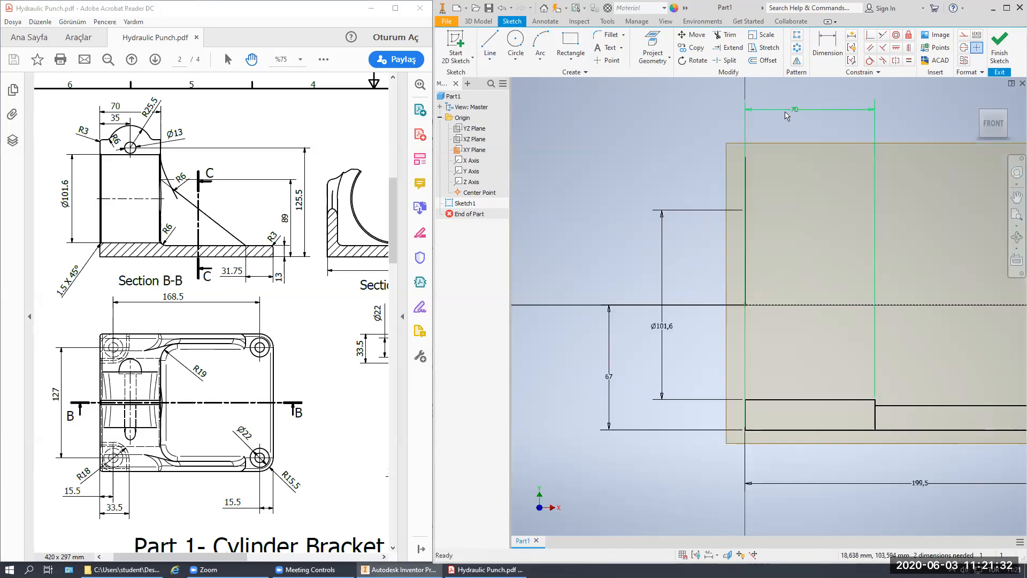
{"action": "left_click_drag", "start_coordinate": [797, 109], "coordinate": [806, 335]}
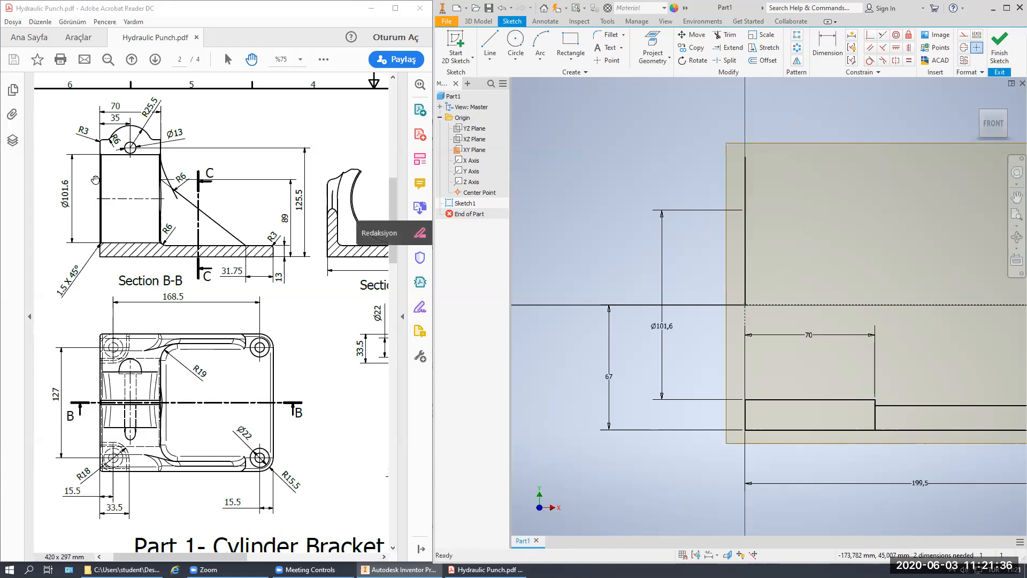
Step: Convert the vertical line above the sketch origin to a construction line
{"action": "left_click", "coordinate": [753, 230]}
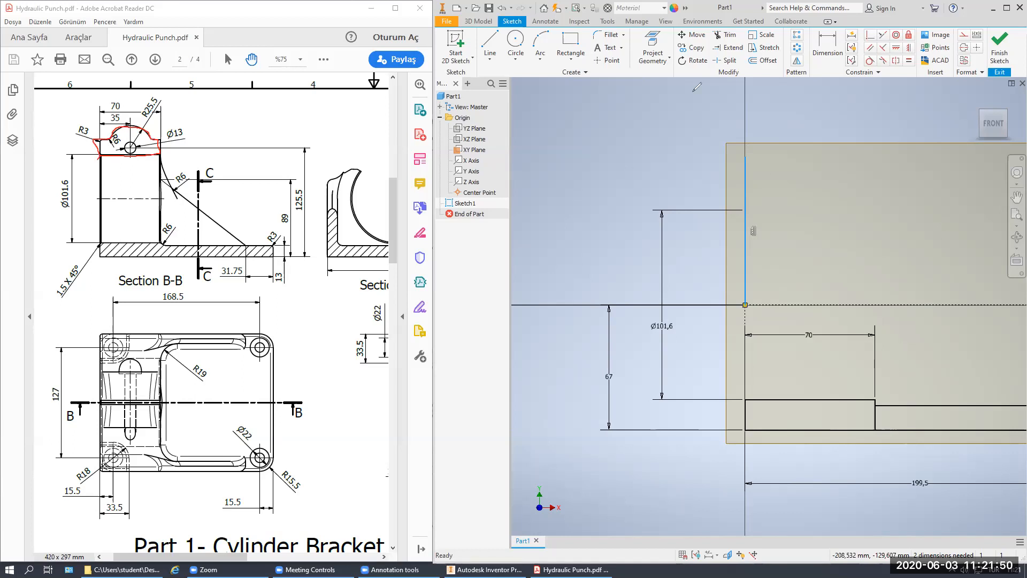
{"action": "right_click", "coordinate": [745, 172]}
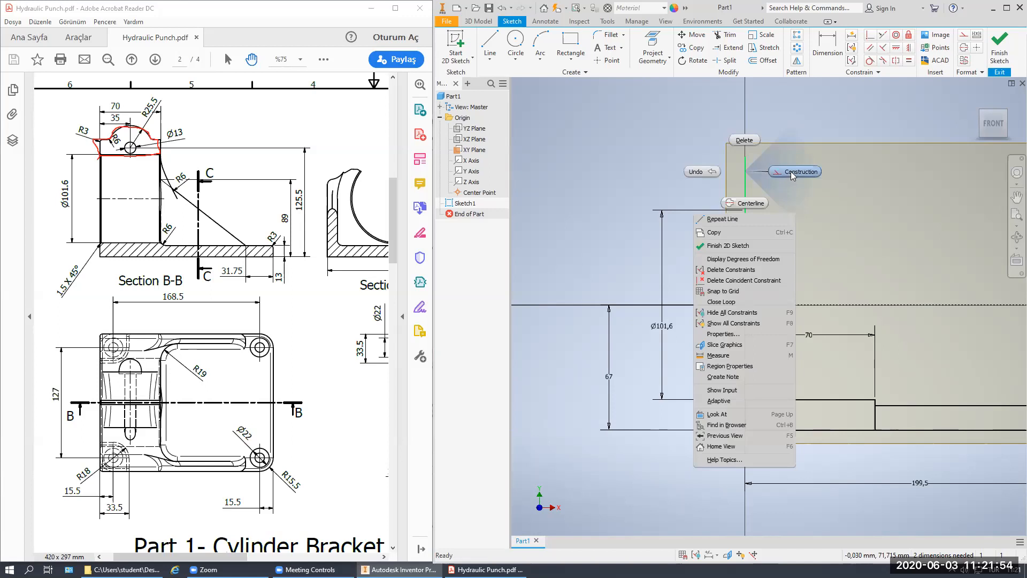
{"action": "left_click", "coordinate": [790, 171]}
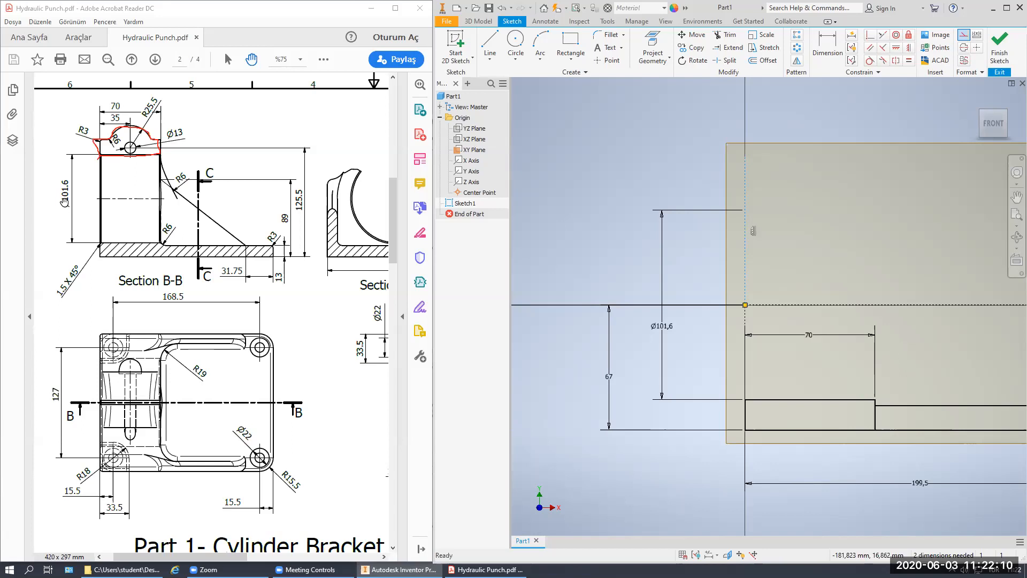
{"action": "left_click", "coordinate": [797, 61]}
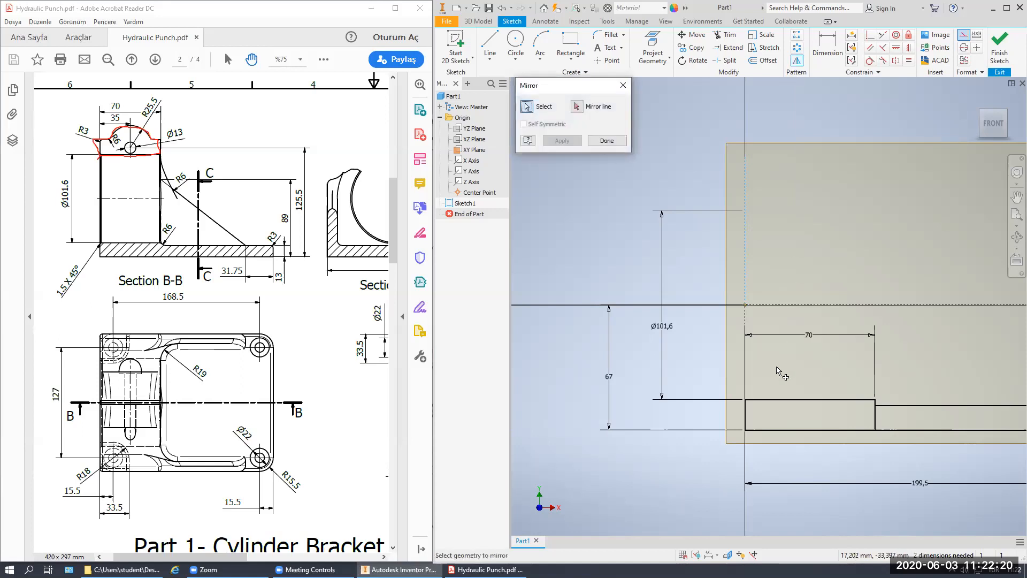
{"action": "left_click", "coordinate": [782, 400]}
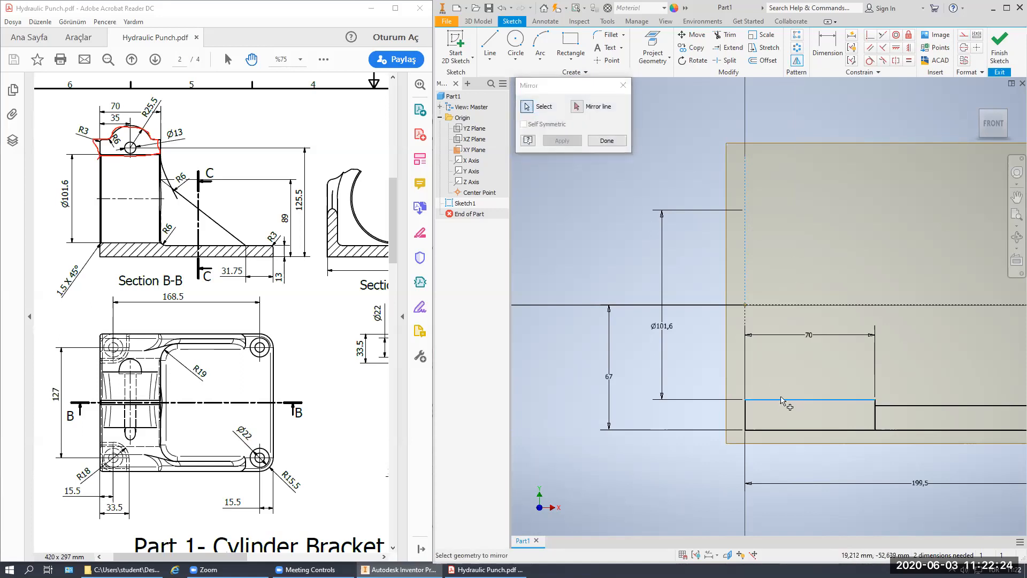
{"action": "key", "text": "Escape"}
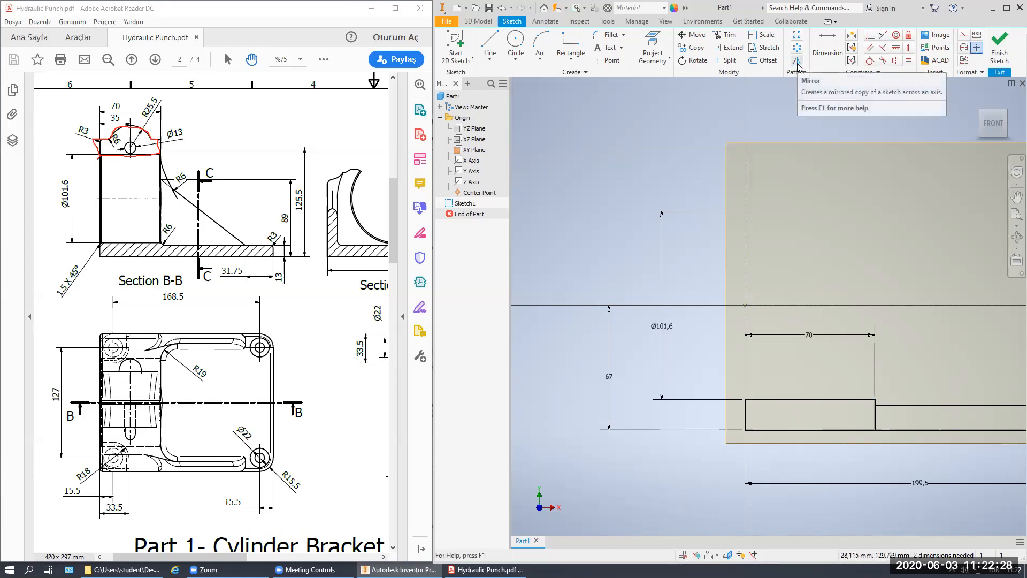
Step: Try to mirror the 70 mm block's top edge about the horizontal construction line
{"action": "left_click", "coordinate": [797, 62]}
{"action": "left_click", "coordinate": [807, 400]}
{"action": "left_click", "coordinate": [577, 107]}
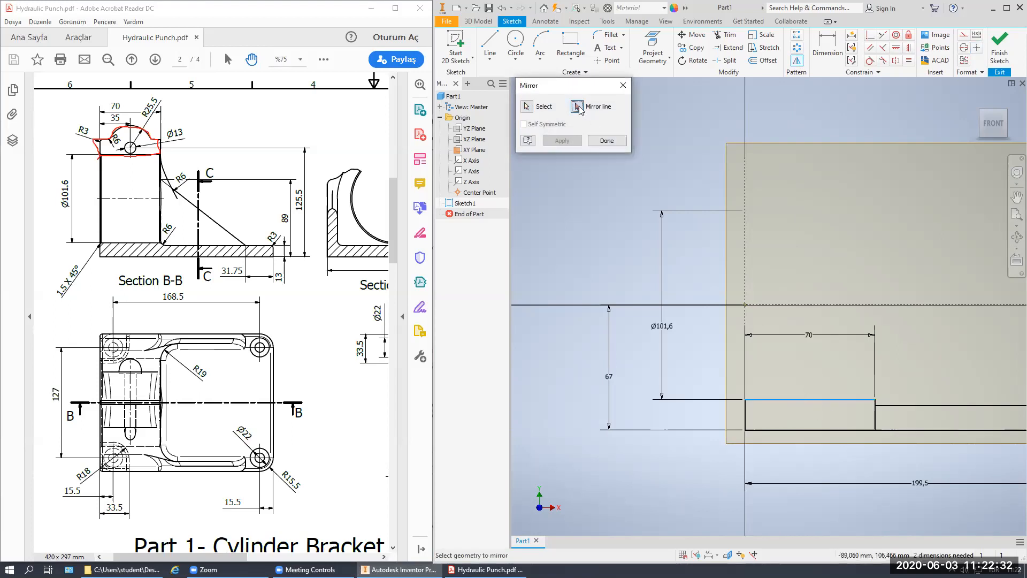
{"action": "left_click", "coordinate": [795, 309]}
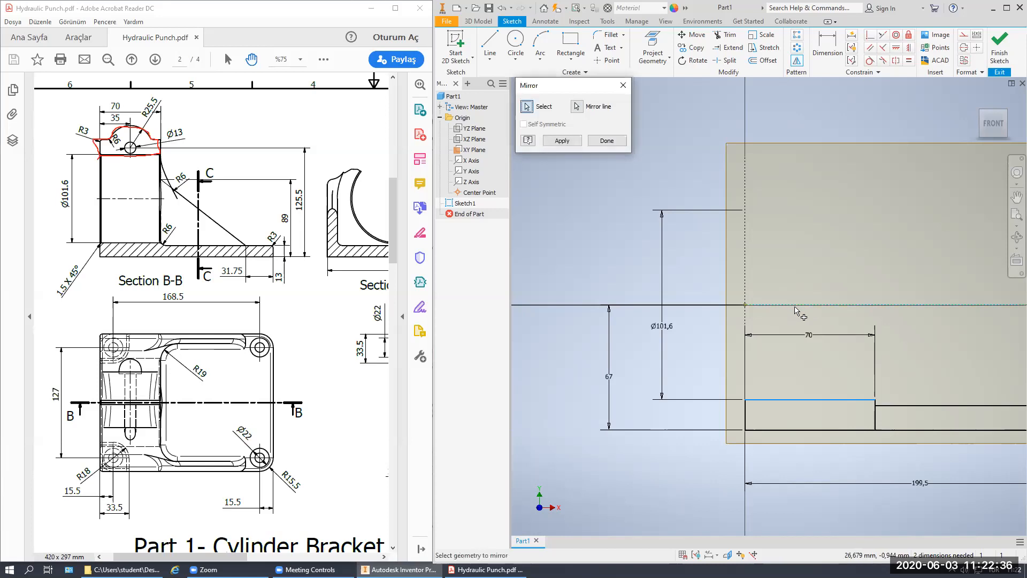
{"action": "left_click", "coordinate": [606, 141]}
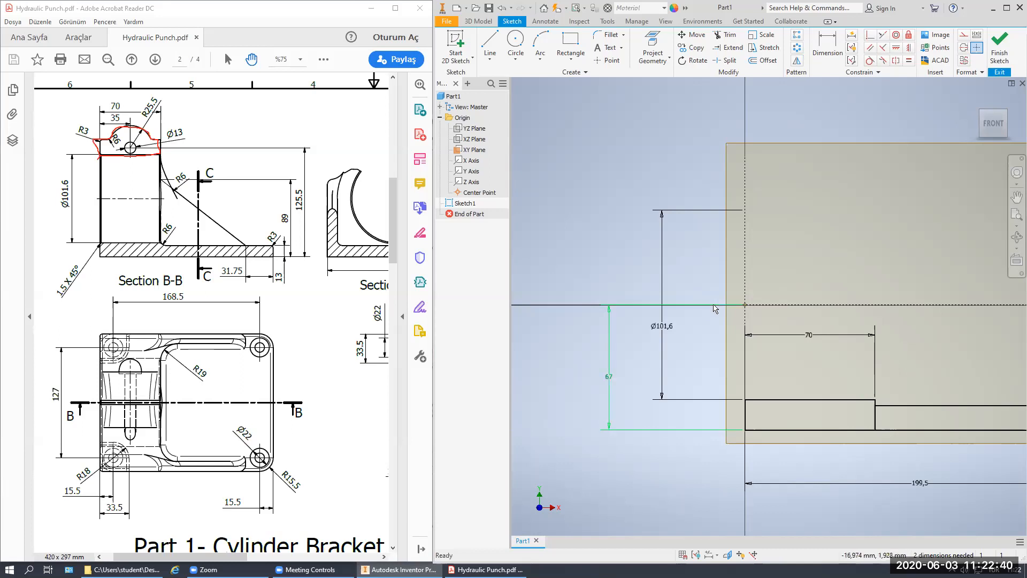
Step: Mirror the 70 mm block's top edge about the horizontal construction line to form the upper bore edge
{"action": "left_click", "coordinate": [797, 61]}
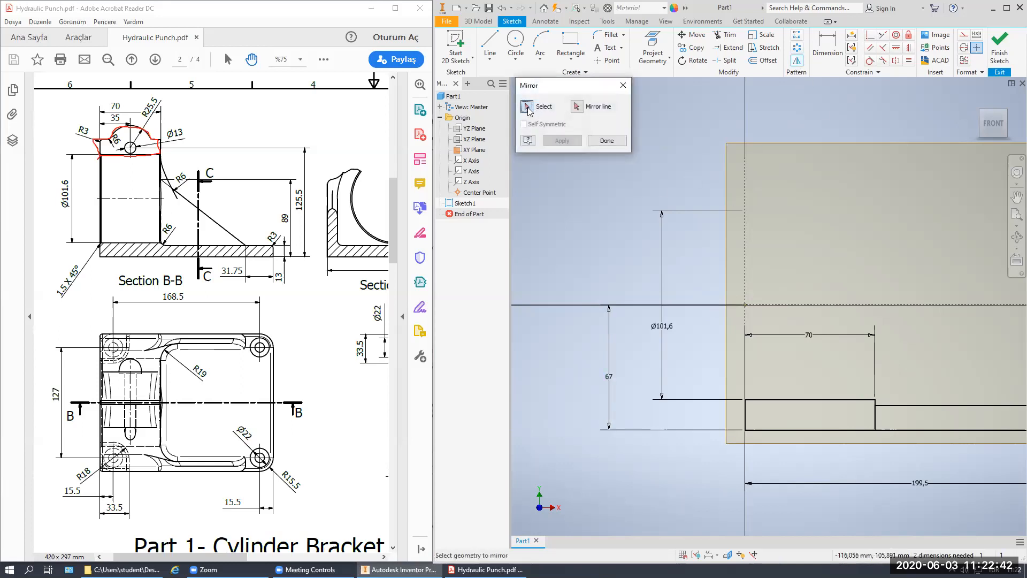
{"action": "left_click", "coordinate": [797, 399]}
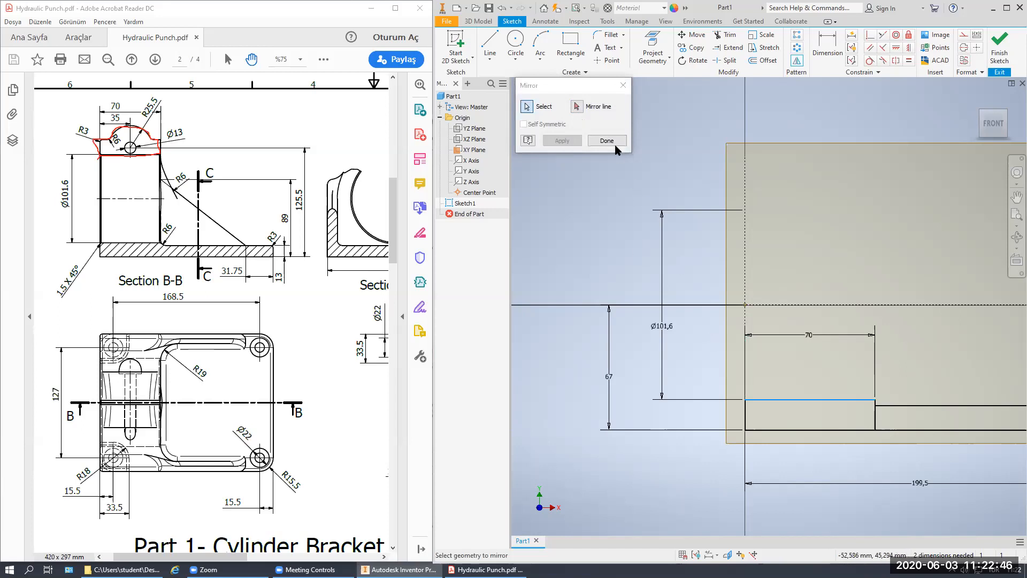
{"action": "left_click", "coordinate": [577, 107]}
{"action": "left_click", "coordinate": [813, 306]}
{"action": "left_click", "coordinate": [562, 140]}
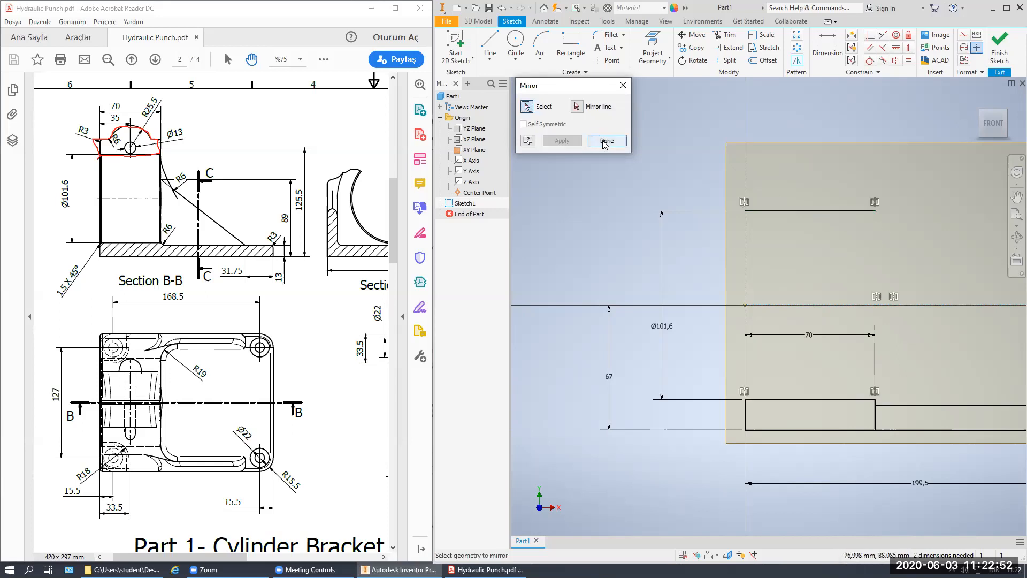
{"action": "left_click", "coordinate": [606, 140]}
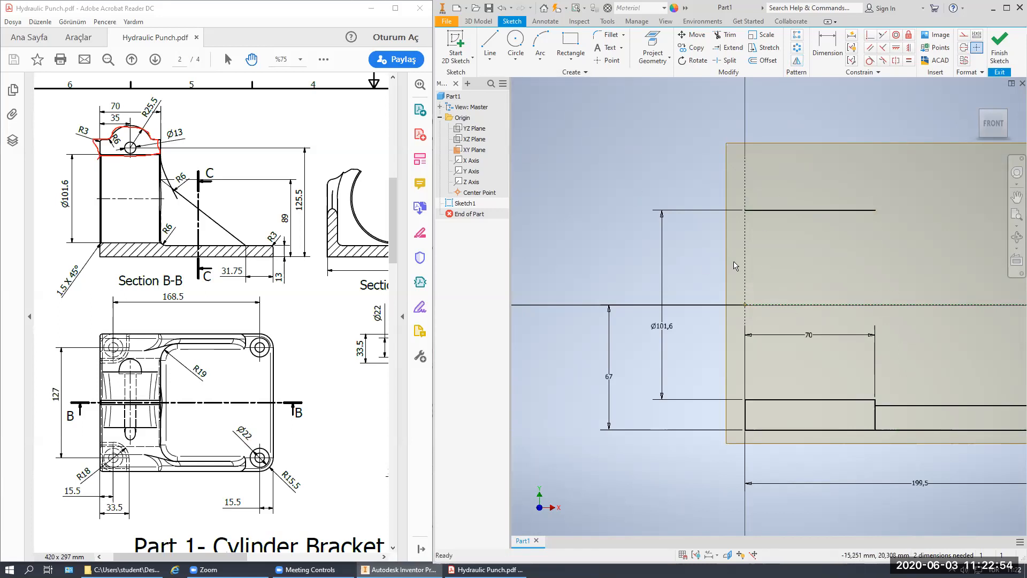
Step: Trim the portion of the vertical construction line that extends above the mirrored bore edge
{"action": "left_click", "coordinate": [728, 36]}
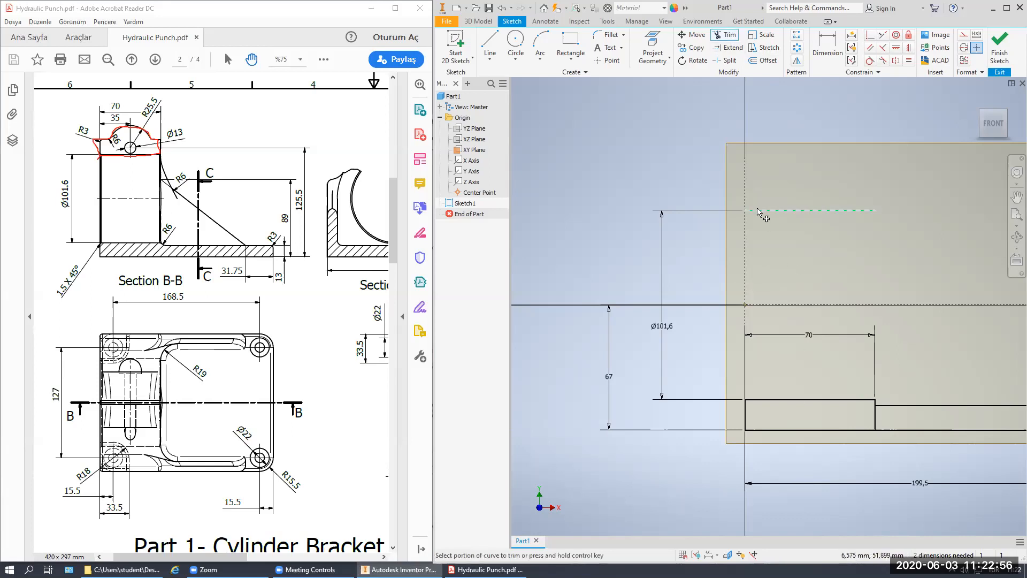
{"action": "left_click", "coordinate": [744, 170]}
{"action": "key", "text": "Escape"}
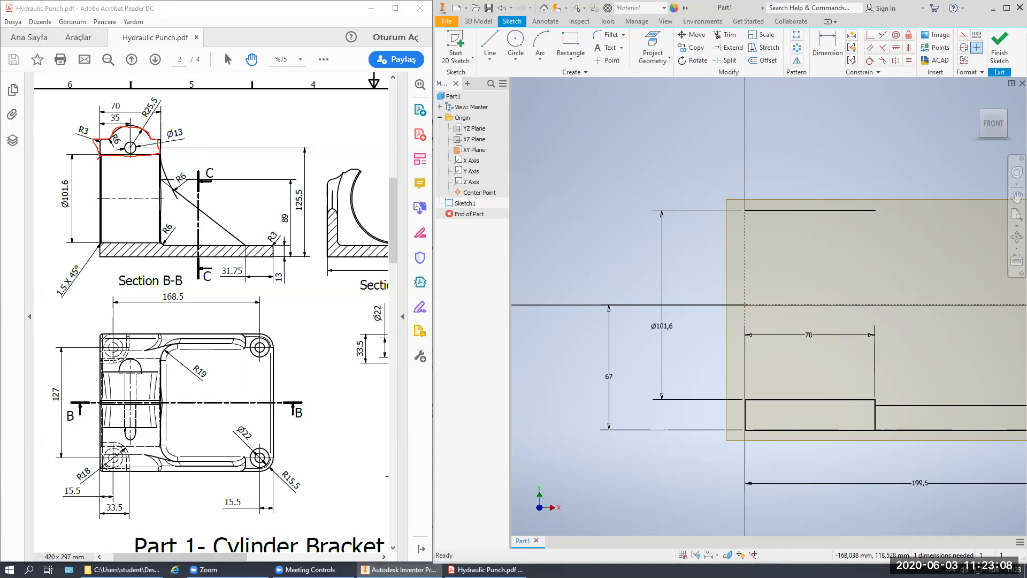
Step: Mark the Ø13 hole's centre and its 35 and 125.5 location dimensions on Section B-B in the drawing
{"action": "left_click_drag", "start_coordinate": [123, 154], "coordinate": [131, 190]}
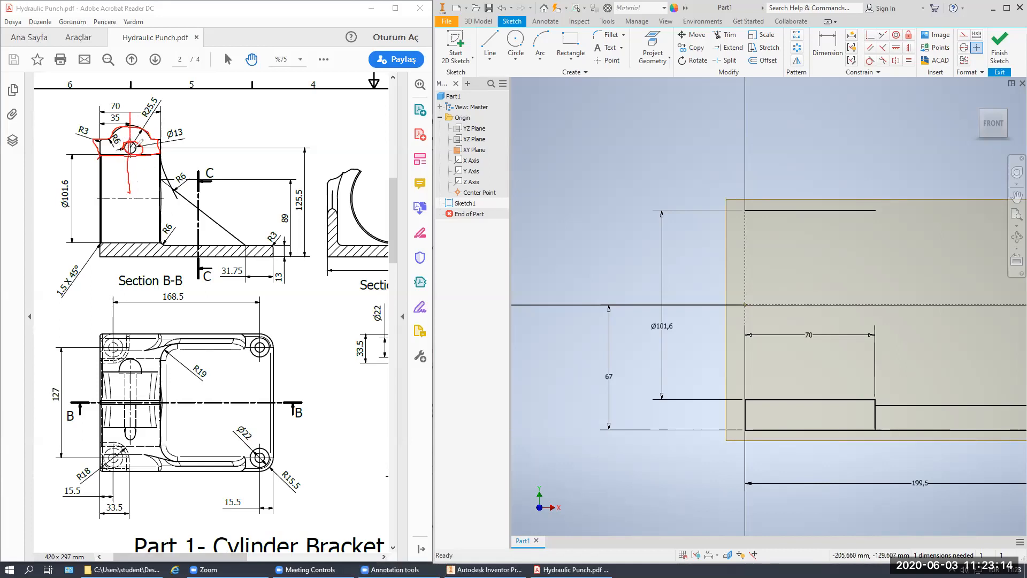
{"action": "left_click_drag", "start_coordinate": [162, 146], "coordinate": [289, 147]}
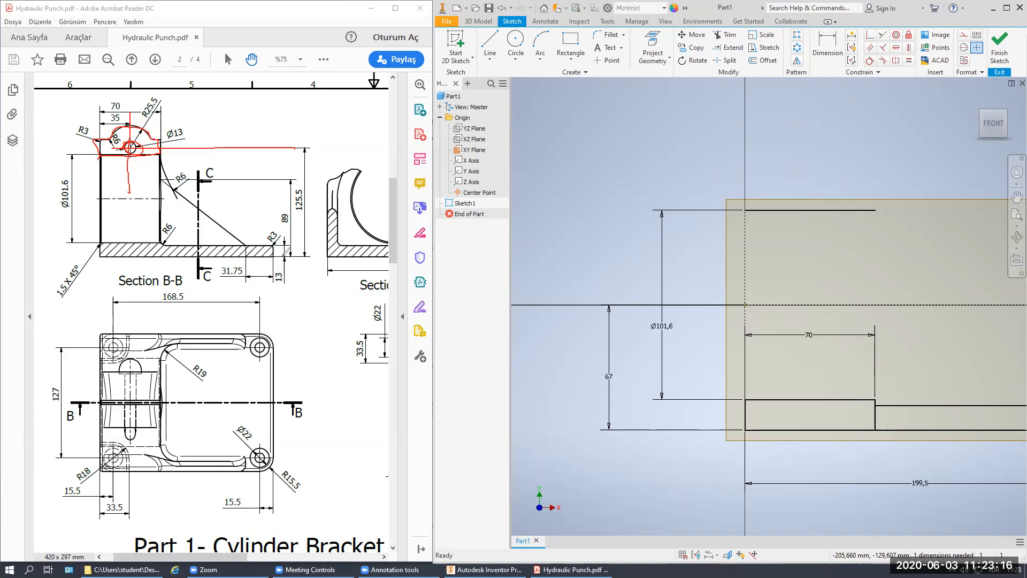
{"action": "left_click_drag", "start_coordinate": [274, 254], "coordinate": [291, 253]}
{"action": "mouse_move", "coordinate": [286, 202]}
{"action": "left_mouse_down"}
{"action": "mouse_move", "coordinate": [313, 219]}
{"action": "mouse_move", "coordinate": [290, 182]}
{"action": "left_mouse_up"}
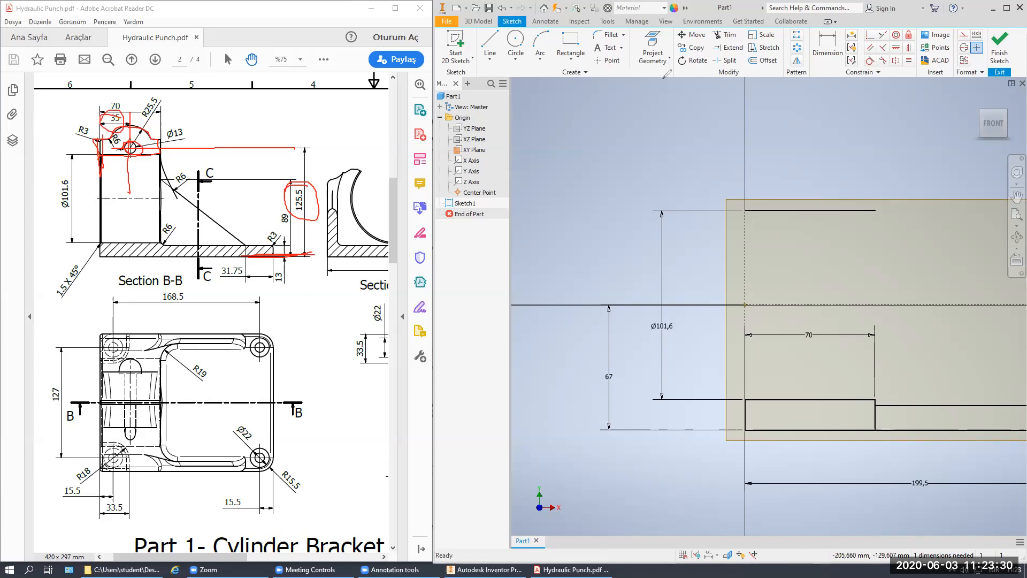
Step: Sketch a vertical line through the upper bore edge and a horizontal line crossing it above that edge
{"action": "left_click", "coordinate": [490, 46]}
{"action": "left_click", "coordinate": [798, 160]}
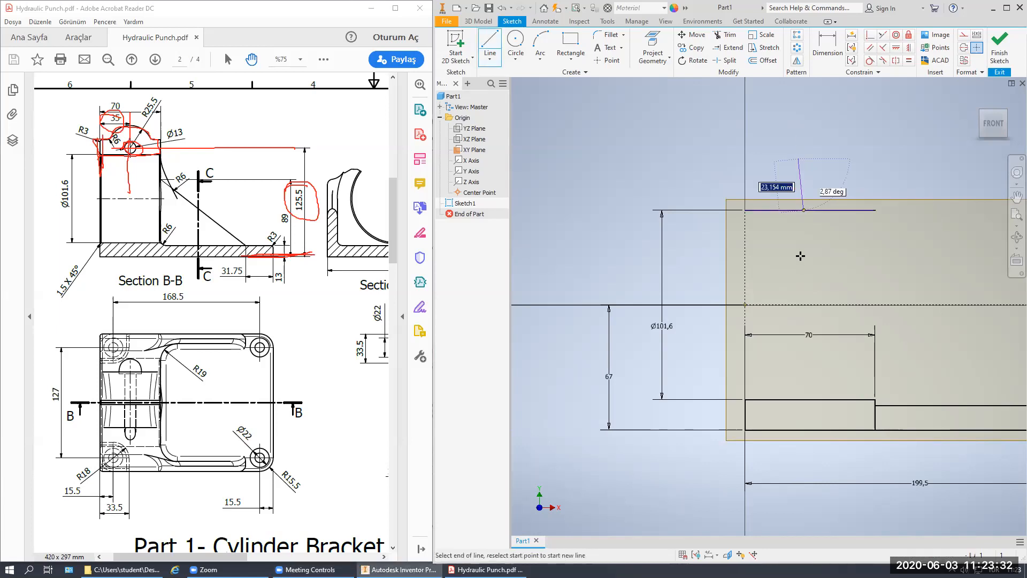
{"action": "left_click", "coordinate": [799, 287]}
{"action": "key", "text": "Escape"}
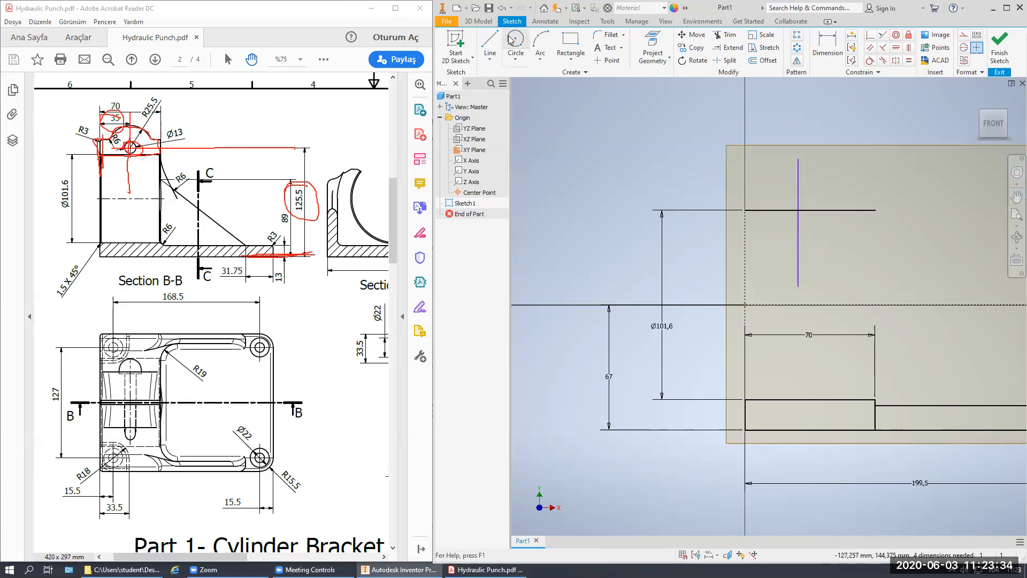
{"action": "left_click", "coordinate": [504, 63]}
{"action": "left_click", "coordinate": [771, 185]}
{"action": "left_click", "coordinate": [851, 185]}
{"action": "key", "text": "Escape"}
Step: Apply a coincident constraint between the midpoints of the two crossing lines
{"action": "left_click", "coordinate": [871, 34]}
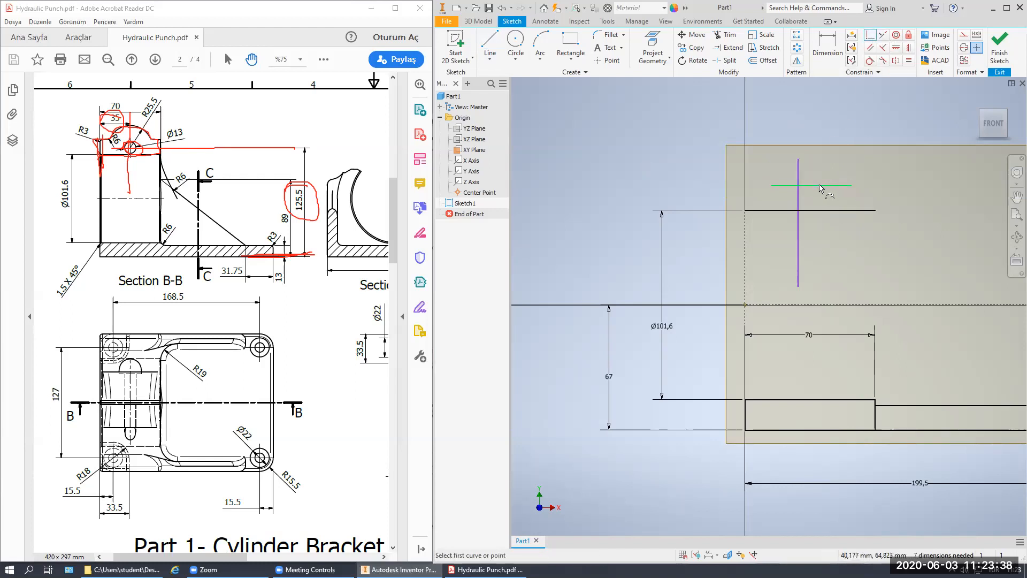
{"action": "left_click", "coordinate": [814, 188]}
{"action": "left_click", "coordinate": [799, 216]}
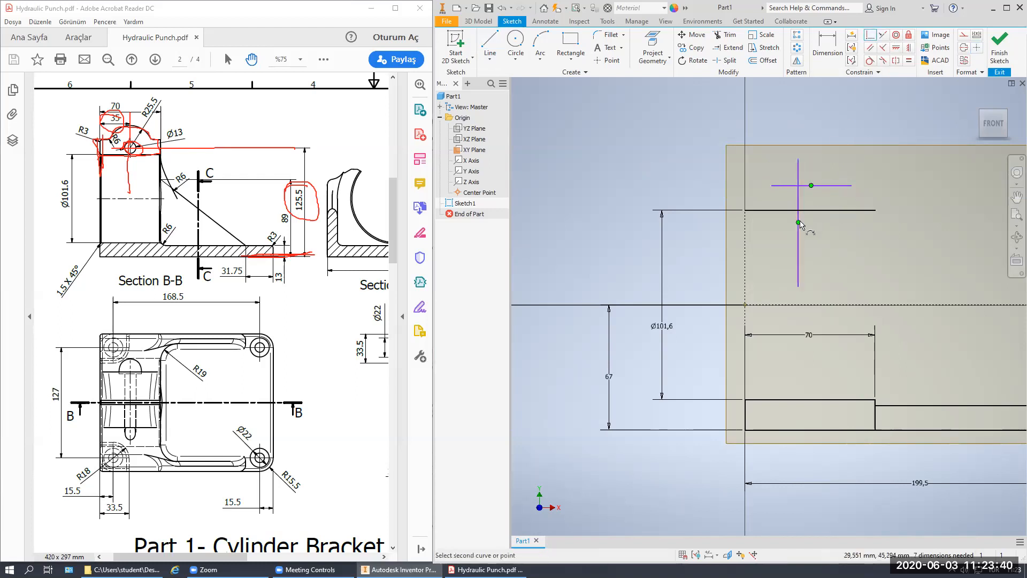
{"action": "key", "text": "Escape"}
Step: Shorten the two crossing lines into a small centre mark and convert both to construction lines
{"action": "left_click_drag", "start_coordinate": [812, 222], "coordinate": [819, 187]}
{"action": "scroll", "coordinate": [819, 196], "scroll_direction": "down", "scroll_amount": 3}
{"action": "left_click_drag", "start_coordinate": [809, 140], "coordinate": [806, 151]}
{"action": "left_click_drag", "start_coordinate": [801, 239], "coordinate": [814, 216]}
{"action": "scroll", "coordinate": [814, 216], "scroll_direction": "up", "scroll_amount": 3}
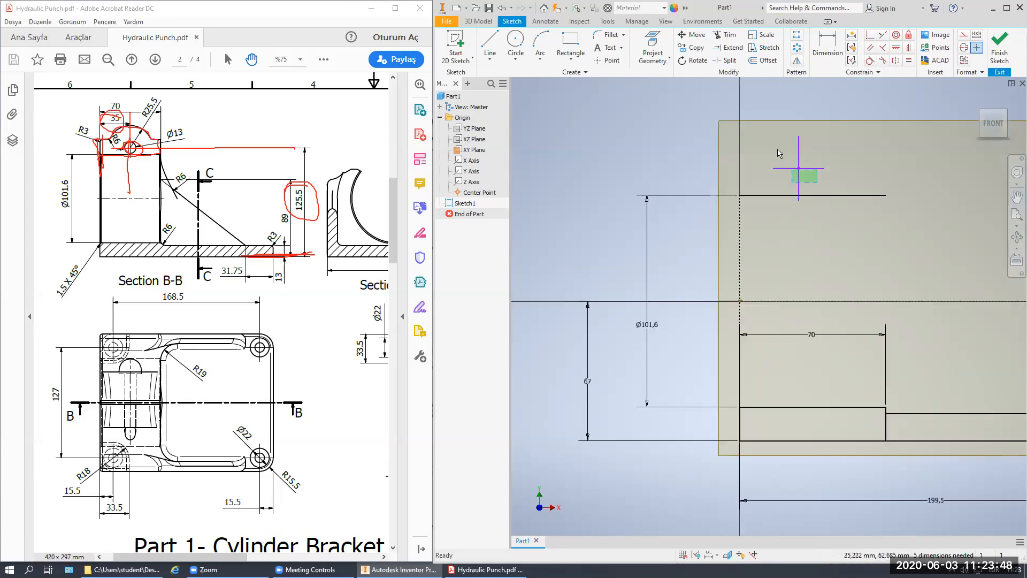
{"action": "right_click", "coordinate": [785, 169]}
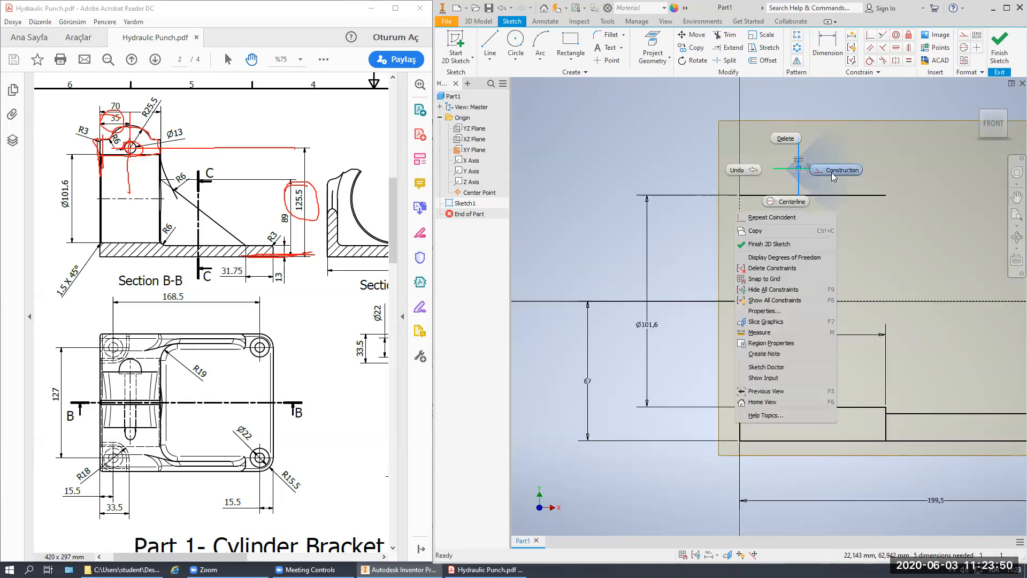
{"action": "left_click", "coordinate": [834, 170]}
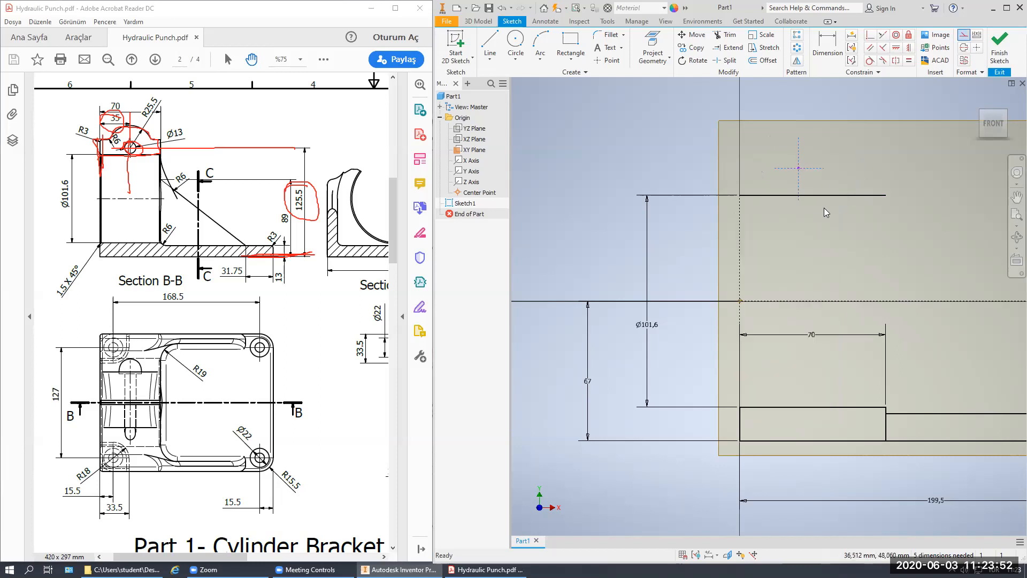
Step: Dimension the centre mark's vertical line 35 mm from the vertical construction line through the origin
{"action": "scroll", "coordinate": [823, 208], "scroll_direction": "down", "scroll_amount": 3}
{"action": "left_click", "coordinate": [824, 47]}
{"action": "left_click", "coordinate": [813, 190]}
{"action": "left_click", "coordinate": [779, 220]}
{"action": "left_click", "coordinate": [796, 167]}
{"action": "type", "text": "35"}
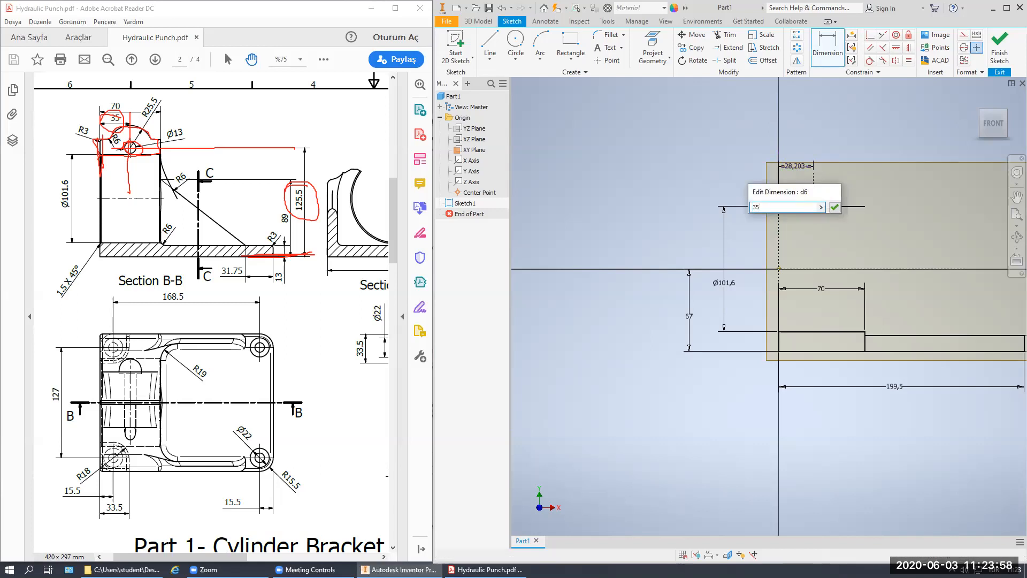
{"action": "key", "text": "Return"}
{"action": "key", "text": "Escape"}
Step: Dimension the centre mark's horizontal line 125.5 mm above the bottom edge of the base
{"action": "left_click", "coordinate": [822, 47]}
{"action": "left_click", "coordinate": [831, 191]}
{"action": "scroll", "coordinate": [823, 235], "scroll_direction": "down", "scroll_amount": 2}
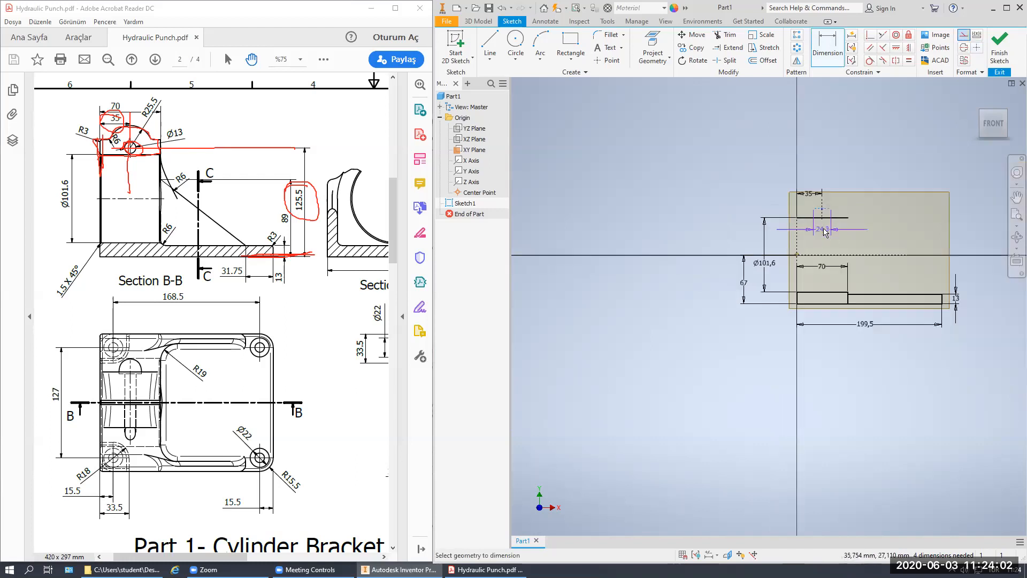
{"action": "scroll", "coordinate": [824, 231], "scroll_direction": "down", "scroll_amount": 2}
{"action": "left_click", "coordinate": [864, 272]}
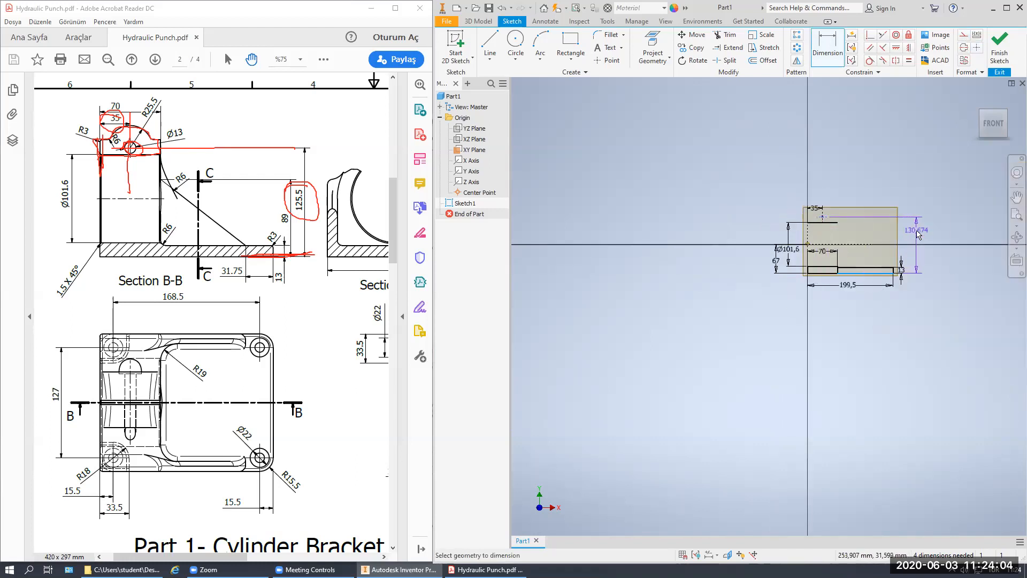
{"action": "left_click", "coordinate": [917, 234]}
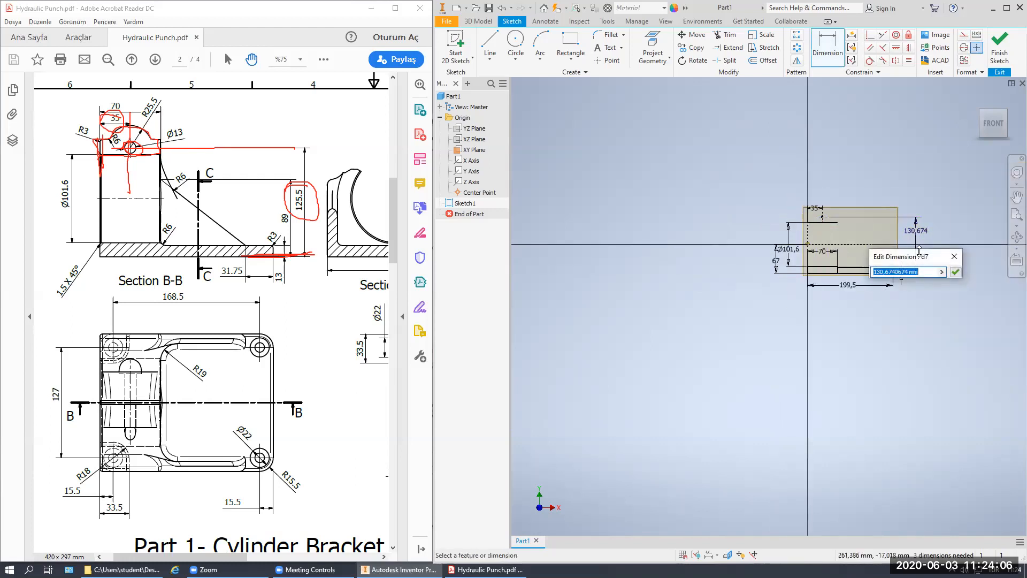
{"action": "type", "text": "125.5"}
{"action": "key", "text": "Return"}
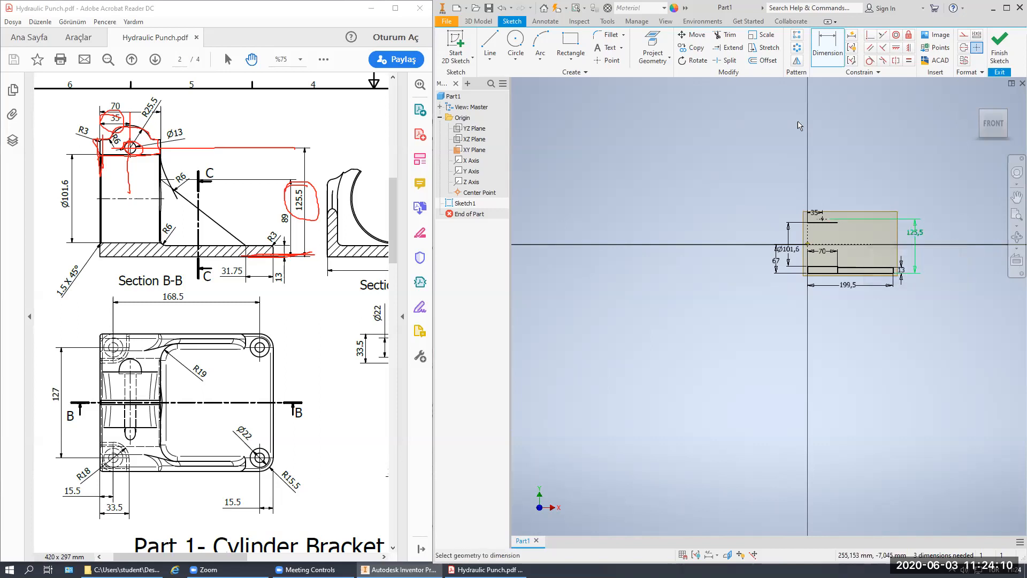
{"action": "scroll", "coordinate": [822, 235], "scroll_direction": "up", "scroll_amount": 5}
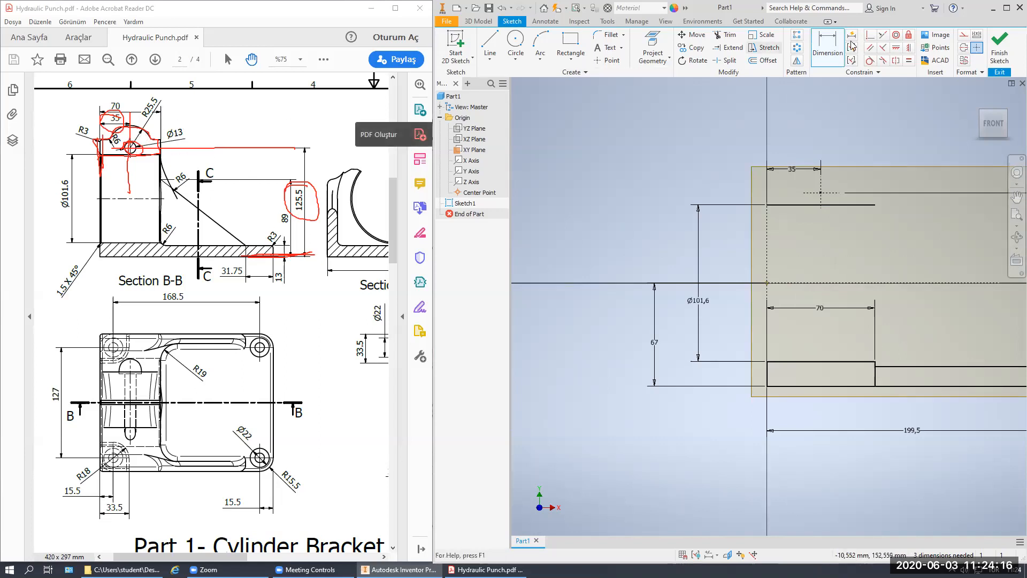
{"action": "left_click", "coordinate": [515, 43]}
{"action": "scroll", "coordinate": [822, 201], "scroll_direction": "down", "scroll_amount": 3}
{"action": "left_click", "coordinate": [816, 189]}
{"action": "left_click", "coordinate": [804, 213]}
{"action": "key", "text": "Escape"}
{"action": "key", "text": "ctrl+z"}
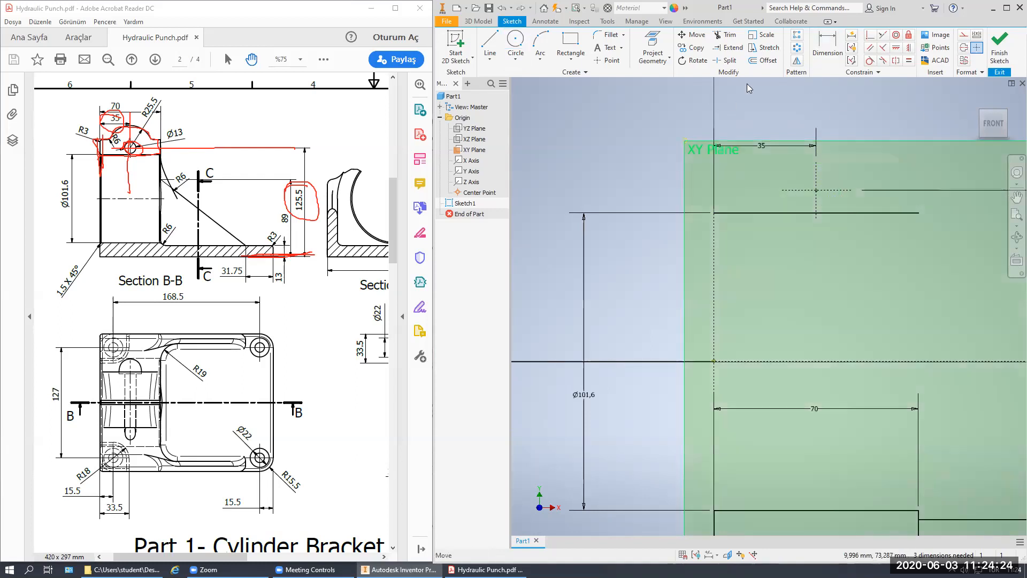
Step: Sketch a circle centred on the crossing construction lines and set its diameter to 13 mm
{"action": "left_click", "coordinate": [516, 40]}
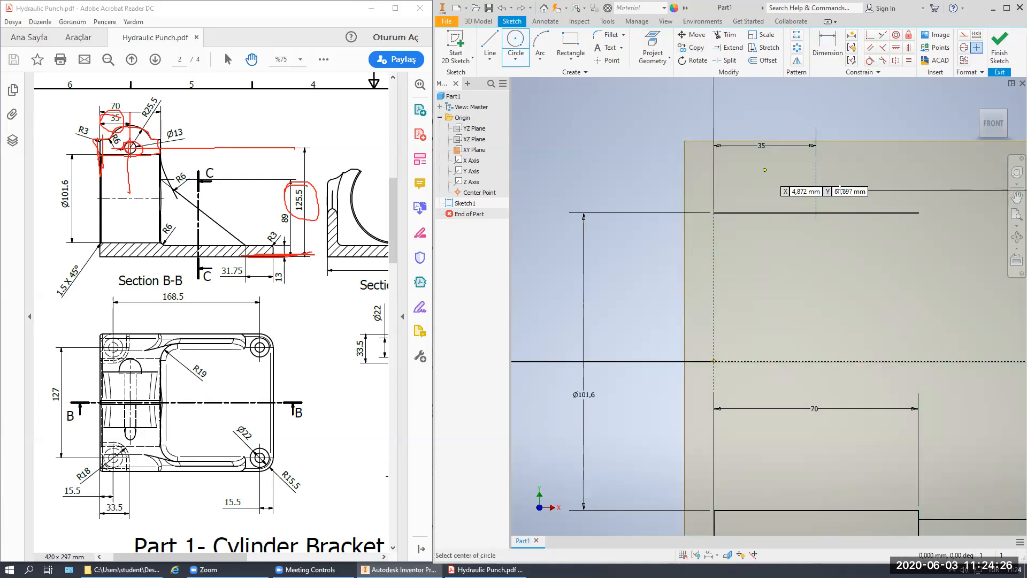
{"action": "left_click", "coordinate": [816, 190]}
{"action": "left_click", "coordinate": [808, 199]}
{"action": "key", "text": "d"}
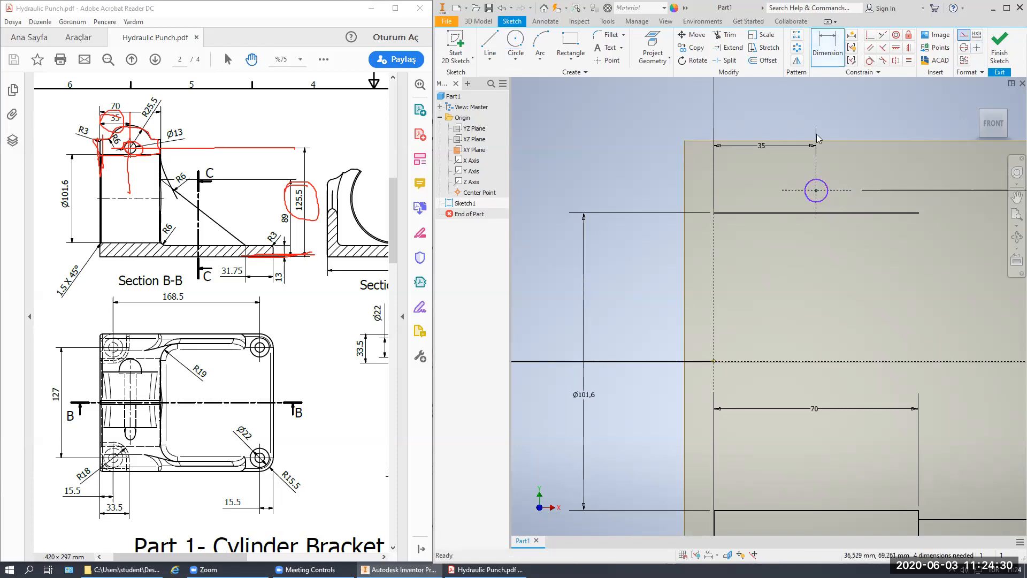
{"action": "left_click", "coordinate": [825, 184]}
{"action": "left_click", "coordinate": [840, 175]}
{"action": "type", "text": "13"}
{"action": "key", "text": "Return"}
{"action": "key", "text": "Escape"}
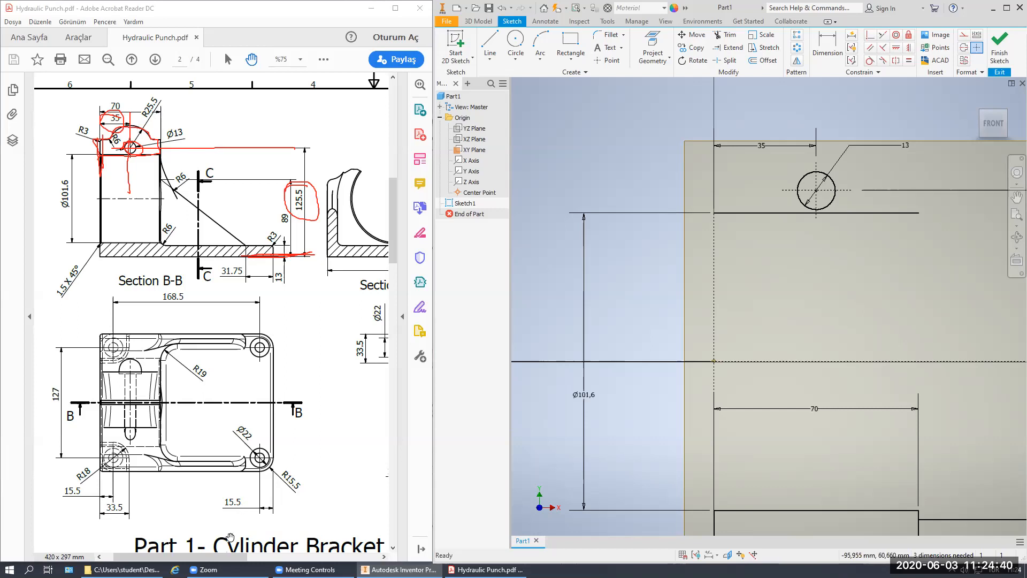
Step: Mark the R25.5 callout in the drawing and sketch a circle about 49 mm in diameter concentric with the 13 mm hole
{"action": "mouse_move", "coordinate": [126, 125]}
{"action": "left_mouse_down"}
{"action": "mouse_move", "coordinate": [150, 135]}
{"action": "mouse_move", "coordinate": [160, 94]}
{"action": "mouse_move", "coordinate": [165, 113]}
{"action": "mouse_move", "coordinate": [159, 88]}
{"action": "left_mouse_up"}
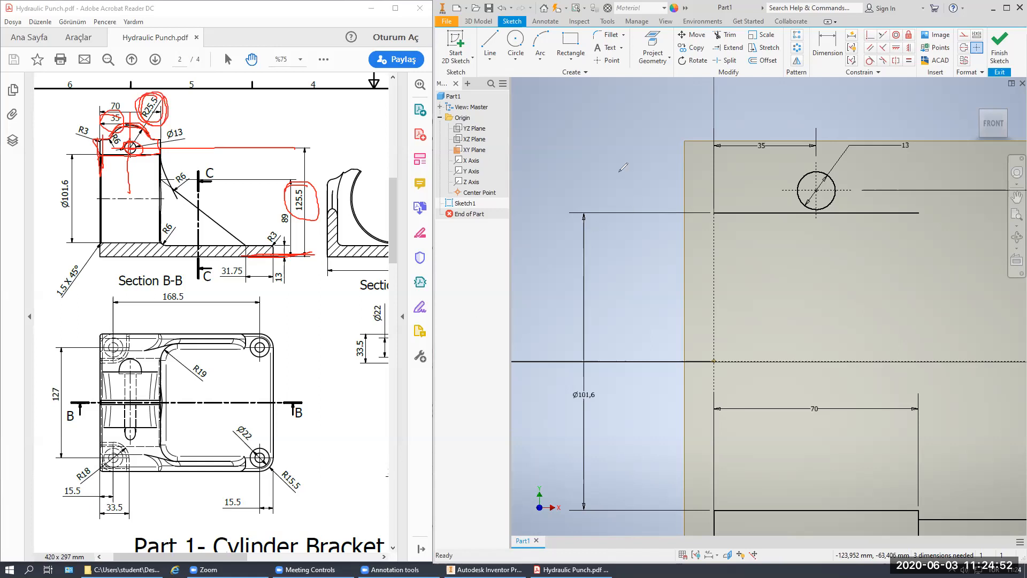
{"action": "left_click", "coordinate": [515, 46]}
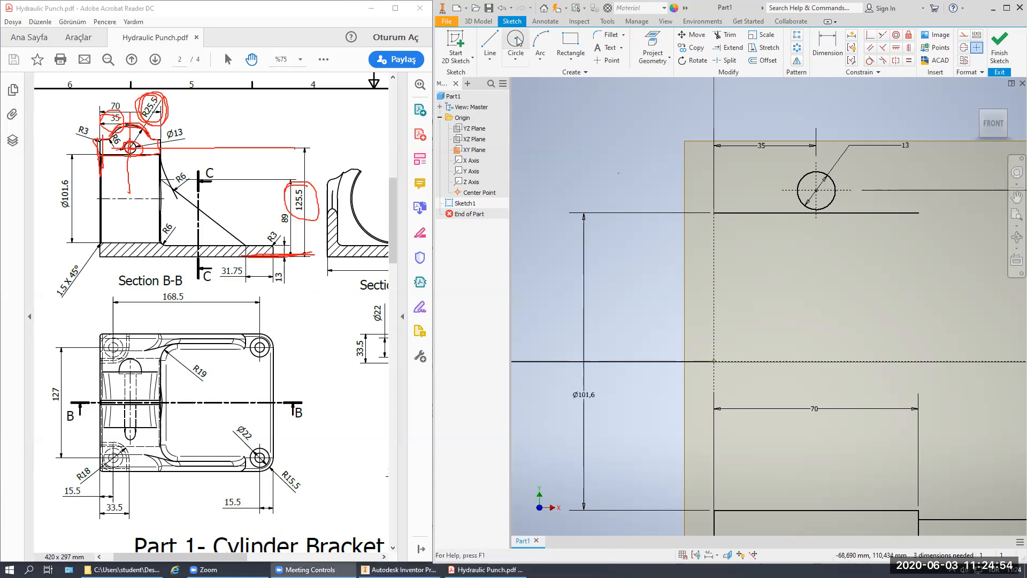
{"action": "left_click", "coordinate": [815, 190]}
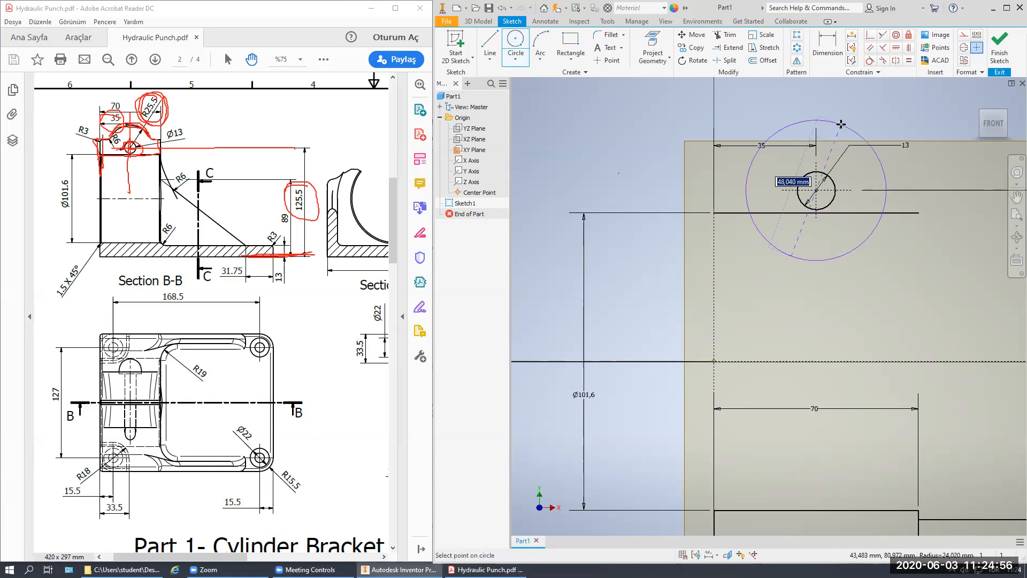
{"action": "key", "text": "Escape"}
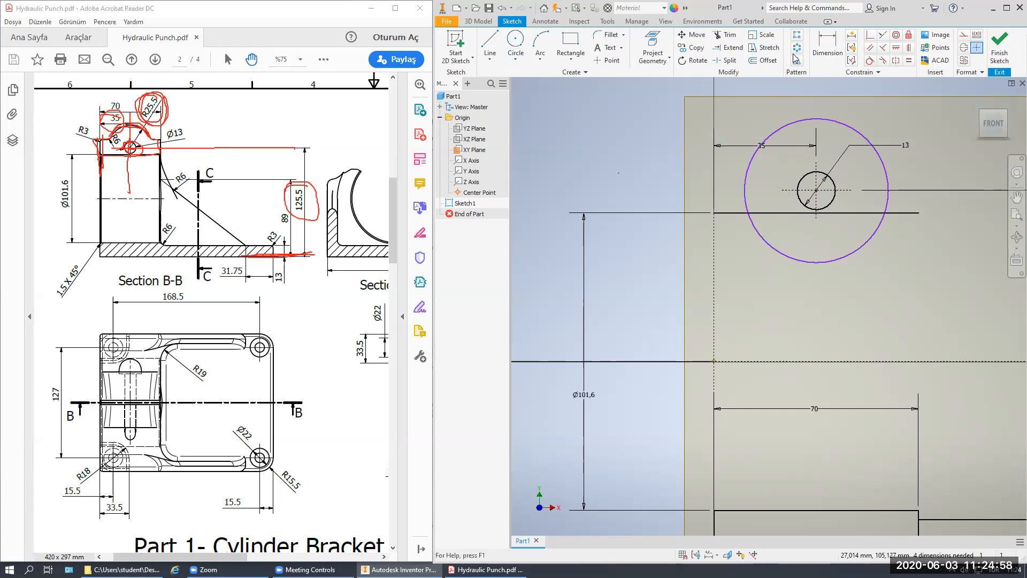
Step: Add a radius-type dimension to the outer circle and set it to 25.5 mm
{"action": "left_click", "coordinate": [827, 46]}
{"action": "left_click", "coordinate": [853, 128]}
{"action": "right_click", "coordinate": [865, 183]}
{"action": "mouse_move", "coordinate": [866, 187]}
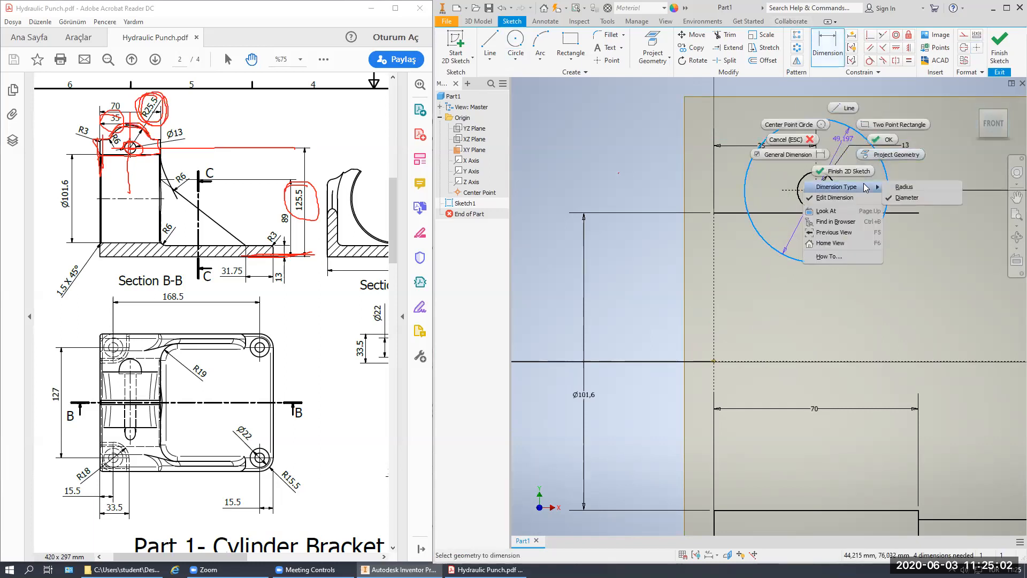
{"action": "left_click", "coordinate": [903, 190]}
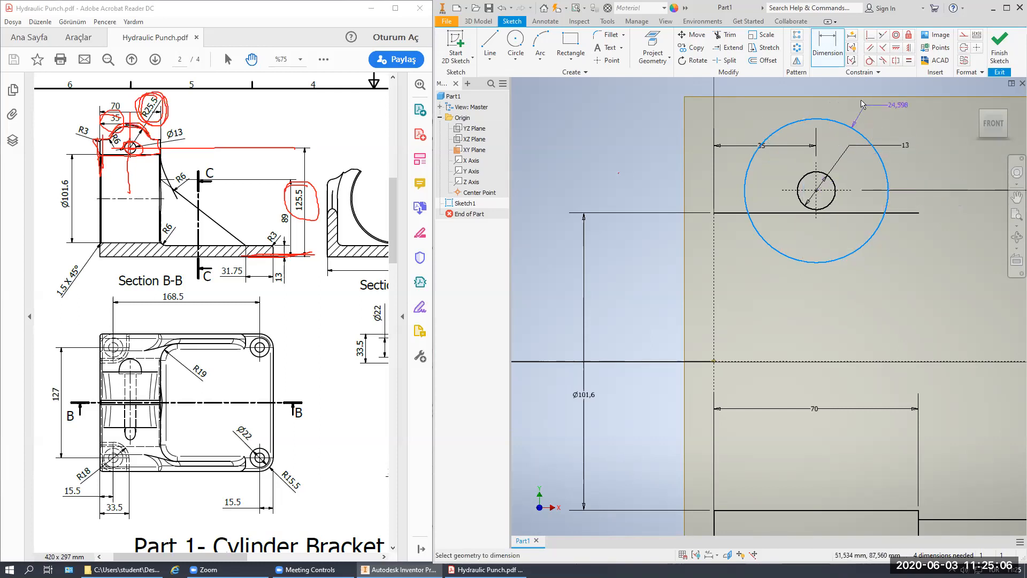
{"action": "left_click", "coordinate": [874, 131]}
{"action": "type", "text": "25"}
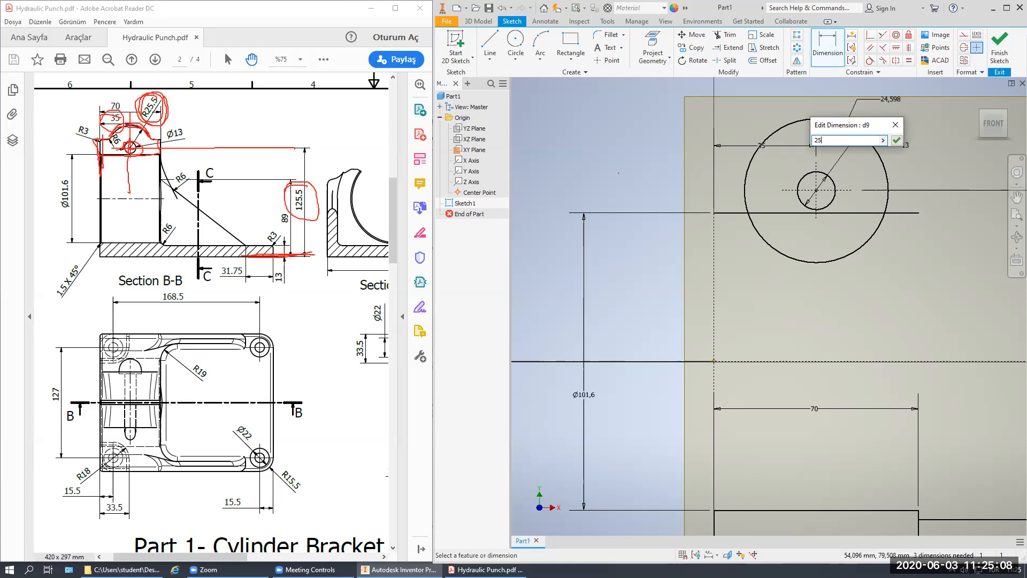
{"action": "type", "text": ".5"}
{"action": "key", "text": "Return"}
{"action": "key", "text": "Escape"}
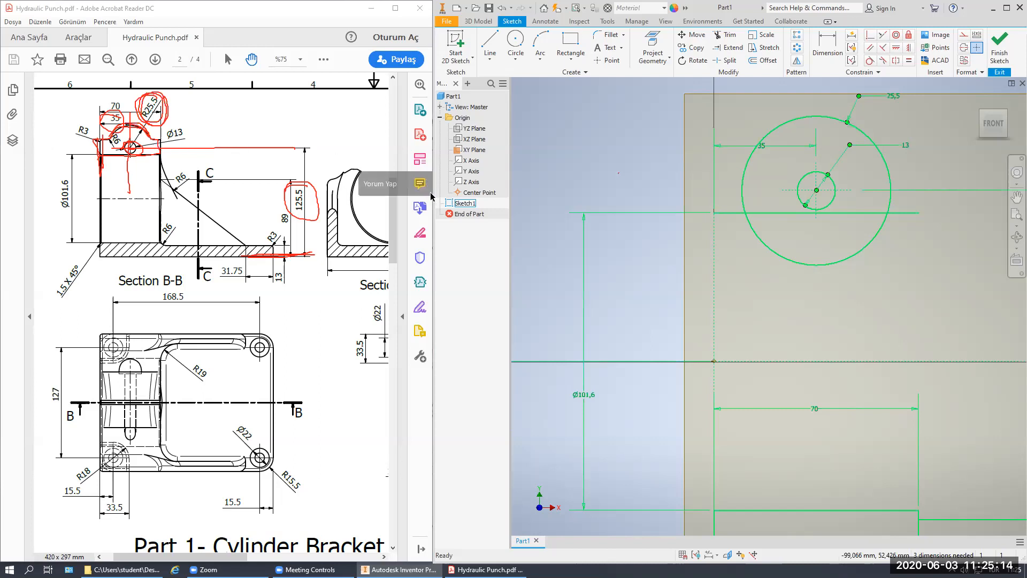
Step: Sketch a horizontal line about 92 mm long across the outer circle, just above the 13 mm hole's centre
{"action": "left_click", "coordinate": [490, 47]}
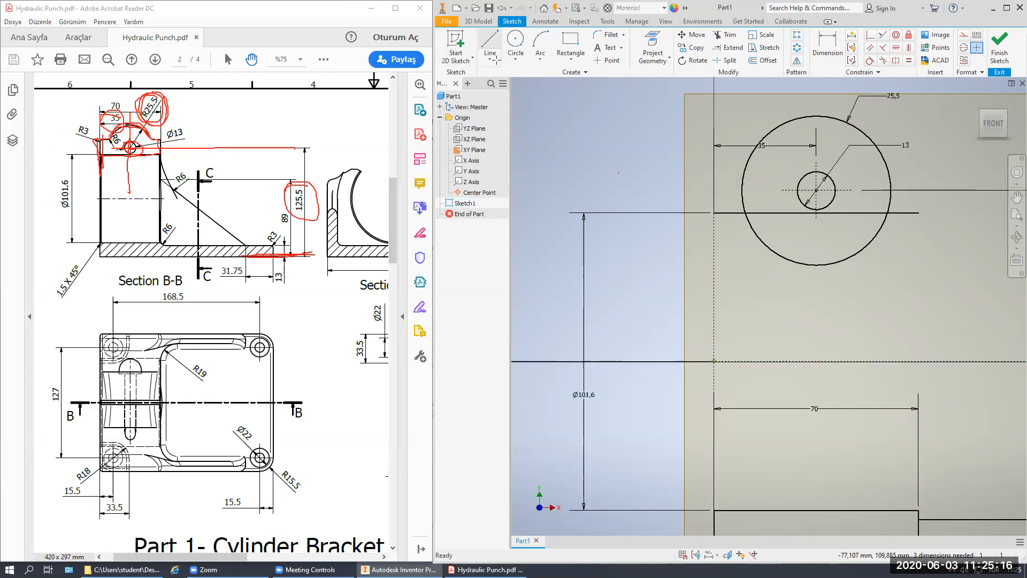
{"action": "left_click", "coordinate": [694, 170]}
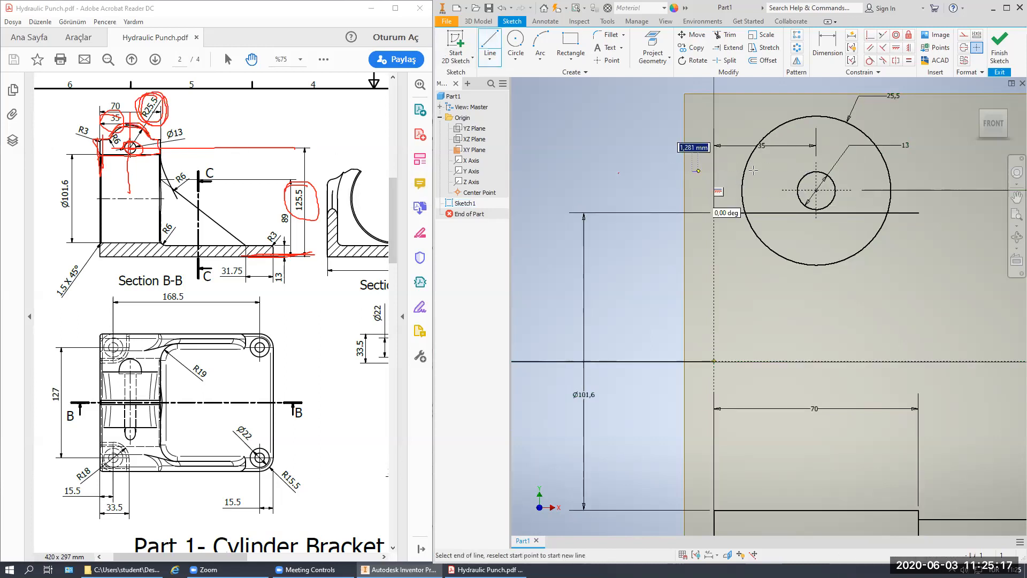
{"action": "left_click", "coordinate": [964, 170]}
{"action": "key", "text": "Escape"}
Step: Sketch two vertical lines about 19 mm tall upward from both ends of the bore's upper edge line
{"action": "left_click", "coordinate": [490, 47]}
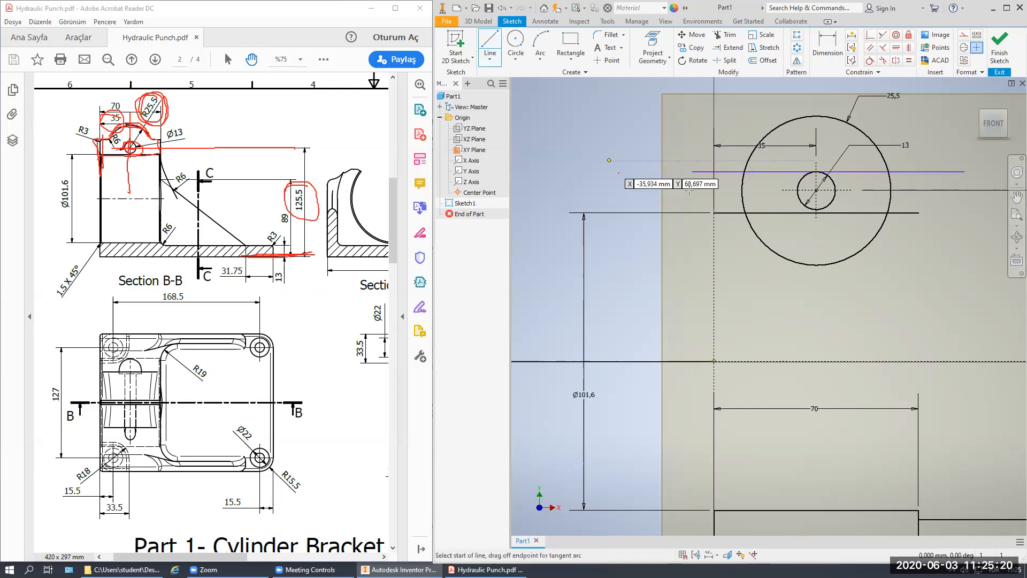
{"action": "left_click", "coordinate": [713, 212]}
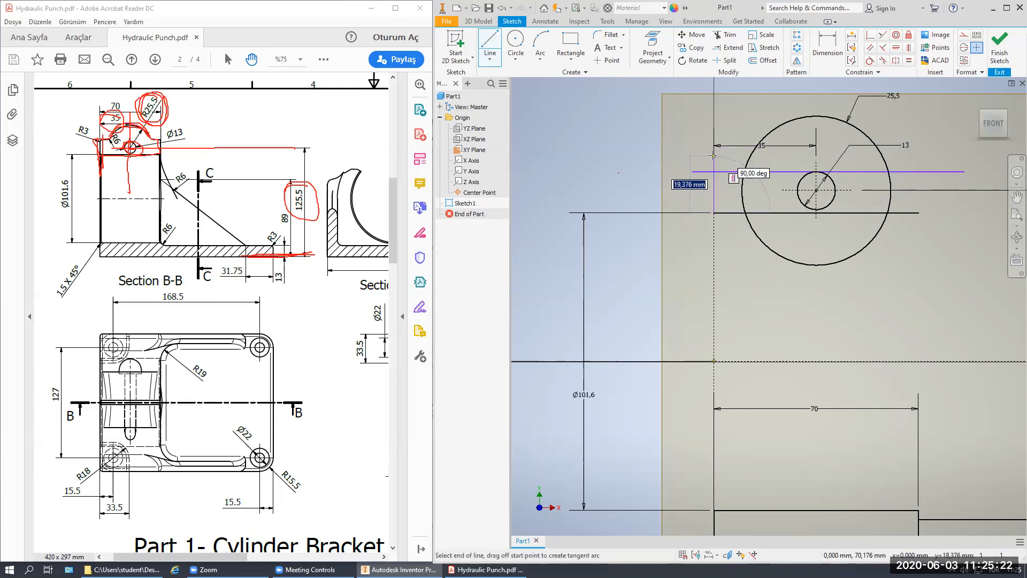
{"action": "left_click", "coordinate": [714, 160]}
{"action": "key", "text": "Escape"}
{"action": "left_click", "coordinate": [490, 47]}
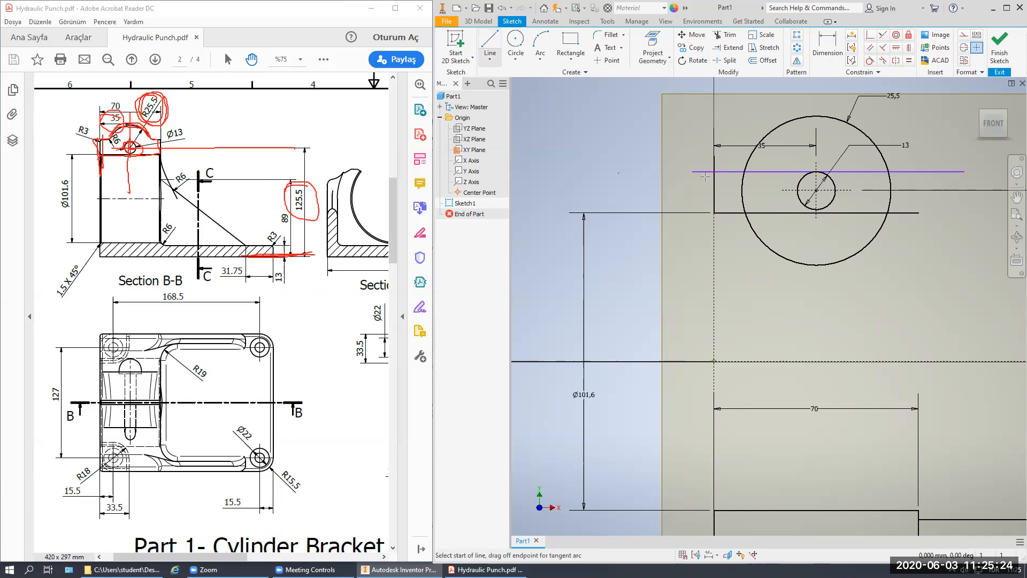
{"action": "left_click", "coordinate": [920, 213]}
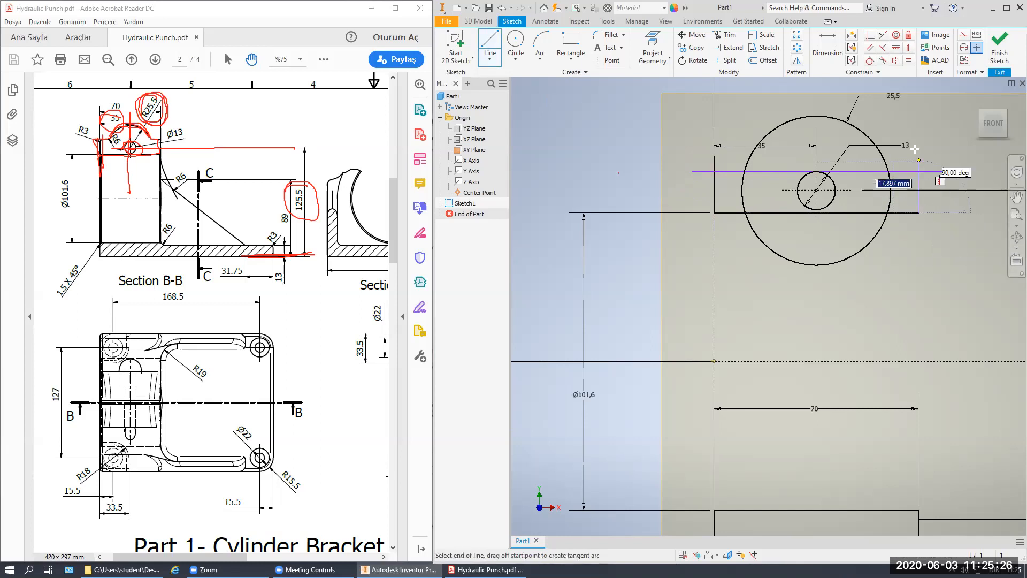
{"action": "left_click", "coordinate": [918, 146]}
{"action": "key", "text": "Escape"}
{"action": "scroll", "coordinate": [881, 310], "scroll_direction": "down", "scroll_amount": 3}
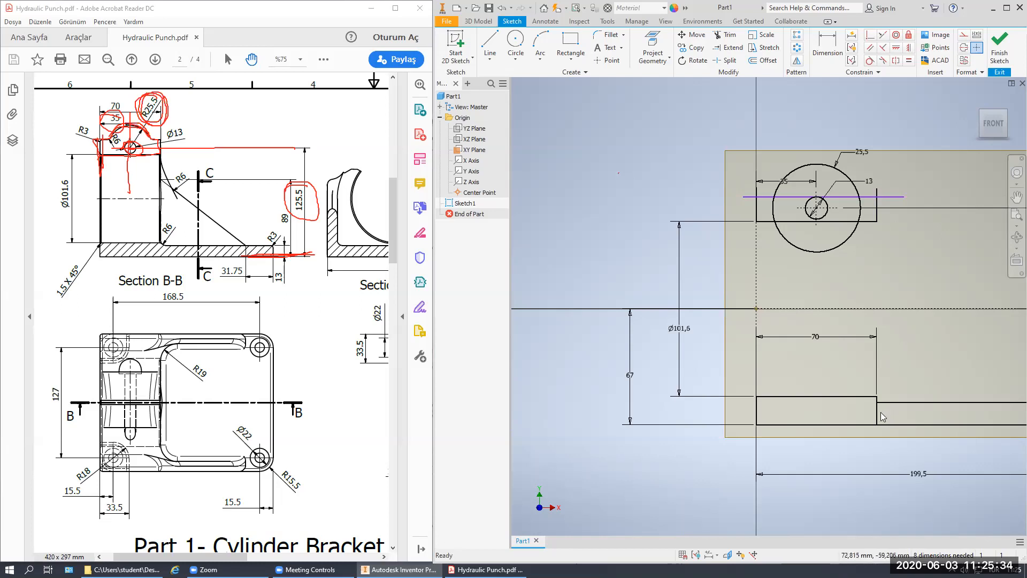
{"action": "key", "text": "Delete"}
{"action": "key", "text": "l"}
{"action": "left_click", "coordinate": [892, 256]}
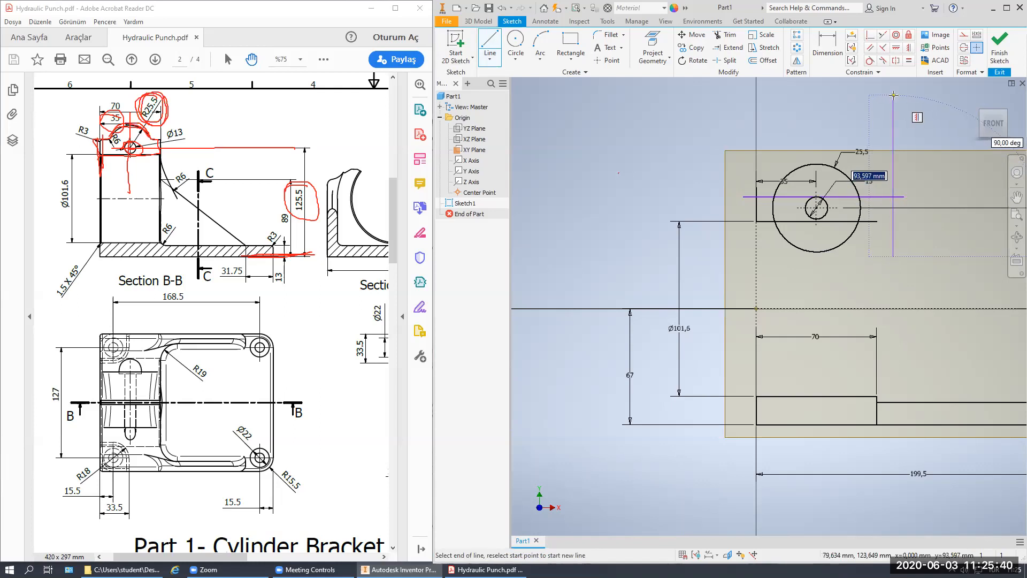
{"action": "key", "text": "Escape"}
{"action": "left_click", "coordinate": [871, 221]}
{"action": "key", "text": "Escape"}
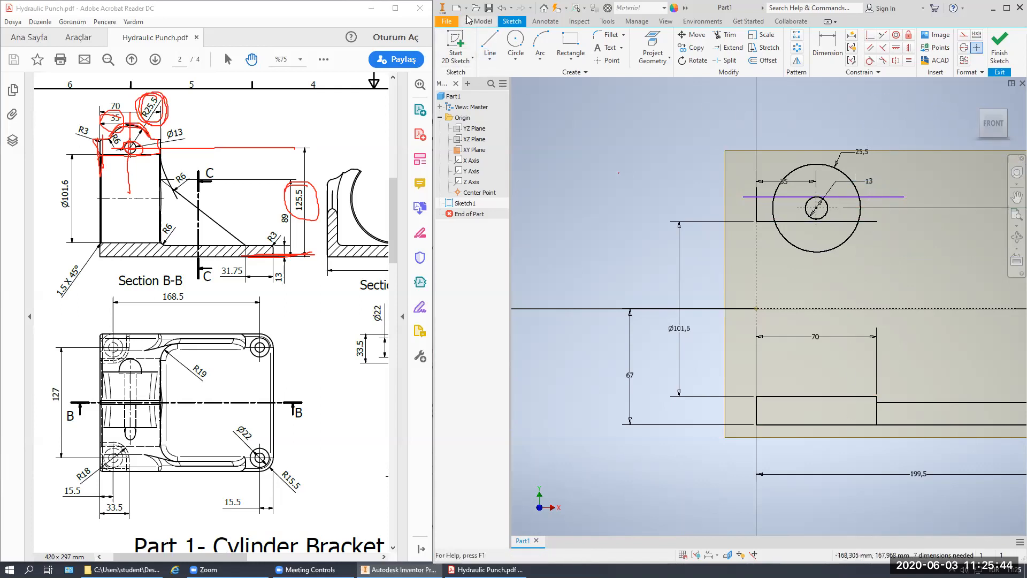
{"action": "left_click", "coordinate": [505, 8]}
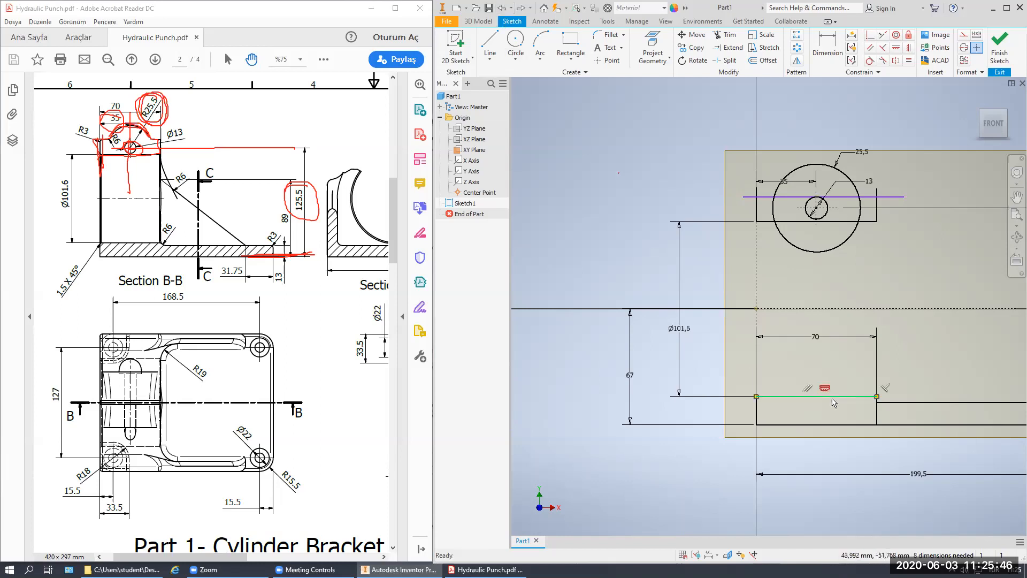
Step: Try to add a driven length dimension to the bore's upper edge line
{"action": "key", "text": "d"}
{"action": "left_click", "coordinate": [828, 221]}
{"action": "left_click", "coordinate": [833, 267]}
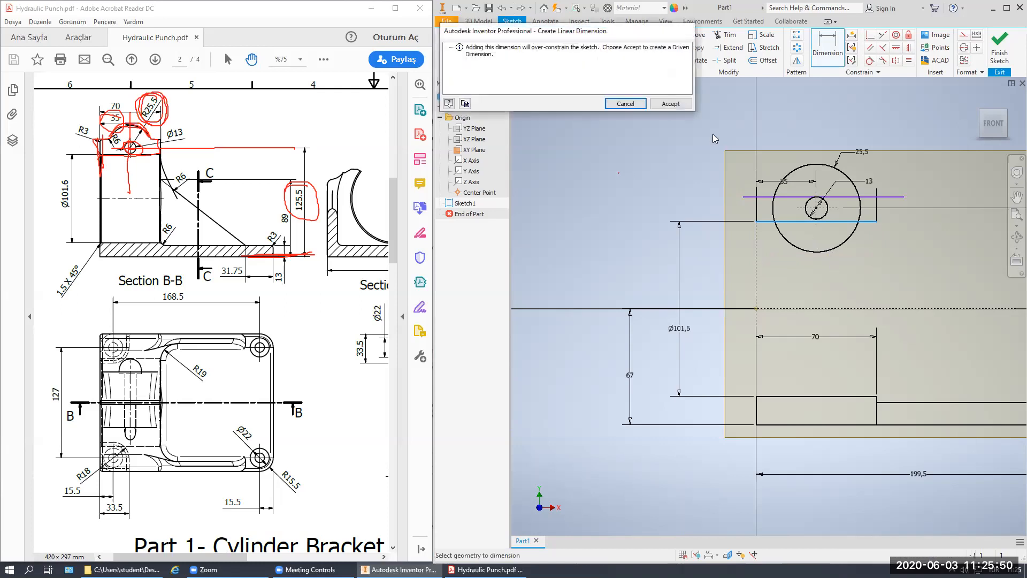
{"action": "left_click", "coordinate": [670, 105]}
{"action": "key", "text": "Escape"}
{"action": "left_click", "coordinate": [824, 265]}
{"action": "key", "text": "Delete"}
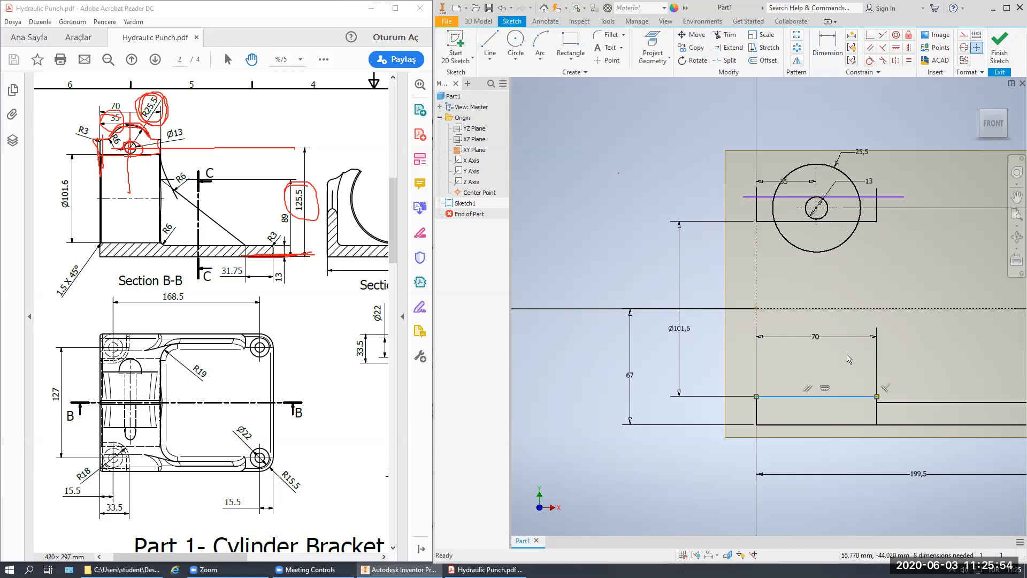
Step: Trim the overhanging ends around the lug's shoulders and the outer circle's portion below the new horizontal line
{"action": "left_click", "coordinate": [726, 35]}
{"action": "left_click", "coordinate": [891, 196]}
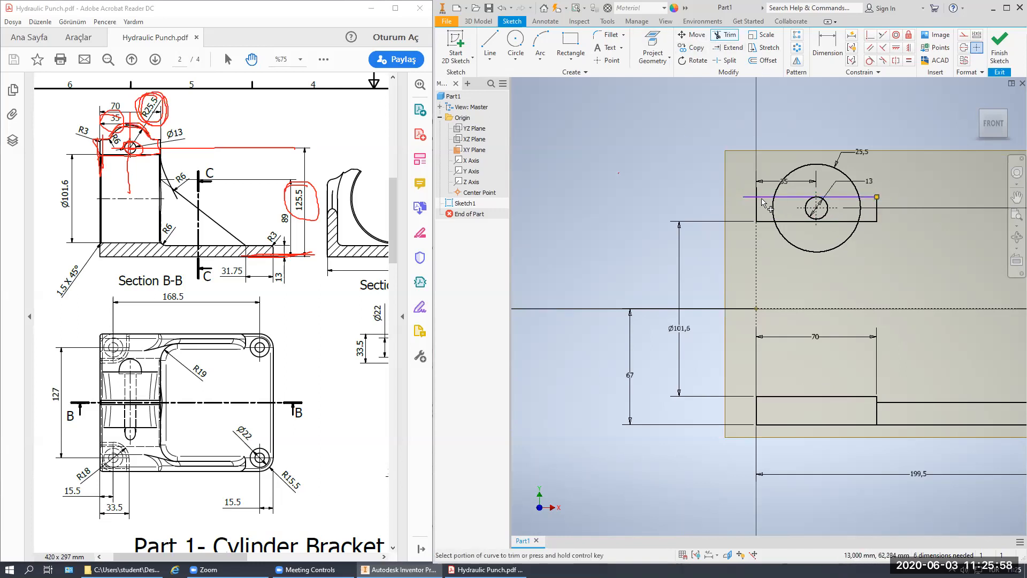
{"action": "left_click", "coordinate": [749, 197]}
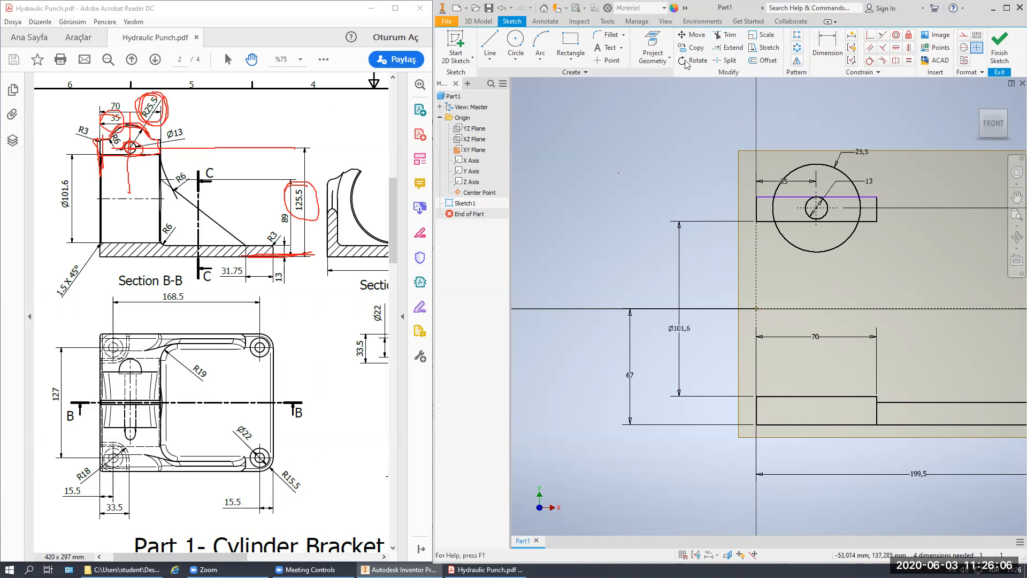
{"action": "left_click", "coordinate": [786, 241]}
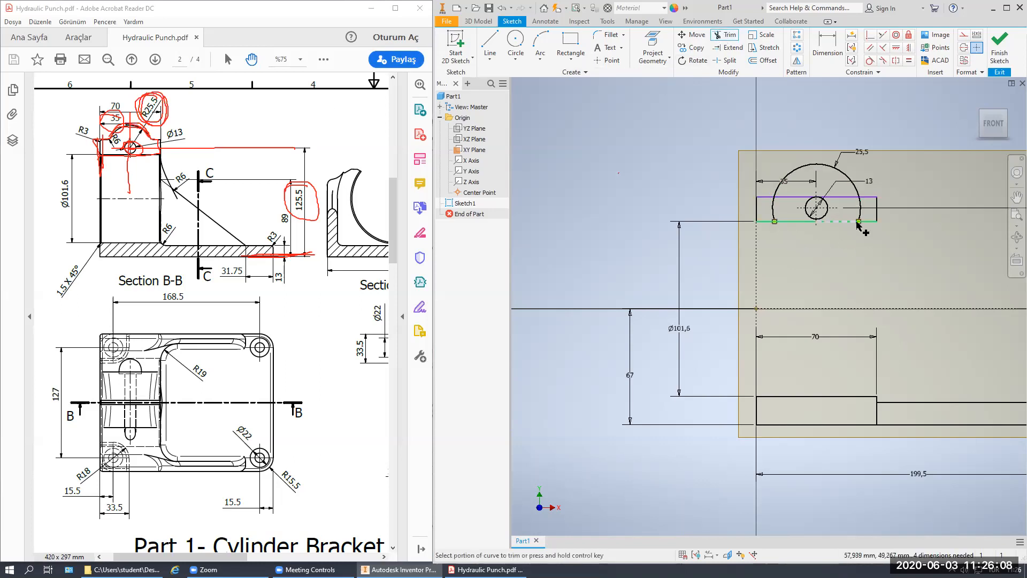
{"action": "left_click", "coordinate": [775, 222]}
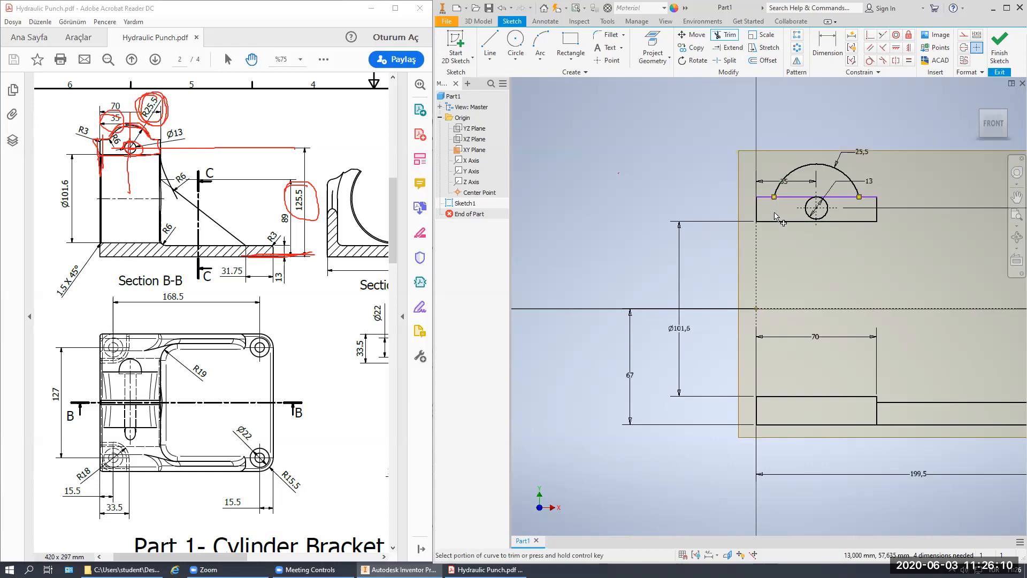
Step: Examine the Cylinder Bracket drawing's Section B-B, Section C-C and remaining views for the height of the lug's shoulders
{"action": "scroll", "coordinate": [845, 213], "scroll_direction": "up", "scroll_amount": 2}
{"action": "scroll", "coordinate": [843, 217], "scroll_direction": "down", "scroll_amount": 3}
{"action": "scroll", "coordinate": [844, 228], "scroll_direction": "down", "scroll_amount": 3}
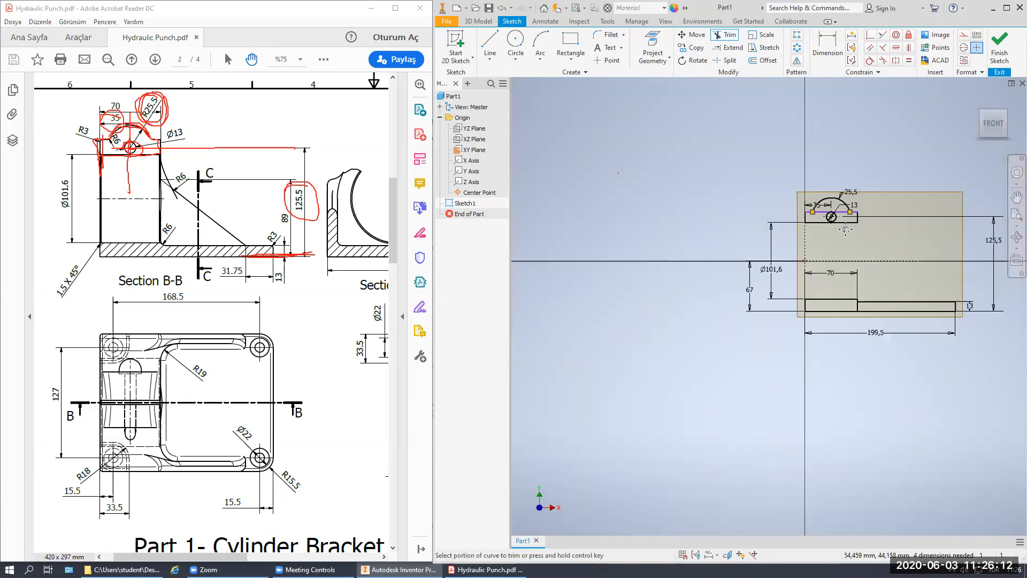
{"action": "middle_click_drag", "start_coordinate": [844, 230], "coordinate": [749, 75]}
{"action": "left_click_drag", "start_coordinate": [161, 242], "coordinate": [108, 215]}
{"action": "left_click_drag", "start_coordinate": [256, 317], "coordinate": [96, 309]}
{"action": "mouse_move", "coordinate": [213, 325]}
{"action": "left_mouse_down"}
{"action": "mouse_move", "coordinate": [195, 323]}
{"action": "mouse_move", "coordinate": [262, 326]}
{"action": "mouse_move", "coordinate": [32, 340]}
{"action": "mouse_move", "coordinate": [25, 351]}
{"action": "left_mouse_up"}
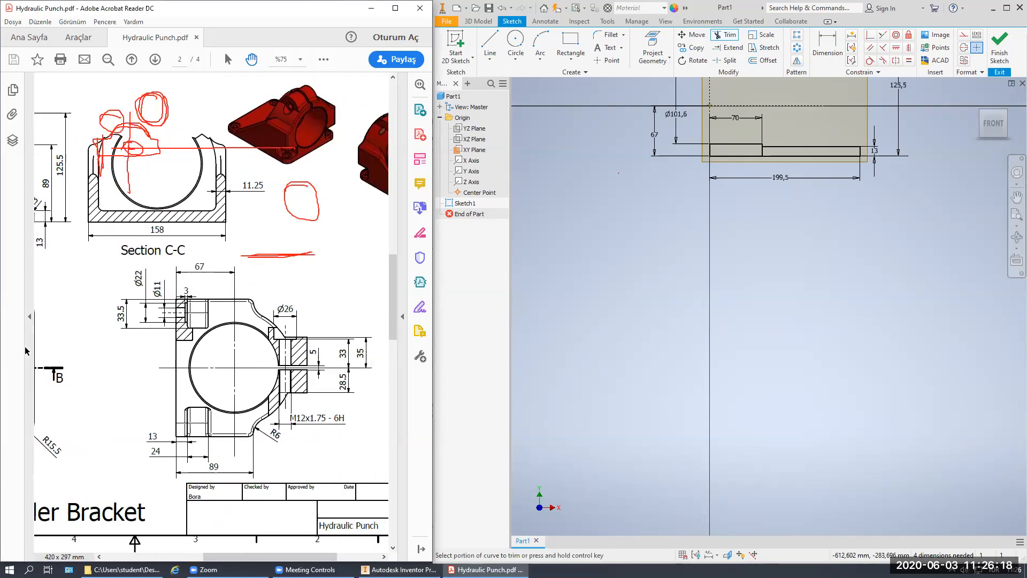
{"action": "left_click_drag", "start_coordinate": [252, 366], "coordinate": [461, 393]}
{"action": "left_click_drag", "start_coordinate": [61, 336], "coordinate": [31, 347]}
{"action": "left_click_drag", "start_coordinate": [151, 347], "coordinate": [18, 292]}
{"action": "left_click_drag", "start_coordinate": [114, 321], "coordinate": [274, 322]}
{"action": "left_click_drag", "start_coordinate": [174, 319], "coordinate": [181, 344]}
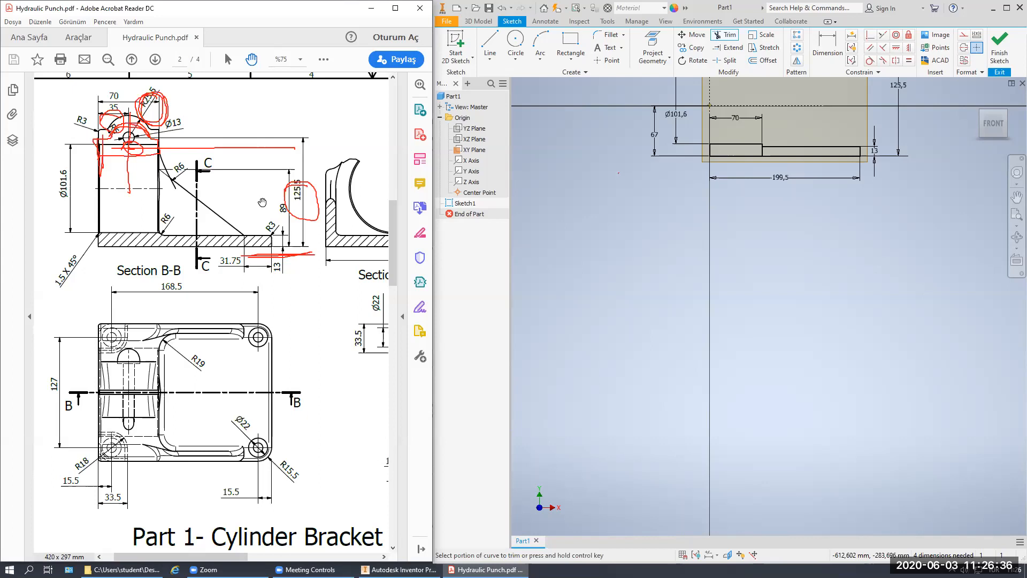
{"action": "left_click_drag", "start_coordinate": [203, 239], "coordinate": [229, 251]}
{"action": "key", "text": "Escape"}
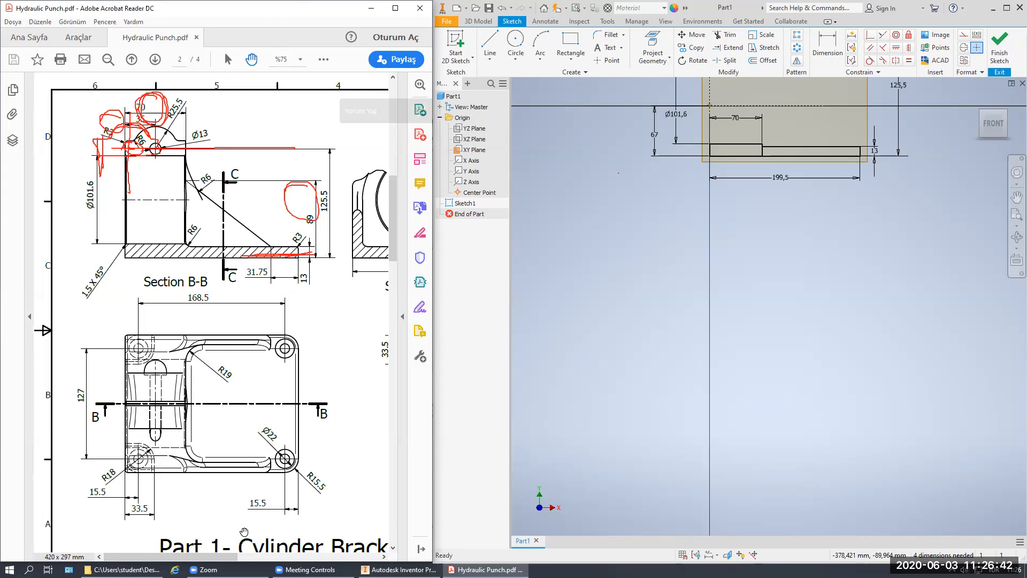
{"action": "left_click_drag", "start_coordinate": [251, 307], "coordinate": [240, 307]}
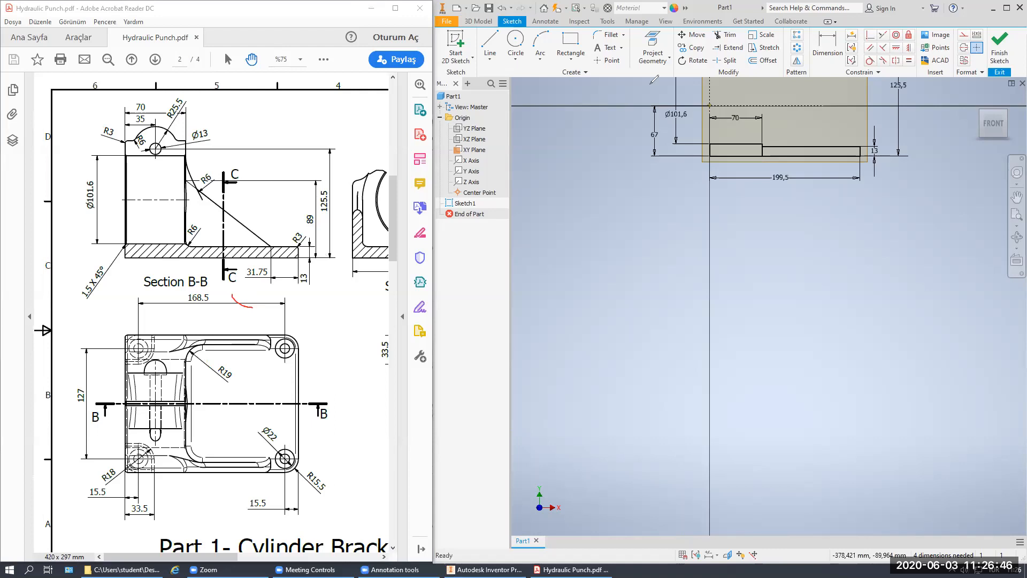
{"action": "left_click", "coordinate": [394, 183]}
{"action": "left_click_drag", "start_coordinate": [265, 242], "coordinate": [90, 163]}
{"action": "left_click_drag", "start_coordinate": [237, 253], "coordinate": [337, 267]}
{"action": "left_click_drag", "start_coordinate": [212, 279], "coordinate": [154, 318]}
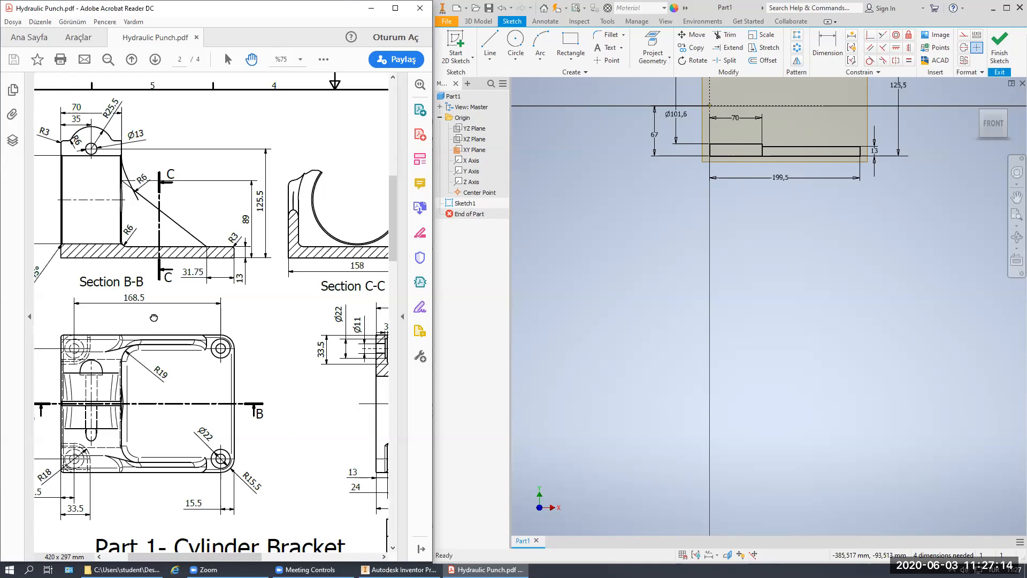
{"action": "left_click_drag", "start_coordinate": [154, 317], "coordinate": [215, 282]}
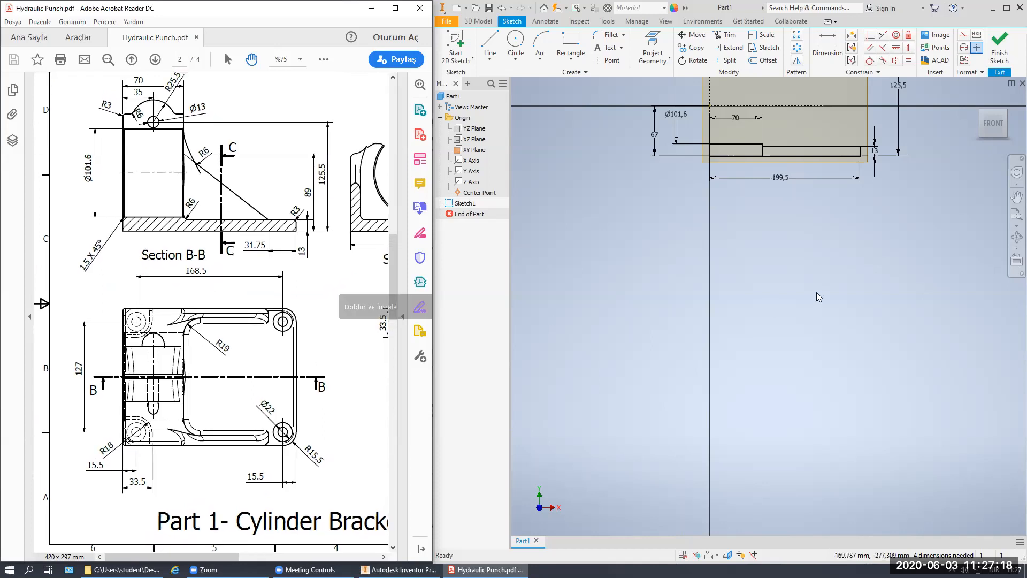
Step: Dimension the distance between the lug's shoulder line and the bore's upper edge line as 15 mm
{"action": "scroll", "coordinate": [781, 287], "scroll_direction": "down", "scroll_amount": 5}
{"action": "scroll", "coordinate": [776, 284], "scroll_direction": "up", "scroll_amount": 10}
{"action": "mouse_move", "coordinate": [737, 249]}
{"action": "middle_mouse_down"}
{"action": "mouse_move", "coordinate": [814, 278]}
{"action": "mouse_move", "coordinate": [896, 286]}
{"action": "middle_mouse_up"}
{"action": "key", "text": "d"}
{"action": "left_click", "coordinate": [703, 241]}
{"action": "left_click", "coordinate": [705, 289]}
{"action": "left_click", "coordinate": [595, 262]}
{"action": "type", "text": "15"}
{"action": "key", "text": "Return"}
{"action": "key", "text": "Escape"}
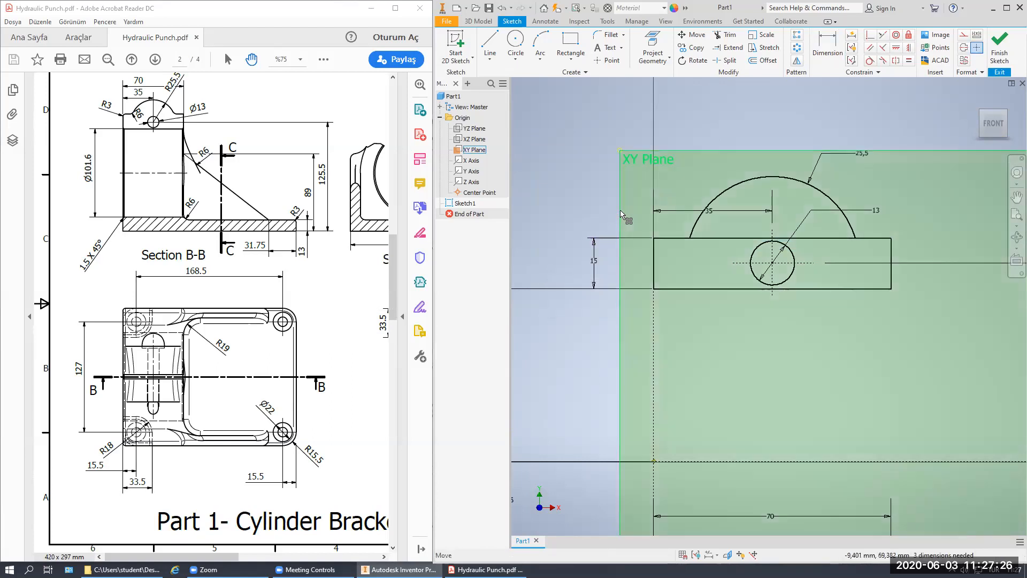
Step: Trim the middle of the shoulder line under the arc, keeping only the short segments on each side
{"action": "key", "text": "x"}
{"action": "left_click", "coordinate": [712, 237]}
{"action": "left_click", "coordinate": [792, 238]}
{"action": "key", "text": "Escape"}
Step: Dimension the left shoulder segment 15 mm above the bore's upper edge line
{"action": "key", "text": "d"}
{"action": "left_click", "coordinate": [684, 289]}
{"action": "left_click", "coordinate": [583, 266]}
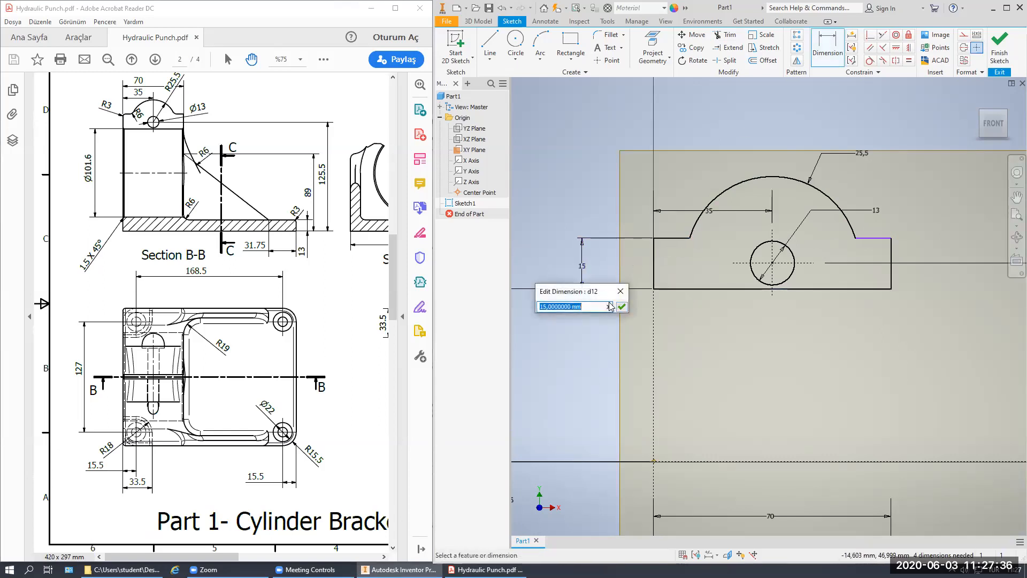
{"action": "left_click", "coordinate": [622, 306]}
{"action": "key", "text": "Escape"}
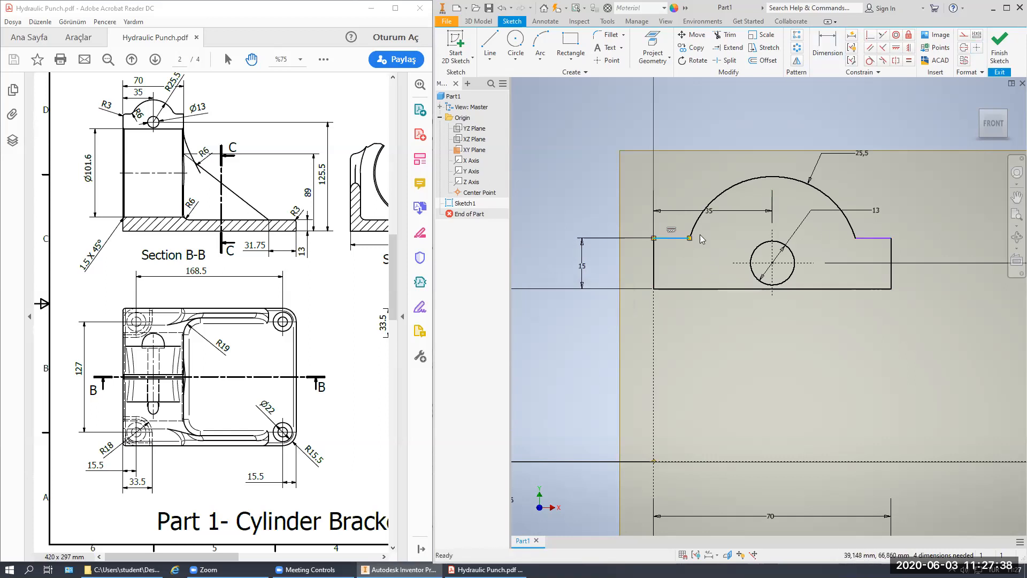
{"action": "key", "text": "Escape"}
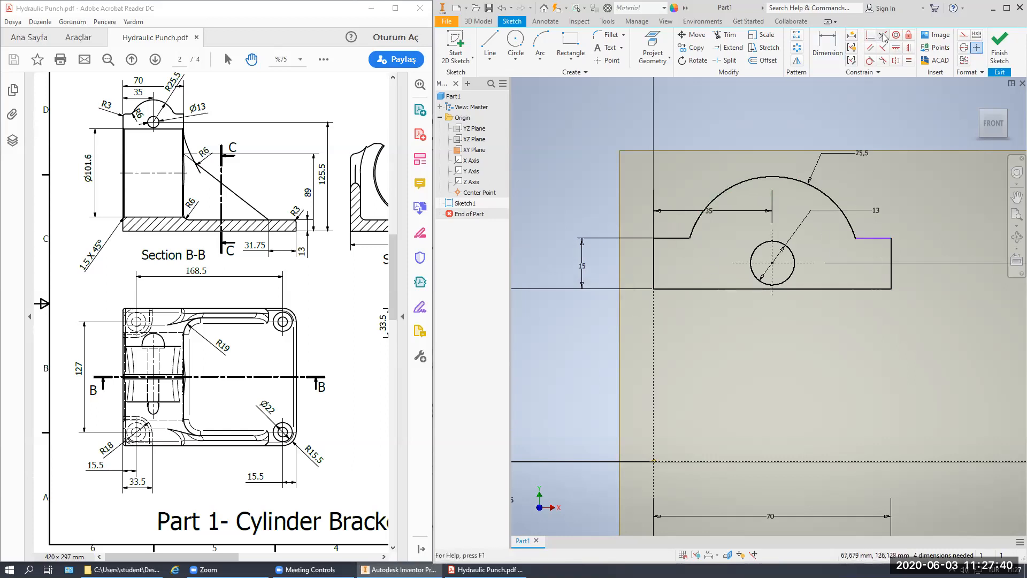
Step: Apply a collinear constraint between the lug's left and right shoulder segments
{"action": "left_click", "coordinate": [883, 36]}
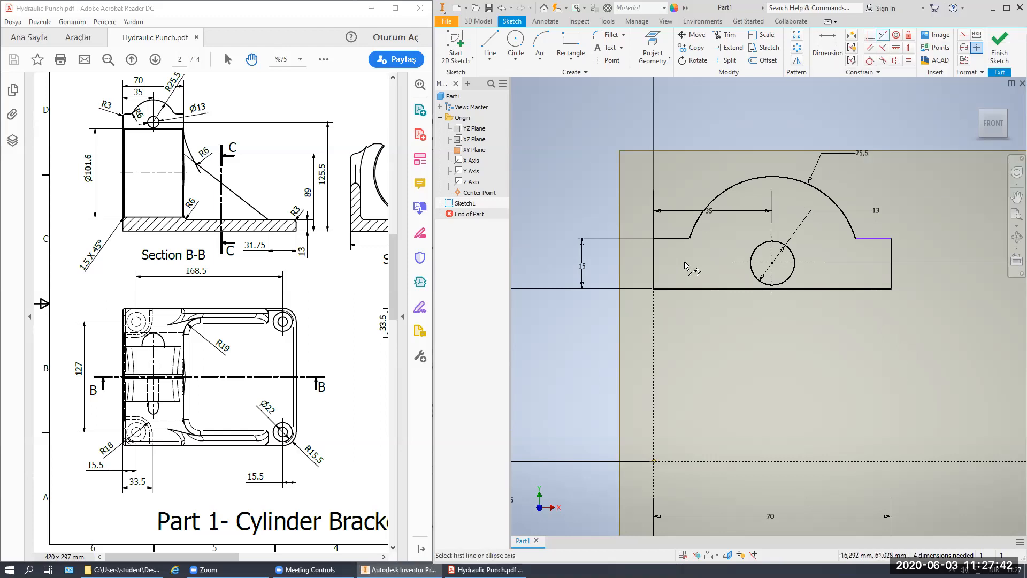
{"action": "left_click", "coordinate": [671, 240]}
{"action": "left_click", "coordinate": [870, 239]}
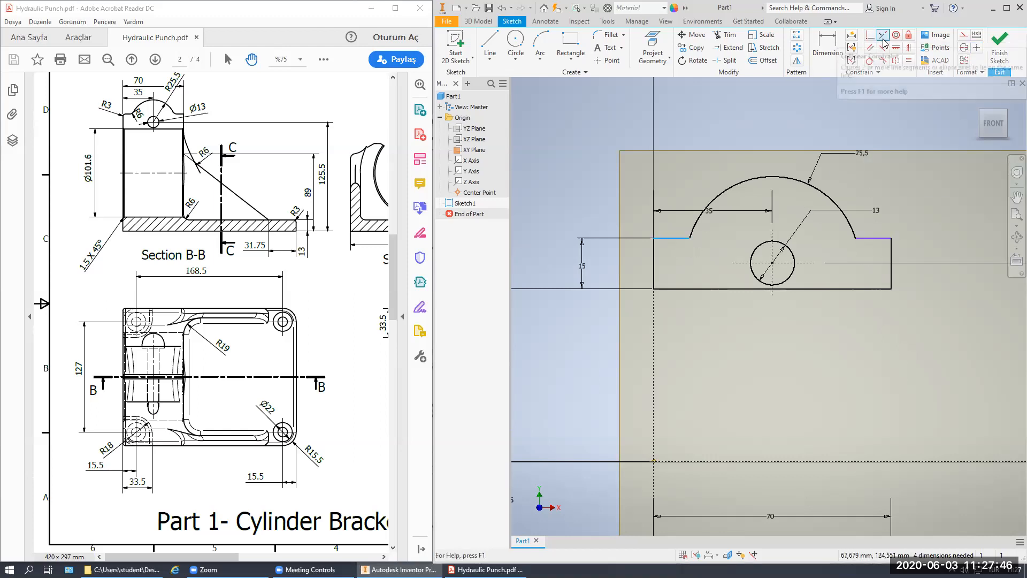
{"action": "left_click", "coordinate": [672, 239]}
{"action": "left_click", "coordinate": [866, 239]}
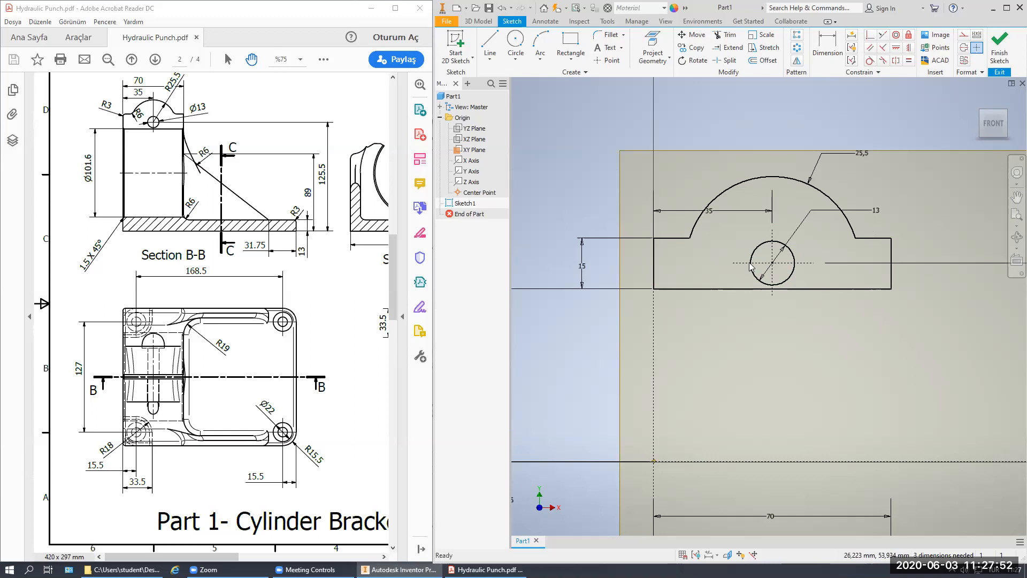
Step: Compare the whole sketch with the drawing's Section B-B and the plan view below it
{"action": "scroll", "coordinate": [751, 266], "scroll_direction": "down", "scroll_amount": 4}
{"action": "middle_click_drag", "start_coordinate": [797, 298], "coordinate": [763, 293]}
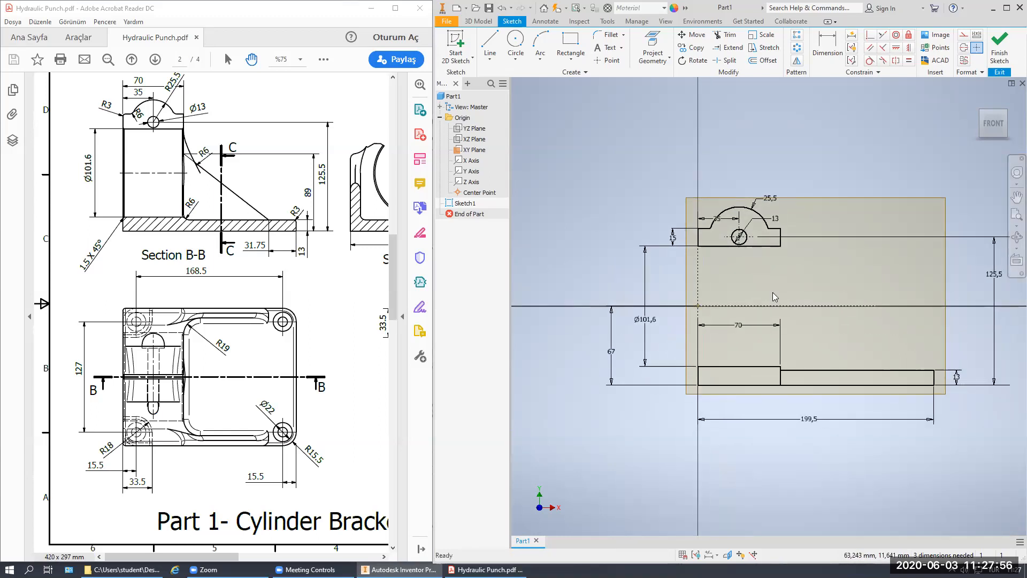
{"action": "mouse_move", "coordinate": [382, 372]}
{"action": "left_mouse_down"}
{"action": "mouse_move", "coordinate": [132, 359]}
{"action": "mouse_move", "coordinate": [267, 369]}
{"action": "left_mouse_up"}
{"action": "mouse_move", "coordinate": [204, 392]}
{"action": "left_mouse_down"}
{"action": "mouse_move", "coordinate": [231, 394]}
{"action": "mouse_move", "coordinate": [123, 395]}
{"action": "mouse_move", "coordinate": [165, 385]}
{"action": "mouse_move", "coordinate": [130, 384]}
{"action": "mouse_move", "coordinate": [254, 385]}
{"action": "left_mouse_up"}
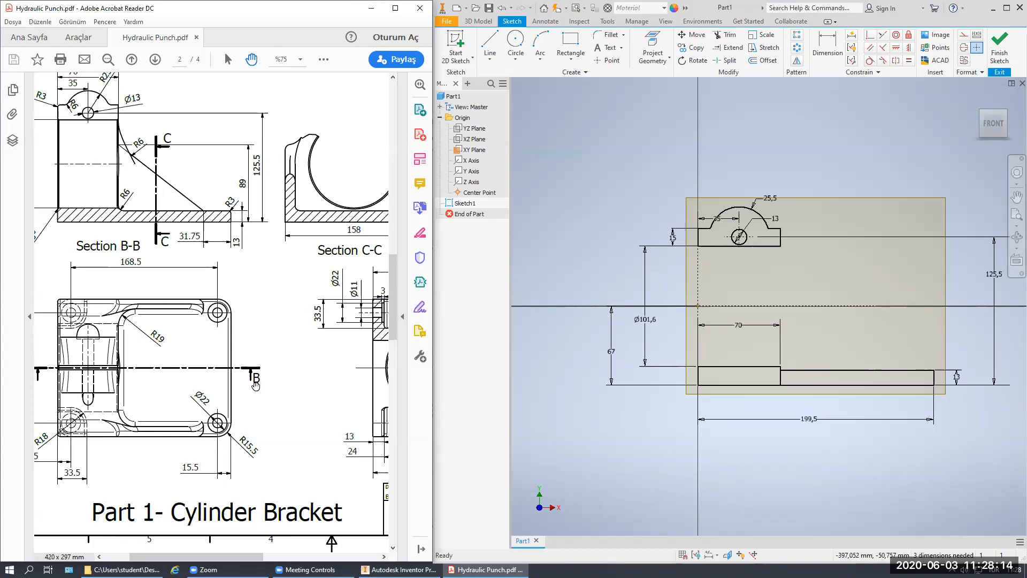
{"action": "left_click_drag", "start_coordinate": [82, 146], "coordinate": [145, 179]}
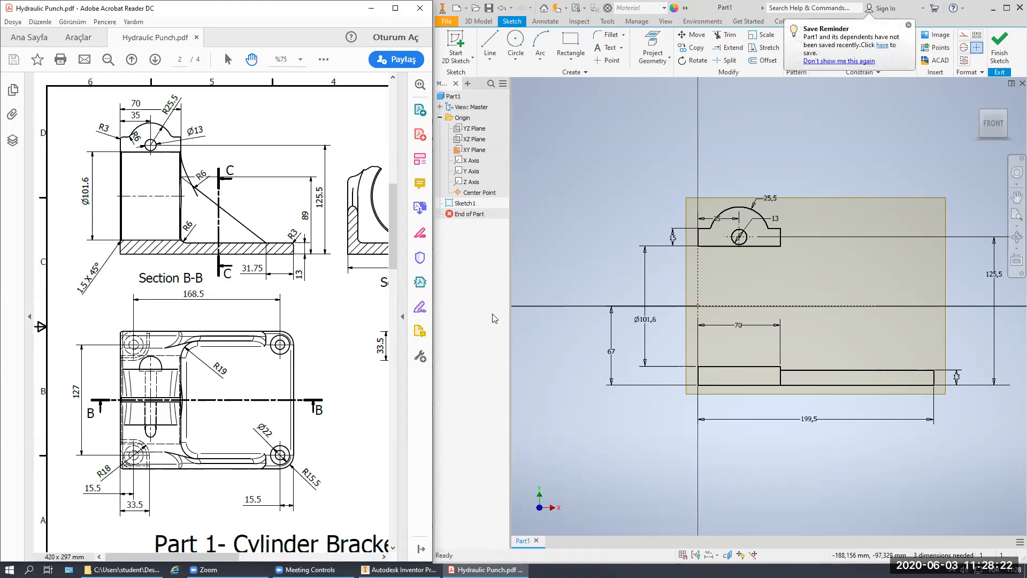
Step: Leave the sketch and save the part as "Part1- Cylinder Bracket" in the Hydraulic Punch folder on the desktop
{"action": "key", "text": "ctrl+s"}
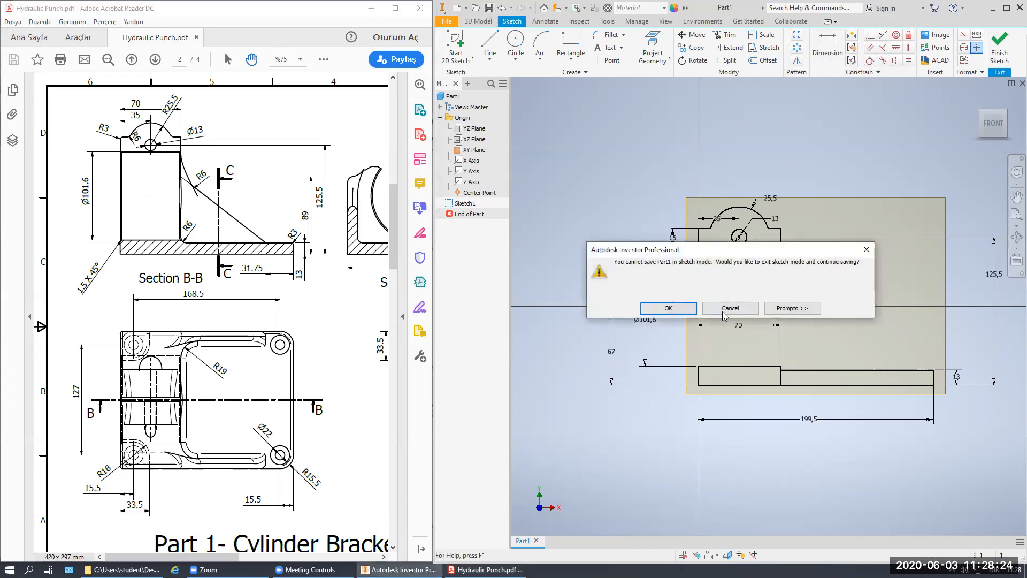
{"action": "left_click", "coordinate": [681, 311]}
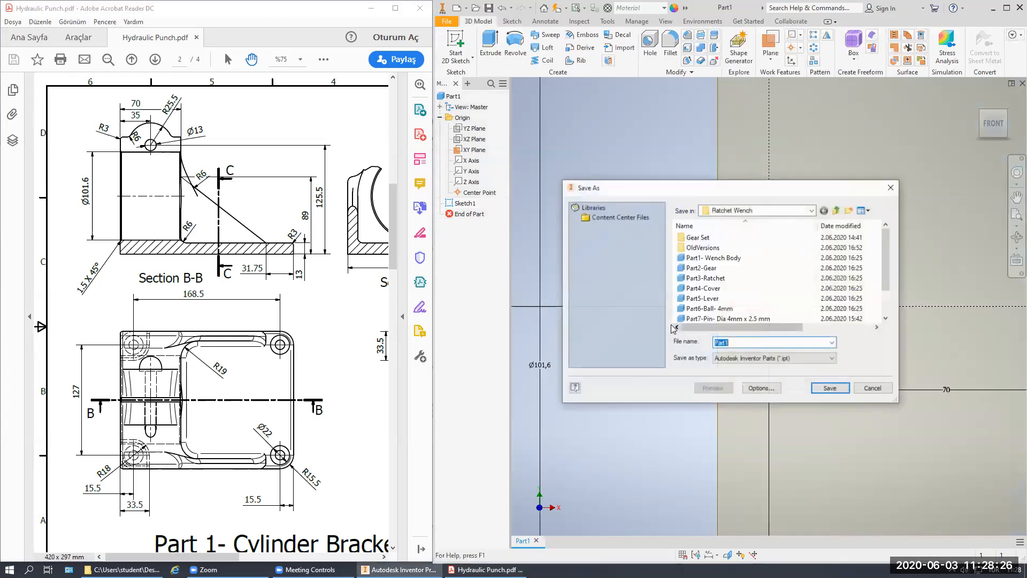
{"action": "left_click", "coordinate": [836, 210]}
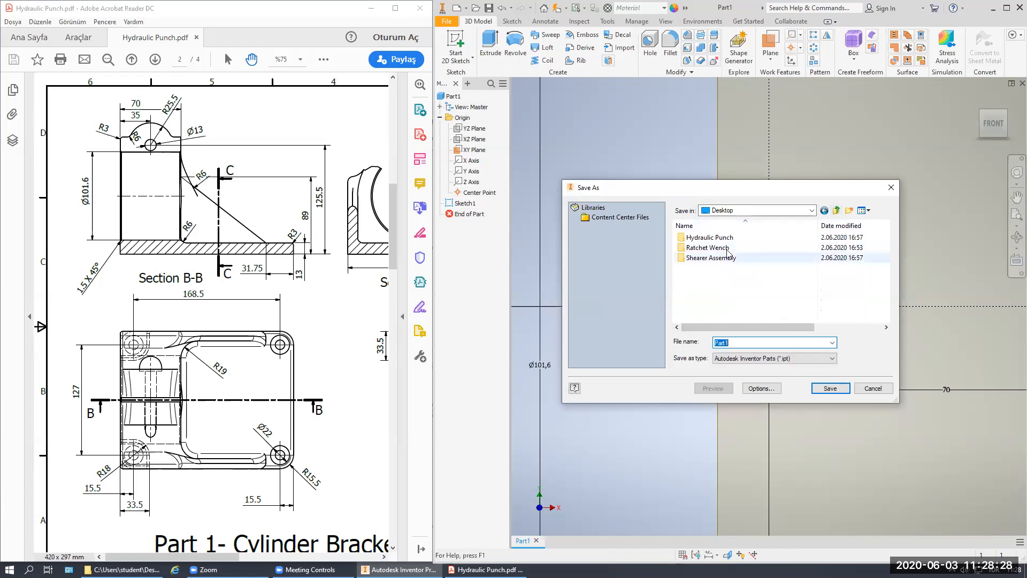
{"action": "double_click", "coordinate": [710, 236]}
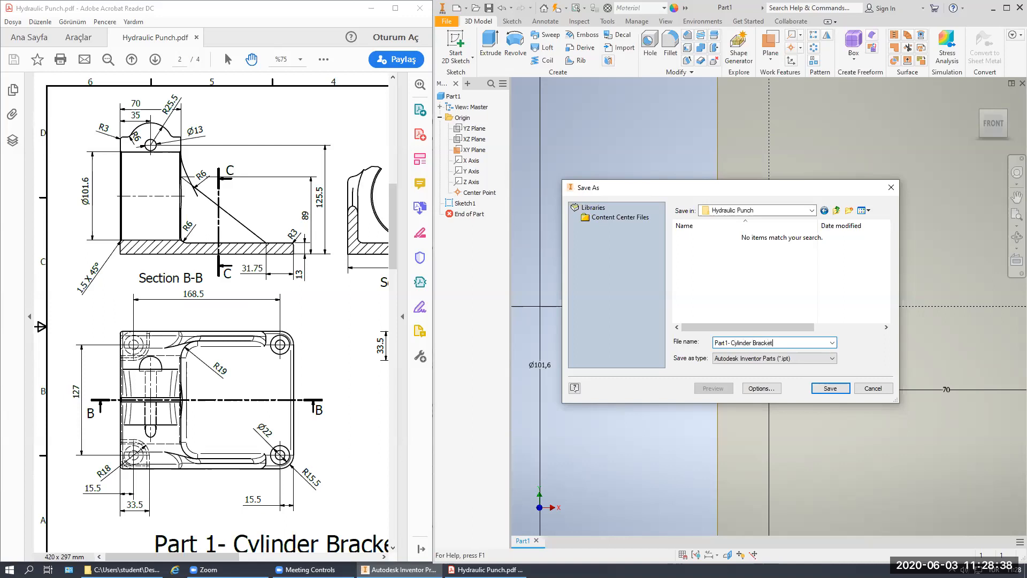
{"action": "key", "text": "Return"}
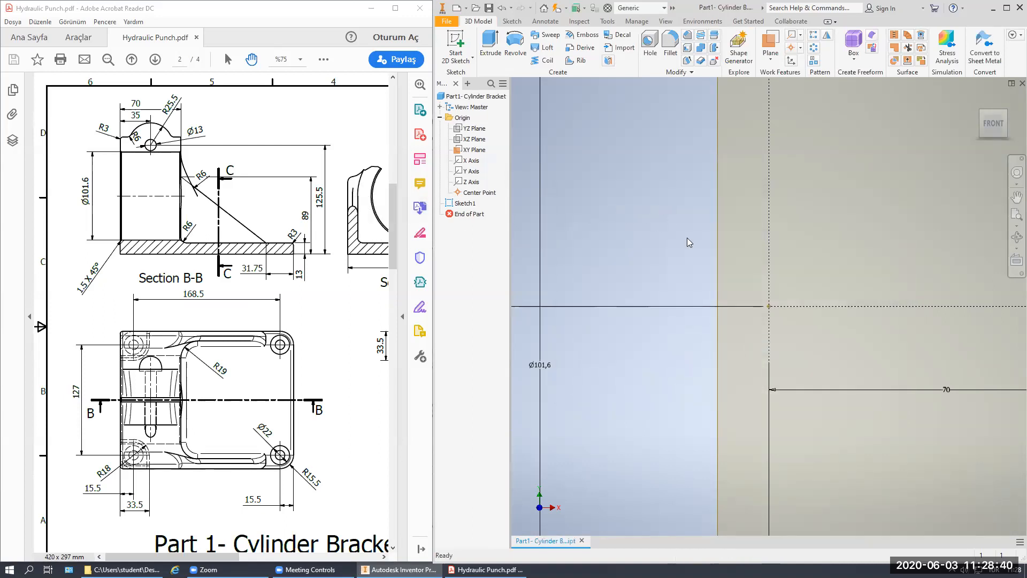
Step: Reopen the section sketch and draw two vertical lines joining the lug's lower corners to the 70 mm wide base block
{"action": "scroll", "coordinate": [687, 243], "scroll_direction": "up", "scroll_amount": 6}
{"action": "middle_click_drag", "start_coordinate": [749, 283], "coordinate": [649, 268]}
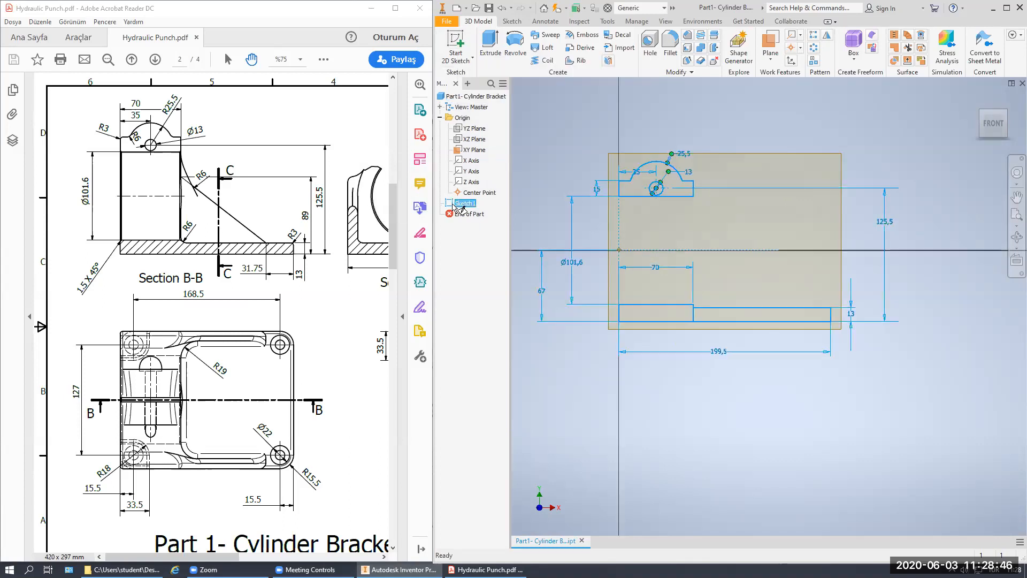
{"action": "double_click", "coordinate": [458, 203]}
{"action": "left_click", "coordinate": [489, 46]}
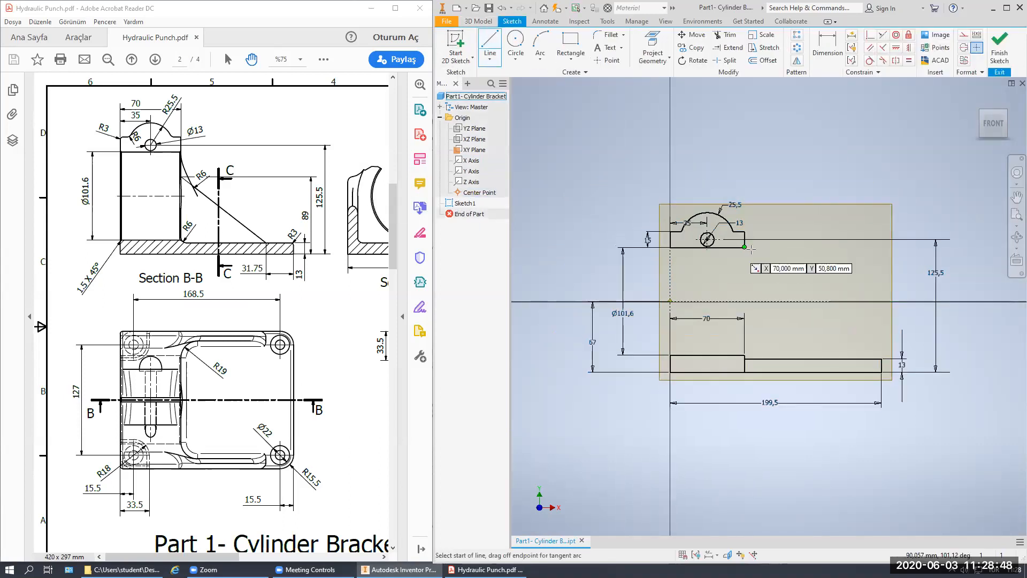
{"action": "left_click", "coordinate": [743, 247]}
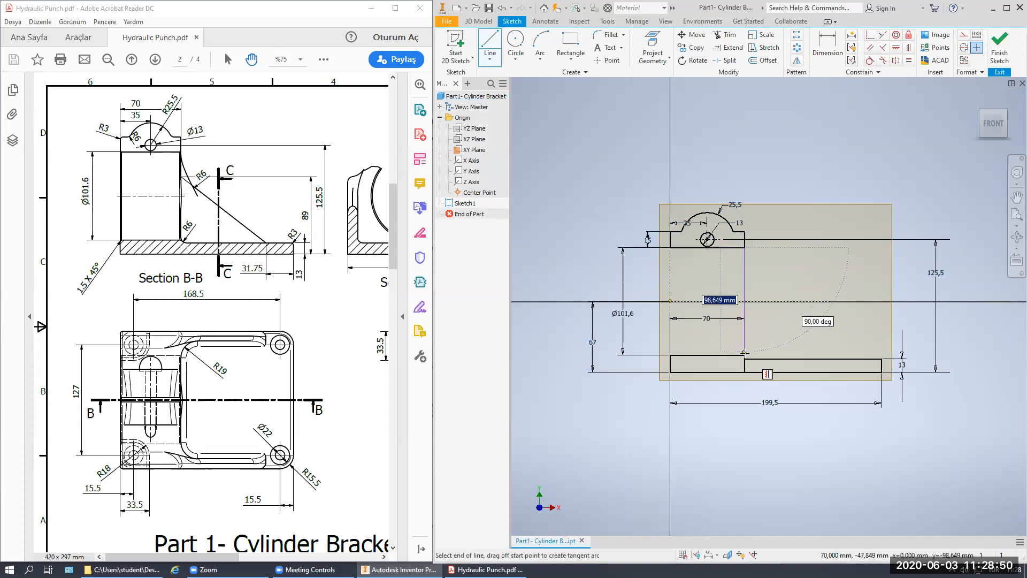
{"action": "left_click", "coordinate": [739, 358]}
{"action": "key", "text": "Escape"}
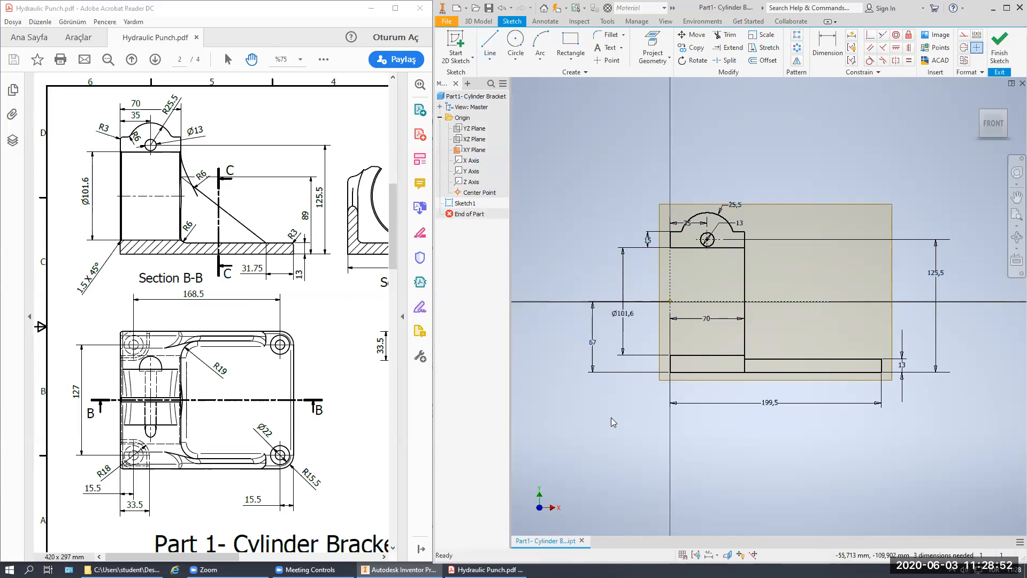
{"action": "left_click", "coordinate": [489, 45]}
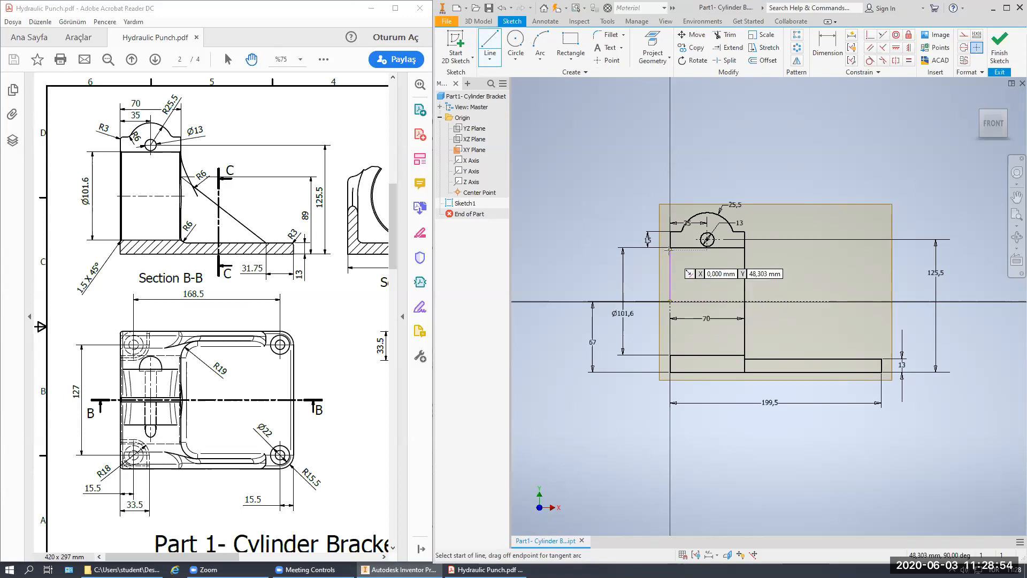
{"action": "left_click", "coordinate": [670, 307]}
{"action": "key", "text": "Escape"}
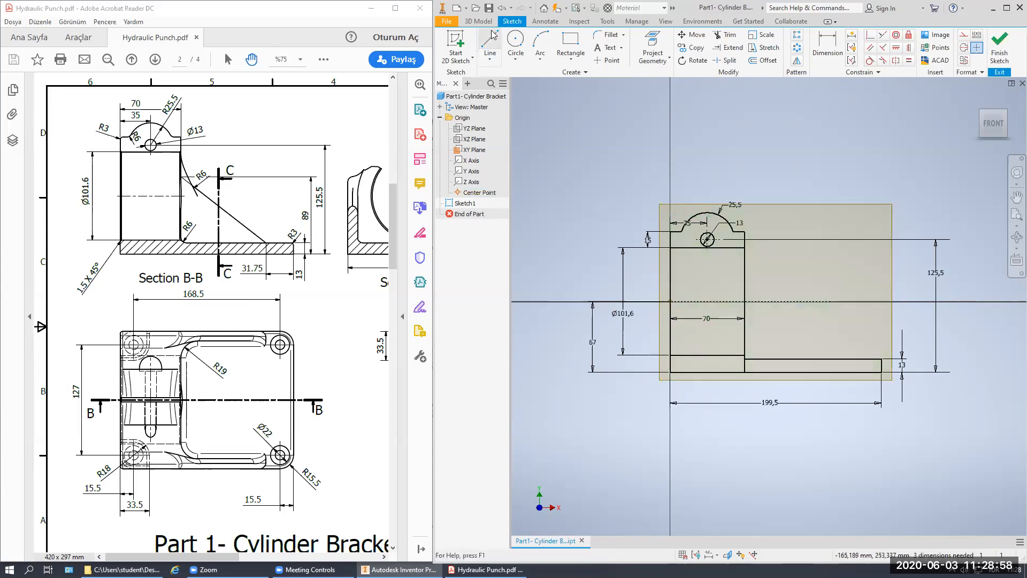
Step: Sketch the rib's sloping line at about 35°, from just inside the 70 mm block's right edge down into the base plate's far end
{"action": "left_click", "coordinate": [490, 43]}
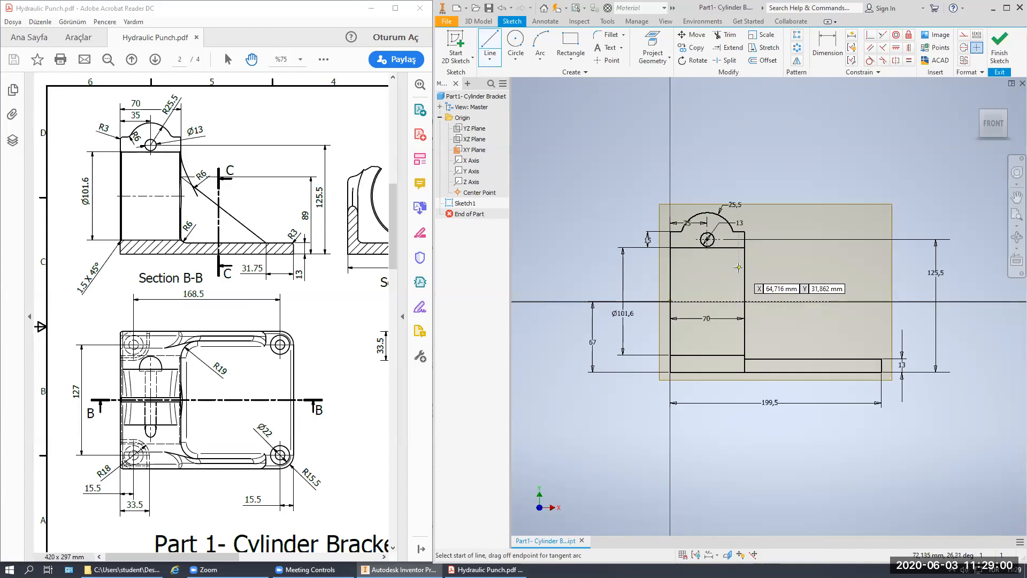
{"action": "left_click", "coordinate": [739, 271]}
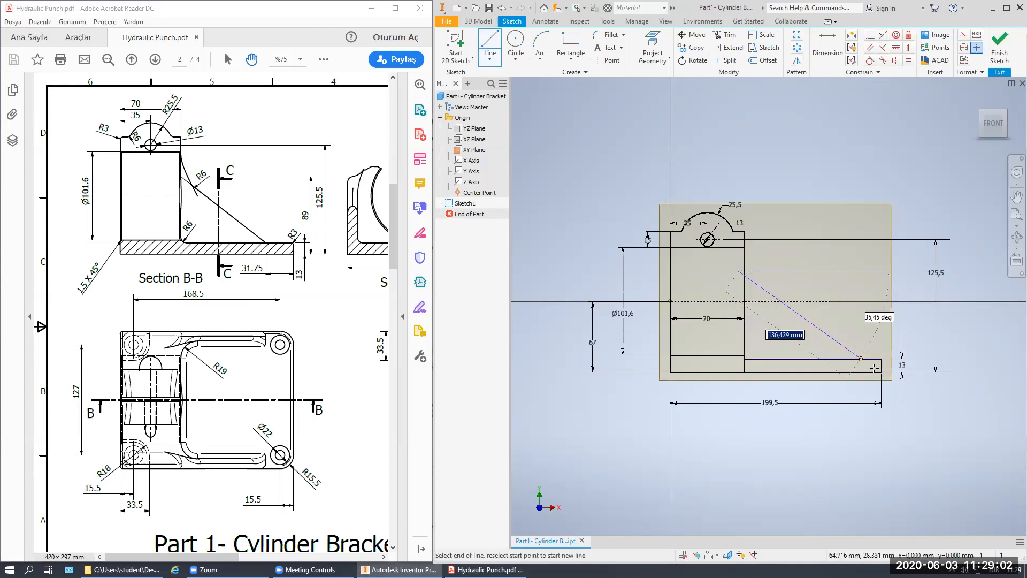
{"action": "left_click", "coordinate": [866, 365]}
{"action": "key", "text": "Escape"}
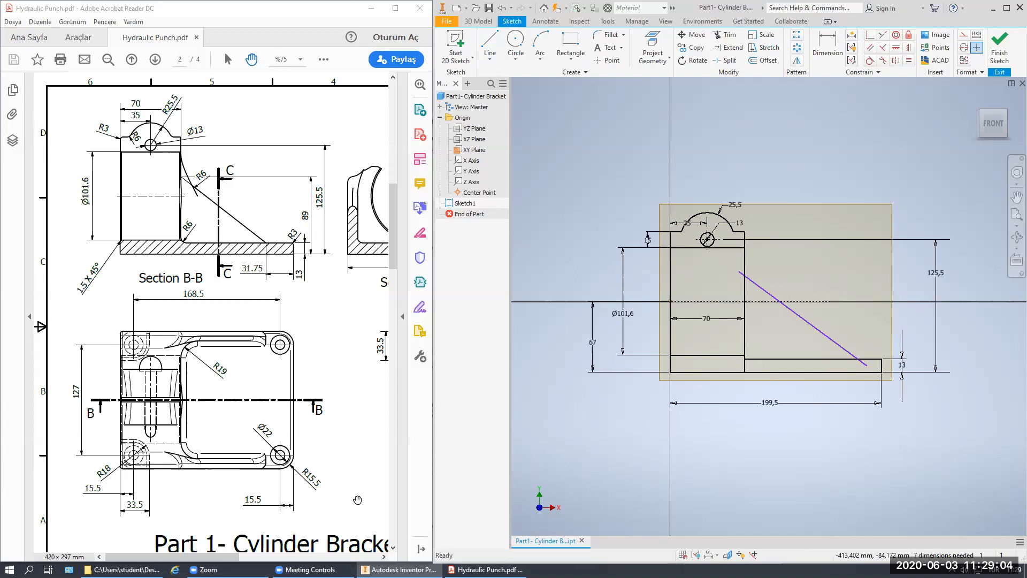
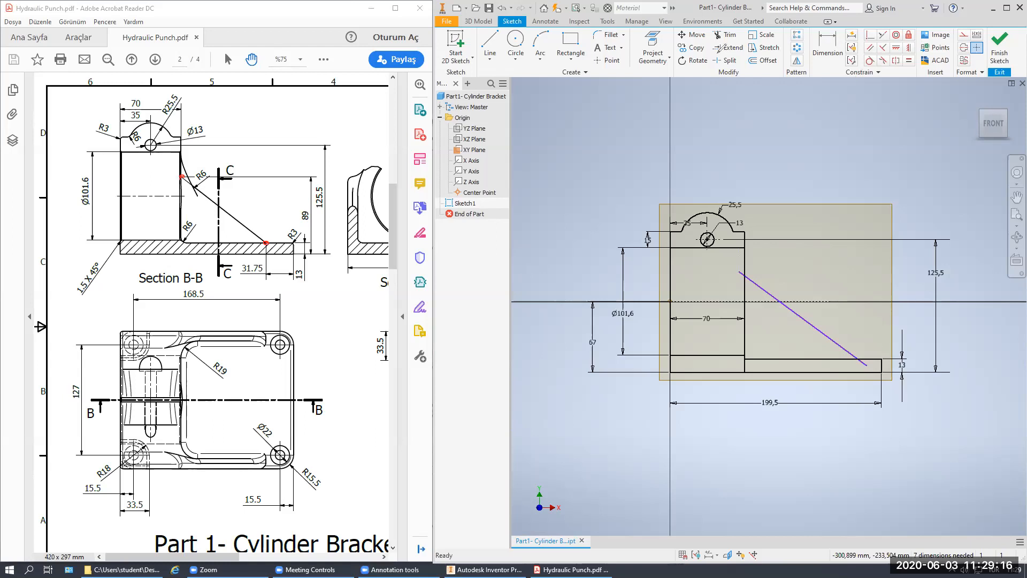
Step: Trim both overhanging ends of the sloping rib line at the 70 mm block's side and the base plate's upper edge
{"action": "left_click", "coordinate": [717, 53]}
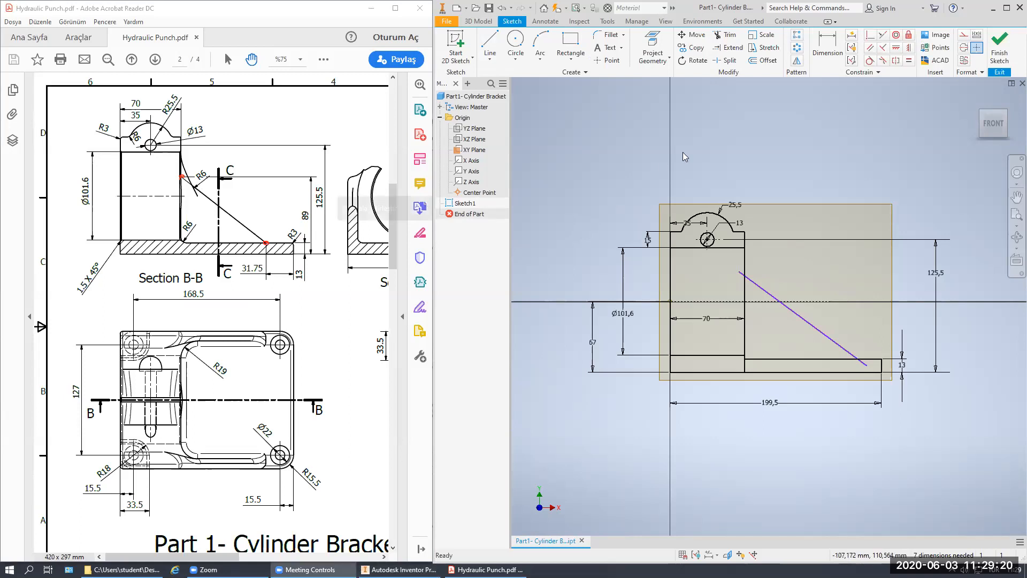
{"action": "key", "text": "d"}
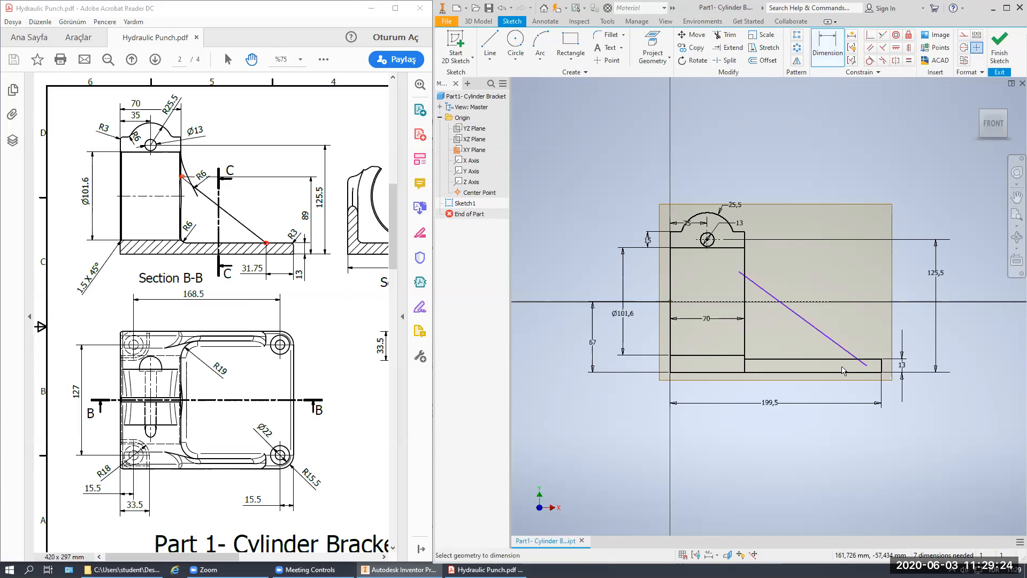
{"action": "key", "text": "x"}
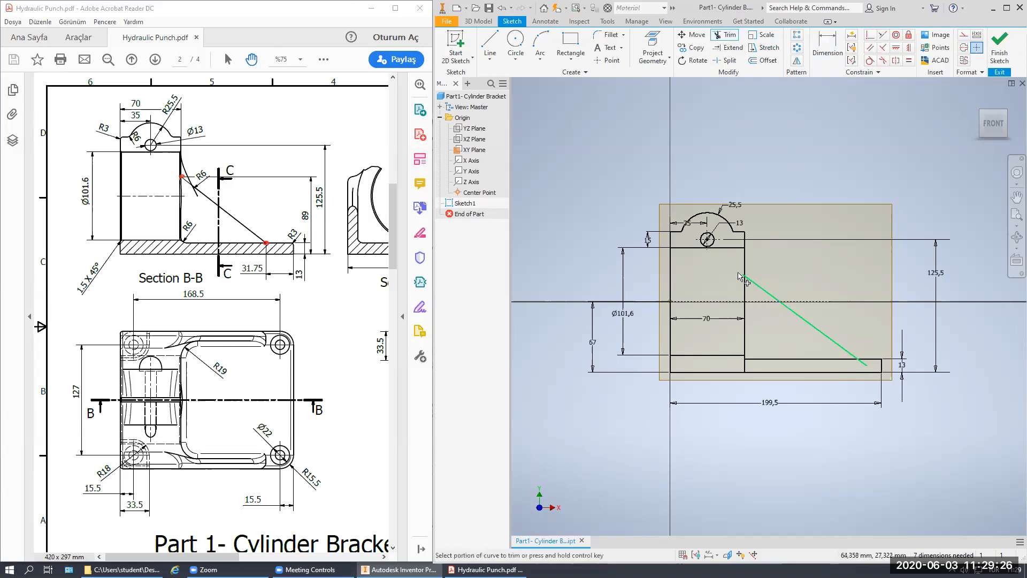
{"action": "left_click", "coordinate": [861, 365]}
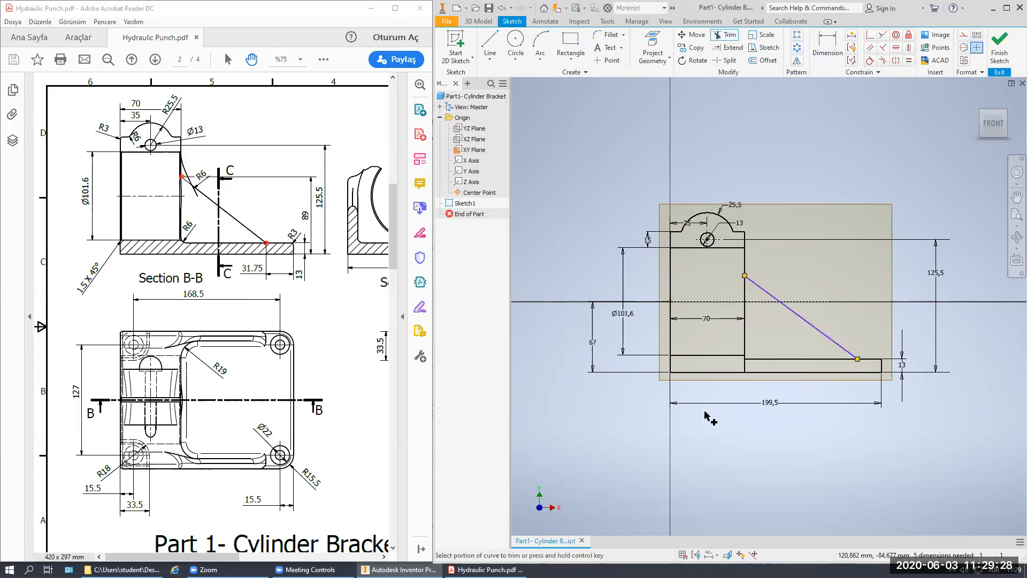
{"action": "key", "text": "Escape"}
Step: Dimension the height of the rib line's upper end above the base plate's underside as 89 mm
{"action": "left_click", "coordinate": [827, 50]}
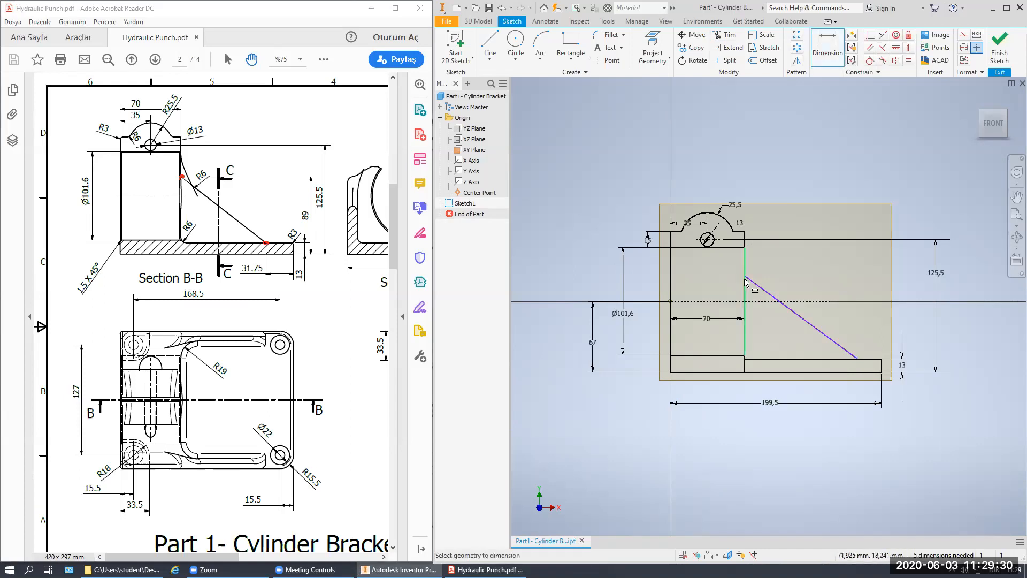
{"action": "left_click", "coordinate": [760, 373]}
{"action": "left_click", "coordinate": [745, 276]}
{"action": "left_click", "coordinate": [918, 320]}
{"action": "type", "text": "89"}
{"action": "key", "text": "Return"}
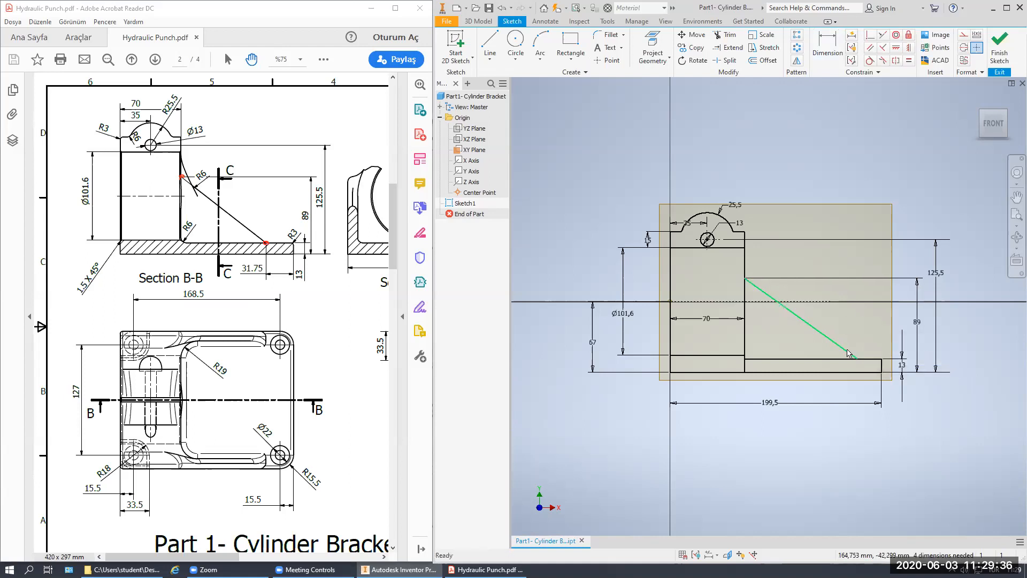
Step: Dimension the horizontal distance from the rib line's lower end to the base plate's far end as 31.75 mm
{"action": "left_click", "coordinate": [877, 367]}
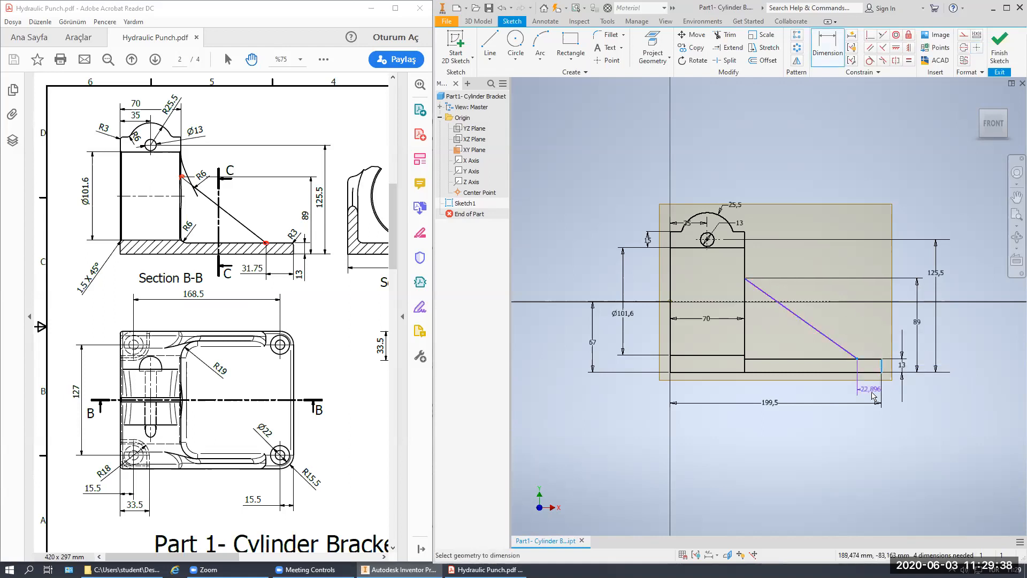
{"action": "left_click", "coordinate": [871, 394]}
{"action": "type", "text": "3"}
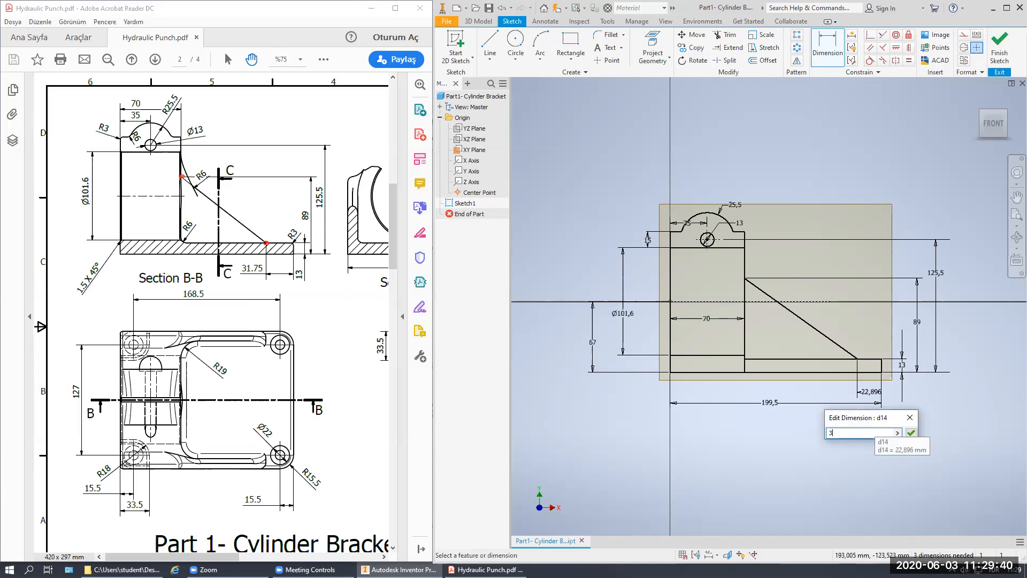
{"action": "type", "text": "1.75"}
{"action": "key", "text": "Return"}
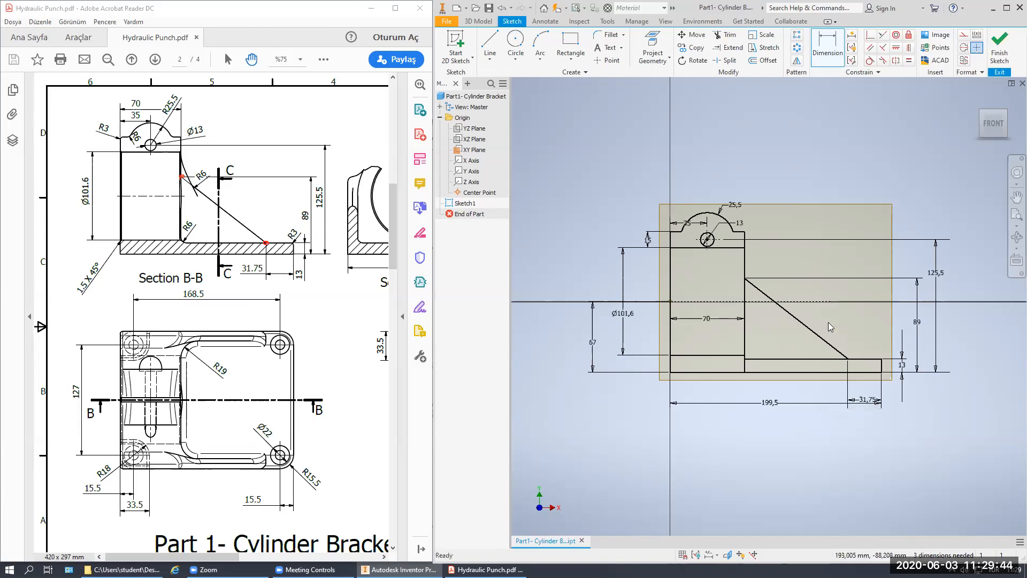
{"action": "key", "text": "Escape"}
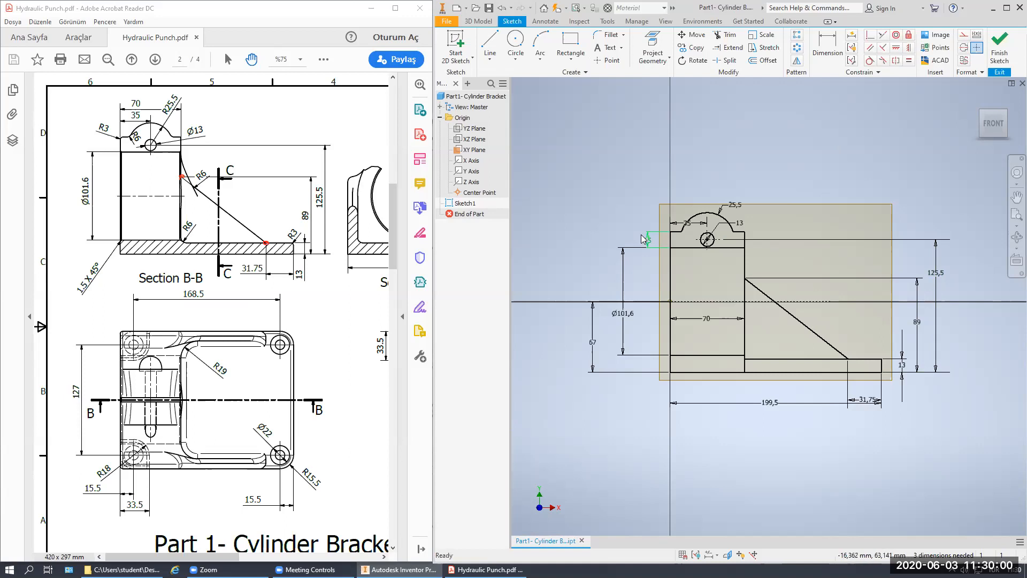
Step: Check Section C-C and the pictorial views on the drawing, and finish the section sketch
{"action": "left_click_drag", "start_coordinate": [269, 221], "coordinate": [274, 225]}
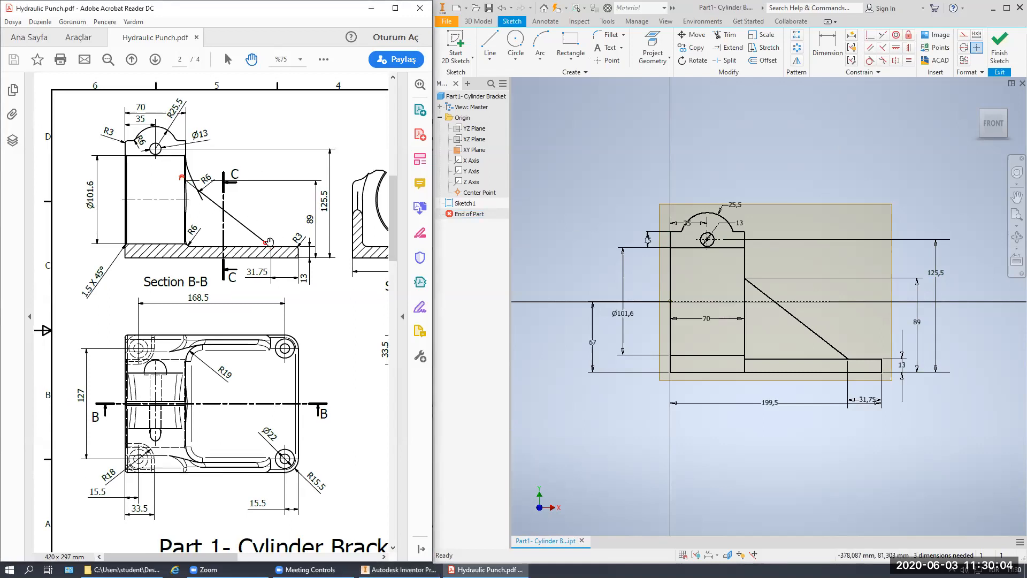
{"action": "left_click_drag", "start_coordinate": [271, 336], "coordinate": [152, 342]}
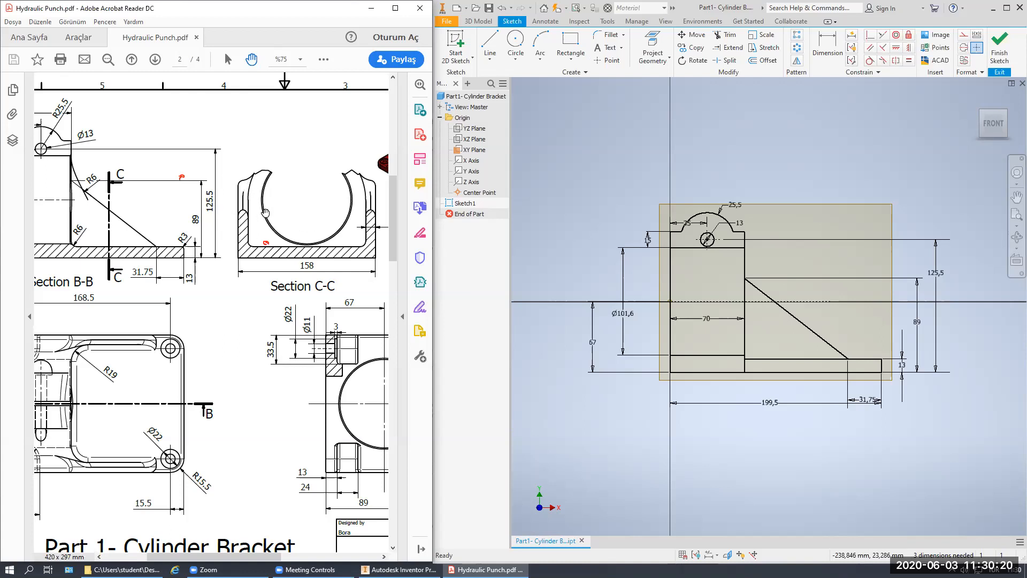
{"action": "left_click_drag", "start_coordinate": [186, 250], "coordinate": [232, 251]}
{"action": "left_click_drag", "start_coordinate": [367, 284], "coordinate": [71, 274]}
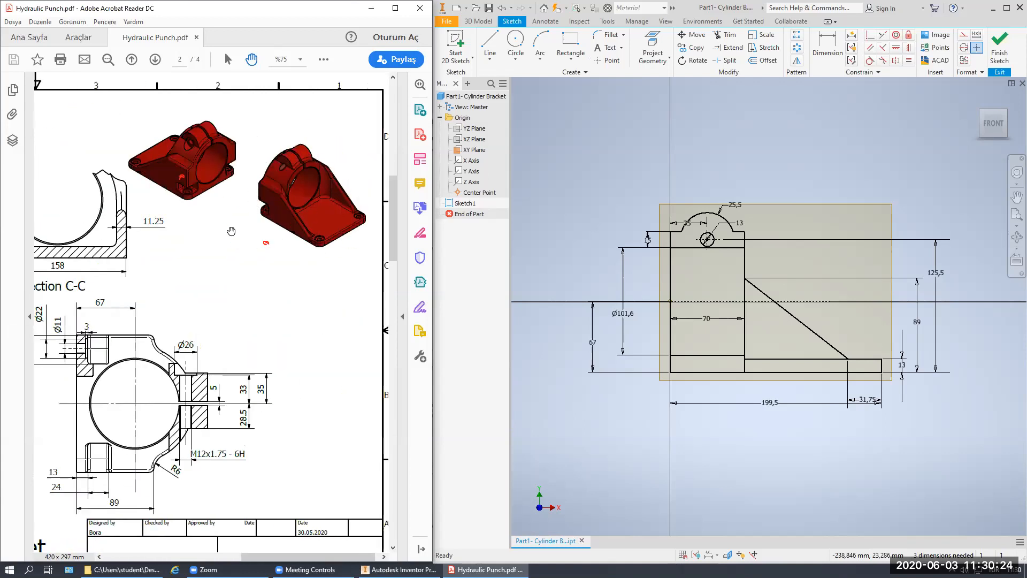
{"action": "left_click", "coordinate": [1005, 116]}
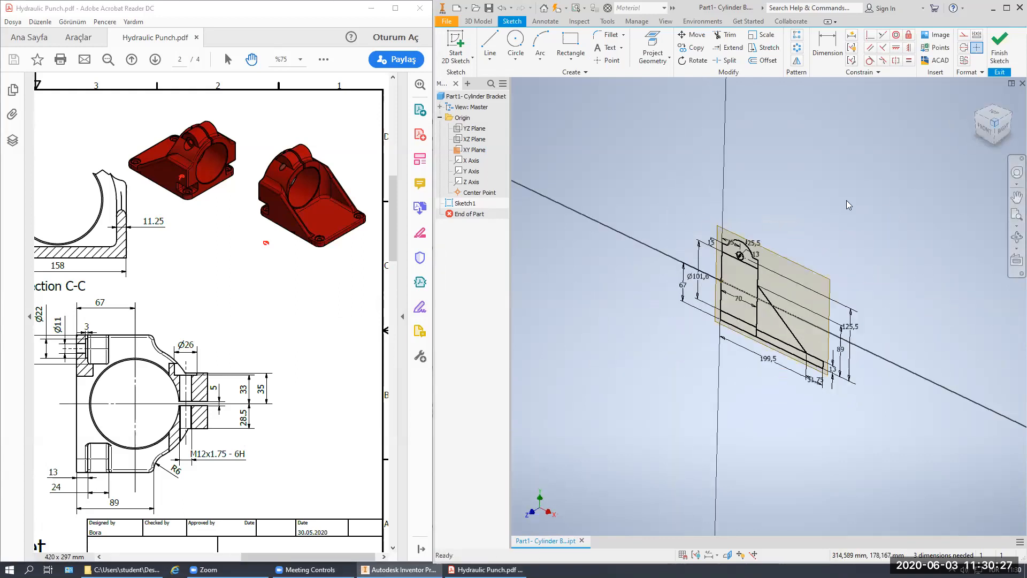
{"action": "left_click", "coordinate": [997, 51]}
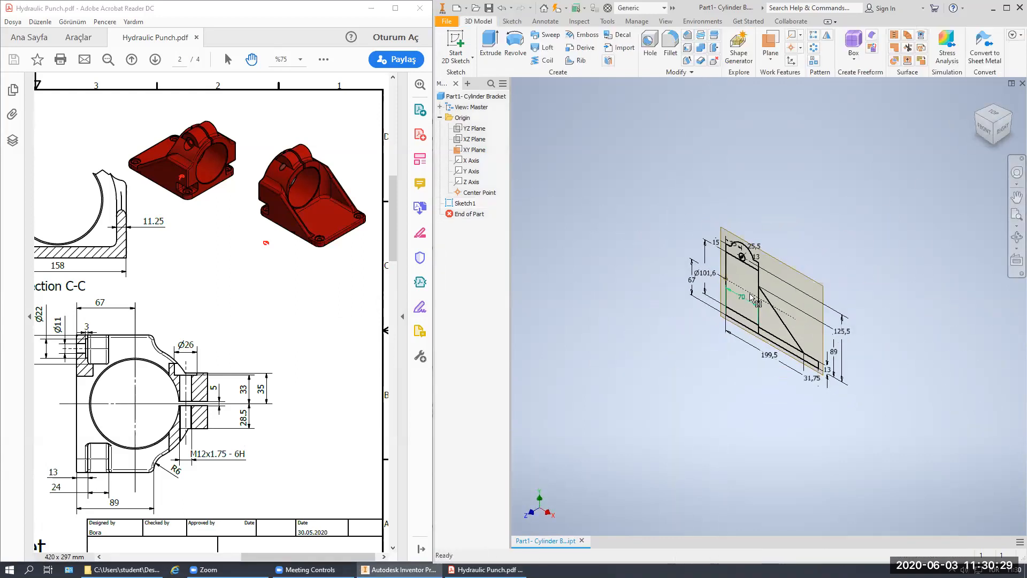
Step: Start an extrusion with five regions of the section sketch: lug, block, the base under it, rib triangle and base plate
{"action": "left_click", "coordinate": [488, 48]}
{"action": "scroll", "coordinate": [729, 268], "scroll_direction": "up", "scroll_amount": 5}
{"action": "left_click", "coordinate": [747, 218]}
{"action": "left_click", "coordinate": [765, 410]}
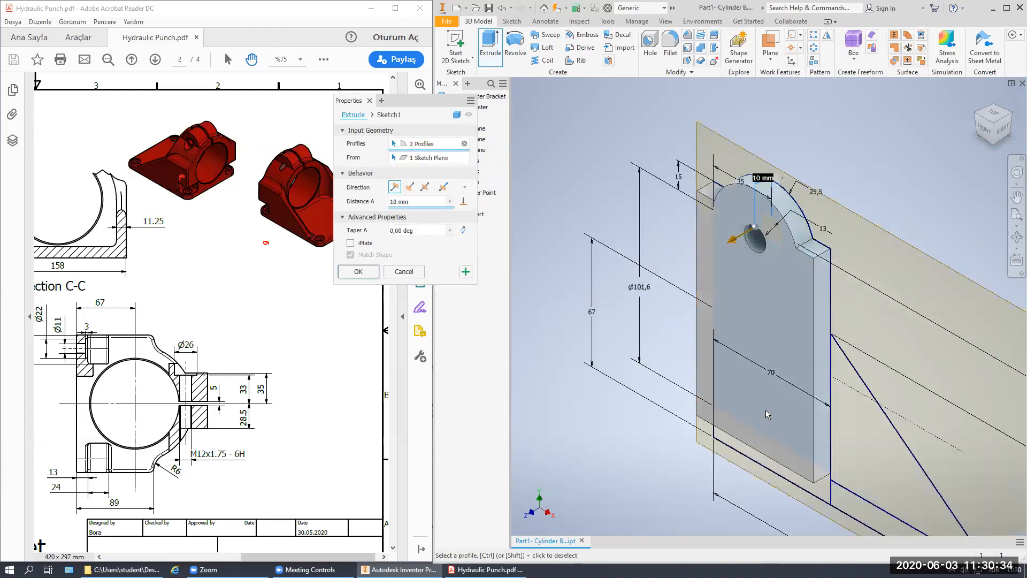
{"action": "left_click", "coordinate": [886, 483]}
{"action": "middle_click_drag", "start_coordinate": [886, 483], "coordinate": [803, 336]}
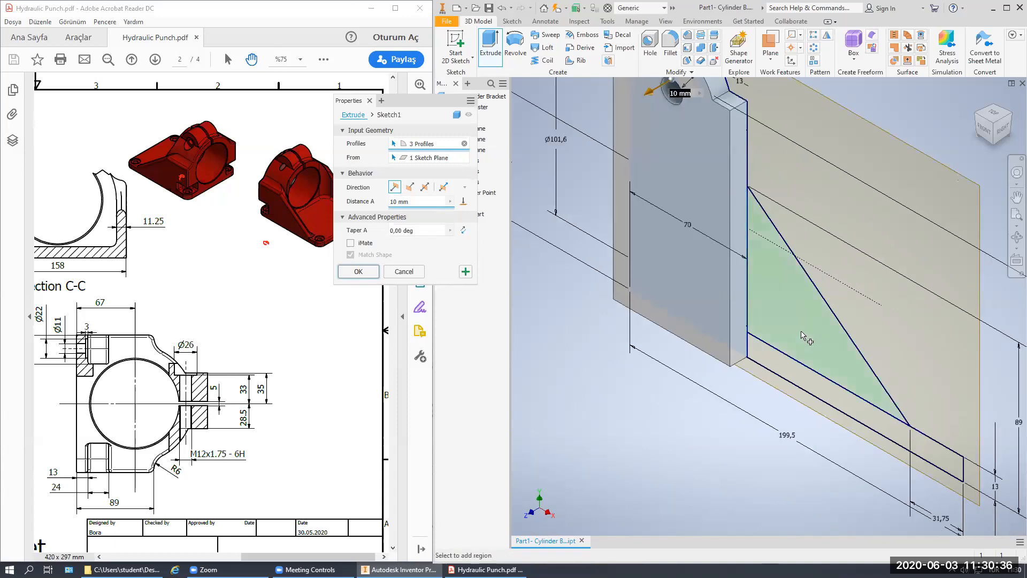
{"action": "left_click", "coordinate": [805, 337]}
{"action": "left_click", "coordinate": [818, 392]}
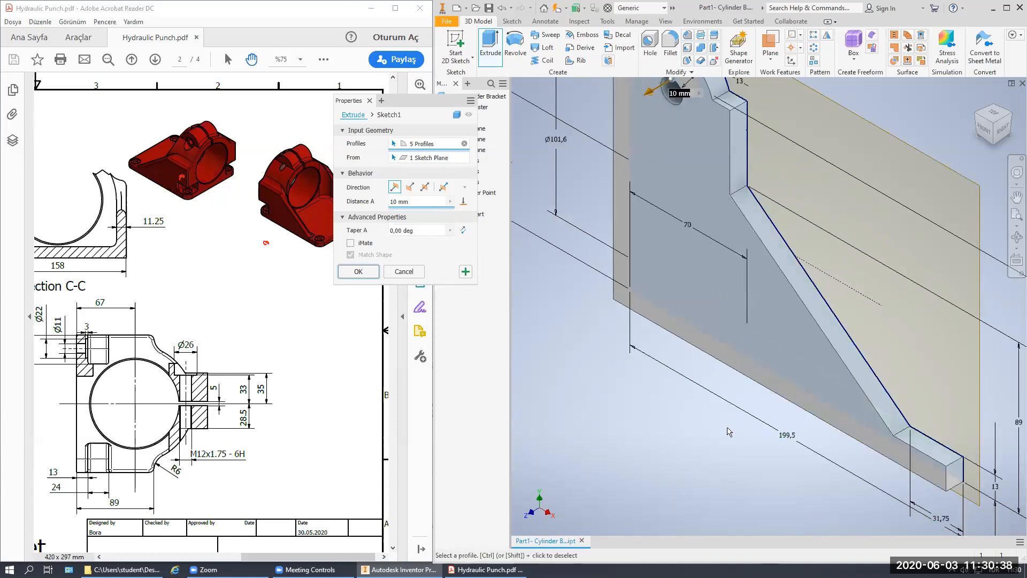
Step: Extrude the selected profiles symmetrically about the sketch plane to the 158 mm width given in Section C-C
{"action": "left_click", "coordinate": [424, 187]}
{"action": "left_click_drag", "start_coordinate": [154, 363], "coordinate": [241, 364]}
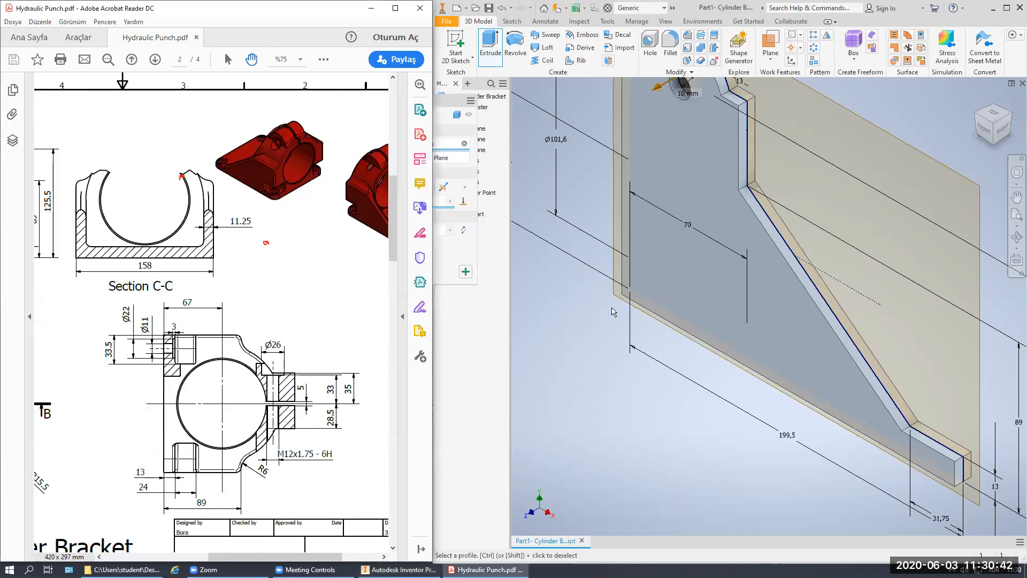
{"action": "left_click", "coordinate": [441, 103]}
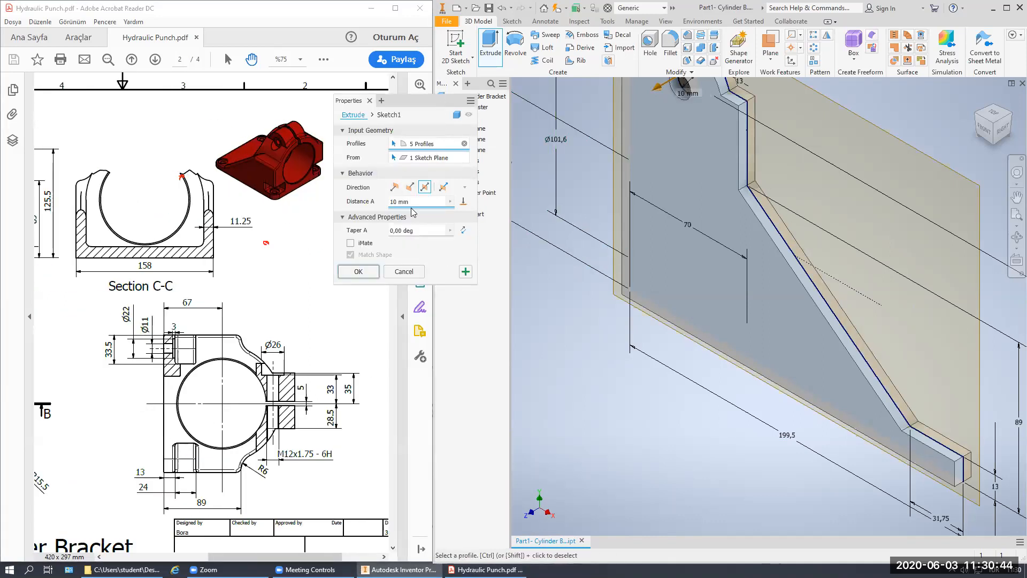
{"action": "type", "text": "158"}
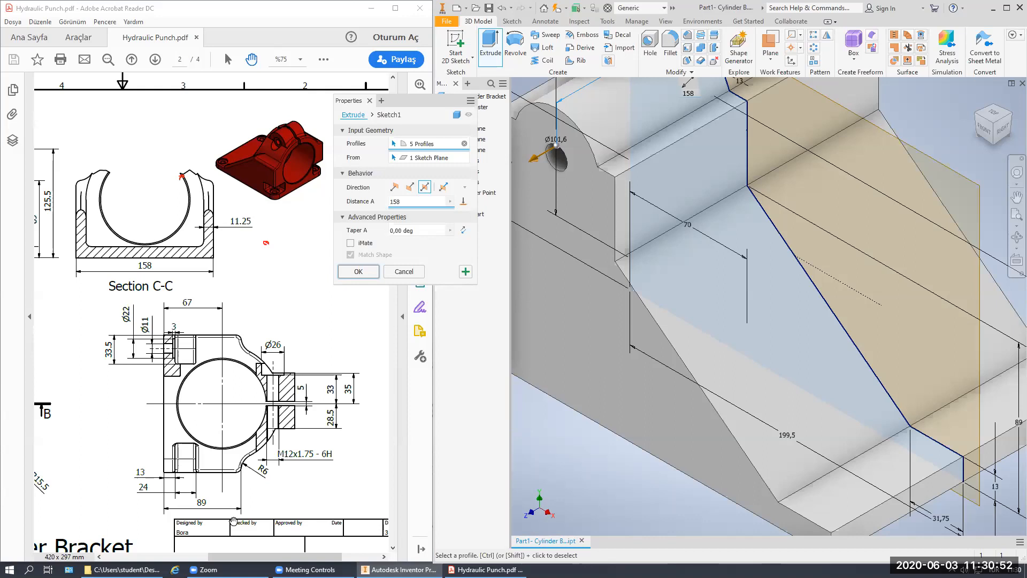
{"action": "left_click_drag", "start_coordinate": [129, 250], "coordinate": [161, 256]}
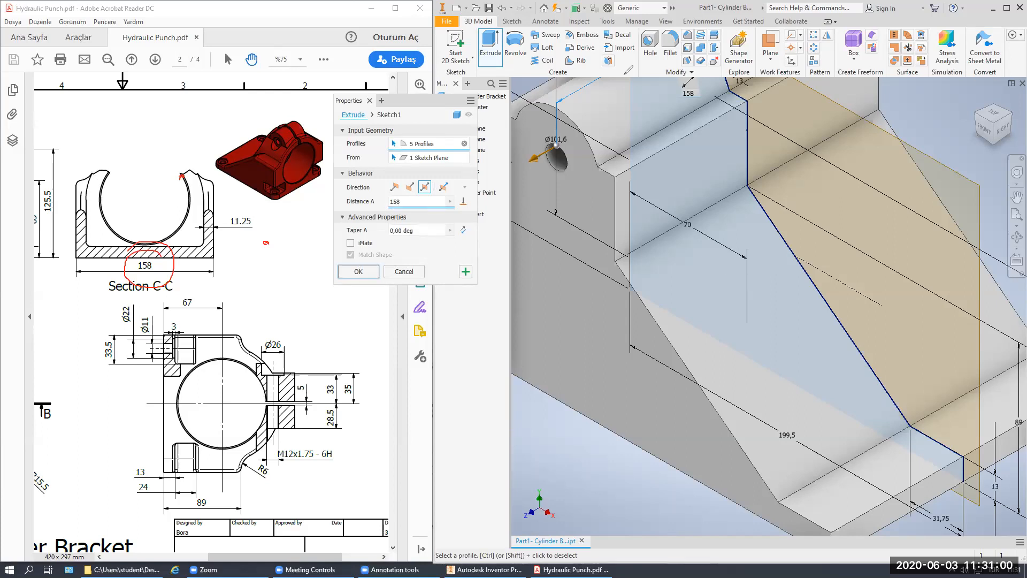
{"action": "scroll", "coordinate": [717, 240], "scroll_direction": "up", "scroll_amount": 5}
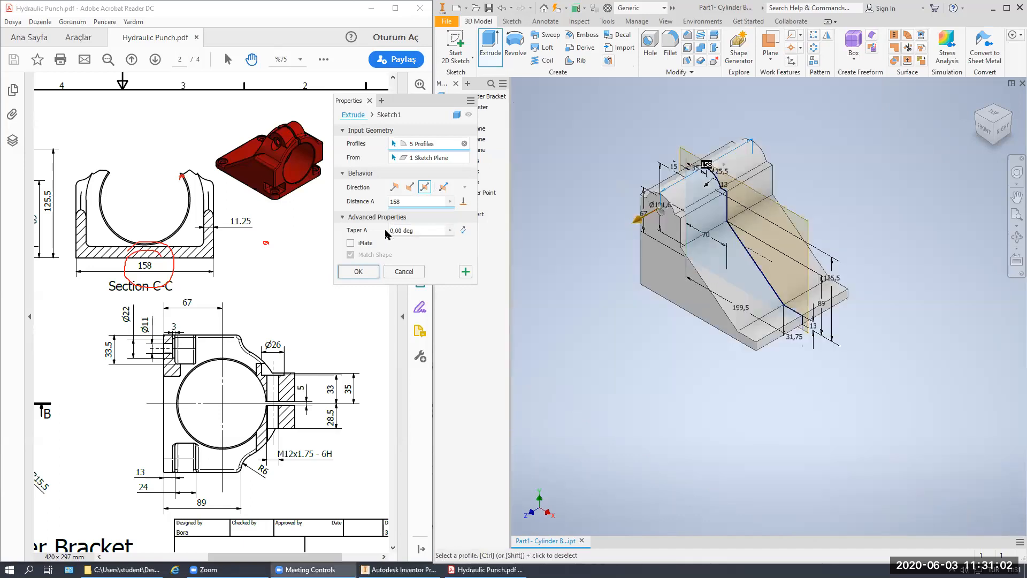
{"action": "left_click", "coordinate": [357, 271]}
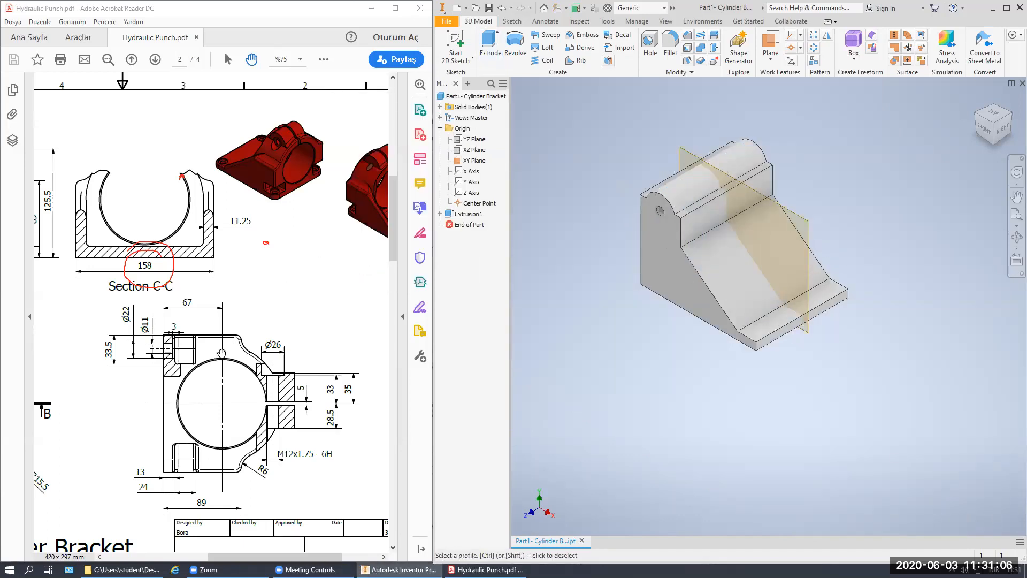
Step: Check the 11.25 mm wall thickness in Section C-C and make the extrusion's section sketch visible again
{"action": "left_click_drag", "start_coordinate": [250, 368], "coordinate": [358, 339]}
{"action": "mouse_move", "coordinate": [99, 374]}
{"action": "left_mouse_down"}
{"action": "mouse_move", "coordinate": [249, 368]}
{"action": "mouse_move", "coordinate": [258, 379]}
{"action": "mouse_move", "coordinate": [142, 386]}
{"action": "mouse_move", "coordinate": [35, 365]}
{"action": "left_mouse_up"}
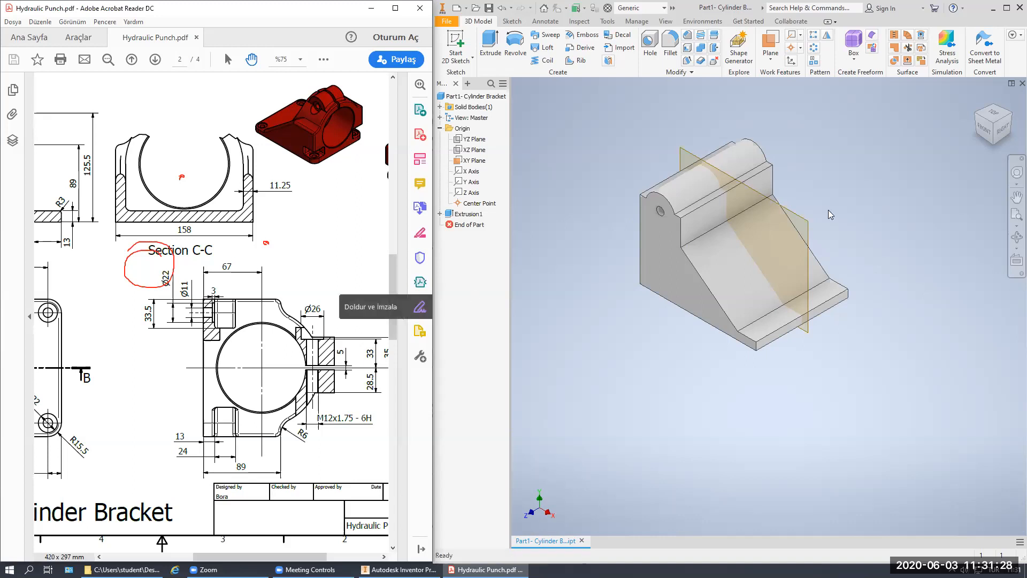
{"action": "left_click", "coordinate": [983, 130]}
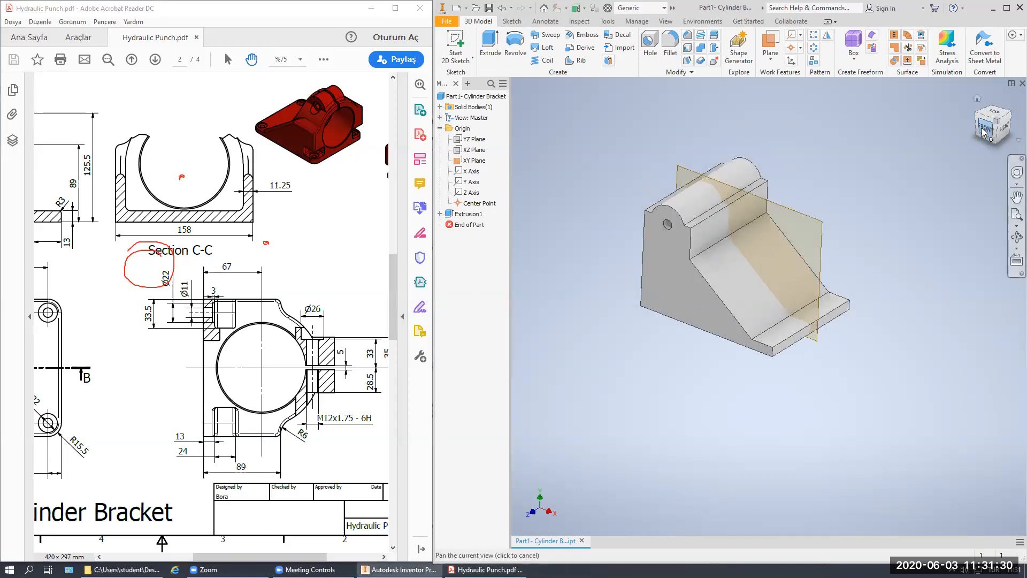
{"action": "left_click", "coordinate": [1007, 115]}
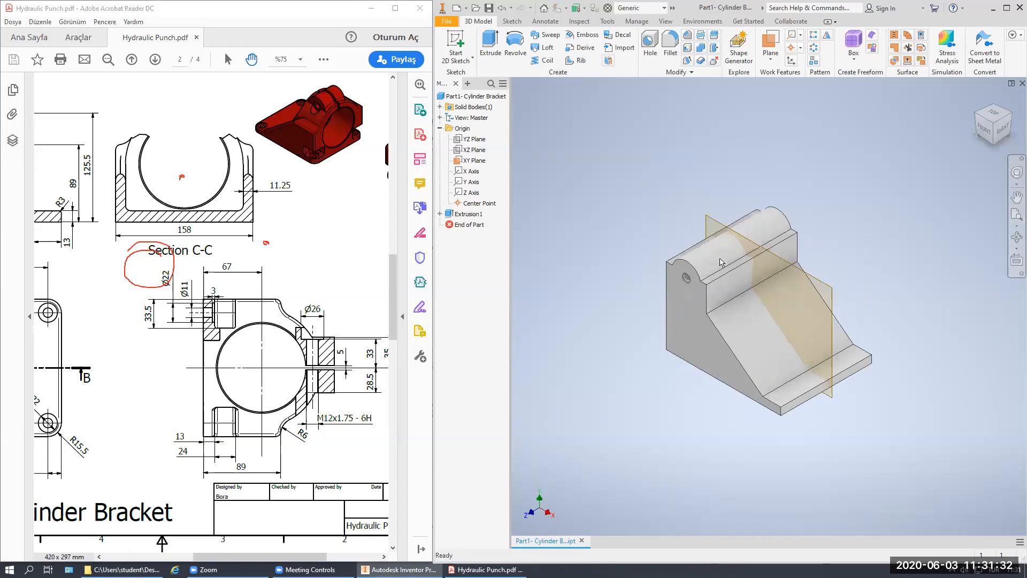
{"action": "left_click", "coordinate": [440, 214]}
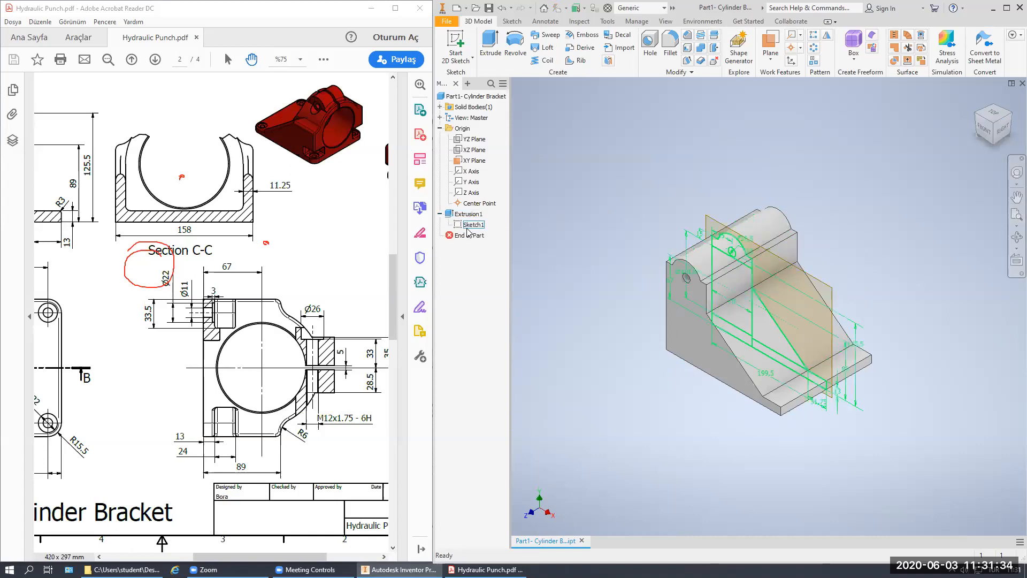
{"action": "right_click", "coordinate": [471, 229]}
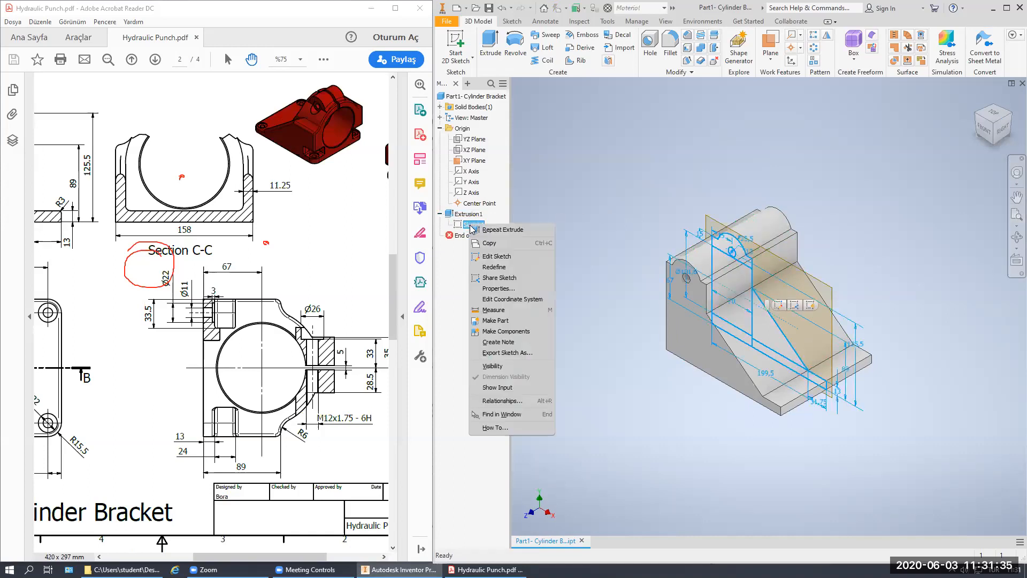
{"action": "left_click", "coordinate": [498, 371]}
Step: Cut the rib triangle region symmetrically about the sketch plane with a width of 158-2*11.25 mm, leaving a wall on each side
{"action": "key", "text": "e"}
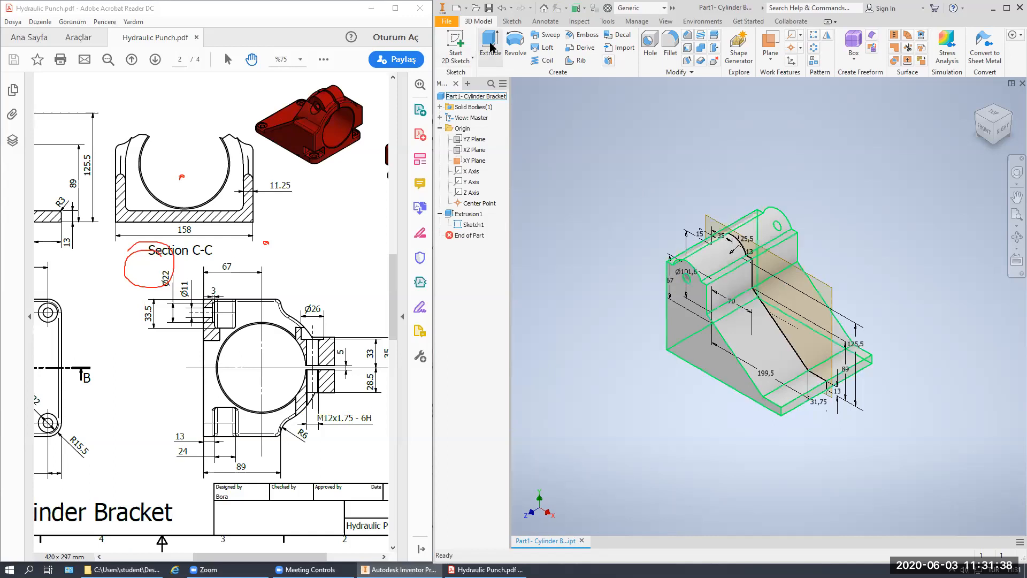
{"action": "left_click", "coordinate": [777, 338]}
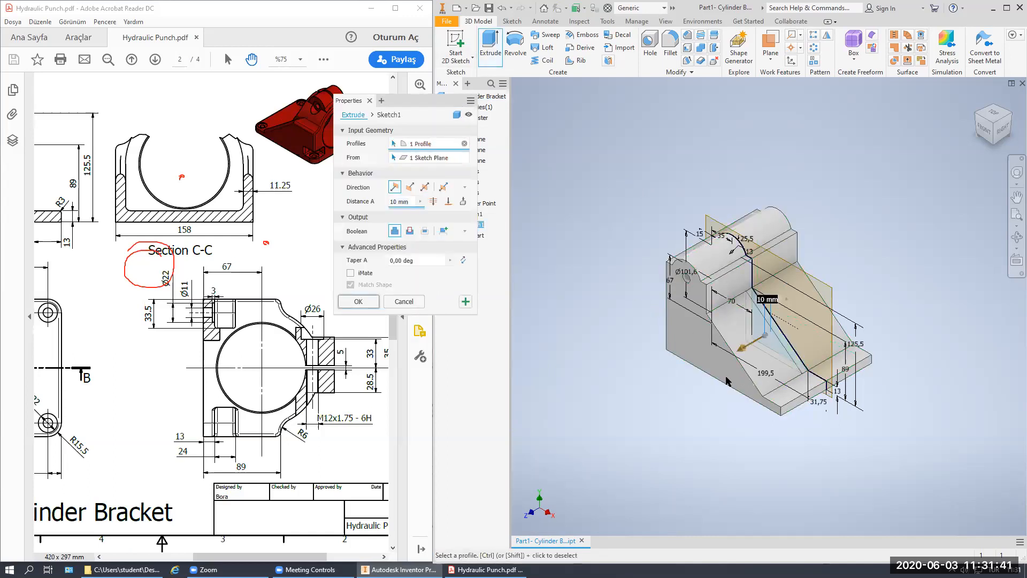
{"action": "left_click", "coordinate": [409, 231]}
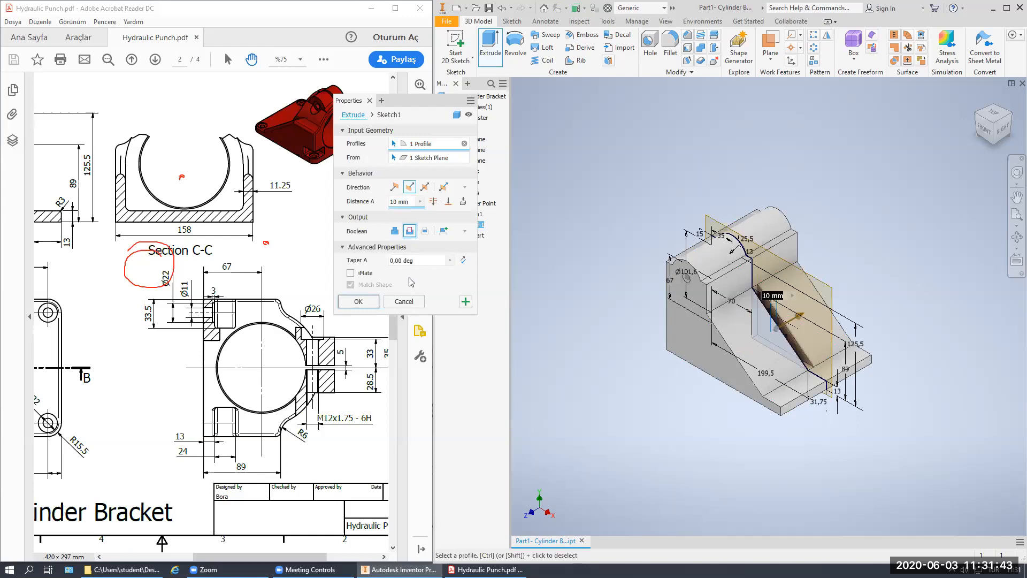
{"action": "left_click", "coordinate": [426, 188]}
{"action": "left_click_drag", "start_coordinate": [415, 107], "coordinate": [597, 106]}
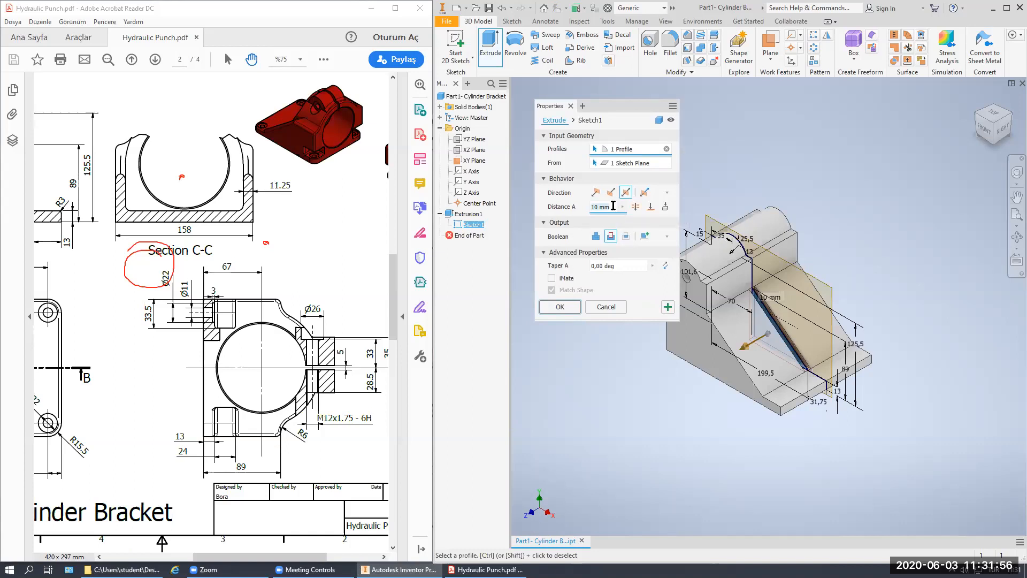
{"action": "type", "text": "158-2"}
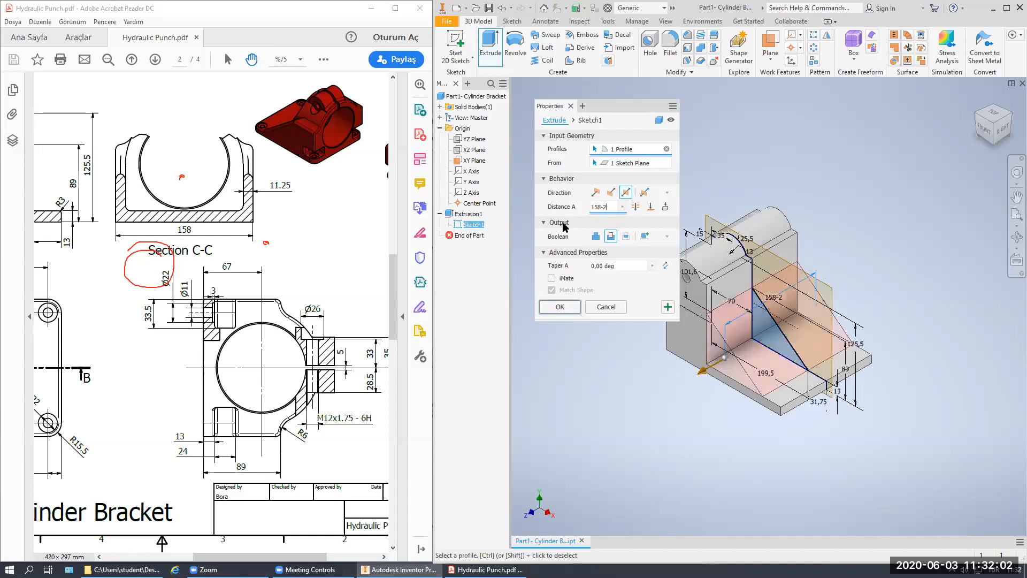
{"action": "type", "text": "*11.25"}
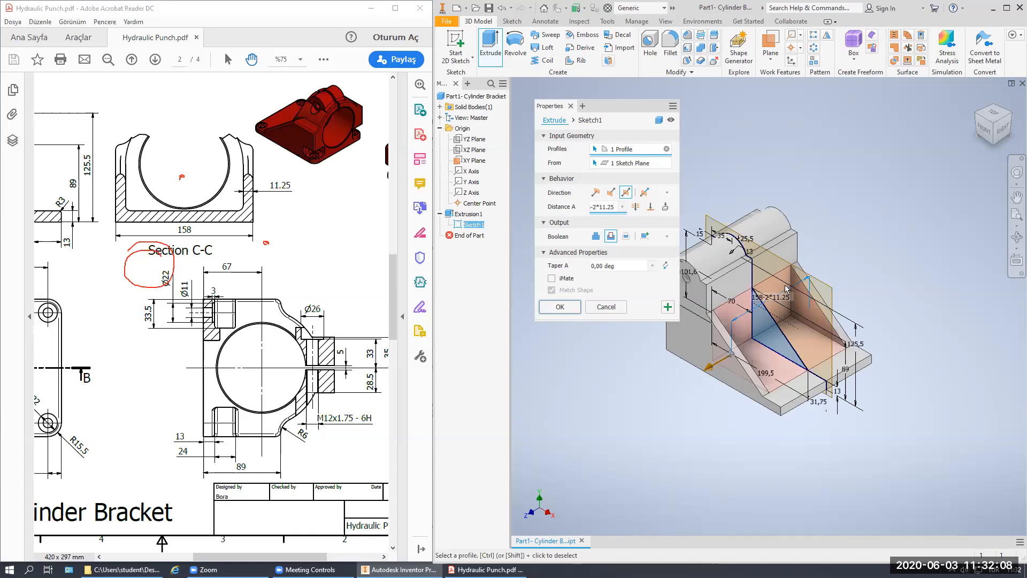
{"action": "left_click", "coordinate": [560, 307]}
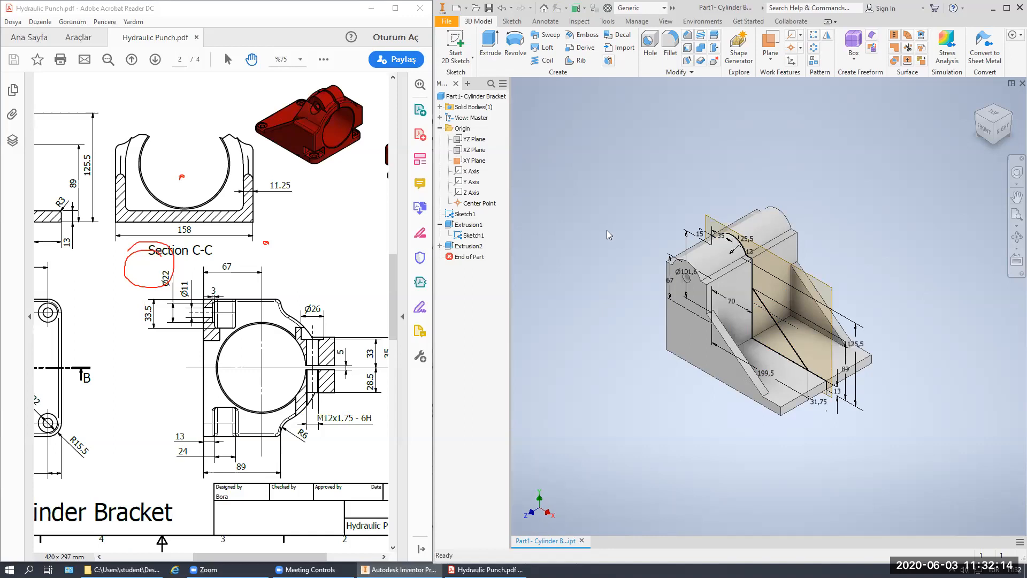
Step: Compare the model's front, top and left views with the drawing and find the section view showing the bore and clamp lug
{"action": "left_click", "coordinate": [982, 132]}
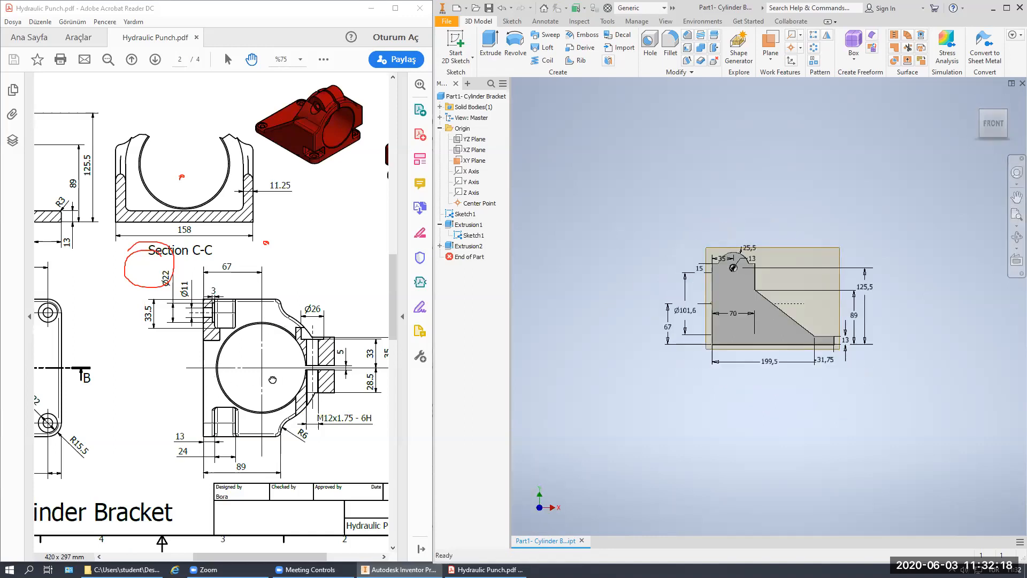
{"action": "scroll", "coordinate": [272, 379], "scroll_direction": "left", "scroll_amount": 5}
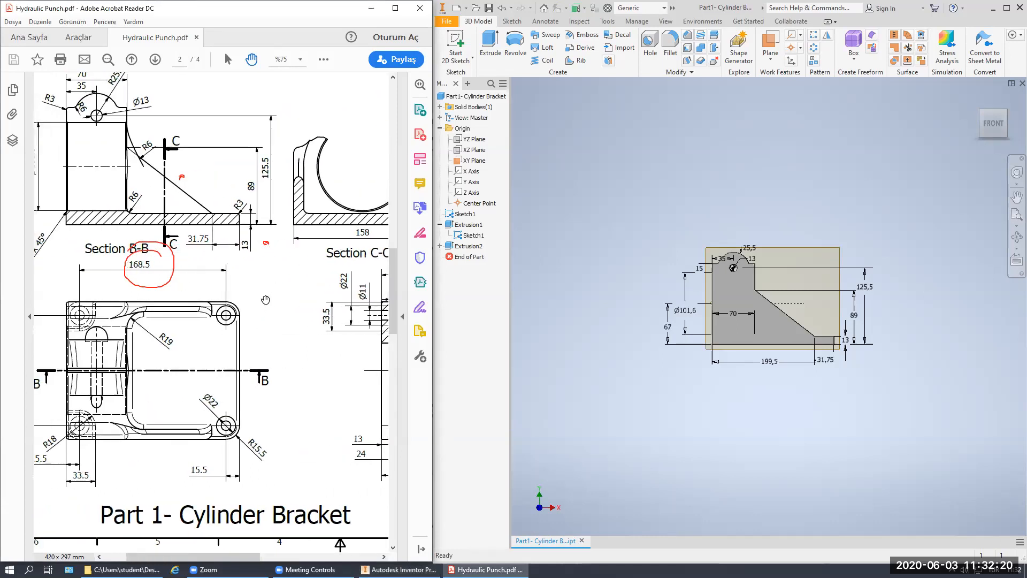
{"action": "left_click", "coordinate": [989, 127]}
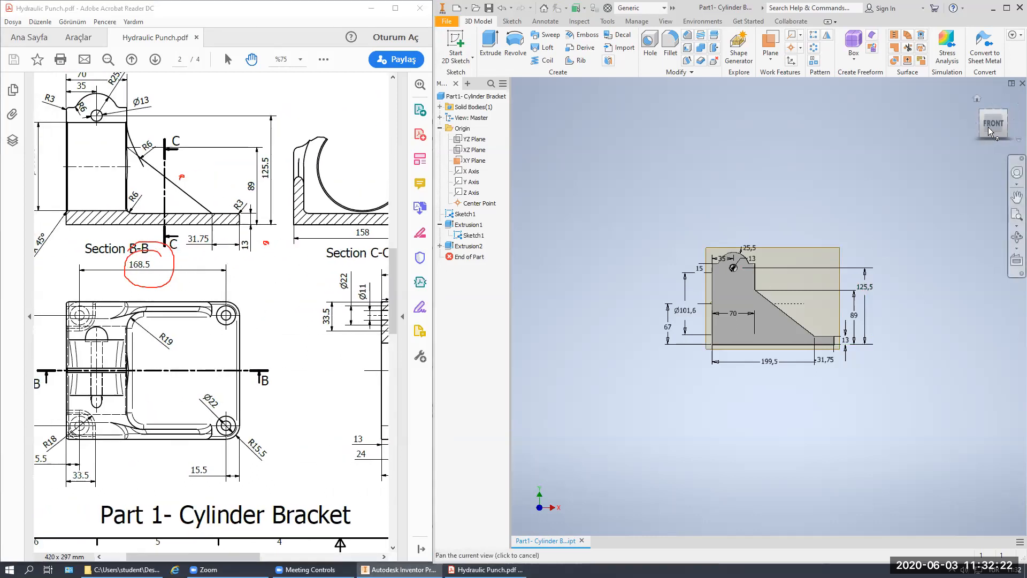
{"action": "left_click", "coordinate": [989, 130]}
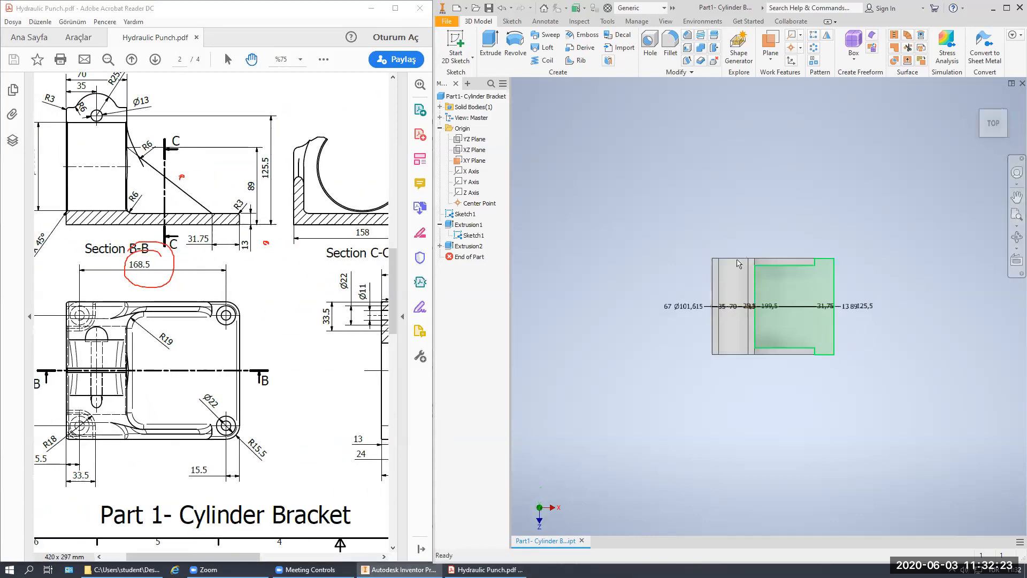
{"action": "left_click", "coordinate": [996, 164]}
{"action": "left_click_drag", "start_coordinate": [297, 374], "coordinate": [116, 371]}
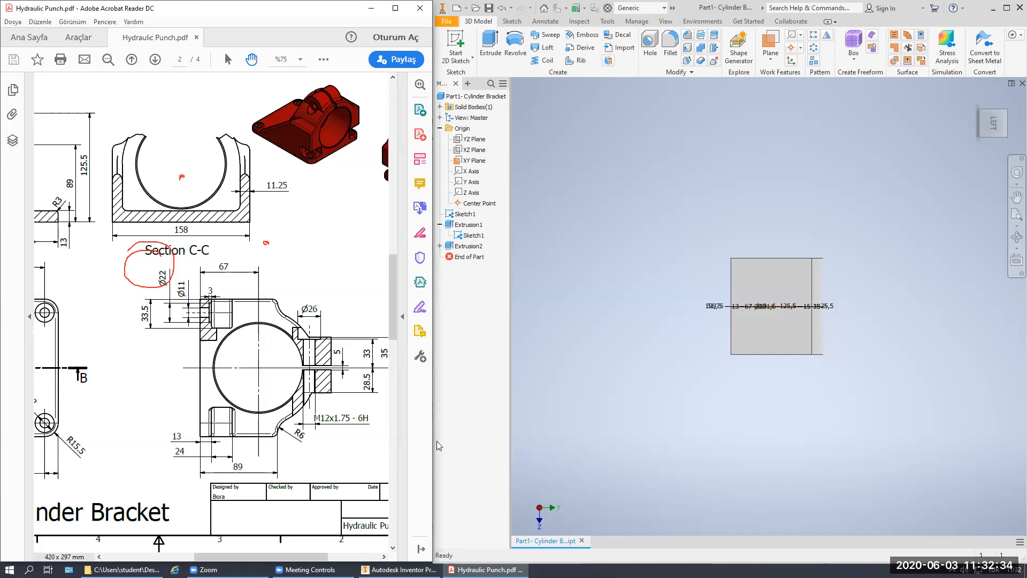
Step: Examine the bore section view on the drawing: the curved corner cutouts beside the clamp lug, the bore circle and the 5 mm slit
{"action": "left_click_drag", "start_coordinate": [49, 189], "coordinate": [182, 216]}
{"action": "left_click_drag", "start_coordinate": [231, 332], "coordinate": [133, 300]}
{"action": "left_click_drag", "start_coordinate": [332, 419], "coordinate": [288, 403]}
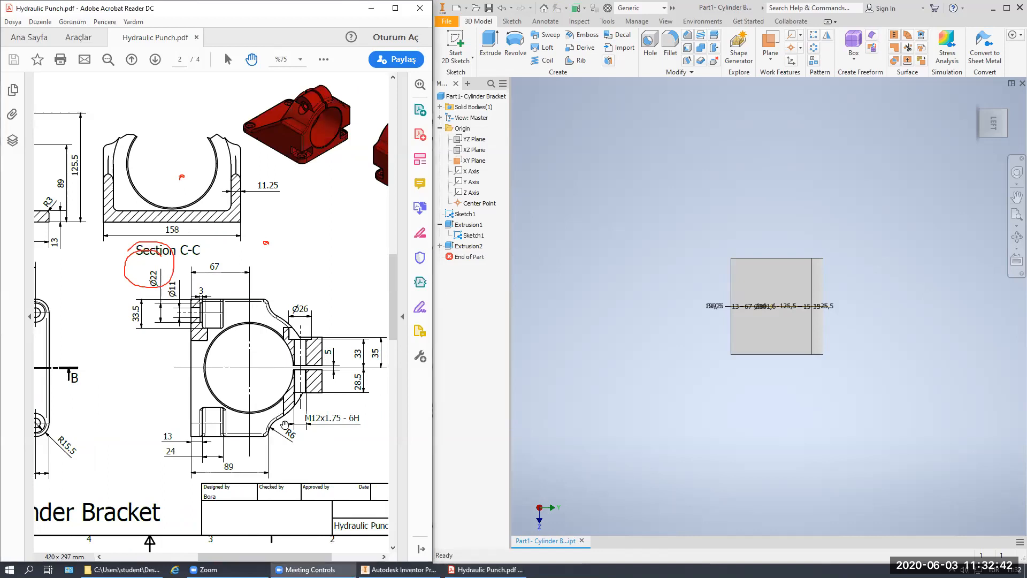
{"action": "mouse_move", "coordinate": [325, 320]}
{"action": "left_mouse_down"}
{"action": "mouse_move", "coordinate": [326, 335]}
{"action": "mouse_move", "coordinate": [301, 337]}
{"action": "mouse_move", "coordinate": [269, 303]}
{"action": "left_mouse_up"}
{"action": "left_click_drag", "start_coordinate": [253, 354], "coordinate": [246, 364]}
{"action": "left_click_drag", "start_coordinate": [289, 327], "coordinate": [273, 313]}
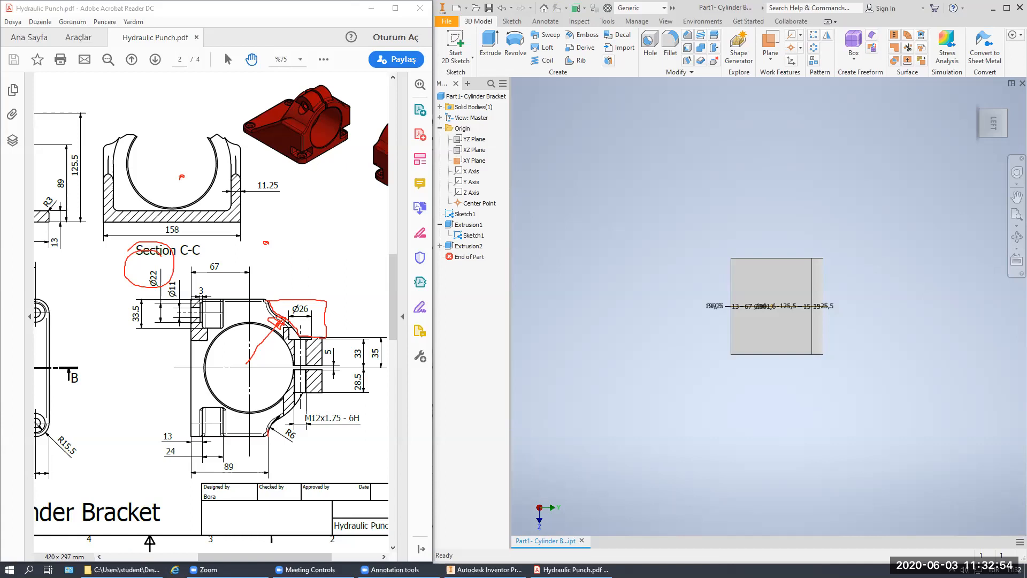
{"action": "mouse_move", "coordinate": [306, 392]}
{"action": "left_mouse_down"}
{"action": "mouse_move", "coordinate": [290, 413]}
{"action": "mouse_move", "coordinate": [323, 374]}
{"action": "mouse_move", "coordinate": [328, 336]}
{"action": "left_mouse_up"}
{"action": "mouse_move", "coordinate": [328, 395]}
{"action": "left_mouse_down"}
{"action": "mouse_move", "coordinate": [325, 432]}
{"action": "mouse_move", "coordinate": [308, 434]}
{"action": "mouse_move", "coordinate": [327, 431]}
{"action": "mouse_move", "coordinate": [296, 418]}
{"action": "mouse_move", "coordinate": [314, 420]}
{"action": "mouse_move", "coordinate": [318, 403]}
{"action": "left_mouse_up"}
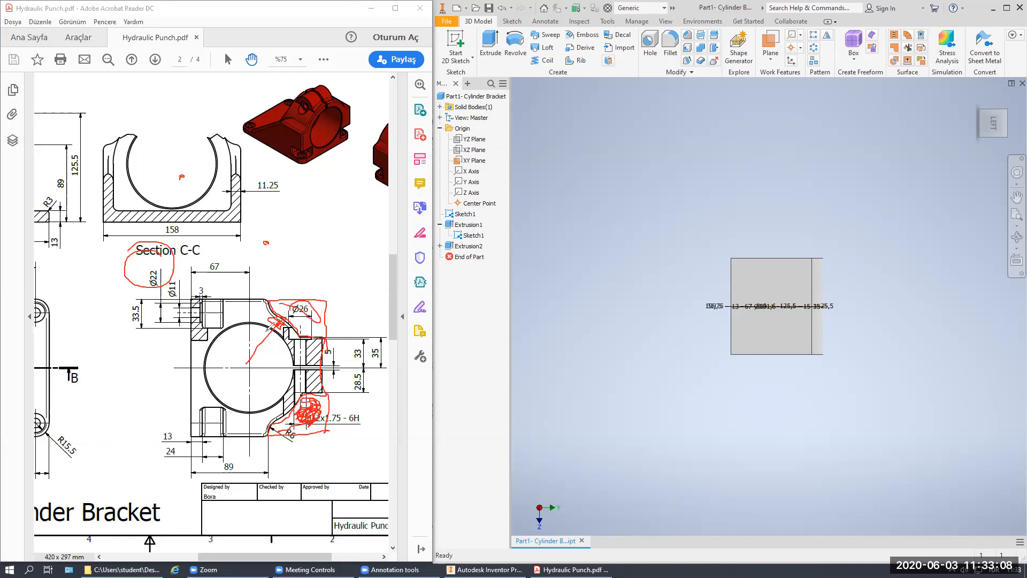
{"action": "mouse_move", "coordinate": [246, 322]}
{"action": "left_mouse_down"}
{"action": "mouse_move", "coordinate": [221, 333]}
{"action": "mouse_move", "coordinate": [238, 393]}
{"action": "mouse_move", "coordinate": [283, 390]}
{"action": "mouse_move", "coordinate": [286, 348]}
{"action": "mouse_move", "coordinate": [243, 320]}
{"action": "mouse_move", "coordinate": [216, 376]}
{"action": "mouse_move", "coordinate": [281, 394]}
{"action": "mouse_move", "coordinate": [261, 326]}
{"action": "mouse_move", "coordinate": [220, 378]}
{"action": "left_mouse_up"}
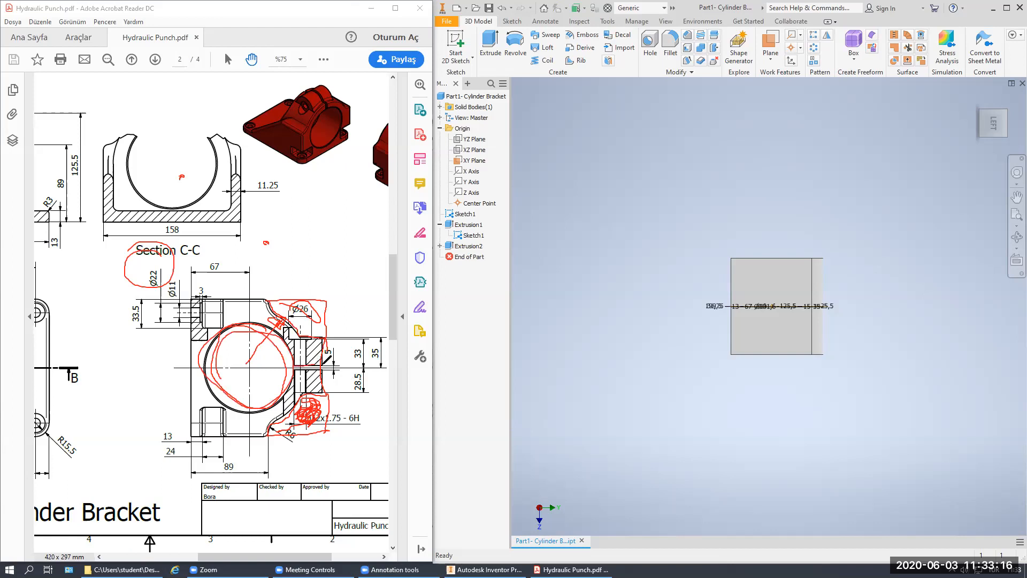
{"action": "left_click_drag", "start_coordinate": [298, 368], "coordinate": [323, 368]}
{"action": "left_click", "coordinate": [590, 85]}
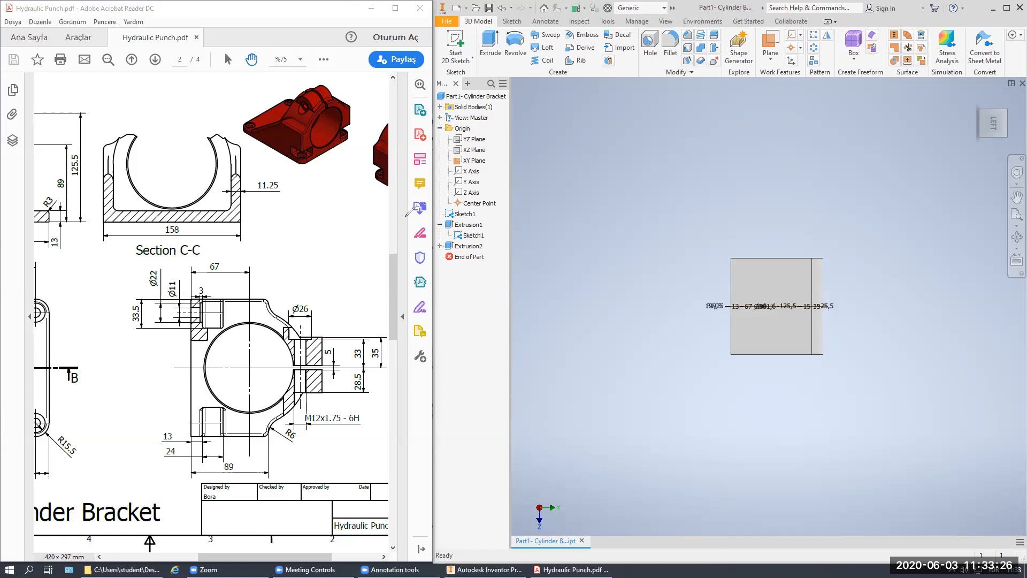
Step: Start a 2D sketch on the bracket's flat left face and hide the first section sketch, Sketch1
{"action": "left_click", "coordinate": [671, 63]}
{"action": "left_click", "coordinate": [456, 46]}
{"action": "left_click", "coordinate": [1006, 117]}
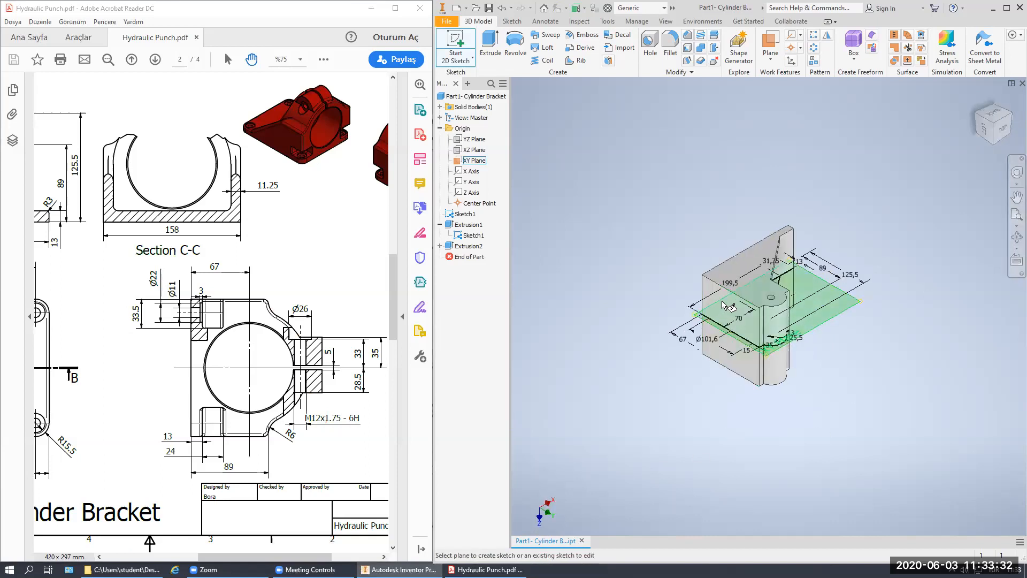
{"action": "left_click", "coordinate": [721, 308]}
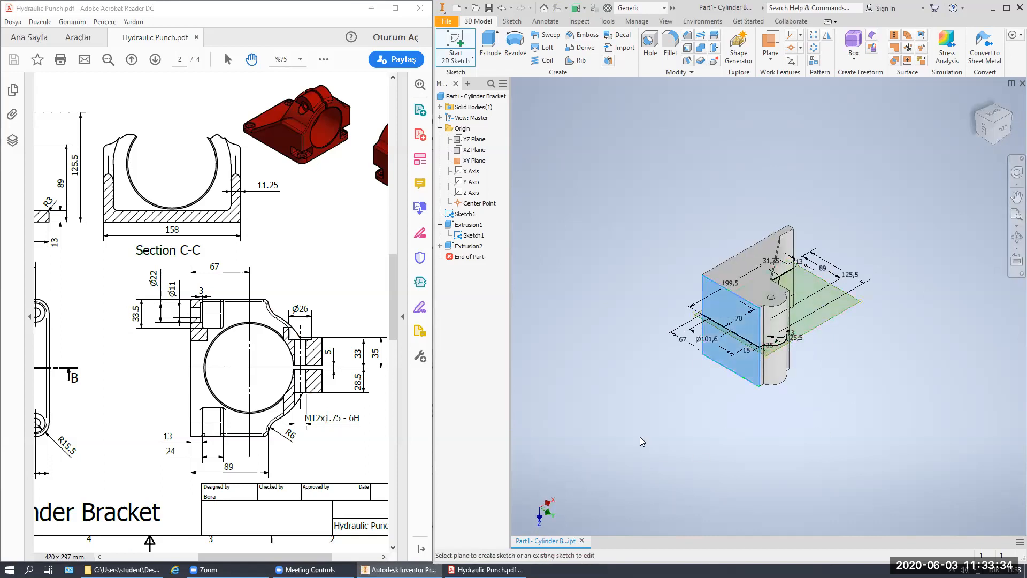
{"action": "right_click", "coordinate": [461, 214]}
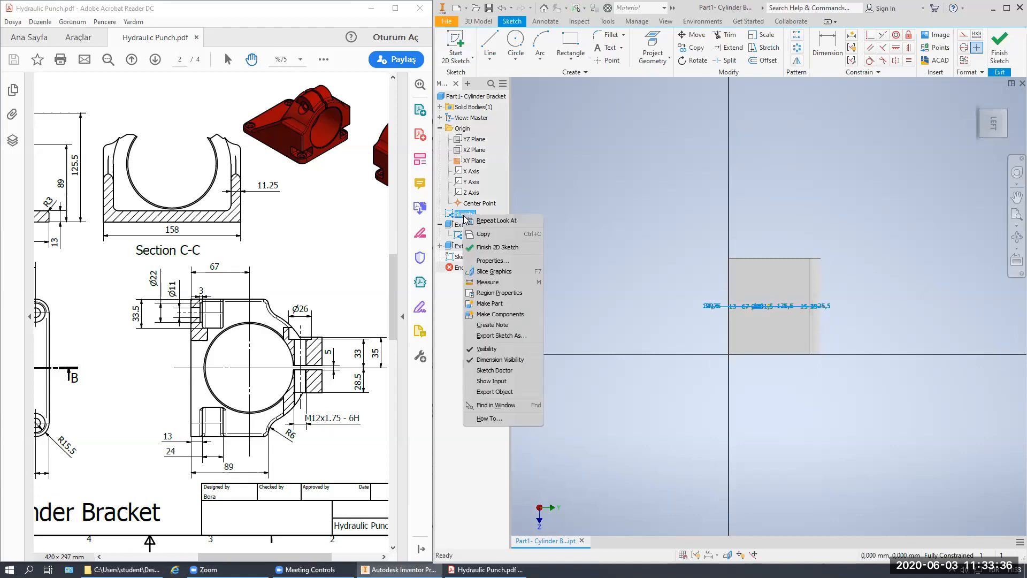
{"action": "left_click", "coordinate": [502, 349]}
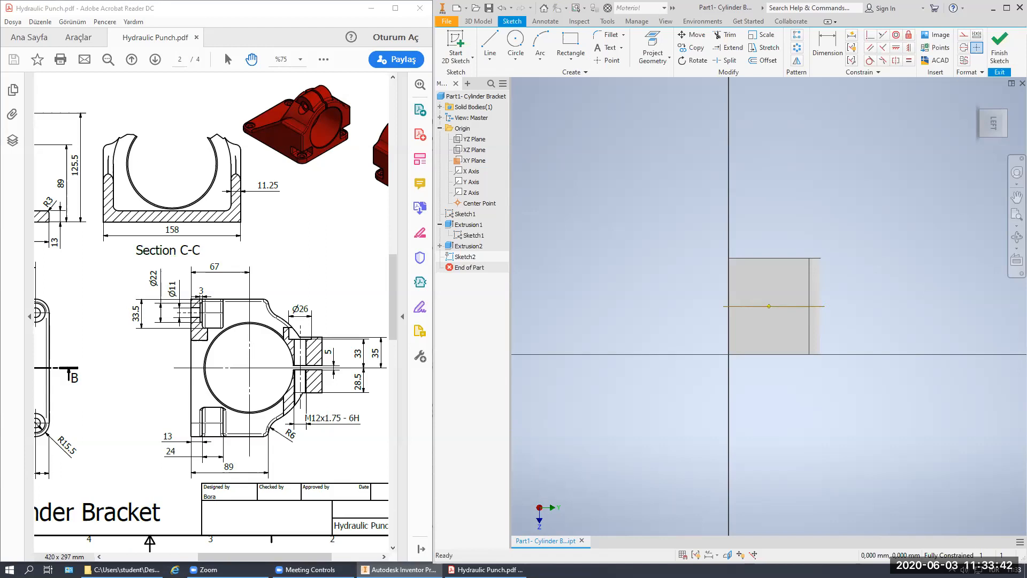
{"action": "left_click", "coordinate": [250, 367]}
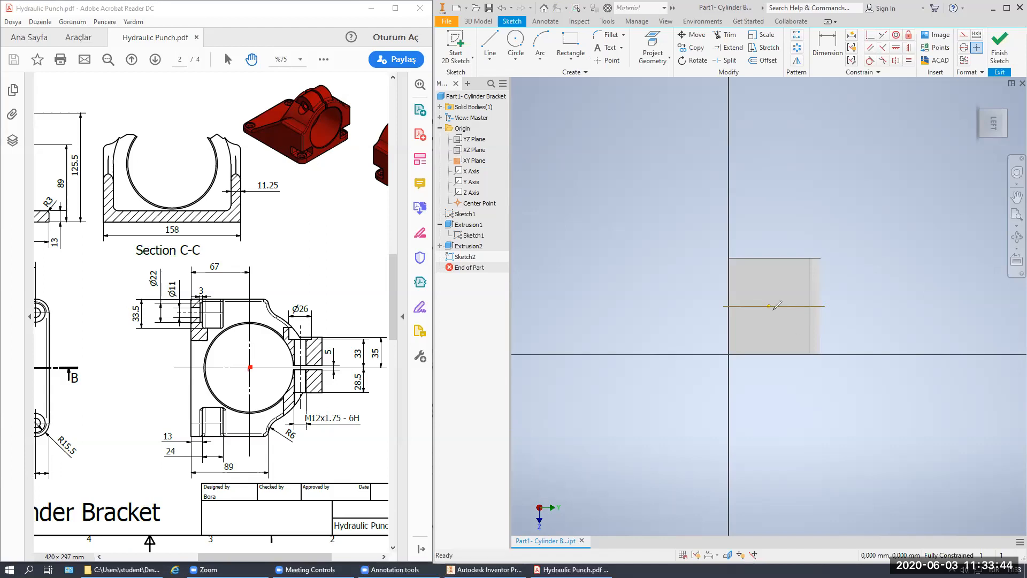
{"action": "mouse_move", "coordinate": [768, 306]}
{"action": "left_mouse_down"}
{"action": "mouse_move", "coordinate": [622, 284]}
{"action": "mouse_move", "coordinate": [495, 289]}
{"action": "mouse_move", "coordinate": [324, 326]}
{"action": "mouse_move", "coordinate": [251, 366]}
{"action": "left_mouse_up"}
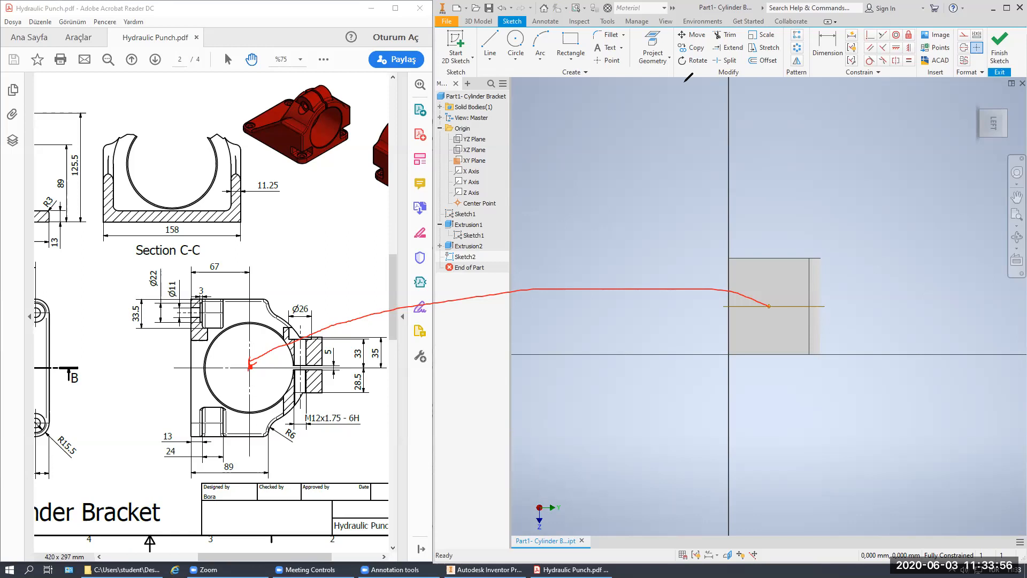
{"action": "key", "text": "ctrl+z"}
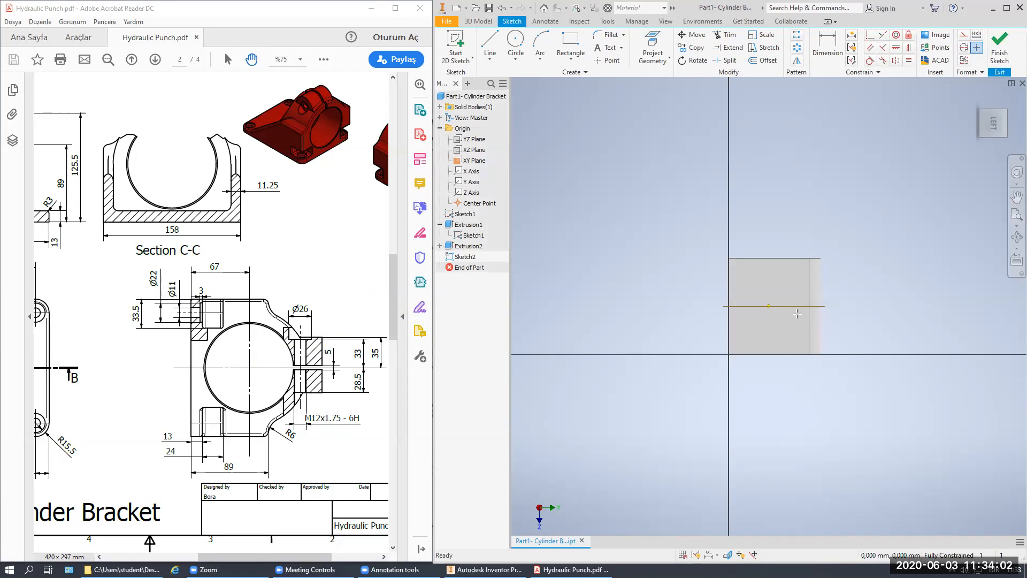
Step: Draw a circle centred on the projected bore centre point and set its diameter to 101.6 mm, as given in Section B-B
{"action": "left_click", "coordinate": [769, 306]}
{"action": "left_click", "coordinate": [780, 284]}
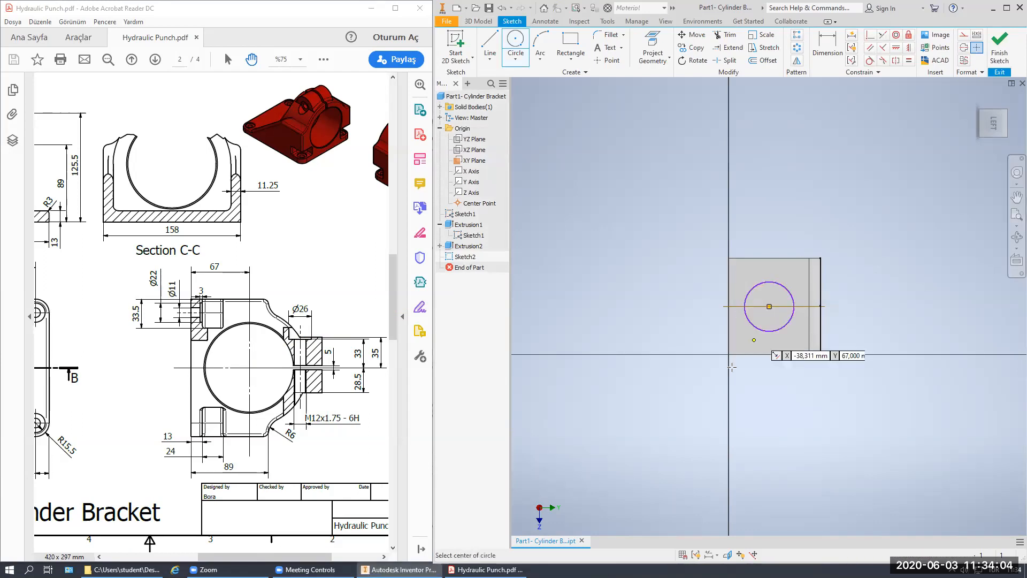
{"action": "key", "text": "d"}
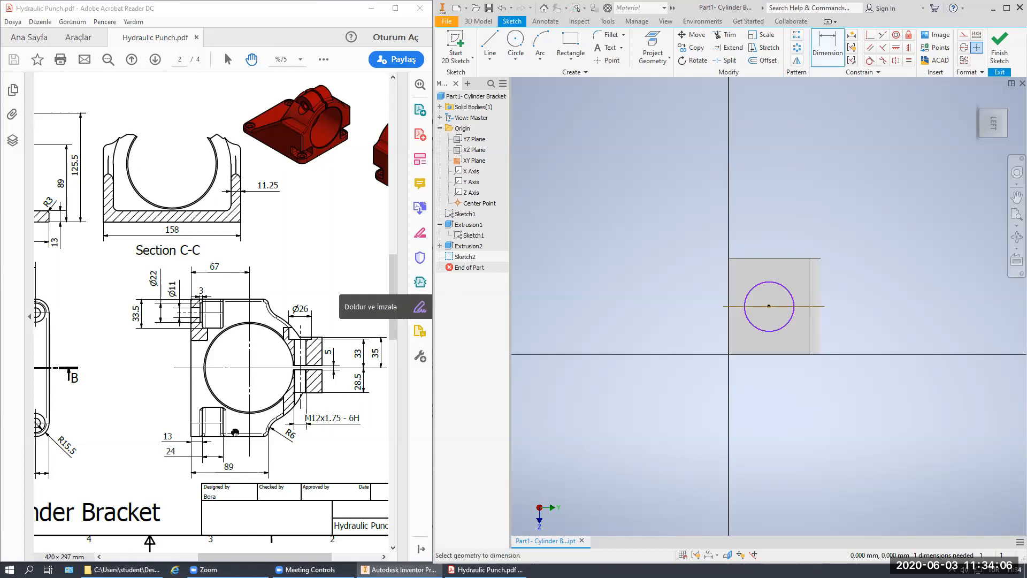
{"action": "left_click_drag", "start_coordinate": [235, 432], "coordinate": [290, 439]}
{"action": "left_click_drag", "start_coordinate": [106, 414], "coordinate": [277, 423]}
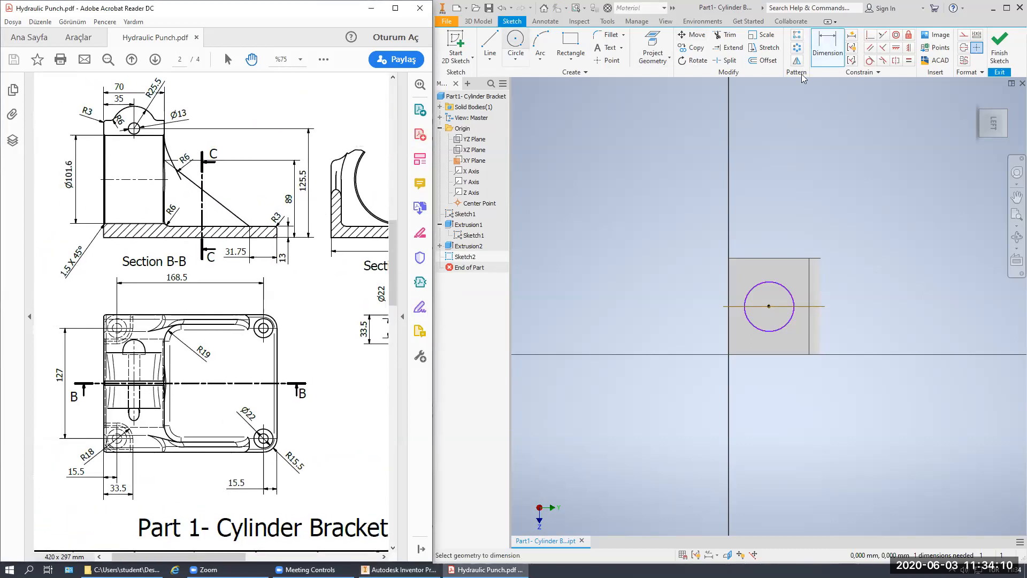
{"action": "left_click", "coordinate": [786, 289]}
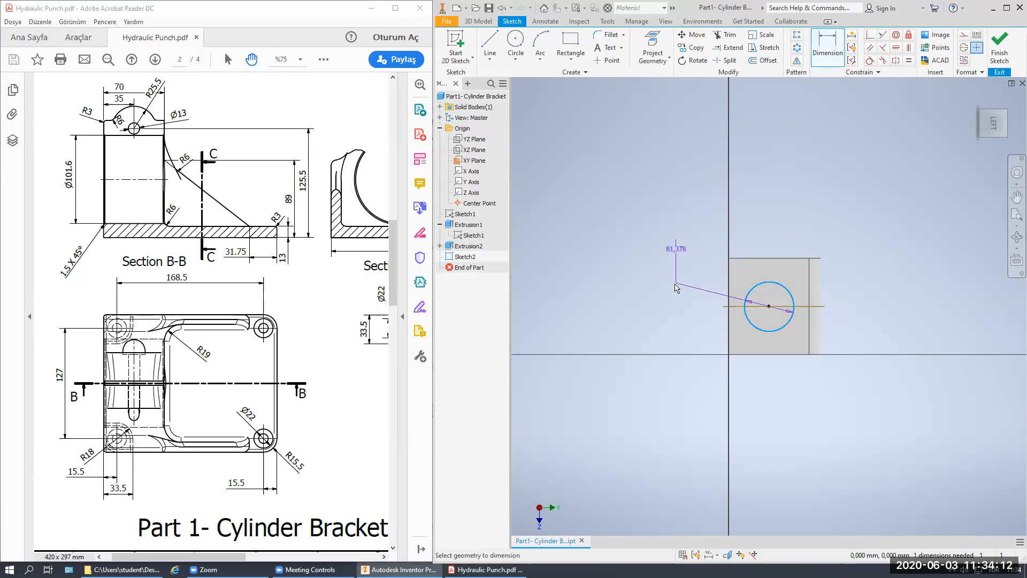
{"action": "left_click", "coordinate": [675, 287]}
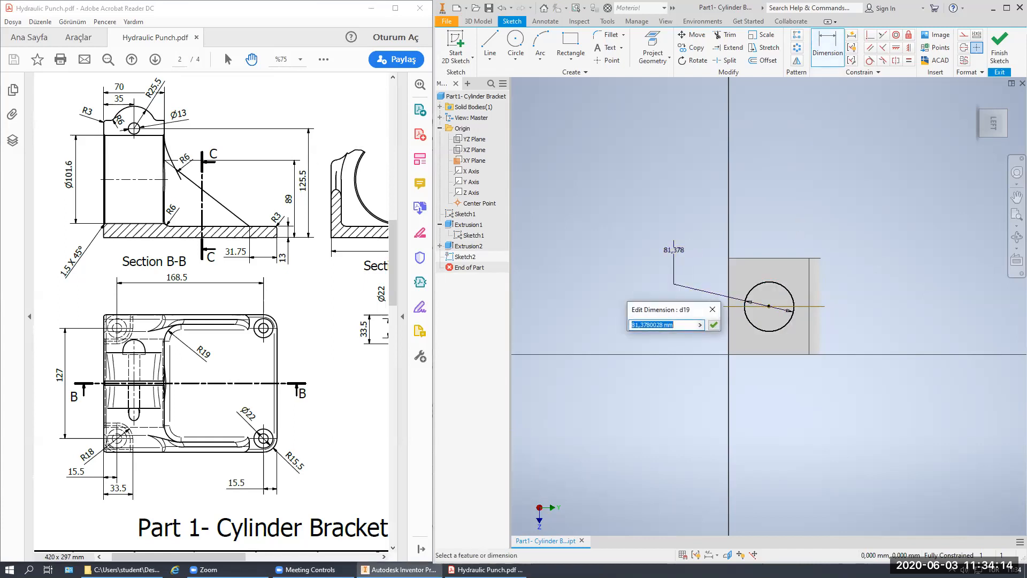
{"action": "type", "text": "101."}
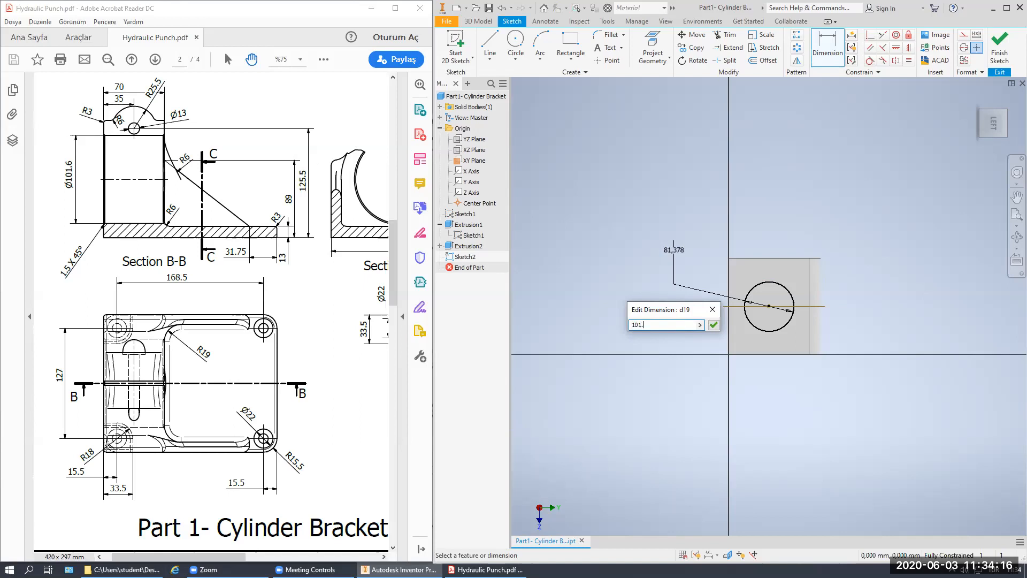
{"action": "type", "text": "6"}
{"action": "key", "text": "Return"}
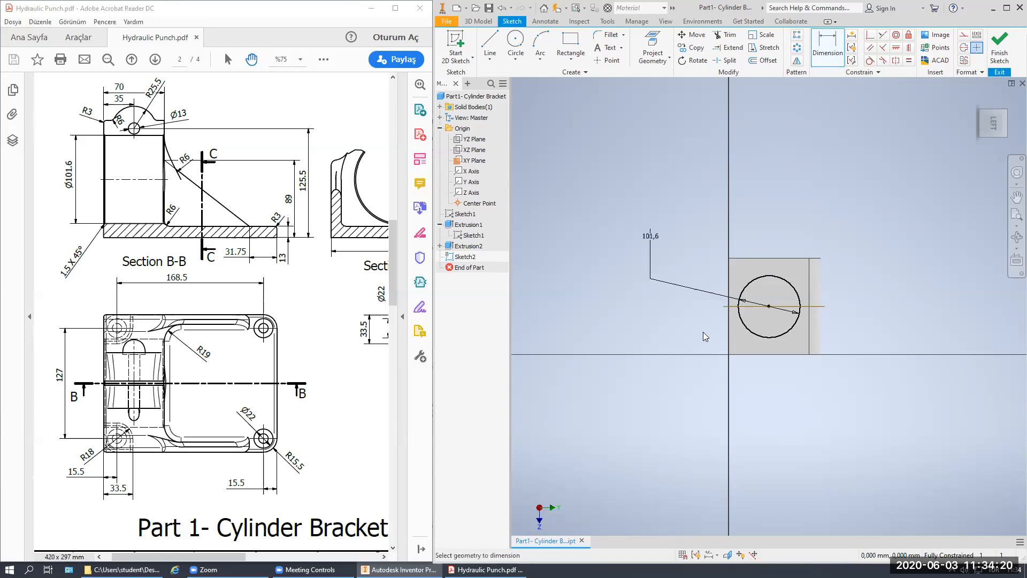
Step: Draw a larger circle about 145 mm in diameter, concentric with the bore circle, and check the bore section view on the drawing
{"action": "left_click", "coordinate": [515, 43]}
{"action": "left_click", "coordinate": [768, 305]}
{"action": "scroll", "coordinate": [799, 271], "scroll_direction": "up", "scroll_amount": 3}
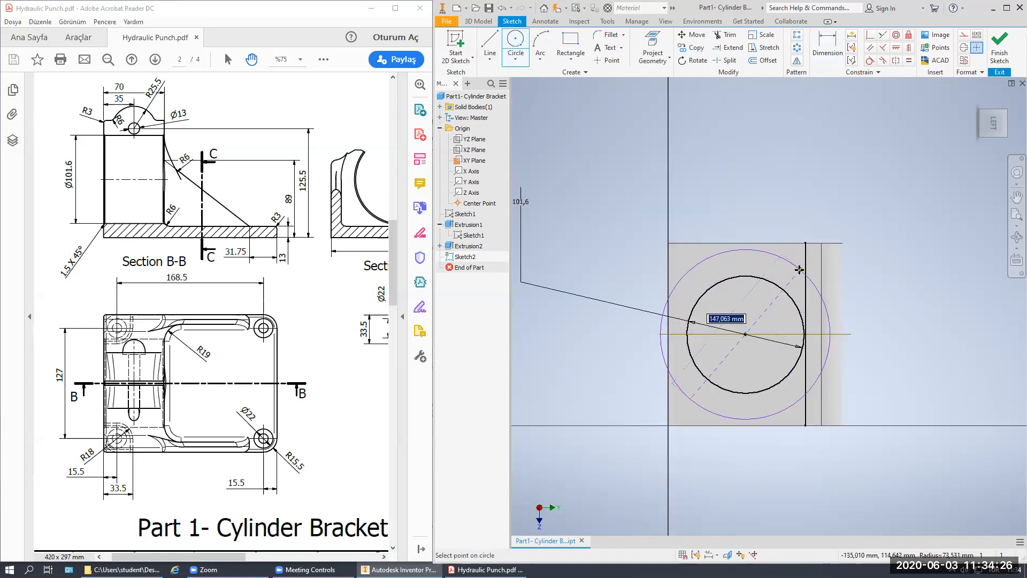
{"action": "left_click", "coordinate": [794, 266]}
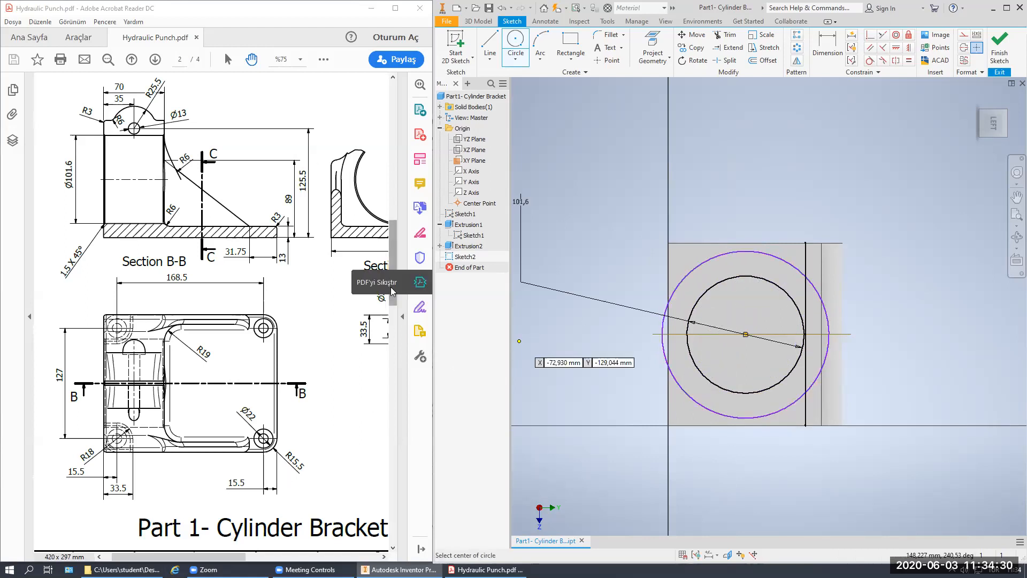
{"action": "left_click", "coordinate": [398, 314]}
{"action": "left_click_drag", "start_coordinate": [397, 311], "coordinate": [141, 351]}
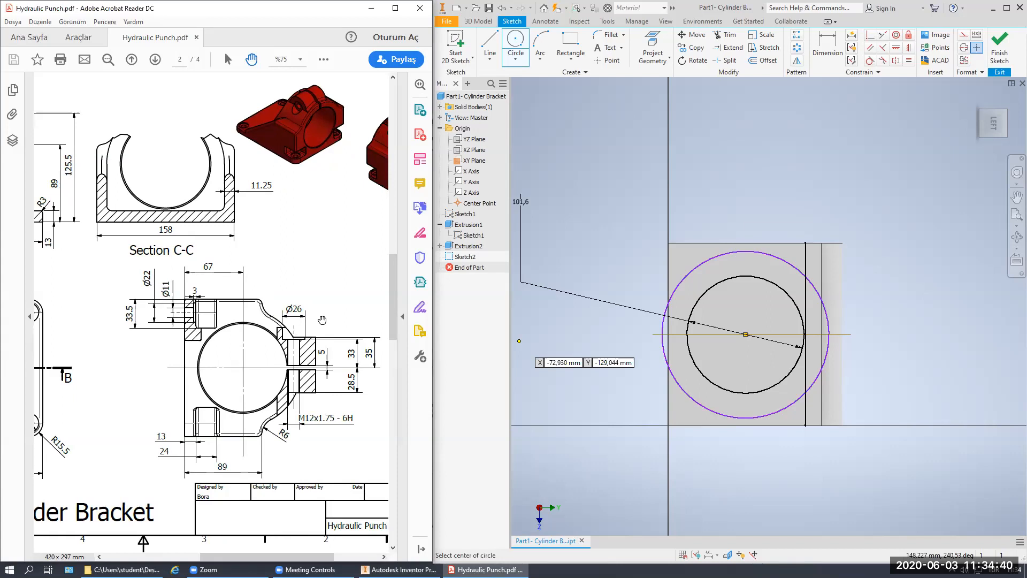
{"action": "left_click", "coordinate": [801, 170]}
{"action": "key", "text": "Escape"}
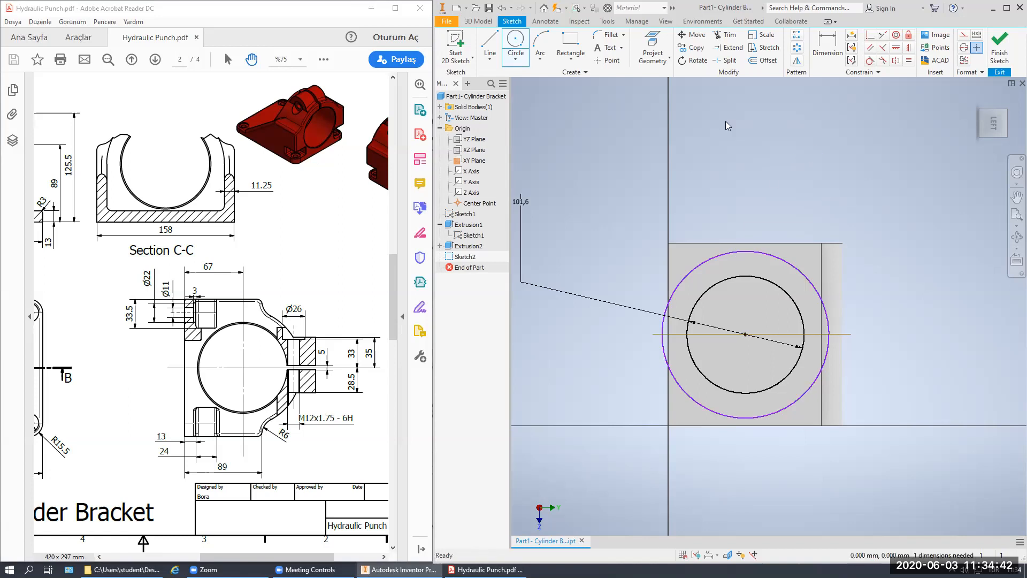
Step: Dimension the larger concentric circle by its radius and set the radius to 95 mm
{"action": "left_click", "coordinate": [827, 49]}
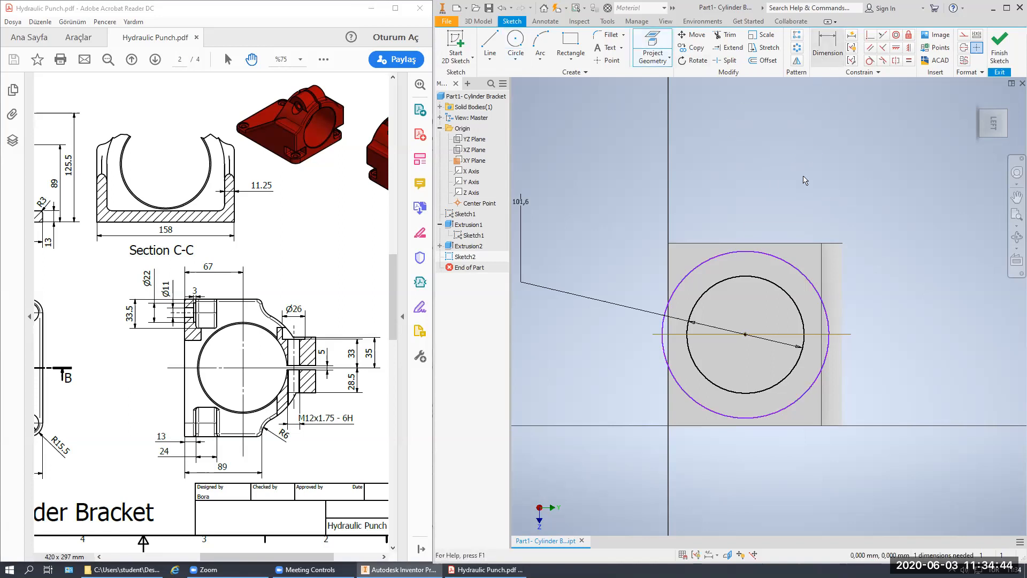
{"action": "left_click", "coordinate": [792, 262]}
{"action": "right_click", "coordinate": [816, 211]}
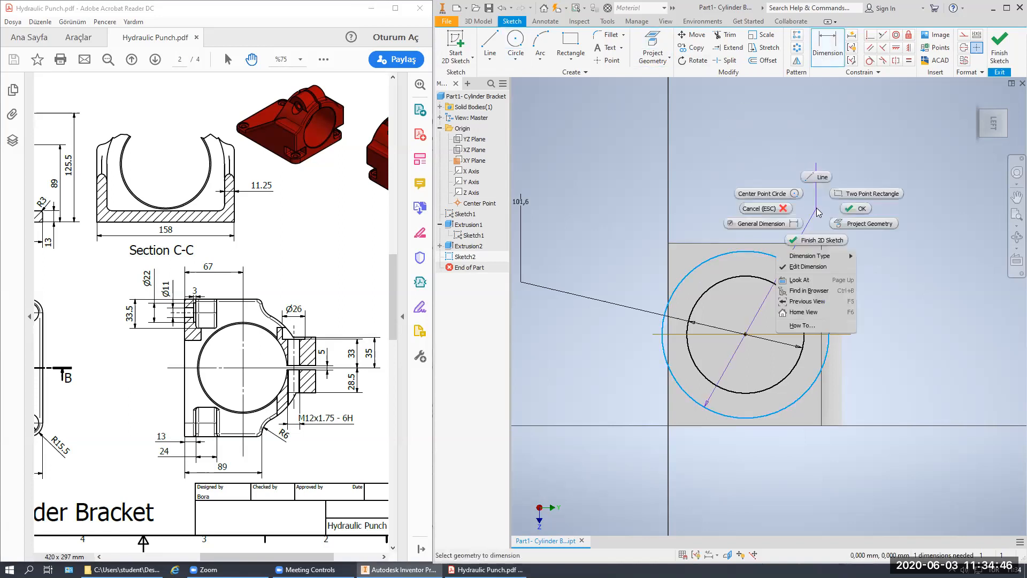
{"action": "mouse_move", "coordinate": [833, 256]}
{"action": "left_click", "coordinate": [875, 262]}
{"action": "left_click", "coordinate": [816, 190]}
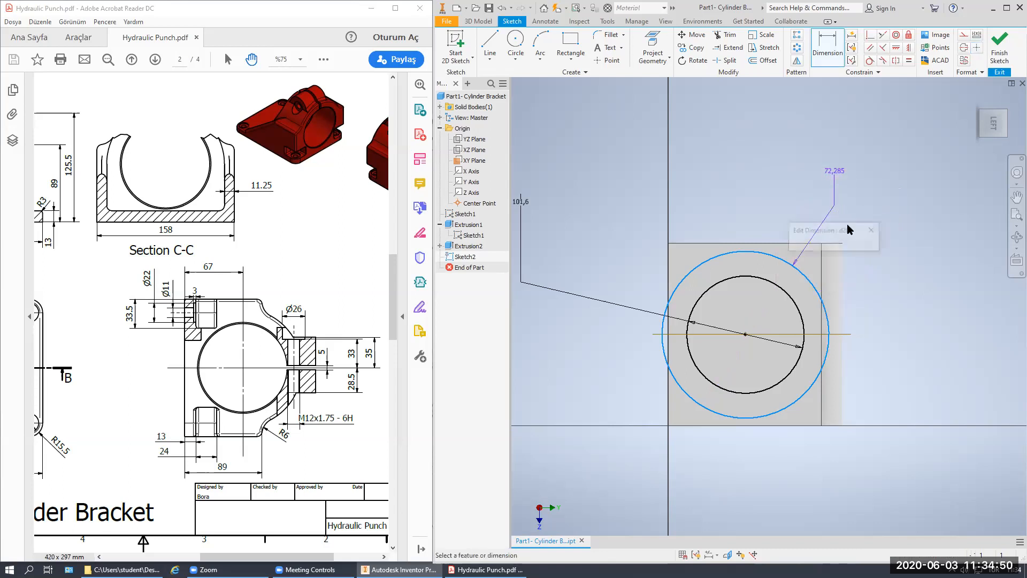
{"action": "type", "text": "95"}
{"action": "key", "text": "Return"}
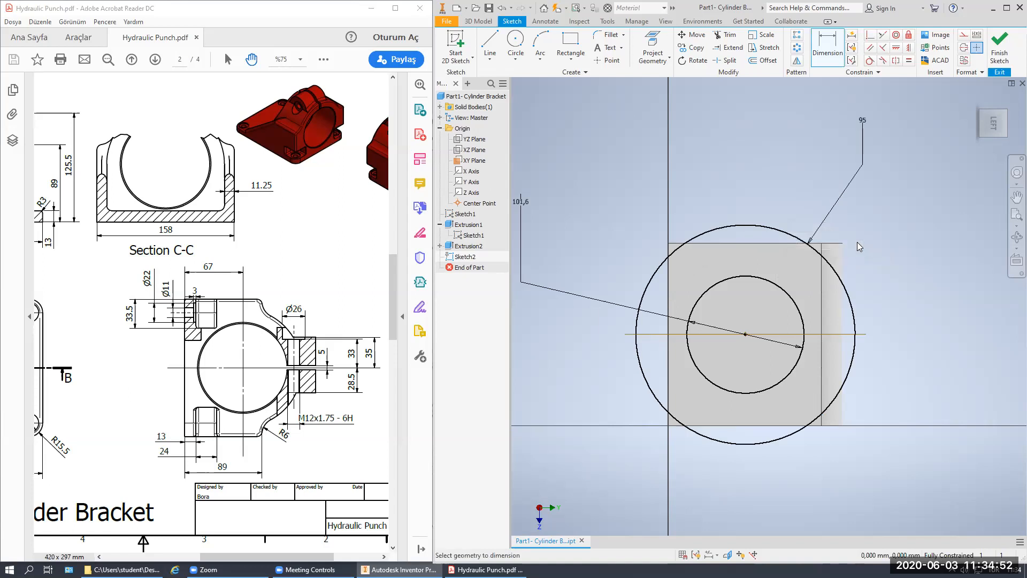
Step: Try an 89 mm radius for the larger circle and delete its radius dimension
{"action": "double_click", "coordinate": [862, 121]}
{"action": "type", "text": "89"}
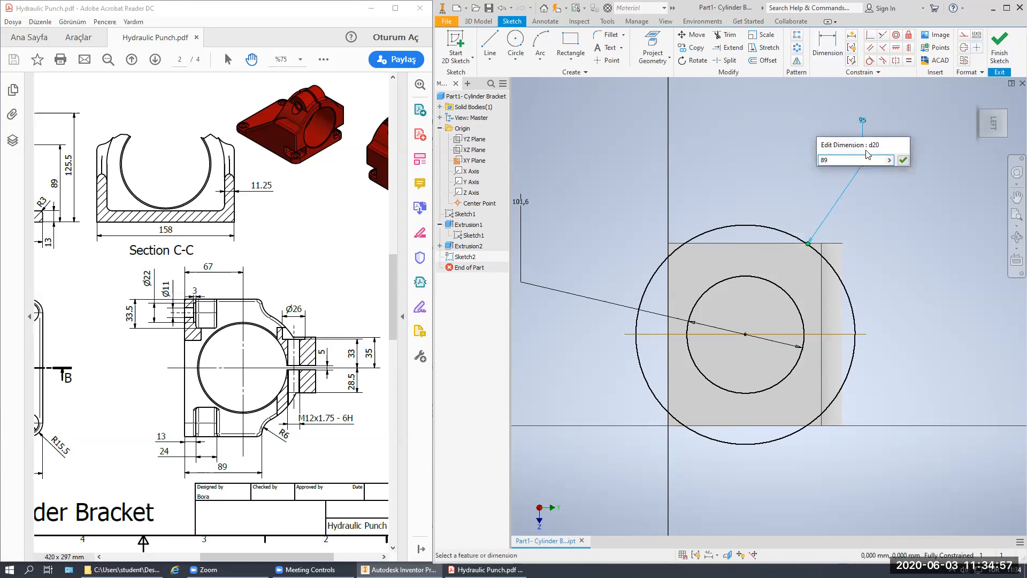
{"action": "key", "text": "Return"}
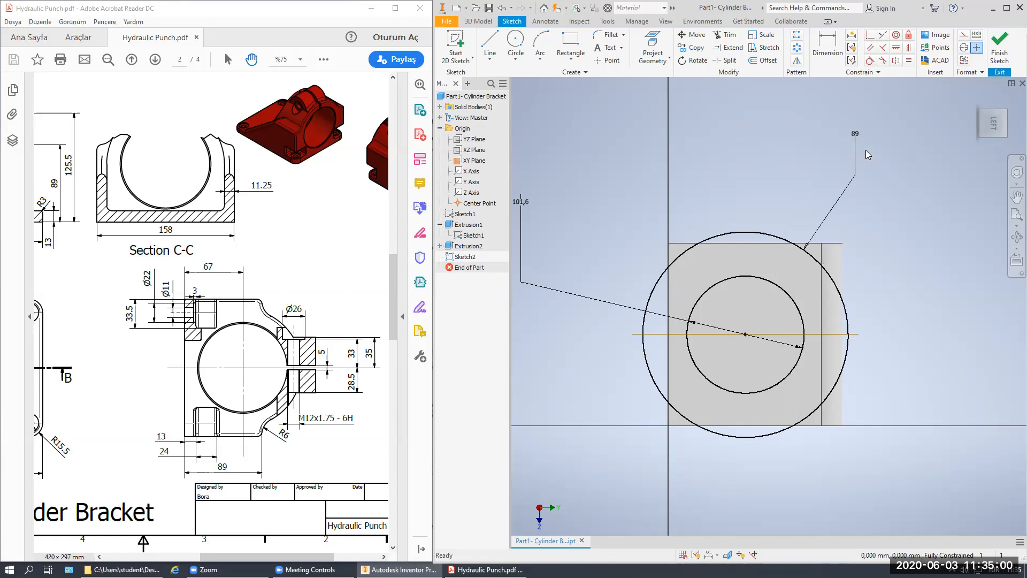
{"action": "left_click", "coordinate": [855, 145]}
{"action": "key", "text": "Delete"}
Step: Constrain the larger circle tangent to the upper edge of the bracket face
{"action": "scroll", "coordinate": [842, 343], "scroll_direction": "down", "scroll_amount": 3}
{"action": "scroll", "coordinate": [842, 343], "scroll_direction": "down", "scroll_amount": 2}
{"action": "mouse_move", "coordinate": [845, 326]}
{"action": "left_mouse_down"}
{"action": "mouse_move", "coordinate": [872, 301]}
{"action": "mouse_move", "coordinate": [828, 307]}
{"action": "left_mouse_up"}
{"action": "scroll", "coordinate": [889, 290], "scroll_direction": "up", "scroll_amount": 5}
{"action": "left_click", "coordinate": [827, 45]}
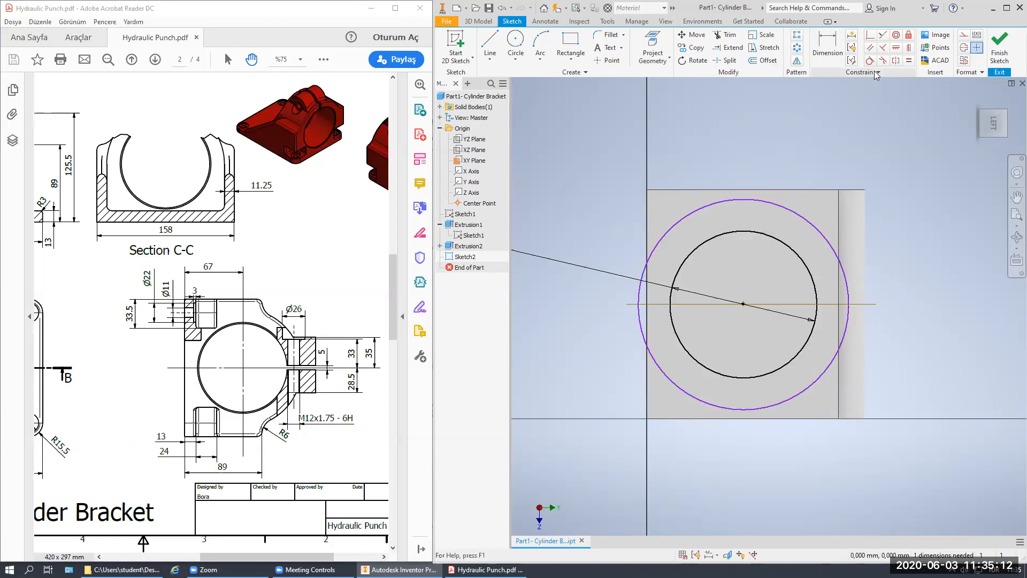
{"action": "left_click", "coordinate": [760, 190]}
{"action": "key", "text": "Escape"}
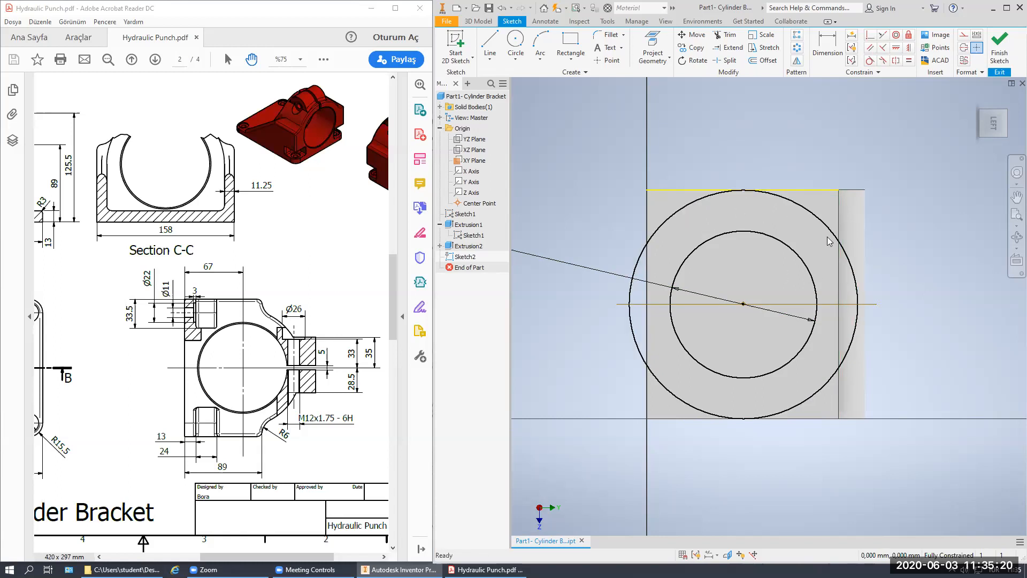
Step: Project the face's lower edge into the sketch and trim away the left half of the larger circle
{"action": "left_click", "coordinate": [725, 35]}
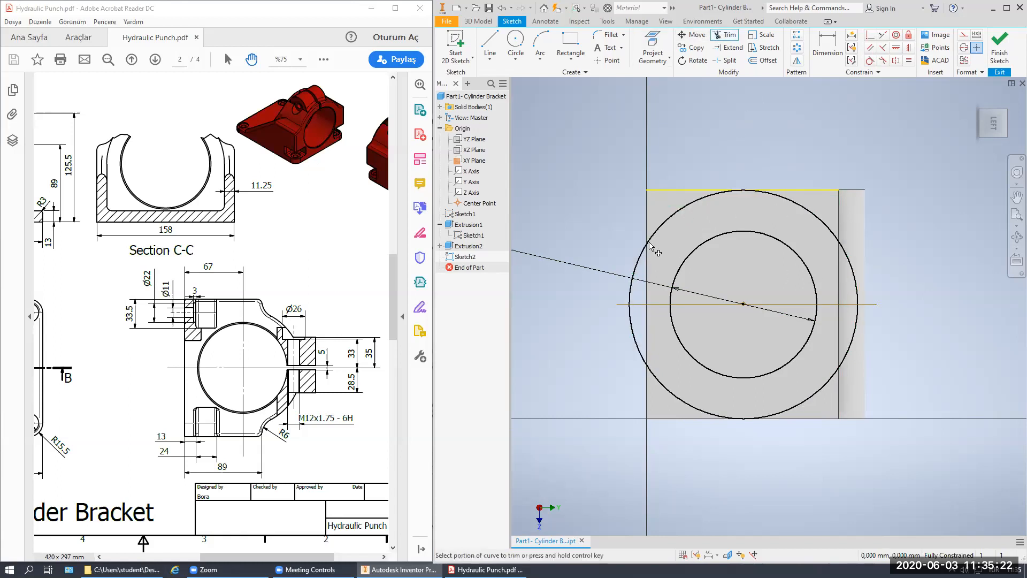
{"action": "left_click", "coordinate": [641, 266]}
{"action": "key", "text": "ctrl+z"}
{"action": "left_click", "coordinate": [652, 53]}
{"action": "left_click", "coordinate": [791, 419]}
{"action": "key", "text": "Escape"}
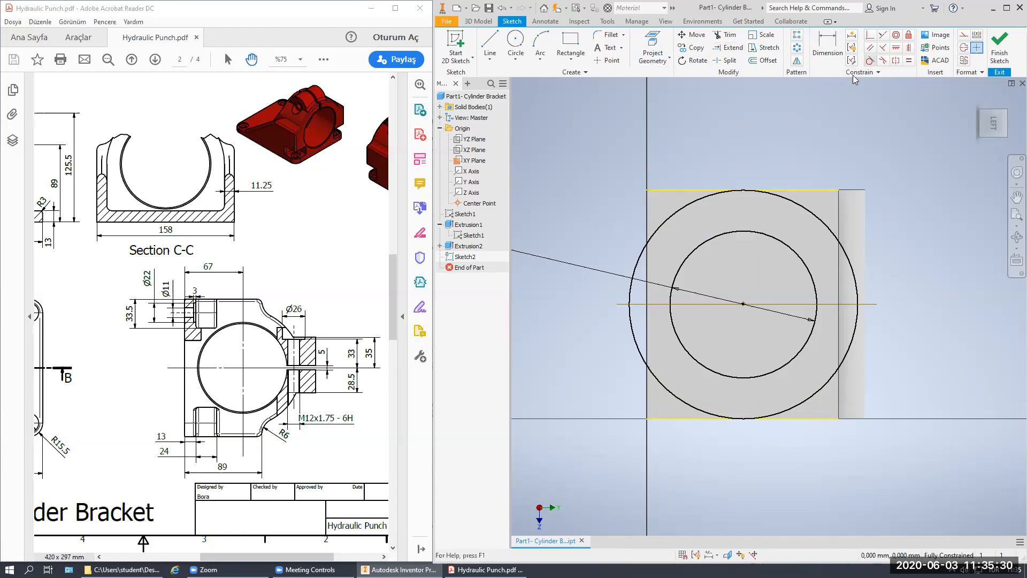
{"action": "left_click", "coordinate": [725, 35]}
{"action": "left_click", "coordinate": [635, 269]}
{"action": "left_click", "coordinate": [670, 345]}
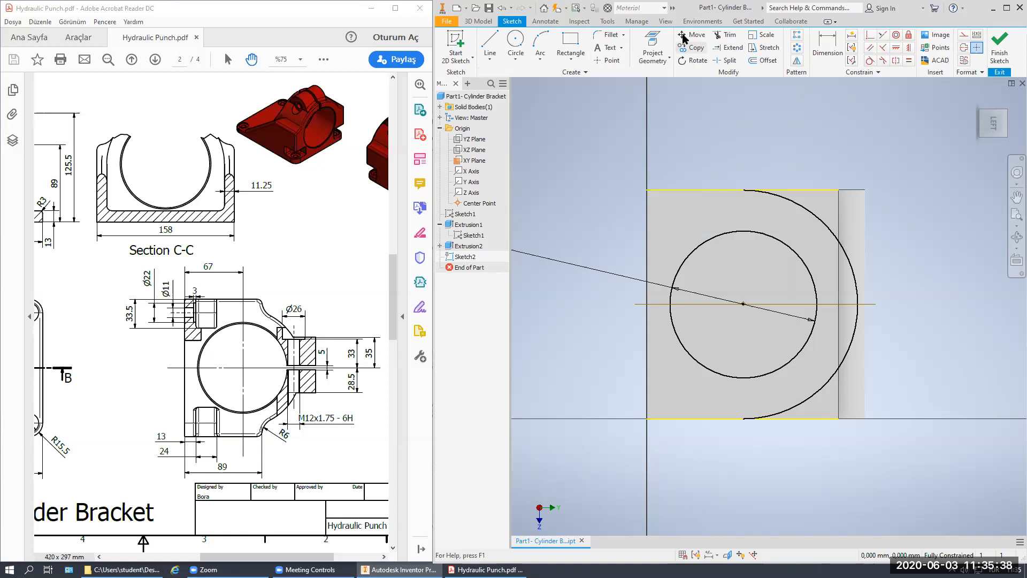
Step: Project the outline of the bracket's flat face and the far right edge of the body into the sketch
{"action": "left_click", "coordinate": [652, 47]}
{"action": "left_click", "coordinate": [867, 213]}
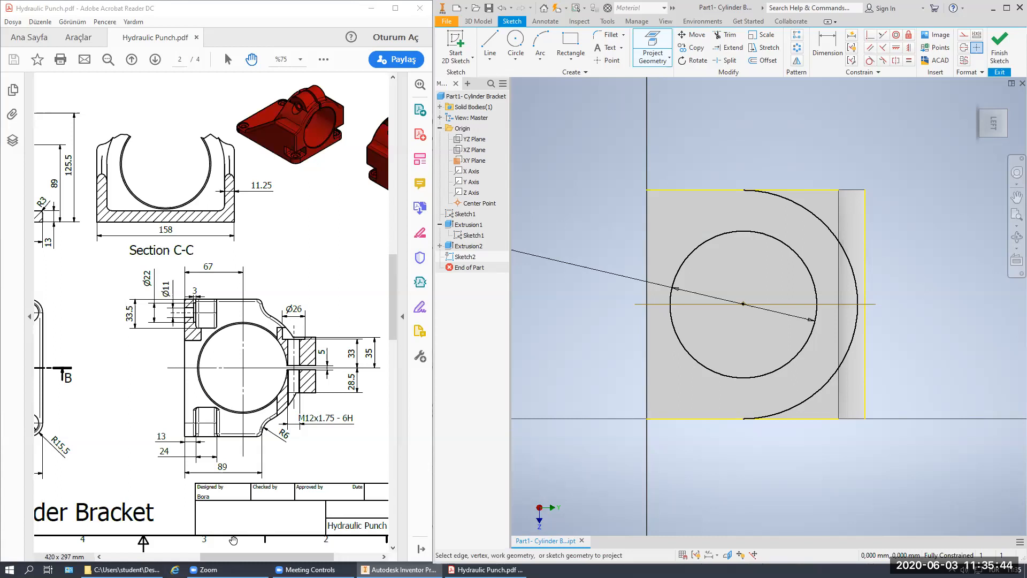
{"action": "mouse_move", "coordinate": [259, 298]}
{"action": "left_mouse_down"}
{"action": "mouse_move", "coordinate": [293, 332]}
{"action": "mouse_move", "coordinate": [302, 296]}
{"action": "mouse_move", "coordinate": [253, 294]}
{"action": "left_mouse_up"}
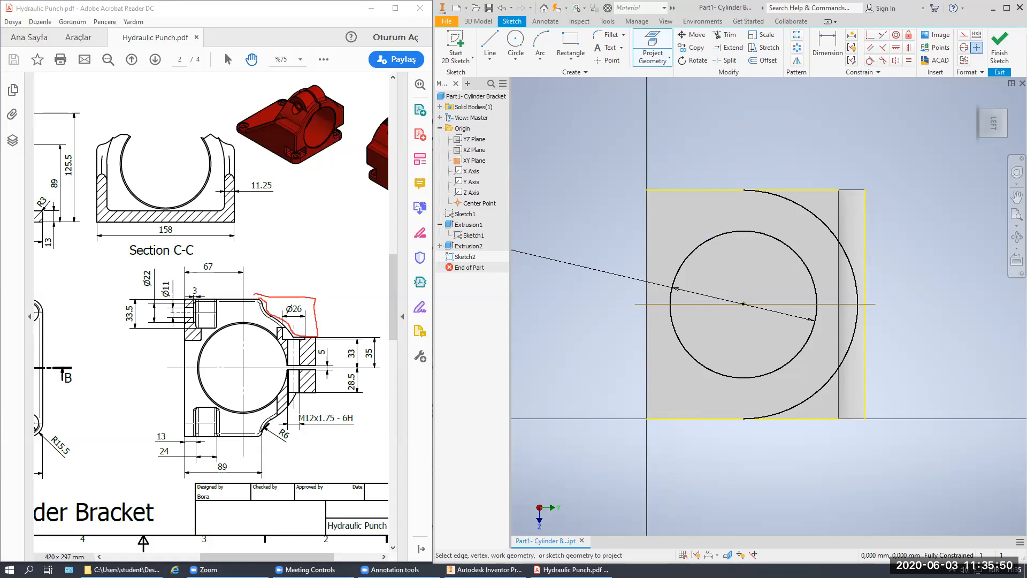
{"action": "left_click_drag", "start_coordinate": [266, 423], "coordinate": [289, 411]}
{"action": "left_click", "coordinate": [710, 48]}
{"action": "left_click", "coordinate": [797, 205]}
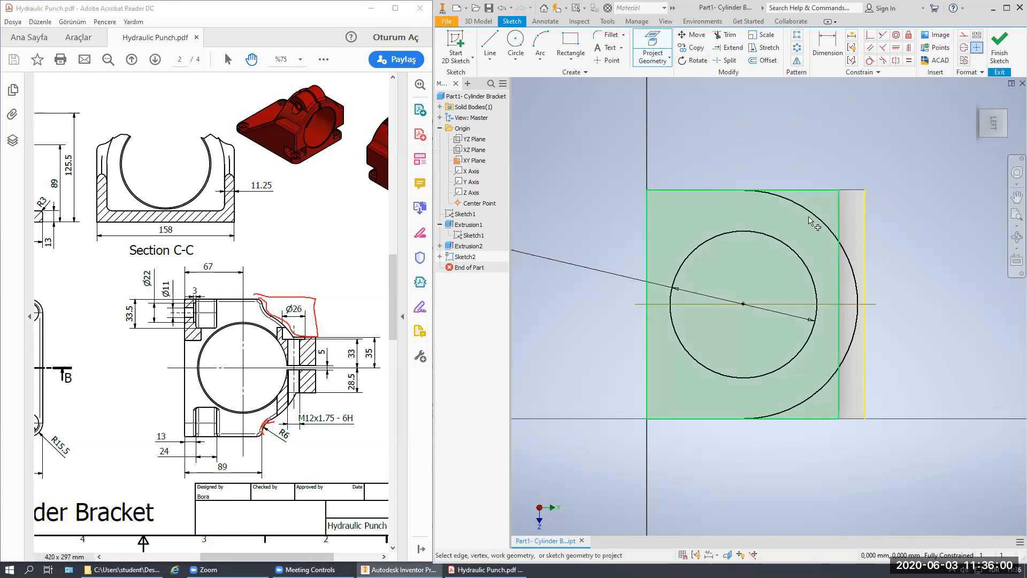
Step: Delete the half-circle arc and draw a full circle about 150 mm in diameter, concentric with the bore circle
{"action": "left_click", "coordinate": [811, 221]}
{"action": "right_click", "coordinate": [815, 216]}
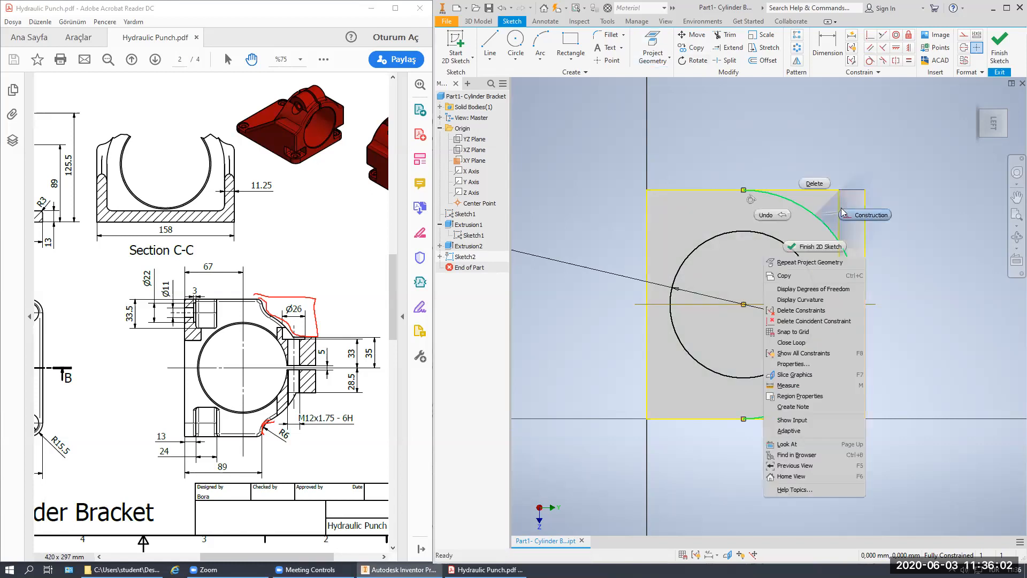
{"action": "left_click", "coordinate": [812, 184]}
{"action": "left_click", "coordinate": [516, 41]}
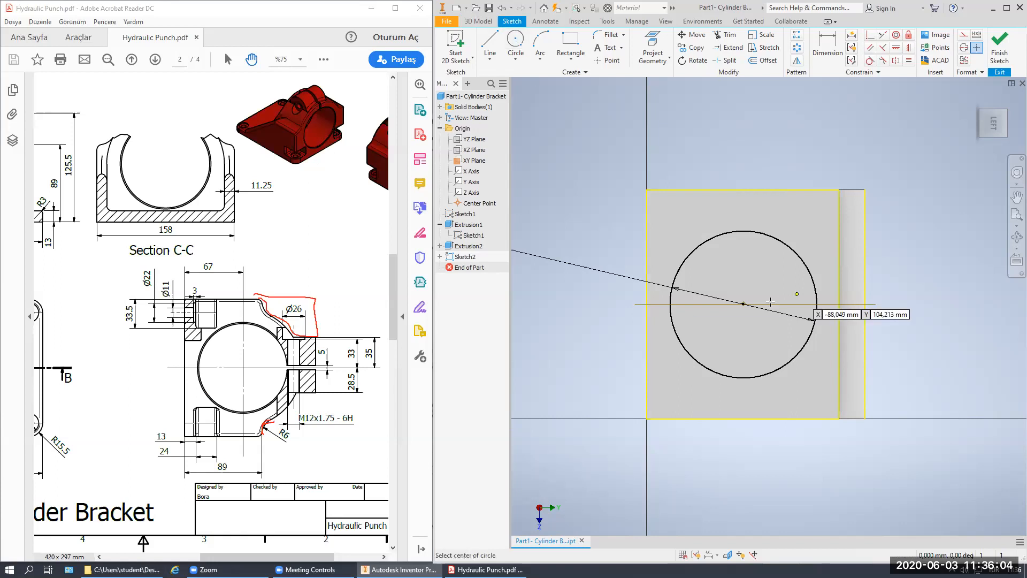
{"action": "left_click", "coordinate": [743, 304]}
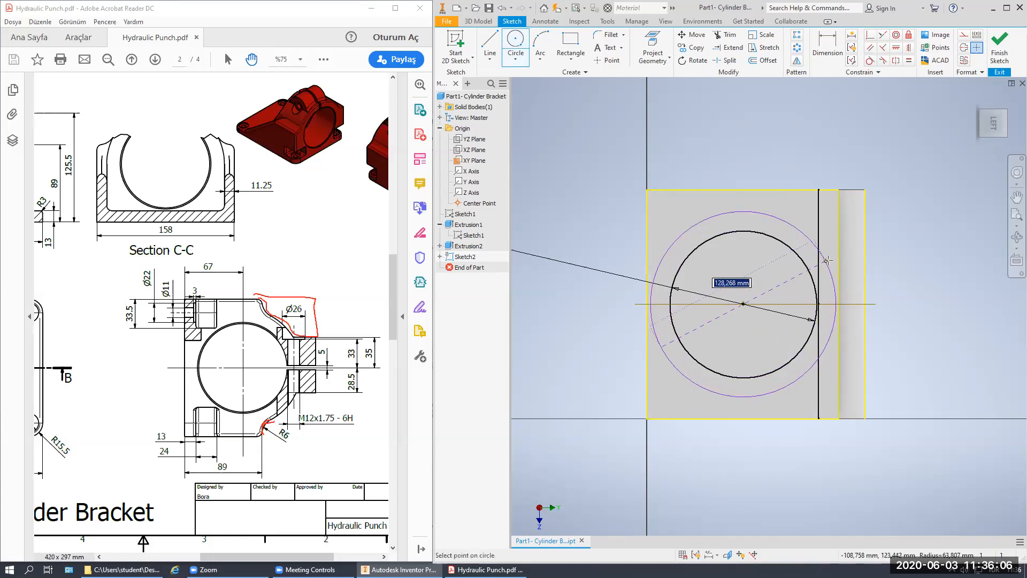
{"action": "left_click", "coordinate": [902, 285]}
{"action": "key", "text": "Escape"}
{"action": "left_click_drag", "start_coordinate": [903, 287], "coordinate": [852, 289]}
Step: Draw a small circle on the face's upper edge, just outside the larger circle, and dimension its radius as 6 mm
{"action": "left_click", "coordinate": [521, 41]}
{"action": "scroll", "coordinate": [790, 191], "scroll_direction": "up", "scroll_amount": 5}
{"action": "left_click", "coordinate": [827, 208]}
{"action": "left_click", "coordinate": [797, 222]}
{"action": "left_click", "coordinate": [827, 47]}
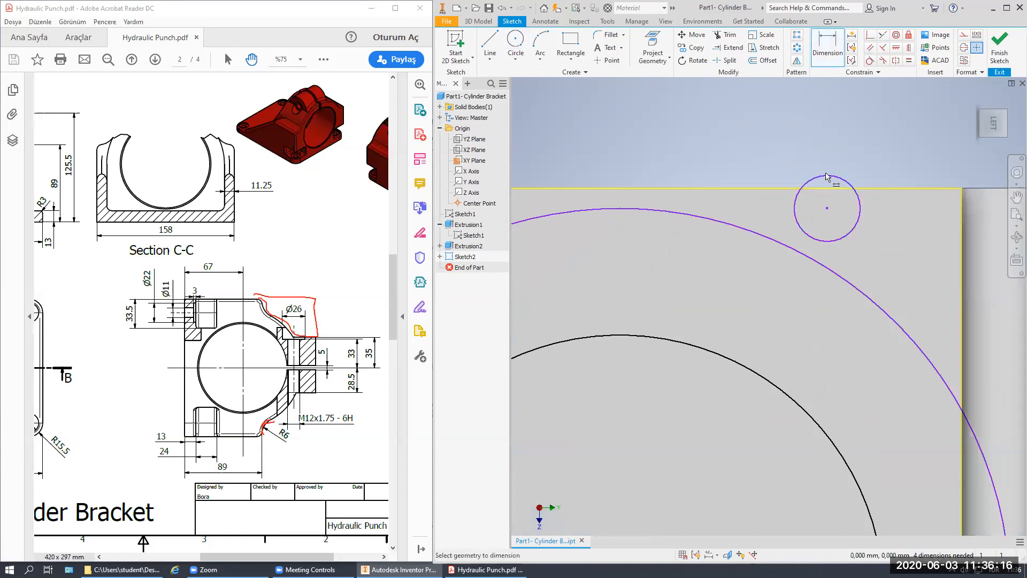
{"action": "left_click", "coordinate": [791, 247]}
{"action": "right_click", "coordinate": [775, 258]}
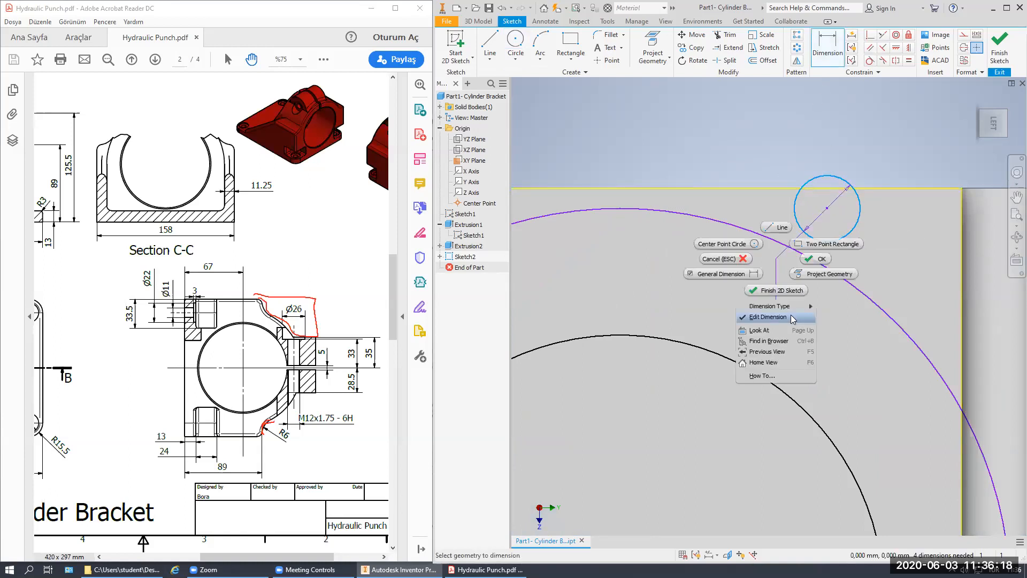
{"action": "mouse_move", "coordinate": [797, 308]}
{"action": "left_click", "coordinate": [838, 308]}
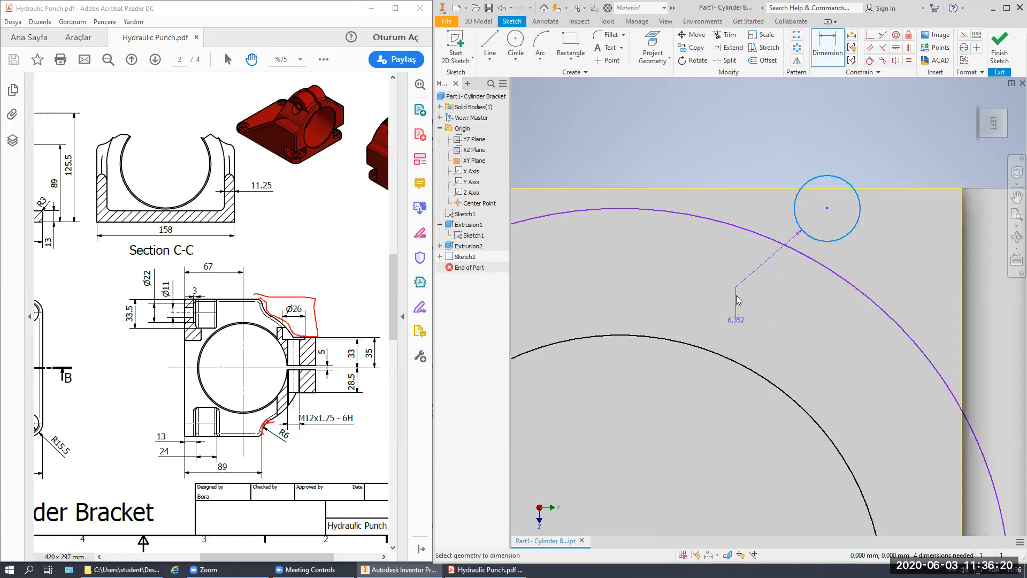
{"action": "left_click", "coordinate": [752, 304]}
{"action": "type", "text": "6"}
{"action": "key", "text": "Return"}
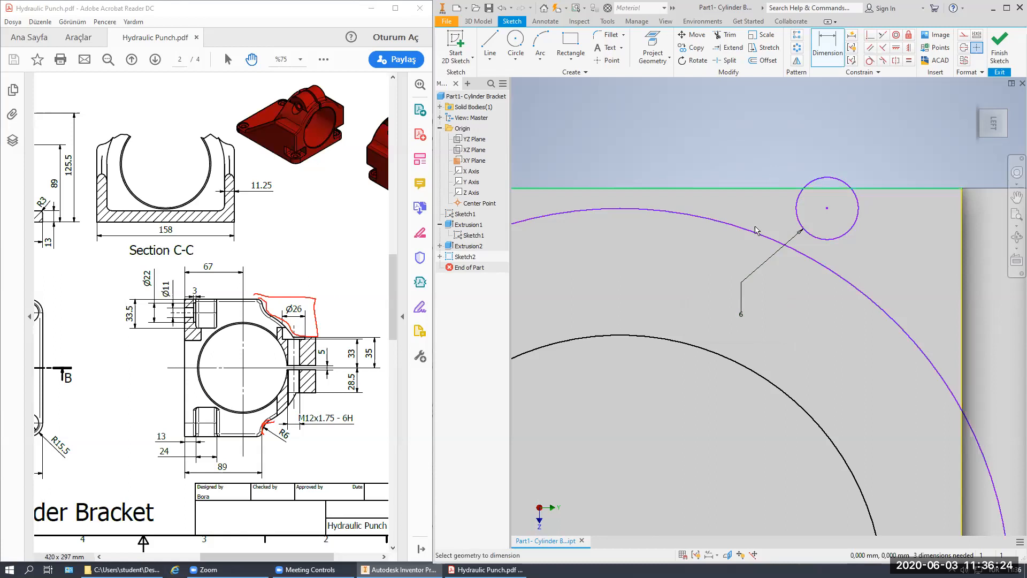
Step: Draw a vertical line about 93 mm long across the face's upper edge and dimension it 89 mm from the left edge
{"action": "scroll", "coordinate": [752, 206], "scroll_direction": "down", "scroll_amount": 3}
{"action": "left_click", "coordinate": [490, 46]}
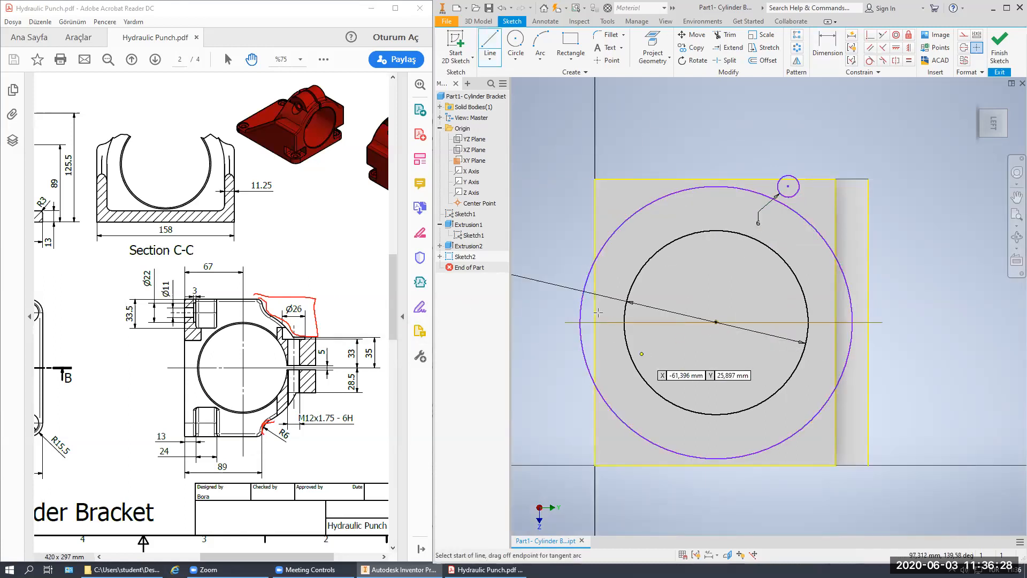
{"action": "left_click", "coordinate": [745, 275]}
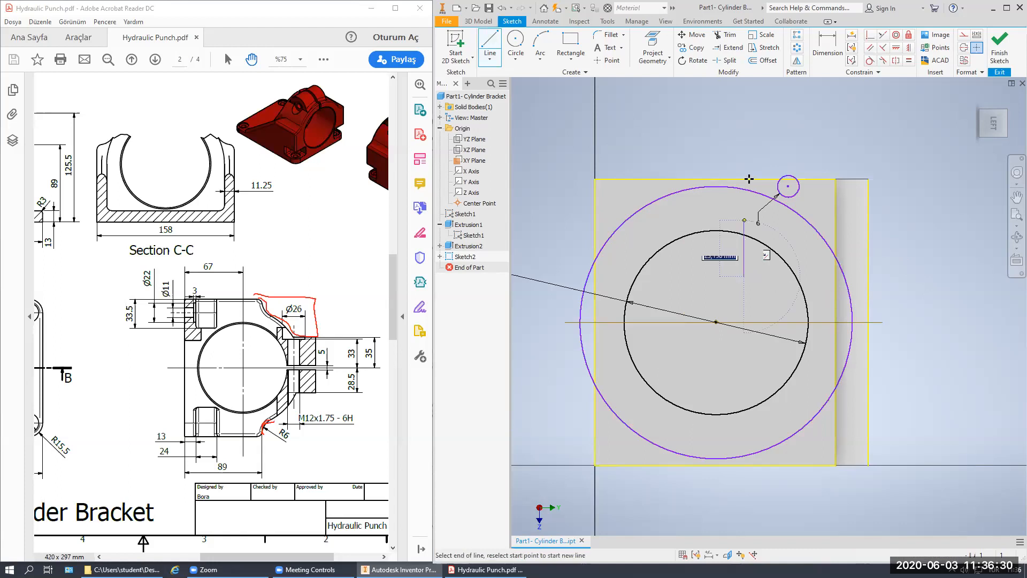
{"action": "left_click", "coordinate": [743, 106]}
{"action": "key", "text": "Escape"}
{"action": "left_click", "coordinate": [827, 51]}
{"action": "left_click", "coordinate": [744, 160]}
{"action": "left_click", "coordinate": [595, 209]}
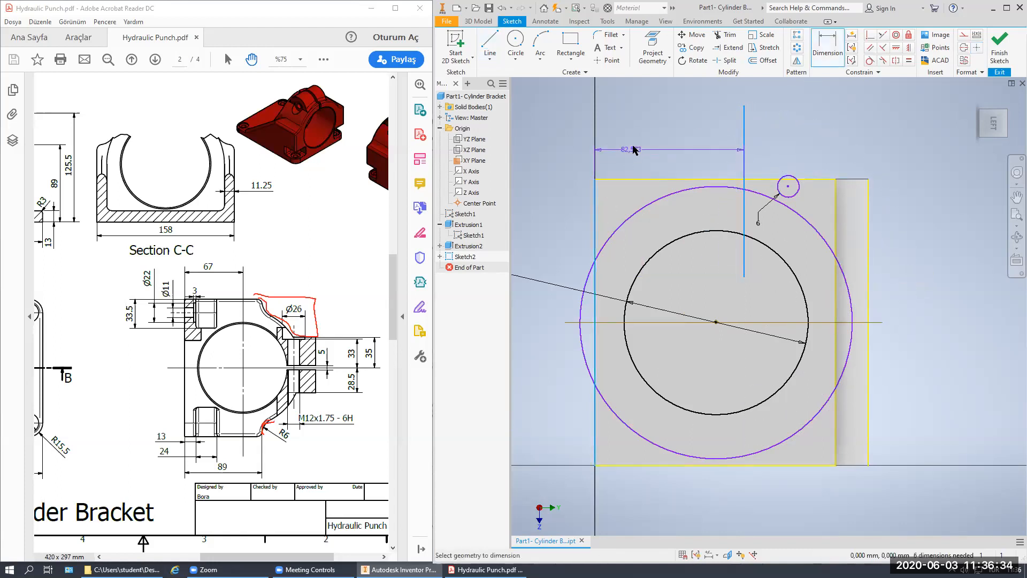
{"action": "left_click", "coordinate": [634, 145]}
{"action": "type", "text": "8"}
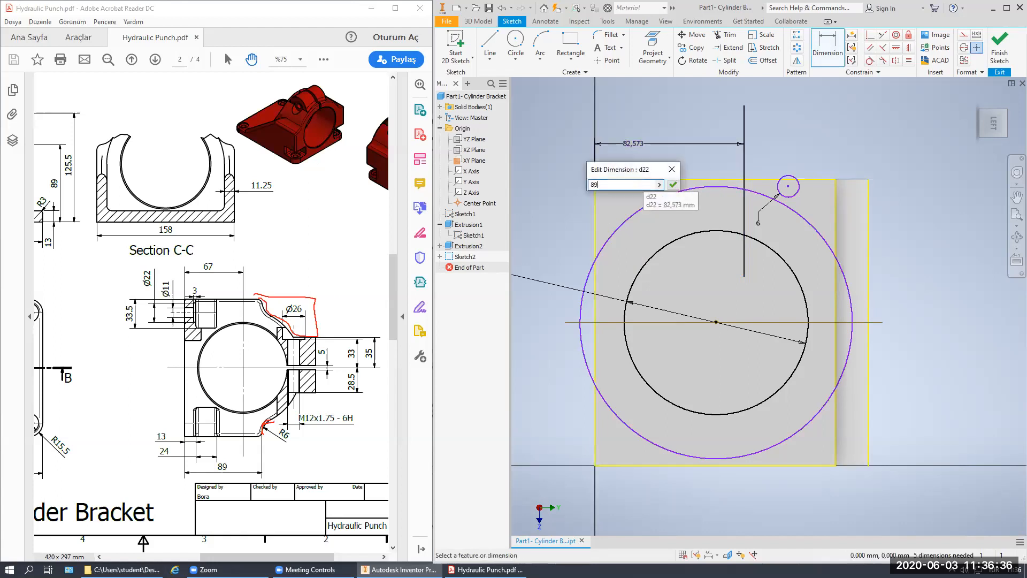
{"action": "type", "text": "9"}
{"action": "key", "text": "Return"}
Step: Constrain the 6 mm radius circle tangent to both the vertical line and the large outer circle
{"action": "left_click", "coordinate": [870, 59]}
{"action": "left_click", "coordinate": [780, 188]}
{"action": "left_click", "coordinate": [756, 199]}
{"action": "scroll", "coordinate": [769, 195], "scroll_direction": "down", "scroll_amount": 3}
{"action": "left_click", "coordinate": [777, 193]}
{"action": "left_click", "coordinate": [786, 207]}
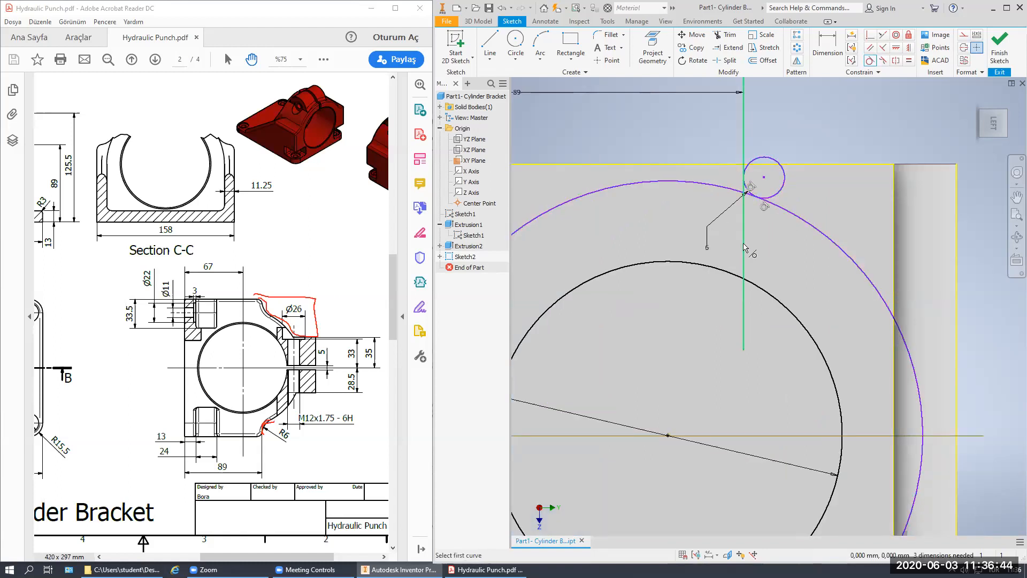
{"action": "scroll", "coordinate": [797, 206], "scroll_direction": "up", "scroll_amount": 5}
{"action": "scroll", "coordinate": [781, 199], "scroll_direction": "down", "scroll_amount": 8}
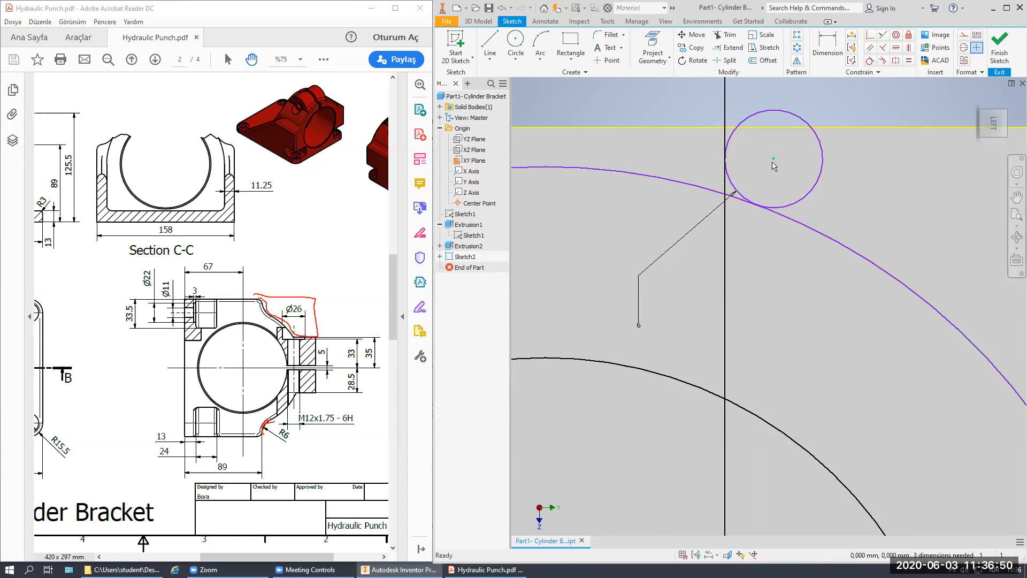
Step: Make the small circle's centre coincident with the projected upper edge of the face
{"action": "left_click", "coordinate": [870, 35]}
{"action": "left_click", "coordinate": [773, 159]}
{"action": "left_click", "coordinate": [772, 127]}
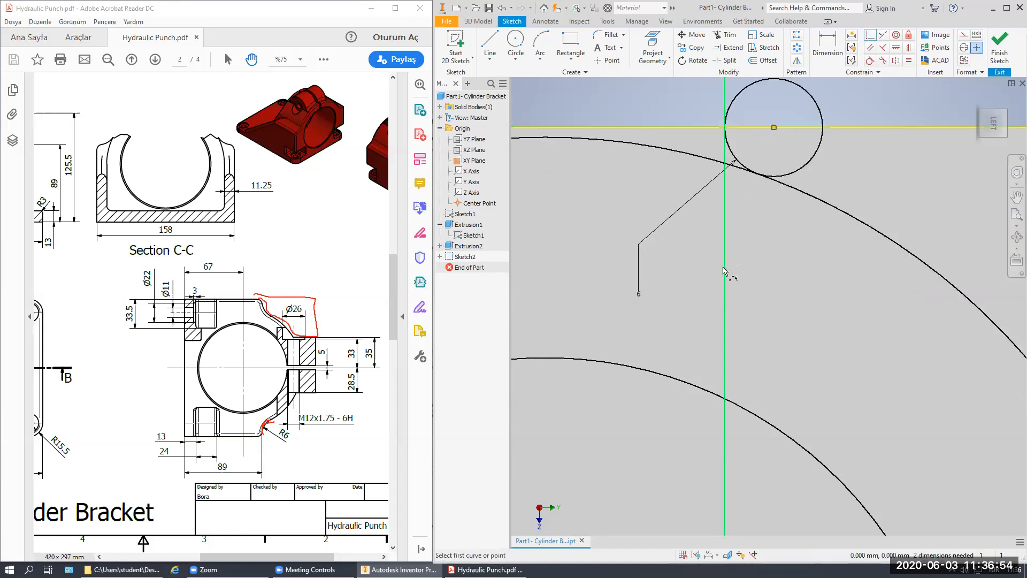
{"action": "scroll", "coordinate": [760, 228], "scroll_direction": "down", "scroll_amount": 4}
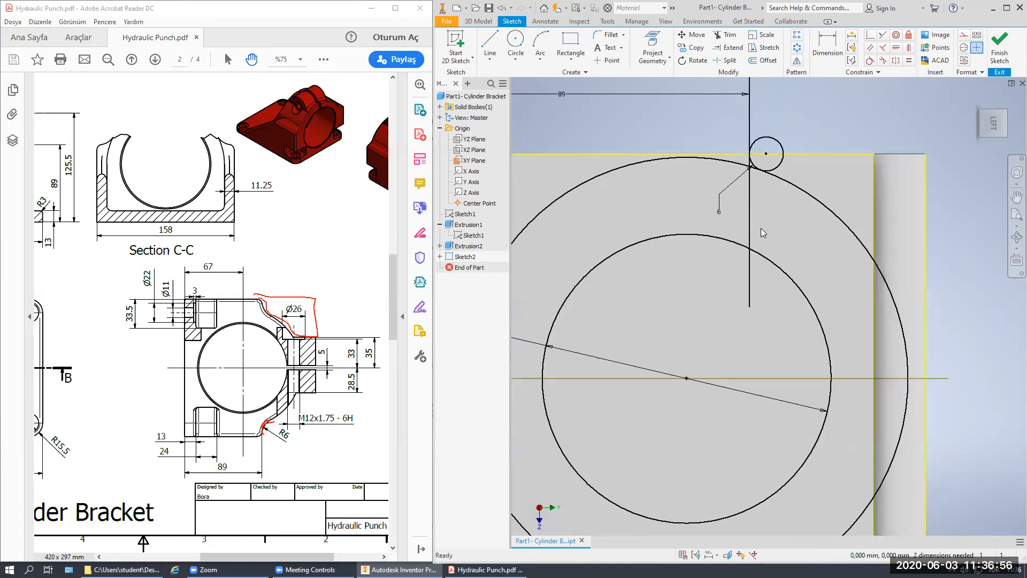
{"action": "scroll", "coordinate": [754, 173], "scroll_direction": "up", "scroll_amount": 3}
{"action": "scroll", "coordinate": [867, 222], "scroll_direction": "down", "scroll_amount": 5}
{"action": "mouse_move", "coordinate": [890, 258]}
{"action": "middle_mouse_down"}
{"action": "mouse_move", "coordinate": [780, 206]}
{"action": "mouse_move", "coordinate": [757, 160]}
{"action": "middle_mouse_up"}
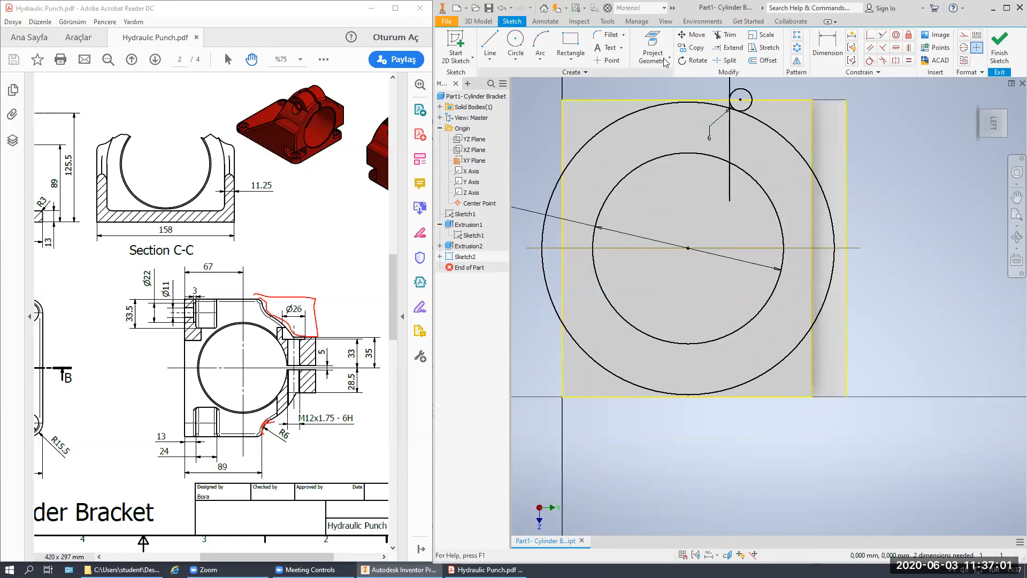
Step: Trim the outer circle from the left edge up to the tangent point, and trim the small circle down to its connecting arc
{"action": "left_click", "coordinate": [722, 38]}
{"action": "left_click", "coordinate": [543, 224]}
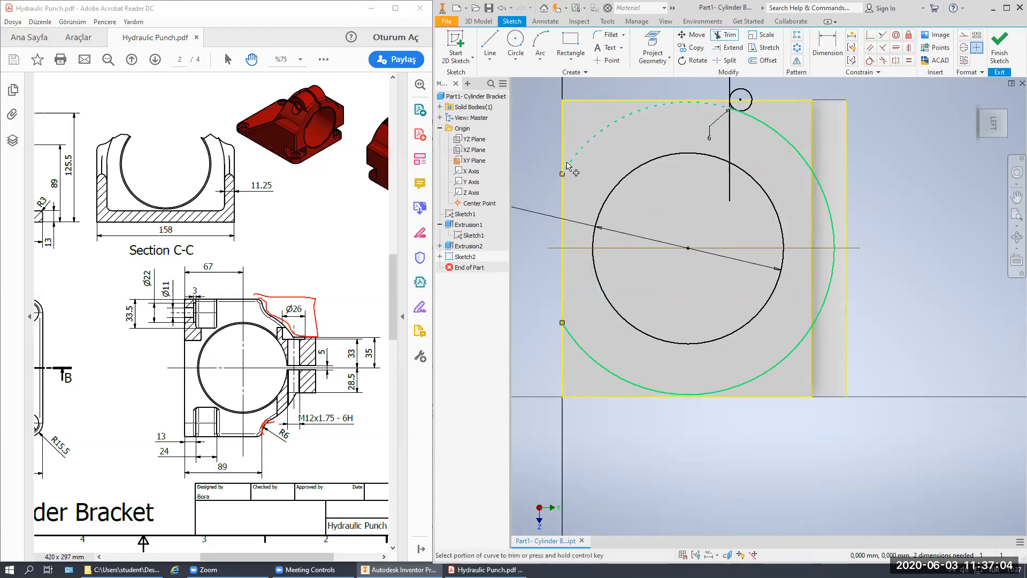
{"action": "left_click", "coordinate": [617, 160]}
{"action": "left_click", "coordinate": [751, 99]}
{"action": "scroll", "coordinate": [752, 103], "scroll_direction": "up", "scroll_amount": 4}
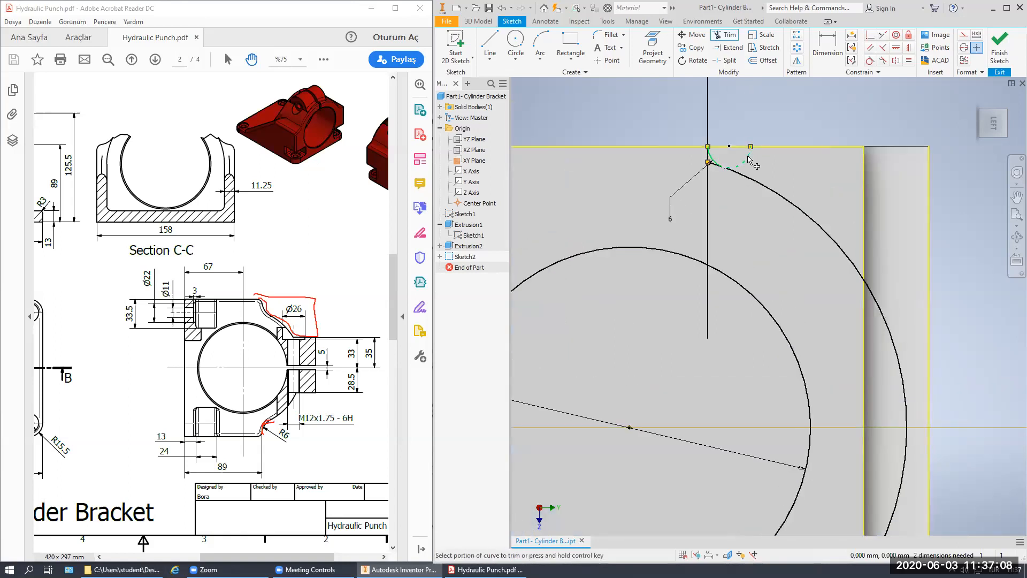
{"action": "scroll", "coordinate": [711, 178], "scroll_direction": "up", "scroll_amount": 2}
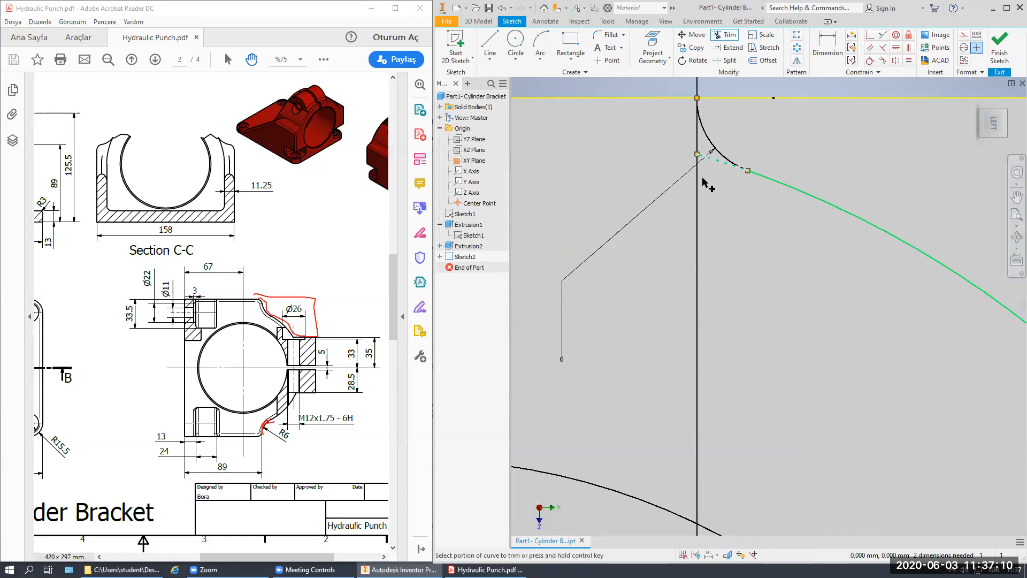
{"action": "scroll", "coordinate": [714, 209], "scroll_direction": "down", "scroll_amount": 1}
{"action": "key", "text": "Escape"}
Step: Convert the vertical line through the corner arc into a construction line
{"action": "left_click", "coordinate": [705, 277]}
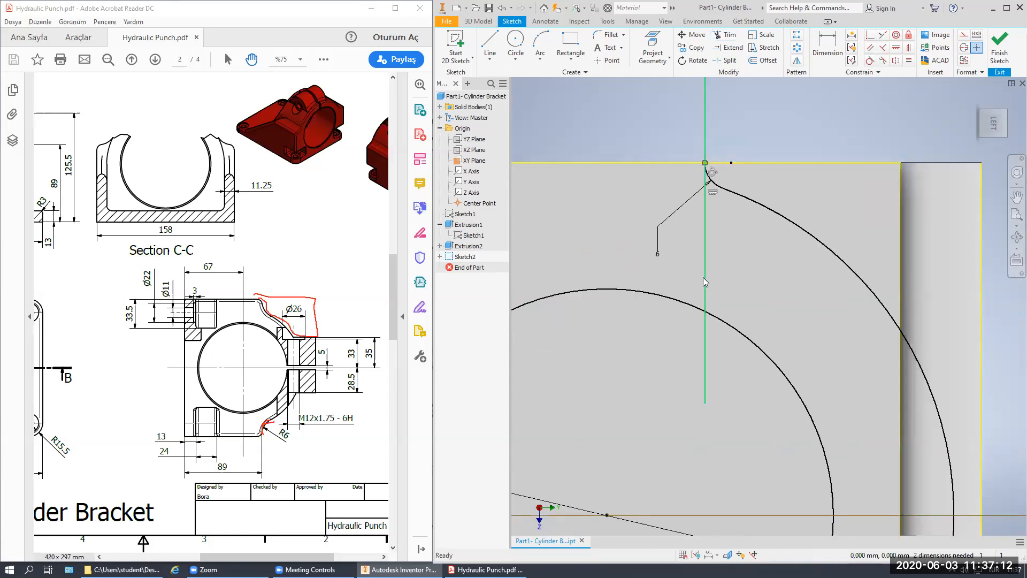
{"action": "right_click", "coordinate": [704, 278]}
{"action": "left_click", "coordinate": [743, 264]}
{"action": "scroll", "coordinate": [736, 264], "scroll_direction": "down", "scroll_amount": 2}
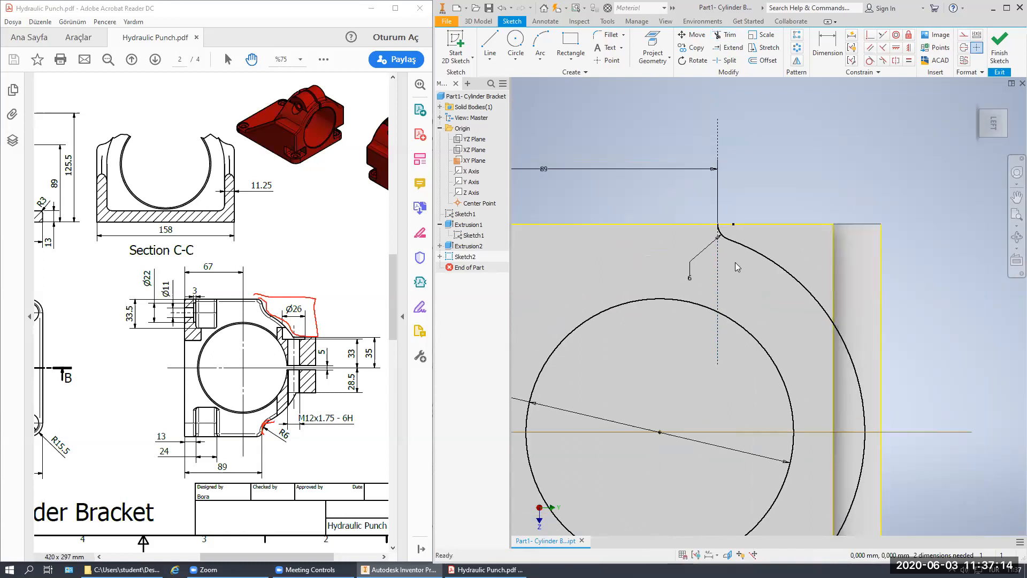
{"action": "middle_click_drag", "start_coordinate": [724, 252], "coordinate": [714, 218]}
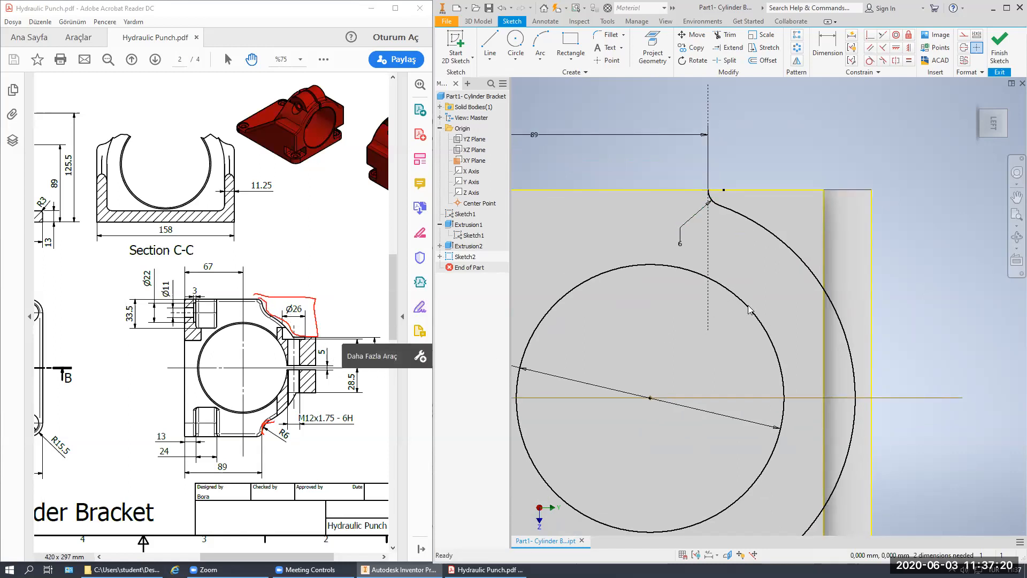
{"action": "scroll", "coordinate": [764, 292], "scroll_direction": "down", "scroll_amount": 2}
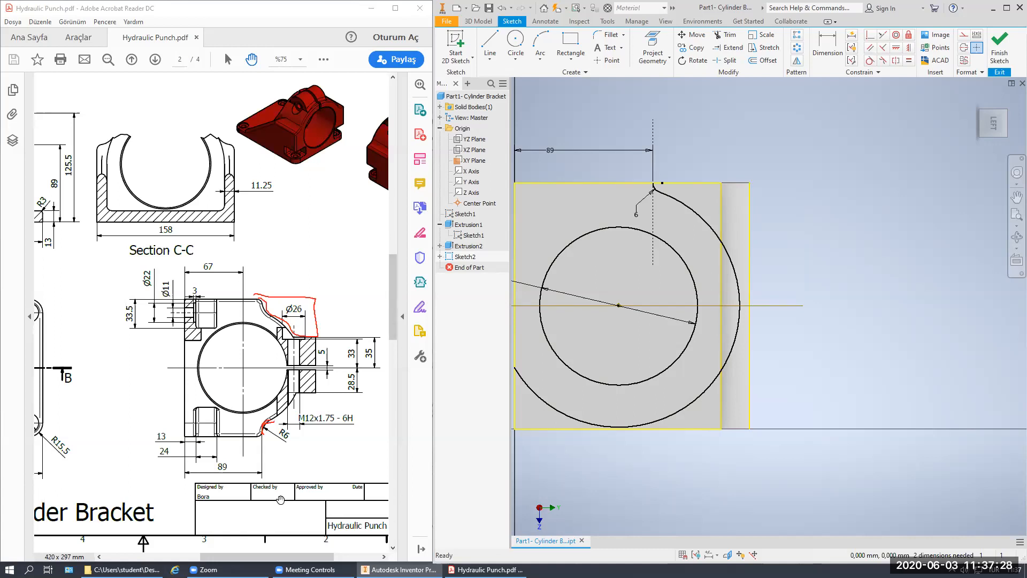
{"action": "left_click_drag", "start_coordinate": [316, 336], "coordinate": [351, 333]}
{"action": "mouse_move", "coordinate": [361, 374]}
{"action": "left_mouse_down"}
{"action": "mouse_move", "coordinate": [331, 381]}
{"action": "mouse_move", "coordinate": [346, 395]}
{"action": "mouse_move", "coordinate": [357, 374]}
{"action": "left_mouse_up"}
{"action": "mouse_move", "coordinate": [370, 345]}
{"action": "left_mouse_down"}
{"action": "mouse_move", "coordinate": [364, 353]}
{"action": "mouse_move", "coordinate": [378, 357]}
{"action": "left_mouse_up"}
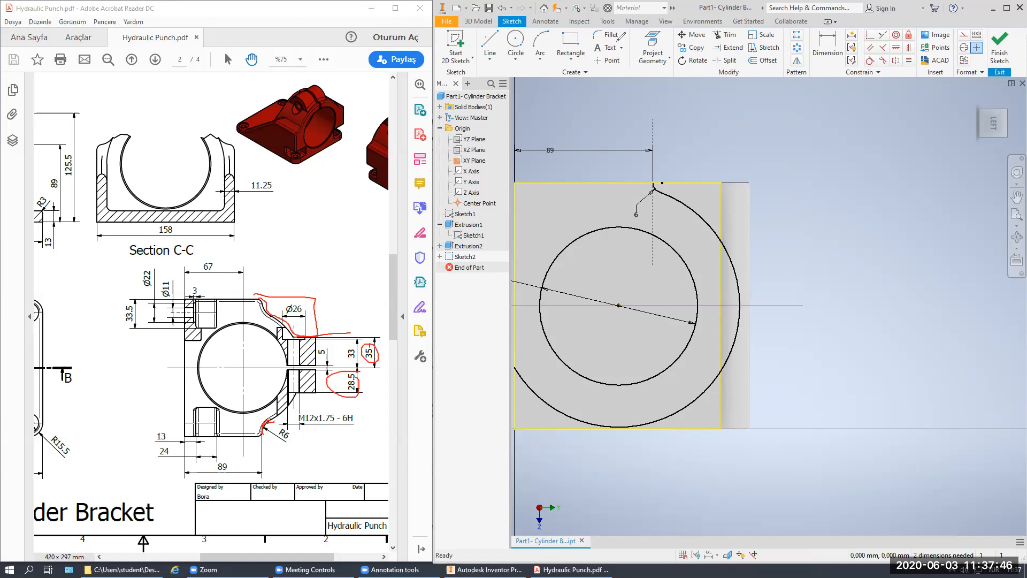
Step: Draw a horizontal line above the bore's centre, crossing the large outer arc and extending beyond the face's outer edge
{"action": "left_click", "coordinate": [490, 45]}
{"action": "left_click", "coordinate": [707, 263]}
{"action": "left_click", "coordinate": [847, 263]}
{"action": "key", "text": "Escape"}
{"action": "key", "text": "d"}
{"action": "left_click", "coordinate": [789, 264]}
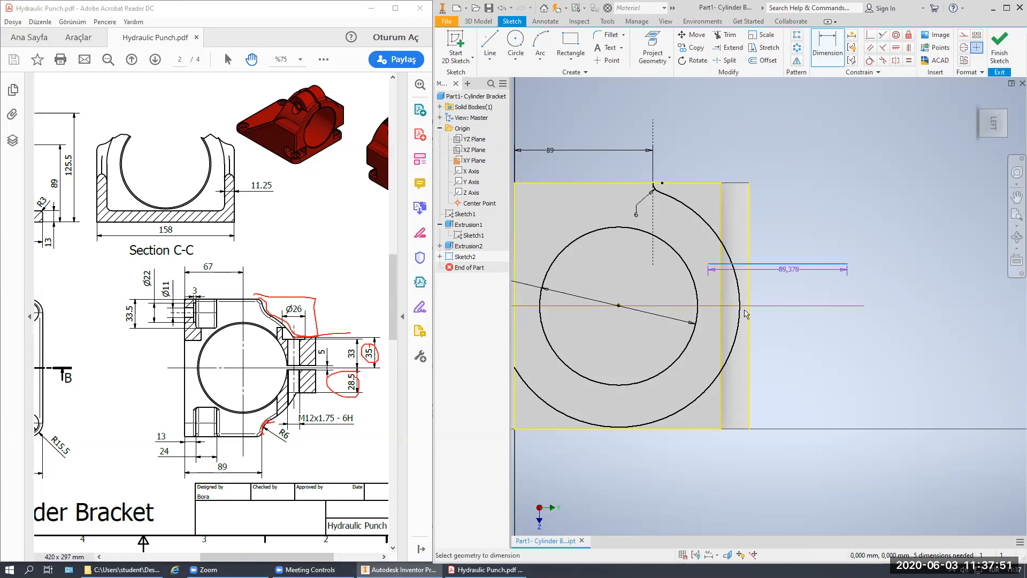
{"action": "left_click", "coordinate": [619, 306]}
{"action": "left_click", "coordinate": [813, 291]}
{"action": "key", "text": "Escape"}
{"action": "key", "text": "ctrl+z"}
Step: Dimension the horizontal line 35 mm above the origin's Center Point
{"action": "left_click", "coordinate": [828, 47]}
{"action": "left_click", "coordinate": [786, 264]}
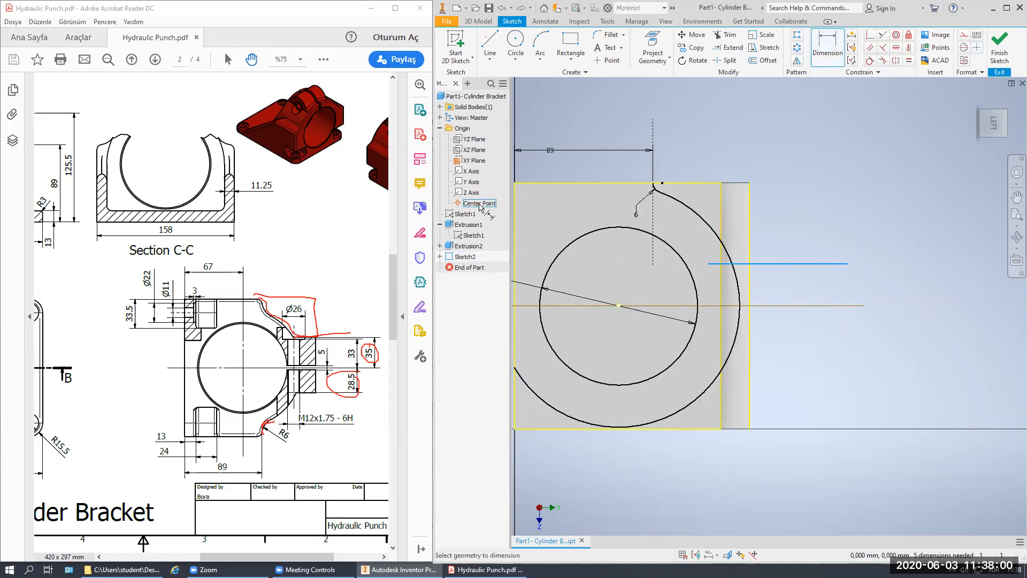
{"action": "left_click", "coordinate": [477, 204]}
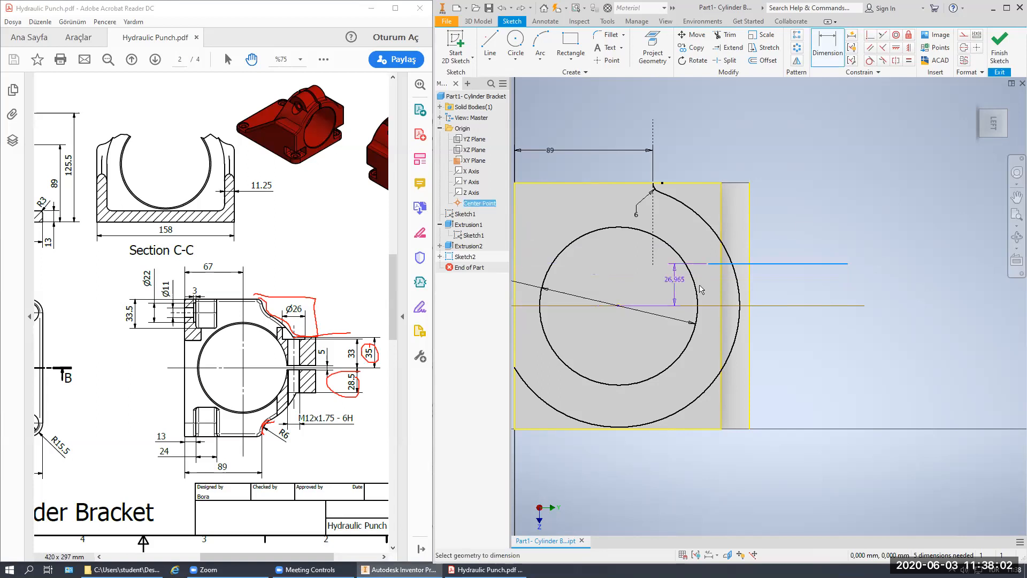
{"action": "left_click", "coordinate": [873, 296]}
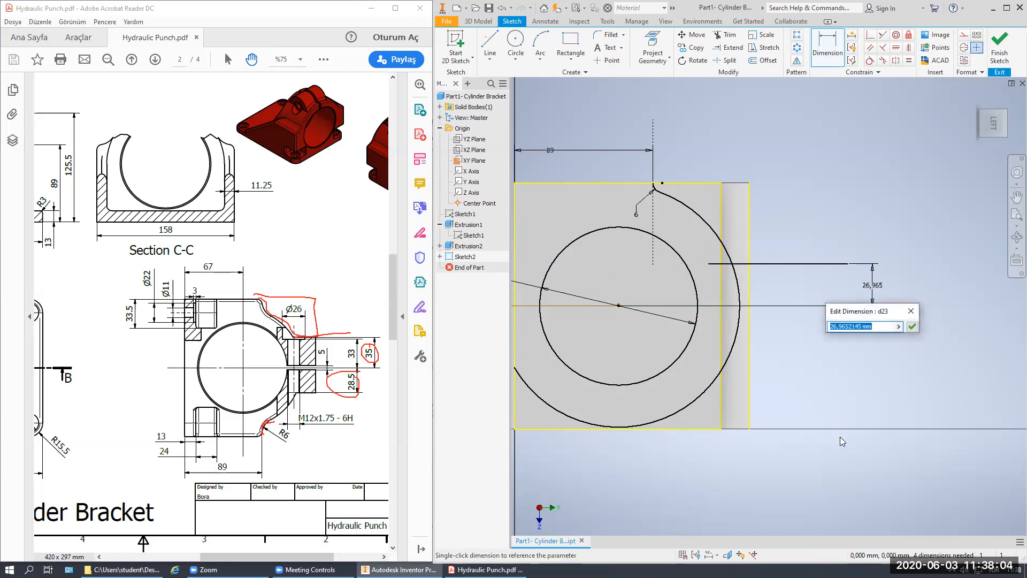
{"action": "type", "text": "35"}
{"action": "key", "text": "Return"}
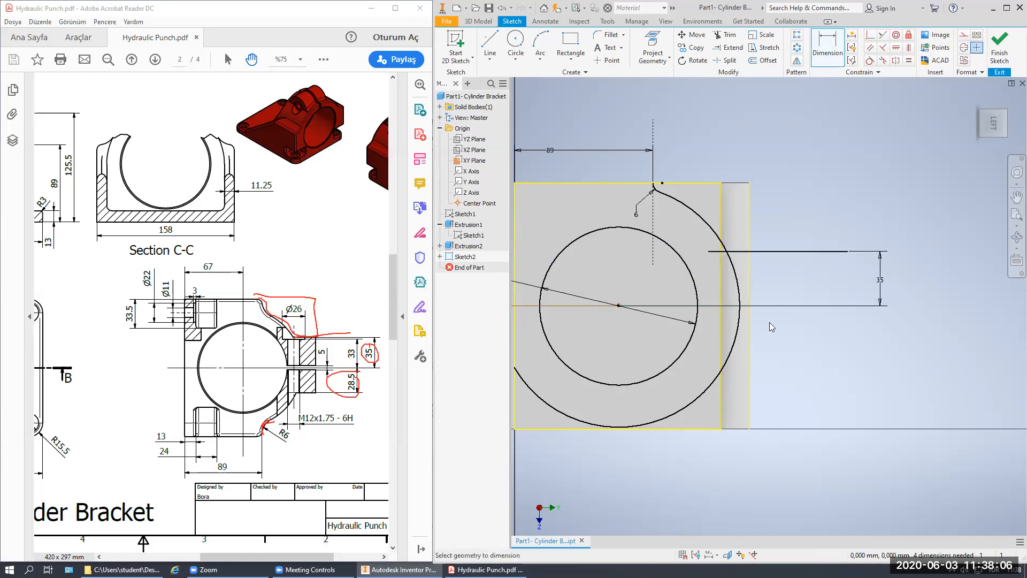
{"action": "left_click", "coordinate": [299, 542]}
{"action": "left_click_drag", "start_coordinate": [314, 310], "coordinate": [300, 296]}
{"action": "left_click_drag", "start_coordinate": [662, 182], "coordinate": [730, 184]}
{"action": "mouse_move", "coordinate": [751, 254]}
{"action": "left_mouse_down"}
{"action": "mouse_move", "coordinate": [724, 252]}
{"action": "mouse_move", "coordinate": [652, 180]}
{"action": "left_mouse_up"}
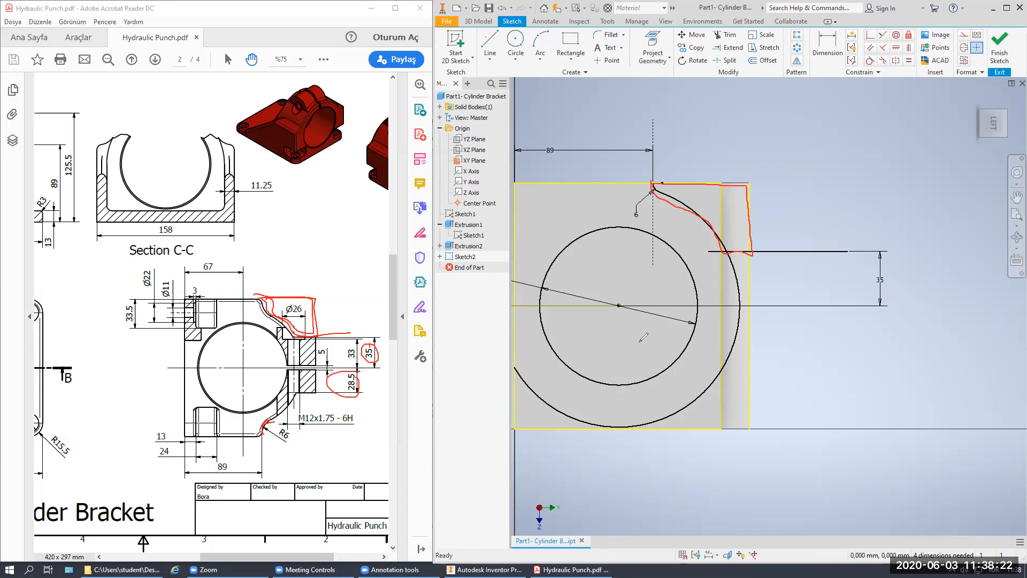
{"action": "mouse_move", "coordinate": [715, 212]}
{"action": "left_mouse_down"}
{"action": "mouse_move", "coordinate": [388, 234]}
{"action": "mouse_move", "coordinate": [316, 293]}
{"action": "left_mouse_up"}
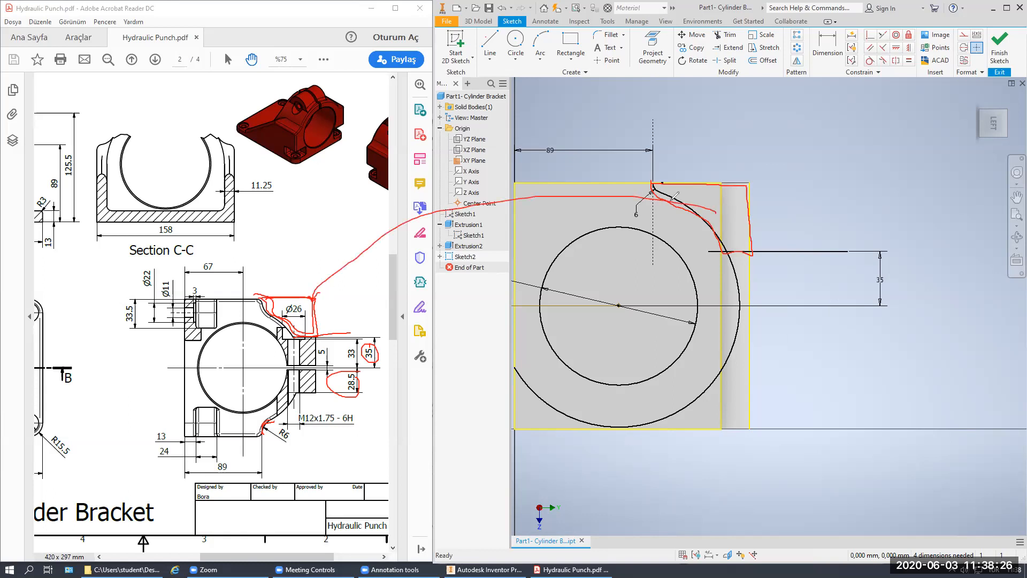
{"action": "left_click_drag", "start_coordinate": [710, 203], "coordinate": [687, 209]}
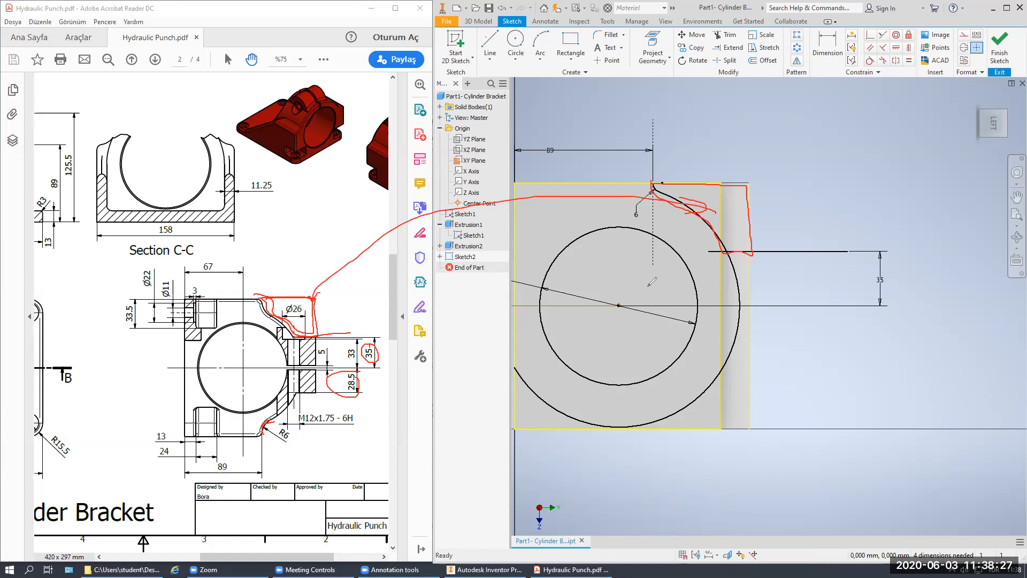
{"action": "left_click", "coordinate": [686, 240]}
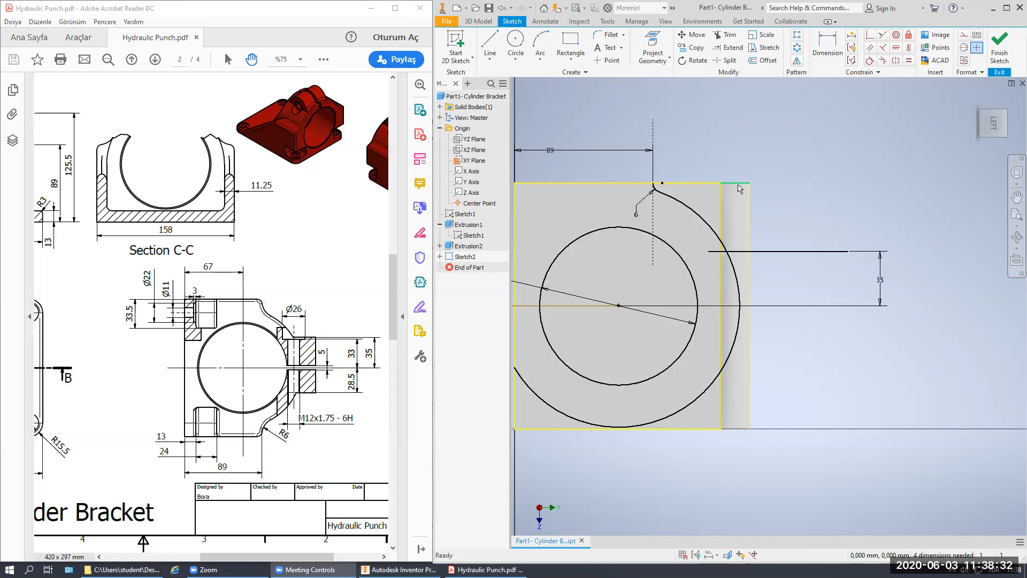
Step: Convert the projected vertical edge that crosses the large outer arc into a construction line
{"action": "left_click", "coordinate": [652, 47]}
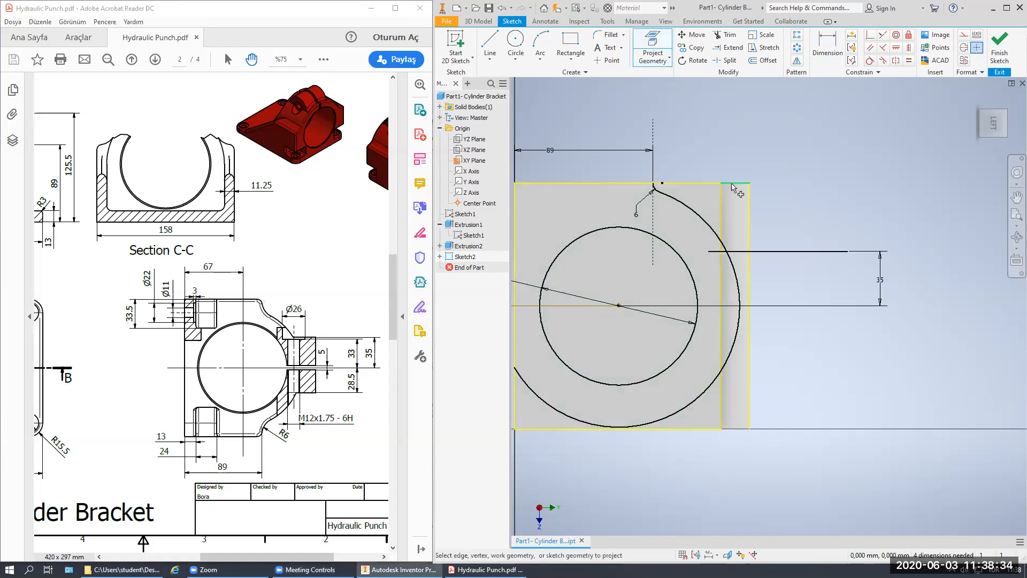
{"action": "key", "text": "Escape"}
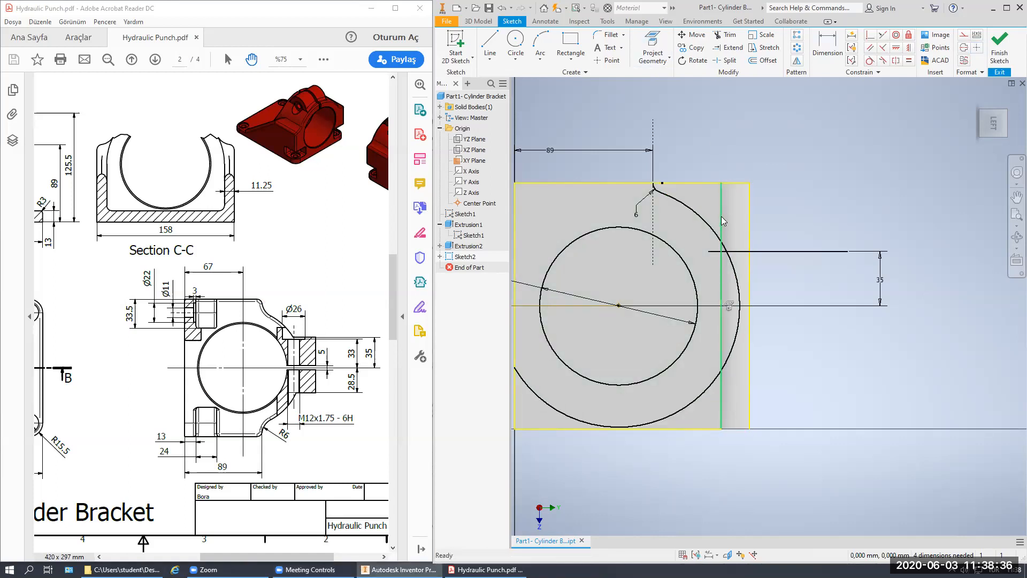
{"action": "right_click", "coordinate": [721, 217]}
{"action": "left_click", "coordinate": [767, 217]}
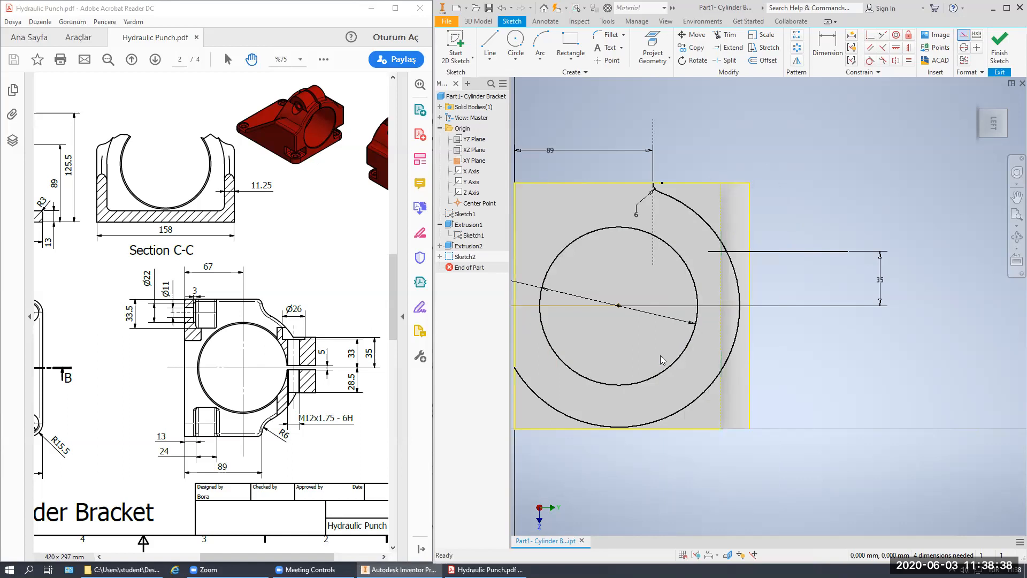
{"action": "key", "text": "Delete"}
Step: Trim both overhanging ends of the 35 mm line back to the two projected vertical edges
{"action": "left_click", "coordinate": [726, 34]}
{"action": "left_click", "coordinate": [783, 251]}
{"action": "left_click", "coordinate": [714, 256]}
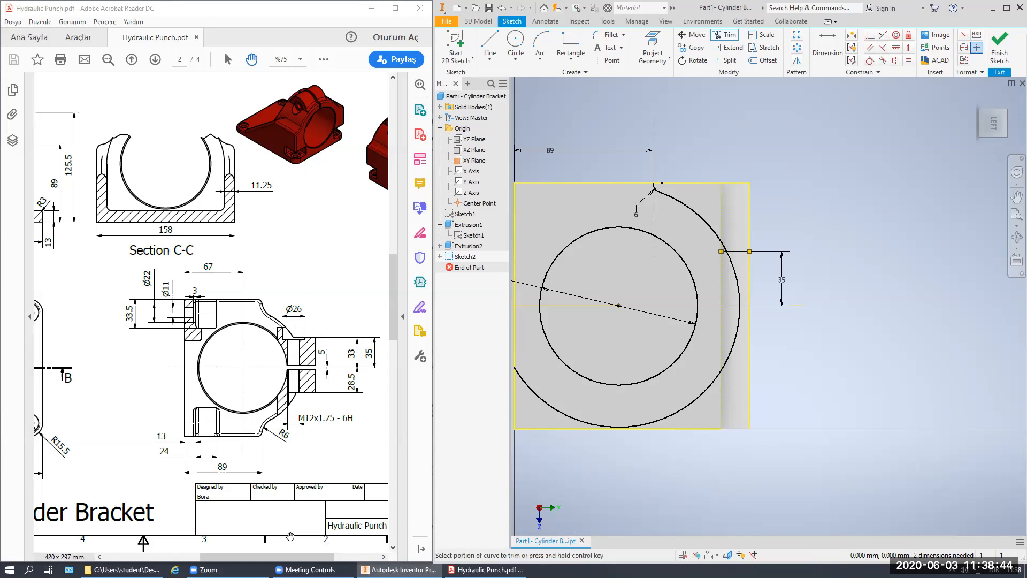
{"action": "mouse_move", "coordinate": [652, 182]}
{"action": "left_mouse_down"}
{"action": "mouse_move", "coordinate": [724, 248]}
{"action": "mouse_move", "coordinate": [750, 219]}
{"action": "left_mouse_up"}
{"action": "left_click_drag", "start_coordinate": [753, 180], "coordinate": [643, 181]}
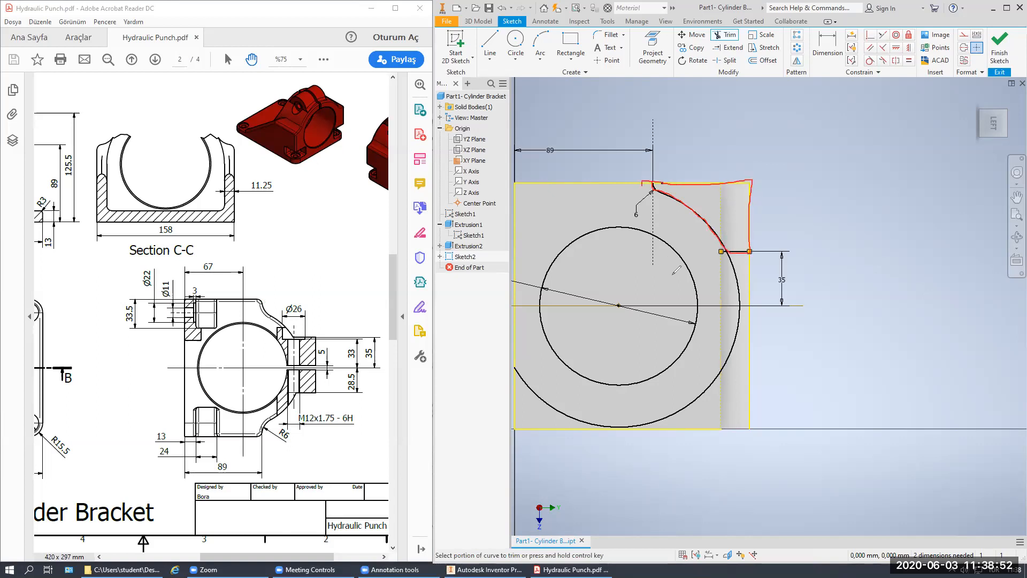
{"action": "mouse_move", "coordinate": [711, 205]}
{"action": "left_mouse_down"}
{"action": "mouse_move", "coordinate": [554, 178]}
{"action": "mouse_move", "coordinate": [467, 201]}
{"action": "mouse_move", "coordinate": [293, 303]}
{"action": "left_mouse_up"}
{"action": "left_click_drag", "start_coordinate": [303, 295], "coordinate": [312, 293]}
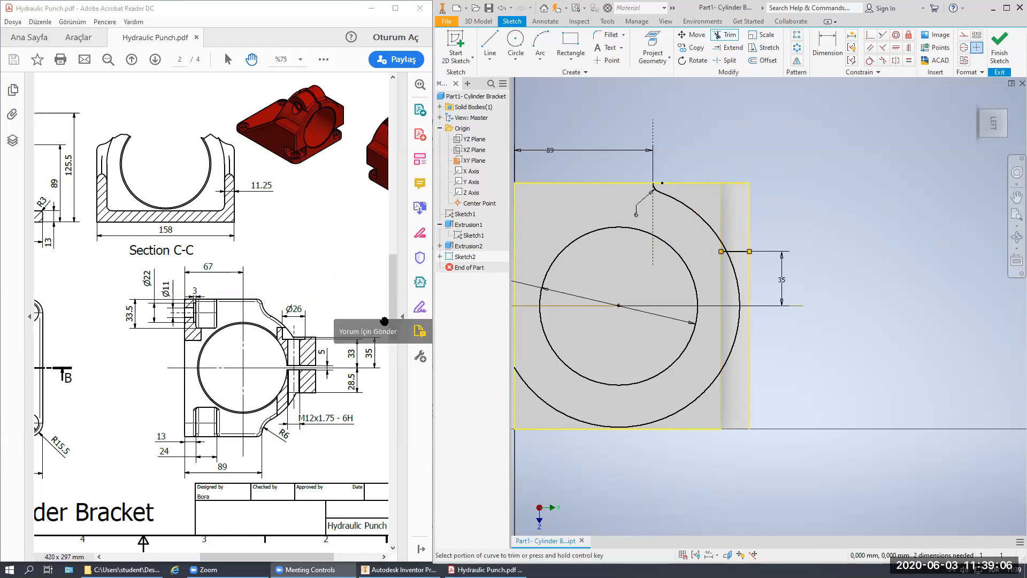
Step: Draw a second horizontal line below the bore's centre, crossing the outer arc and extending beyond the face's outer edge
{"action": "left_click", "coordinate": [490, 47]}
{"action": "left_click", "coordinate": [703, 349]}
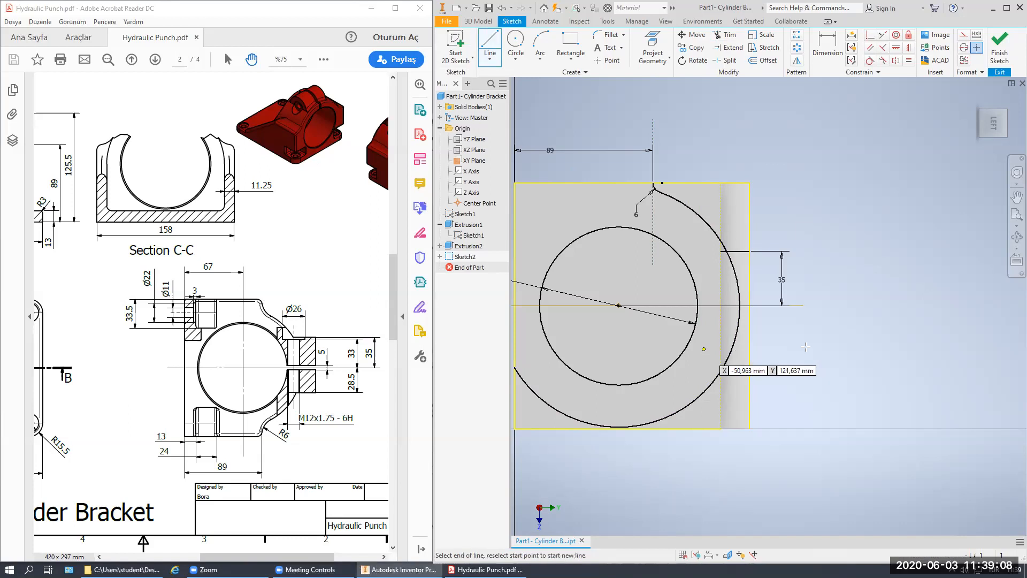
{"action": "left_click", "coordinate": [850, 350]}
{"action": "left_click", "coordinate": [653, 48]}
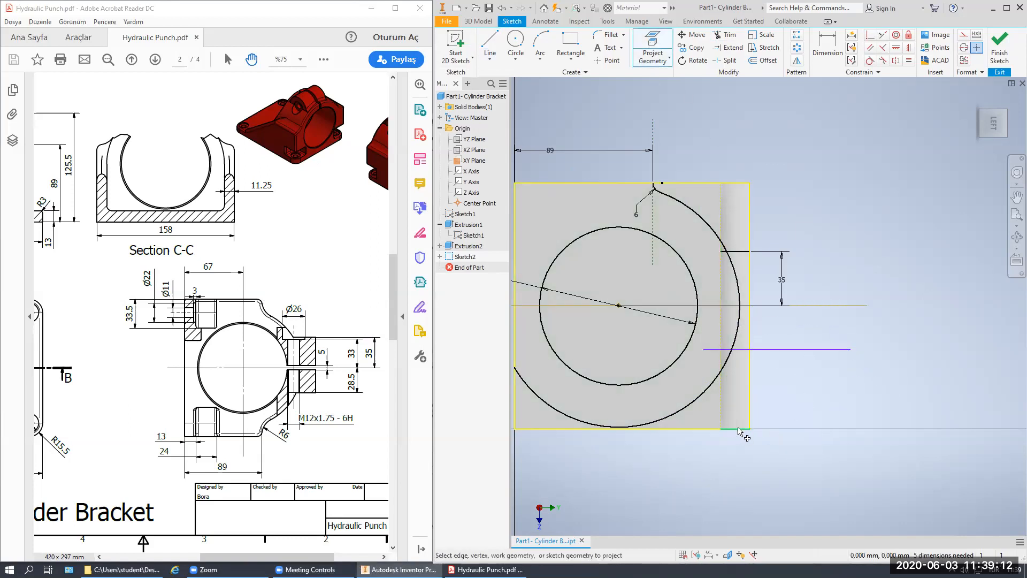
{"action": "key", "text": "Escape"}
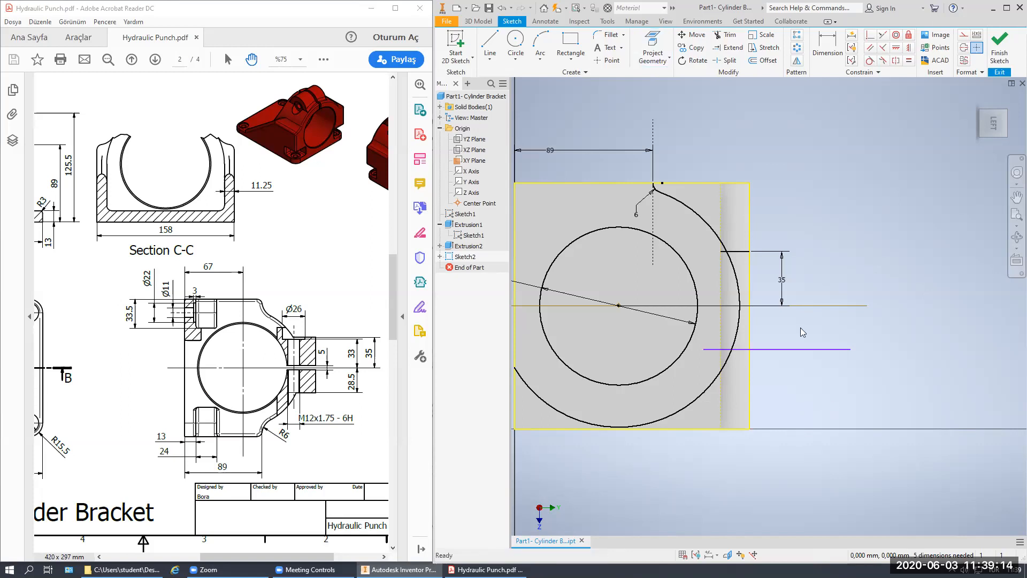
Step: Dimension the lower horizontal line 28.5 mm from the origin's Center Point
{"action": "key", "text": "d"}
{"action": "left_click", "coordinate": [797, 349]}
{"action": "left_click", "coordinate": [794, 315]}
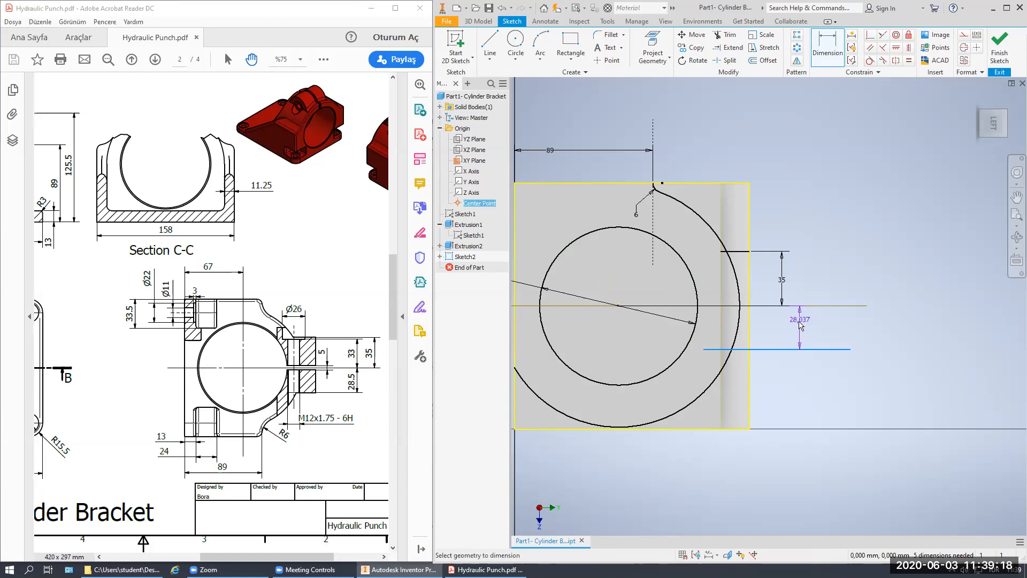
{"action": "left_click", "coordinate": [793, 323]}
{"action": "type", "text": "2"}
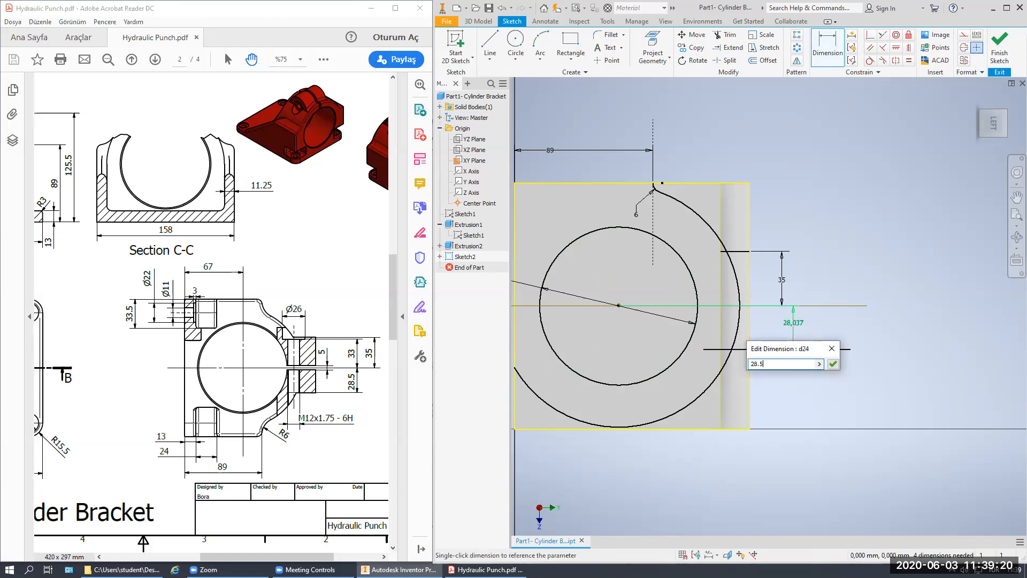
{"action": "type", "text": "8.5"}
{"action": "key", "text": "Return"}
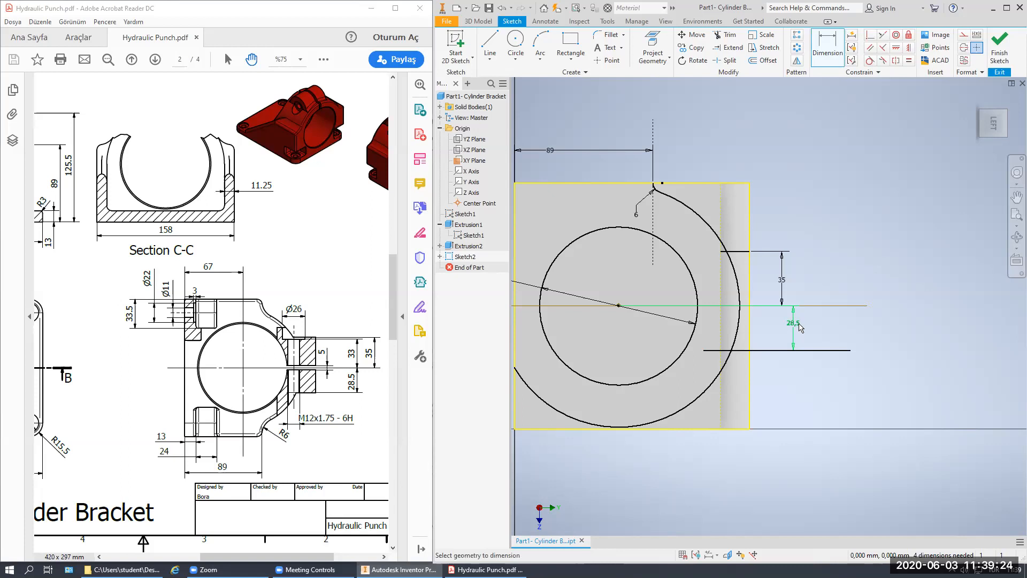
Step: Trim both overhanging ends of the lower horizontal line back to the projected vertical edges
{"action": "left_click", "coordinate": [726, 35]}
{"action": "left_click", "coordinate": [822, 351]}
{"action": "left_click", "coordinate": [711, 362]}
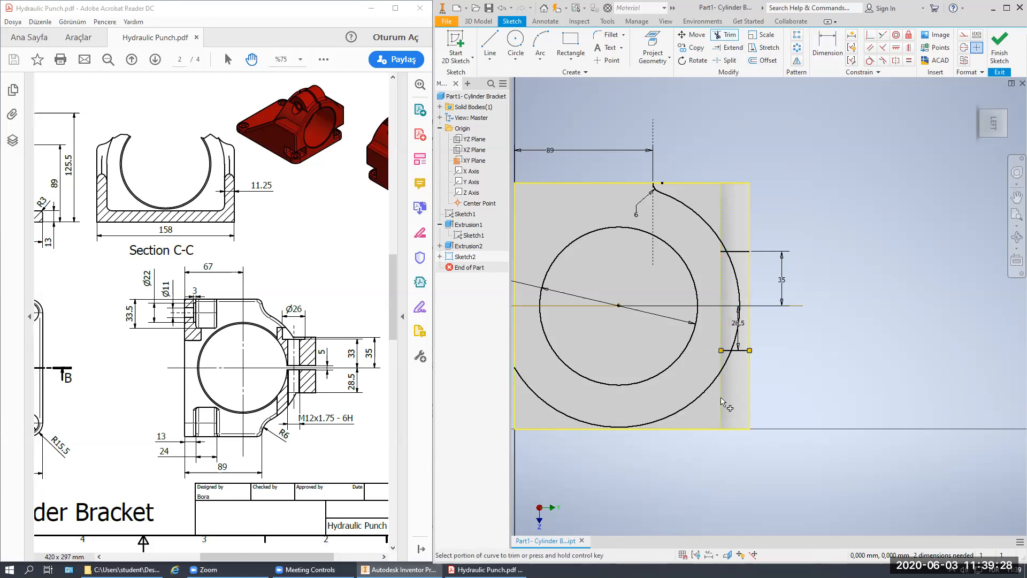
{"action": "key", "text": "Escape"}
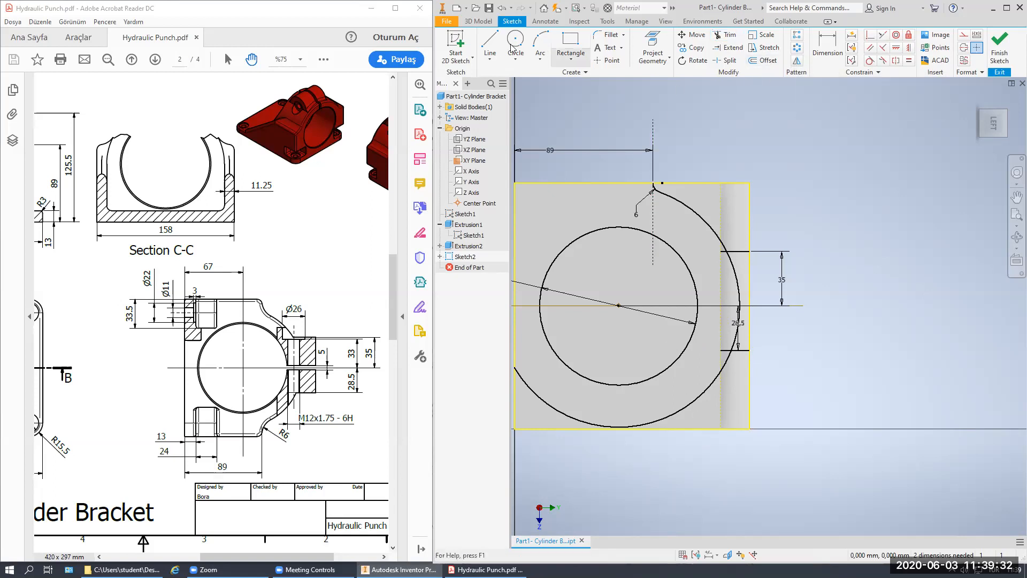
Step: Draw a horizontal line from the bore's centre past the face's outer edge and make it a construction line
{"action": "left_click", "coordinate": [490, 45]}
{"action": "left_click", "coordinate": [619, 306]}
{"action": "left_click", "coordinate": [878, 305]}
{"action": "key", "text": "Escape"}
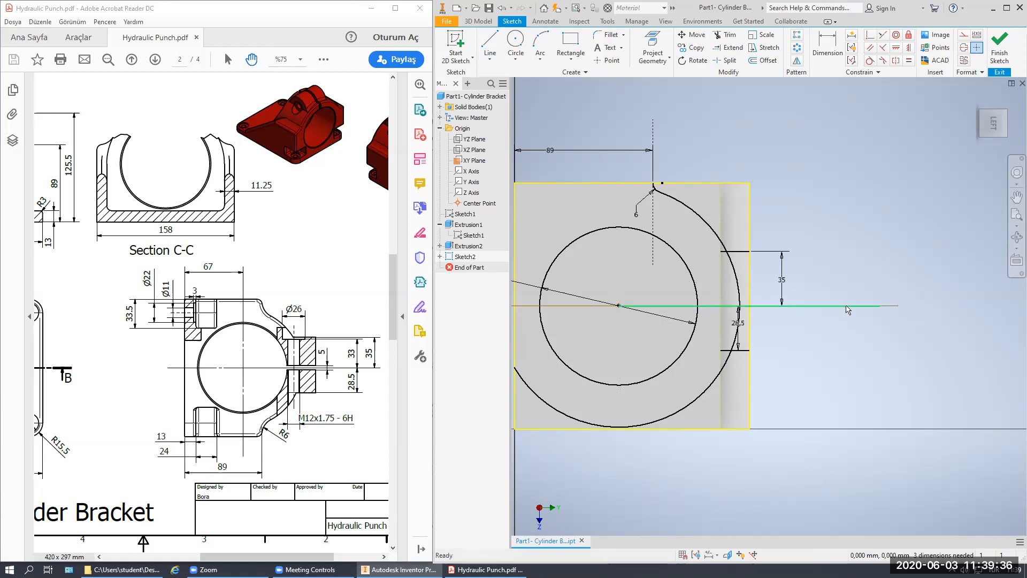
{"action": "right_click", "coordinate": [846, 308]}
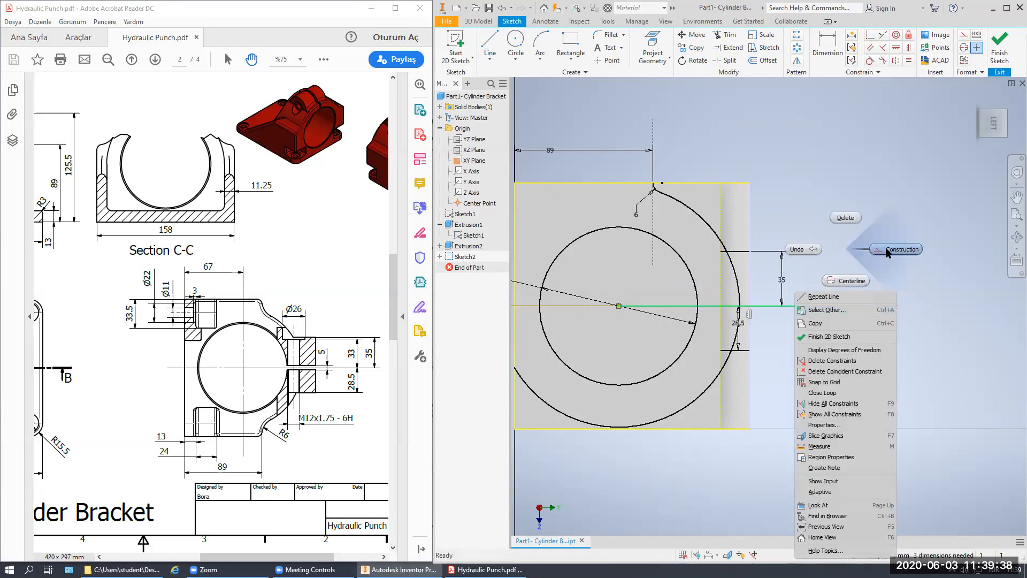
{"action": "left_click", "coordinate": [885, 220]}
Step: Mirror the 6 mm corner arc about the horizontal line through the bore's centre
{"action": "scroll", "coordinate": [663, 190], "scroll_direction": "down", "scroll_amount": 8}
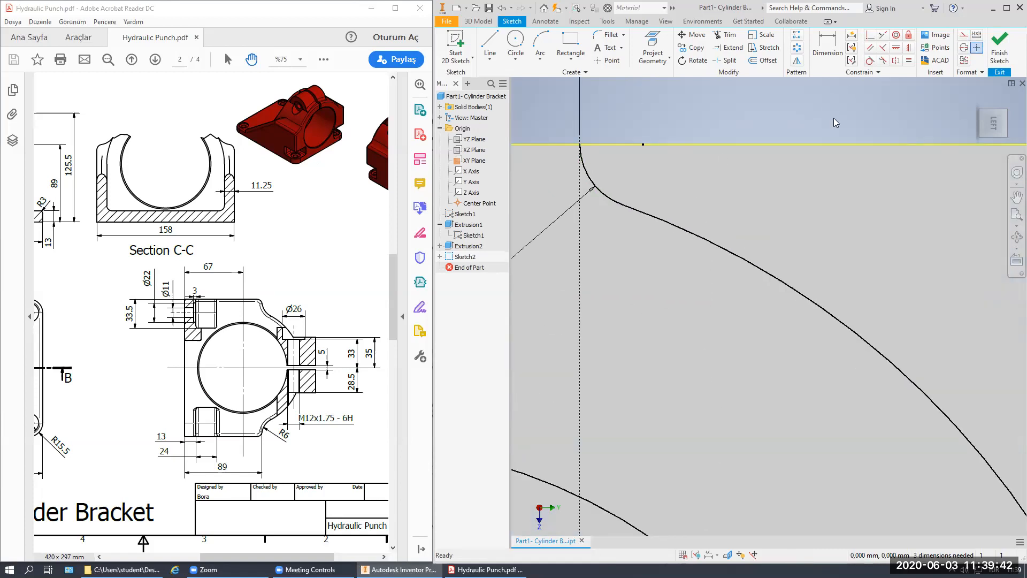
{"action": "scroll", "coordinate": [852, 114], "scroll_direction": "up", "scroll_amount": 8}
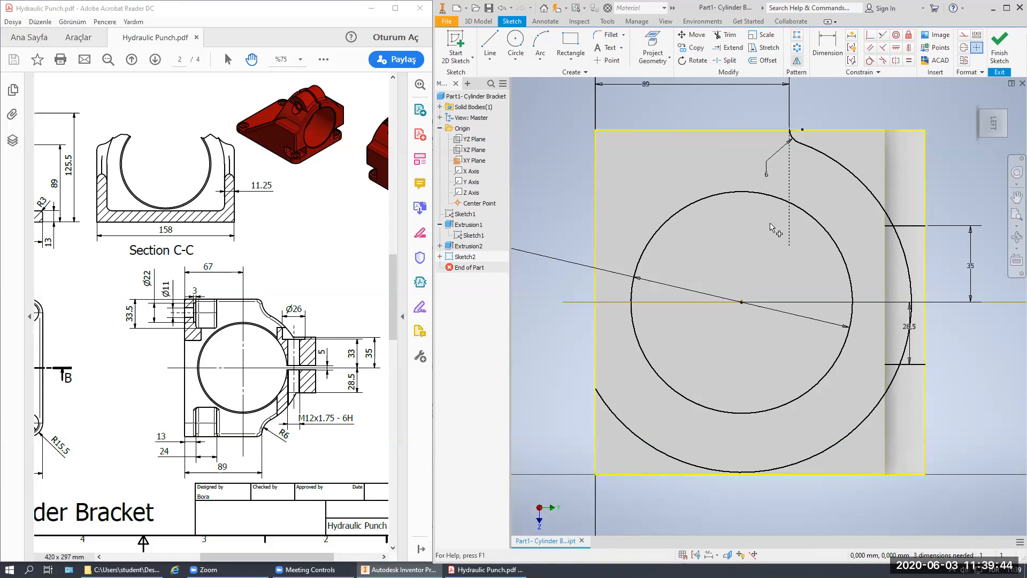
{"action": "left_click", "coordinate": [796, 60]}
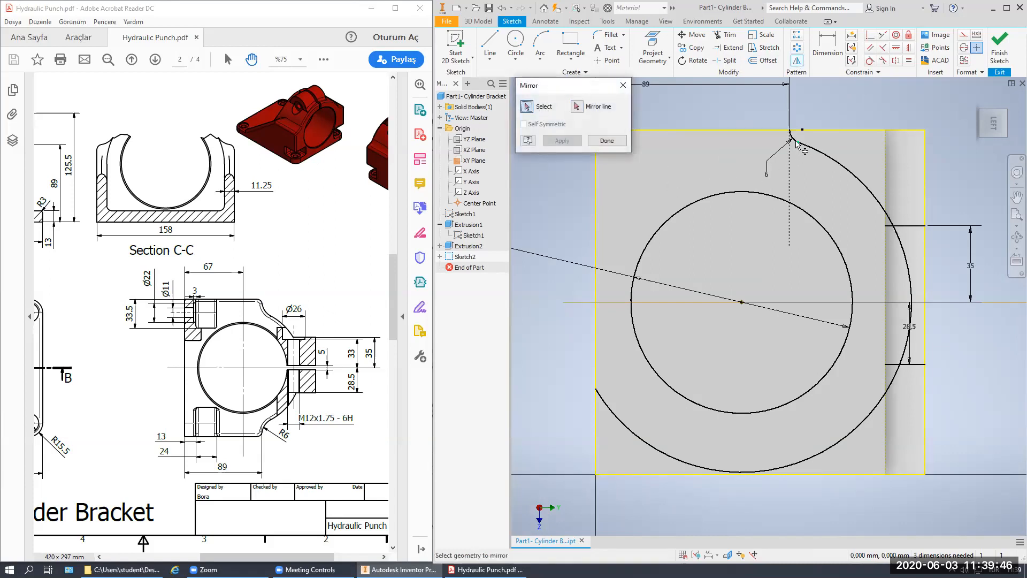
{"action": "left_click", "coordinate": [795, 141]}
{"action": "left_click", "coordinate": [578, 106]}
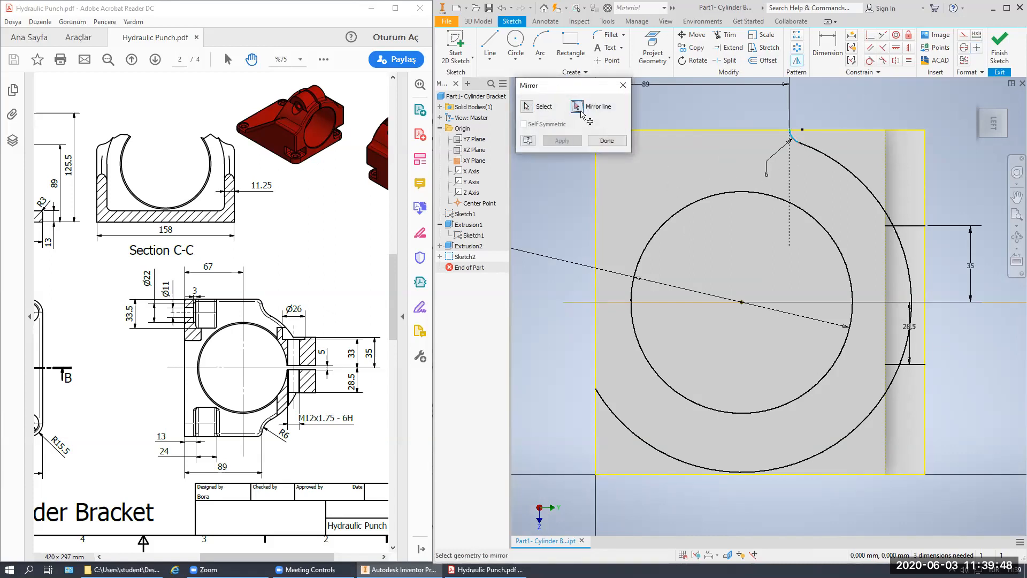
{"action": "left_click", "coordinate": [562, 140]}
{"action": "left_click", "coordinate": [606, 140]}
Step: Trim the lower part of the large outer arc from the face's back edge up to the mirrored corner arc
{"action": "scroll", "coordinate": [807, 491], "scroll_direction": "up", "scroll_amount": 3}
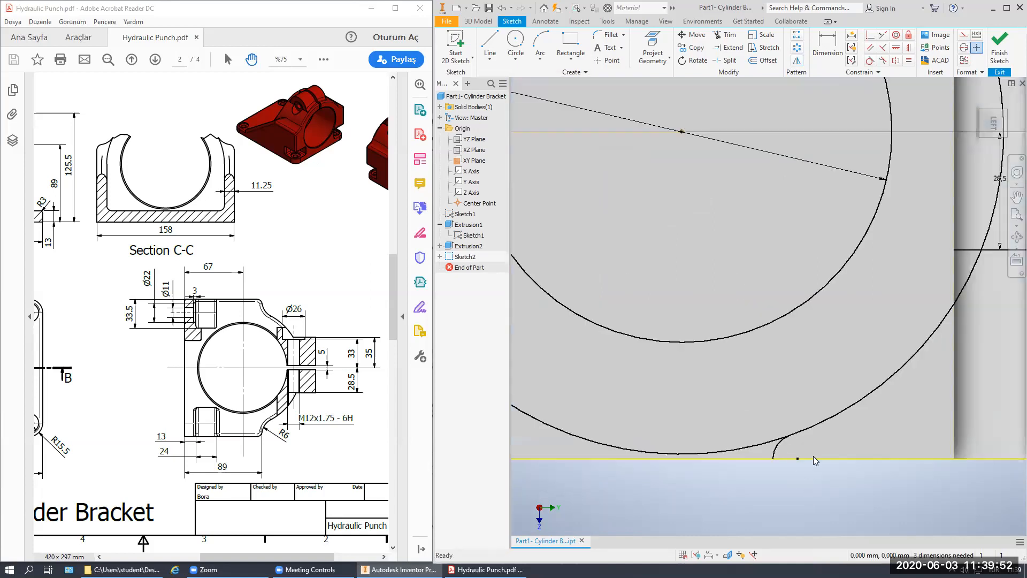
{"action": "scroll", "coordinate": [788, 464], "scroll_direction": "down", "scroll_amount": 5}
{"action": "left_click", "coordinate": [726, 34]}
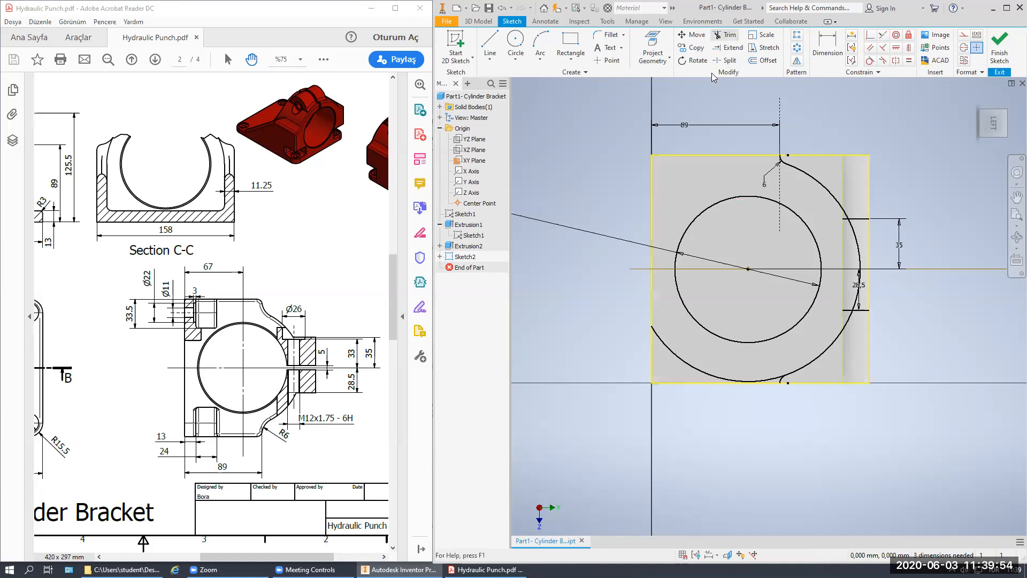
{"action": "left_click", "coordinate": [722, 409]}
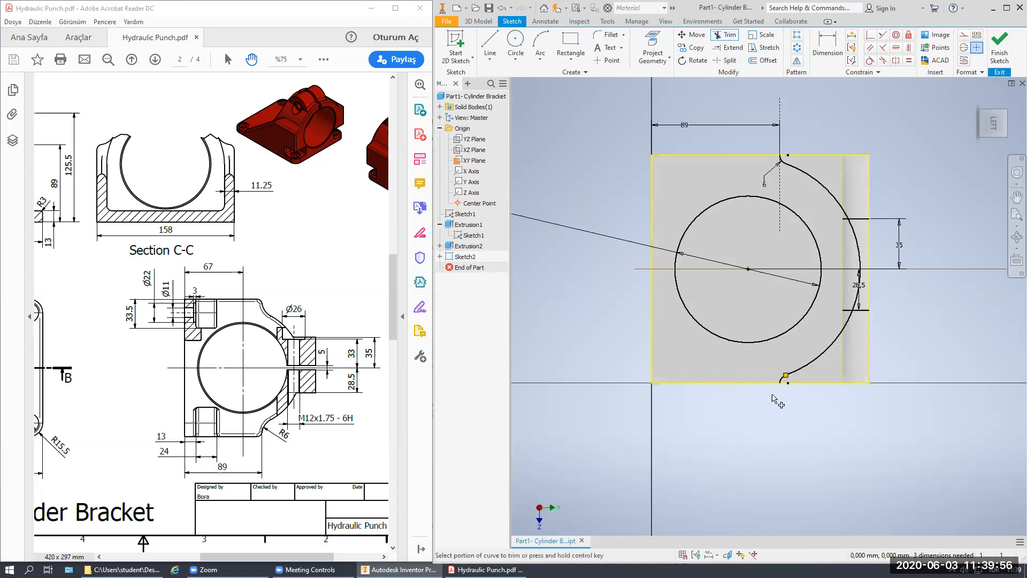
{"action": "scroll", "coordinate": [773, 396], "scroll_direction": "up", "scroll_amount": 5}
{"action": "scroll", "coordinate": [903, 327], "scroll_direction": "down", "scroll_amount": 6}
{"action": "key", "text": "Escape"}
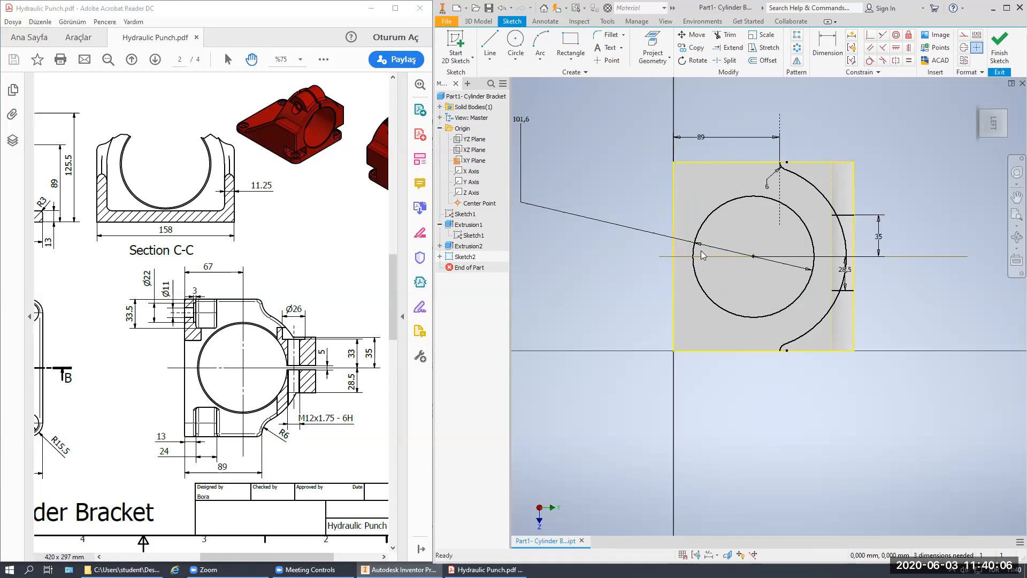
Step: Finish the sketch and cut both curved corner profiles through the whole body with an Extrude
{"action": "left_click", "coordinate": [993, 53]}
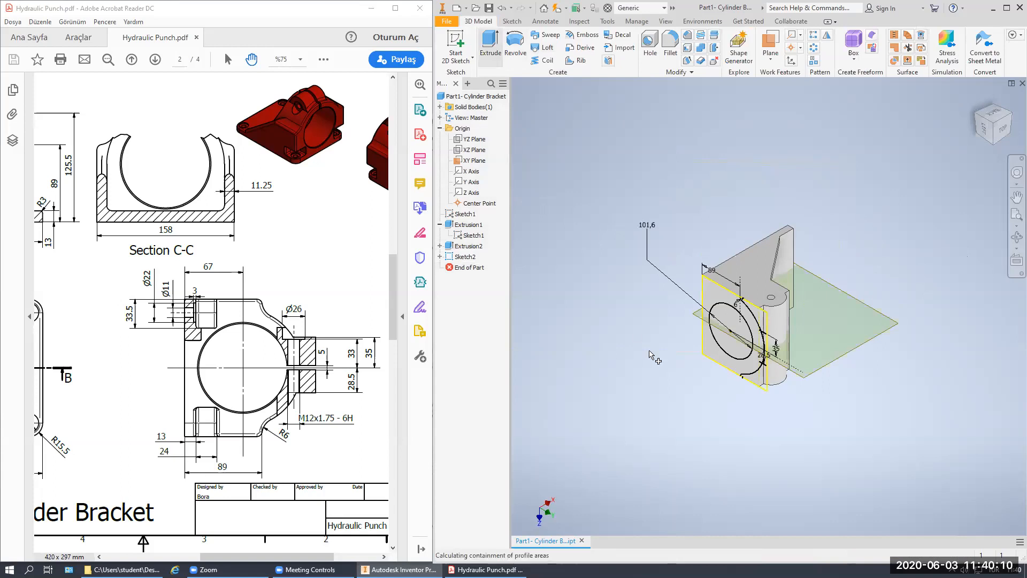
{"action": "scroll", "coordinate": [737, 331], "scroll_direction": "up", "scroll_amount": 5}
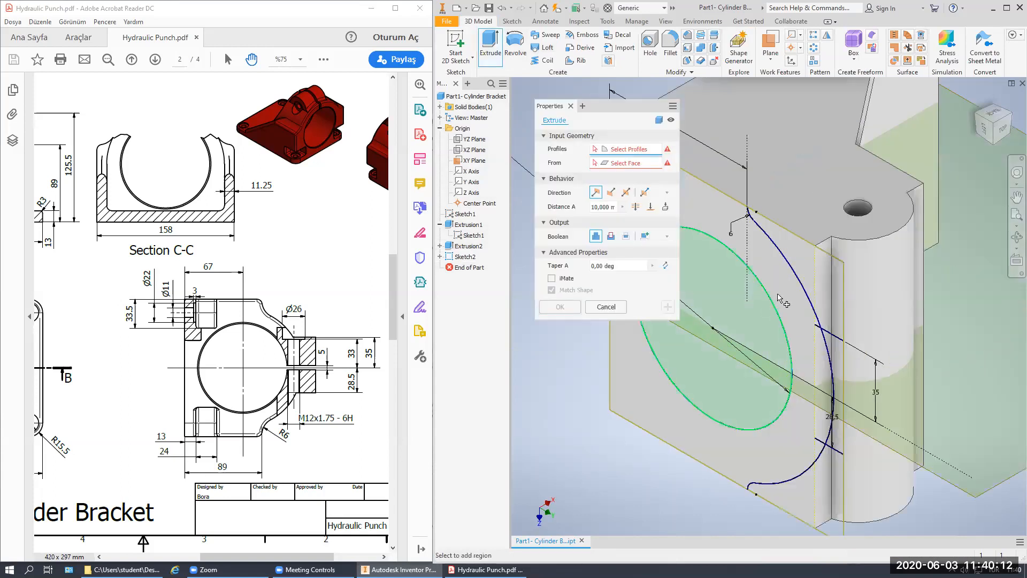
{"action": "left_click", "coordinate": [807, 272]}
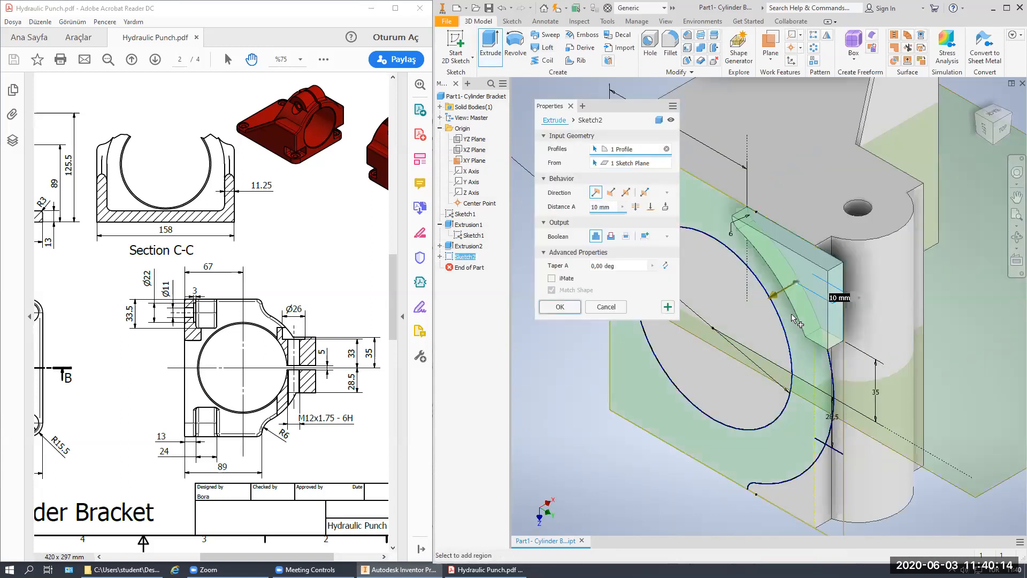
{"action": "left_click", "coordinate": [612, 237]}
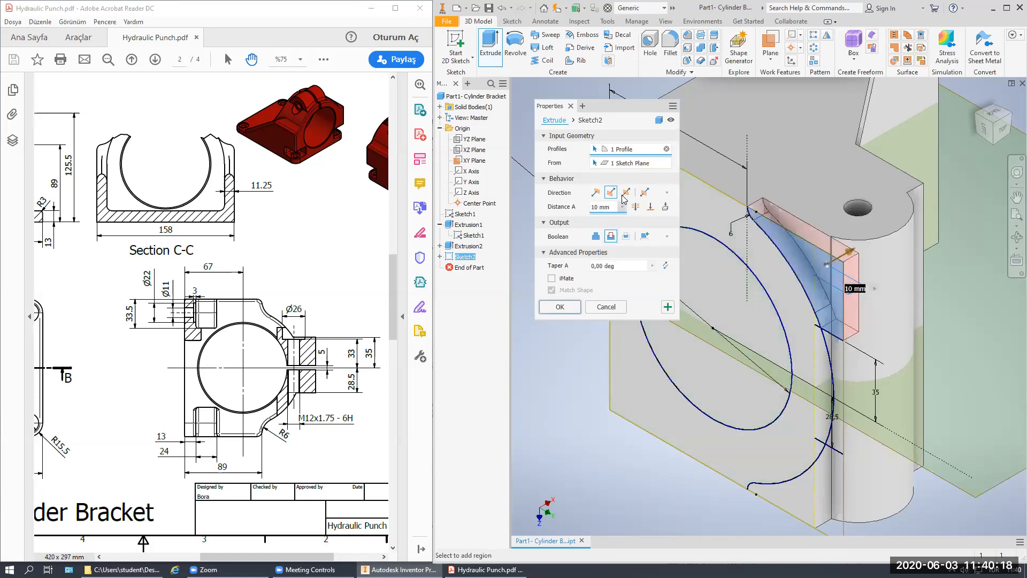
{"action": "left_click", "coordinate": [636, 208]}
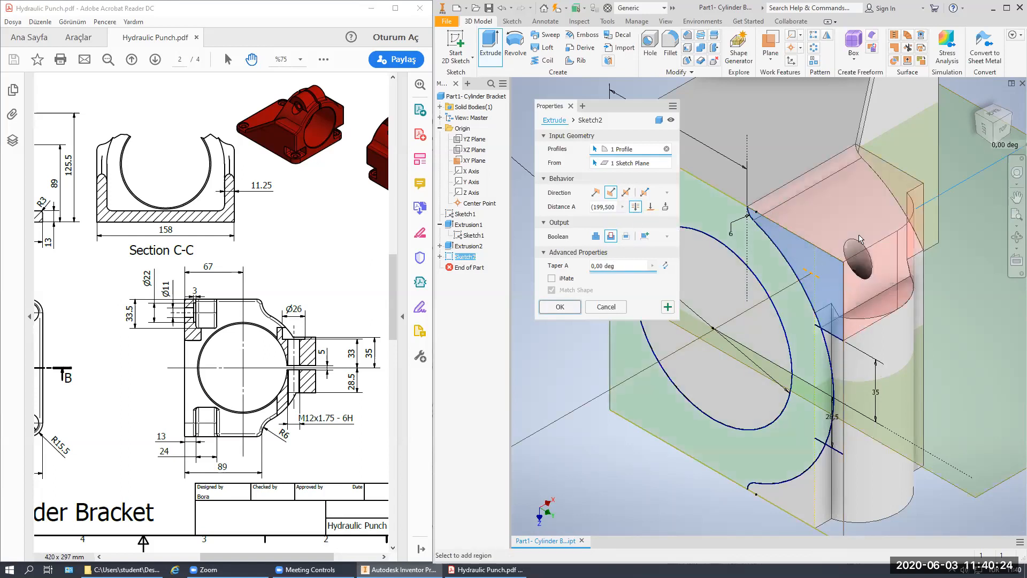
{"action": "scroll", "coordinate": [860, 235], "scroll_direction": "up", "scroll_amount": 4}
{"action": "scroll", "coordinate": [851, 352], "scroll_direction": "down", "scroll_amount": 3}
{"action": "left_click", "coordinate": [851, 341]}
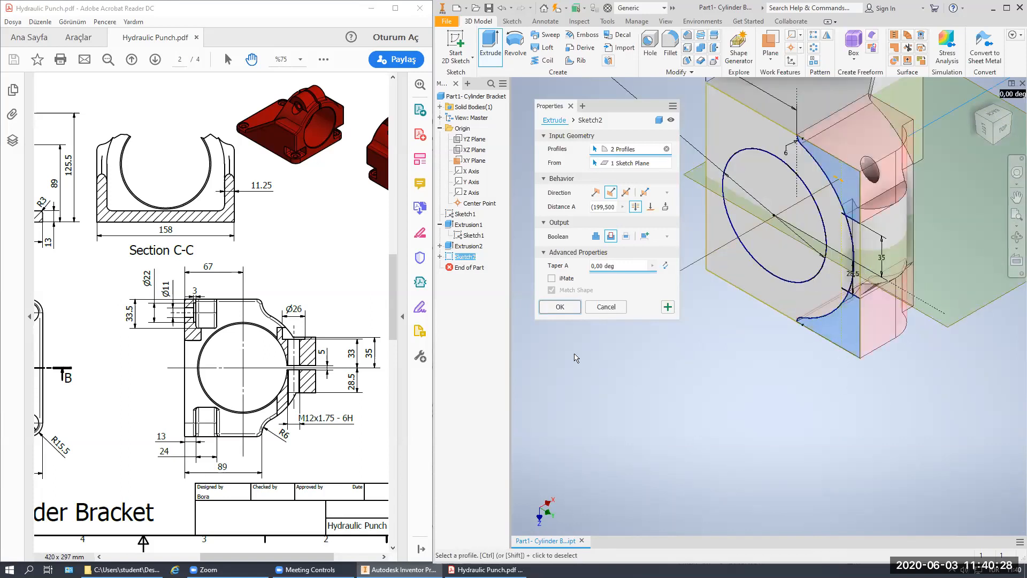
{"action": "left_click", "coordinate": [559, 307]}
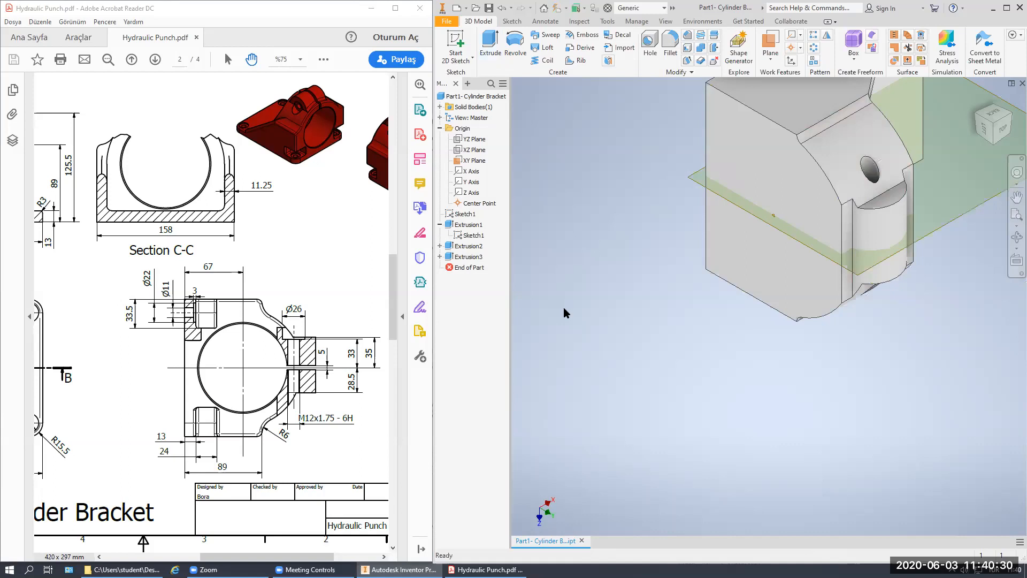
Step: Make the sketch used by the corner cut visible again
{"action": "left_click", "coordinate": [987, 131]}
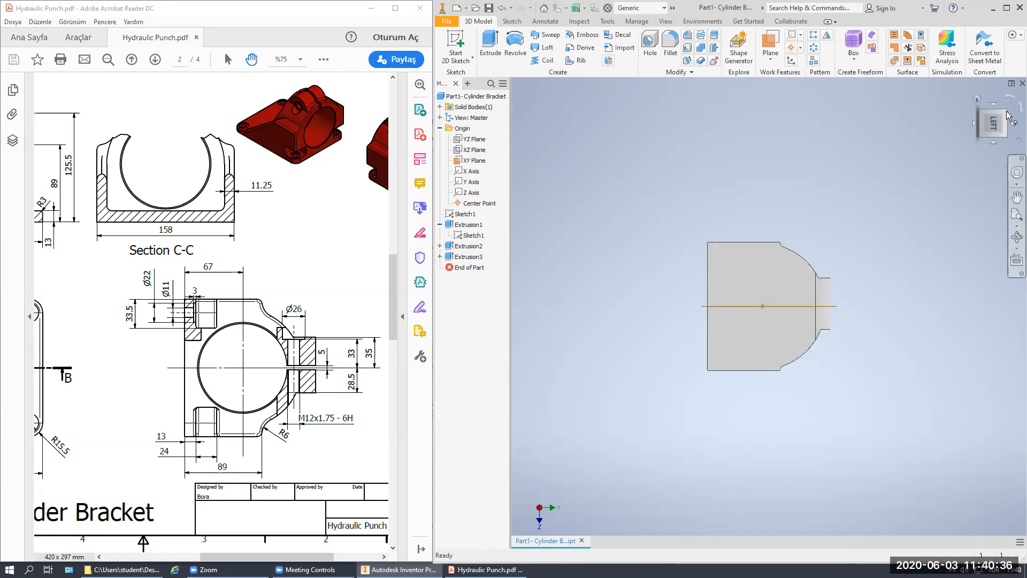
{"action": "middle_click_drag", "start_coordinate": [825, 260], "coordinate": [761, 288], "text": "shift"}
{"action": "key", "text": "F6"}
{"action": "scroll", "coordinate": [761, 357], "scroll_direction": "down", "scroll_amount": 3}
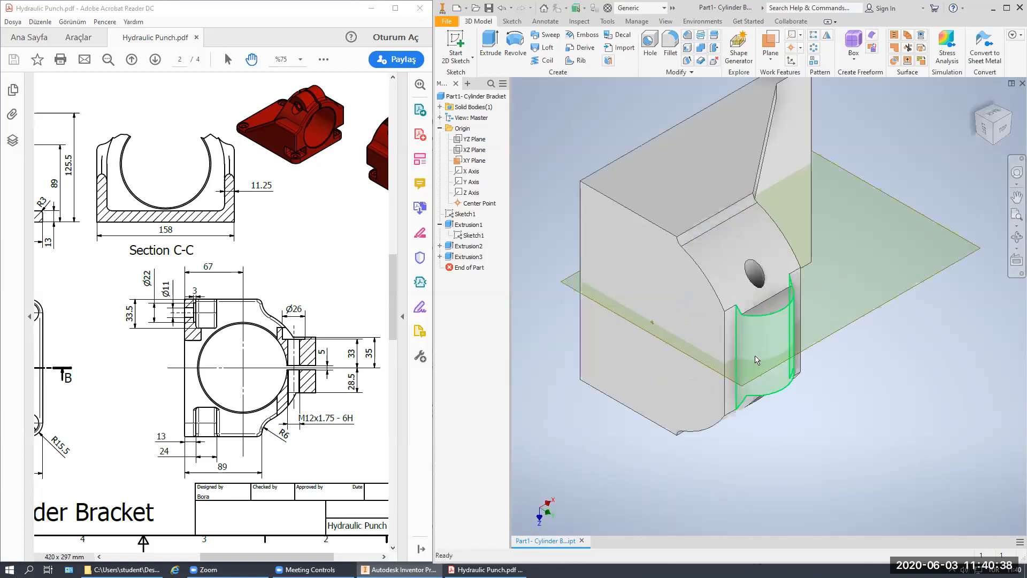
{"action": "left_click_drag", "start_coordinate": [257, 389], "coordinate": [385, 403]}
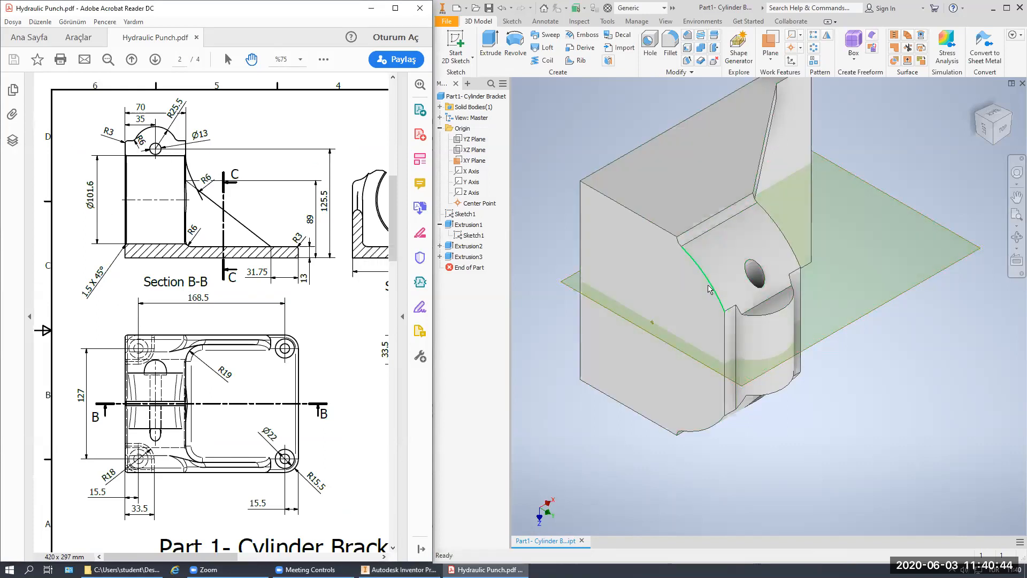
{"action": "left_click", "coordinate": [984, 127]}
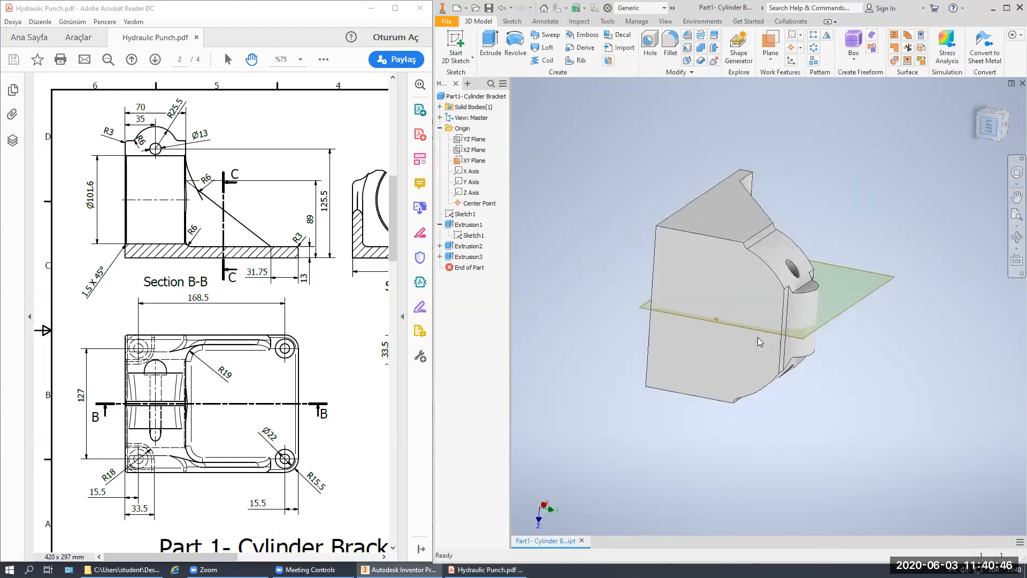
{"action": "left_click", "coordinate": [440, 257]}
{"action": "left_click", "coordinate": [471, 267]}
{"action": "right_click", "coordinate": [466, 266]}
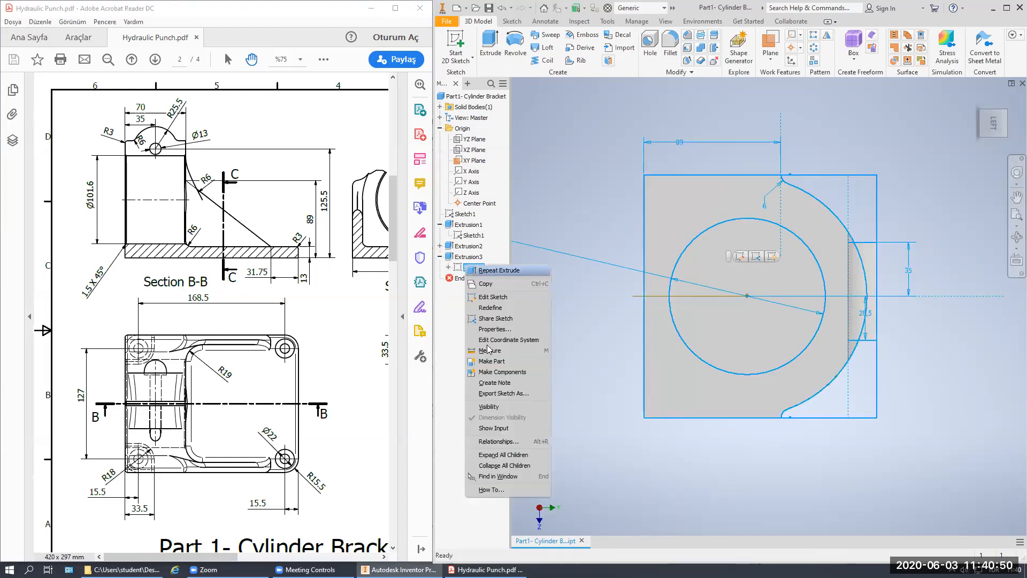
{"action": "left_click", "coordinate": [499, 408]}
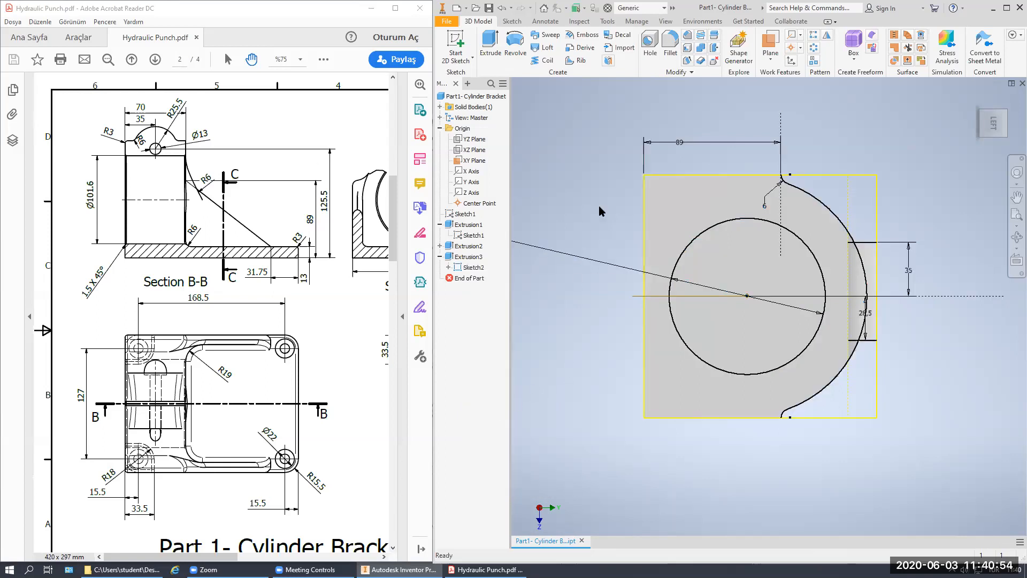
Step: Cut the 101.6 mm bore circle through the whole body with an Extrude
{"action": "left_click", "coordinate": [490, 45]}
{"action": "left_click", "coordinate": [748, 272]}
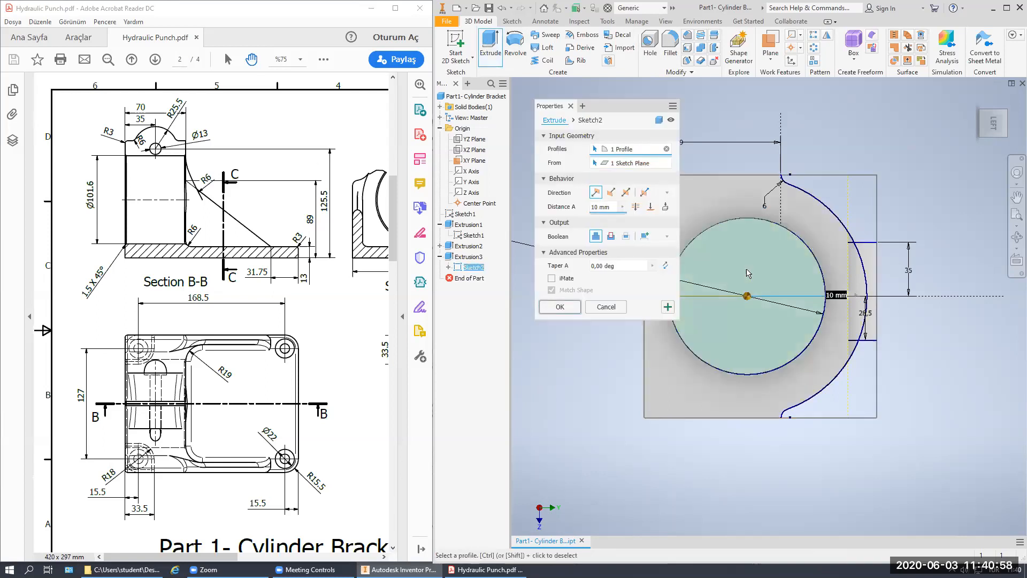
{"action": "left_click", "coordinate": [611, 237]}
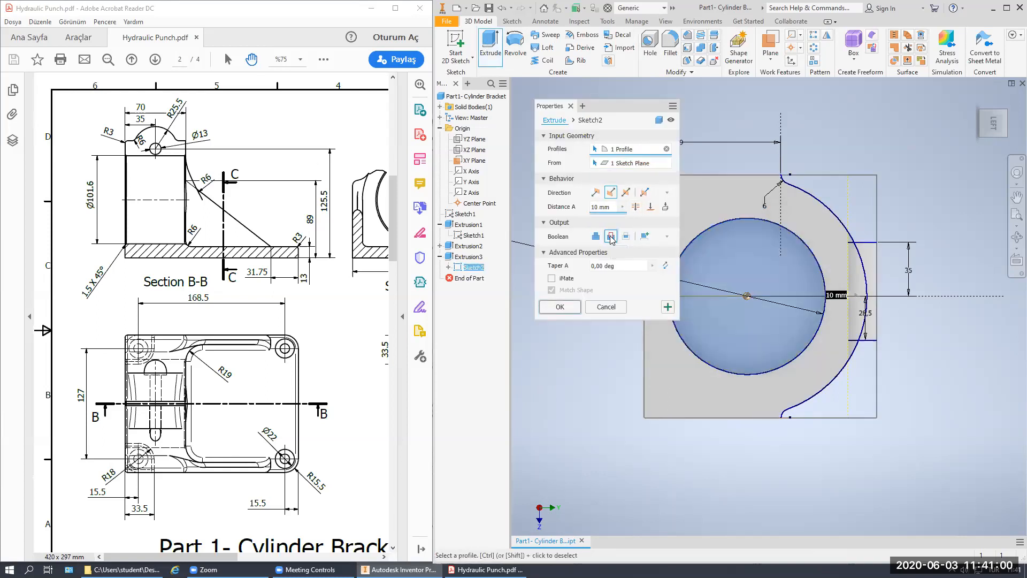
{"action": "left_click", "coordinate": [1003, 115]}
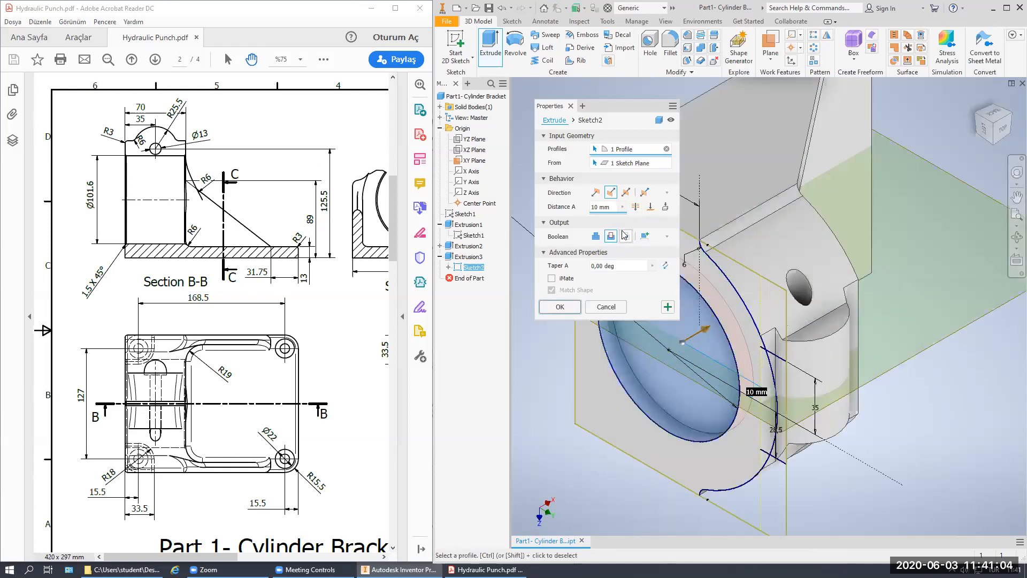
{"action": "left_click", "coordinate": [636, 211]}
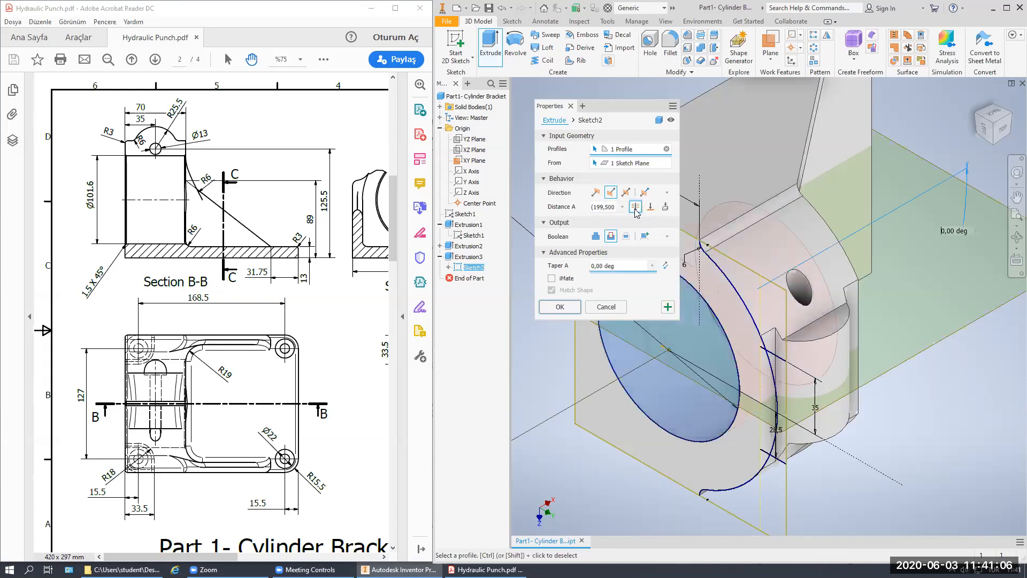
{"action": "left_click", "coordinate": [560, 308]}
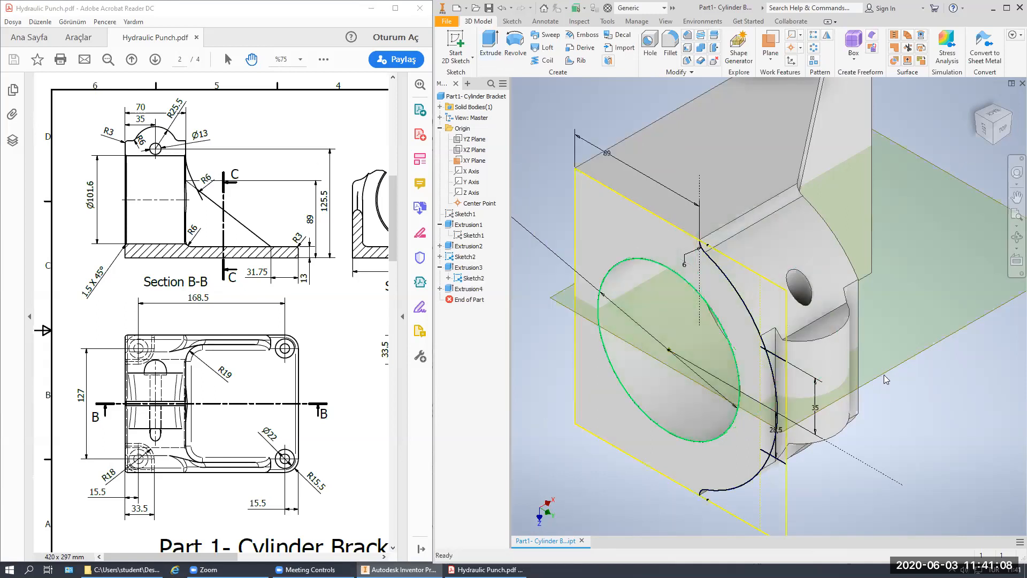
Step: Reopen the shared bore sketch and draw a slot rectangle across the horizontal centre line, from inside the bore past the clamp's outer edge
{"action": "scroll", "coordinate": [877, 360], "scroll_direction": "down", "scroll_amount": 2}
{"action": "middle_click_drag", "start_coordinate": [867, 318], "coordinate": [860, 281]}
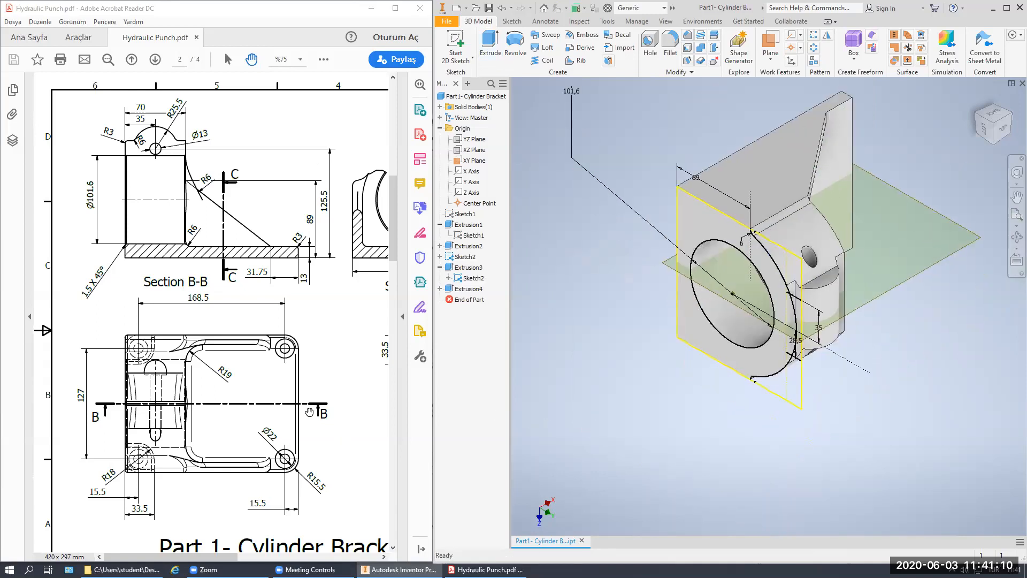
{"action": "left_click_drag", "start_coordinate": [309, 412], "coordinate": [133, 377]}
{"action": "left_click_drag", "start_coordinate": [244, 404], "coordinate": [149, 403]}
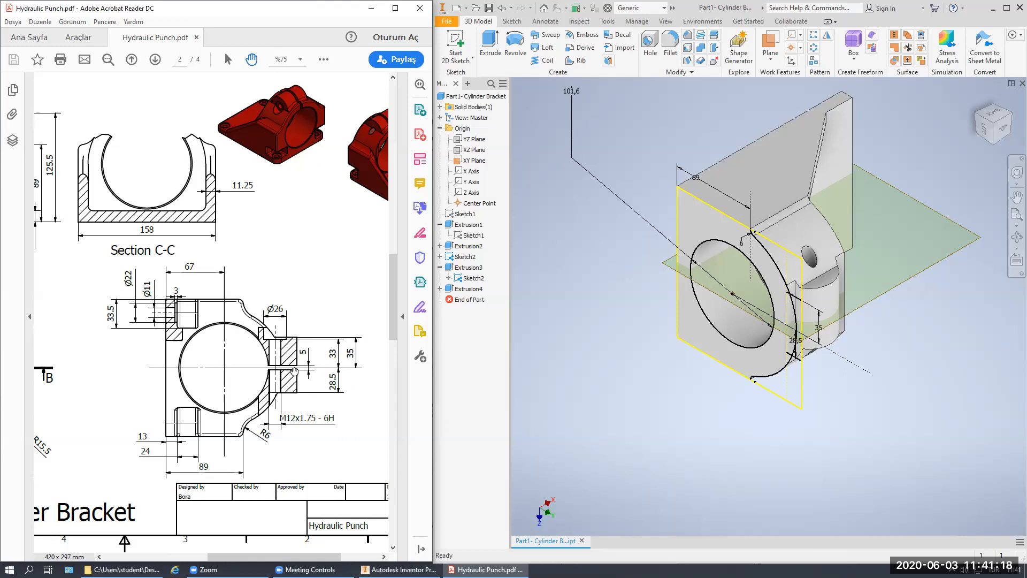
{"action": "scroll", "coordinate": [291, 380], "scroll_direction": "up", "scroll_amount": 4, "text": "ctrl"}
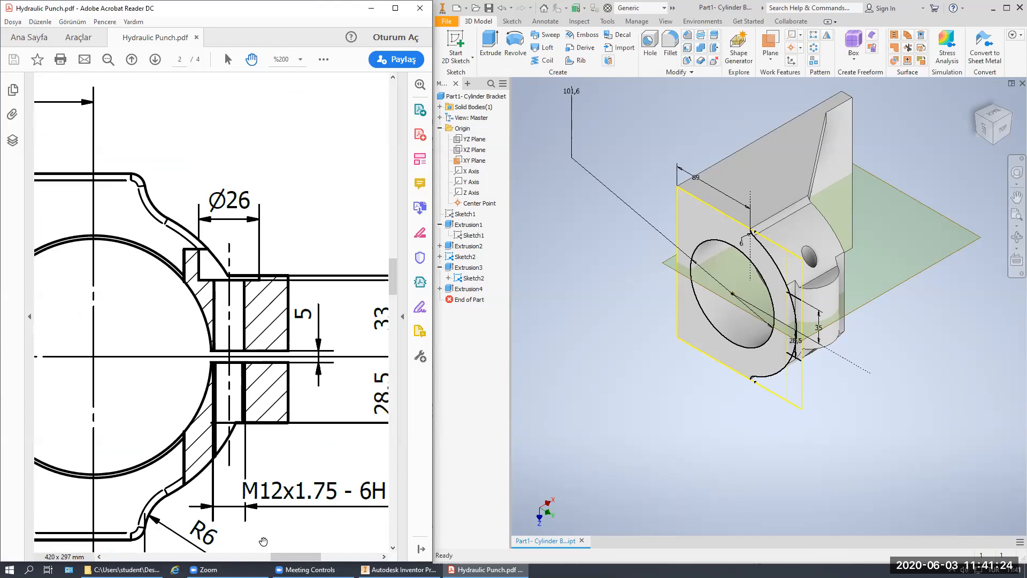
{"action": "mouse_move", "coordinate": [262, 348]}
{"action": "left_mouse_down"}
{"action": "mouse_move", "coordinate": [293, 351]}
{"action": "mouse_move", "coordinate": [286, 362]}
{"action": "mouse_move", "coordinate": [194, 359]}
{"action": "left_mouse_up"}
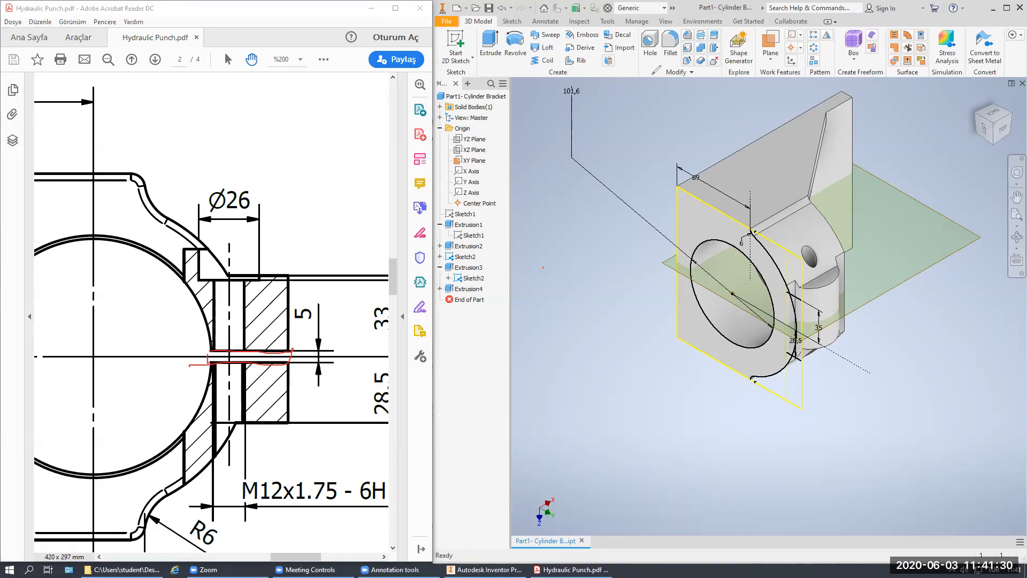
{"action": "double_click", "coordinate": [473, 278]}
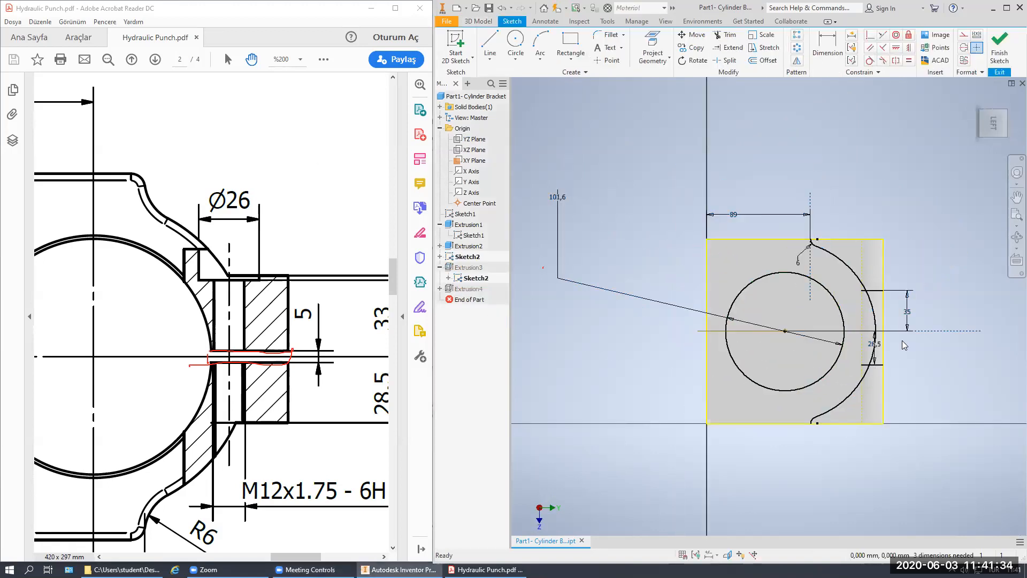
{"action": "left_click", "coordinate": [571, 42]}
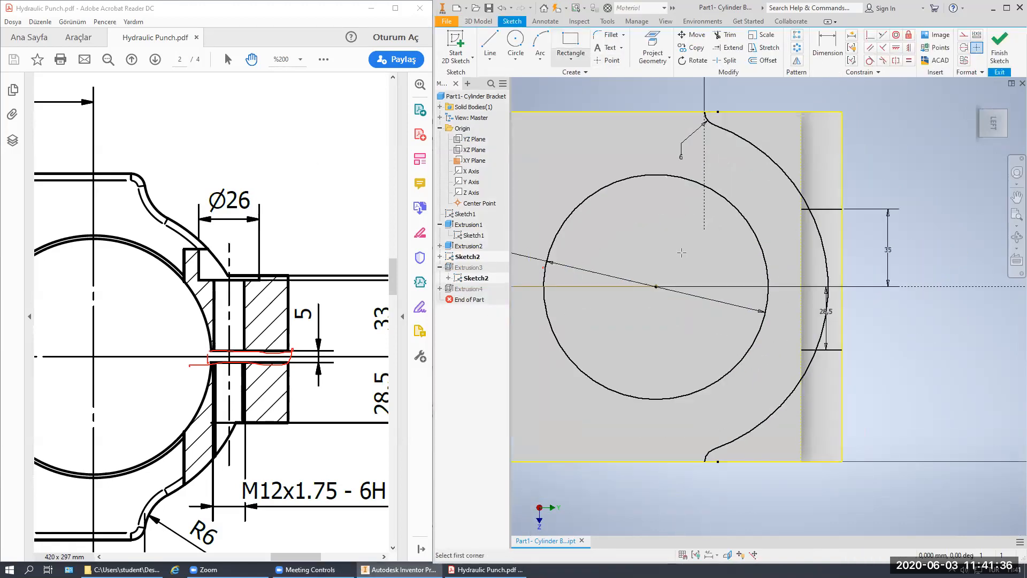
{"action": "left_click", "coordinate": [726, 270]}
{"action": "left_click", "coordinate": [951, 324]}
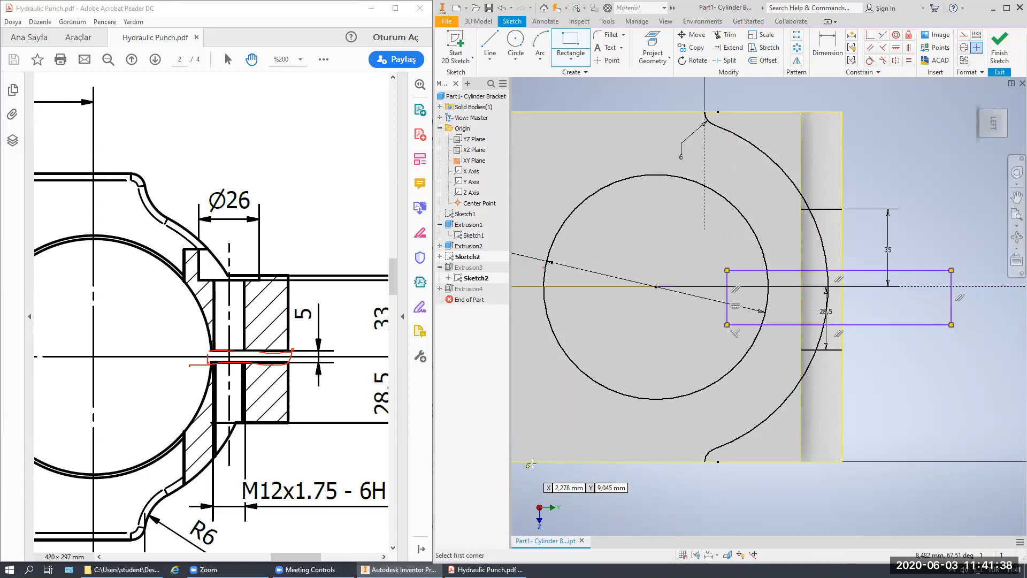
{"action": "key", "text": "Escape"}
Step: Set the slot rectangle's height to 5 mm and move it so it straddles the horizontal centre line
{"action": "left_click", "coordinate": [827, 46]}
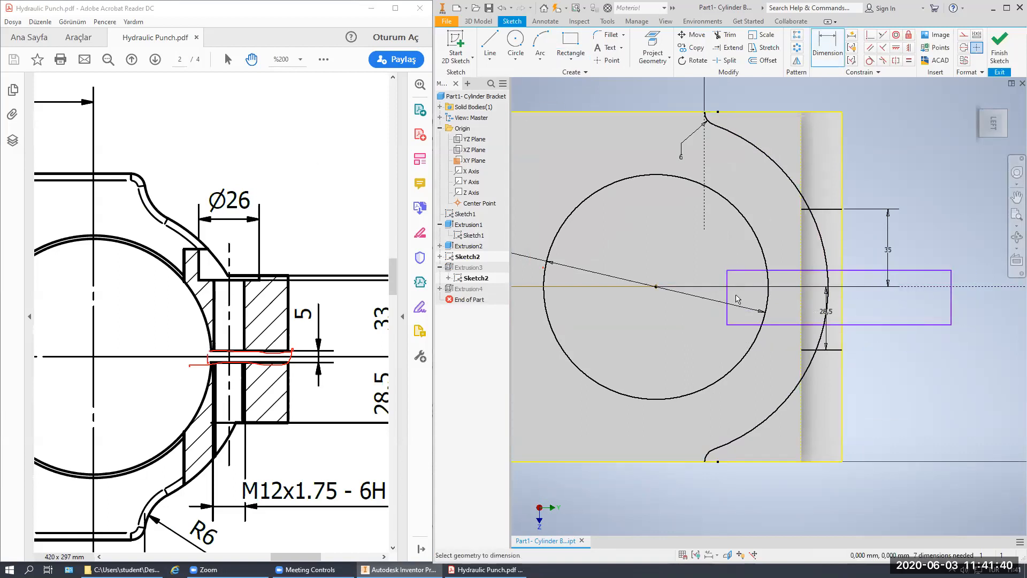
{"action": "left_click", "coordinate": [727, 297]}
{"action": "left_click", "coordinate": [698, 310]}
{"action": "type", "text": "5"}
{"action": "key", "text": "Return"}
{"action": "key", "text": "Escape"}
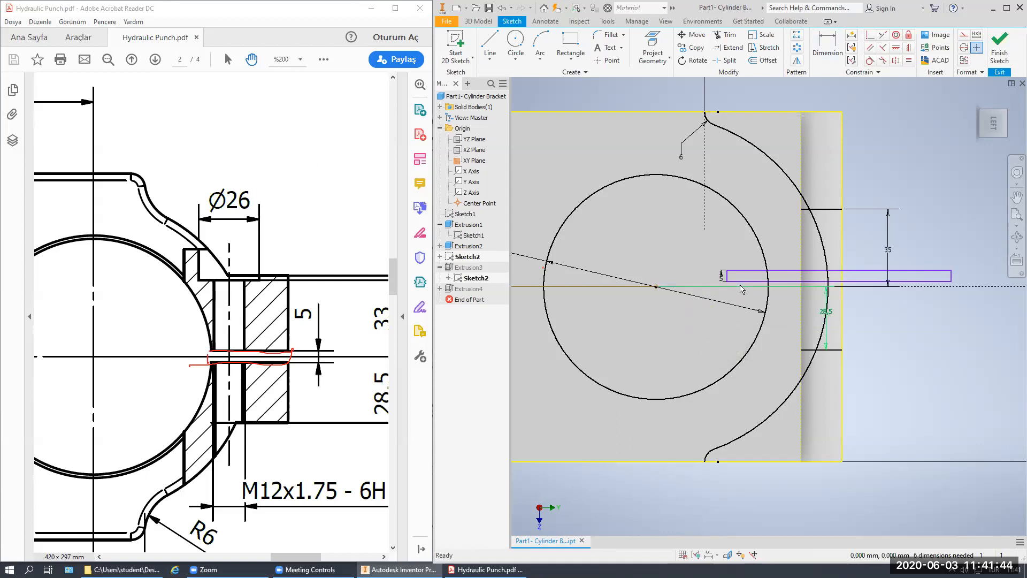
{"action": "left_click_drag", "start_coordinate": [741, 282], "coordinate": [742, 293]}
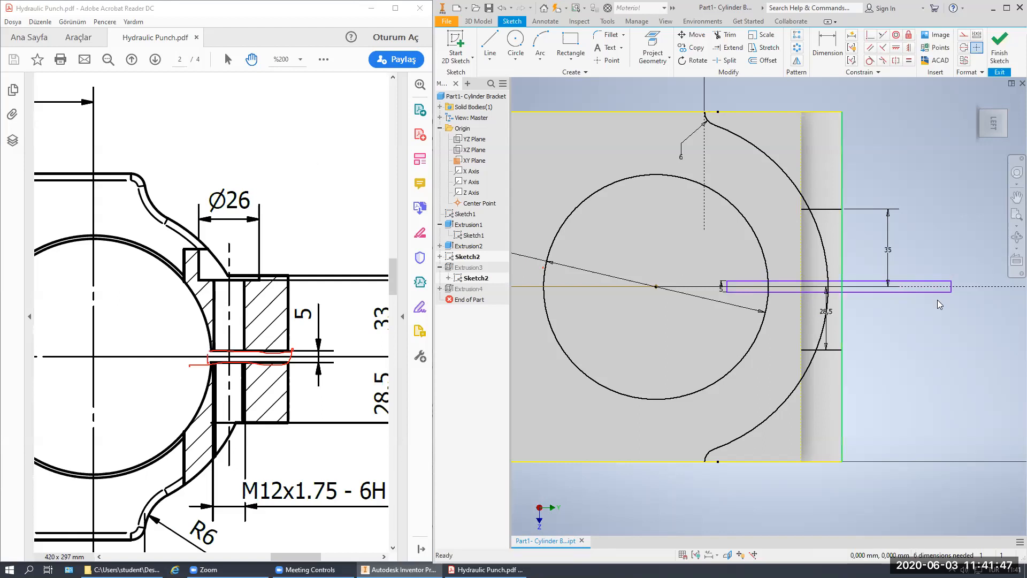
Step: Check the horizontal centre line and the small 6 mm corner arcs at both ends of the large arc in the sketch
{"action": "left_click", "coordinate": [968, 287]}
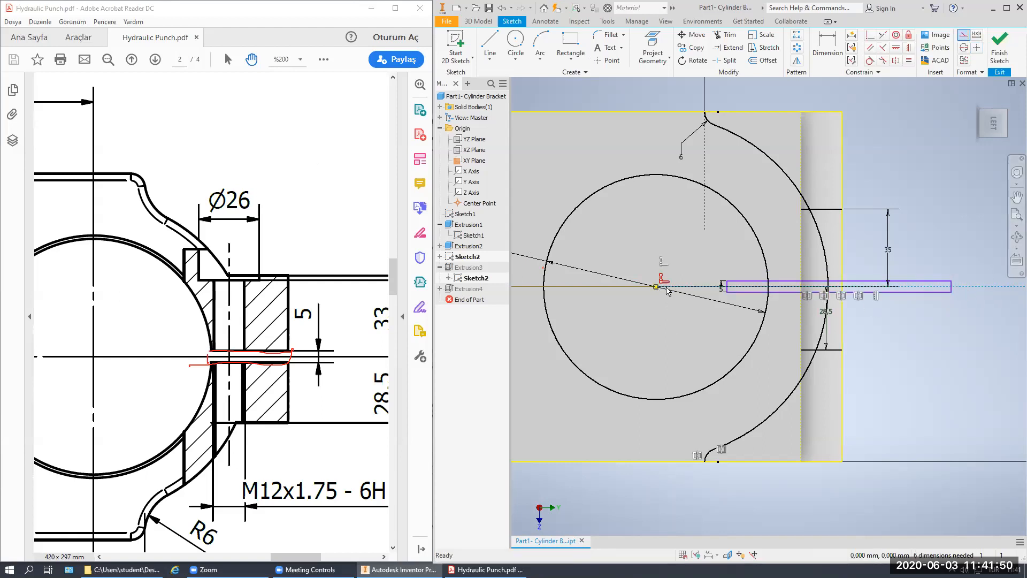
{"action": "key", "text": "Escape"}
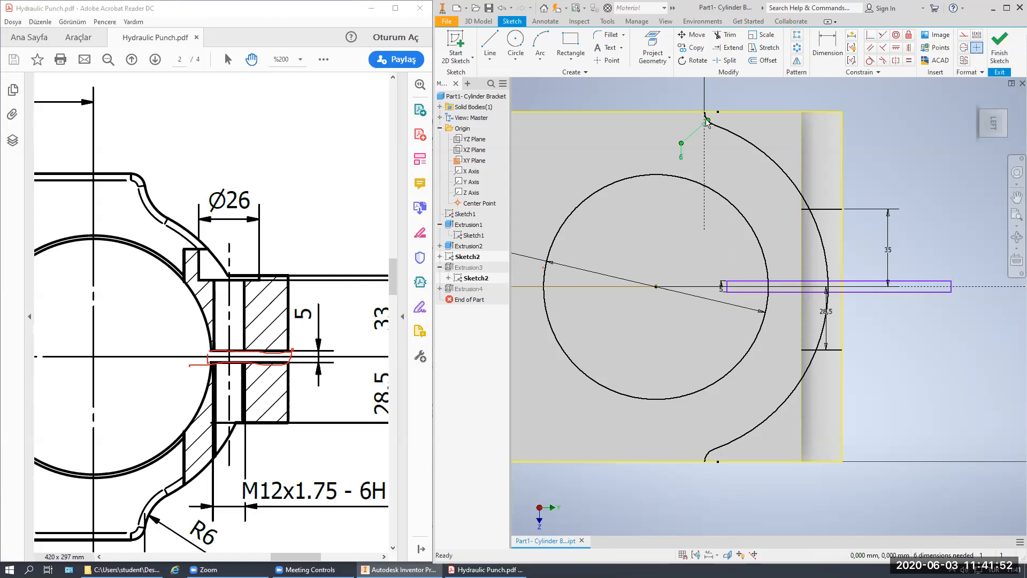
{"action": "scroll", "coordinate": [706, 122], "scroll_direction": "down", "scroll_amount": 3}
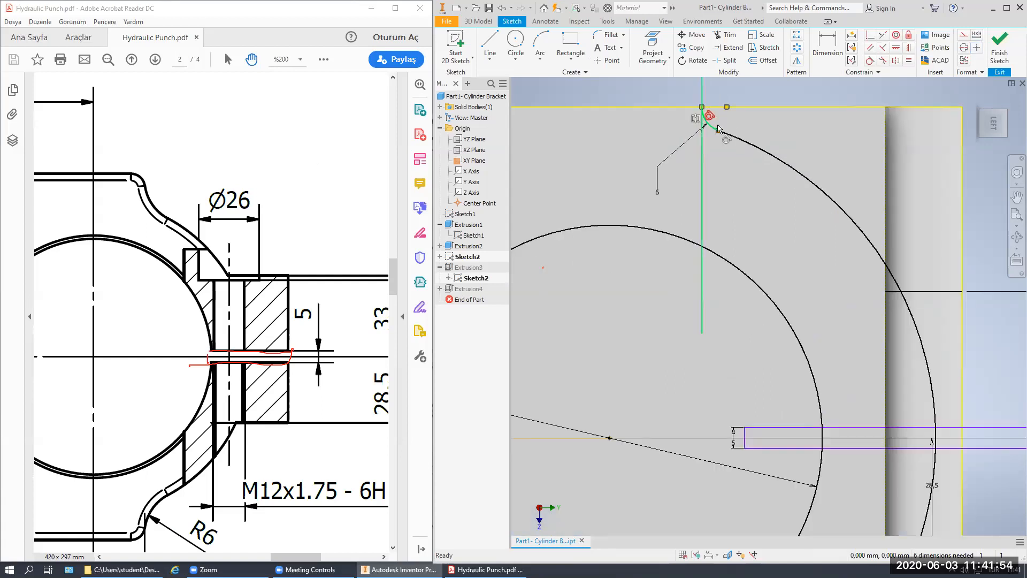
{"action": "scroll", "coordinate": [705, 121], "scroll_direction": "up", "scroll_amount": 4}
{"action": "scroll", "coordinate": [719, 246], "scroll_direction": "down", "scroll_amount": 5}
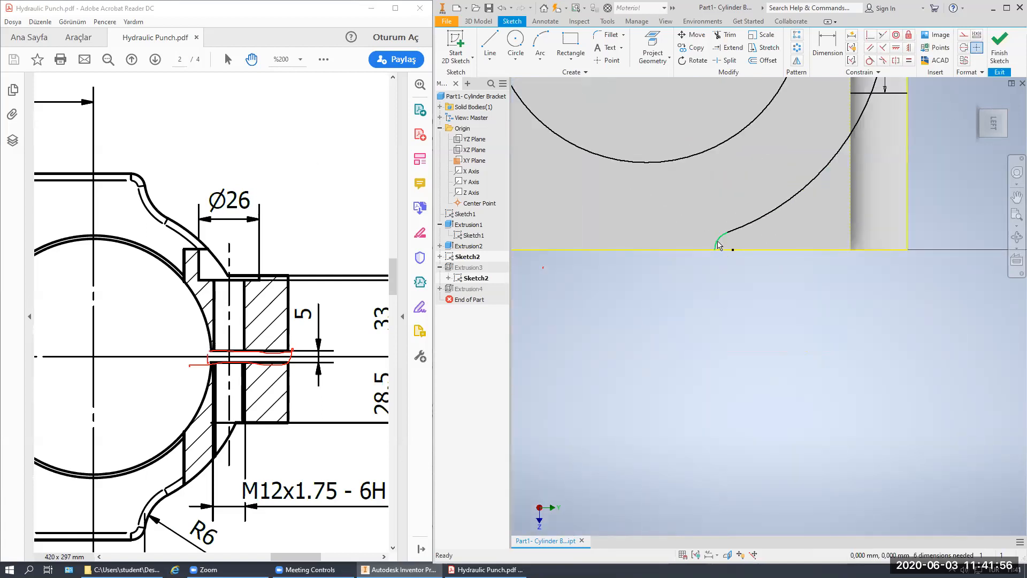
{"action": "scroll", "coordinate": [718, 245], "scroll_direction": "up", "scroll_amount": 5}
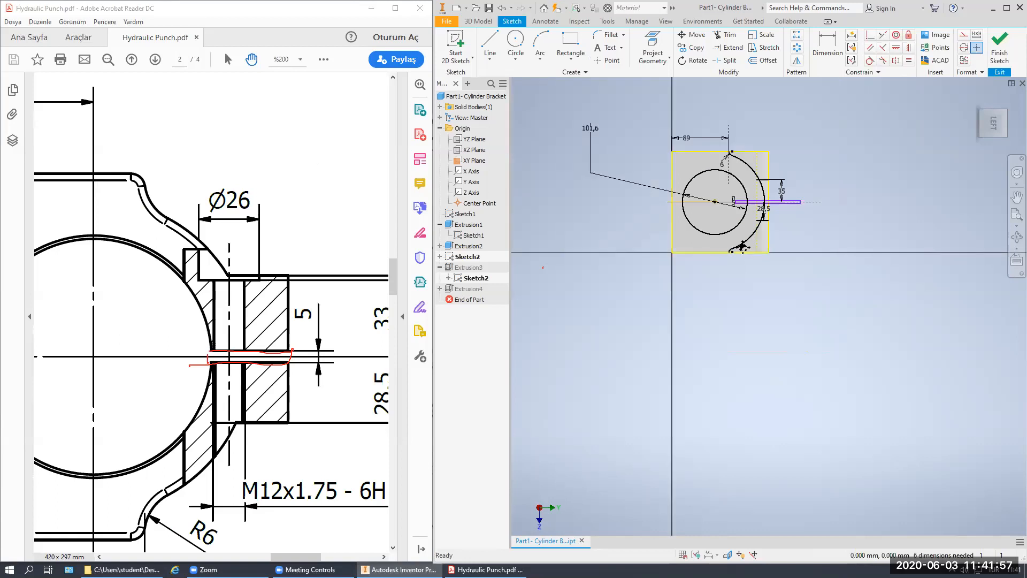
Step: Constrain the slot rectangle's two long edges symmetric about the horizontal centre line and finish the sketch
{"action": "left_click", "coordinate": [870, 35]}
{"action": "scroll", "coordinate": [779, 229], "scroll_direction": "down", "scroll_amount": 5}
{"action": "key", "text": "Escape"}
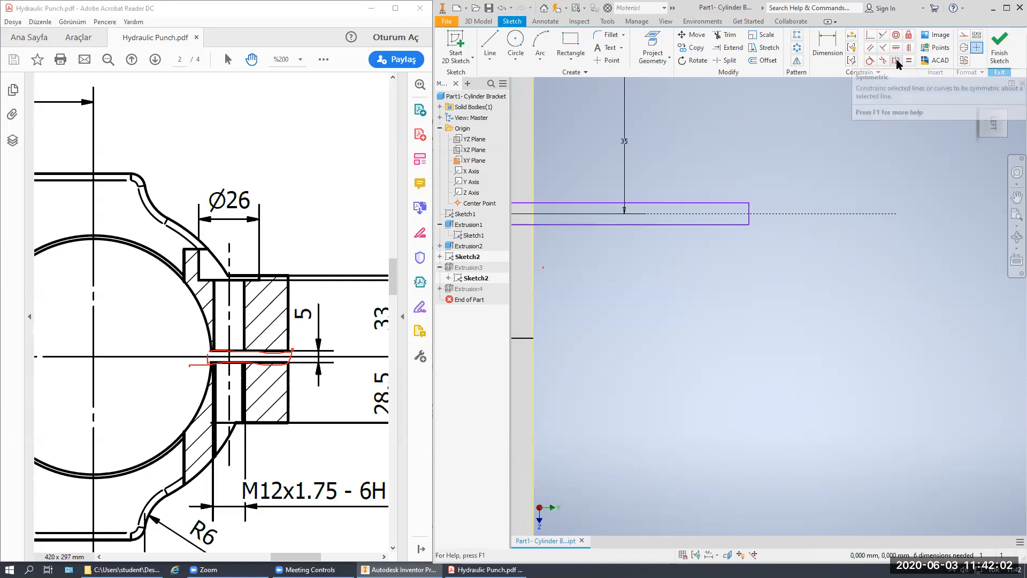
{"action": "left_click", "coordinate": [896, 60]}
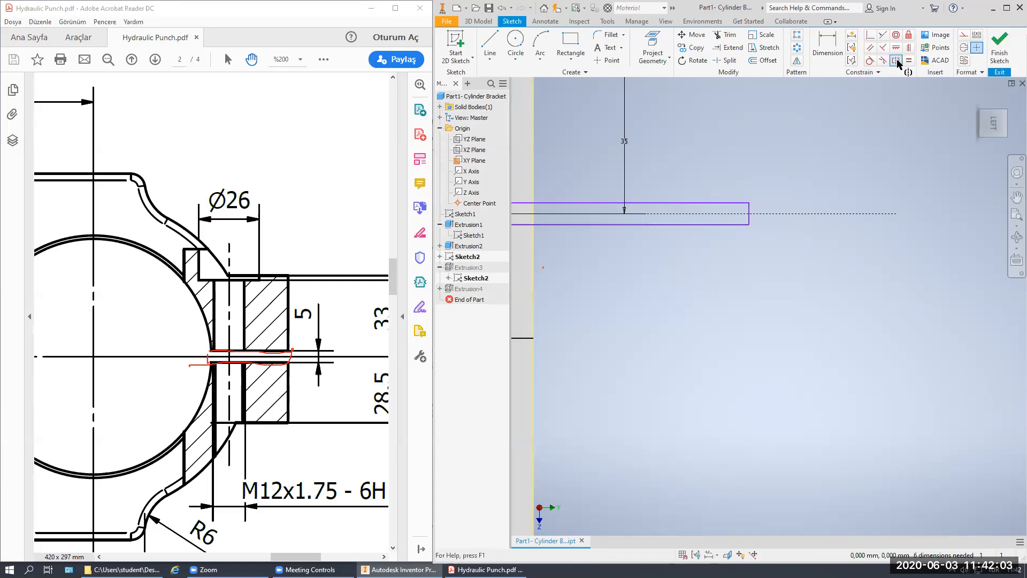
{"action": "left_click", "coordinate": [714, 203]}
{"action": "left_click", "coordinate": [716, 225]}
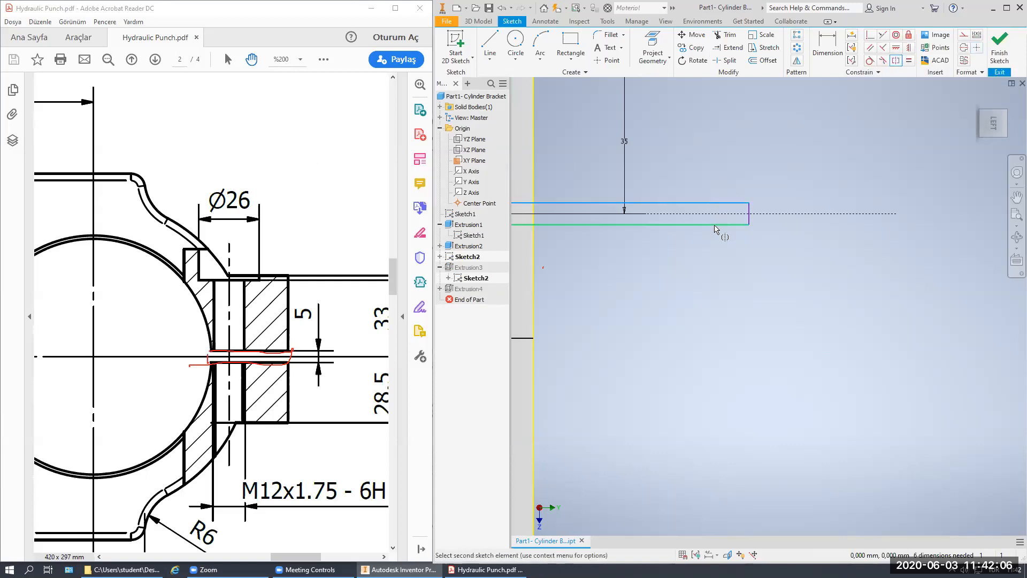
{"action": "scroll", "coordinate": [791, 230], "scroll_direction": "down", "scroll_amount": 3}
{"action": "scroll", "coordinate": [795, 262], "scroll_direction": "up", "scroll_amount": 5}
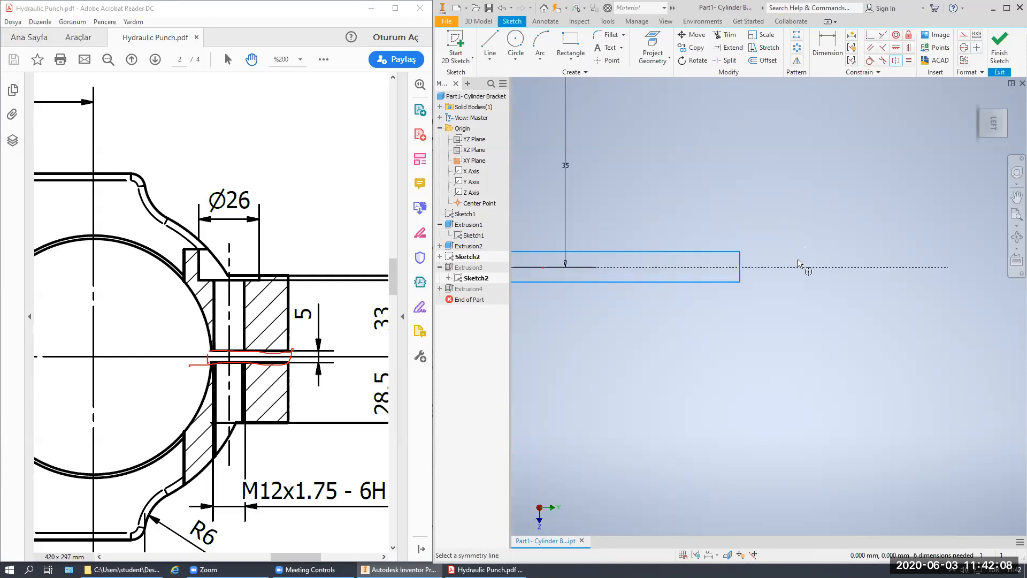
{"action": "left_click", "coordinate": [794, 268]}
{"action": "scroll", "coordinate": [795, 269], "scroll_direction": "down", "scroll_amount": 5}
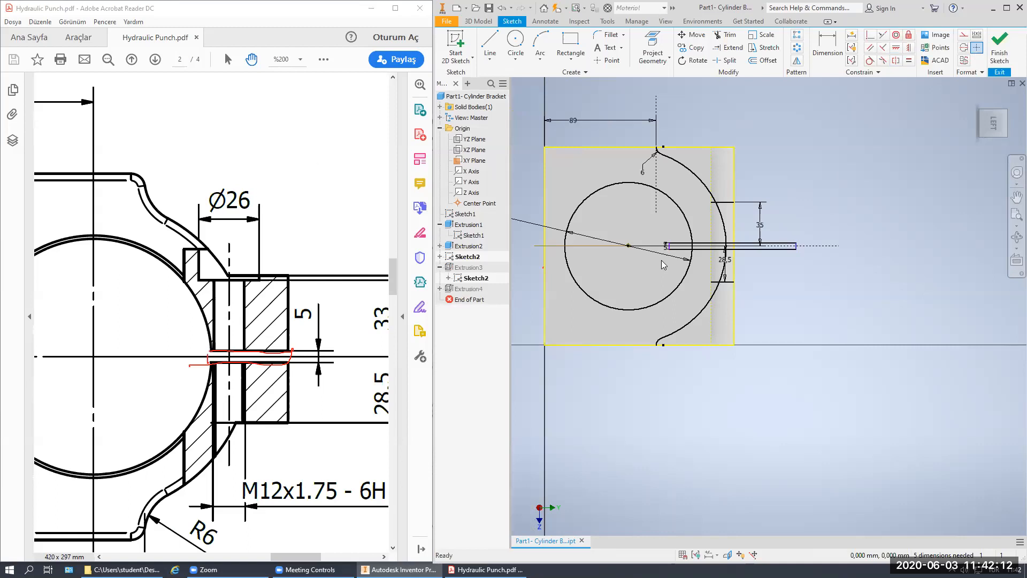
{"action": "scroll", "coordinate": [662, 264], "scroll_direction": "up", "scroll_amount": 3}
{"action": "left_click_drag", "start_coordinate": [677, 235], "coordinate": [671, 242]}
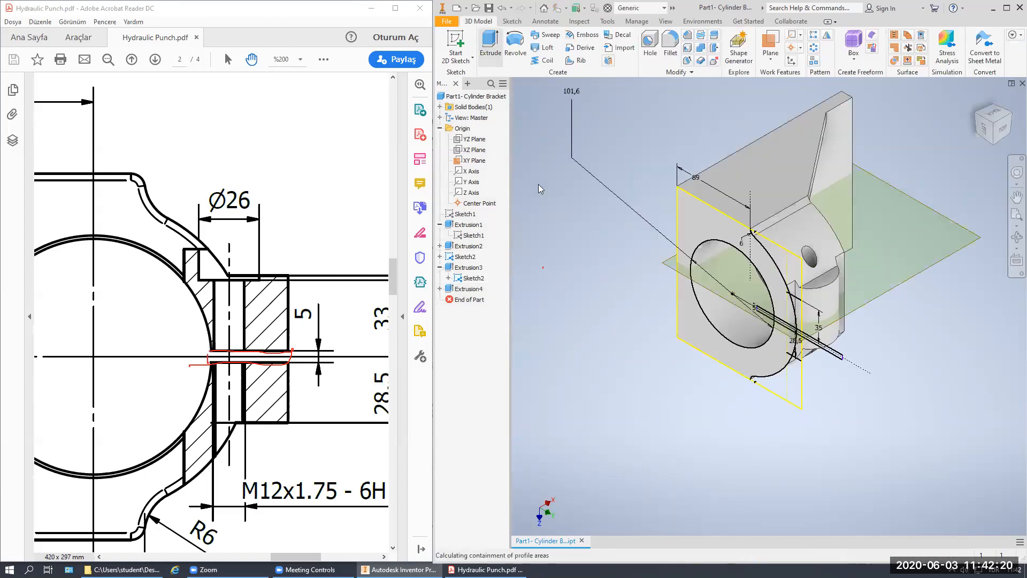
Step: Cut all four regions of the slot rectangle through the whole clamp with an Extrude, splitting it along the centre line
{"action": "scroll", "coordinate": [735, 358], "scroll_direction": "up", "scroll_amount": 5}
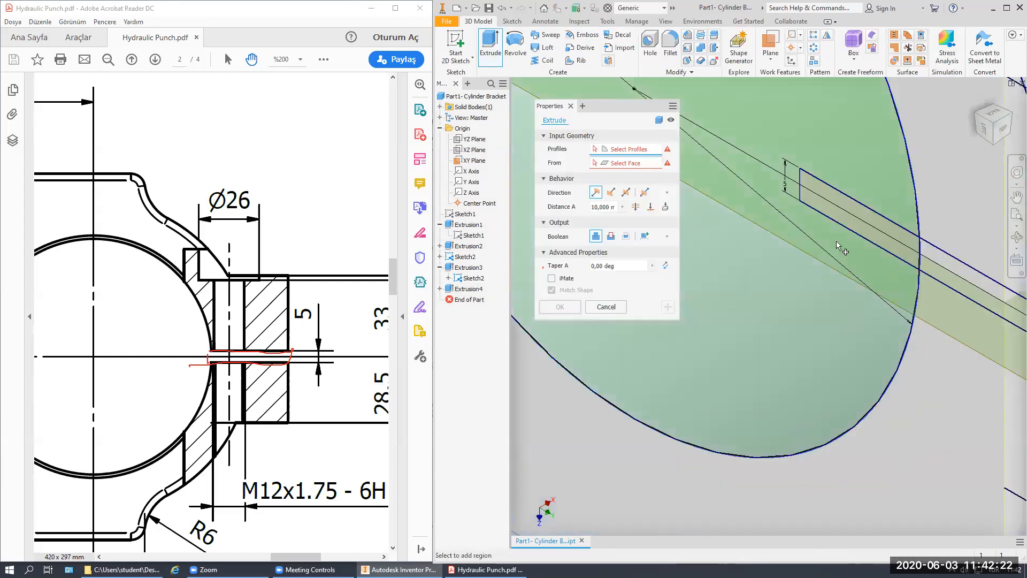
{"action": "left_click", "coordinate": [854, 227]}
{"action": "scroll", "coordinate": [854, 226], "scroll_direction": "down", "scroll_amount": 5}
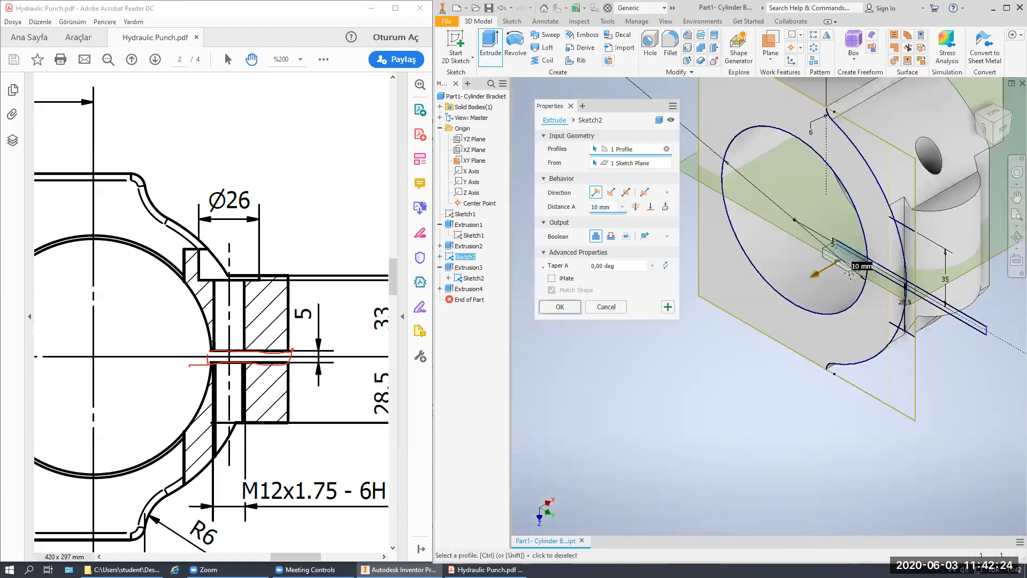
{"action": "scroll", "coordinate": [822, 253], "scroll_direction": "up", "scroll_amount": 3}
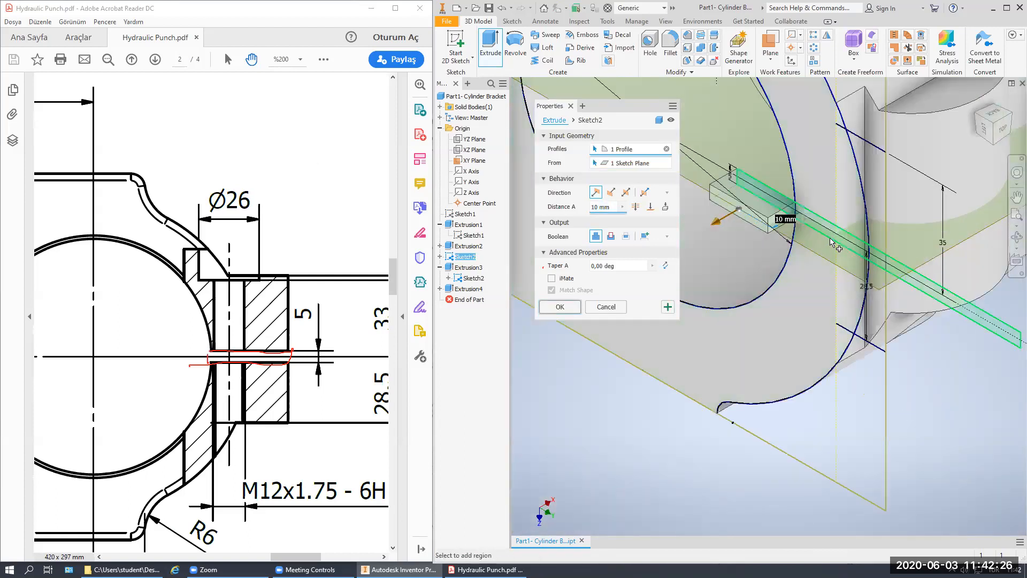
{"action": "scroll", "coordinate": [827, 227], "scroll_direction": "up", "scroll_amount": 3}
{"action": "left_click", "coordinate": [820, 212]}
{"action": "scroll", "coordinate": [875, 299], "scroll_direction": "down", "scroll_amount": 3}
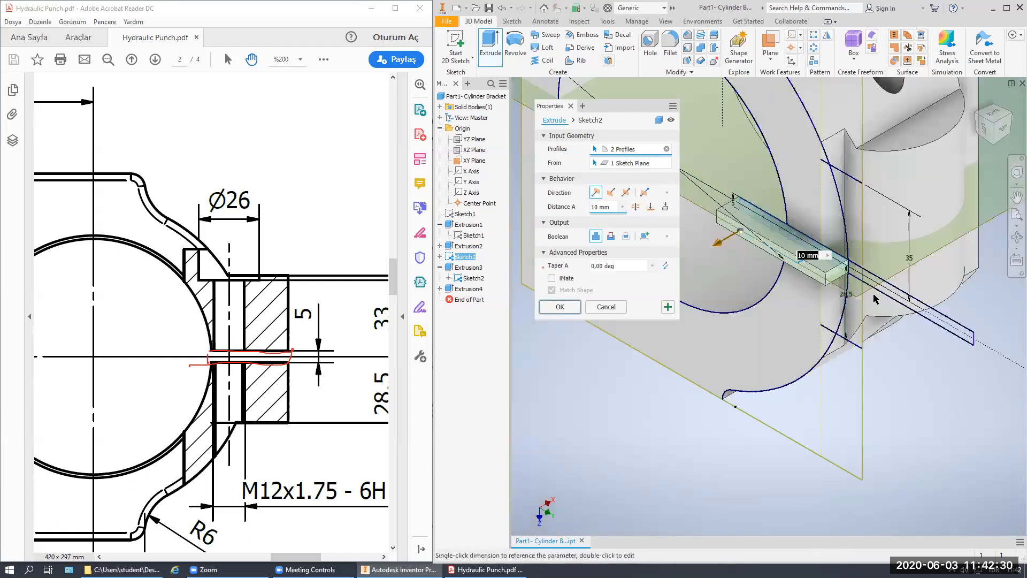
{"action": "left_click", "coordinate": [965, 338]}
{"action": "scroll", "coordinate": [968, 341], "scroll_direction": "up", "scroll_amount": 3}
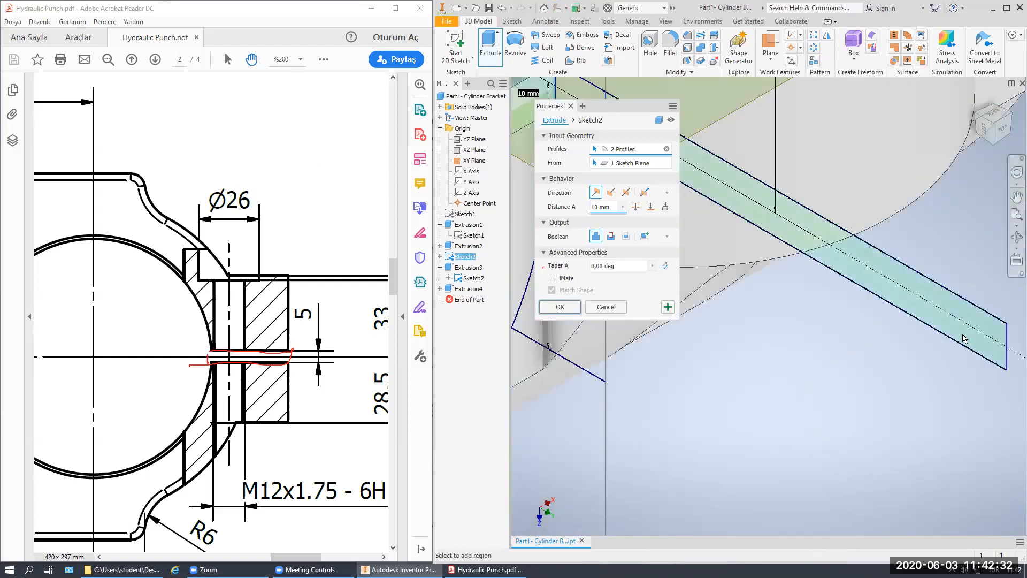
{"action": "scroll", "coordinate": [947, 326], "scroll_direction": "down", "scroll_amount": 3}
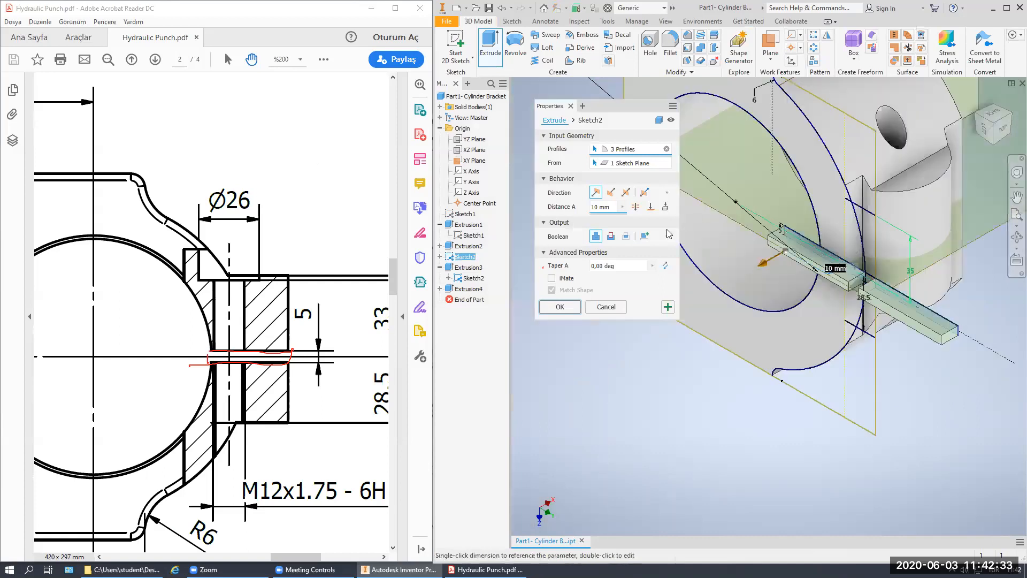
{"action": "left_click", "coordinate": [611, 236]}
{"action": "left_click", "coordinate": [636, 207]}
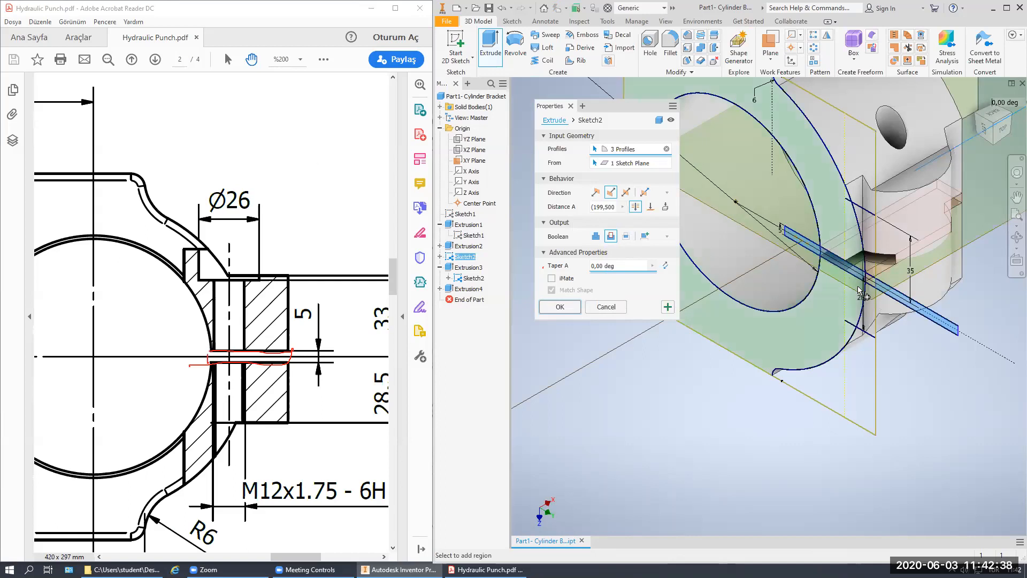
{"action": "scroll", "coordinate": [859, 291], "scroll_direction": "up", "scroll_amount": 3}
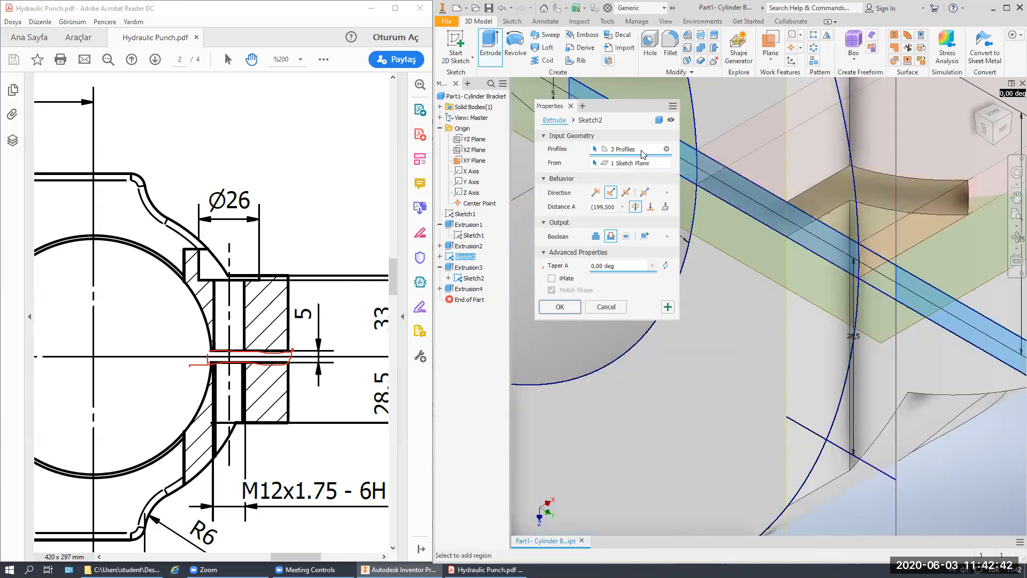
{"action": "left_click", "coordinate": [877, 266]}
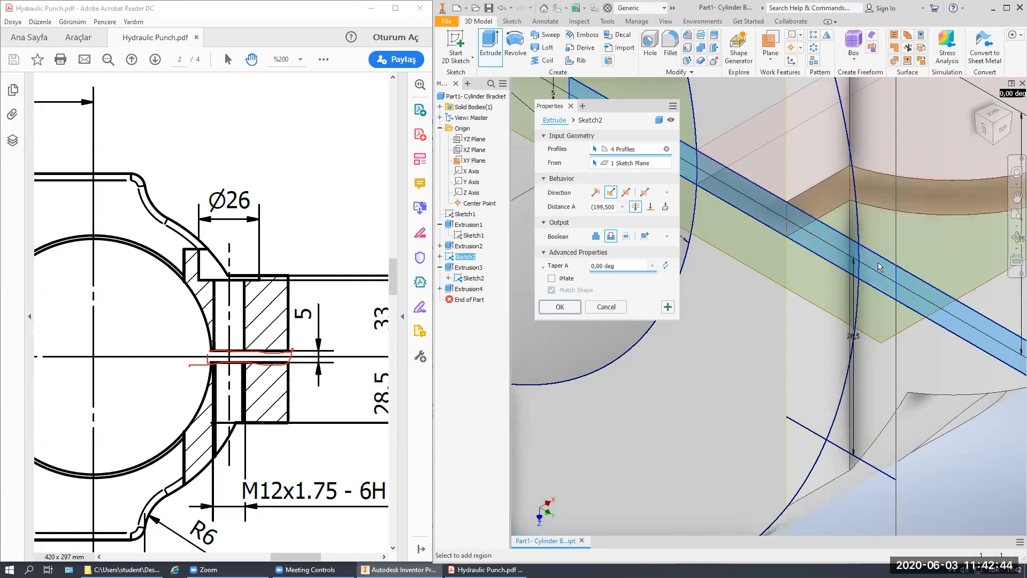
{"action": "left_click", "coordinate": [560, 307]}
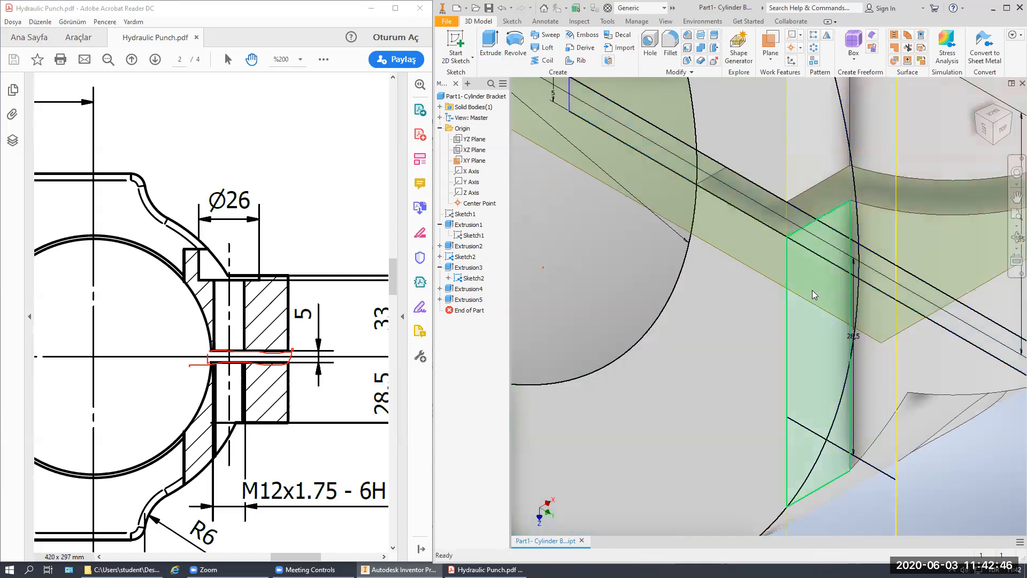
{"action": "scroll", "coordinate": [812, 290], "scroll_direction": "down", "scroll_amount": 5}
{"action": "scroll", "coordinate": [585, 241], "scroll_direction": "up", "scroll_amount": 3}
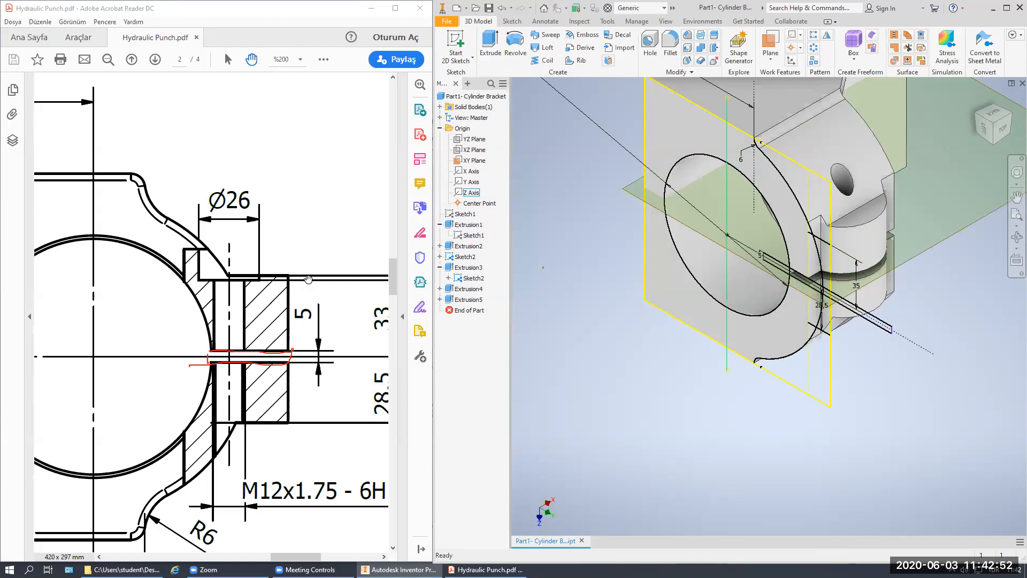
Step: Hide the shared sketch used for the bore and slot cuts
{"action": "left_click_drag", "start_coordinate": [308, 279], "coordinate": [204, 278]}
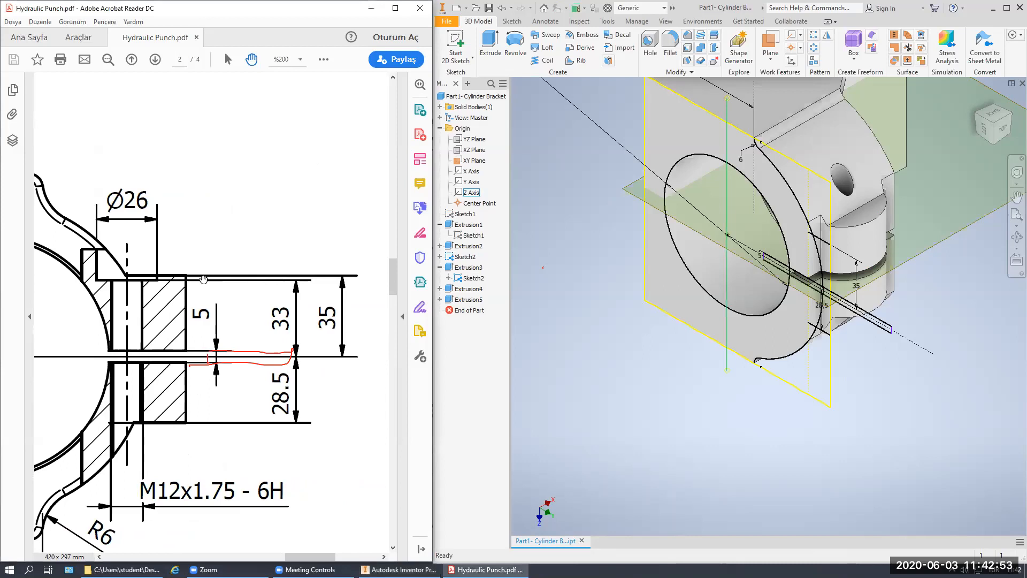
{"action": "left_click", "coordinate": [586, 273]}
{"action": "scroll", "coordinate": [612, 276], "scroll_direction": "down", "scroll_amount": 3}
{"action": "middle_click_drag", "start_coordinate": [613, 271], "coordinate": [621, 272]}
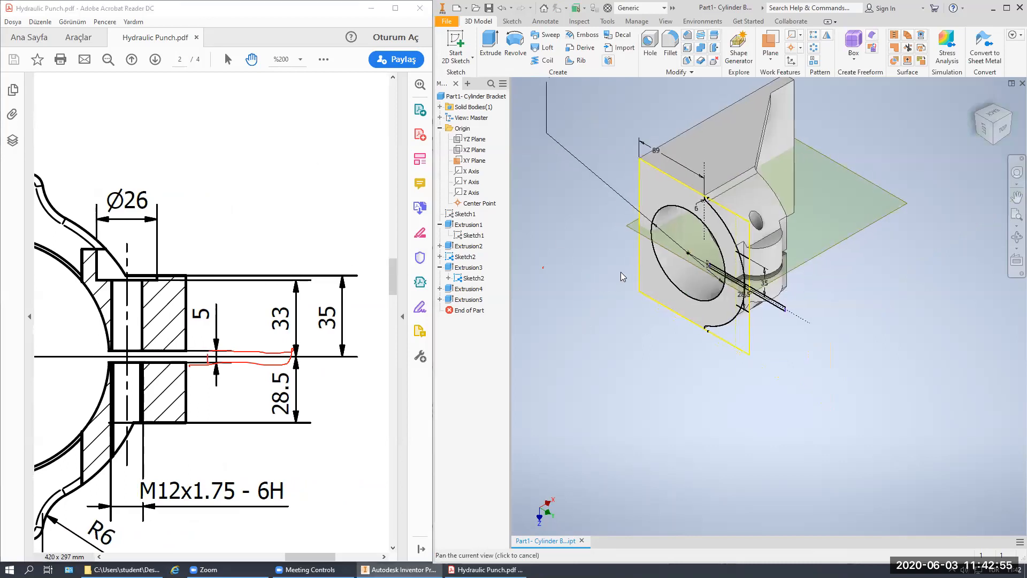
{"action": "right_click", "coordinate": [467, 278]}
{"action": "left_click", "coordinate": [485, 408]}
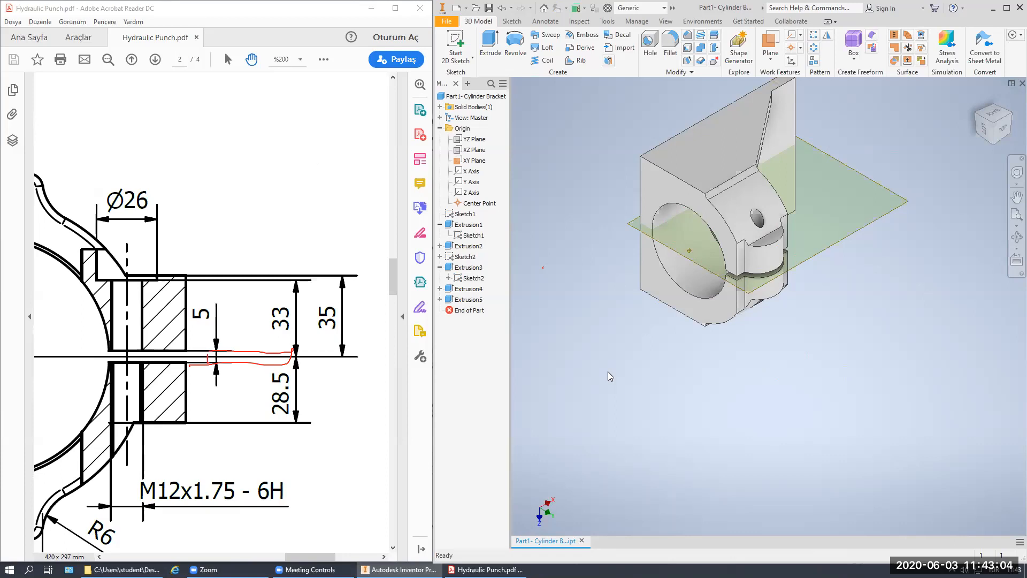
Step: Examine the bracket's 3D views in the PDF drawing for the rounded edges around the clamp
{"action": "left_click_drag", "start_coordinate": [293, 295], "coordinate": [86, 392]}
{"action": "mouse_move", "coordinate": [289, 344]}
{"action": "left_mouse_down"}
{"action": "mouse_move", "coordinate": [183, 383]}
{"action": "mouse_move", "coordinate": [228, 349]}
{"action": "left_mouse_up"}
{"action": "left_click_drag", "start_coordinate": [111, 218], "coordinate": [199, 418]}
{"action": "mouse_move", "coordinate": [145, 277]}
{"action": "left_mouse_down"}
{"action": "mouse_move", "coordinate": [211, 364]}
{"action": "mouse_move", "coordinate": [269, 339]}
{"action": "left_mouse_up"}
{"action": "left_click_drag", "start_coordinate": [347, 256], "coordinate": [295, 260]}
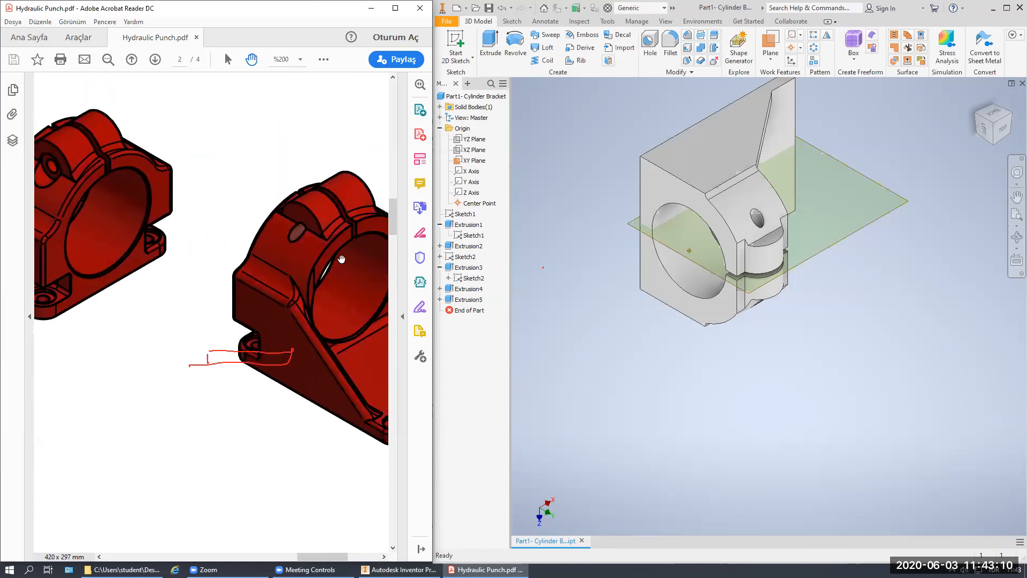
Step: Start a Fillet on the first edge where the rounded clamp lug meets its flat shoulder, with the 6 mm radius from Section B-B
{"action": "left_click", "coordinate": [670, 45]}
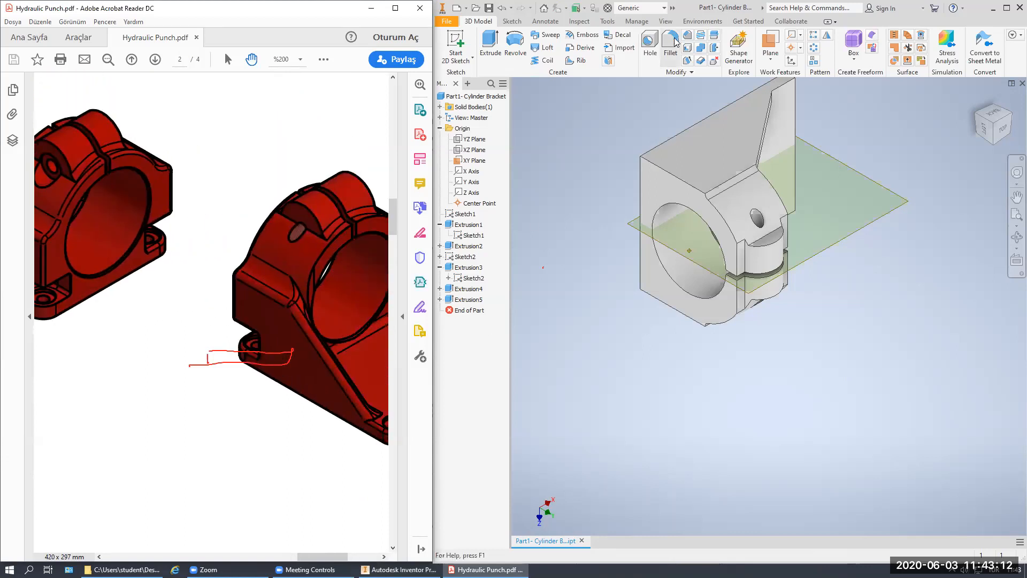
{"action": "middle_click_drag", "start_coordinate": [849, 276], "coordinate": [906, 280]}
{"action": "scroll", "coordinate": [906, 279], "scroll_direction": "down", "scroll_amount": 2}
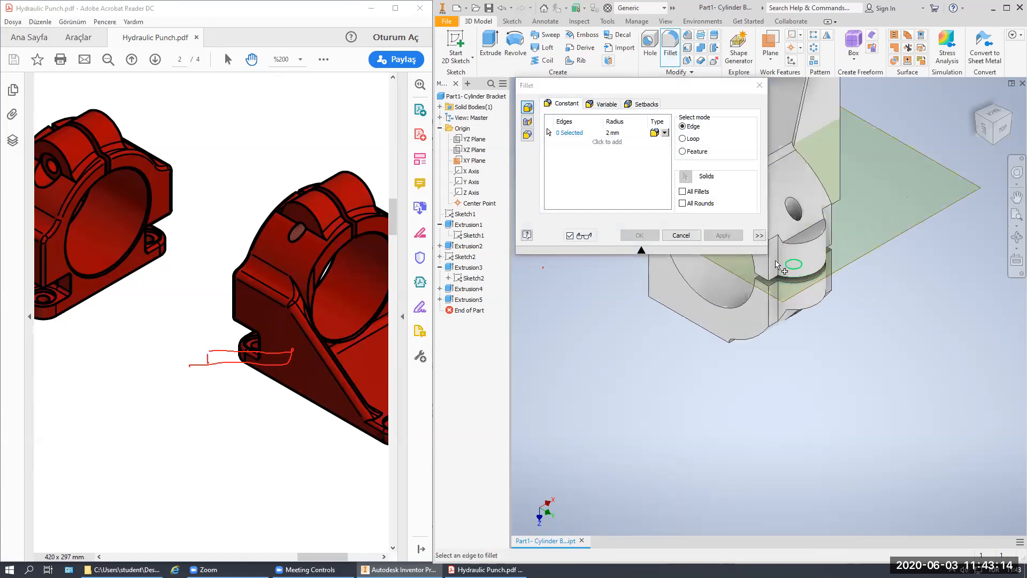
{"action": "left_click", "coordinate": [779, 260]}
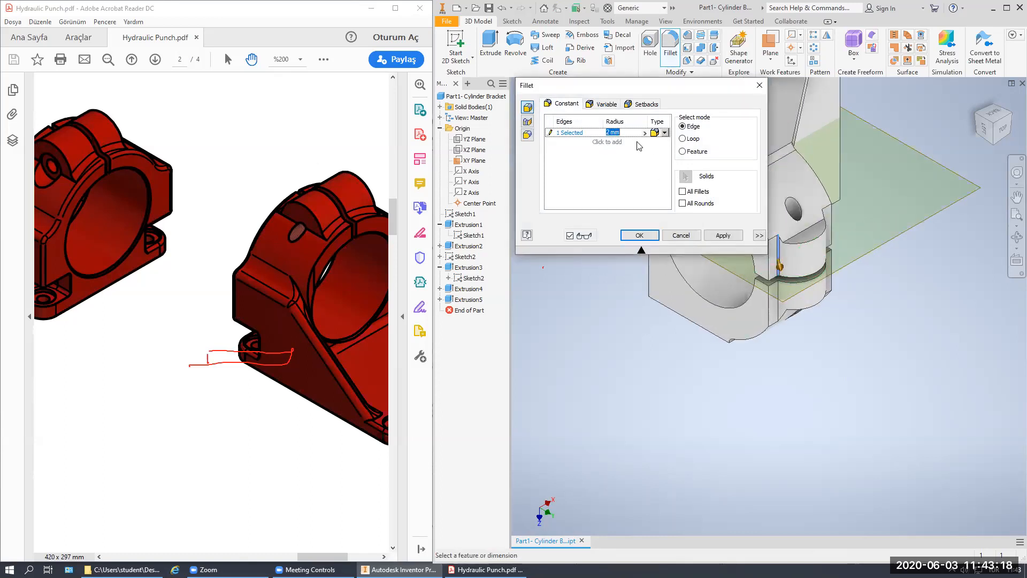
{"action": "left_click_drag", "start_coordinate": [264, 274], "coordinate": [382, 275]}
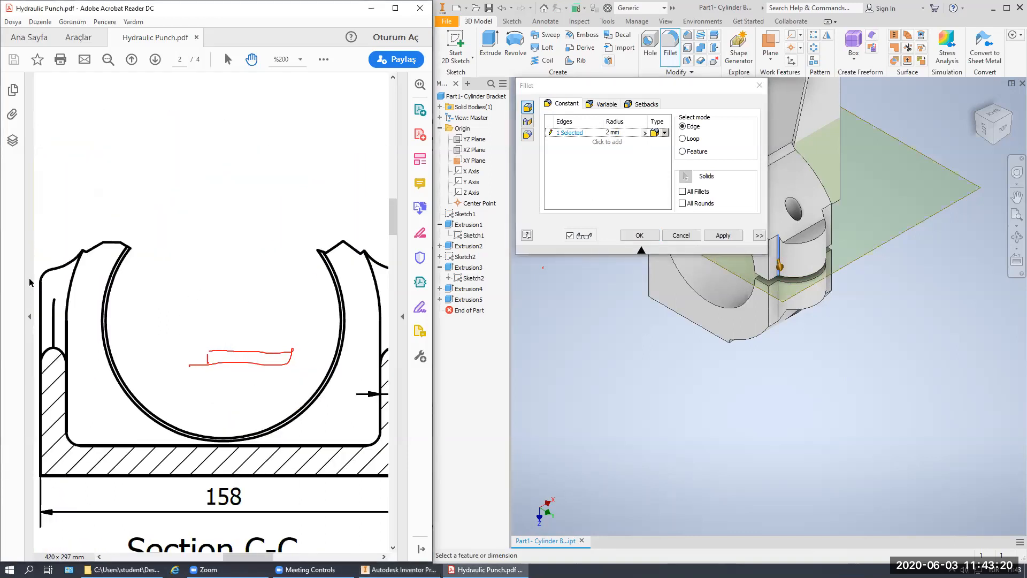
{"action": "left_click_drag", "start_coordinate": [64, 271], "coordinate": [182, 278]}
{"action": "left_click_drag", "start_coordinate": [83, 289], "coordinate": [268, 283]}
{"action": "left_click_drag", "start_coordinate": [91, 271], "coordinate": [216, 293]}
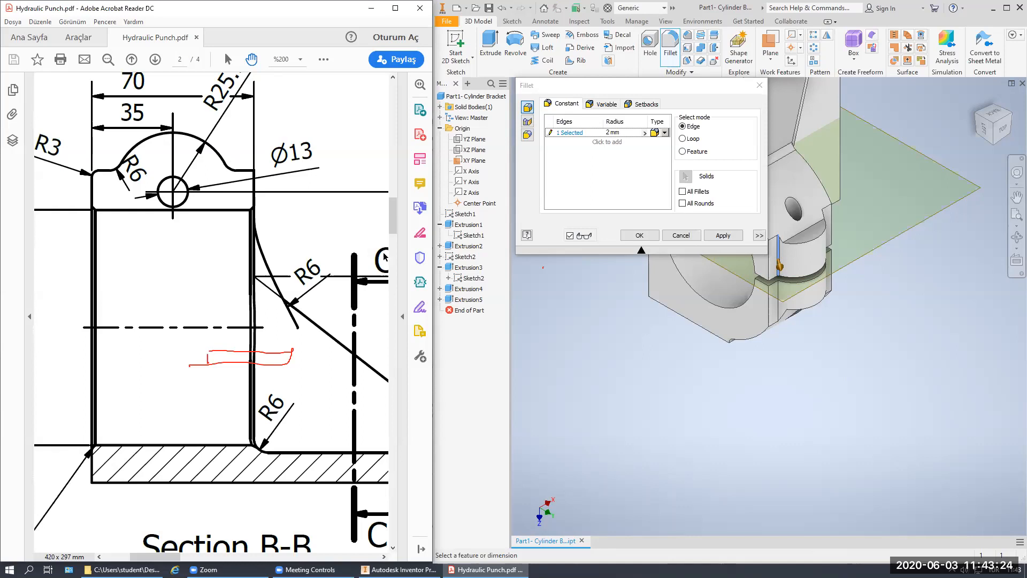
{"action": "left_click", "coordinate": [642, 145]}
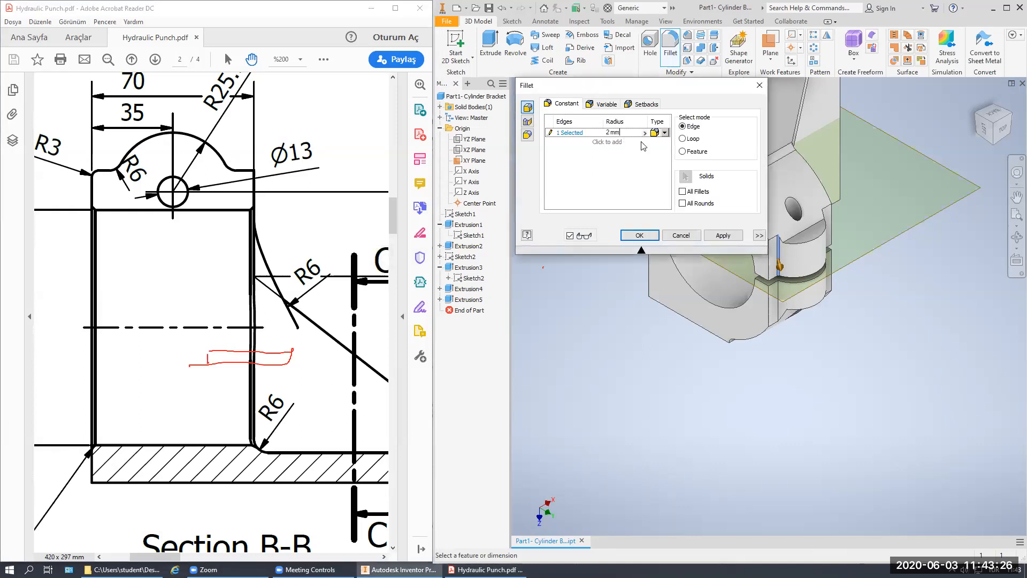
{"action": "type", "text": "6"}
Step: Add the other three lug-to-shoulder edges on both sides of the slot and apply the fillet
{"action": "scroll", "coordinate": [778, 301], "scroll_direction": "down", "scroll_amount": 3}
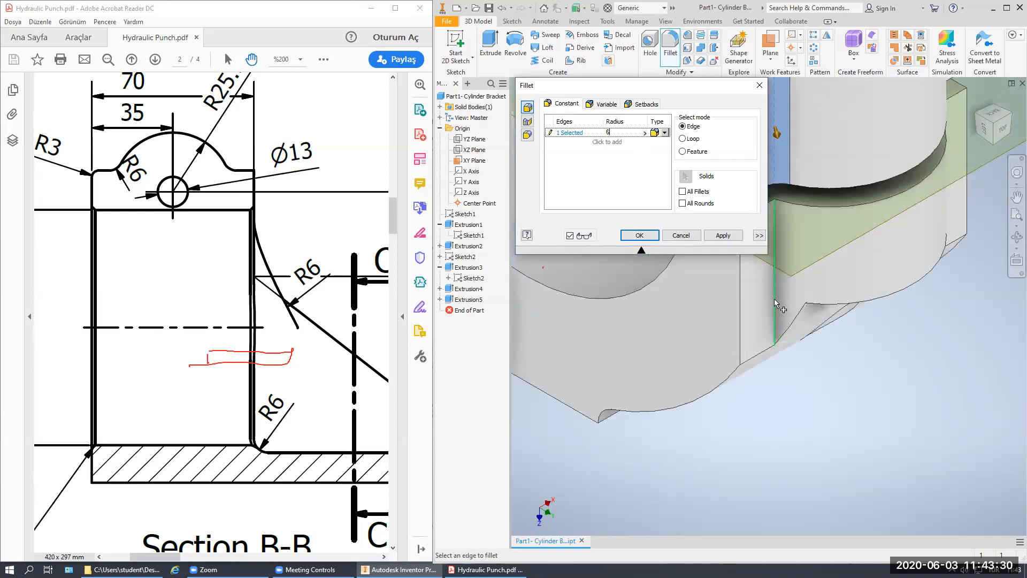
{"action": "left_click", "coordinate": [774, 299]}
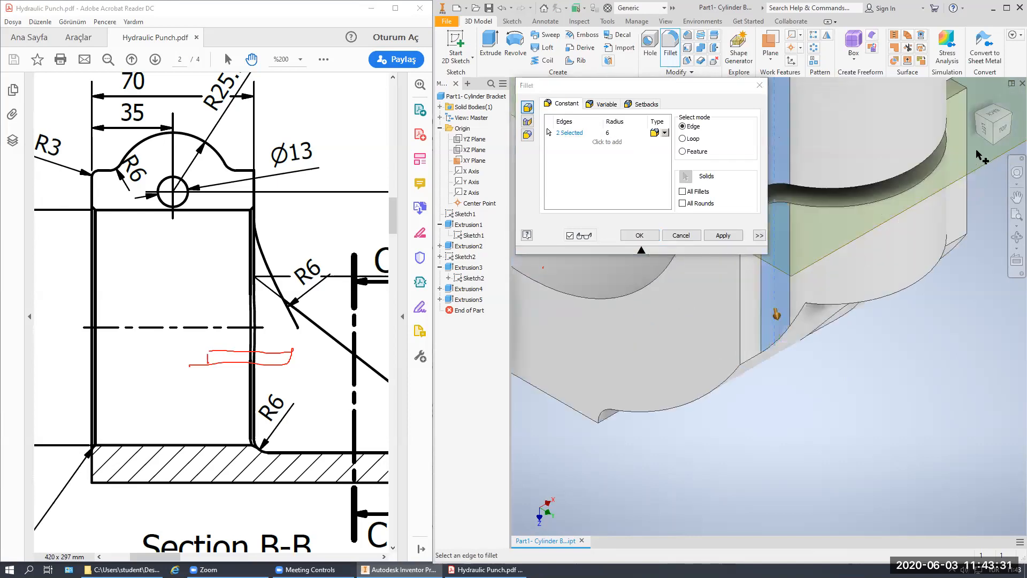
{"action": "left_click", "coordinate": [1011, 122]}
{"action": "left_click", "coordinate": [747, 359]}
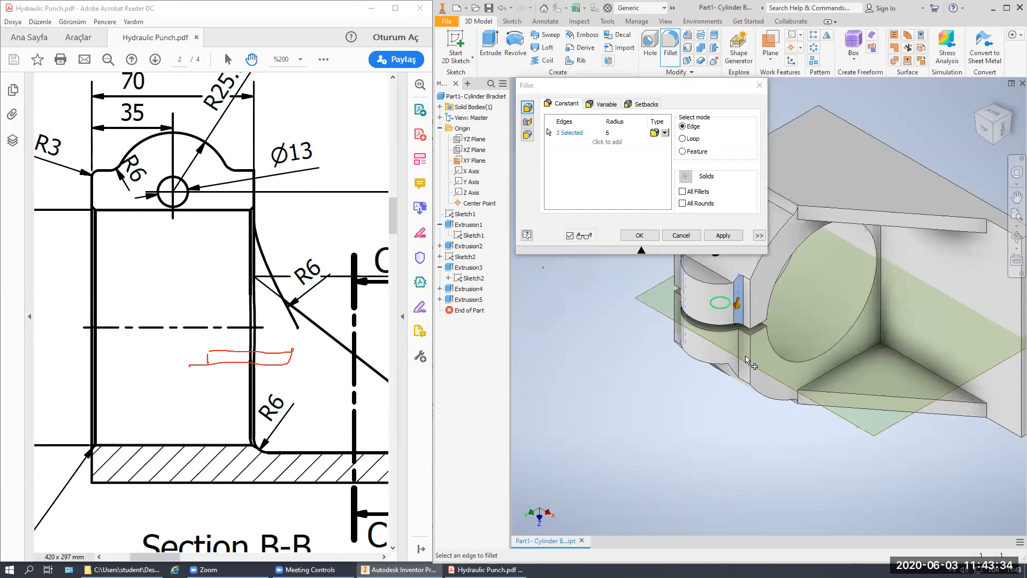
{"action": "left_click", "coordinate": [740, 357]}
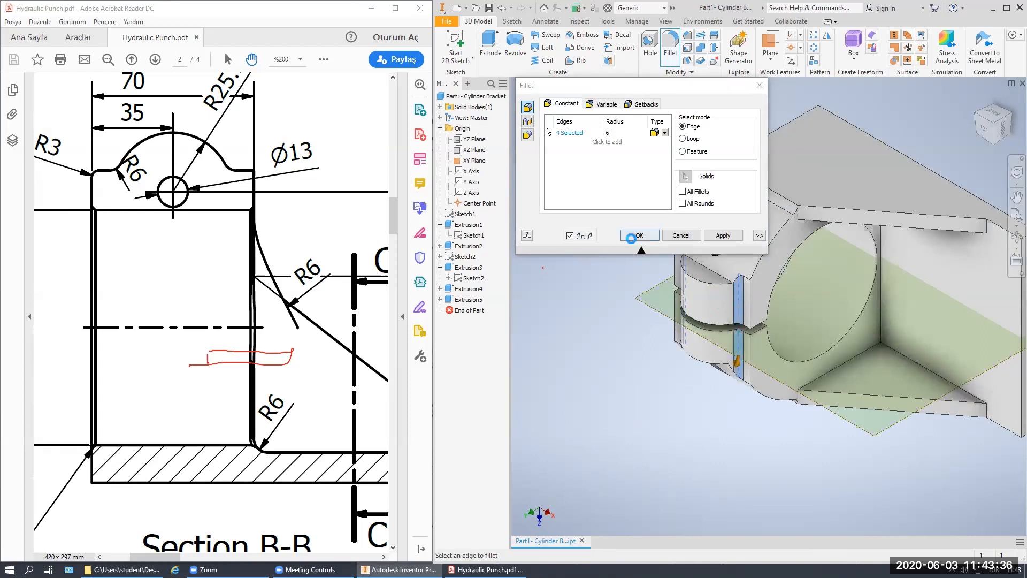
{"action": "left_click", "coordinate": [631, 237]}
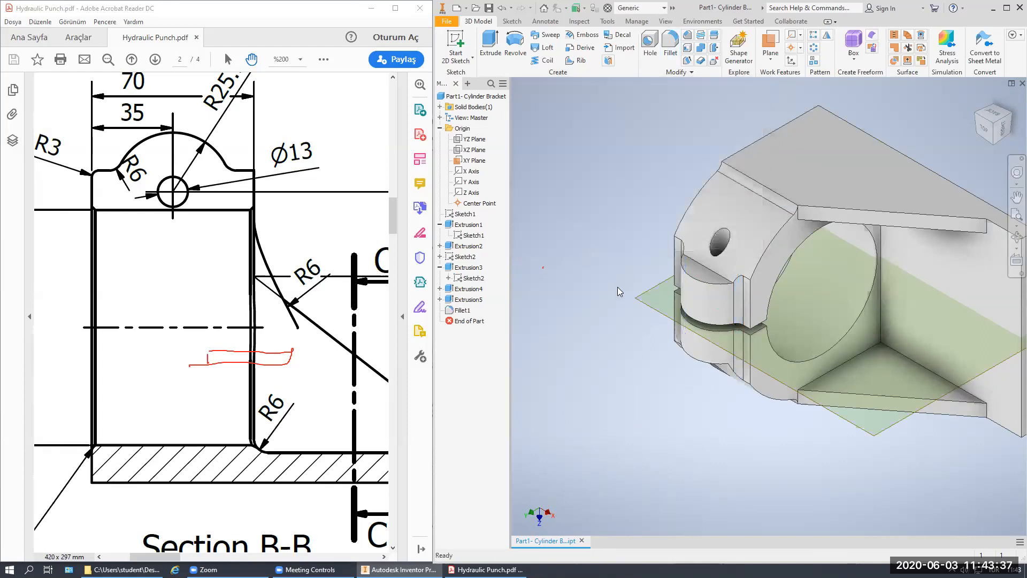
Step: Compare the bracket's front view with Section C-C in the PDF drawing for the remaining rounded corners
{"action": "left_click", "coordinate": [990, 136]}
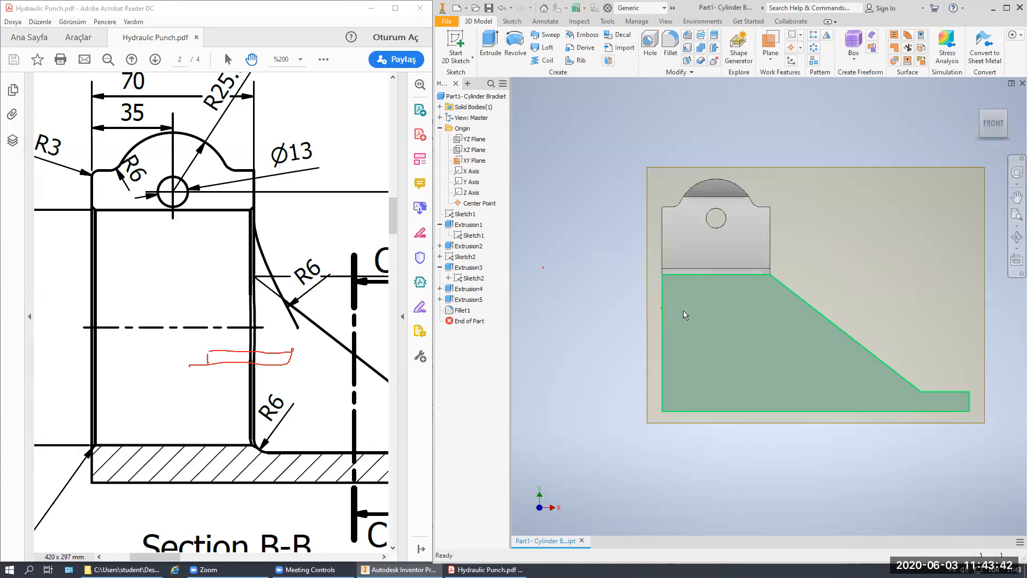
{"action": "scroll", "coordinate": [185, 269], "scroll_direction": "down", "scroll_amount": 5}
{"action": "scroll", "coordinate": [185, 269], "scroll_direction": "down", "scroll_amount": 10}
{"action": "scroll", "coordinate": [145, 219], "scroll_direction": "right", "scroll_amount": 5}
{"action": "scroll", "coordinate": [146, 220], "scroll_direction": "down", "scroll_amount": 2}
{"action": "scroll", "coordinate": [145, 219], "scroll_direction": "right", "scroll_amount": 5}
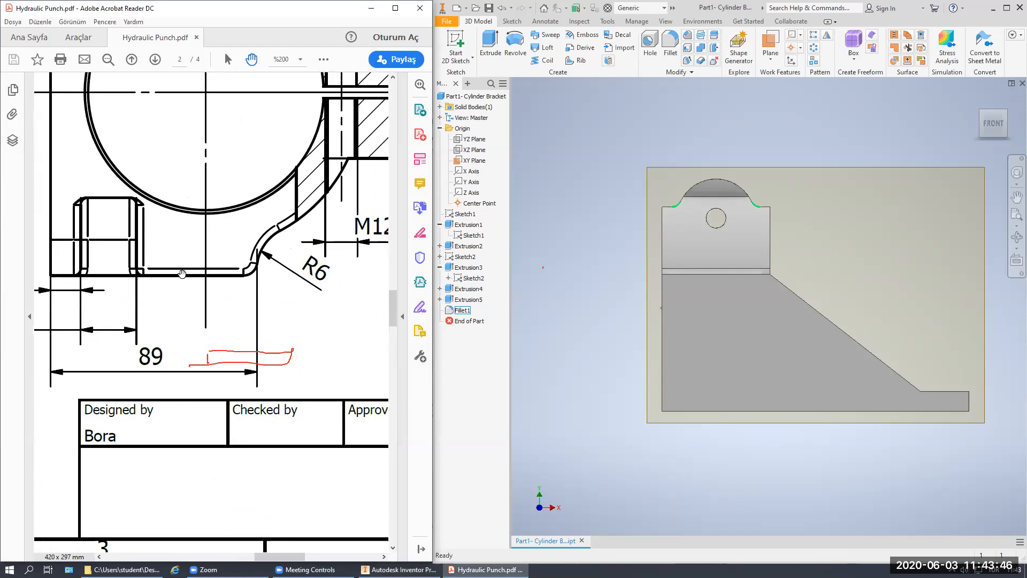
{"action": "left_click", "coordinate": [982, 111]}
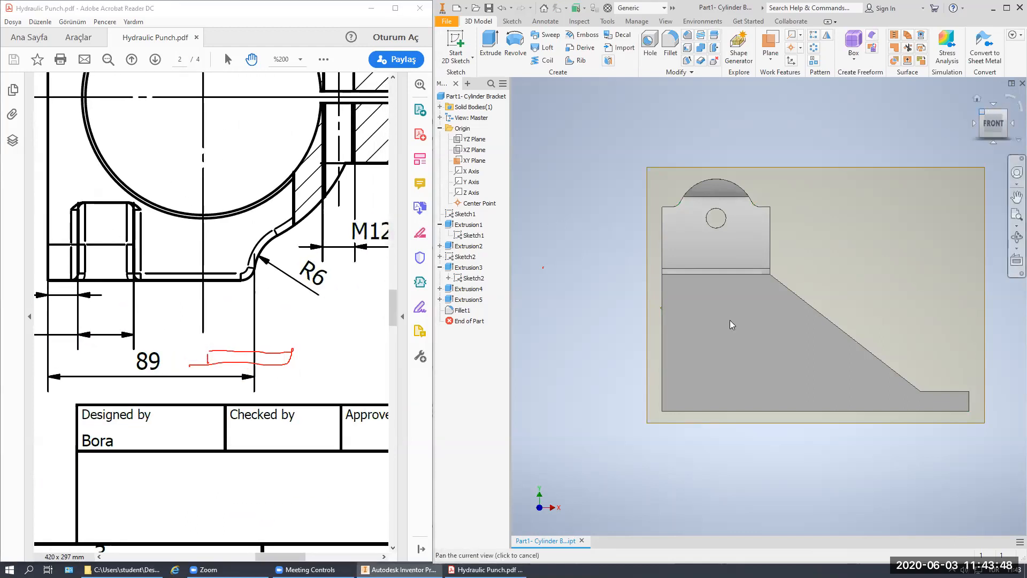
{"action": "double_click", "coordinate": [463, 310]}
{"action": "scroll", "coordinate": [754, 341], "scroll_direction": "down", "scroll_amount": 5}
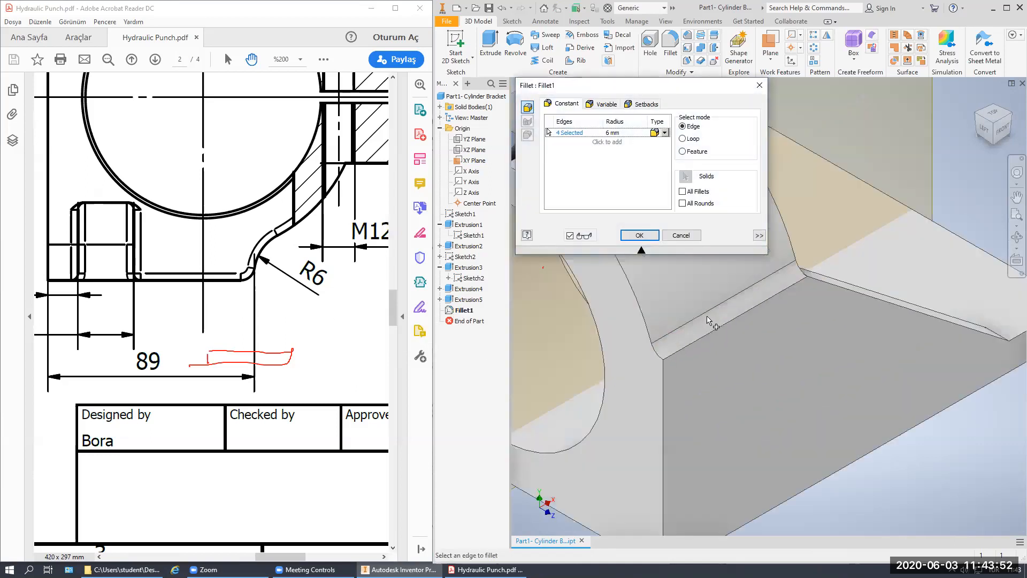
{"action": "scroll", "coordinate": [786, 332], "scroll_direction": "up", "scroll_amount": 5}
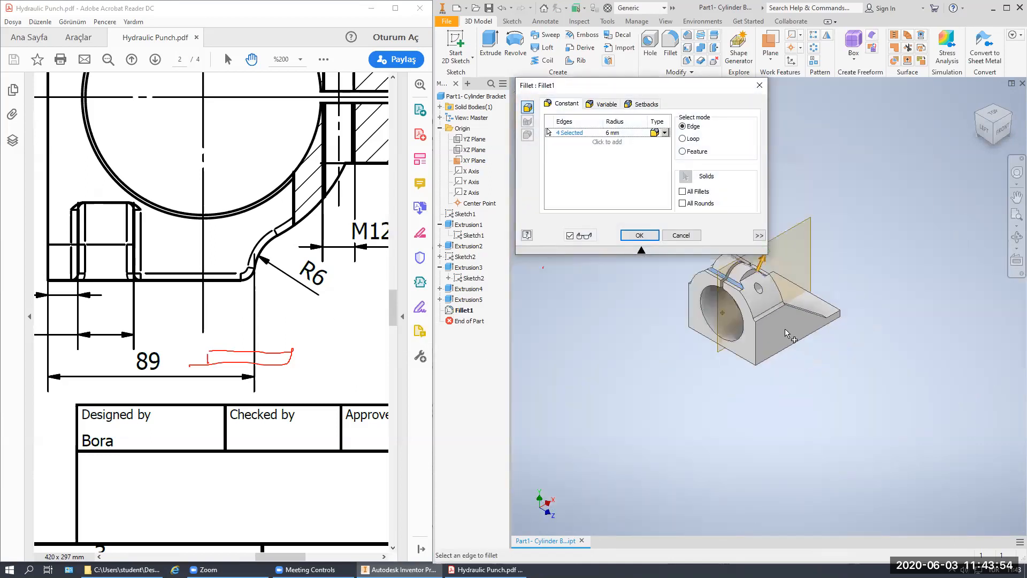
{"action": "scroll", "coordinate": [791, 330], "scroll_direction": "down", "scroll_amount": 5}
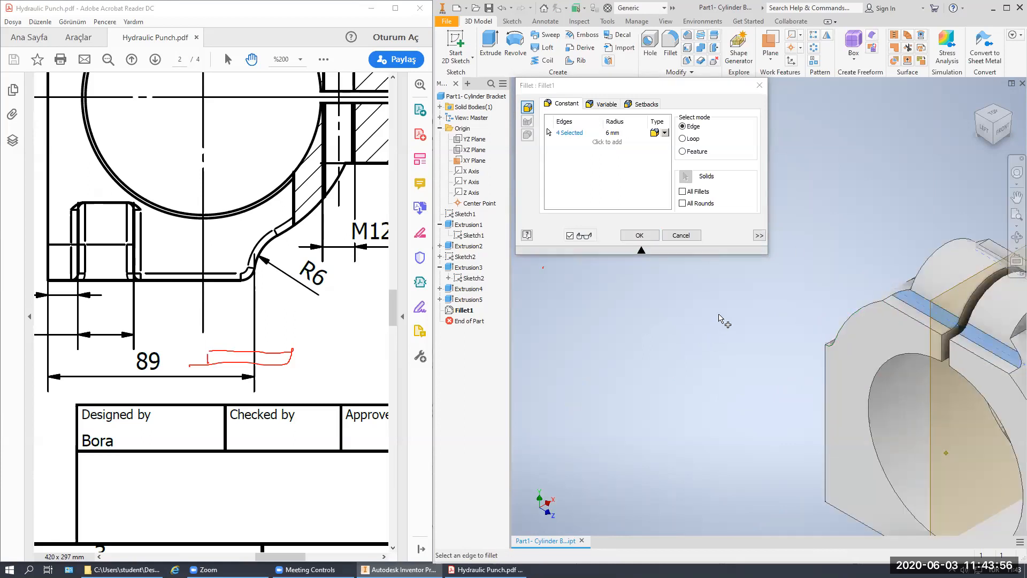
{"action": "key", "text": "Return"}
{"action": "scroll", "coordinate": [707, 353], "scroll_direction": "up", "scroll_amount": 8}
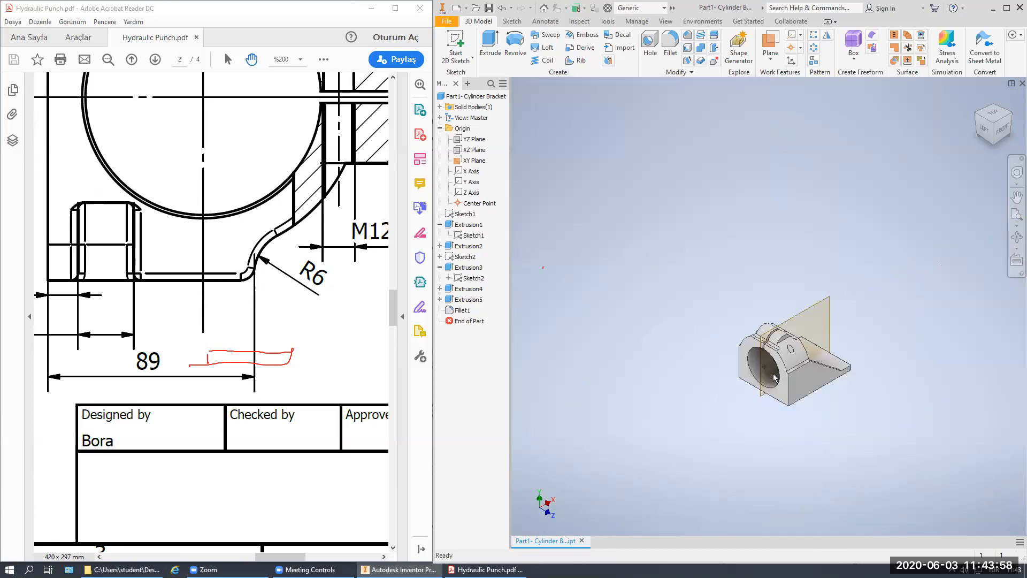
Step: Compare the bracket model with the PDF's Section C-C and 3D views, examining the corner pockets and mounting holes
{"action": "scroll", "coordinate": [816, 398], "scroll_direction": "down", "scroll_amount": 3}
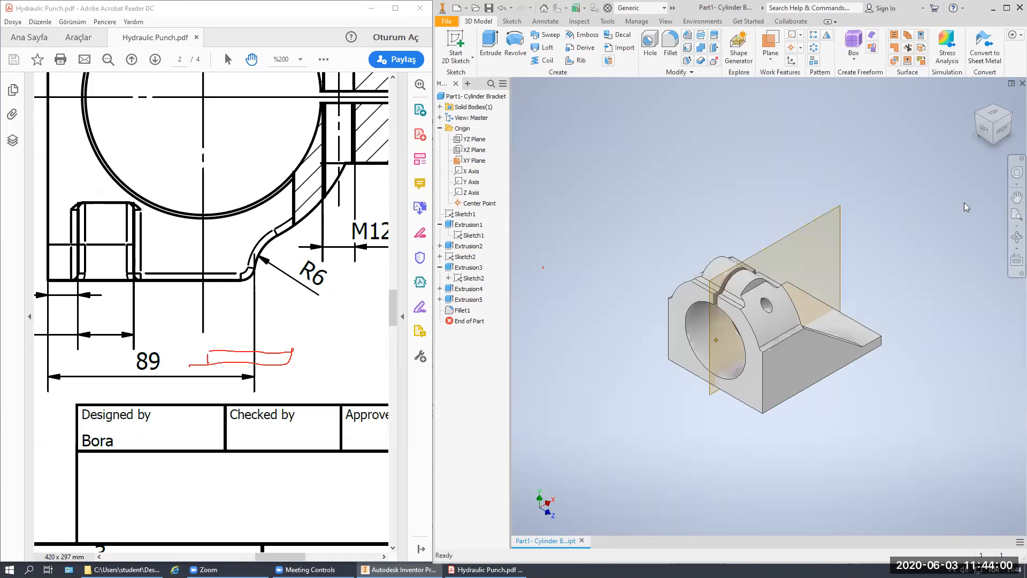
{"action": "left_click", "coordinate": [1009, 114]}
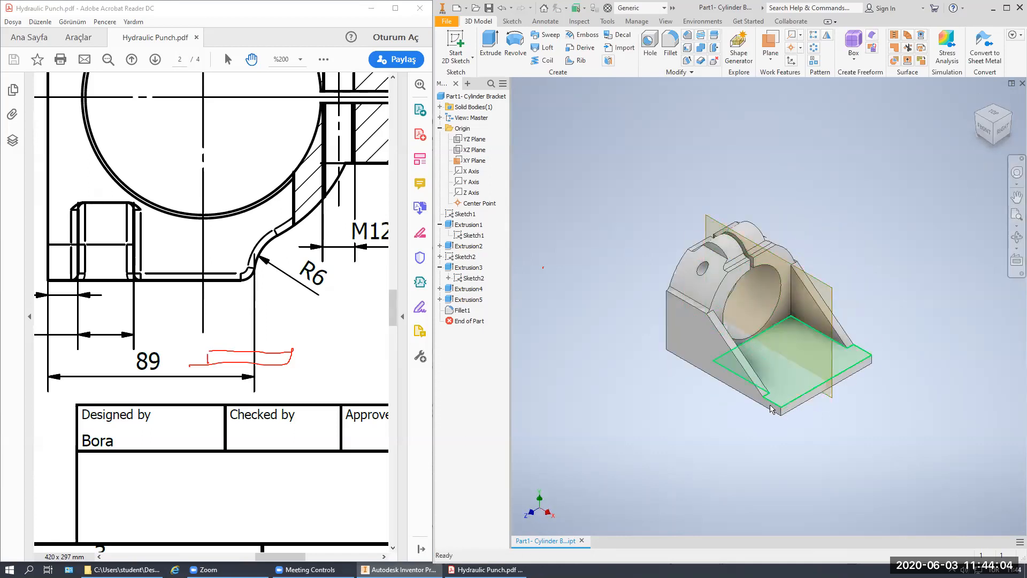
{"action": "mouse_move", "coordinate": [264, 185]}
{"action": "left_mouse_down"}
{"action": "mouse_move", "coordinate": [146, 346]}
{"action": "mouse_move", "coordinate": [140, 389]}
{"action": "mouse_move", "coordinate": [277, 390]}
{"action": "left_mouse_up"}
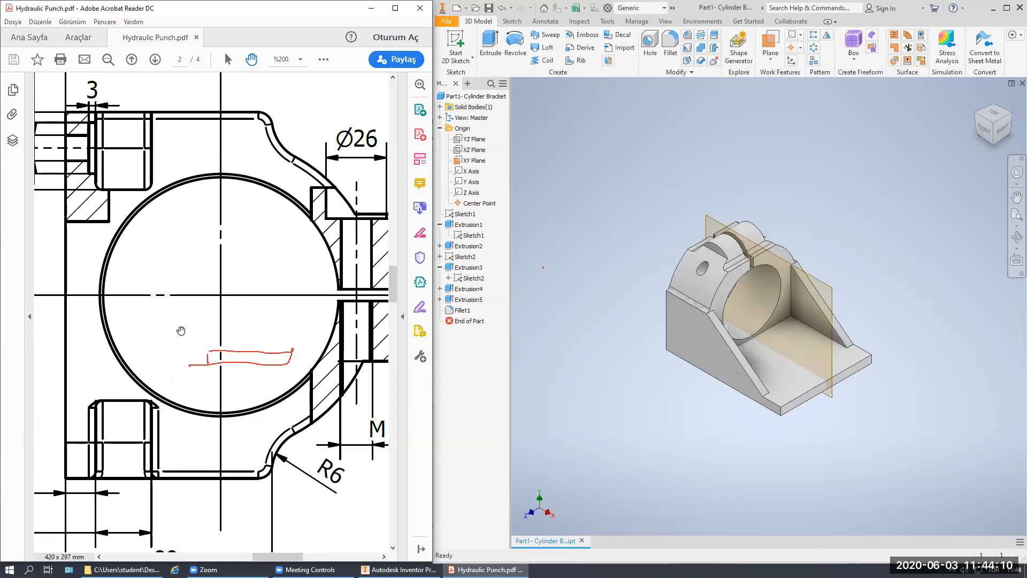
{"action": "scroll", "coordinate": [184, 330], "scroll_direction": "up", "scroll_amount": 1}
{"action": "scroll", "coordinate": [222, 354], "scroll_direction": "down", "scroll_amount": 3, "text": "ctrl"}
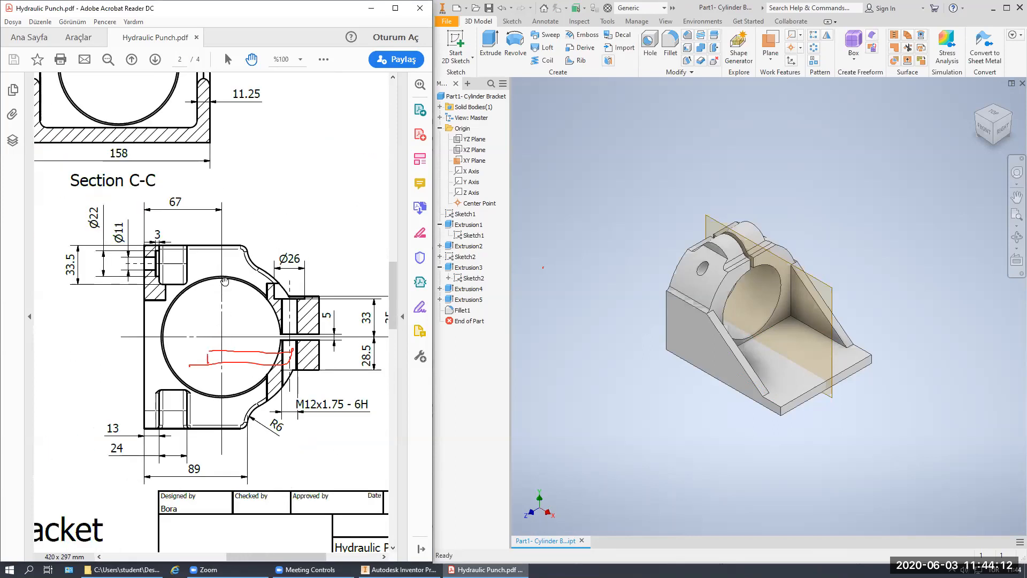
{"action": "scroll", "coordinate": [214, 278], "scroll_direction": "down", "scroll_amount": 1, "text": "ctrl"}
{"action": "scroll", "coordinate": [219, 248], "scroll_direction": "up", "scroll_amount": 4, "text": "ctrl"}
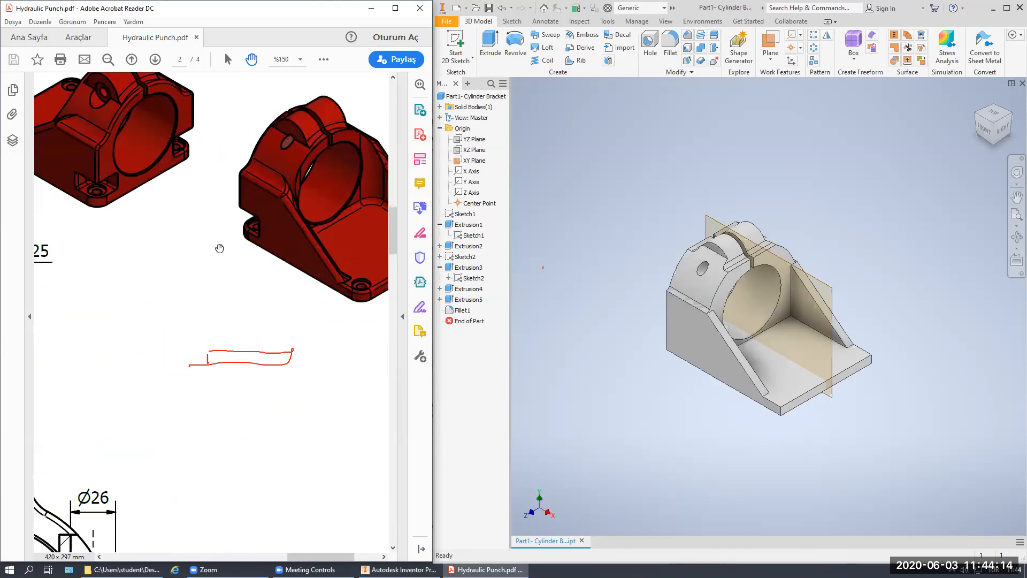
{"action": "scroll", "coordinate": [220, 249], "scroll_direction": "up", "scroll_amount": 3, "text": "ctrl"}
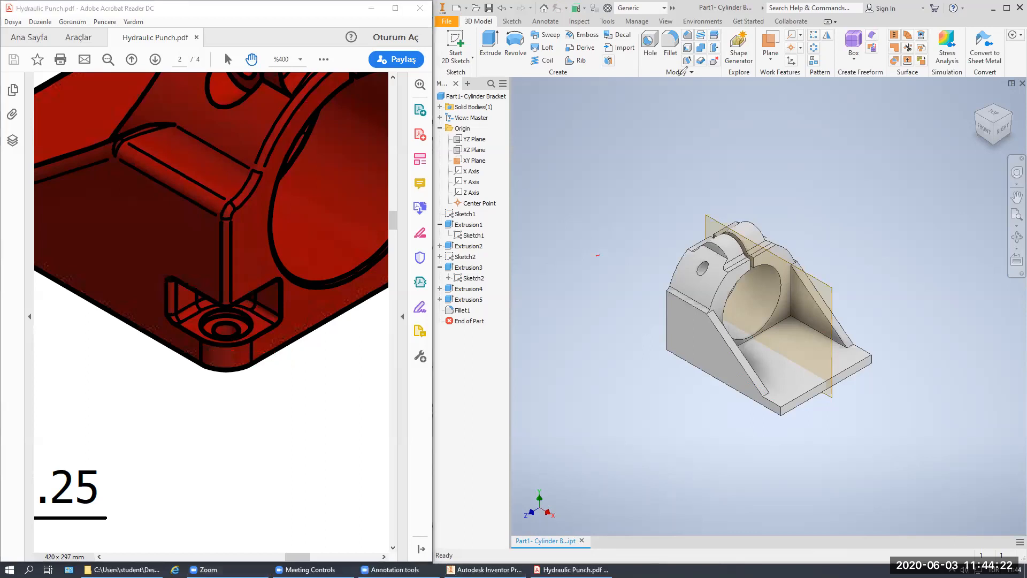
{"action": "left_click_drag", "start_coordinate": [214, 333], "coordinate": [111, 401]}
{"action": "scroll", "coordinate": [189, 380], "scroll_direction": "down", "scroll_amount": 3, "text": "ctrl"}
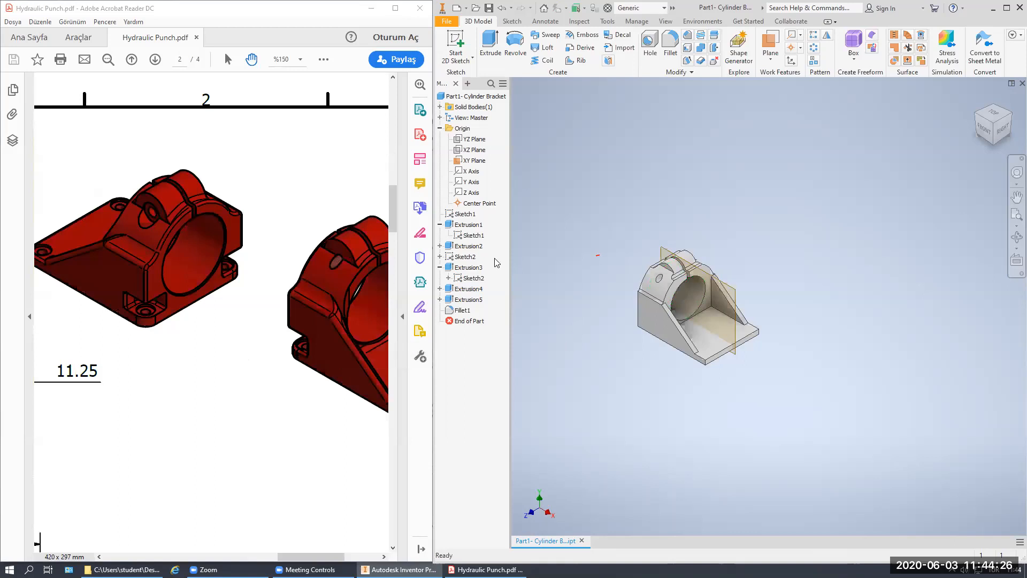
Step: Examine the clamp-screw hole in Section C-C and check the XZ and YZ origin planes as possible references for it
{"action": "left_click", "coordinate": [454, 43]}
{"action": "scroll", "coordinate": [706, 292], "scroll_direction": "down", "scroll_amount": 3}
{"action": "left_click_drag", "start_coordinate": [304, 418], "coordinate": [221, 174]}
{"action": "left_click_drag", "start_coordinate": [150, 455], "coordinate": [229, 284]}
{"action": "left_click", "coordinate": [630, 195]}
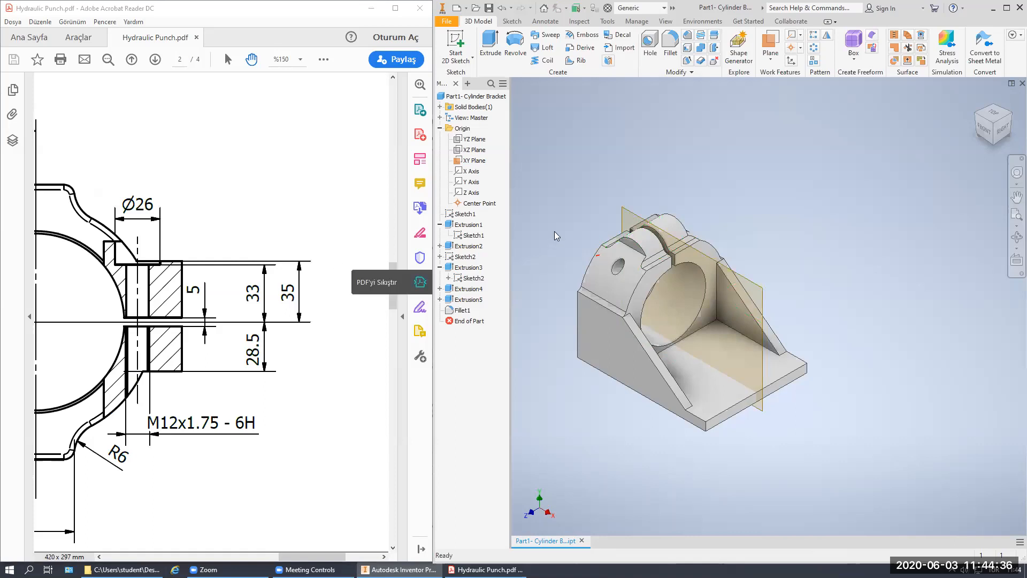
{"action": "left_click", "coordinate": [468, 151]}
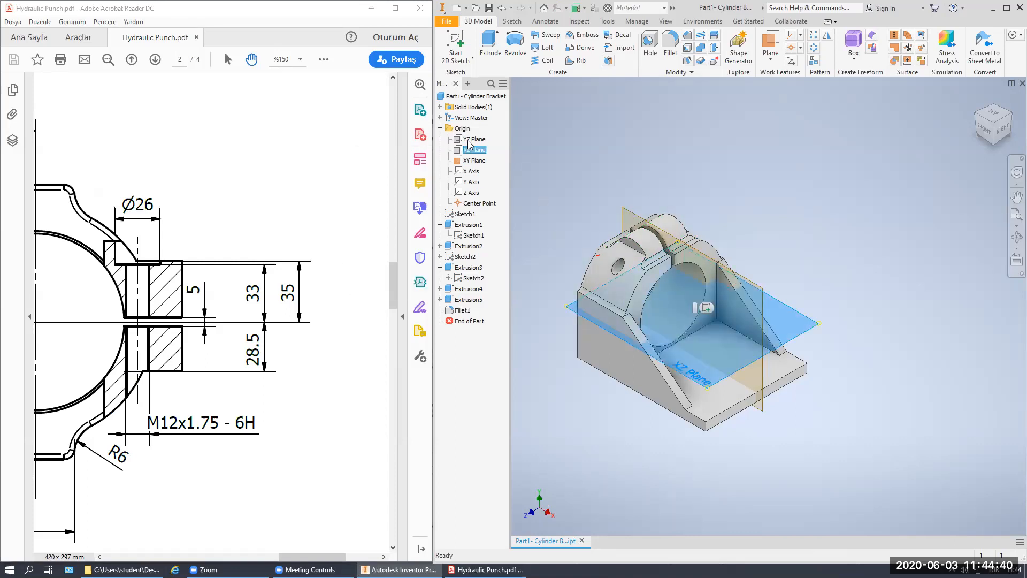
{"action": "left_click", "coordinate": [469, 140]}
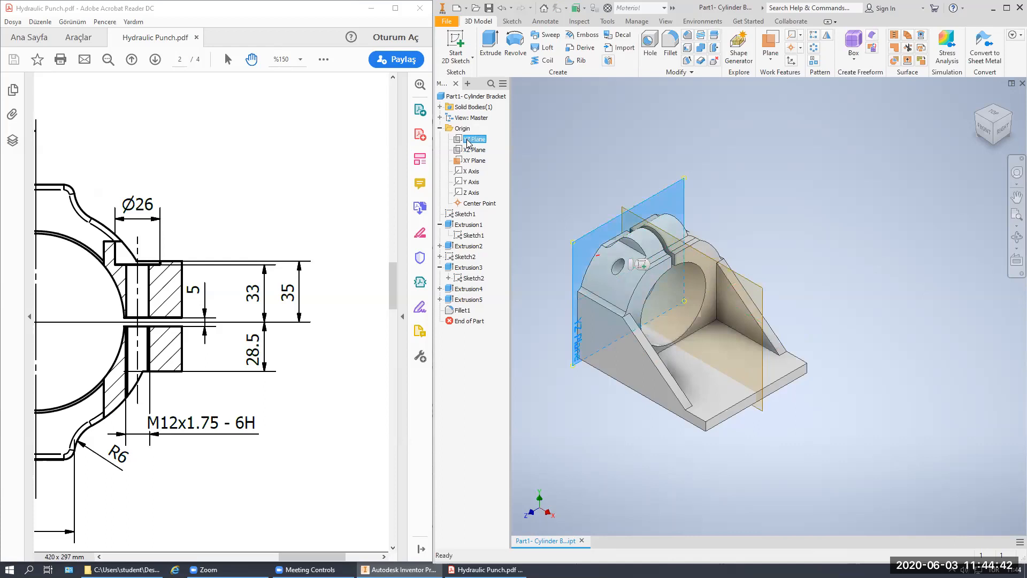
{"action": "left_click", "coordinate": [754, 141]}
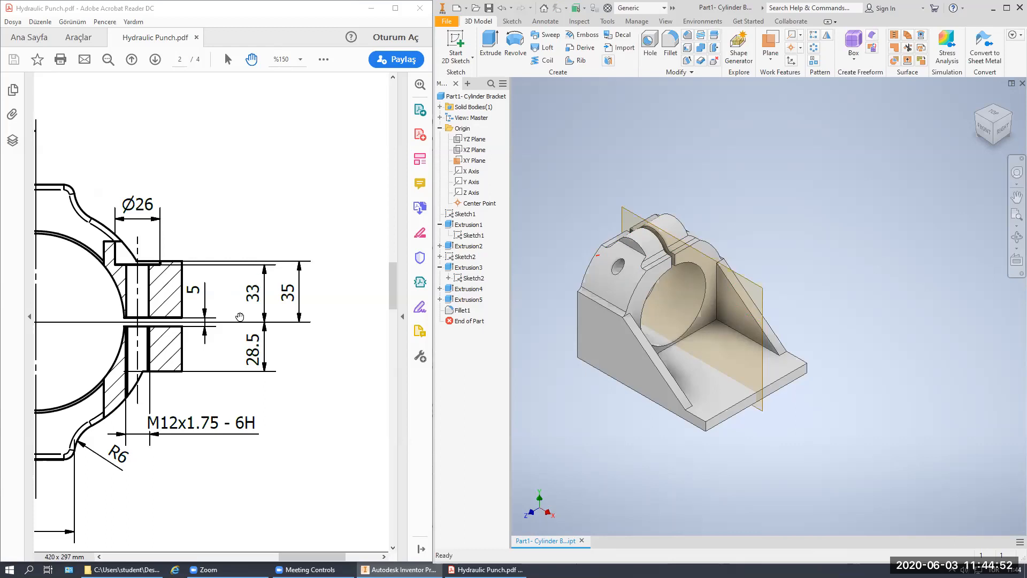
Step: Trace the counterbore level and hole axis on Section C-C and study how they relate to the bore's centre
{"action": "left_click_drag", "start_coordinate": [188, 320], "coordinate": [264, 339]}
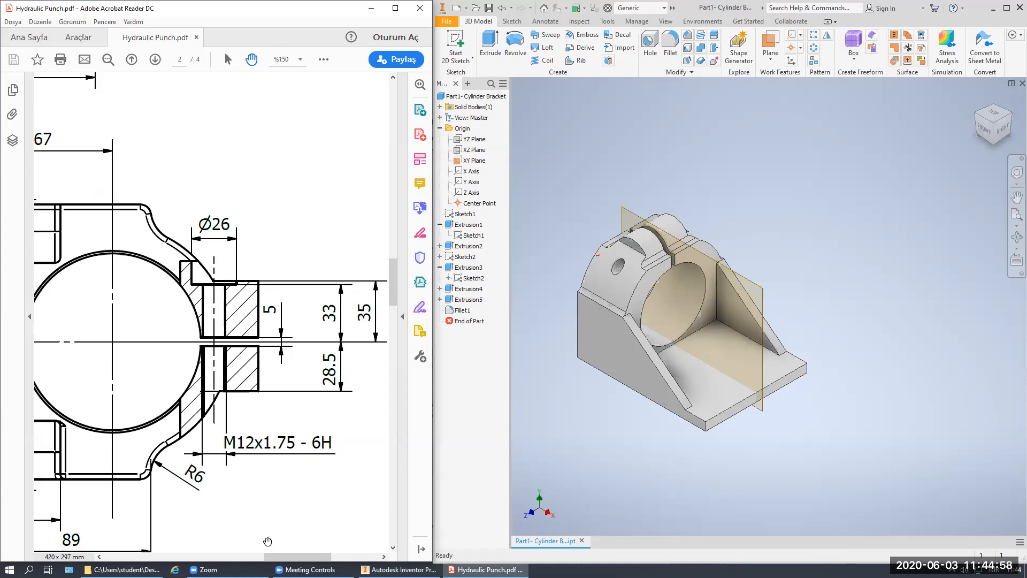
{"action": "left_click_drag", "start_coordinate": [180, 284], "coordinate": [269, 281]}
{"action": "left_click_drag", "start_coordinate": [207, 247], "coordinate": [204, 431]}
{"action": "left_click_drag", "start_coordinate": [75, 345], "coordinate": [235, 376]}
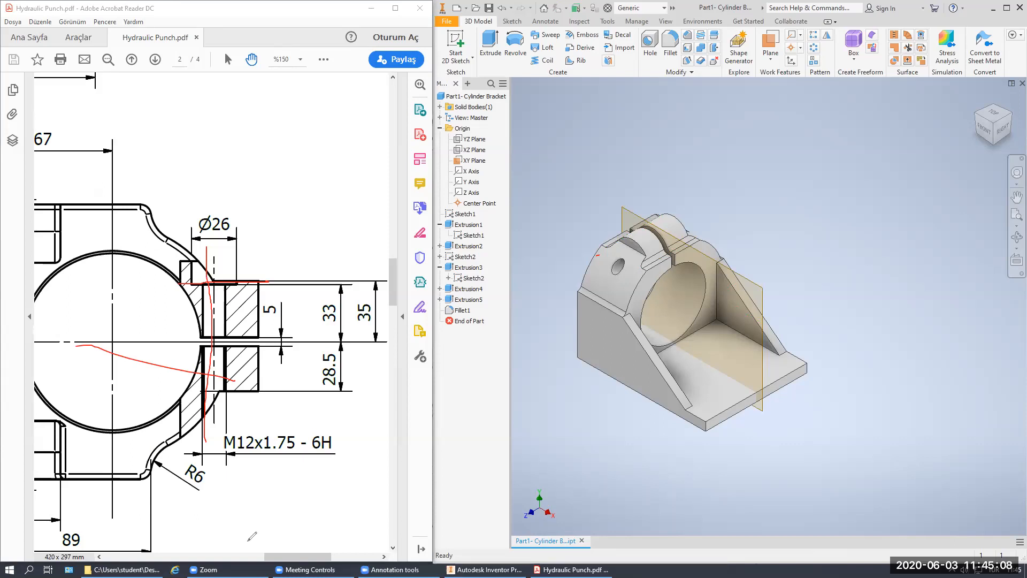
{"action": "left_click_drag", "start_coordinate": [234, 376], "coordinate": [119, 233]}
{"action": "left_click_drag", "start_coordinate": [342, 369], "coordinate": [195, 234]}
{"action": "left_click_drag", "start_coordinate": [342, 299], "coordinate": [208, 291]}
{"action": "left_click_drag", "start_coordinate": [271, 306], "coordinate": [174, 333]}
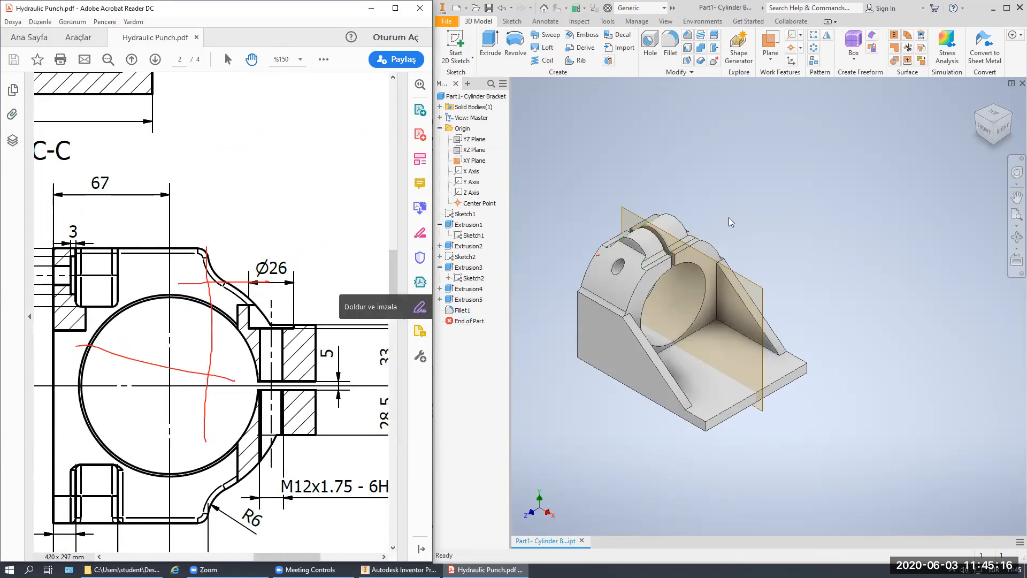
Step: Clear the annotation marks and examine Section B-B for the clamp-screw hole's diameter and position
{"action": "left_click", "coordinate": [657, 123]}
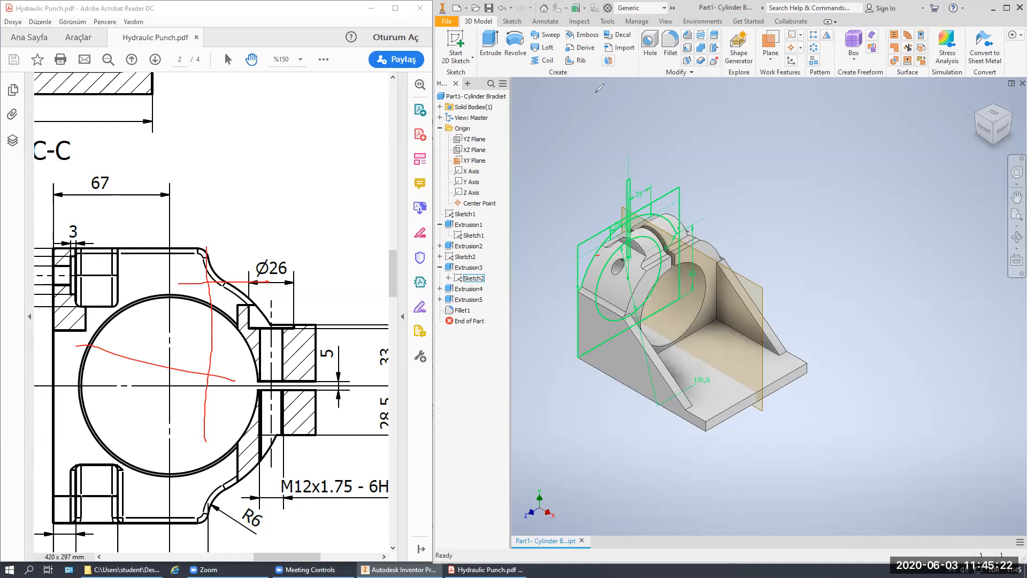
{"action": "left_click", "coordinate": [618, 172]}
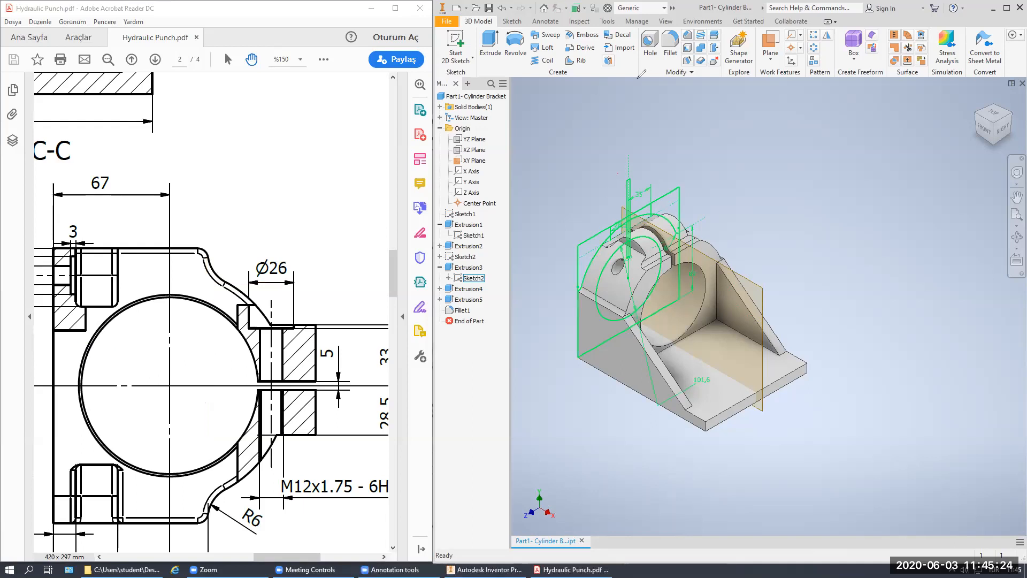
{"action": "left_click_drag", "start_coordinate": [231, 348], "coordinate": [158, 347]}
{"action": "left_click_drag", "start_coordinate": [189, 384], "coordinate": [348, 386]}
{"action": "left_click_drag", "start_coordinate": [99, 357], "coordinate": [364, 389]}
{"action": "left_click_drag", "start_coordinate": [80, 267], "coordinate": [299, 382]}
{"action": "left_click_drag", "start_coordinate": [104, 285], "coordinate": [219, 376]}
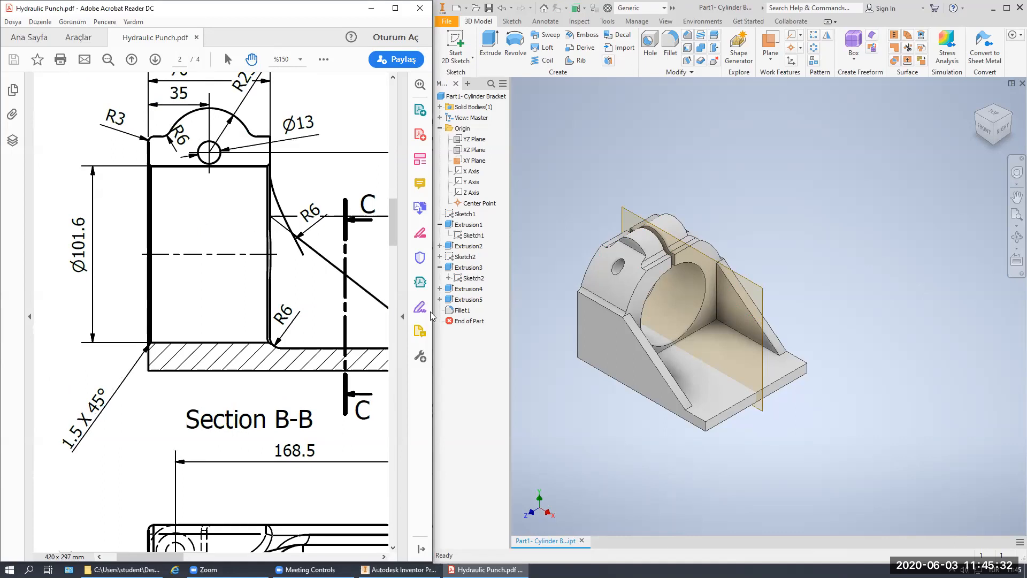
Step: Create a work plane offset -35 mm from the outer end face of the bracket's clamping ring
{"action": "left_click", "coordinate": [770, 59]}
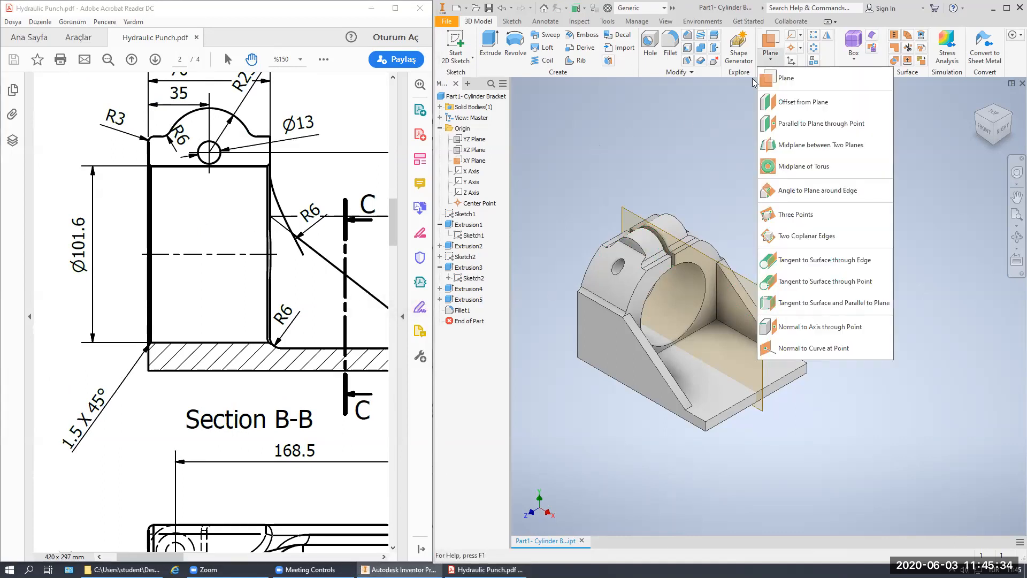
{"action": "left_click", "coordinate": [786, 104]}
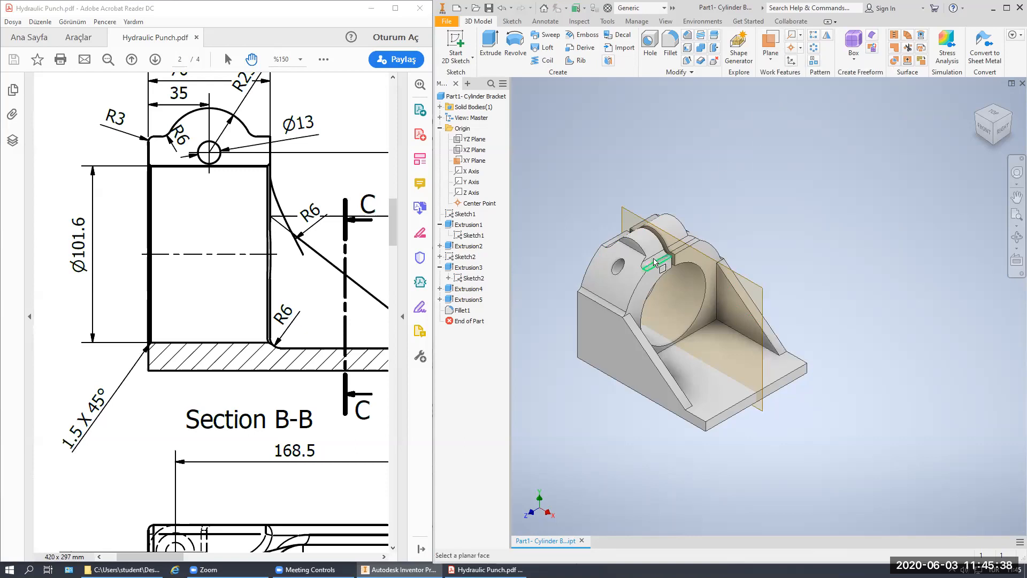
{"action": "scroll", "coordinate": [599, 279], "scroll_direction": "down", "scroll_amount": 3}
{"action": "left_click", "coordinate": [599, 279]}
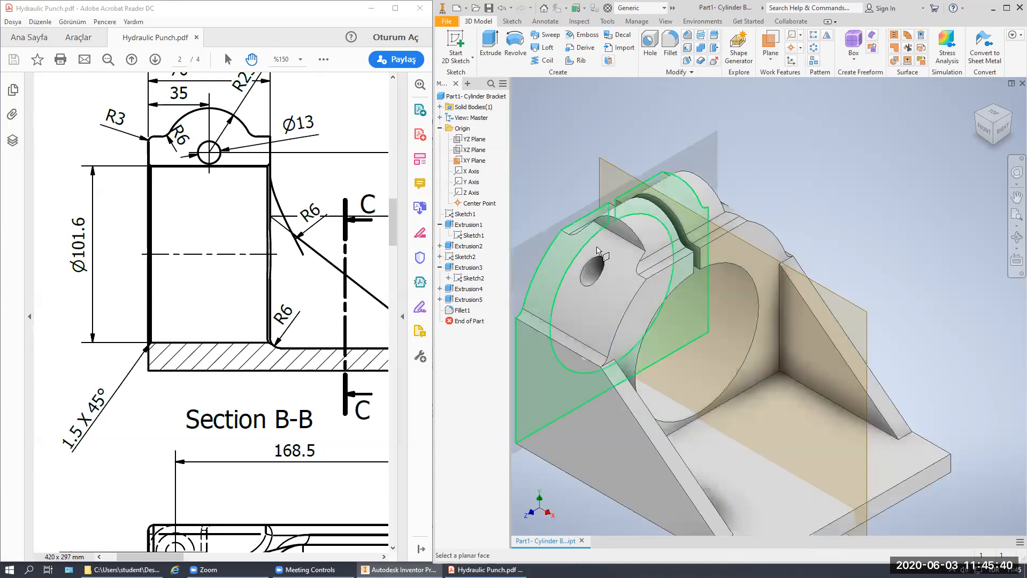
{"action": "left_click", "coordinate": [977, 118]}
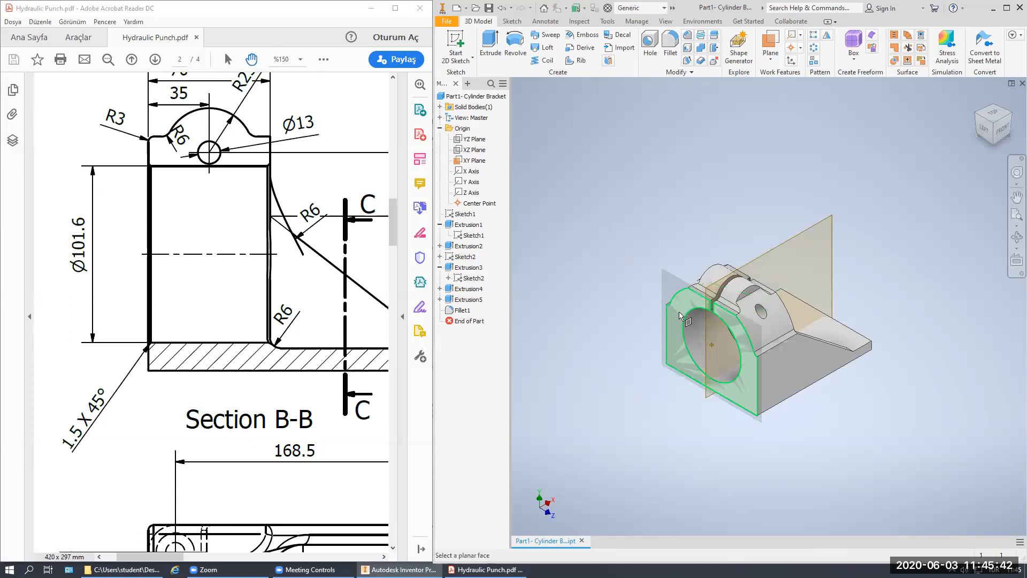
{"action": "left_click", "coordinate": [696, 314]}
{"action": "scroll", "coordinate": [743, 316], "scroll_direction": "down", "scroll_amount": 3}
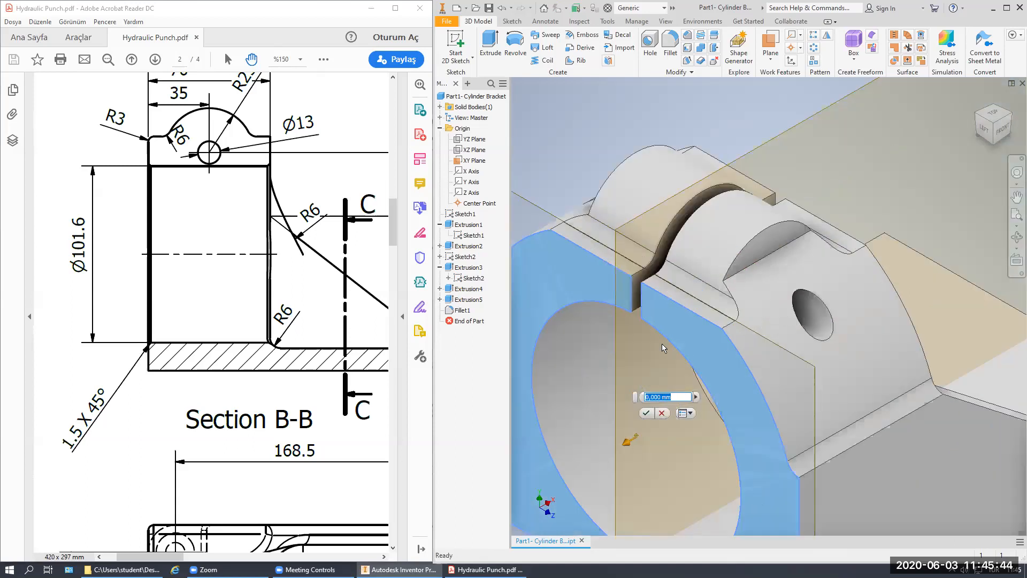
{"action": "left_click", "coordinate": [201, 216]}
{"action": "scroll", "coordinate": [167, 159], "scroll_direction": "up", "scroll_amount": 2}
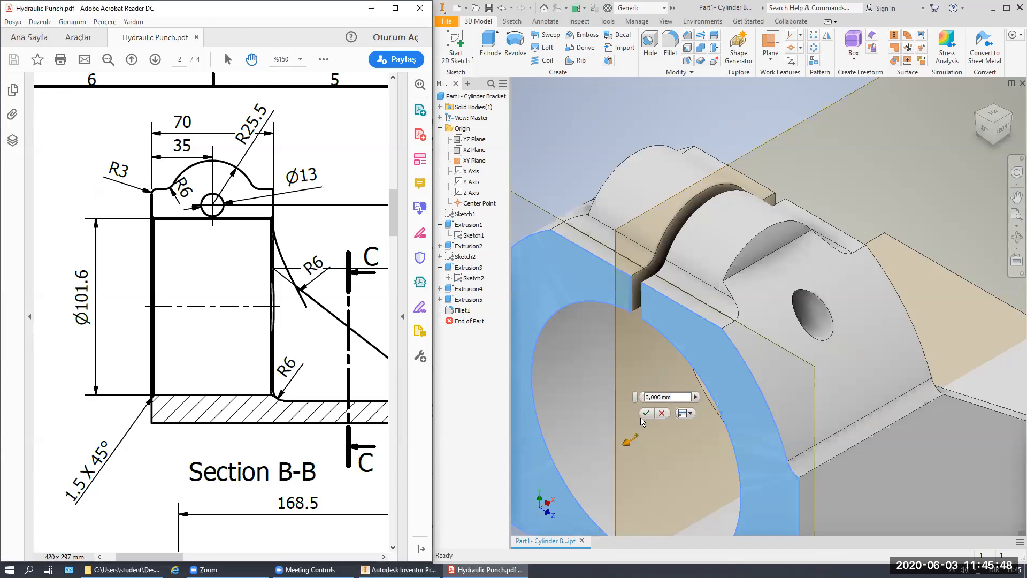
{"action": "left_click", "coordinate": [664, 396]}
{"action": "left_click_drag", "start_coordinate": [629, 441], "coordinate": [659, 426]}
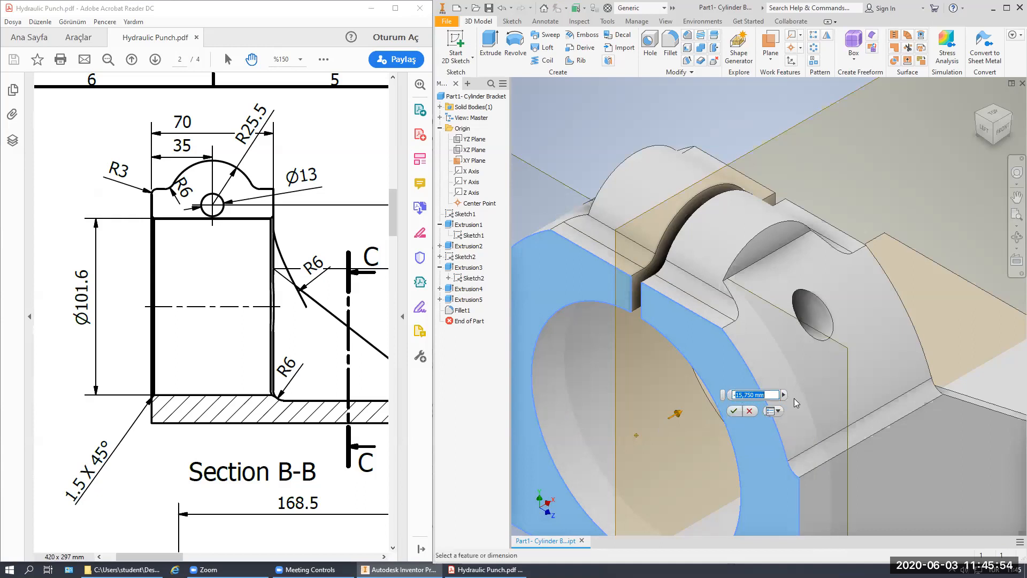
{"action": "type", "text": "-35"}
{"action": "key", "text": "Return"}
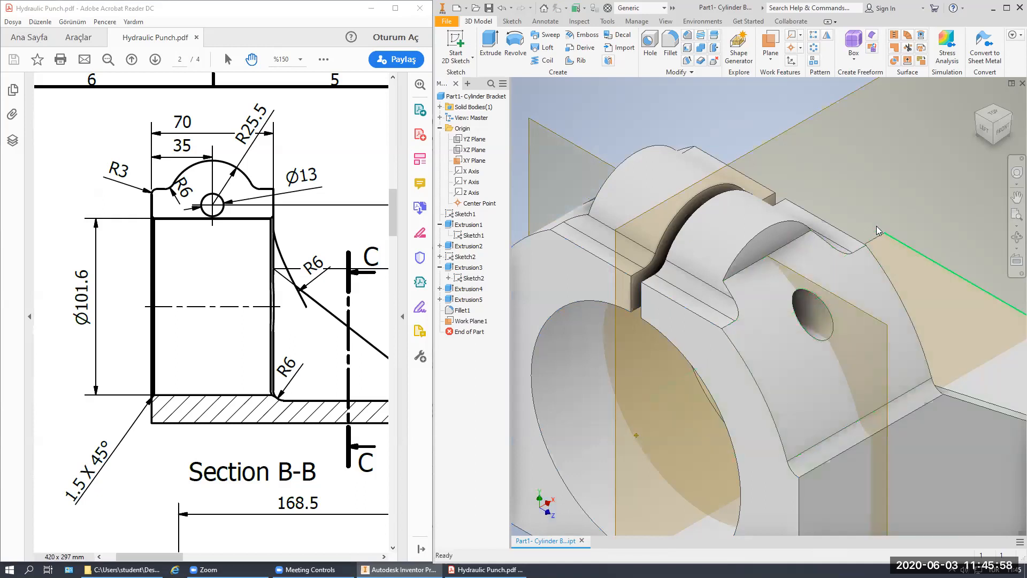
Step: View the bracket square to the ring's end face, rotated to match Section C-C, and show that section in the PDF
{"action": "scroll", "coordinate": [877, 227], "scroll_direction": "down", "scroll_amount": 5}
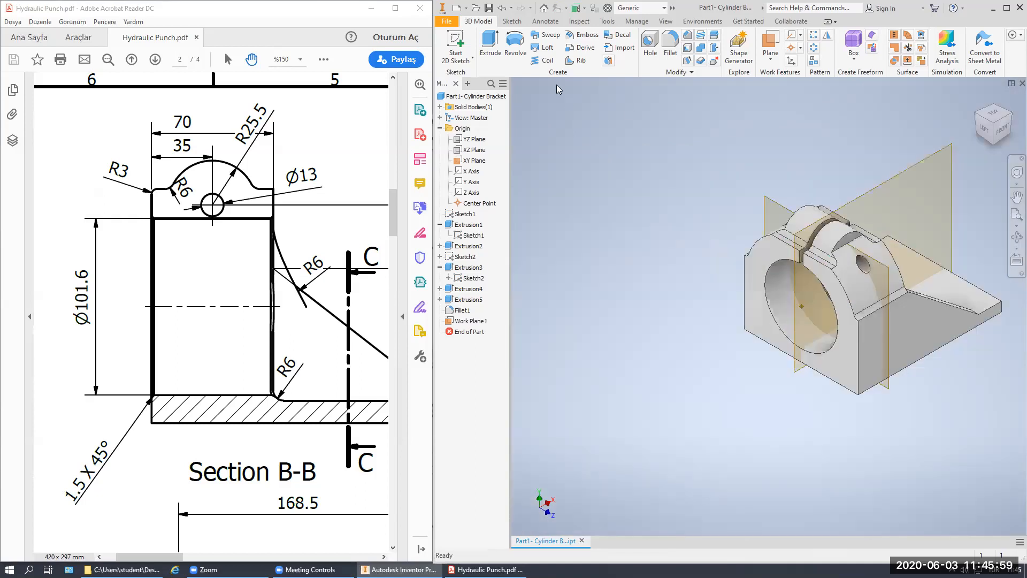
{"action": "left_click", "coordinate": [983, 131]}
{"action": "left_click", "coordinate": [1010, 107]}
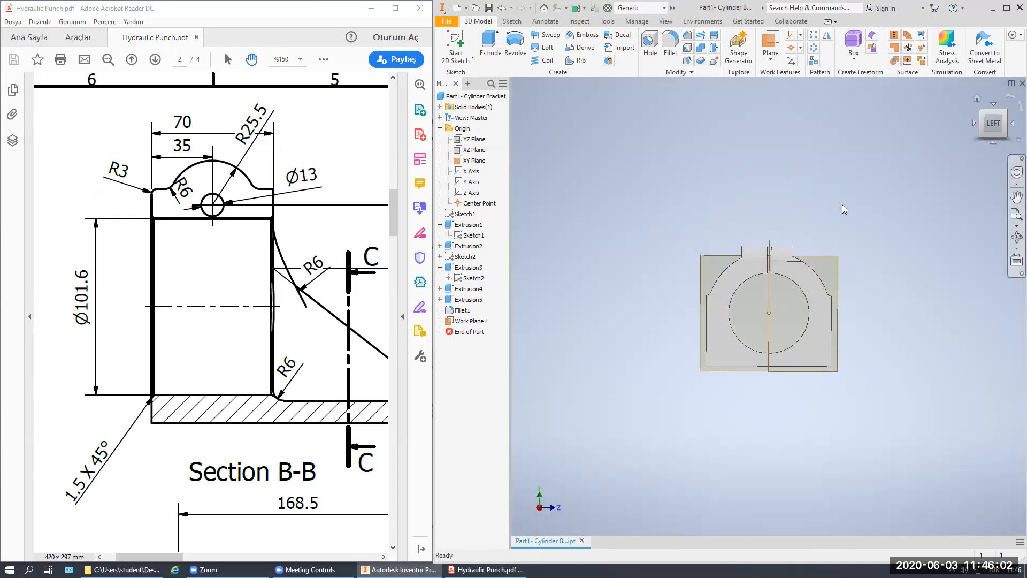
{"action": "left_click_drag", "start_coordinate": [235, 446], "coordinate": [81, 129]}
{"action": "mouse_move", "coordinate": [246, 291]}
{"action": "left_mouse_down"}
{"action": "mouse_move", "coordinate": [133, 314]}
{"action": "mouse_move", "coordinate": [48, 311]}
{"action": "left_mouse_up"}
{"action": "mouse_move", "coordinate": [200, 312]}
{"action": "left_mouse_down"}
{"action": "mouse_move", "coordinate": [174, 307]}
{"action": "mouse_move", "coordinate": [219, 346]}
{"action": "left_mouse_up"}
{"action": "scroll", "coordinate": [203, 303], "scroll_direction": "down", "scroll_amount": 1, "text": "ctrl"}
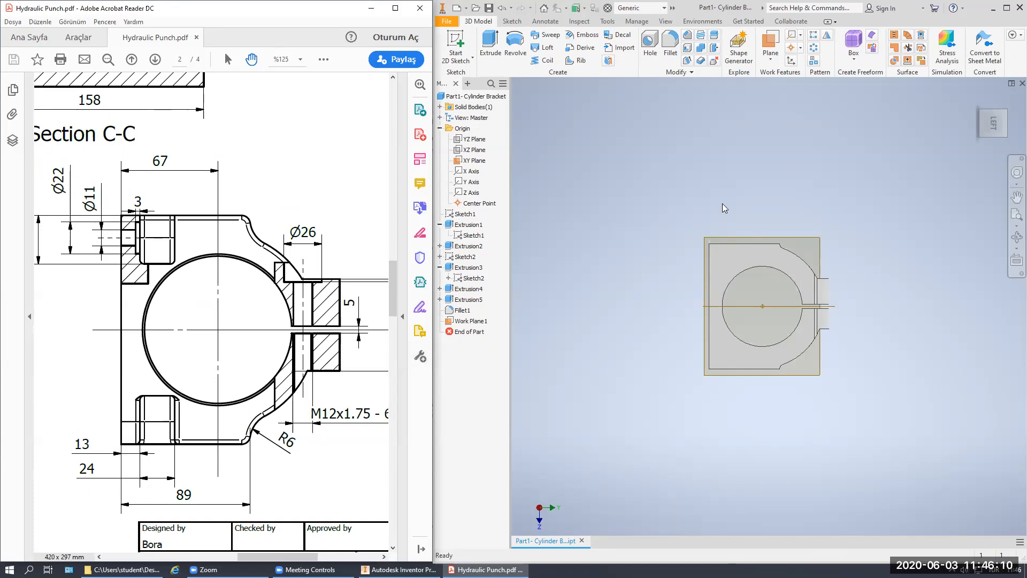
{"action": "left_click", "coordinate": [720, 249]}
{"action": "left_click", "coordinate": [679, 214]}
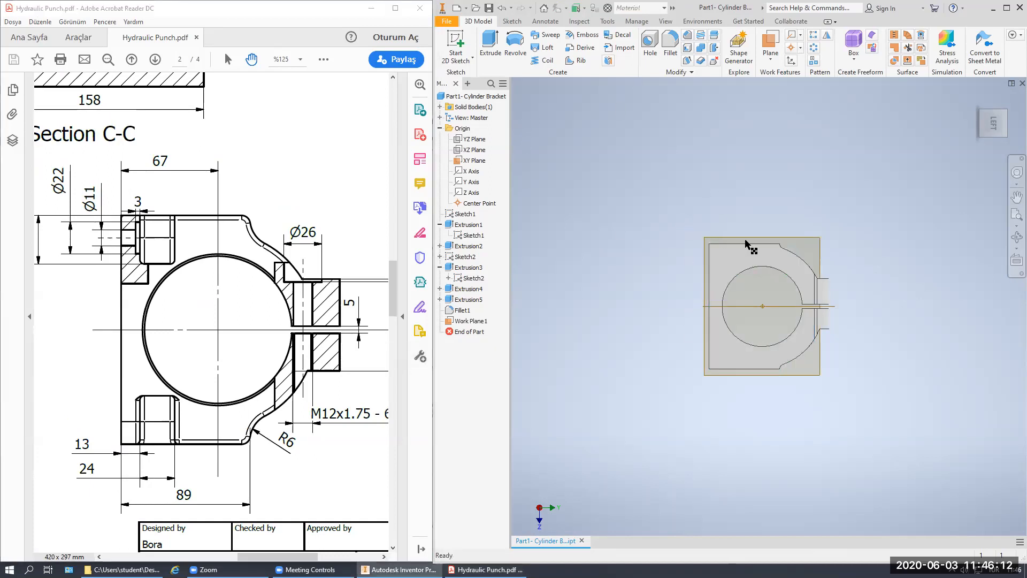
{"action": "scroll", "coordinate": [747, 245], "scroll_direction": "up", "scroll_amount": 3}
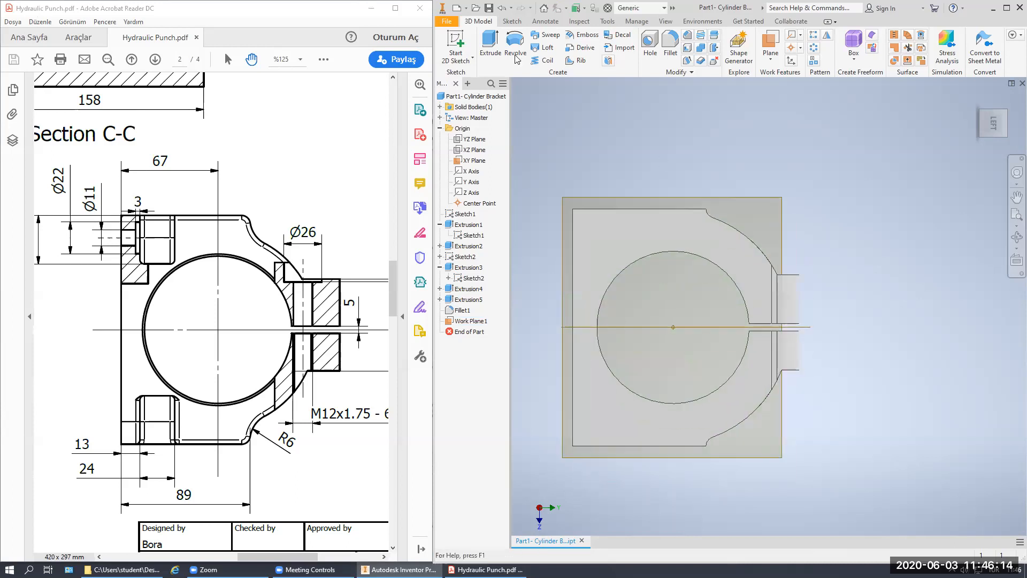
Step: Start a sketch on the new offset work plane and slice the model's display at the sketch plane
{"action": "left_click", "coordinate": [456, 44]}
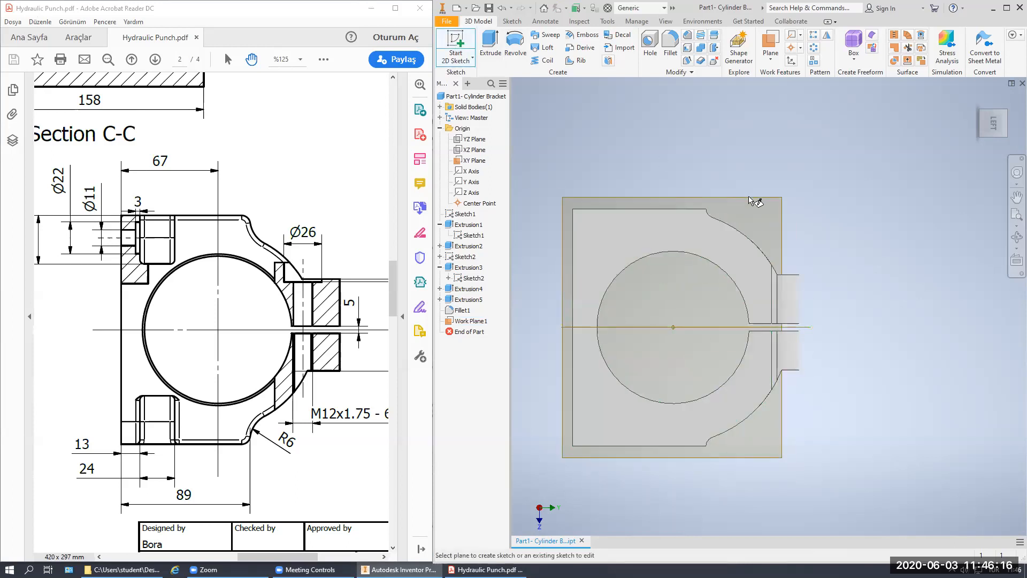
{"action": "left_click", "coordinate": [735, 293]}
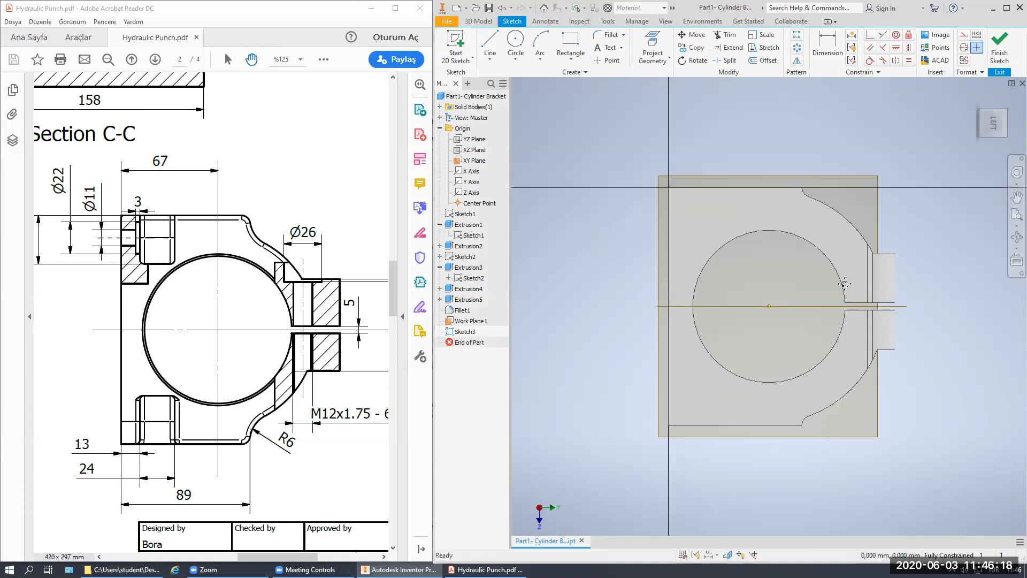
{"action": "middle_click_drag", "start_coordinate": [844, 283], "coordinate": [788, 287]}
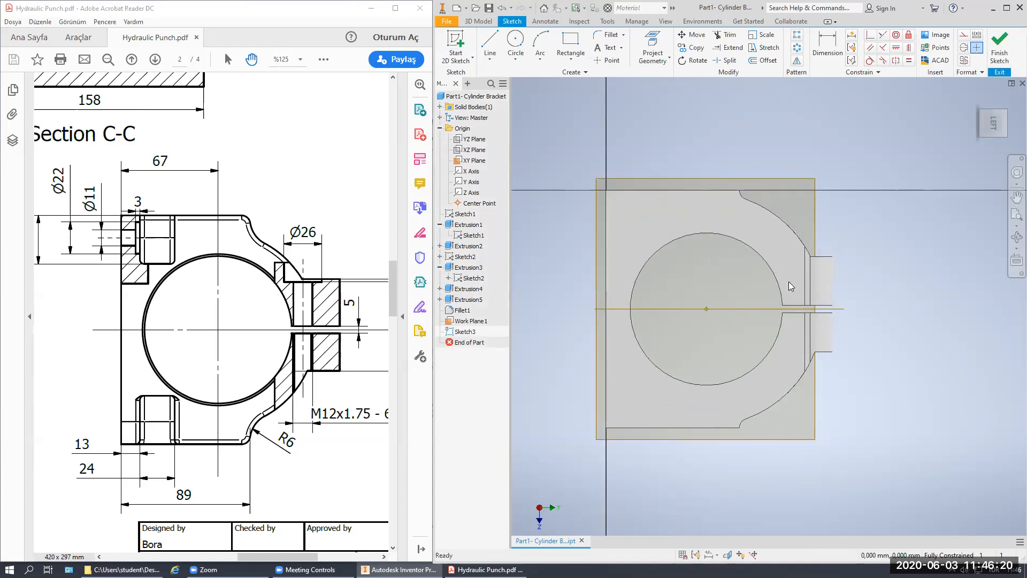
{"action": "key", "text": "F7"}
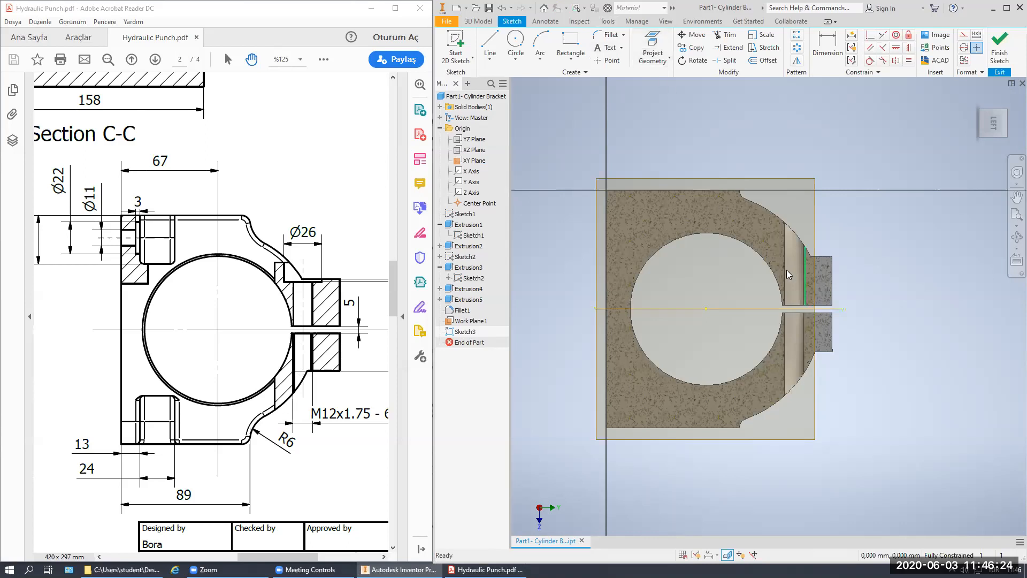
Step: Project the clamp-screw hole's edges at the slot into the sketch
{"action": "left_click", "coordinate": [659, 48]}
{"action": "scroll", "coordinate": [795, 303], "scroll_direction": "up", "scroll_amount": 5}
{"action": "left_click", "coordinate": [796, 305]}
{"action": "scroll", "coordinate": [806, 279], "scroll_direction": "down", "scroll_amount": 5}
Step: Sketch a vertical line longer than the bracket along the clamp-screw hole and move it clear of the clamp ears
{"action": "left_click", "coordinate": [491, 47]}
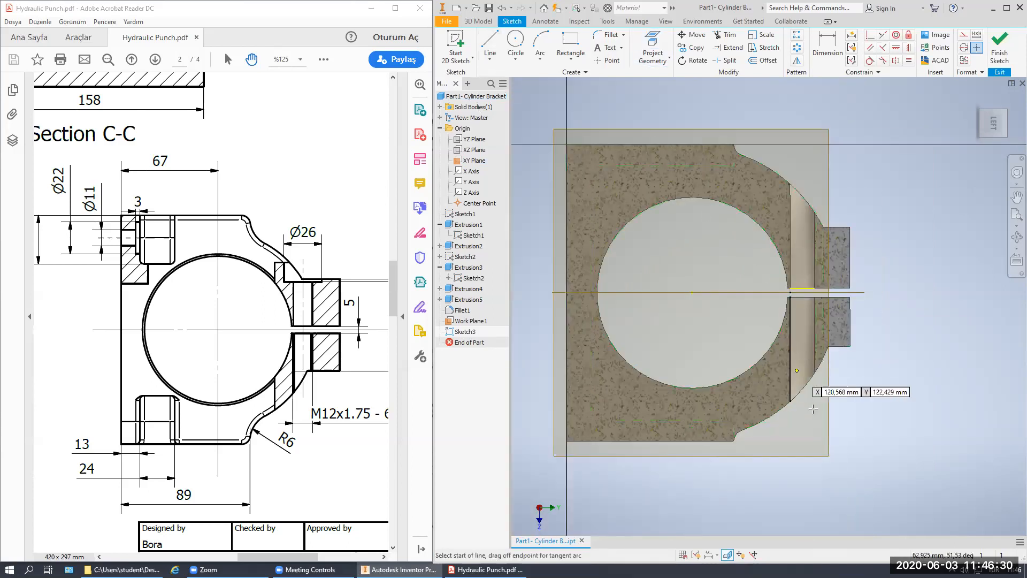
{"action": "left_click", "coordinate": [796, 401]}
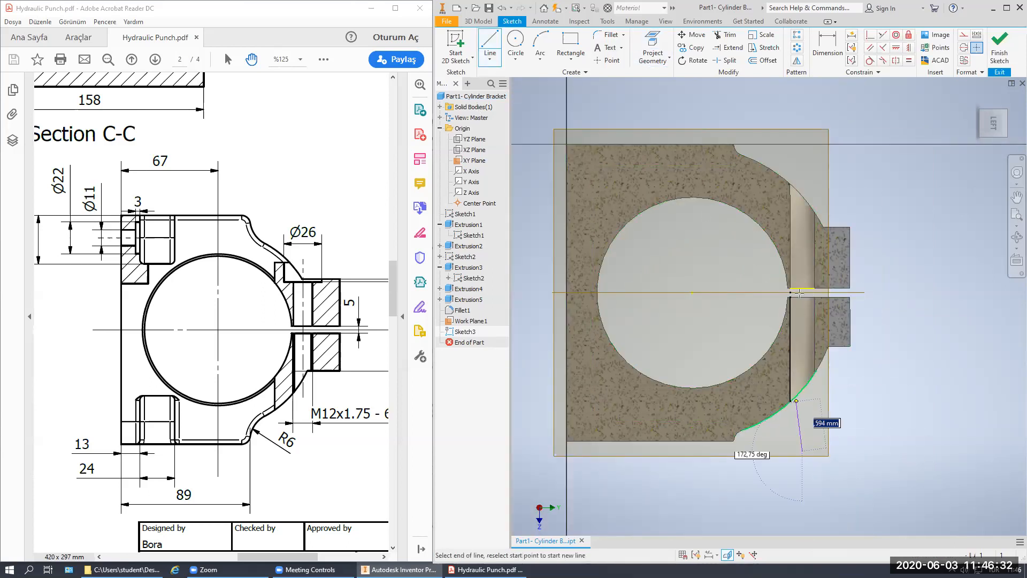
{"action": "left_click", "coordinate": [802, 140]}
{"action": "key", "text": "Escape"}
{"action": "mouse_move", "coordinate": [803, 274]}
{"action": "left_mouse_down"}
{"action": "mouse_move", "coordinate": [867, 272]}
{"action": "mouse_move", "coordinate": [845, 274]}
{"action": "mouse_move", "coordinate": [856, 276]}
{"action": "left_mouse_up"}
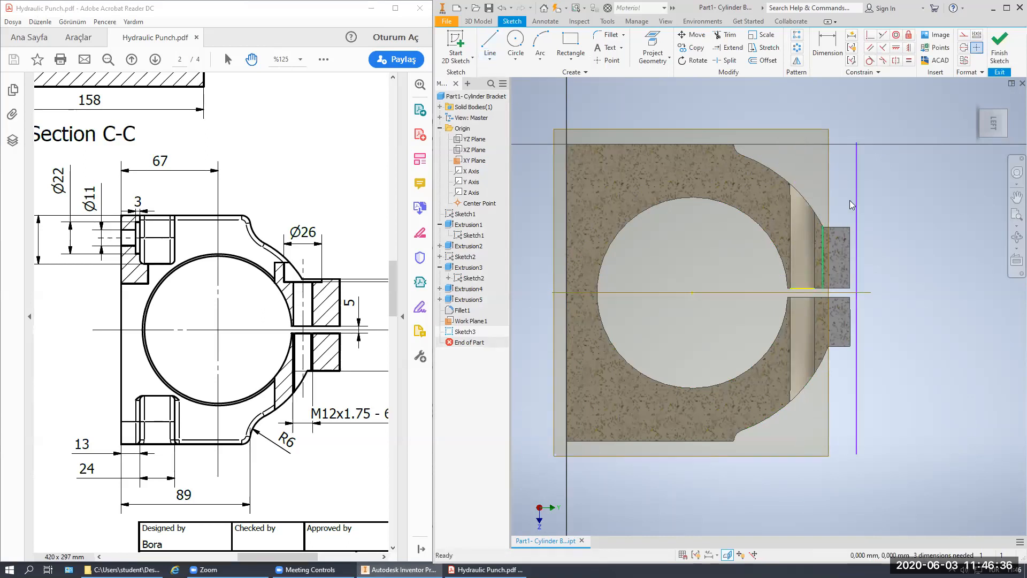
Step: Make the vertical line coincident with the midpoint of the projected hole edge at the slot
{"action": "left_click", "coordinate": [870, 34]}
{"action": "left_click", "coordinate": [856, 257]}
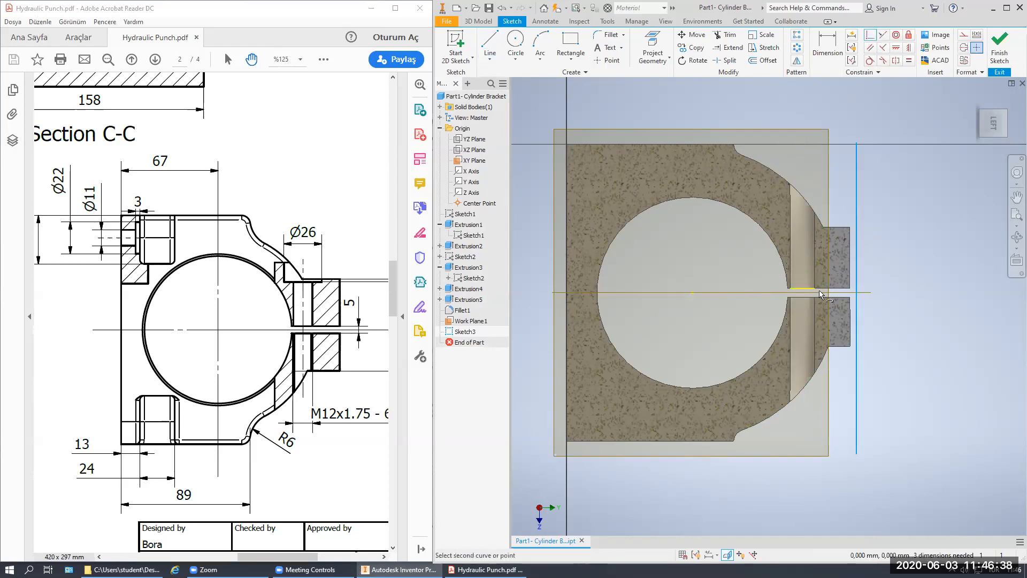
{"action": "left_click", "coordinate": [802, 290]}
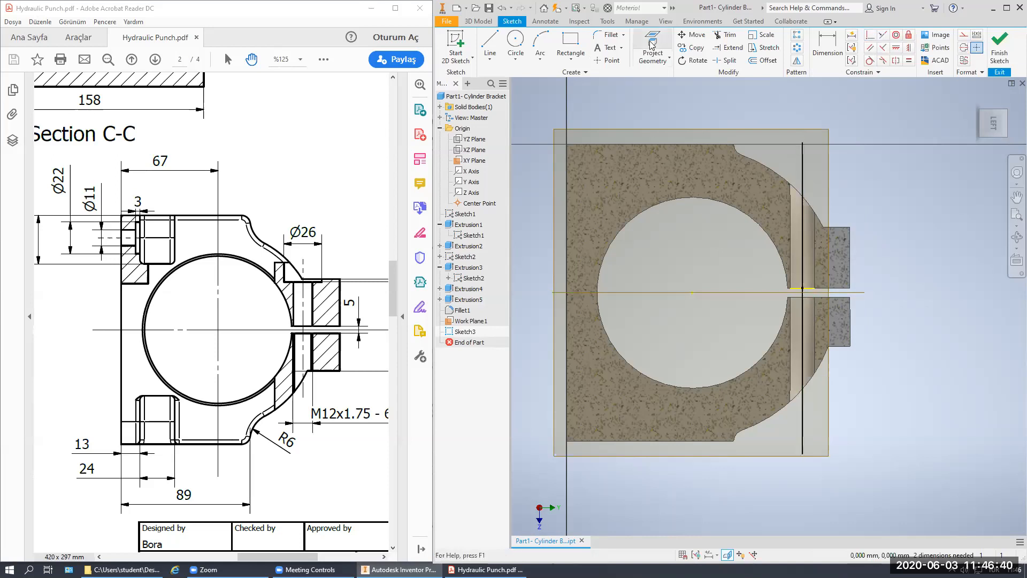
{"action": "scroll", "coordinate": [792, 301], "scroll_direction": "up", "scroll_amount": 5}
{"action": "left_click", "coordinate": [807, 294]}
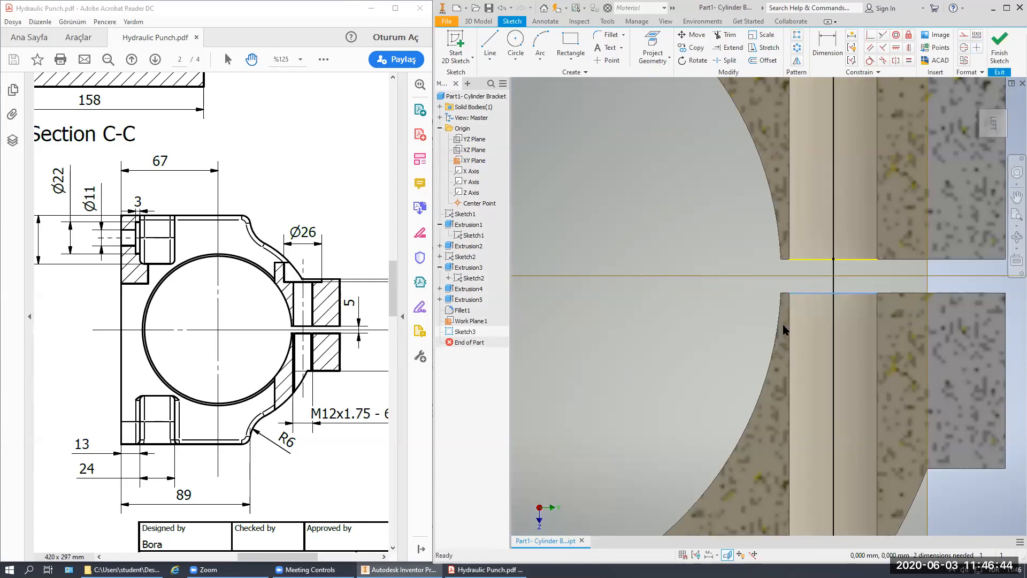
{"action": "scroll", "coordinate": [820, 290], "scroll_direction": "down", "scroll_amount": 6}
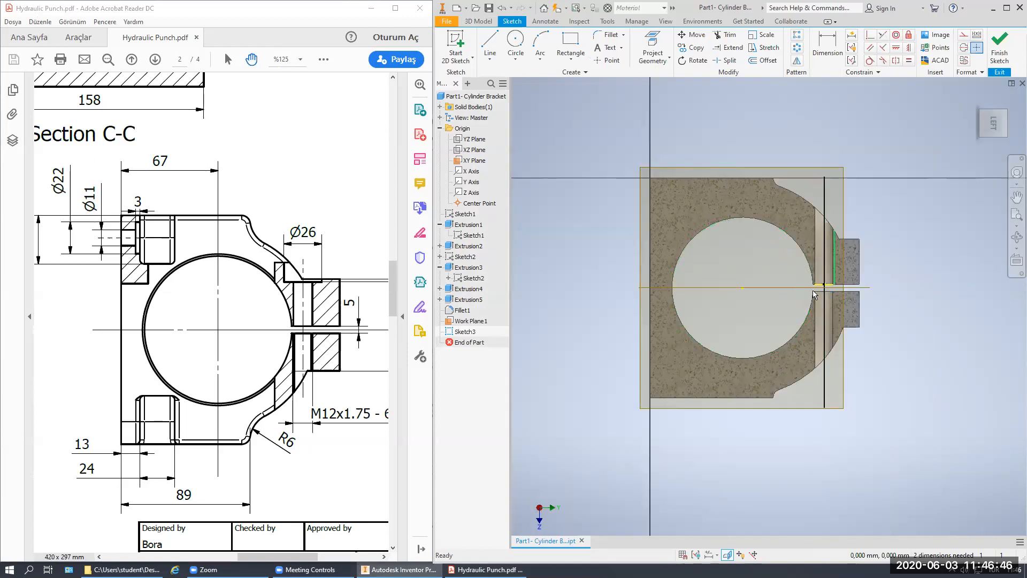
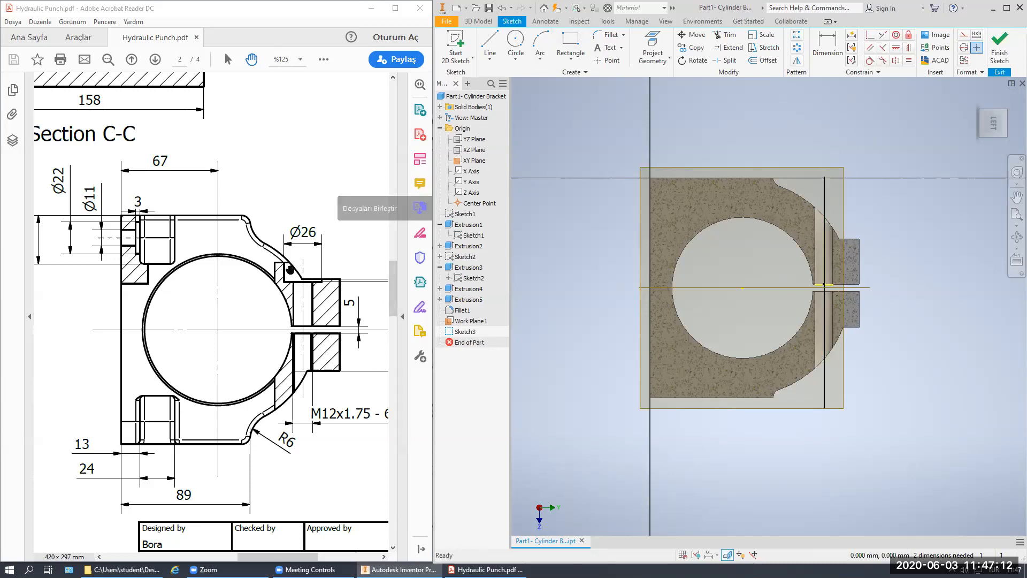
Step: Add a driven dimension between the upper clamp ear's outer edge and its edge at the slot
{"action": "left_click", "coordinate": [570, 43]}
{"action": "scroll", "coordinate": [879, 275], "scroll_direction": "up", "scroll_amount": 3}
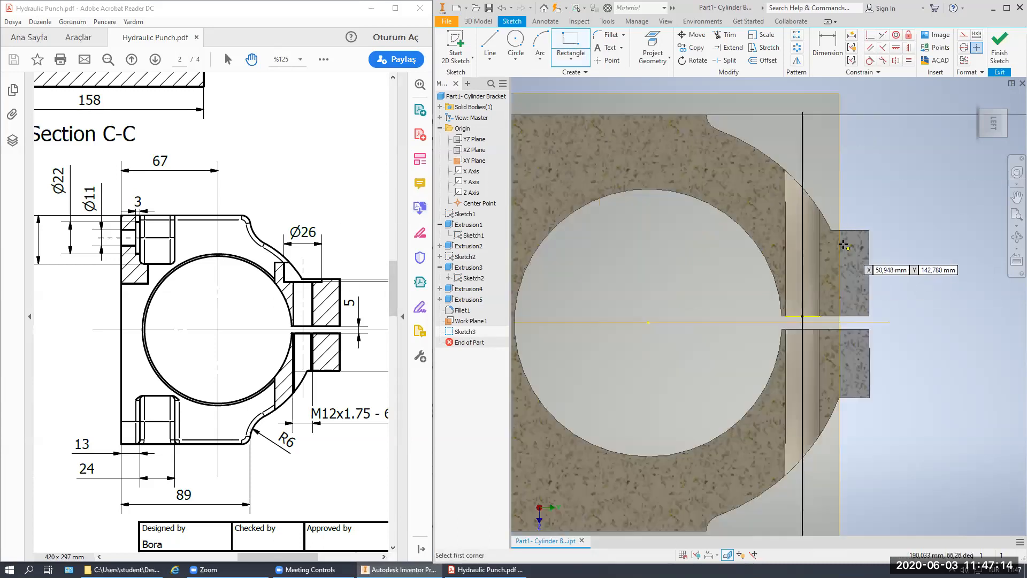
{"action": "scroll", "coordinate": [271, 317], "scroll_direction": "right", "scroll_amount": 3}
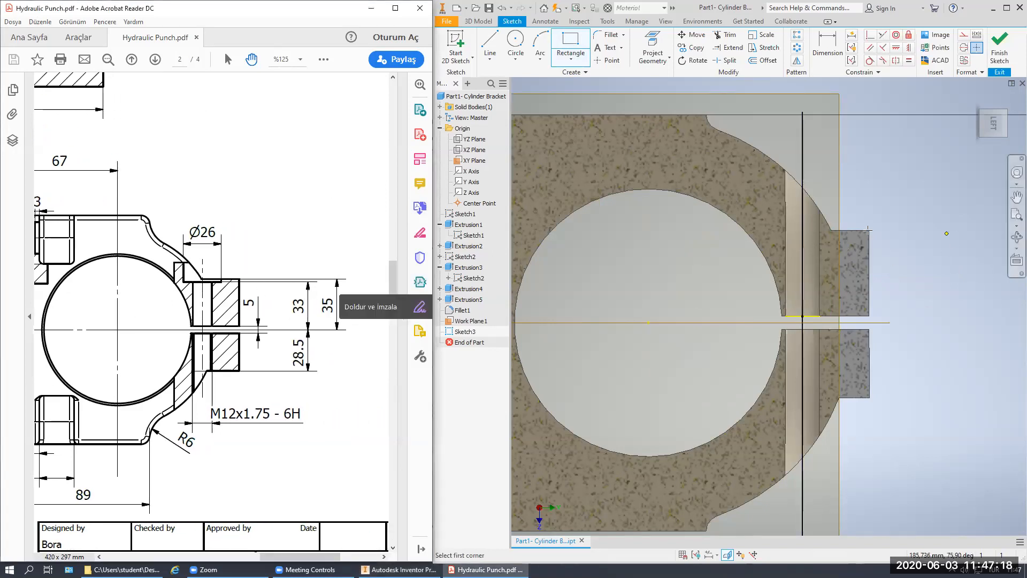
{"action": "left_click", "coordinate": [827, 47]}
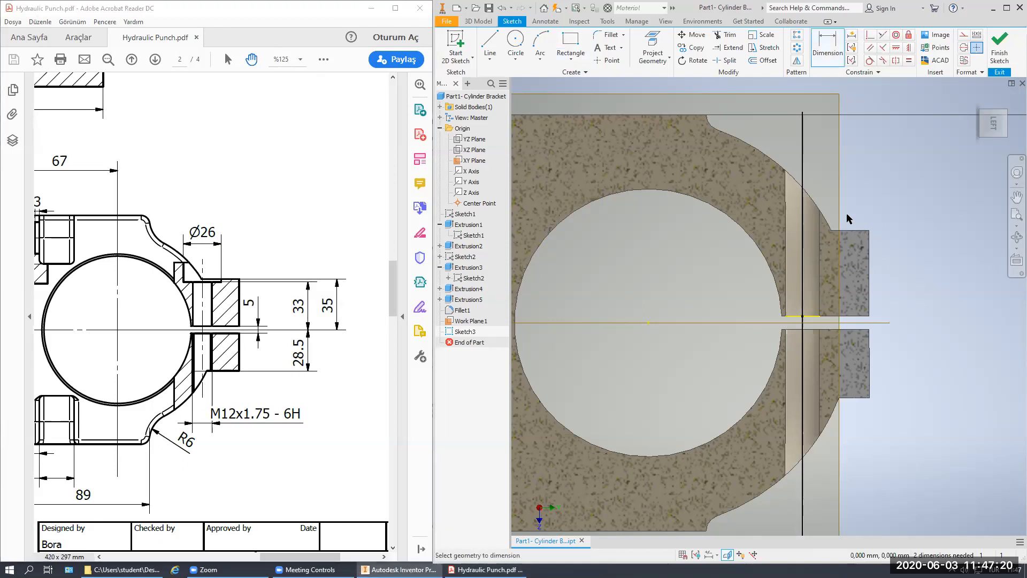
{"action": "left_click", "coordinate": [851, 315]}
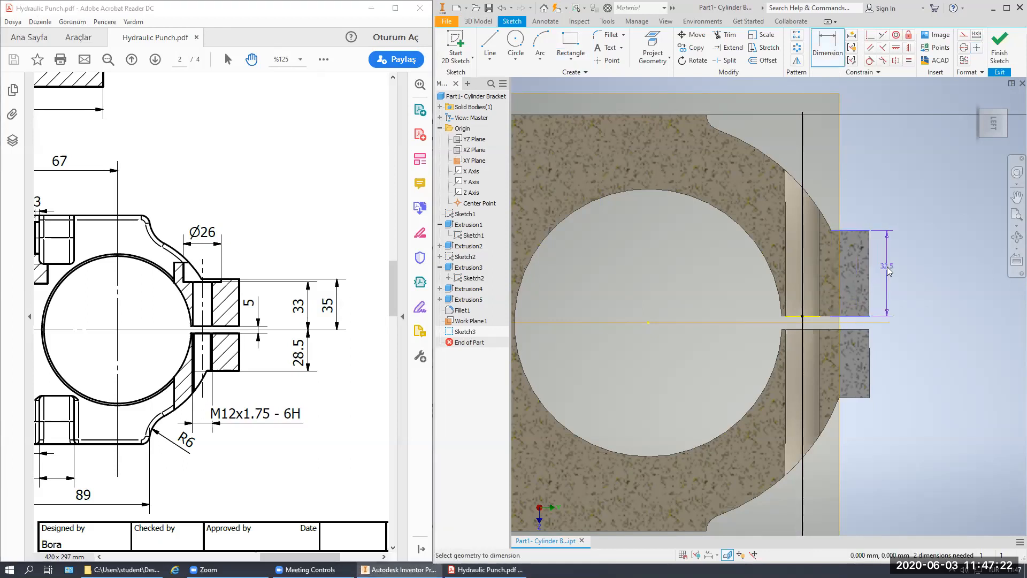
{"action": "left_click", "coordinate": [888, 274]}
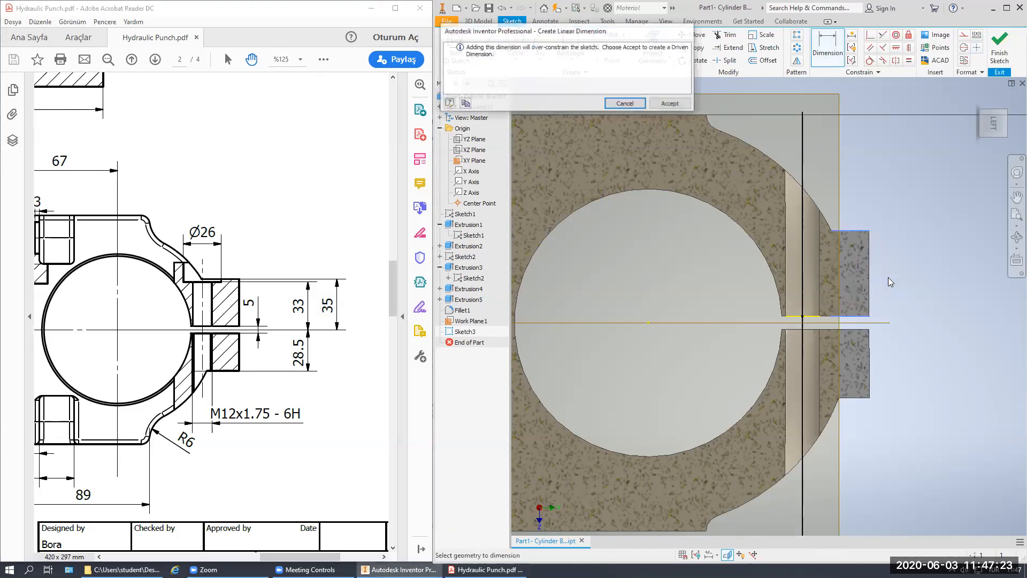
{"action": "left_click", "coordinate": [670, 104]}
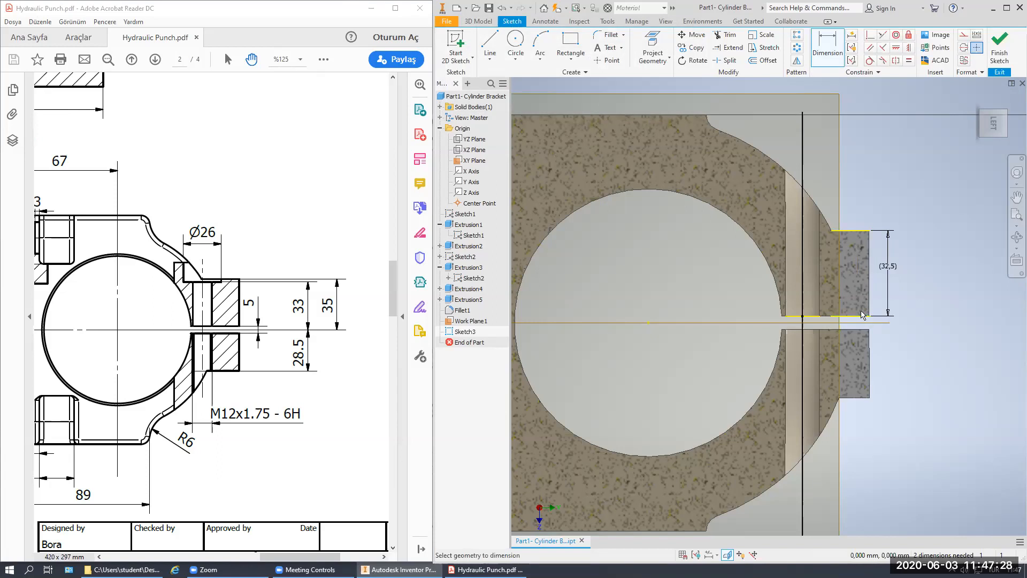
Step: Exit and reopen the sketch, delete the ear's driven height dimension and slice the display at the sketch plane
{"action": "left_click", "coordinate": [999, 48]}
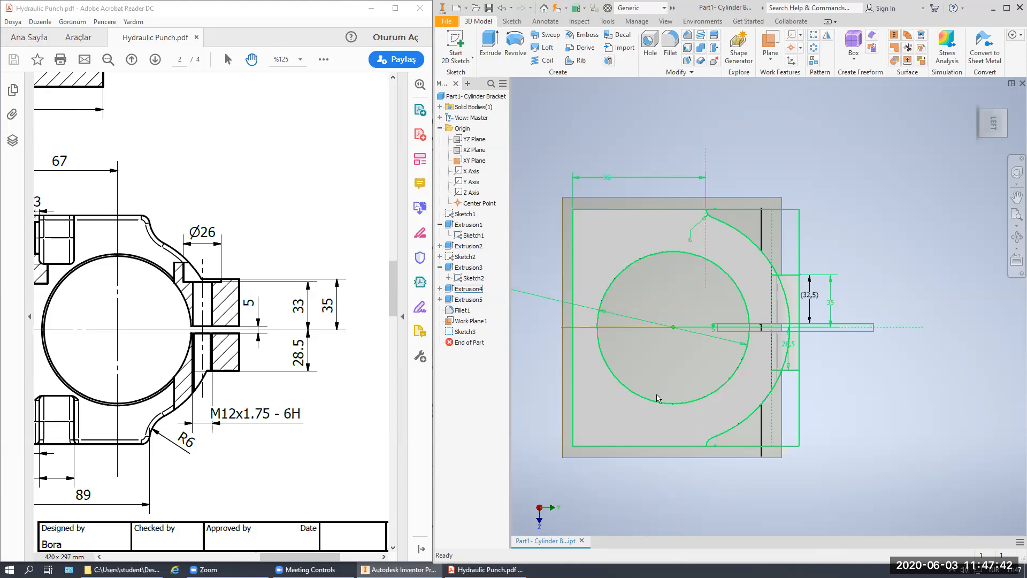
{"action": "scroll", "coordinate": [753, 267], "scroll_direction": "down", "scroll_amount": 5}
{"action": "scroll", "coordinate": [763, 292], "scroll_direction": "up", "scroll_amount": 5}
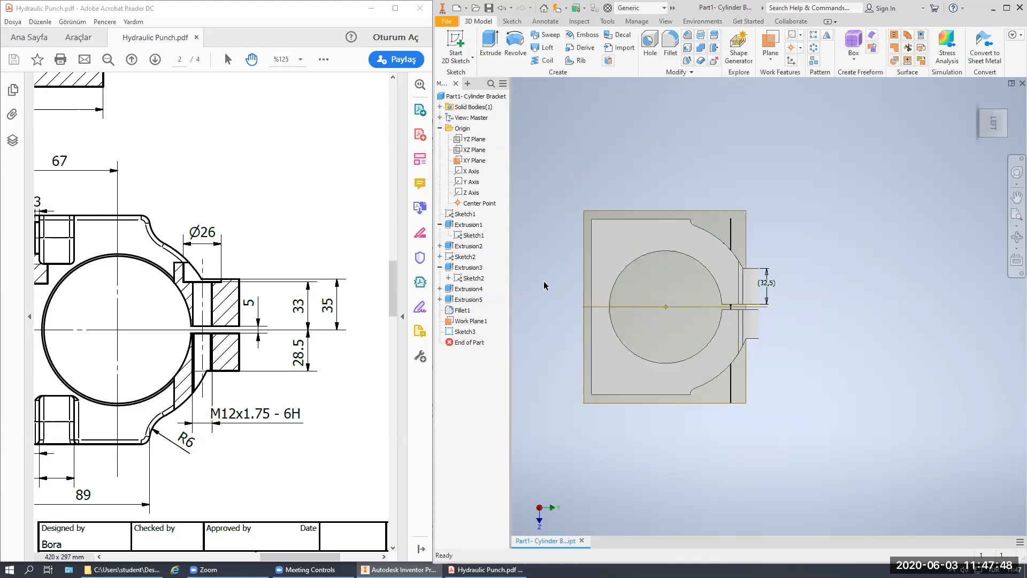
{"action": "double_click", "coordinate": [469, 333]}
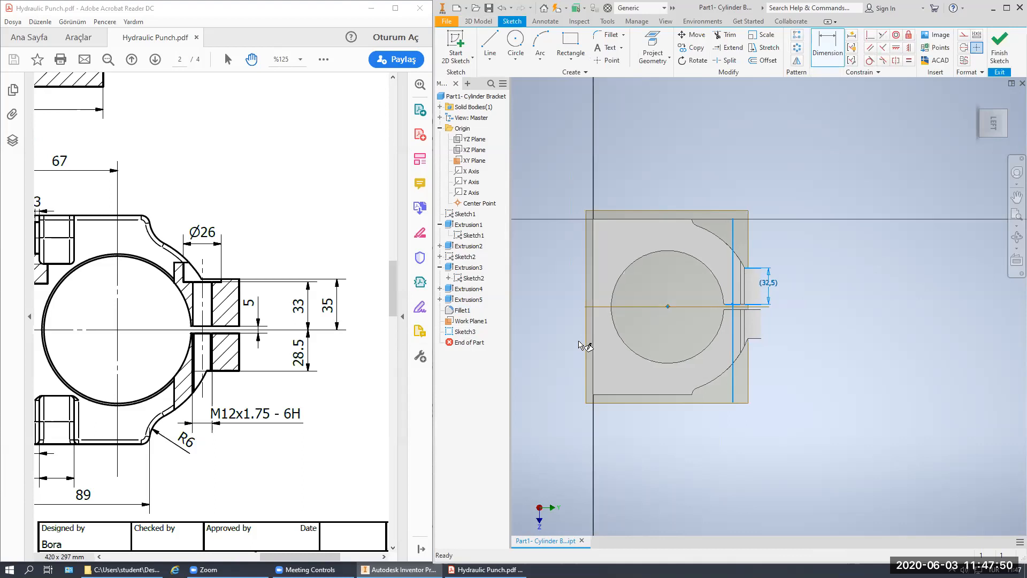
{"action": "middle_click_drag", "start_coordinate": [749, 321], "coordinate": [800, 318]}
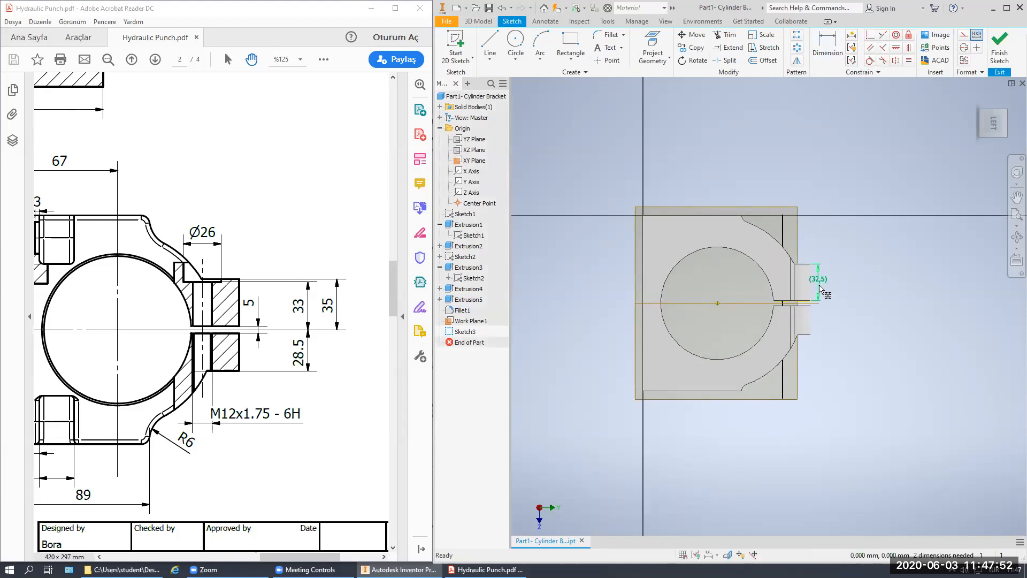
{"action": "key", "text": "F7"}
{"action": "scroll", "coordinate": [819, 288], "scroll_direction": "down", "scroll_amount": 3}
Step: Add a driven dimension from the upper clamp ear's outer edge to the XY plane
{"action": "left_click", "coordinate": [828, 45]}
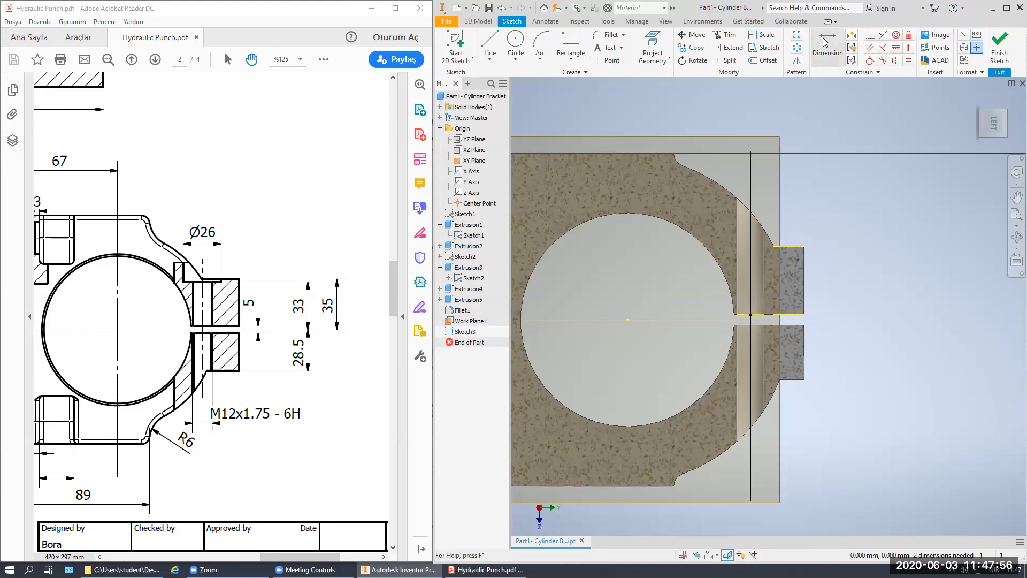
{"action": "left_click", "coordinate": [785, 246]}
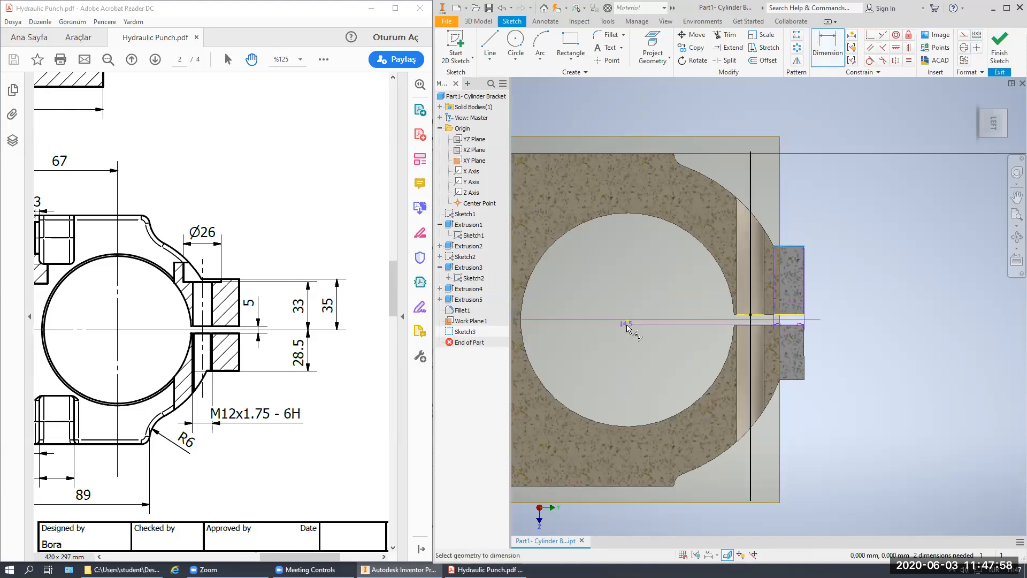
{"action": "left_click", "coordinate": [665, 325]}
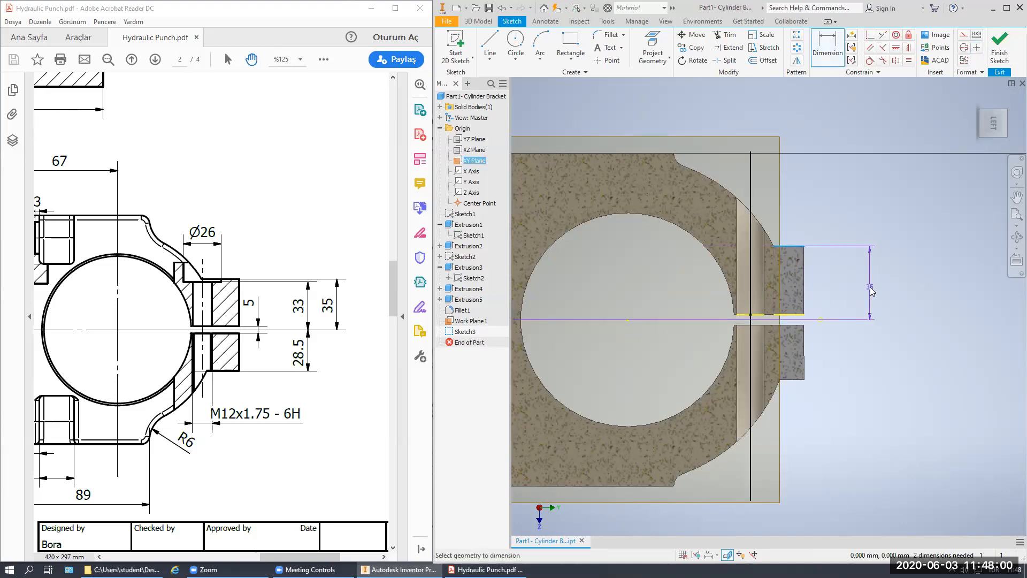
{"action": "left_click", "coordinate": [873, 291]}
{"action": "left_click", "coordinate": [672, 103]}
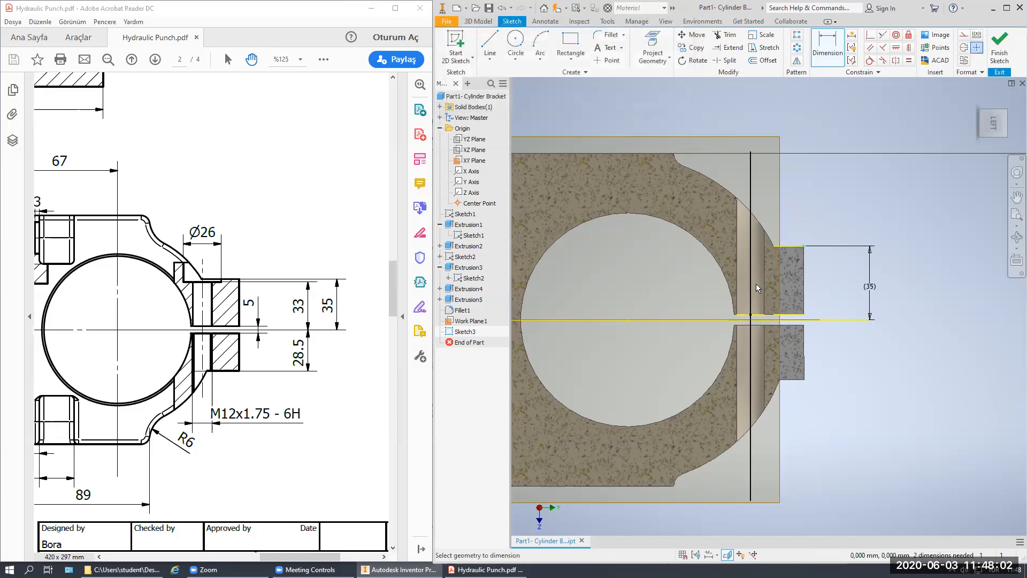
{"action": "key", "text": "Escape"}
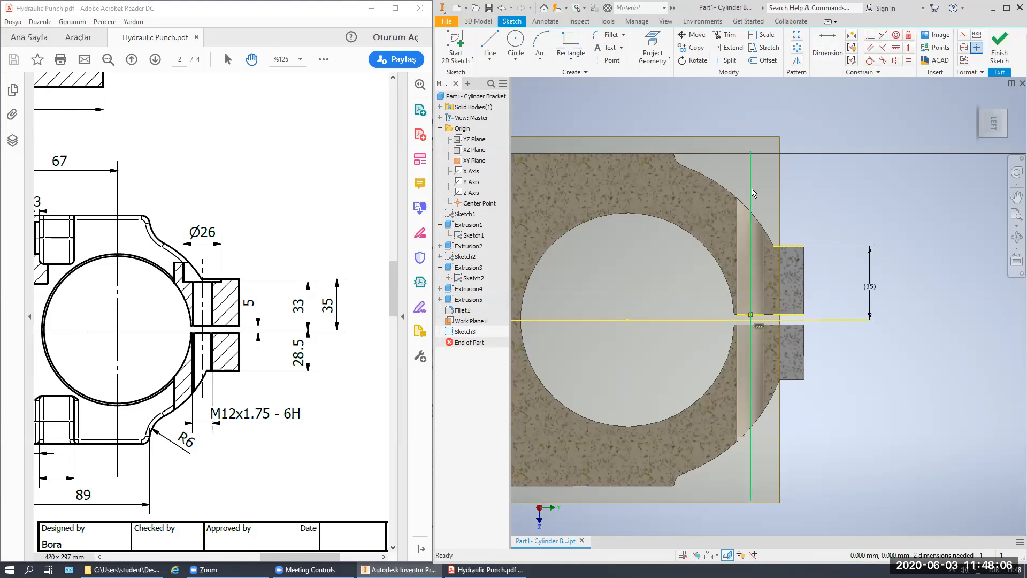
Step: Convert the vertical line to a centerline and draw a rectangle about 18 mm wide from it, crossing the upper clamp ear's outer edge
{"action": "right_click", "coordinate": [751, 189]}
{"action": "left_click", "coordinate": [754, 221]}
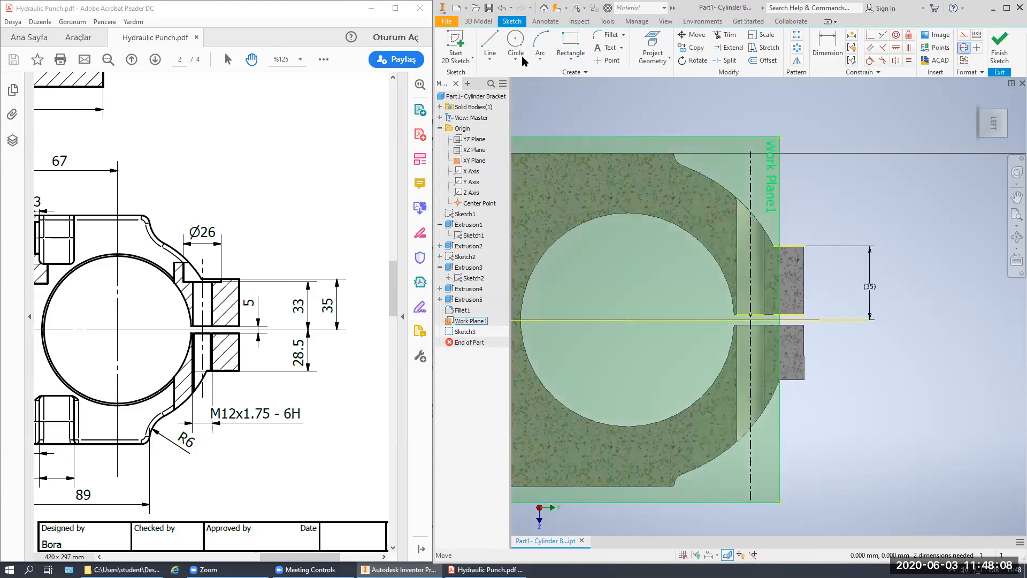
{"action": "left_click", "coordinate": [570, 46]}
{"action": "scroll", "coordinate": [776, 252], "scroll_direction": "up", "scroll_amount": 3}
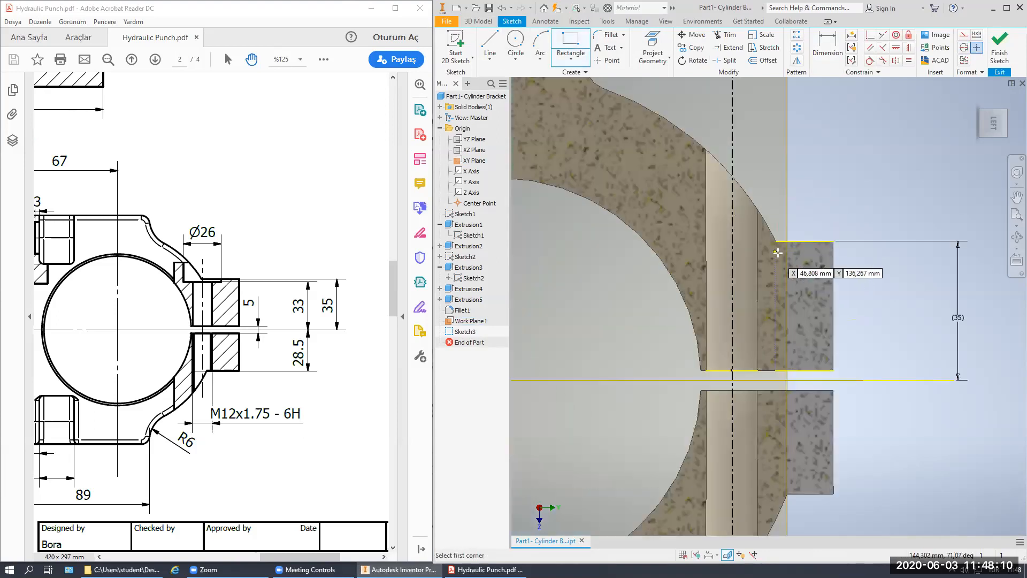
{"action": "left_click", "coordinate": [776, 252]}
{"action": "left_click", "coordinate": [732, 168]}
{"action": "key", "text": "Escape"}
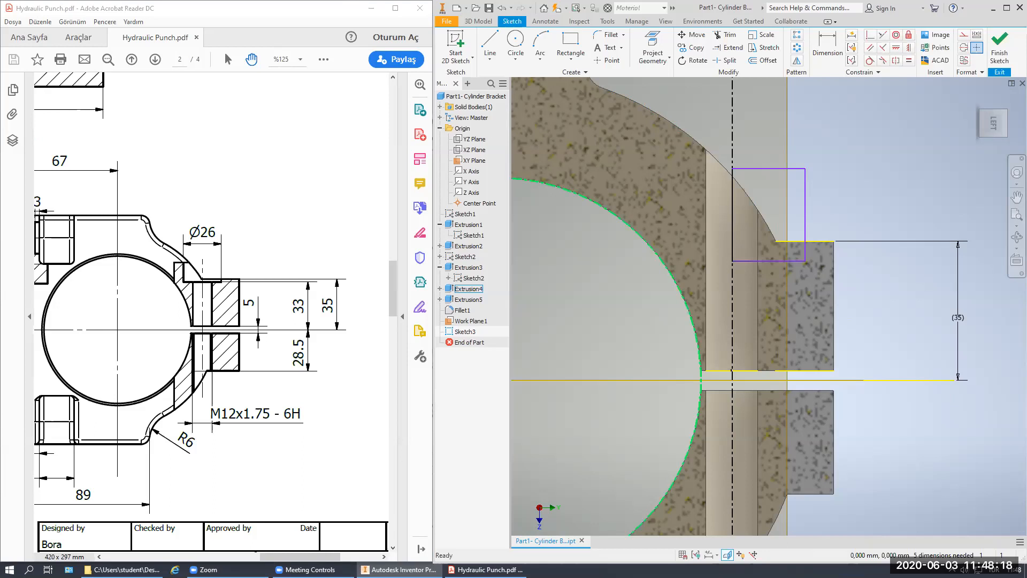
Step: Dimension the rectangle's outer vertical side about the centerline as a 26 mm diameter
{"action": "mouse_move", "coordinate": [223, 281]}
{"action": "left_mouse_down"}
{"action": "mouse_move", "coordinate": [224, 262]}
{"action": "mouse_move", "coordinate": [211, 277]}
{"action": "left_mouse_up"}
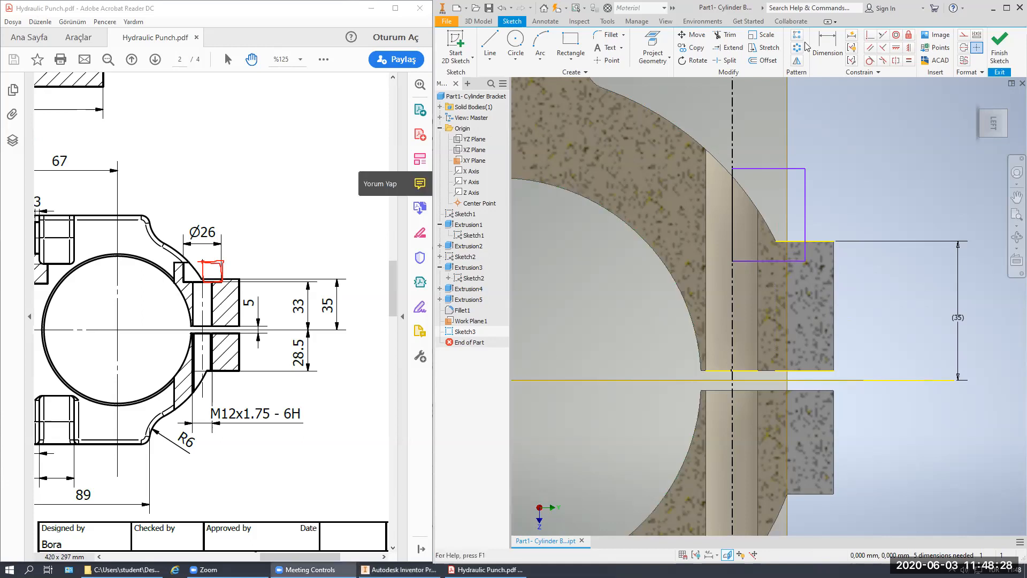
{"action": "left_click", "coordinate": [823, 45]}
{"action": "left_click", "coordinate": [805, 188]}
{"action": "left_click", "coordinate": [732, 136]}
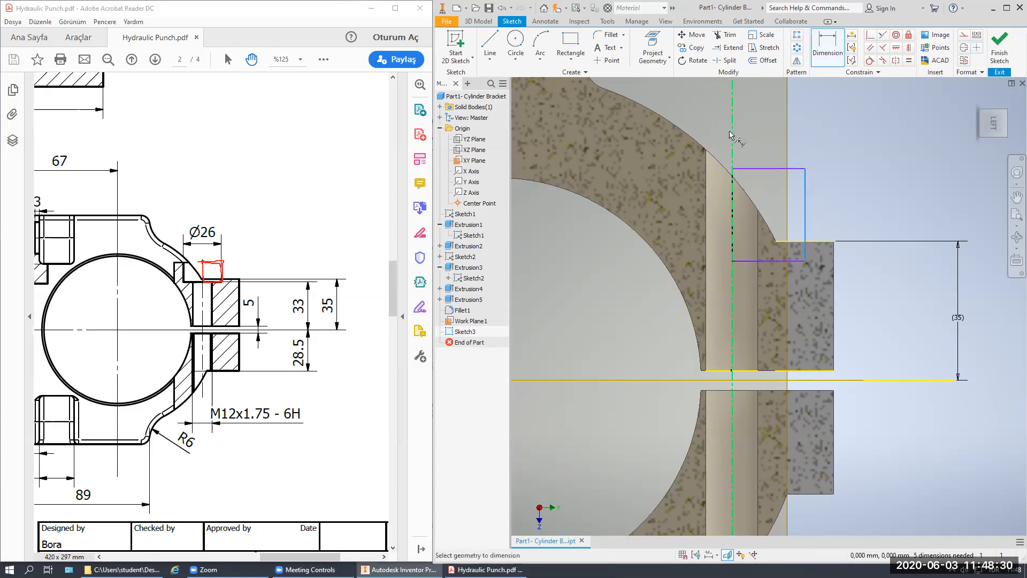
{"action": "left_click", "coordinate": [837, 122]}
{"action": "type", "text": "3"}
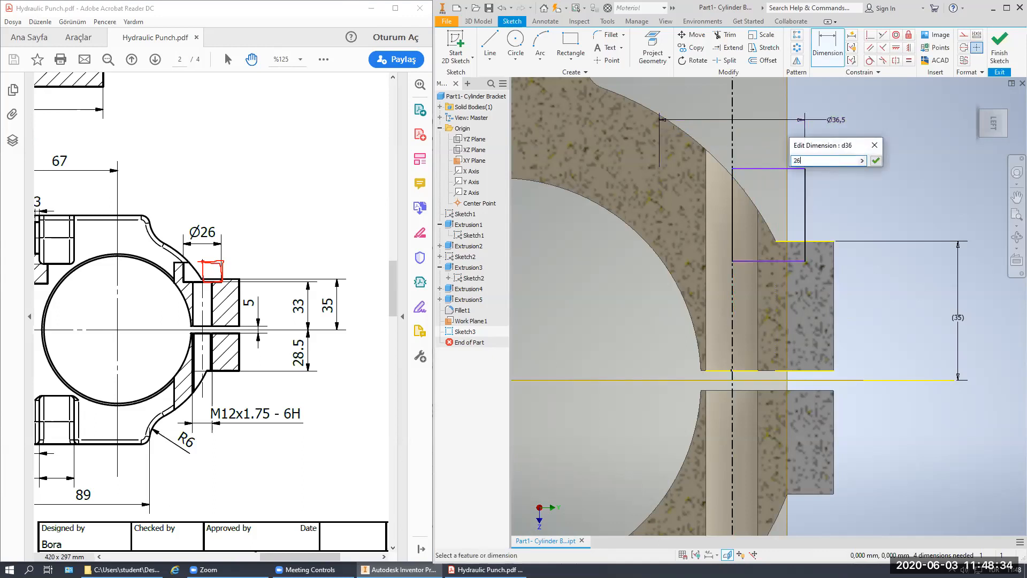
{"action": "key", "text": "Return"}
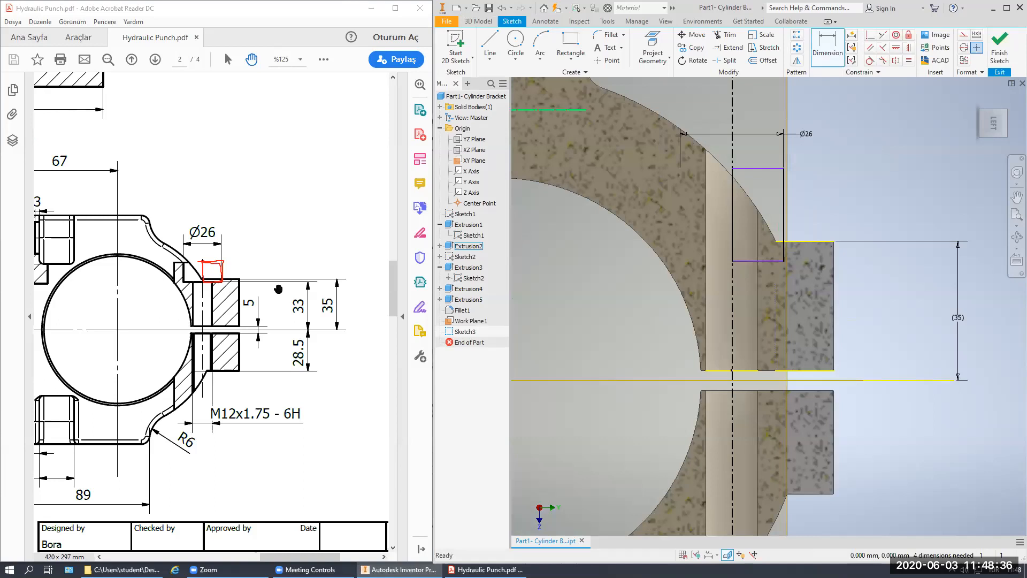
{"action": "key", "text": "Escape"}
Step: Dimension the rectangle's lower edge 33 mm from the XY plane
{"action": "key", "text": "d"}
{"action": "left_click", "coordinate": [754, 261]}
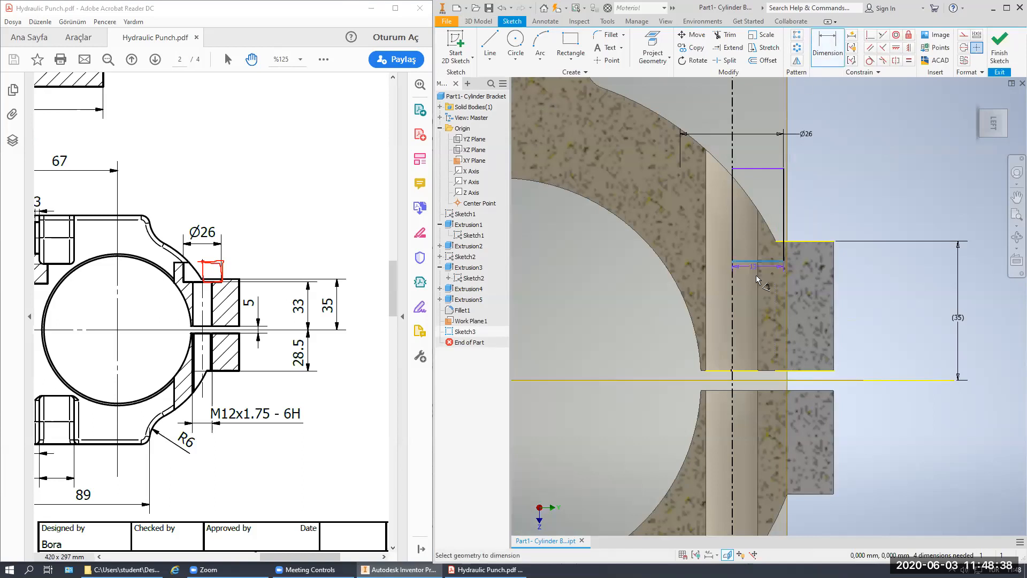
{"action": "left_click", "coordinate": [856, 380]}
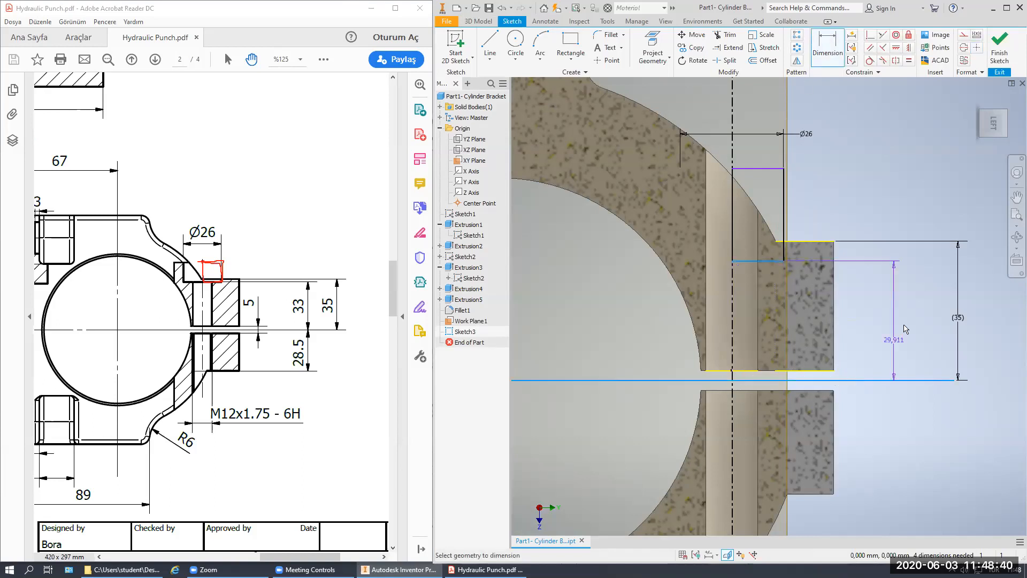
{"action": "left_click", "coordinate": [902, 324]}
{"action": "type", "text": "33"}
{"action": "key", "text": "Return"}
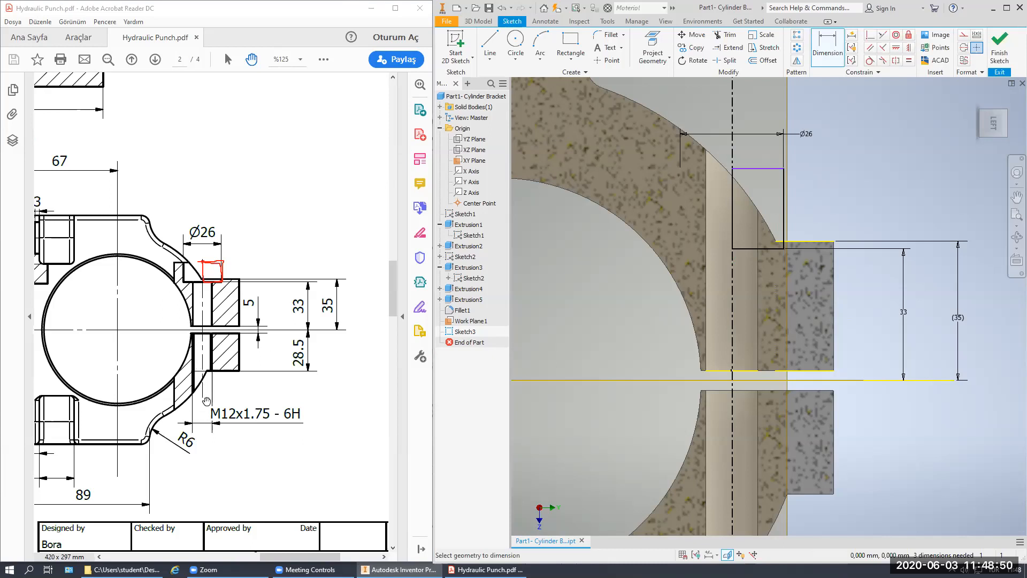
Step: Finish the sketch and stretch the rectangle's upper edge higher above the curved clamp surface
{"action": "left_click", "coordinate": [999, 48]}
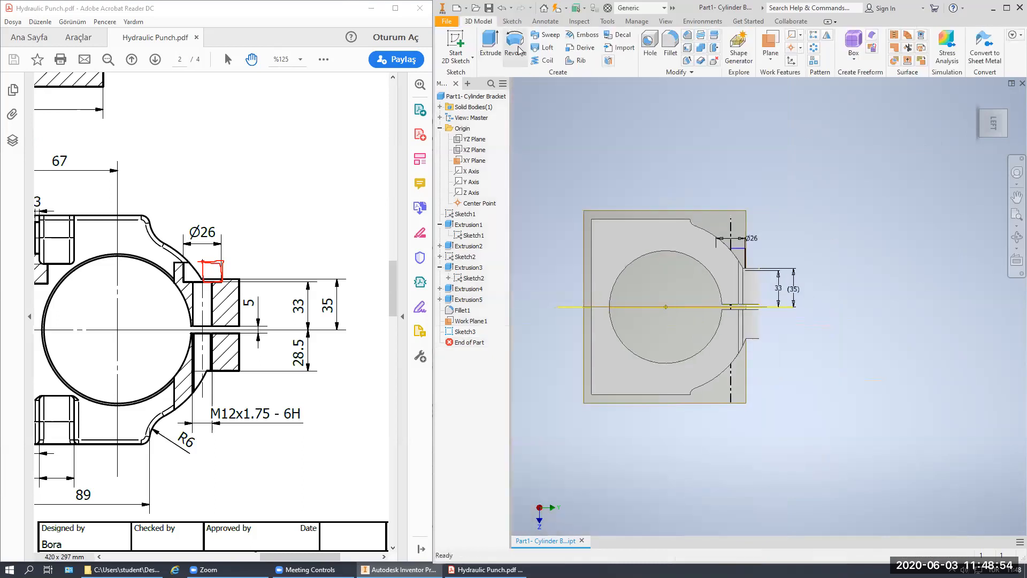
{"action": "left_click", "coordinate": [1006, 115]}
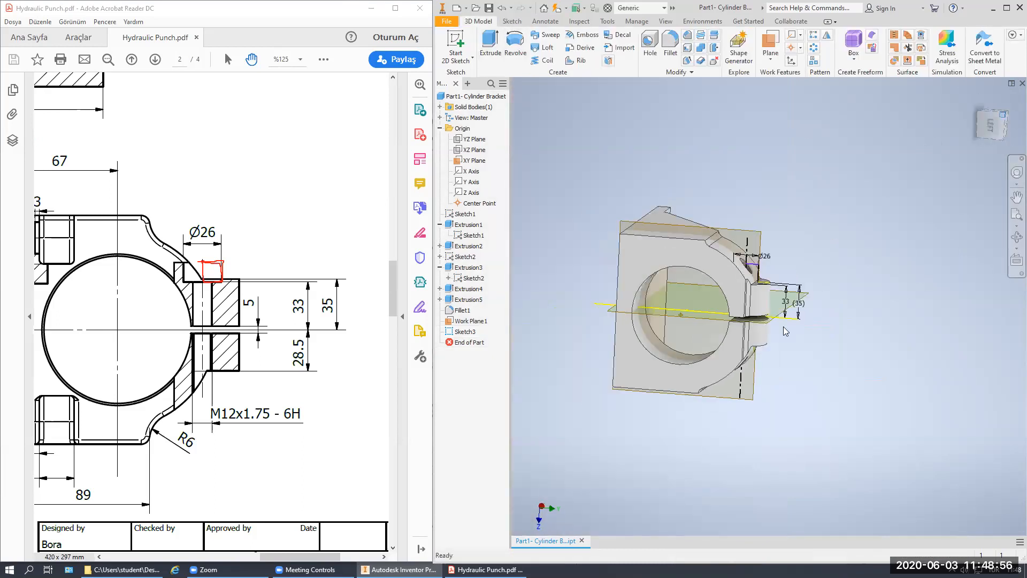
{"action": "scroll", "coordinate": [529, 194], "scroll_direction": "down", "scroll_amount": 4}
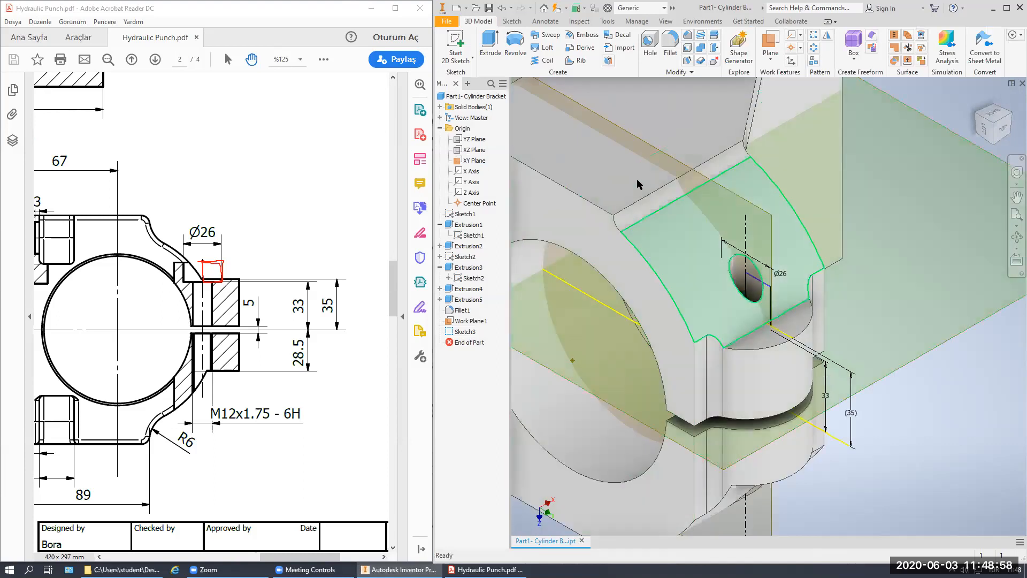
{"action": "left_click", "coordinate": [765, 274]}
{"action": "left_click", "coordinate": [772, 273]}
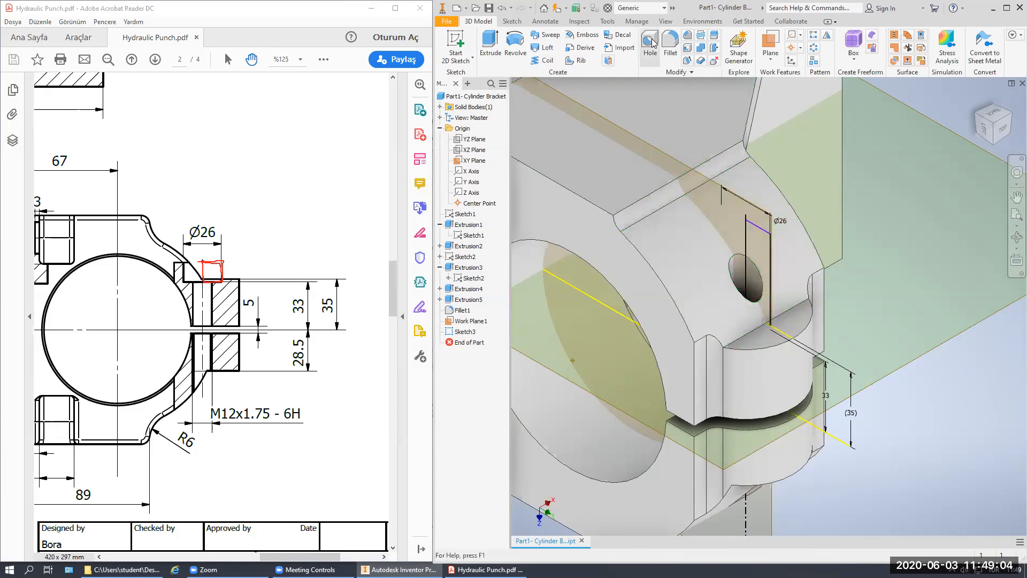
{"action": "key", "text": "Escape"}
Step: Revolve the rectangle 360° about the centerline as a cut to form the clamp-screw counterbore
{"action": "left_click", "coordinate": [514, 44]}
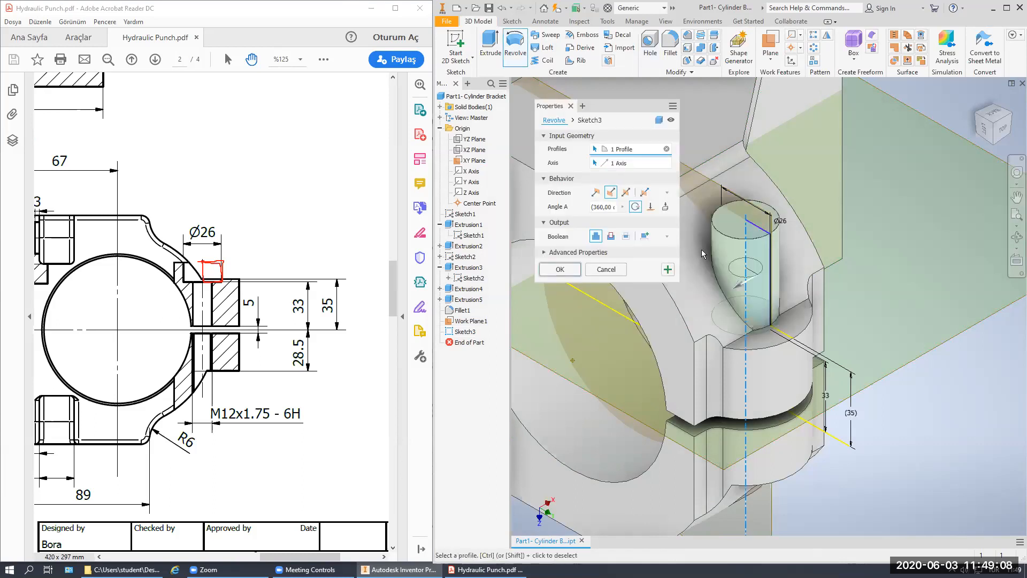
{"action": "left_click", "coordinate": [611, 237]}
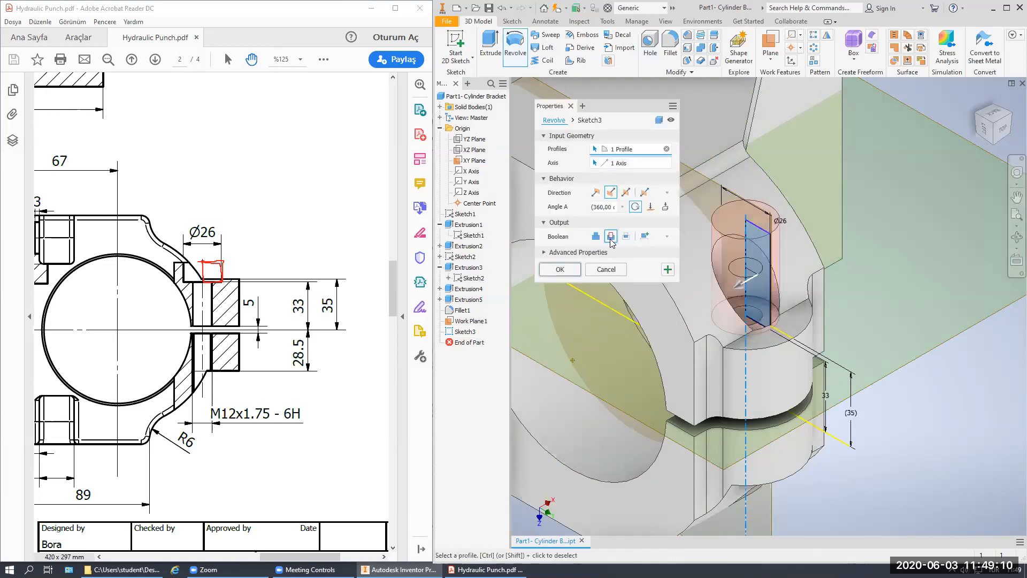
{"action": "left_click", "coordinate": [559, 270]}
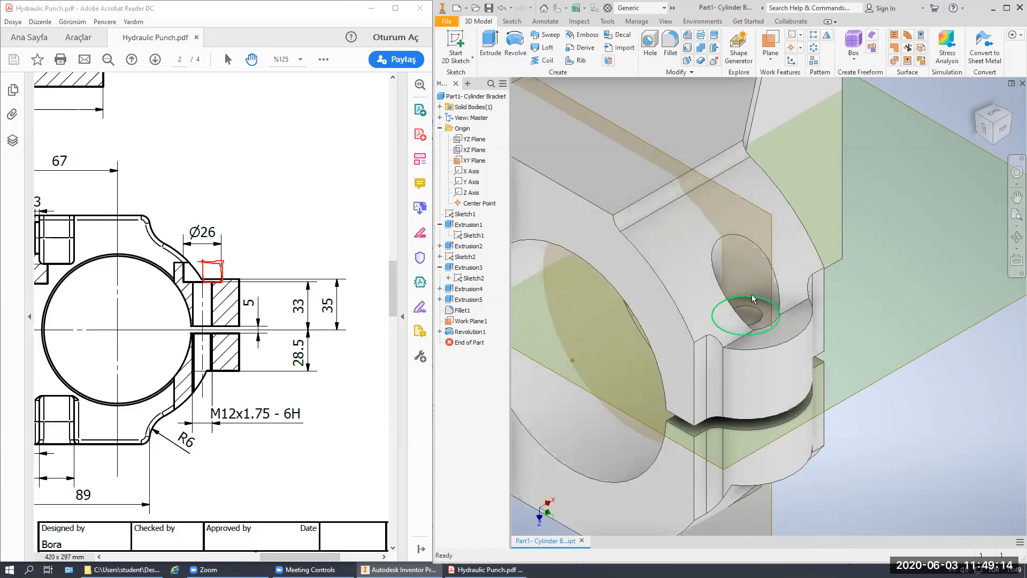
{"action": "mouse_move", "coordinate": [770, 316]}
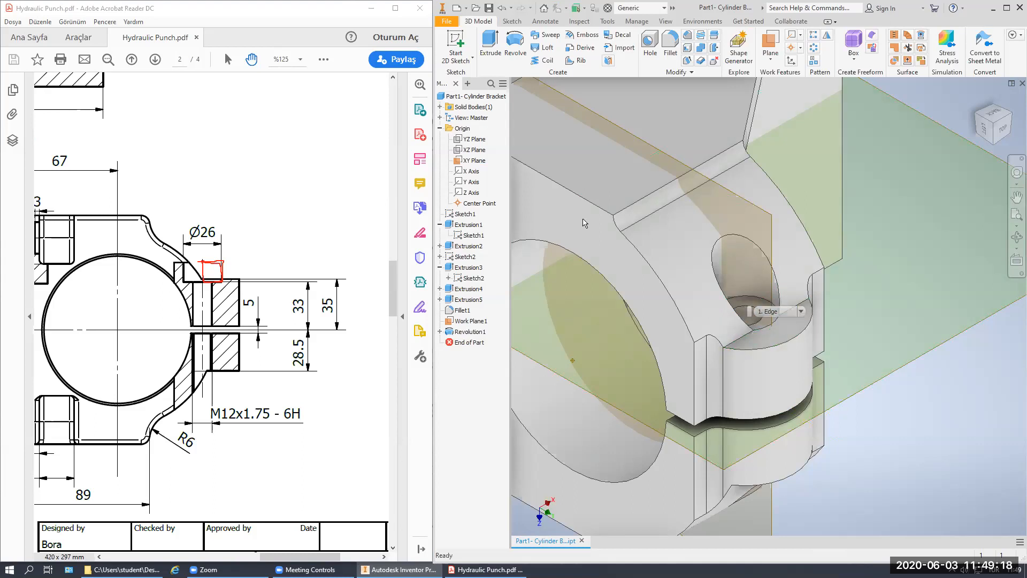
{"action": "scroll", "coordinate": [808, 279], "scroll_direction": "up", "scroll_amount": 2}
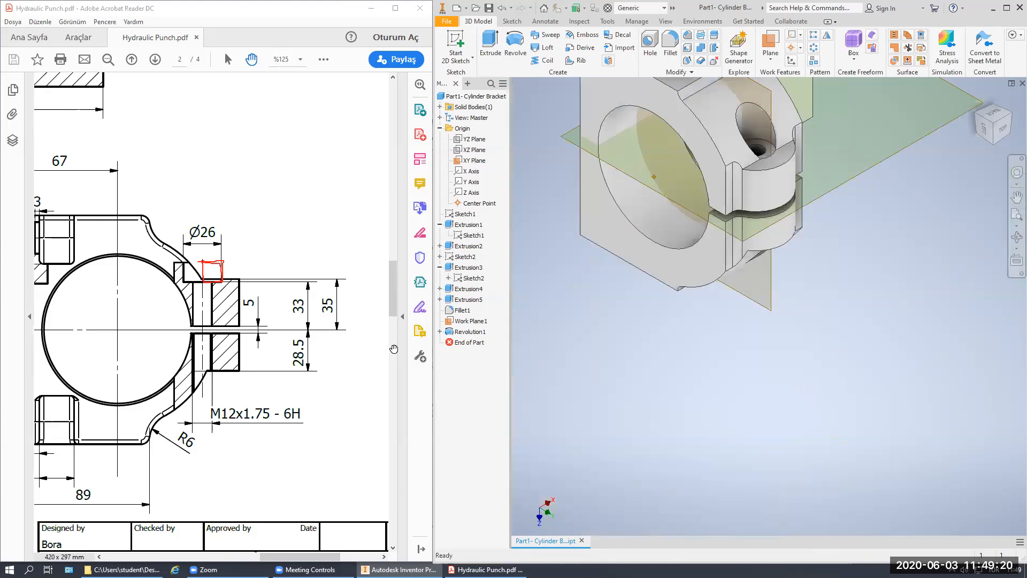
{"action": "scroll", "coordinate": [259, 278], "scroll_direction": "down", "scroll_amount": 3}
{"action": "left_click_drag", "start_coordinate": [260, 279], "coordinate": [257, 279]}
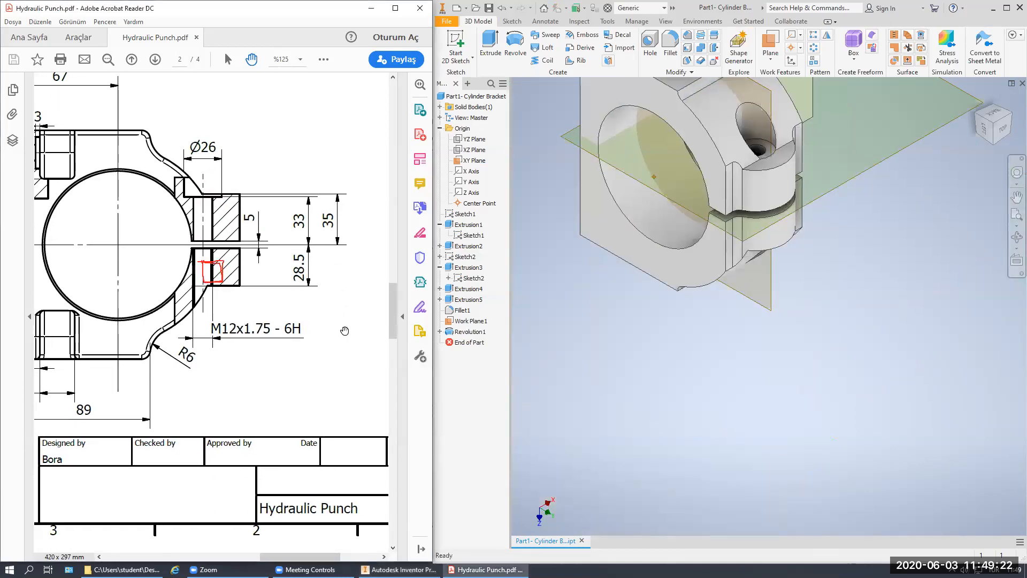
Step: Thread the clamp-screw hole's lower cylindrical face as ISO Metric profile, size 12, M12x1.75, class 6H, at full depth
{"action": "left_click", "coordinate": [700, 34]}
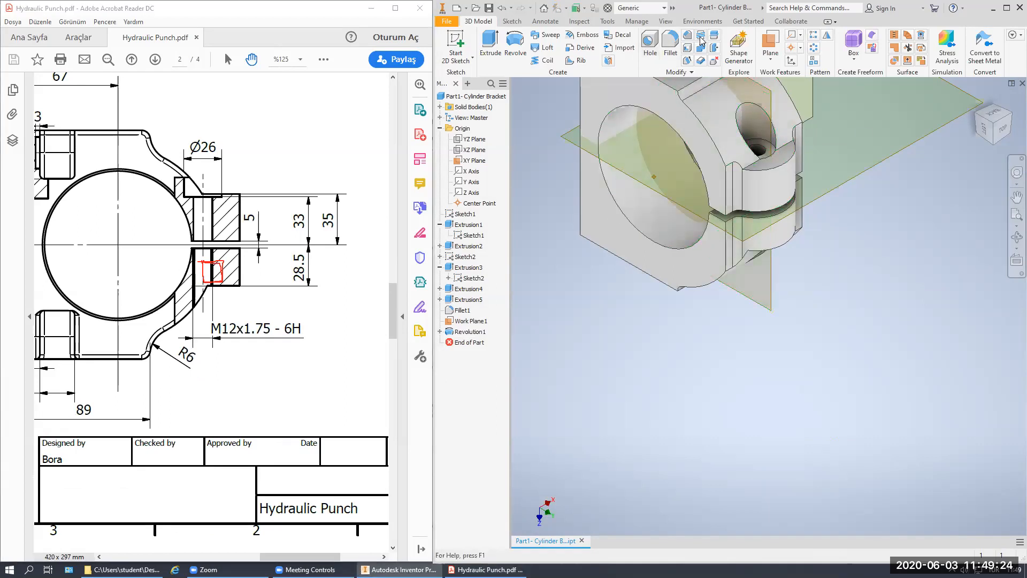
{"action": "left_click", "coordinate": [994, 144]}
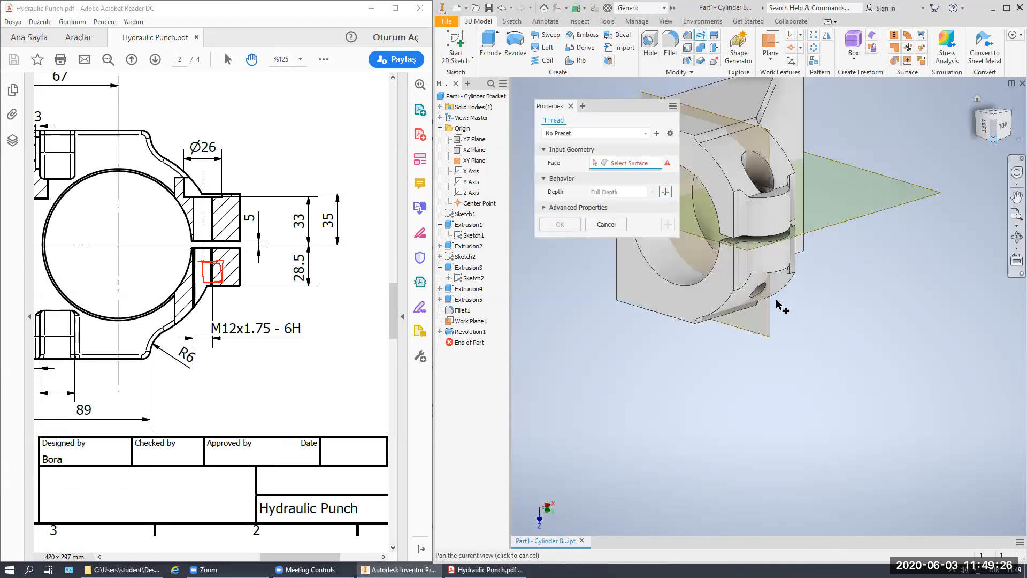
{"action": "scroll", "coordinate": [750, 309], "scroll_direction": "down", "scroll_amount": 5}
{"action": "scroll", "coordinate": [750, 312], "scroll_direction": "down", "scroll_amount": 2}
{"action": "left_click", "coordinate": [772, 281]}
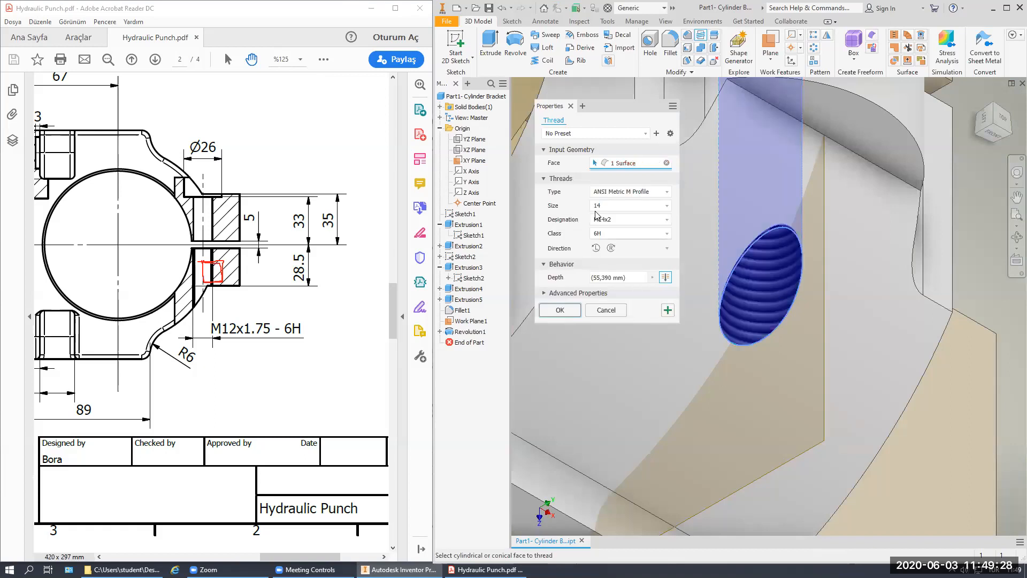
{"action": "left_click", "coordinate": [615, 193]}
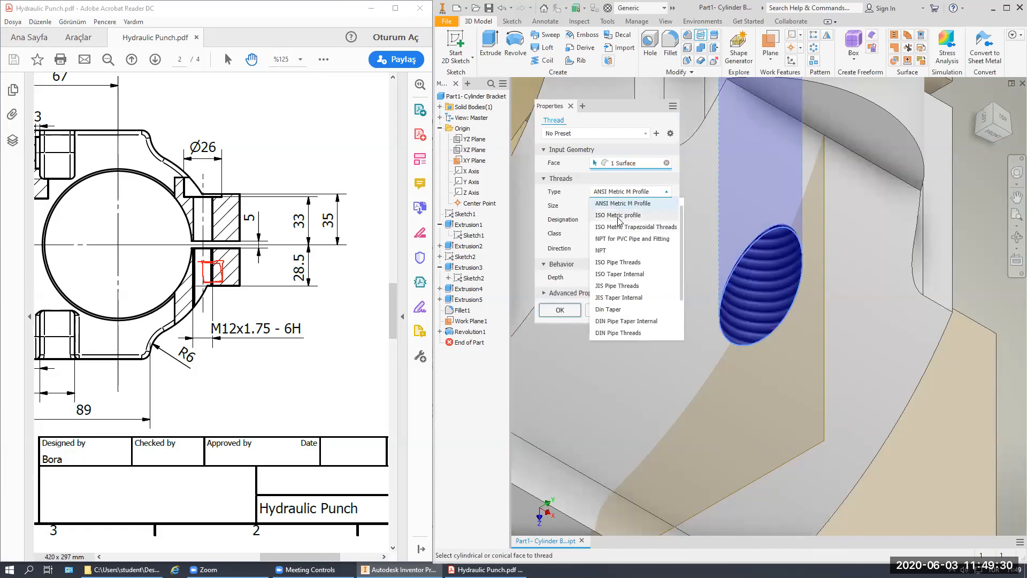
{"action": "left_click", "coordinate": [619, 220]}
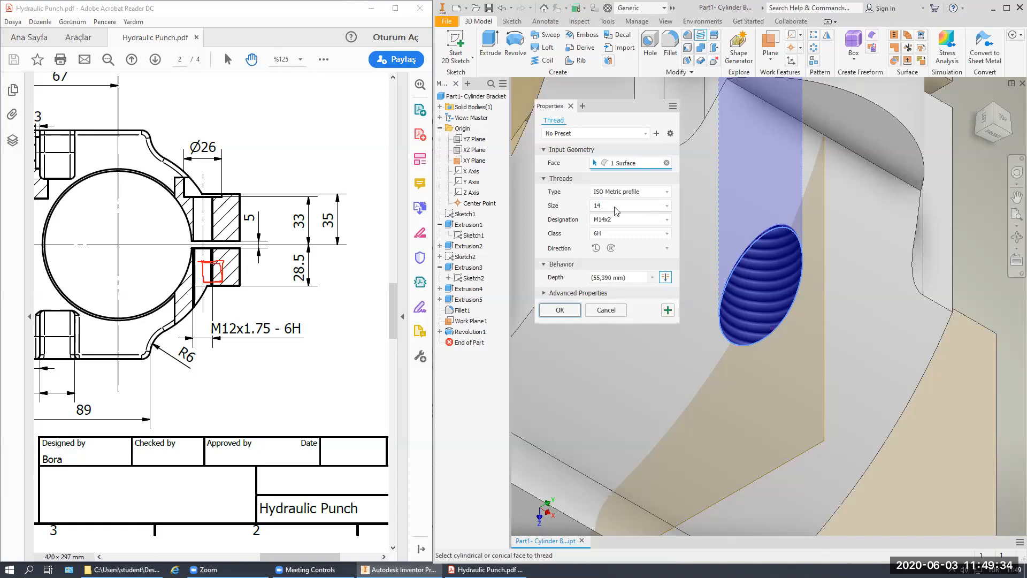
{"action": "left_click", "coordinate": [614, 209]}
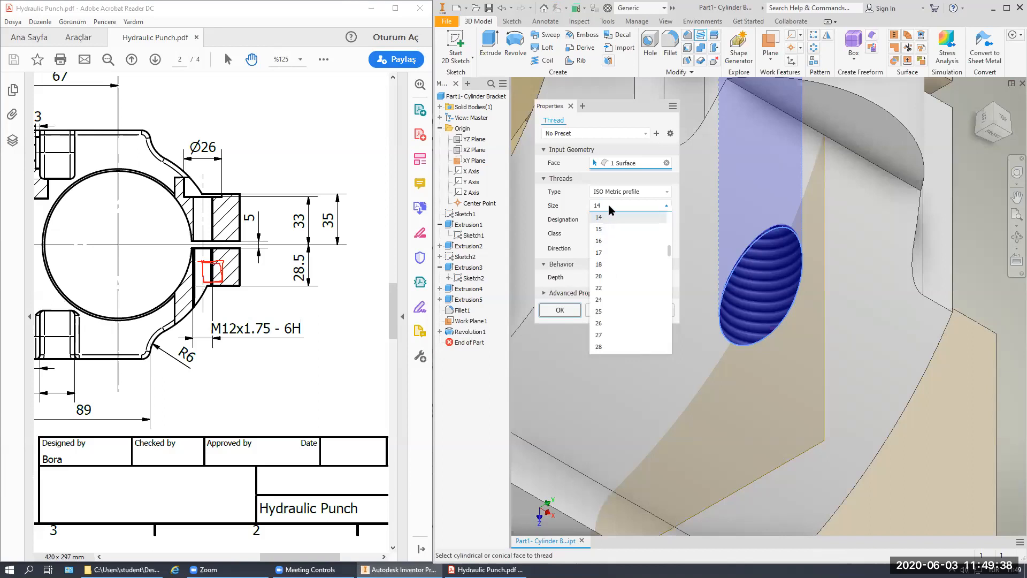
{"action": "scroll", "coordinate": [610, 219], "scroll_direction": "up", "scroll_amount": 2}
{"action": "left_click", "coordinate": [605, 278]}
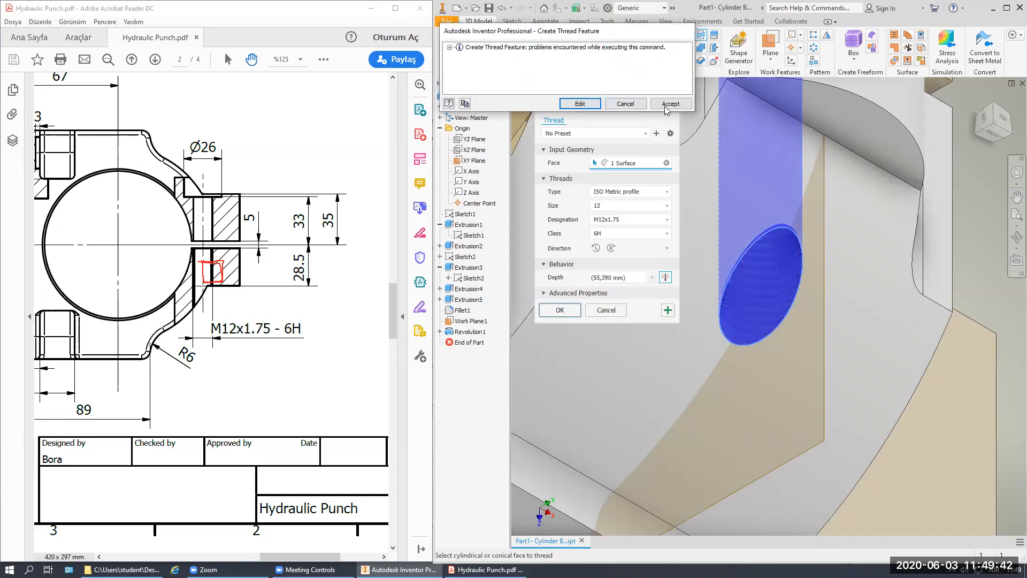
{"action": "left_click", "coordinate": [670, 104]}
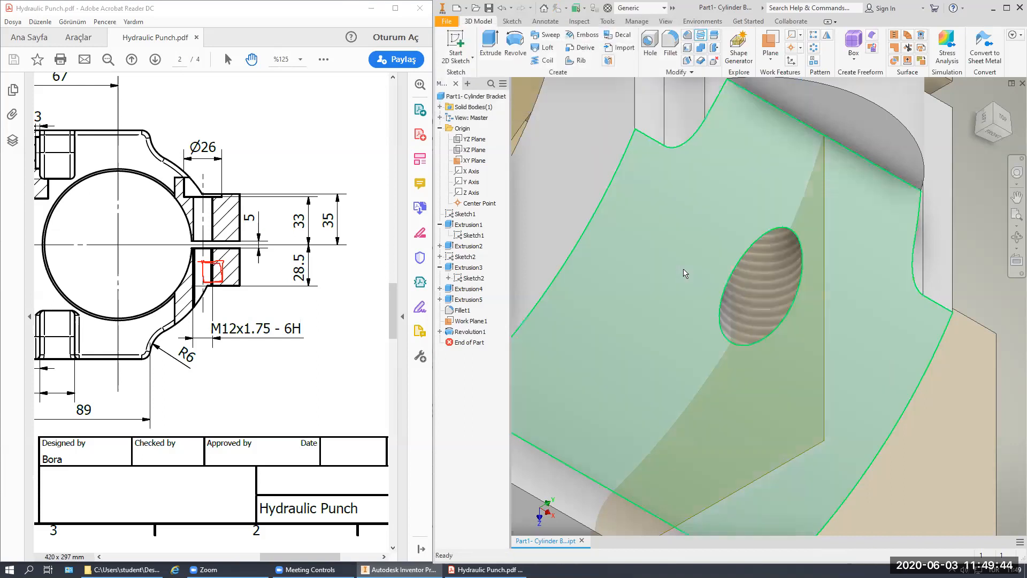
Step: Edit Sketch1 to set the clamp-screw hole's diameter to 12 mm, and finish the sketch
{"action": "scroll", "coordinate": [817, 262], "scroll_direction": "down", "scroll_amount": 5}
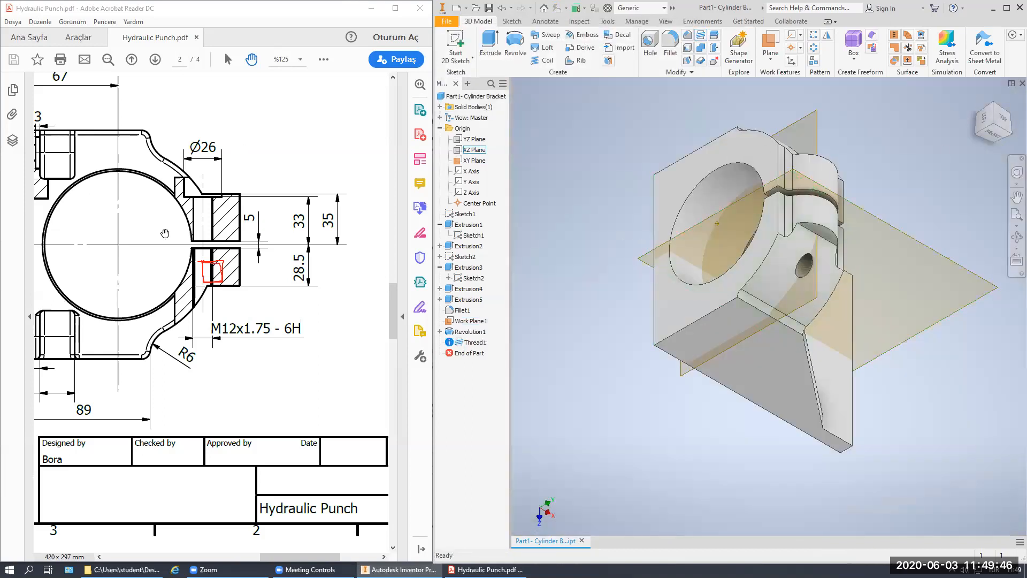
{"action": "left_click_drag", "start_coordinate": [165, 234], "coordinate": [278, 255]}
{"action": "mouse_move", "coordinate": [91, 250]}
{"action": "left_mouse_down"}
{"action": "mouse_move", "coordinate": [235, 277]}
{"action": "mouse_move", "coordinate": [220, 257]}
{"action": "left_mouse_up"}
{"action": "mouse_move", "coordinate": [51, 185]}
{"action": "left_mouse_down"}
{"action": "mouse_move", "coordinate": [166, 245]}
{"action": "mouse_move", "coordinate": [166, 359]}
{"action": "mouse_move", "coordinate": [186, 476]}
{"action": "left_mouse_up"}
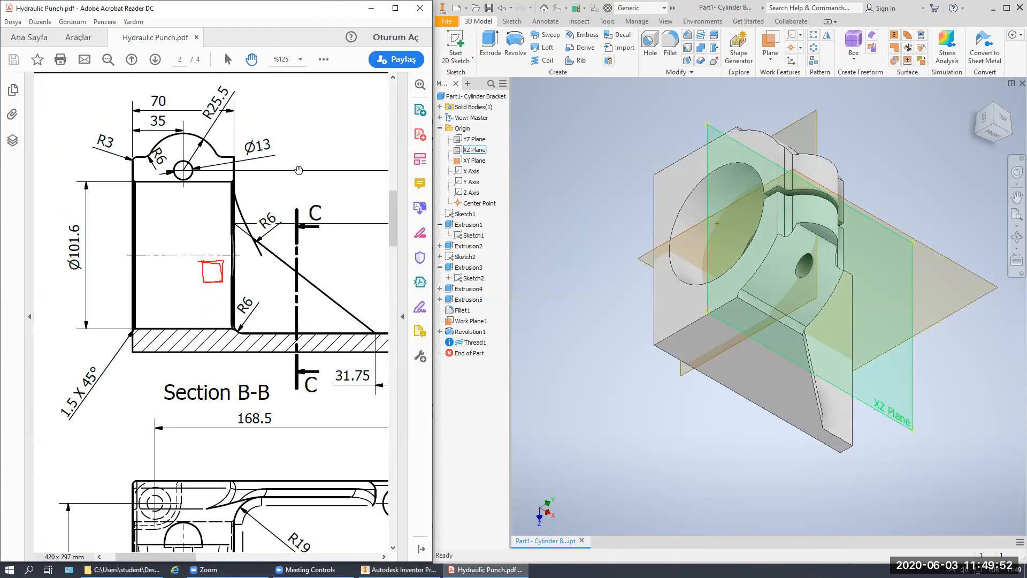
{"action": "left_click", "coordinate": [465, 214]}
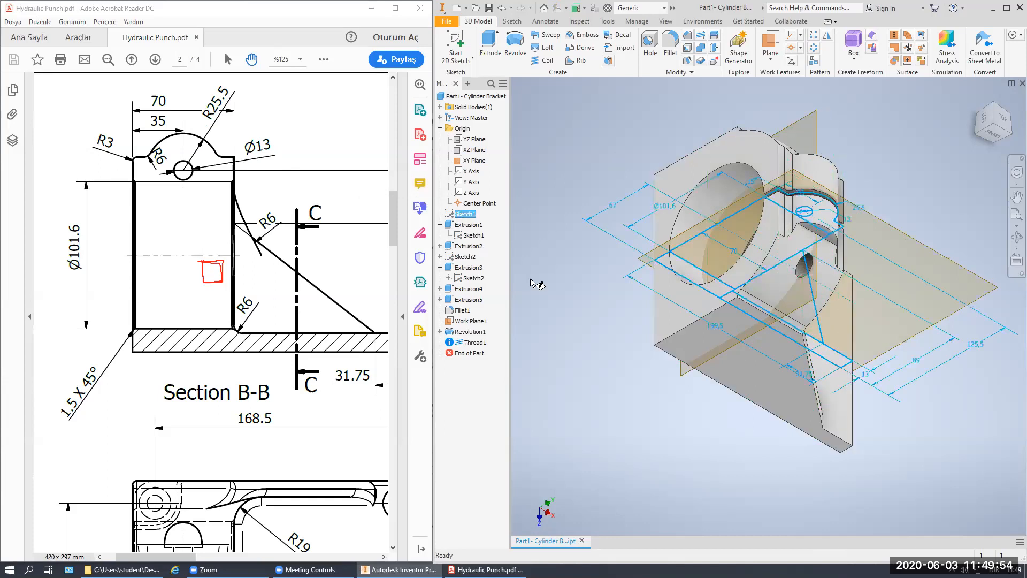
{"action": "scroll", "coordinate": [729, 199], "scroll_direction": "down", "scroll_amount": 3}
{"action": "double_click", "coordinate": [736, 205]}
{"action": "type", "text": "12"}
{"action": "key", "text": "Return"}
{"action": "left_click", "coordinate": [999, 52]}
{"action": "scroll", "coordinate": [538, 378], "scroll_direction": "down", "scroll_amount": 3}
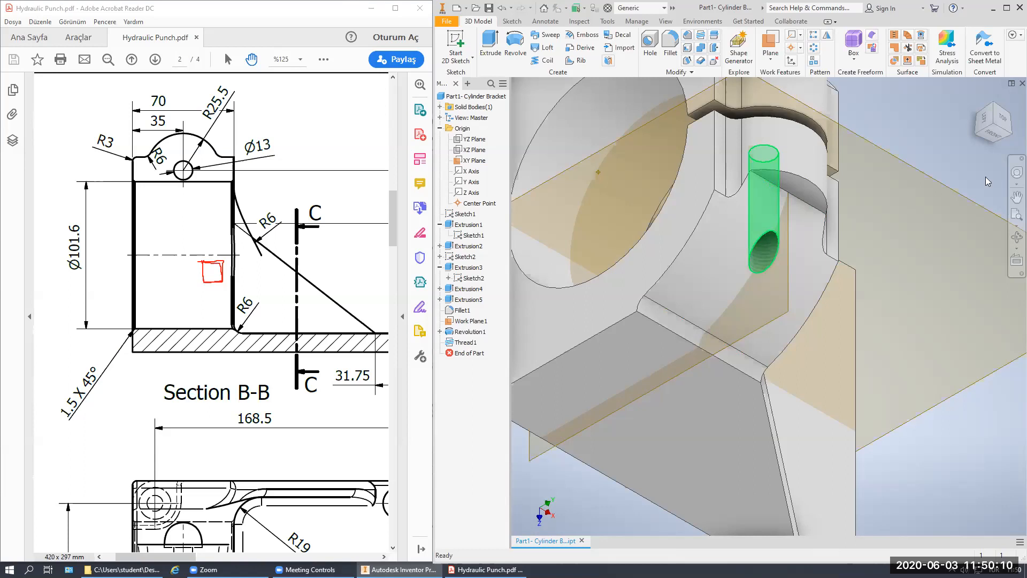
Step: Set up a simple 13 mm hole with no seat, a To termination and a flat drill point
{"action": "left_click", "coordinate": [1013, 122]}
{"action": "scroll", "coordinate": [742, 277], "scroll_direction": "up", "scroll_amount": 5}
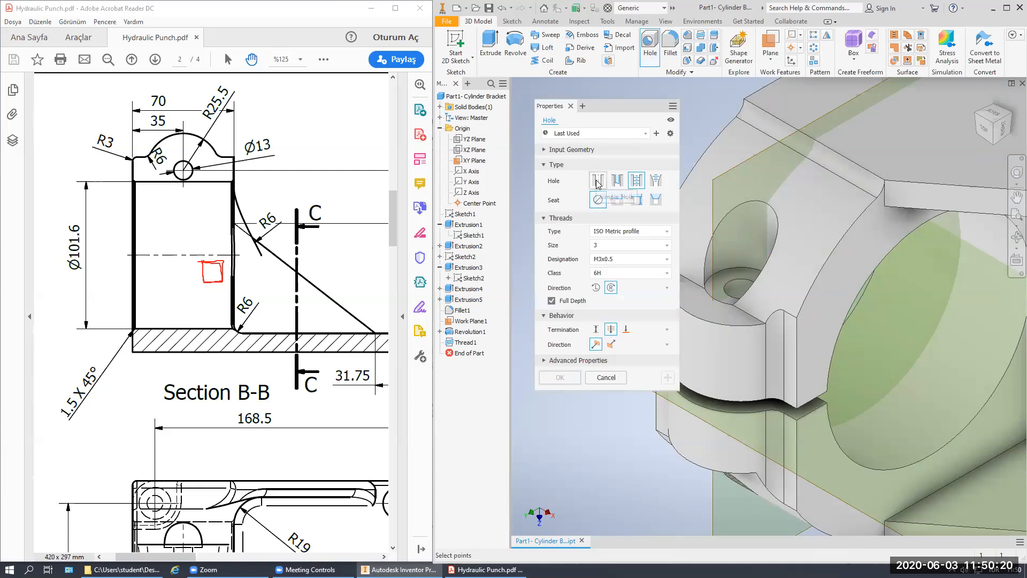
{"action": "left_click", "coordinate": [598, 181]}
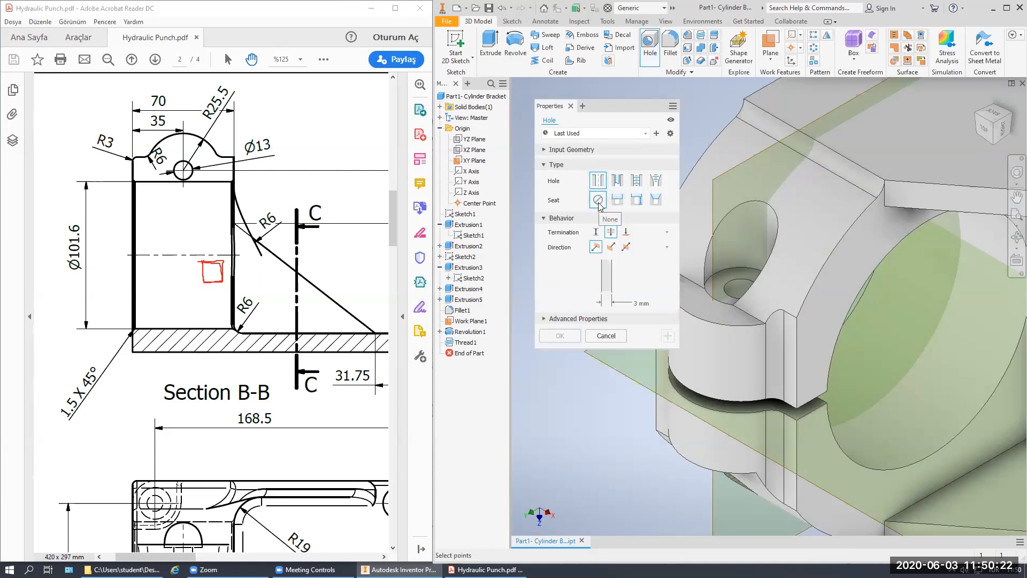
{"action": "left_click", "coordinate": [611, 233]}
{"action": "left_click", "coordinate": [626, 232]}
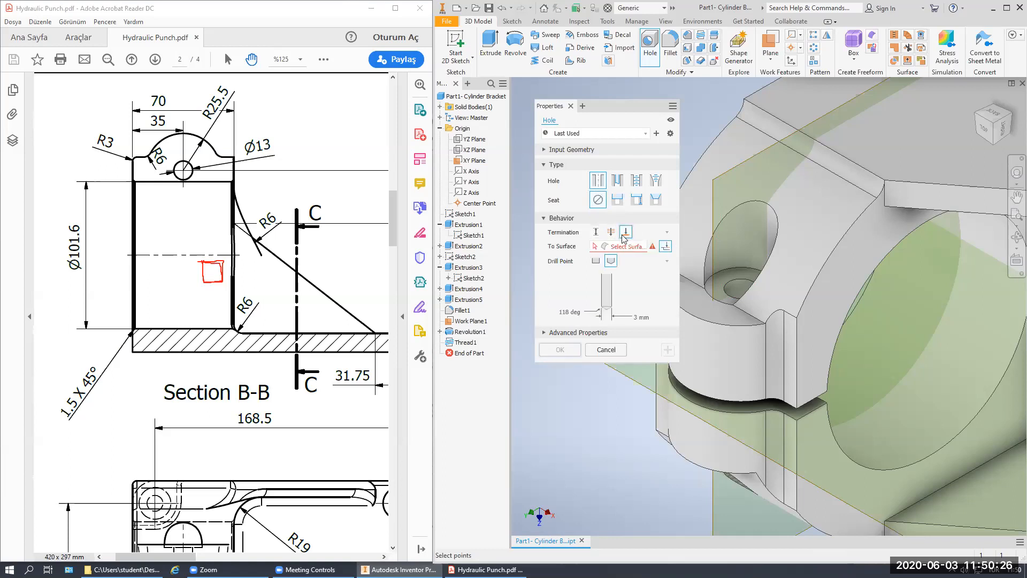
{"action": "left_click", "coordinate": [595, 261]}
{"action": "type", "text": "13"}
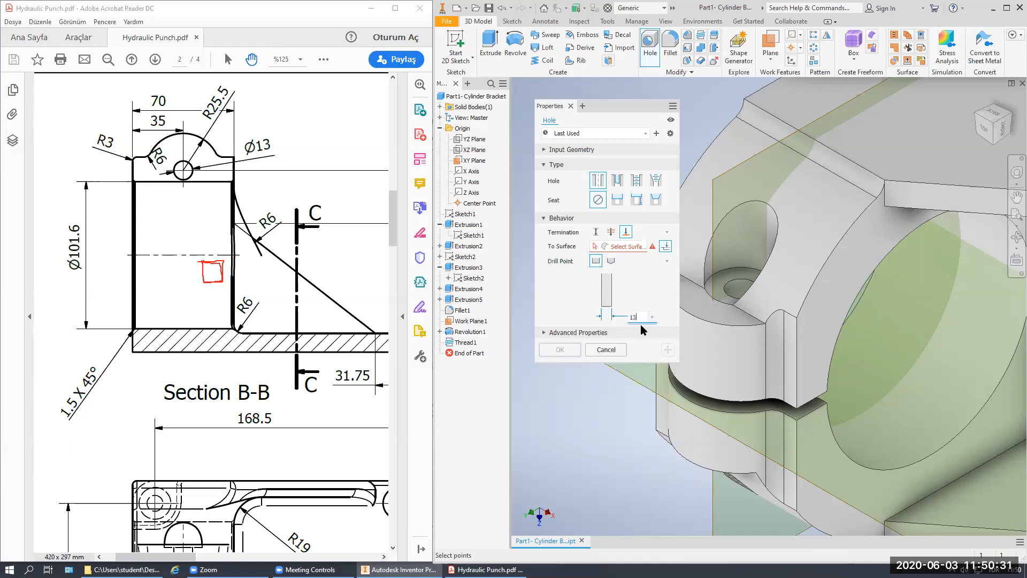
Step: Try placing the 13 mm hole on the counterbore floor in line with the screw hole, and clear its position
{"action": "left_click", "coordinate": [734, 278]}
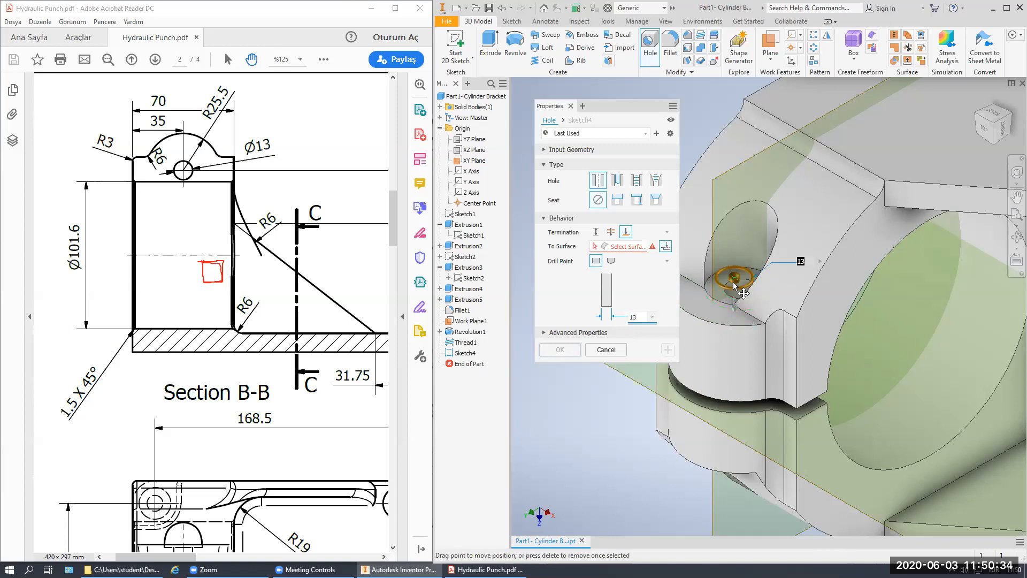
{"action": "scroll", "coordinate": [736, 280], "scroll_direction": "up", "scroll_amount": 2}
{"action": "mouse_move", "coordinate": [737, 281]}
{"action": "left_mouse_down"}
{"action": "mouse_move", "coordinate": [747, 302]}
{"action": "mouse_move", "coordinate": [737, 314]}
{"action": "mouse_move", "coordinate": [743, 268]}
{"action": "left_mouse_up"}
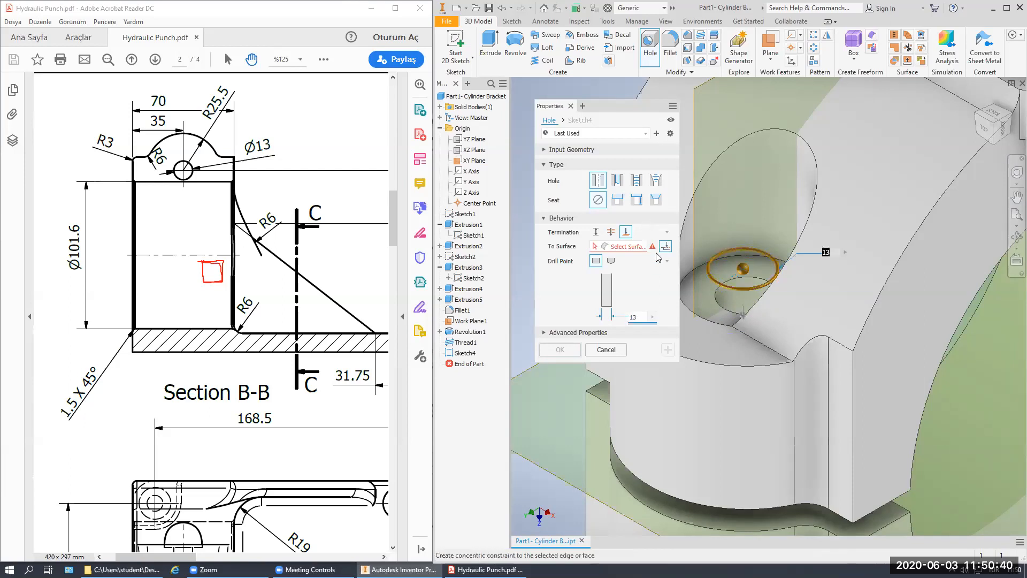
{"action": "left_click", "coordinate": [583, 151]}
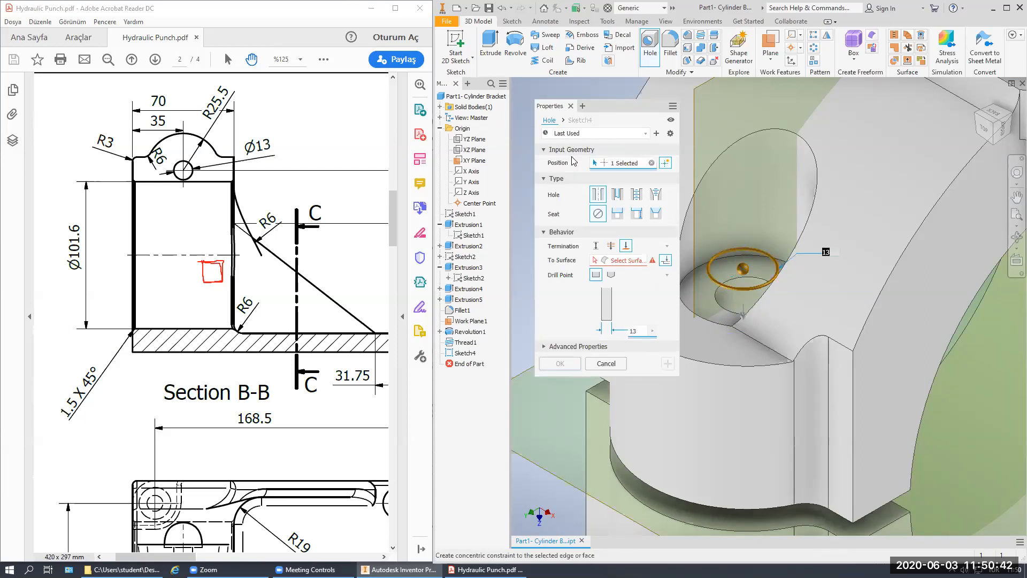
{"action": "left_click", "coordinate": [651, 163]}
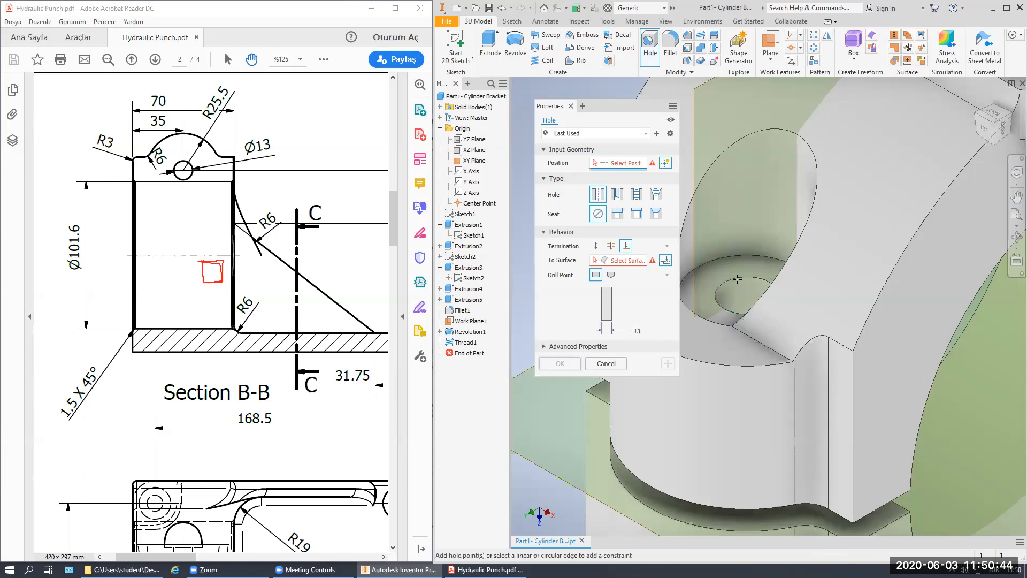
Step: Place the hole on the counterbore floor again, try moving it onto the screw hole's center, and clear the position
{"action": "left_click", "coordinate": [738, 277]}
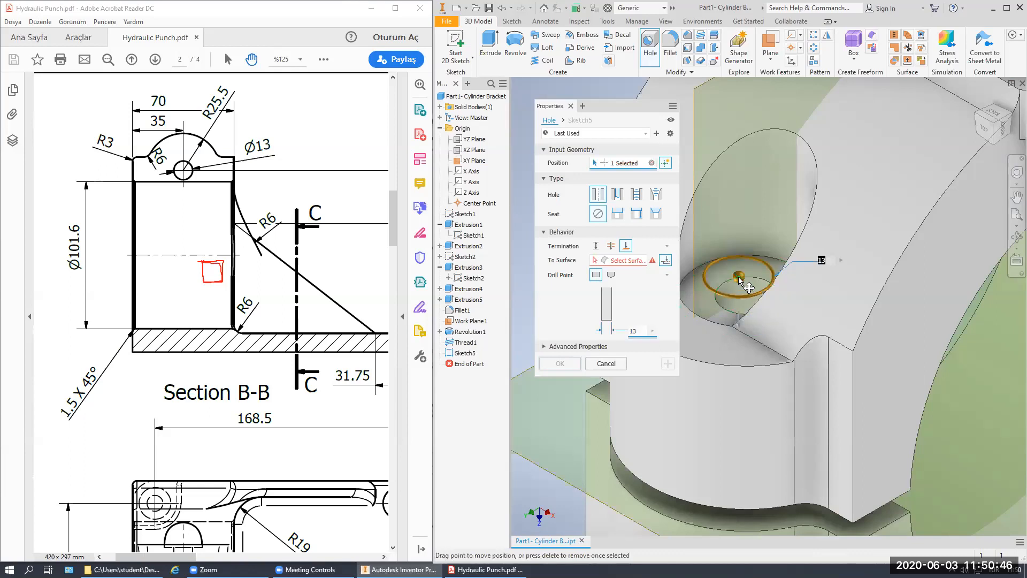
{"action": "left_click", "coordinate": [977, 119]}
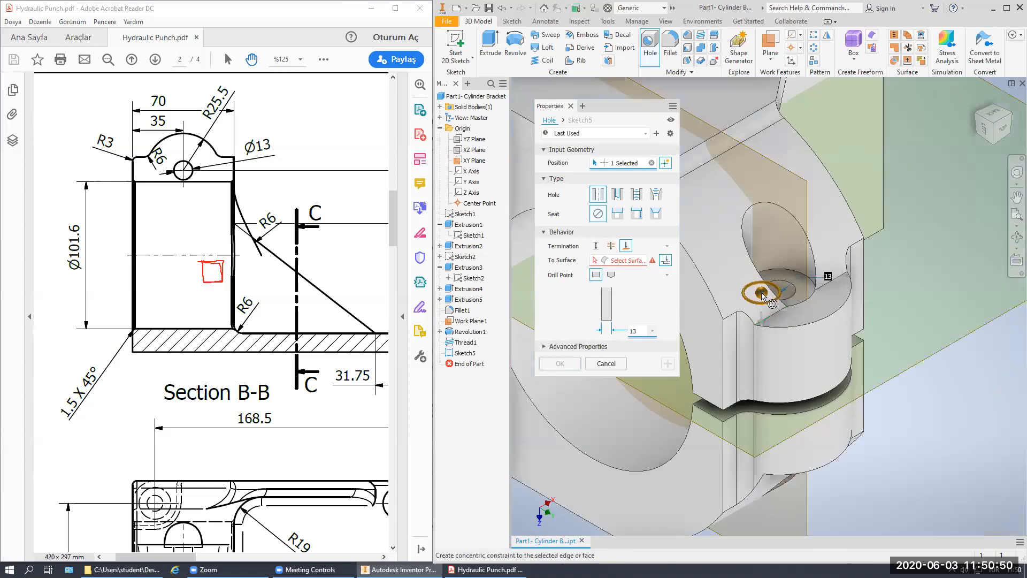
{"action": "scroll", "coordinate": [762, 296], "scroll_direction": "up", "scroll_amount": 5}
{"action": "left_click", "coordinate": [803, 272]}
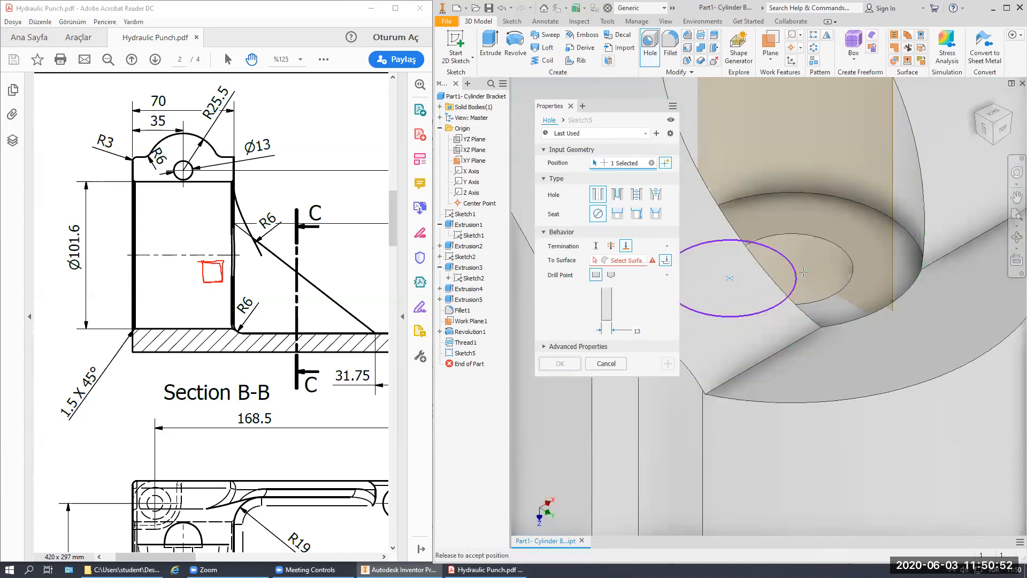
{"action": "mouse_move", "coordinate": [801, 262]}
{"action": "left_mouse_down"}
{"action": "mouse_move", "coordinate": [793, 271]}
{"action": "mouse_move", "coordinate": [822, 291]}
{"action": "left_mouse_up"}
{"action": "left_click_drag", "start_coordinate": [754, 309], "coordinate": [755, 309]}
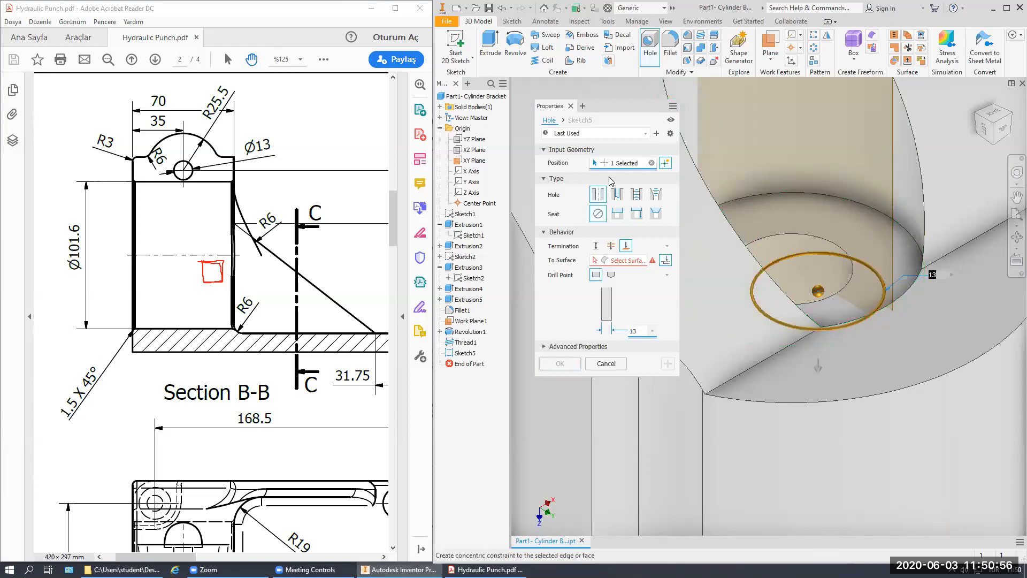
{"action": "left_click", "coordinate": [652, 163]}
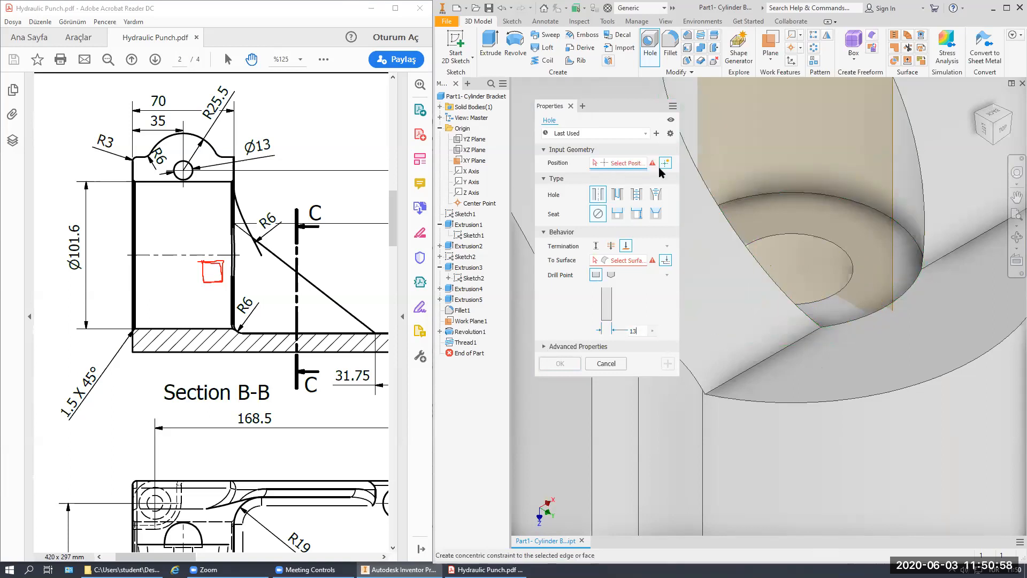
Step: Try locating the 13 mm hole from the screw hole's circular edge, and cancel the Hole command
{"action": "left_click", "coordinate": [654, 135]}
{"action": "key", "text": "Escape"}
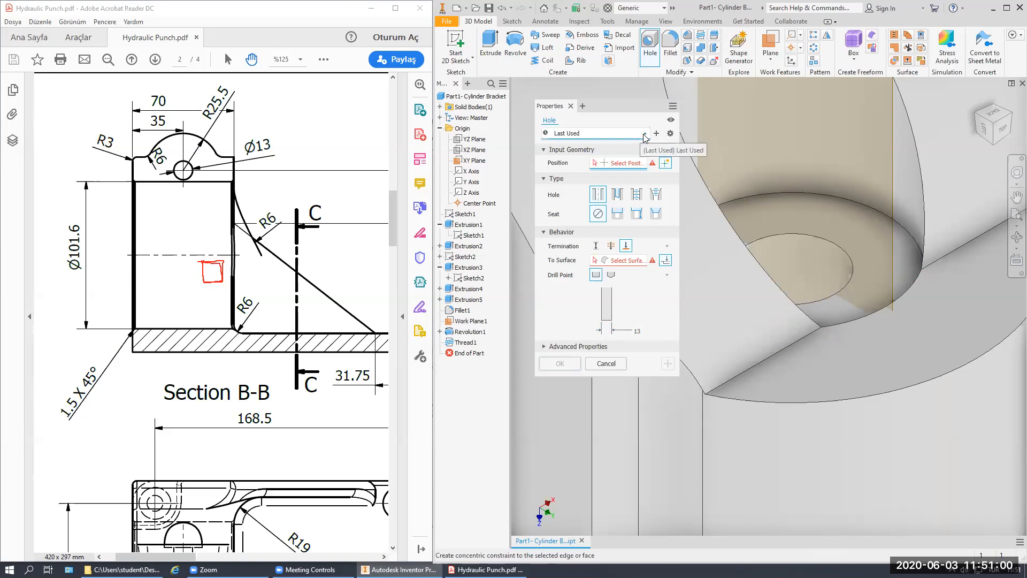
{"action": "left_click", "coordinate": [644, 133]}
{"action": "left_click", "coordinate": [644, 135]}
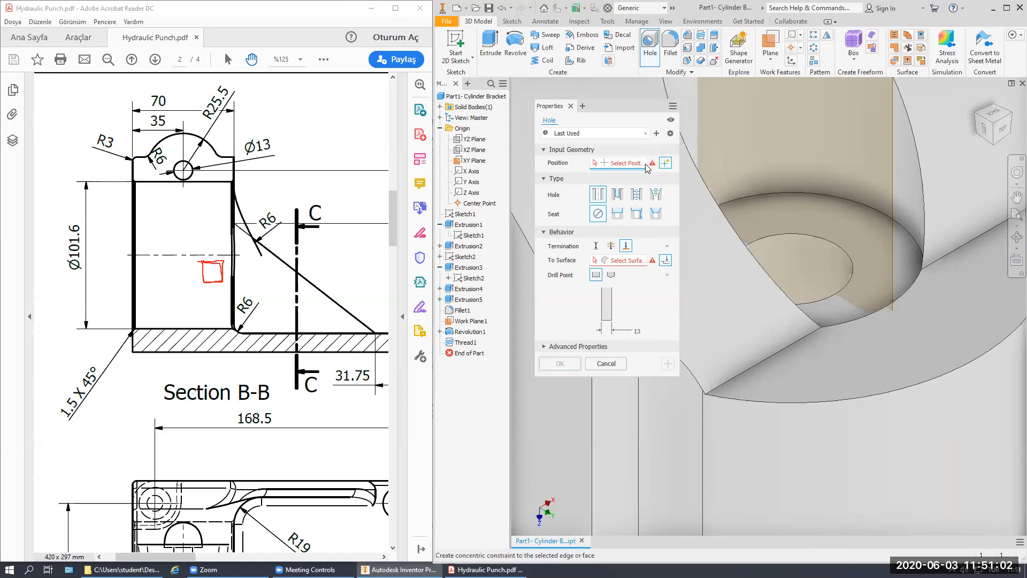
{"action": "left_click", "coordinate": [810, 234]}
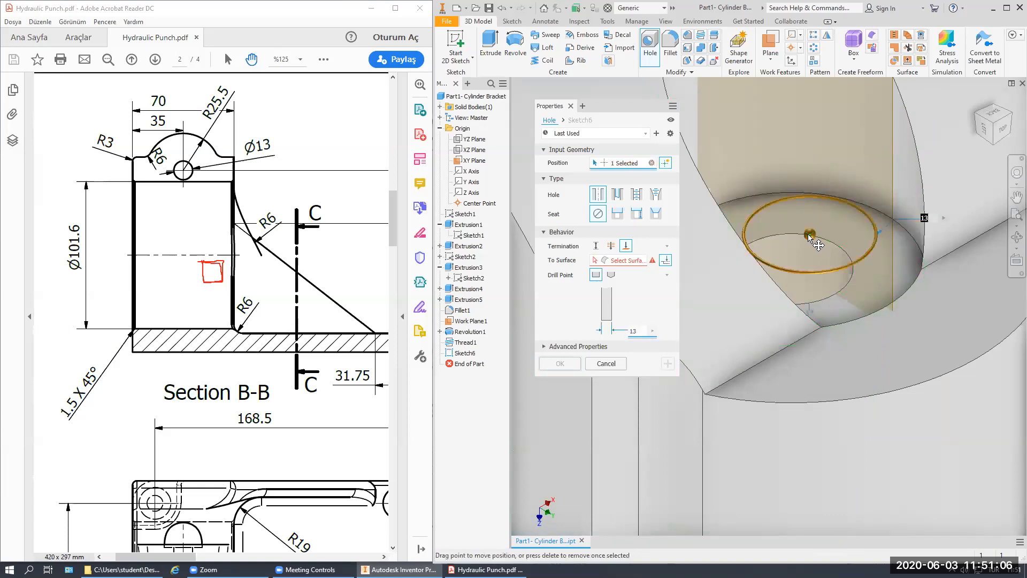
{"action": "left_click", "coordinate": [811, 277]}
{"action": "key", "text": "Escape"}
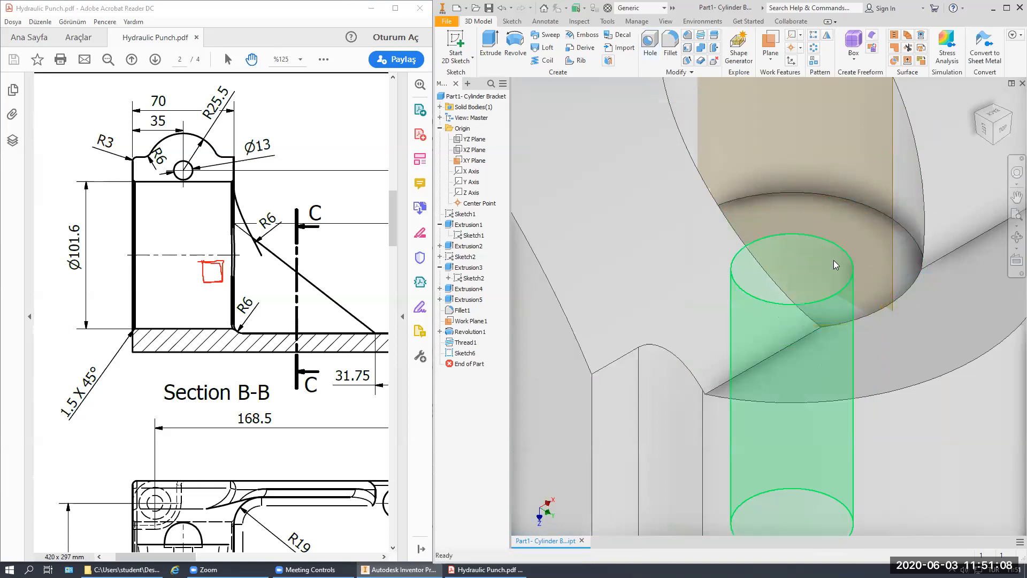
Step: Create a sketch on the counterbore floor containing the screw hole's circular edge, and finish it
{"action": "scroll", "coordinate": [833, 260], "scroll_direction": "up", "scroll_amount": 5}
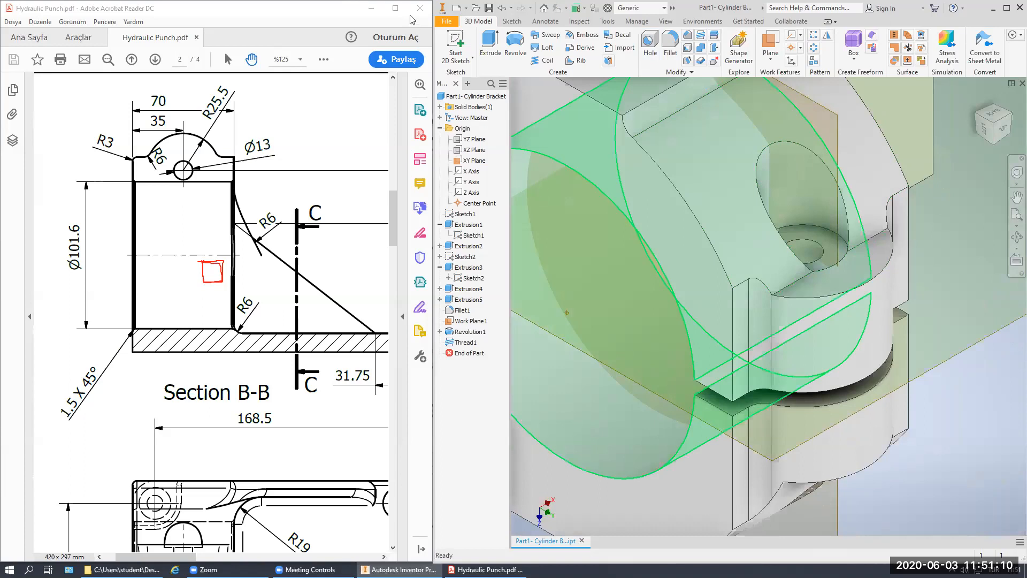
{"action": "left_click", "coordinate": [457, 45]}
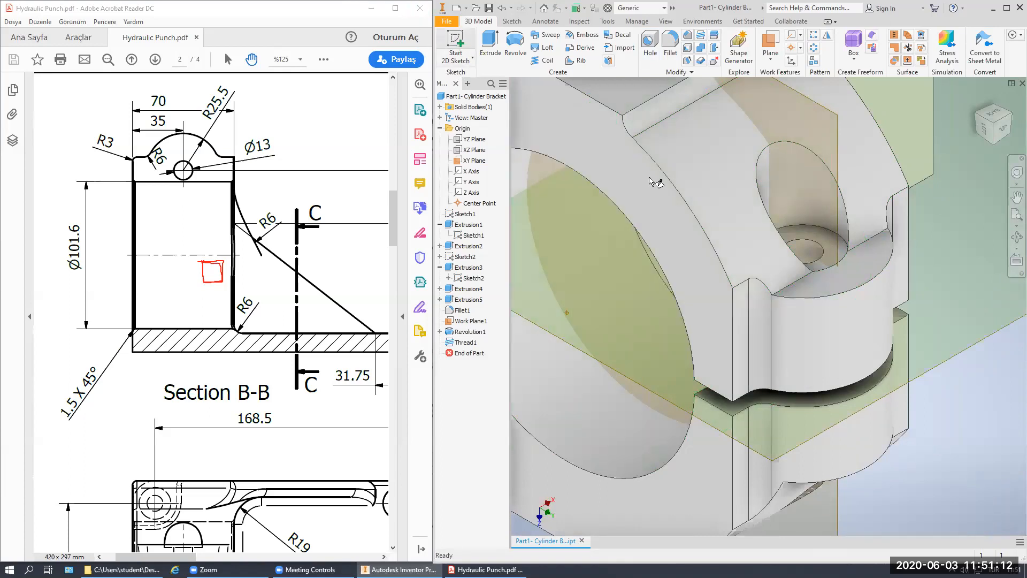
{"action": "left_click", "coordinate": [792, 249]}
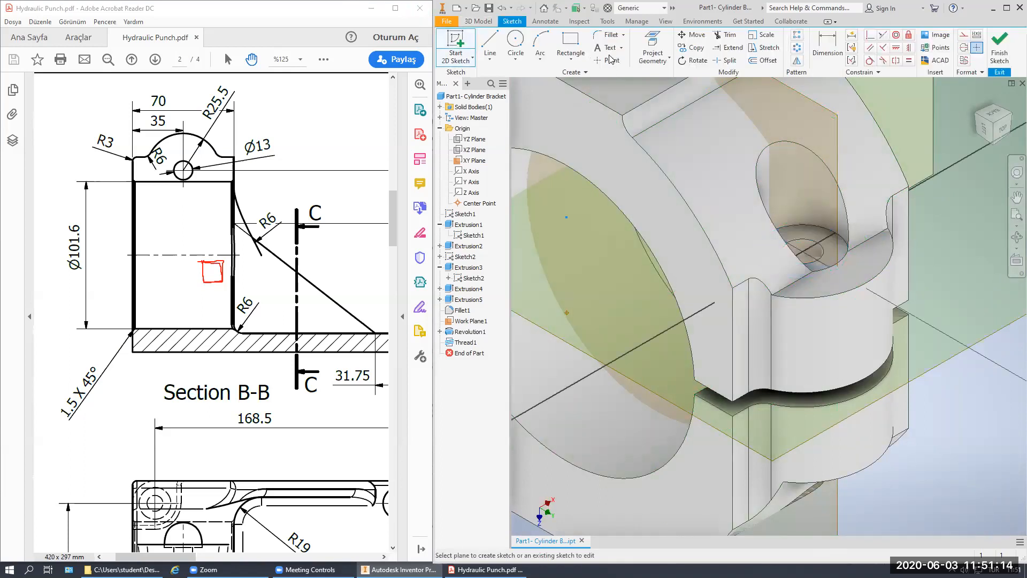
{"action": "key", "text": "p"}
{"action": "left_click", "coordinate": [963, 165]}
{"action": "left_click", "coordinate": [999, 46]}
Step: Set up a simple flat-bottomed 13 mm hole at the sketched circle's center and try ending it at the clamp slot's face
{"action": "left_click", "coordinate": [649, 37]}
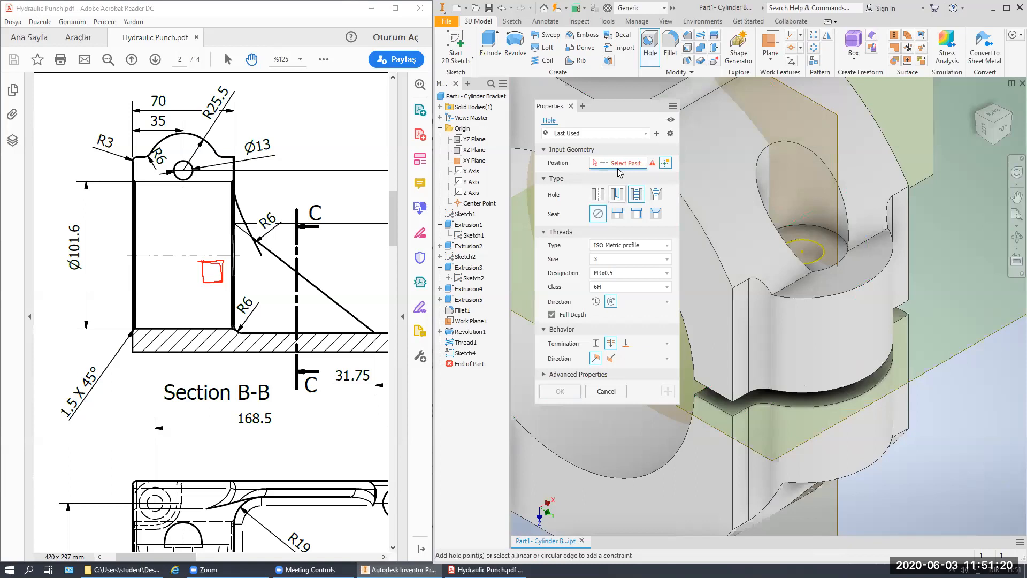
{"action": "left_click", "coordinate": [788, 264]}
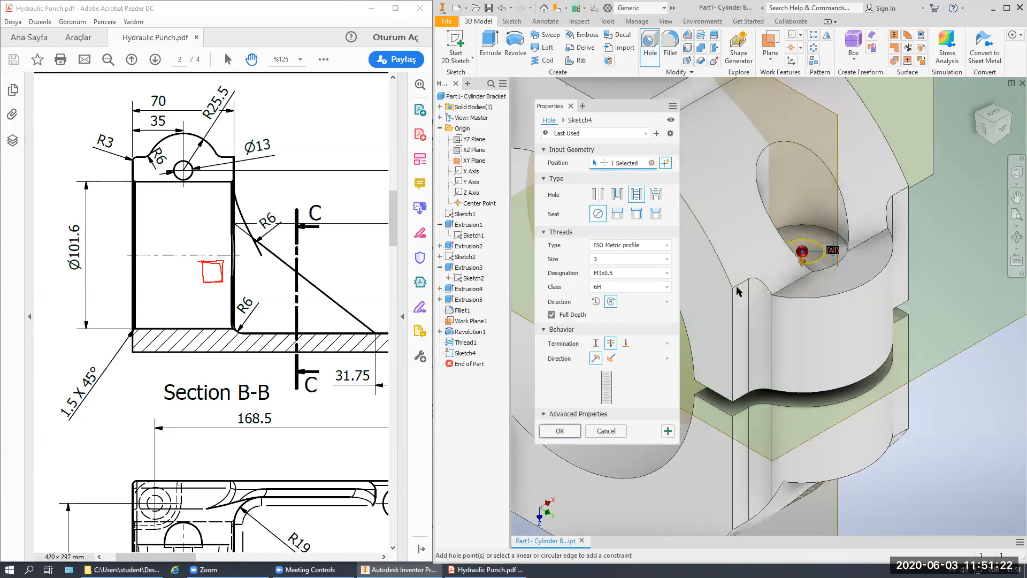
{"action": "left_click", "coordinate": [596, 199]}
{"action": "left_click", "coordinate": [625, 246]}
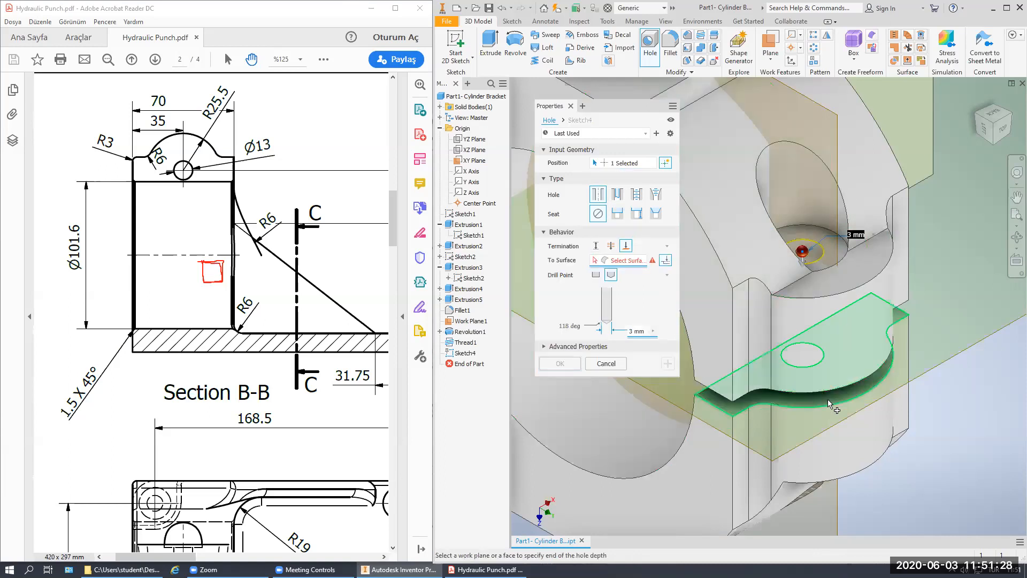
{"action": "left_click", "coordinate": [832, 379]}
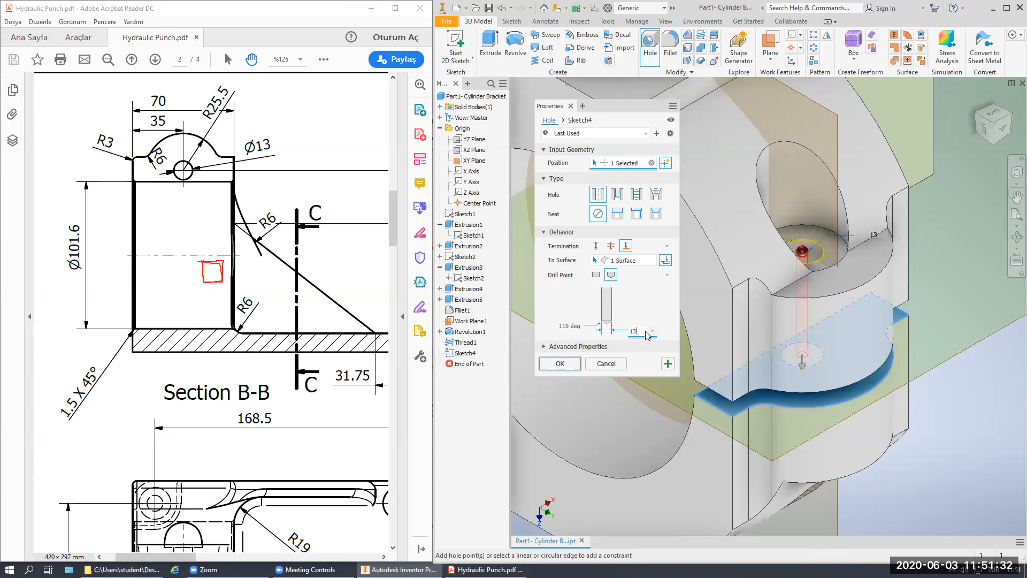
{"action": "left_click", "coordinate": [595, 275]}
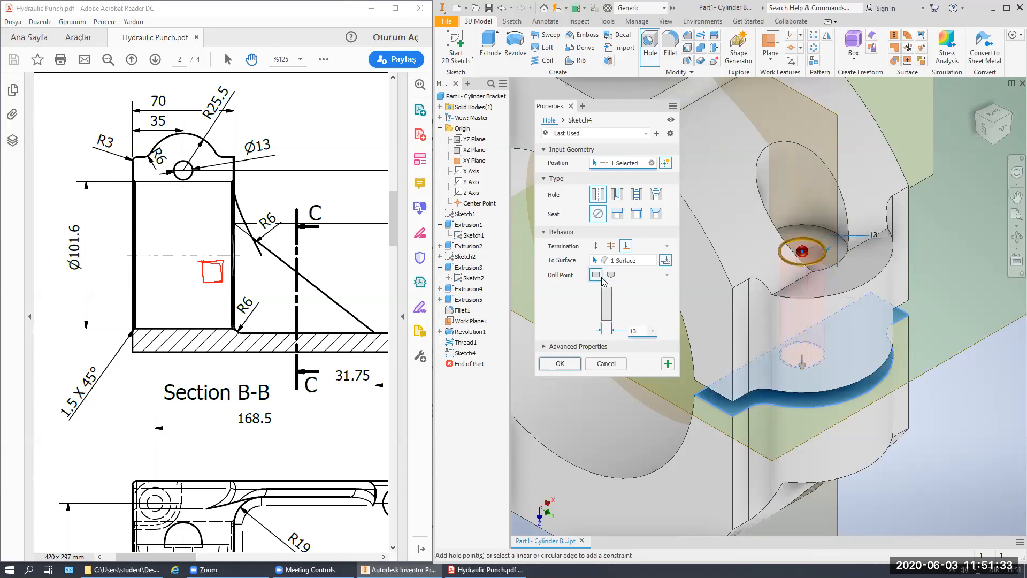
{"action": "left_click", "coordinate": [565, 363]}
{"action": "left_click", "coordinate": [675, 266]}
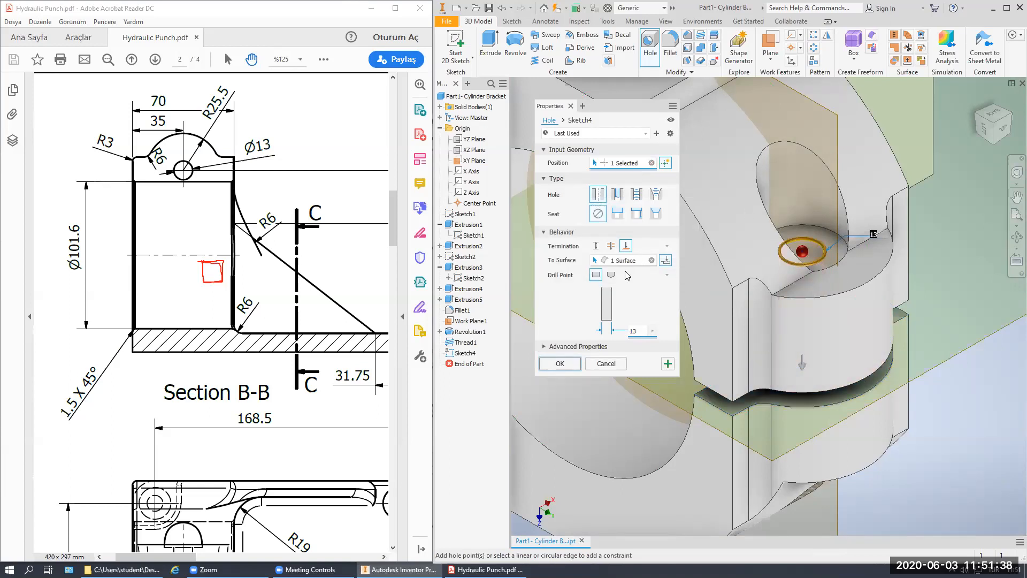
{"action": "left_click", "coordinate": [666, 263]}
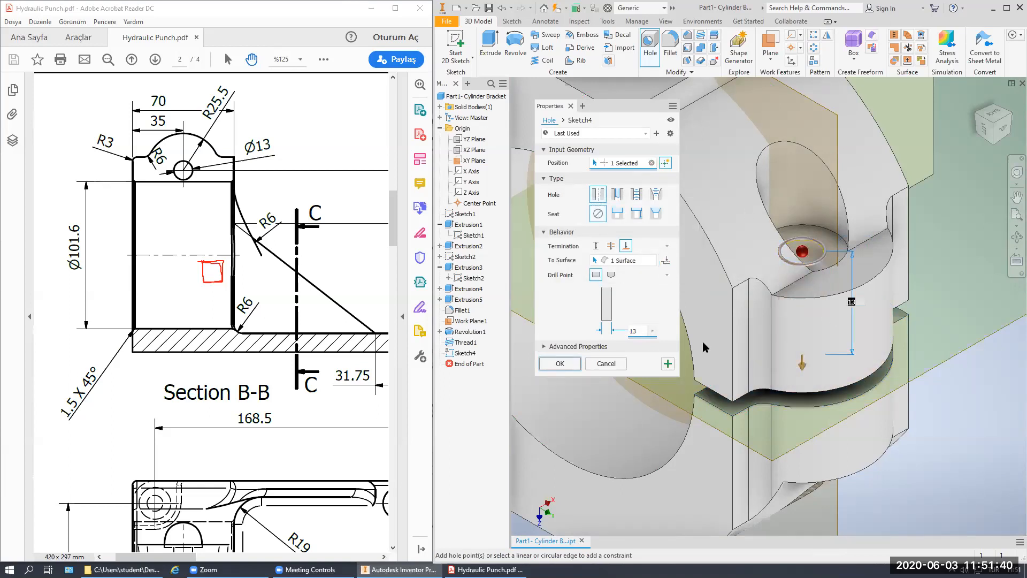
Step: Change the hole's termination to a 33 mm distance and create it
{"action": "left_click", "coordinate": [595, 246]}
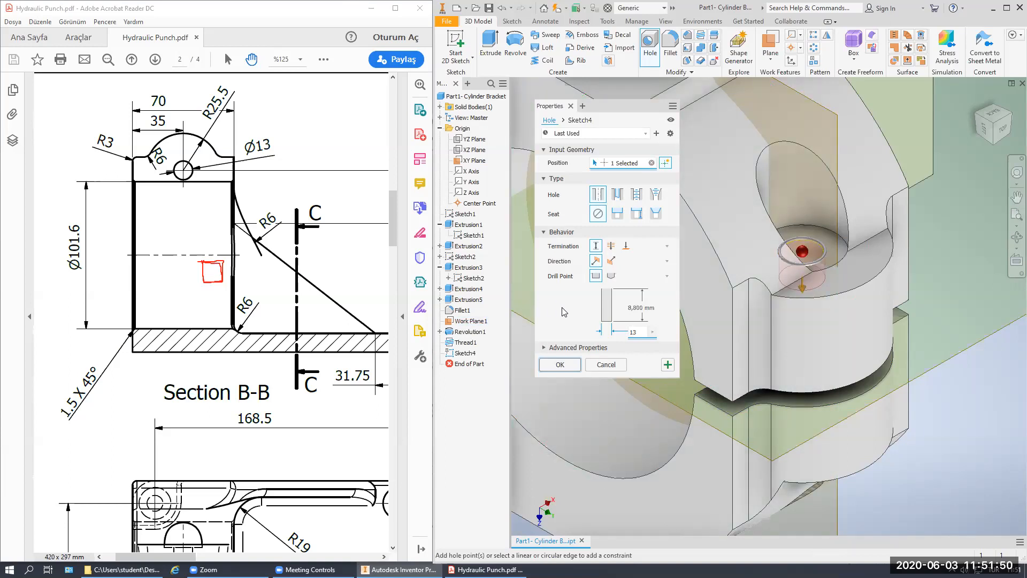
{"action": "type", "text": "33"}
{"action": "left_click", "coordinate": [639, 313]}
{"action": "key", "text": "BackSpace"}
{"action": "key", "text": "BackSpace"}
{"action": "key", "text": "BackSpace"}
{"action": "type", "text": "33"}
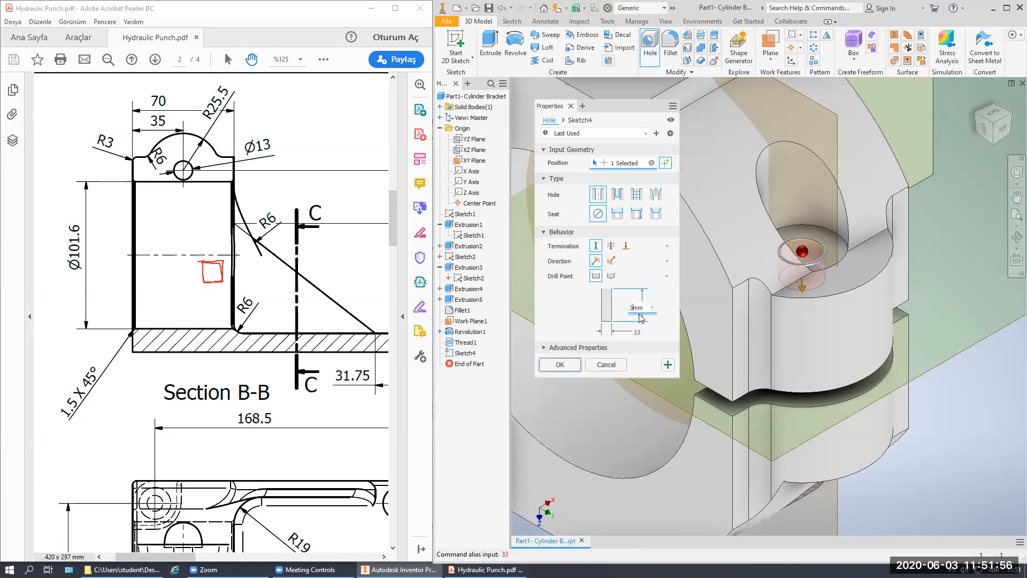
{"action": "left_click", "coordinate": [560, 365]}
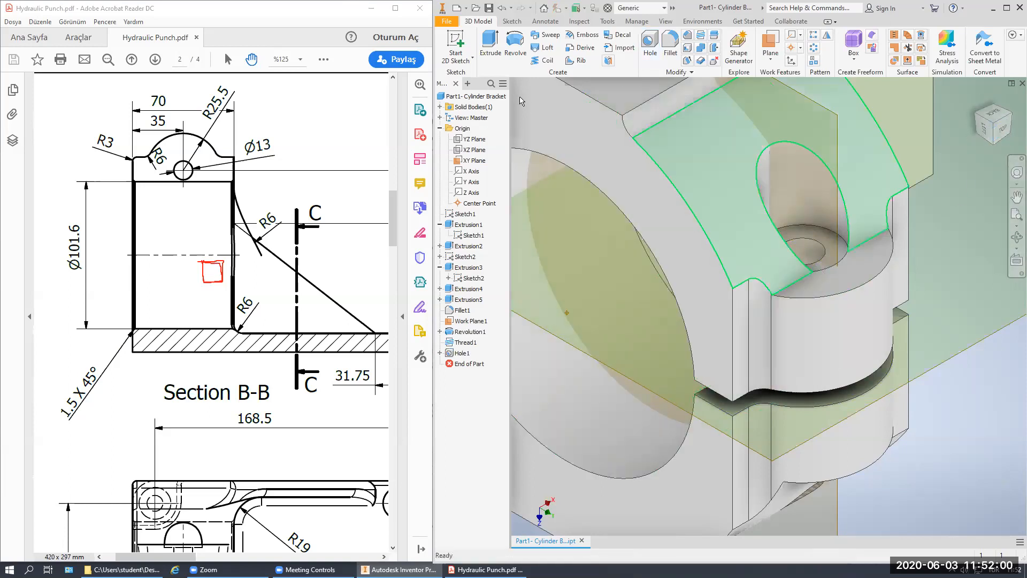
Step: Measure the diameter of the new hole in the clamp's upper half
{"action": "left_click", "coordinate": [608, 23]}
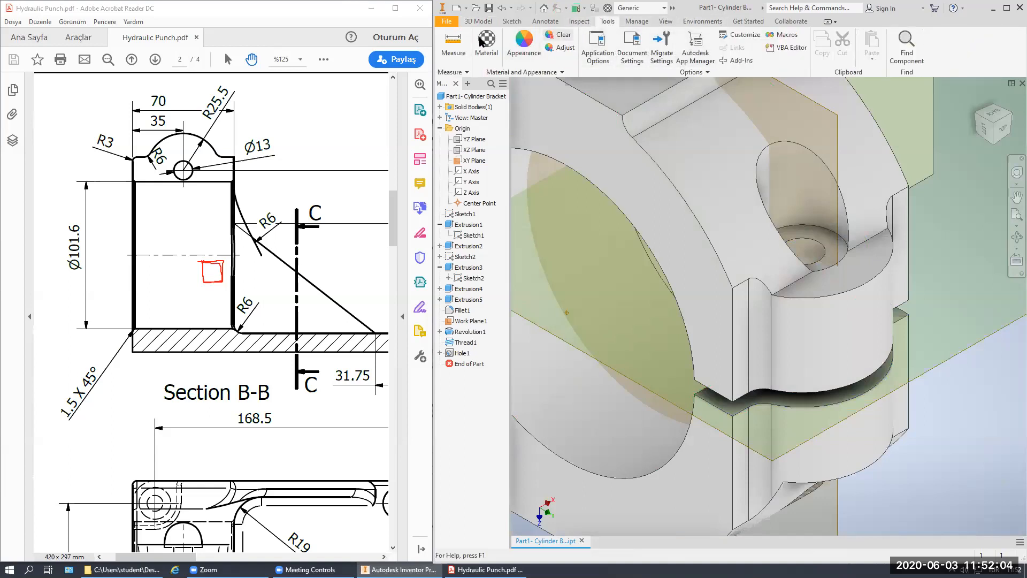
{"action": "left_click", "coordinate": [807, 246]}
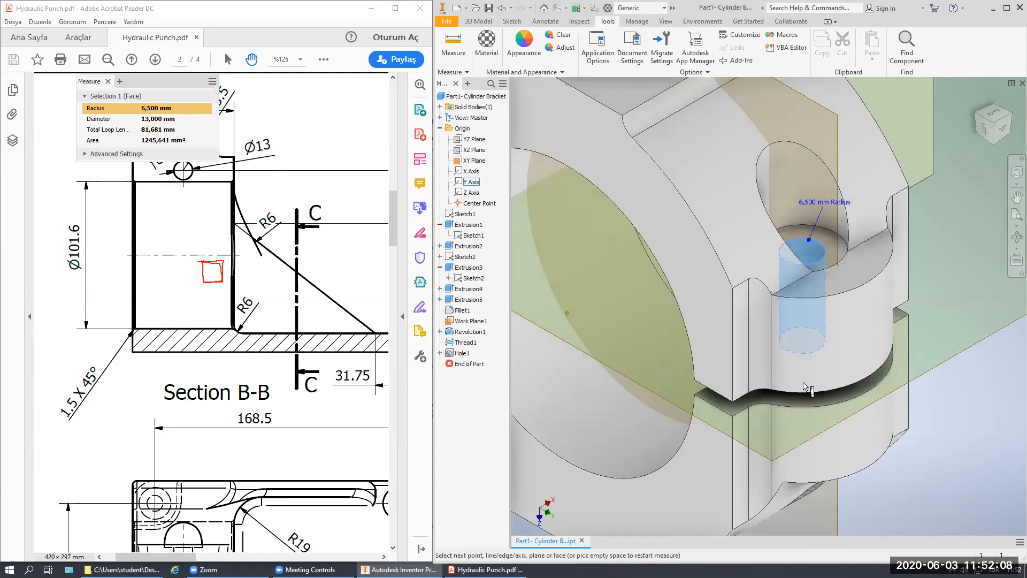
{"action": "key", "text": "Escape"}
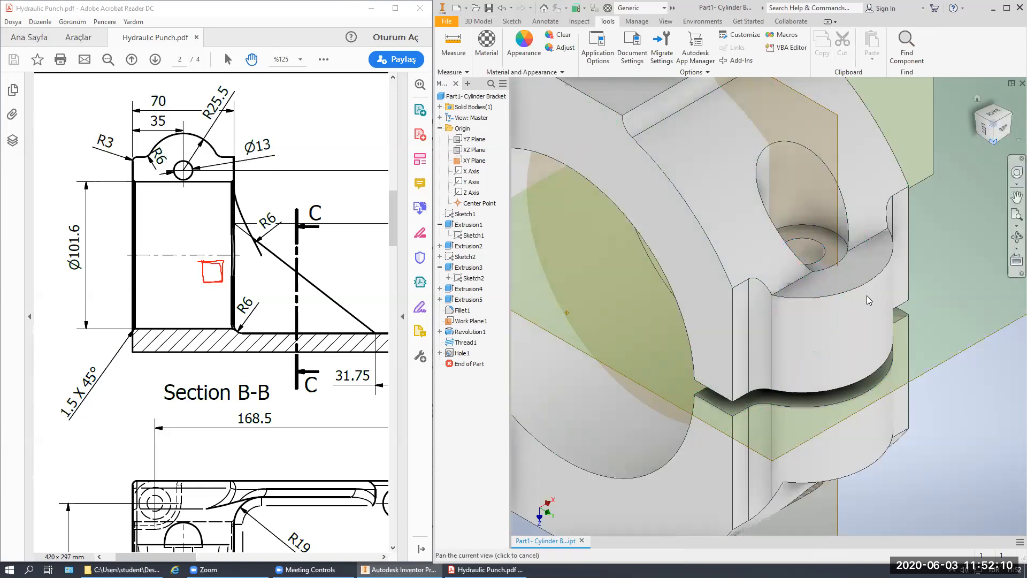
Step: Measure the diameter of the threaded hole in the clamp's lower half
{"action": "key", "text": "F6"}
{"action": "left_click", "coordinate": [455, 44]}
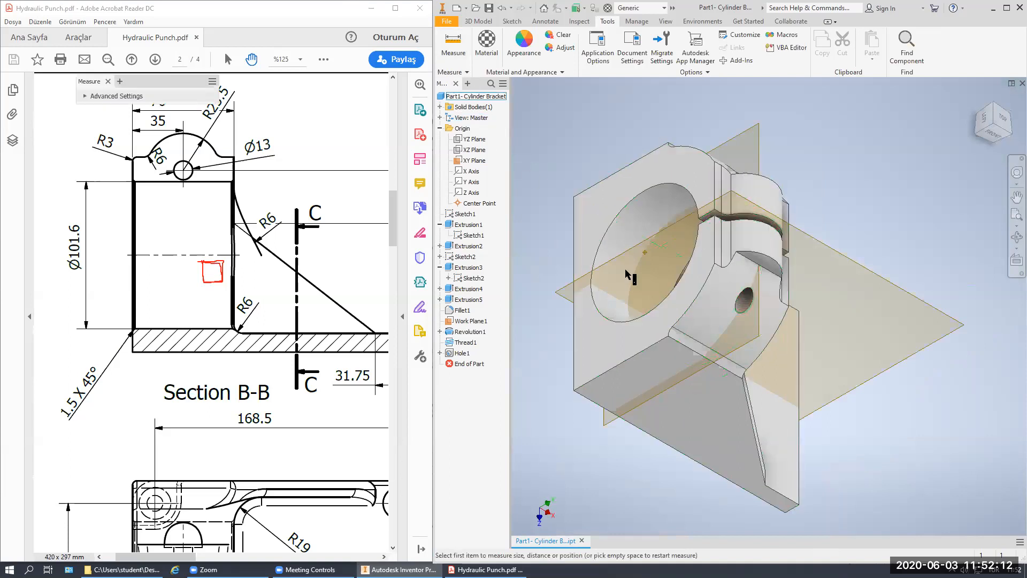
{"action": "scroll", "coordinate": [760, 300], "scroll_direction": "down", "scroll_amount": 3}
{"action": "left_click", "coordinate": [765, 305]}
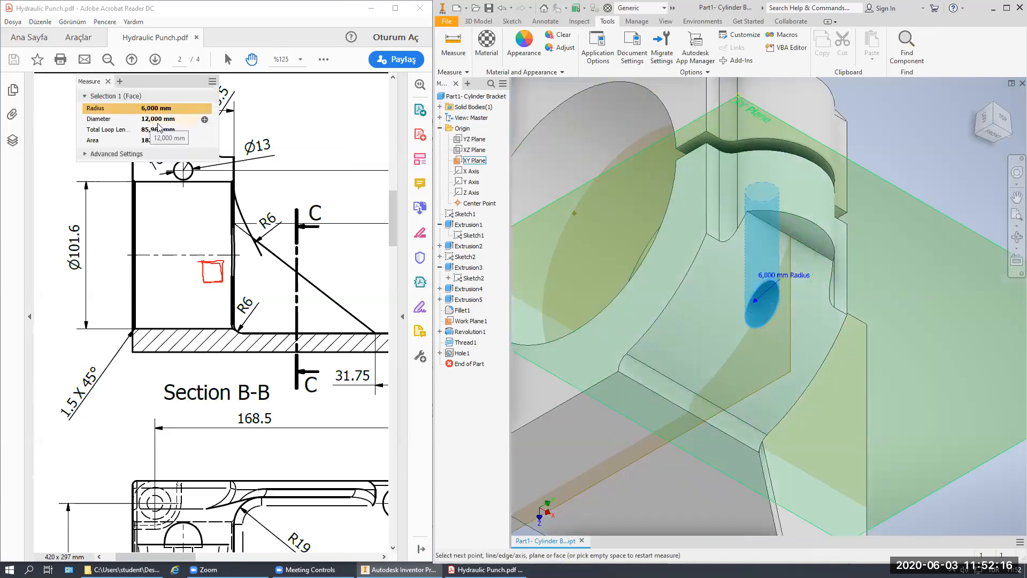
{"action": "key", "text": "Escape"}
Step: Compare the bracket's top view with the PDF's plan view, Section C-C and Section B-B to find the base plate dimensions
{"action": "scroll", "coordinate": [617, 195], "scroll_direction": "up", "scroll_amount": 4}
{"action": "middle_click_drag", "start_coordinate": [671, 224], "coordinate": [675, 235]}
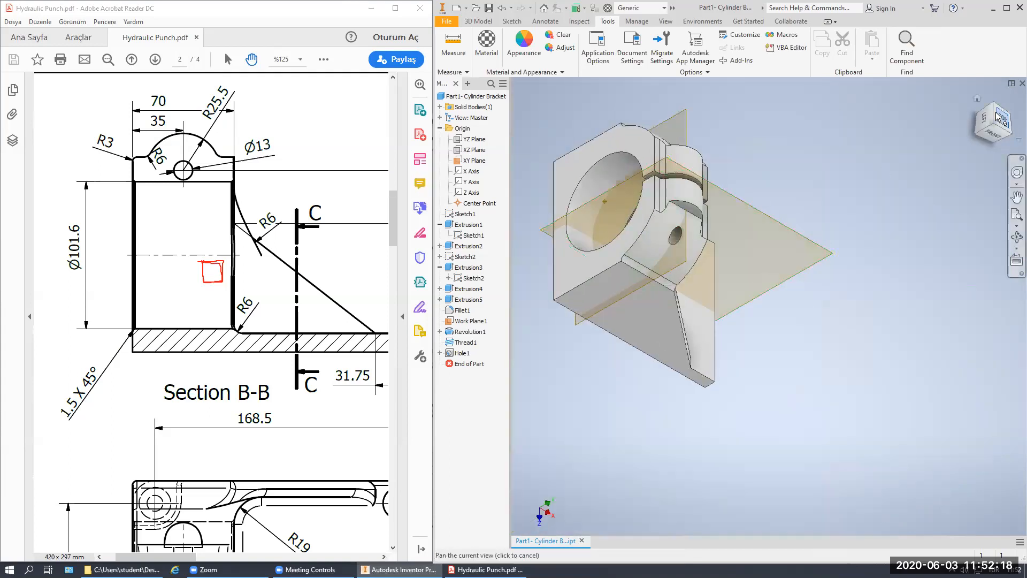
{"action": "left_click", "coordinate": [999, 122]}
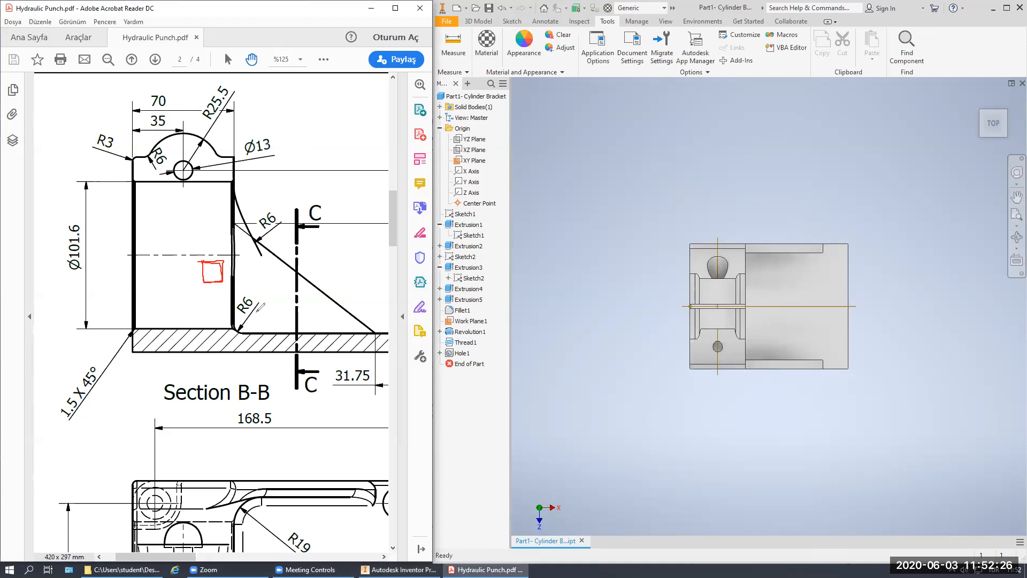
{"action": "left_click", "coordinate": [671, 77]}
{"action": "scroll", "coordinate": [225, 393], "scroll_direction": "down", "scroll_amount": 2, "text": "ctrl"}
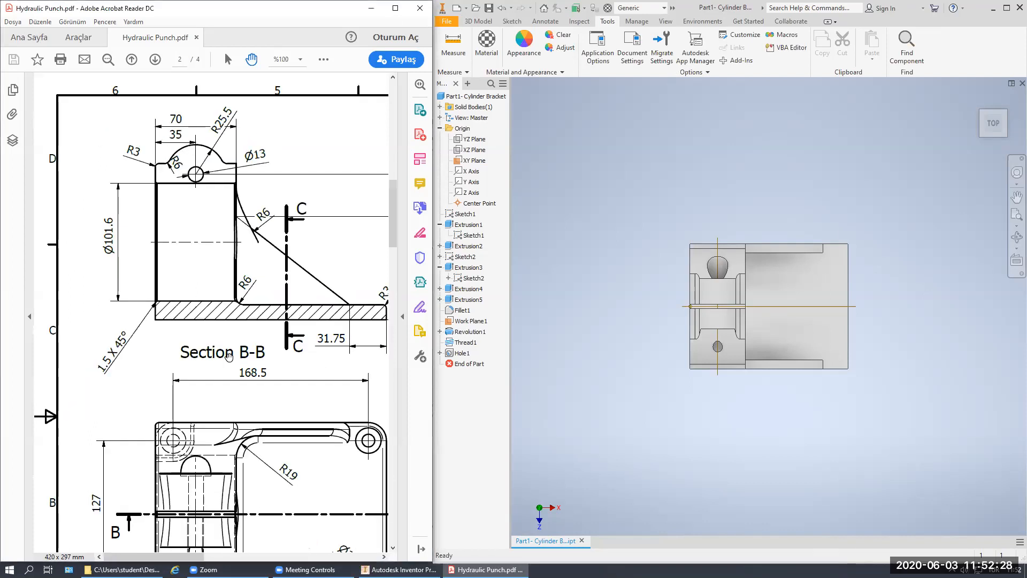
{"action": "scroll", "coordinate": [246, 375], "scroll_direction": "down", "scroll_amount": 1}
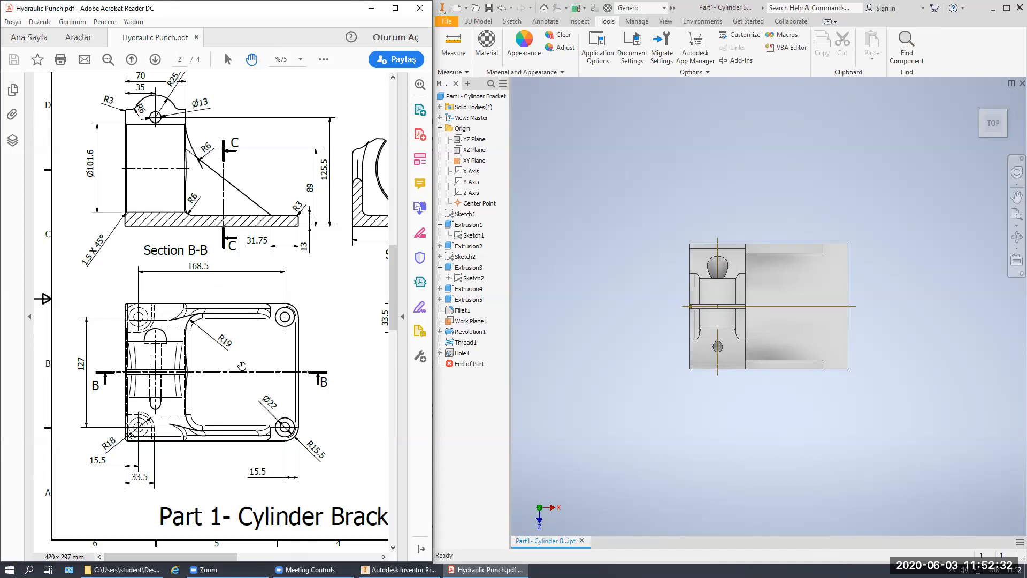
{"action": "scroll", "coordinate": [133, 471], "scroll_direction": "up", "scroll_amount": 2, "text": "ctrl"}
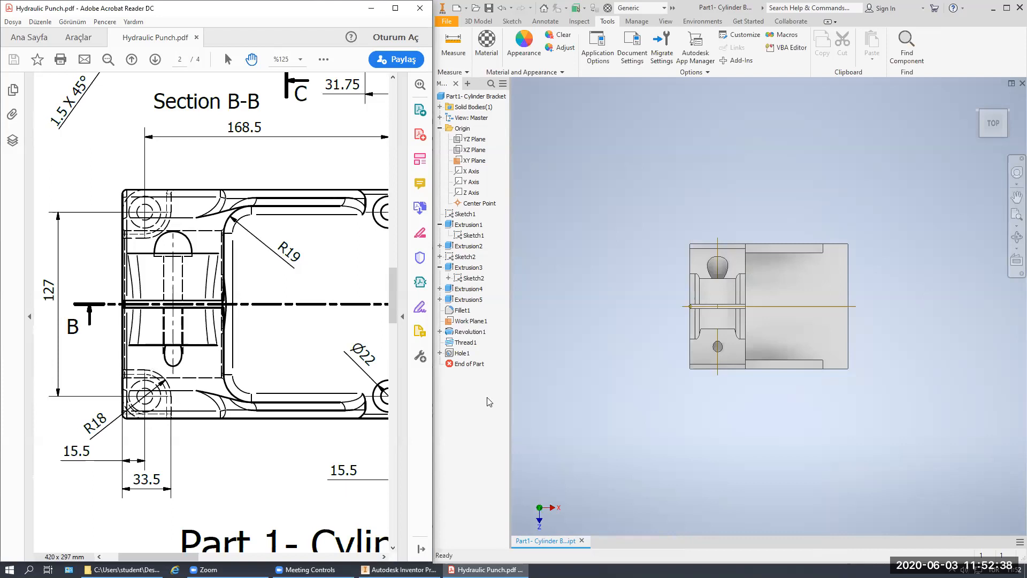
{"action": "left_click_drag", "start_coordinate": [163, 88], "coordinate": [191, 353]}
{"action": "left_click_drag", "start_coordinate": [245, 449], "coordinate": [247, 230]}
{"action": "left_click_drag", "start_coordinate": [359, 172], "coordinate": [29, 305]}
{"action": "left_click_drag", "start_coordinate": [267, 508], "coordinate": [54, 249]}
{"action": "left_click_drag", "start_coordinate": [202, 273], "coordinate": [225, 315]}
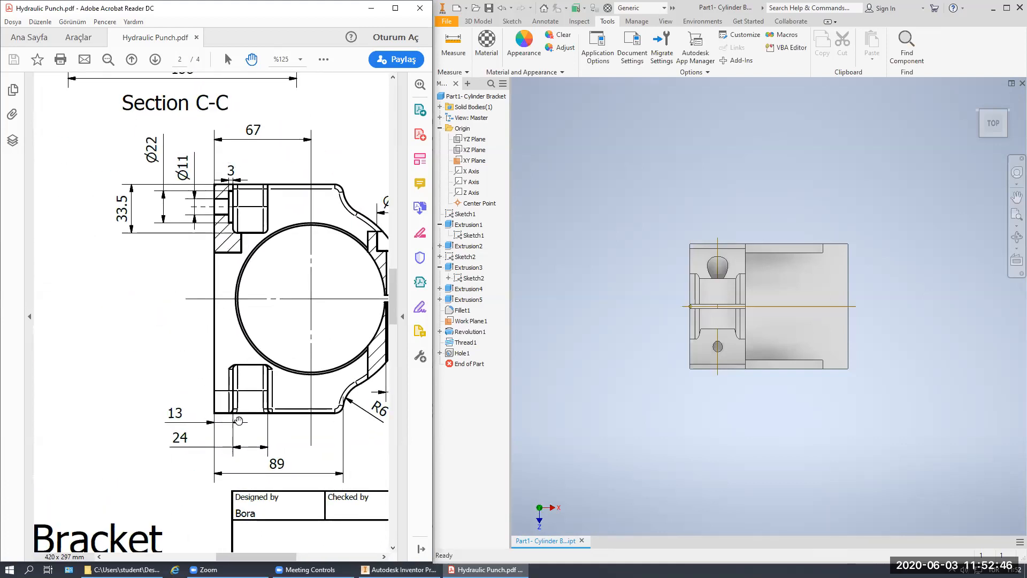
{"action": "left_click", "coordinate": [976, 123]}
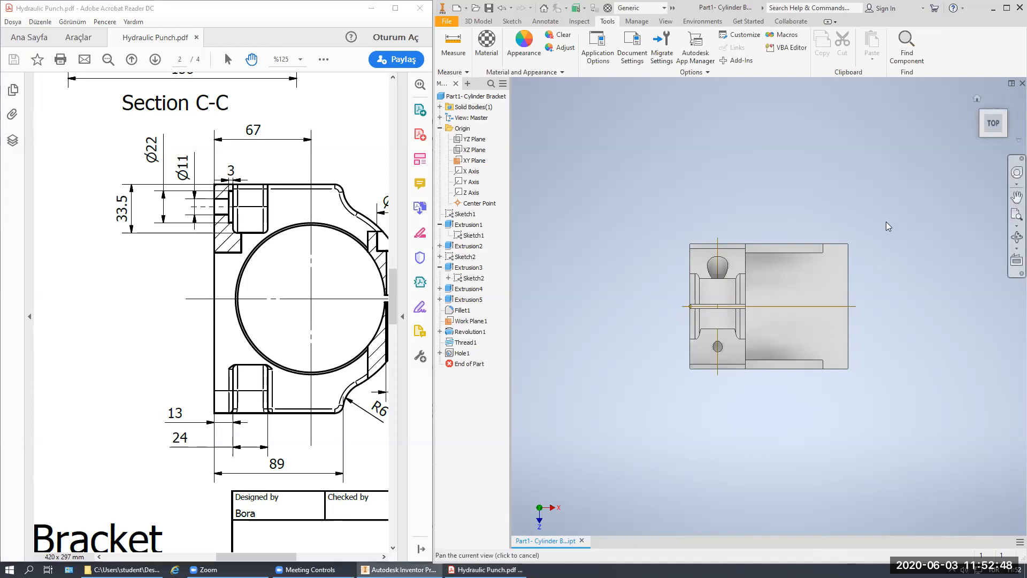
{"action": "left_click", "coordinate": [1004, 114]}
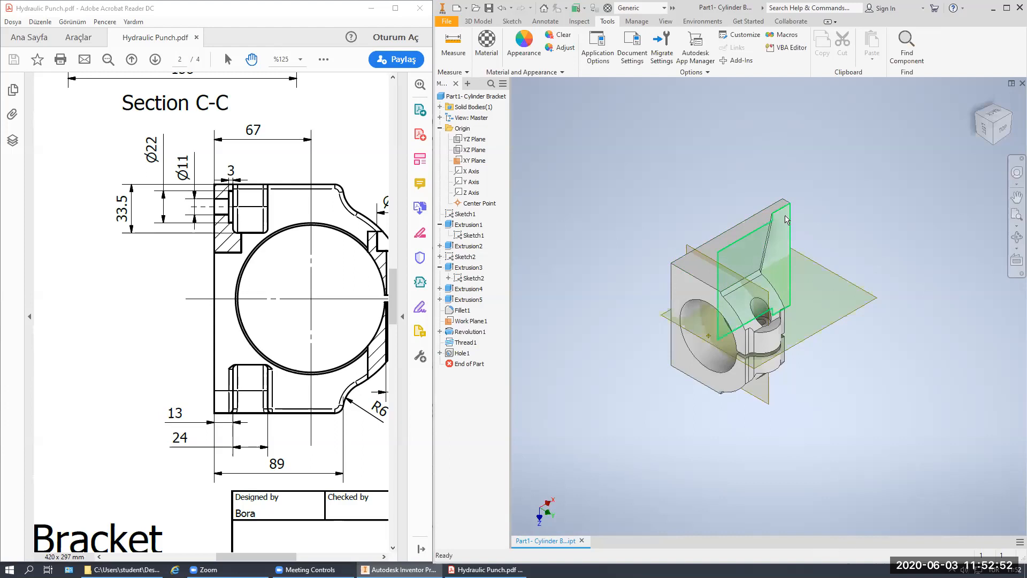
{"action": "mouse_move", "coordinate": [128, 320]}
{"action": "left_mouse_down"}
{"action": "mouse_move", "coordinate": [219, 363]}
{"action": "mouse_move", "coordinate": [338, 442]}
{"action": "mouse_move", "coordinate": [372, 538]}
{"action": "left_mouse_up"}
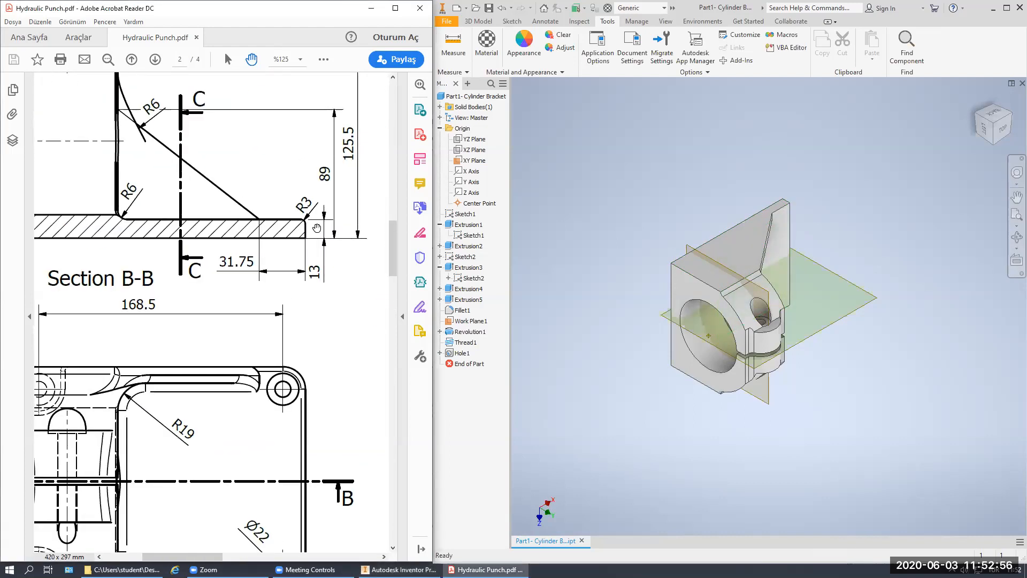
Step: Create a work plane offset -13 mm from the bracket's flat base face, into the body
{"action": "left_click", "coordinate": [607, 159]}
{"action": "left_click", "coordinate": [477, 21]}
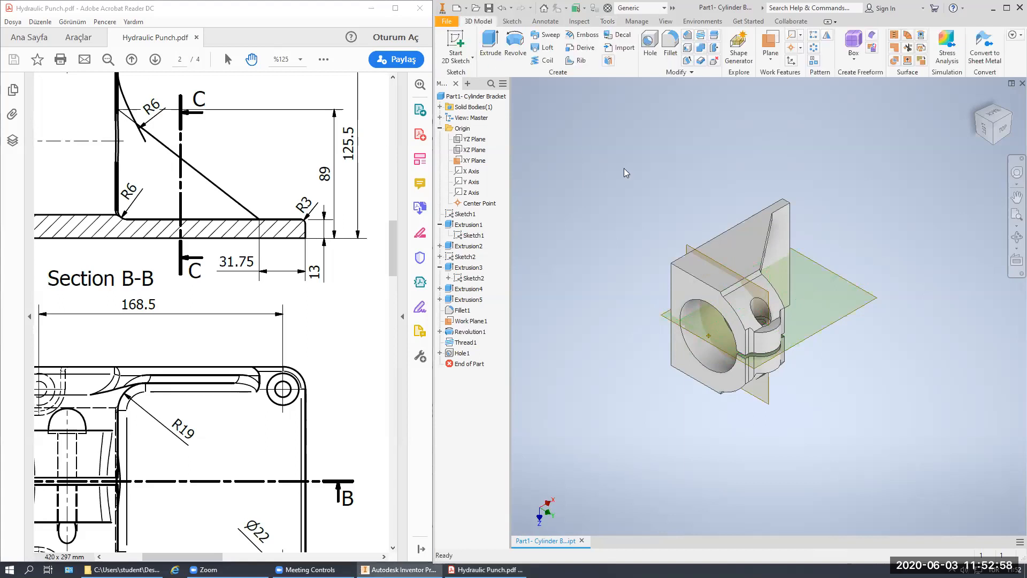
{"action": "left_click", "coordinate": [455, 43]}
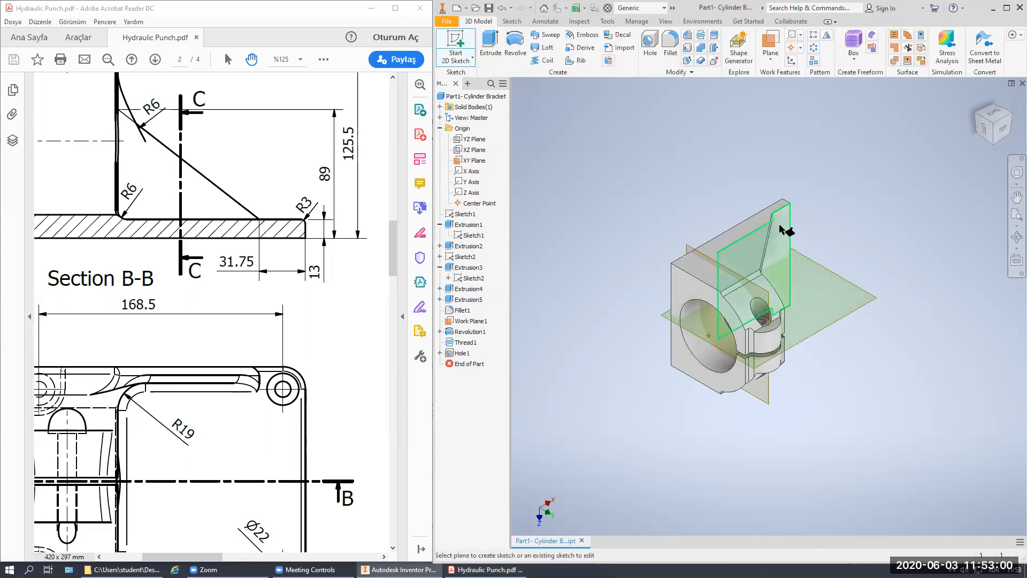
{"action": "left_click", "coordinate": [771, 59]}
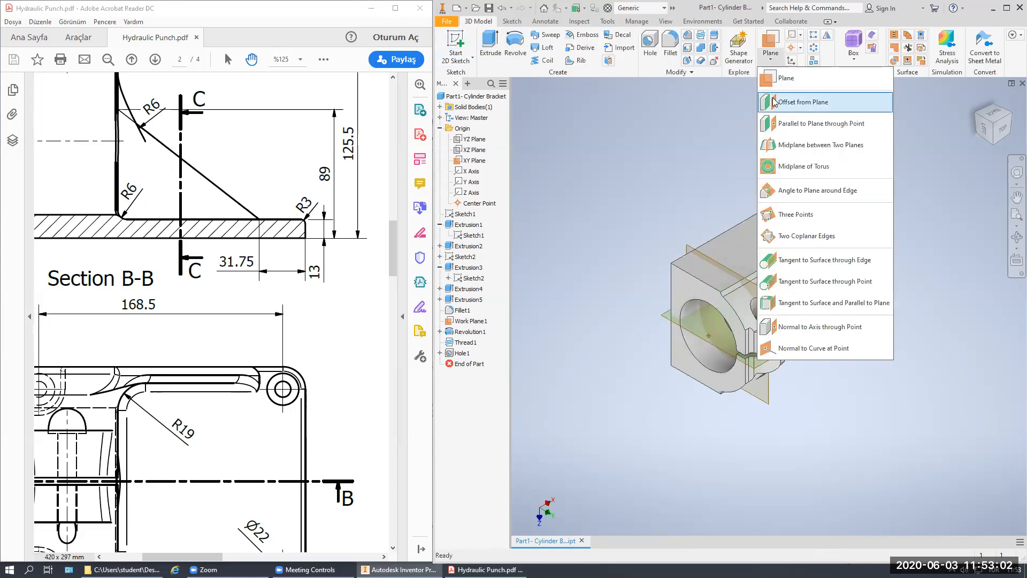
{"action": "left_click", "coordinate": [777, 103]}
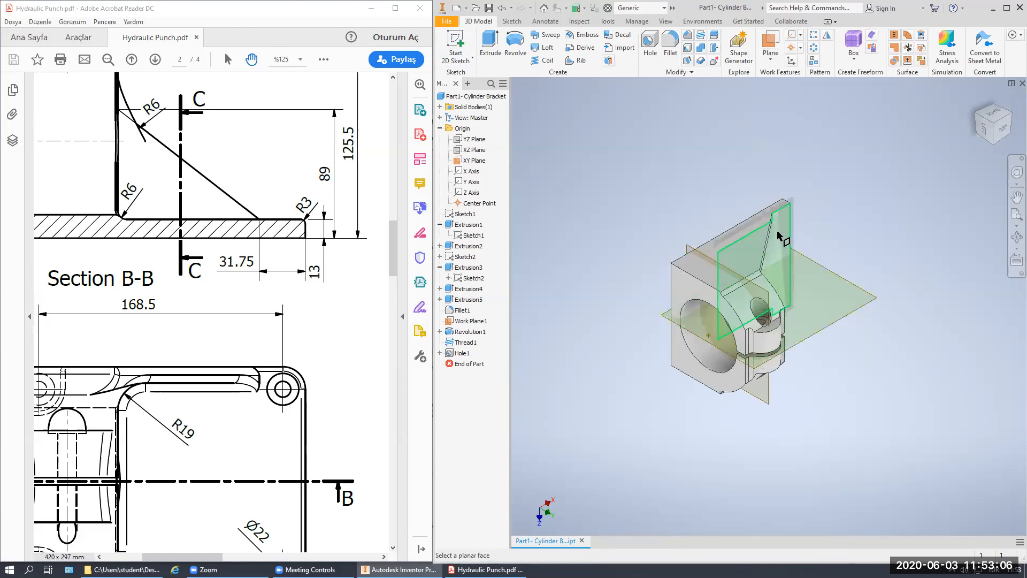
{"action": "scroll", "coordinate": [670, 251], "scroll_direction": "down", "scroll_amount": 5}
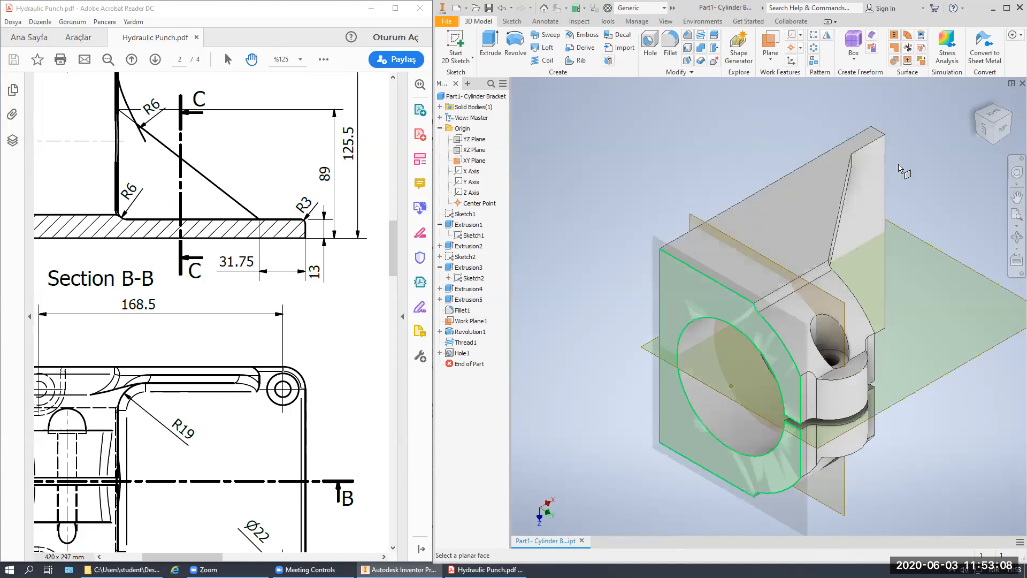
{"action": "left_click", "coordinate": [978, 114]}
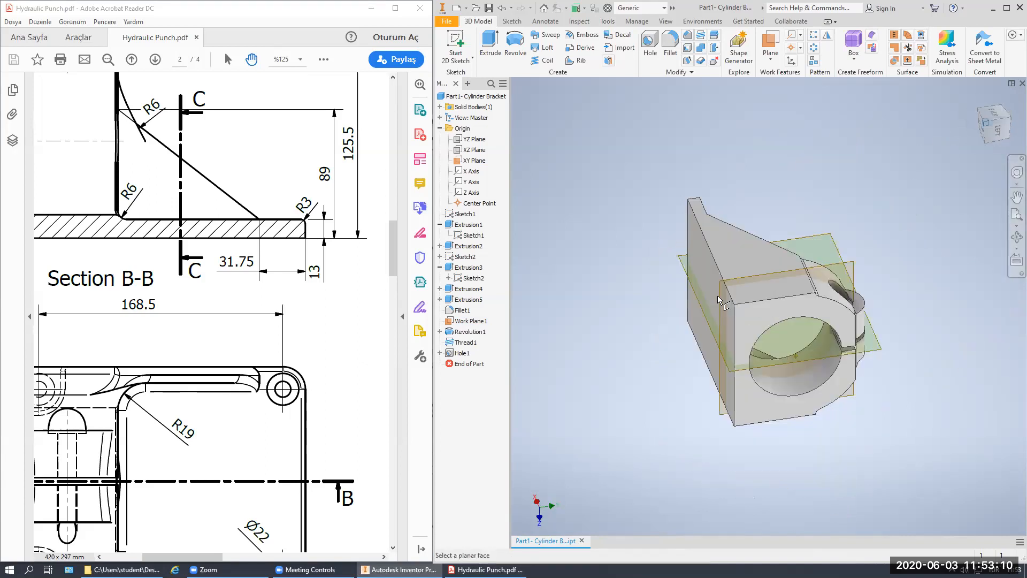
{"action": "left_click", "coordinate": [717, 295]}
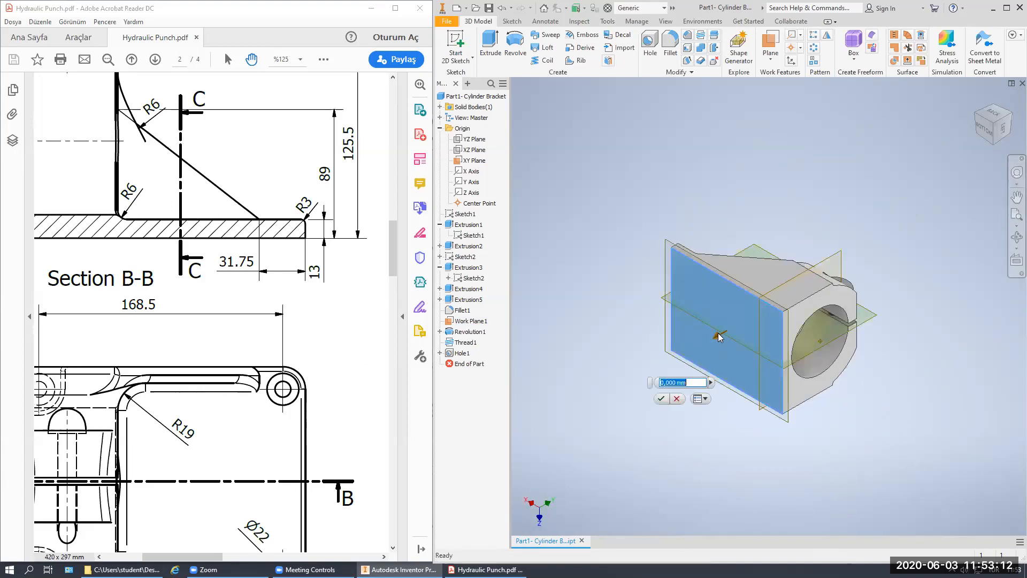
{"action": "left_click_drag", "start_coordinate": [717, 333], "coordinate": [729, 327]}
{"action": "type", "text": "-13"}
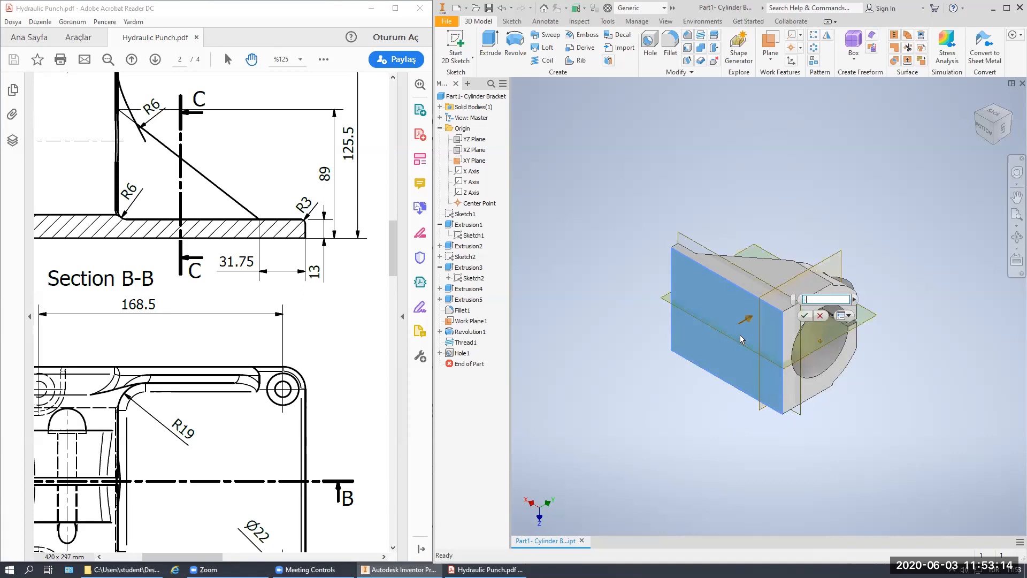
{"action": "key", "text": "Return"}
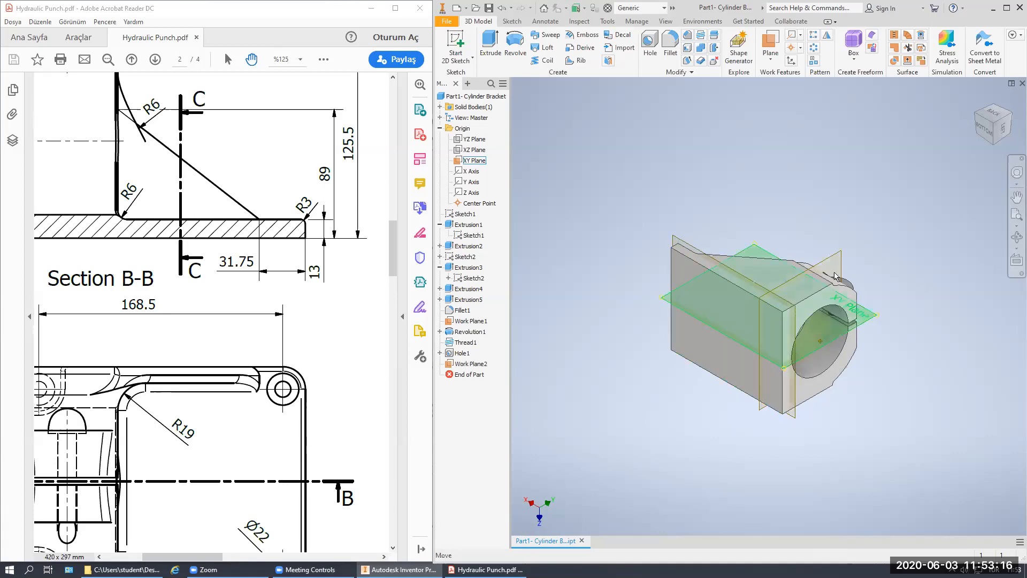
{"action": "left_click", "coordinate": [1008, 120]}
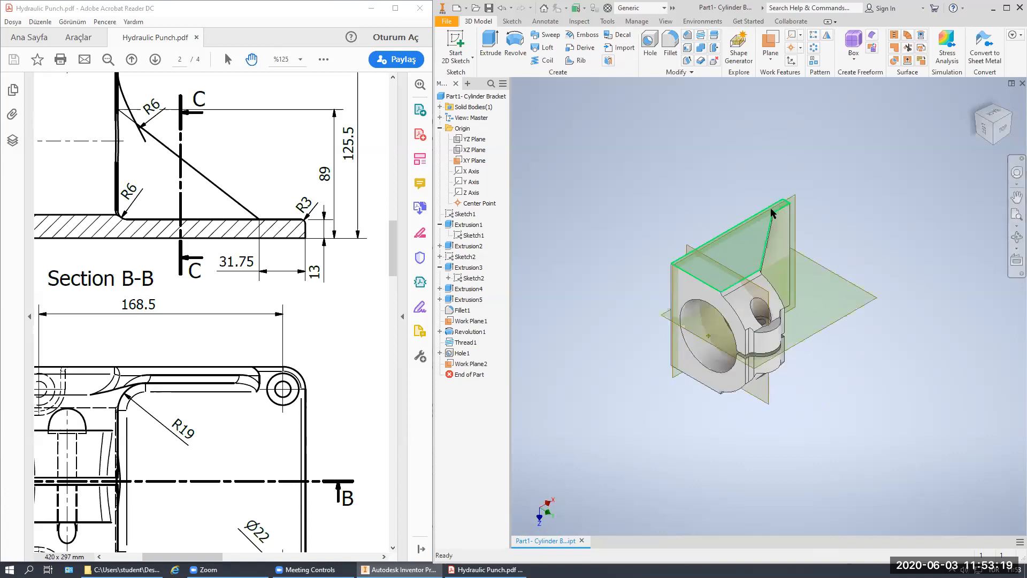
{"action": "left_click", "coordinate": [798, 203]}
{"action": "key", "text": "Escape"}
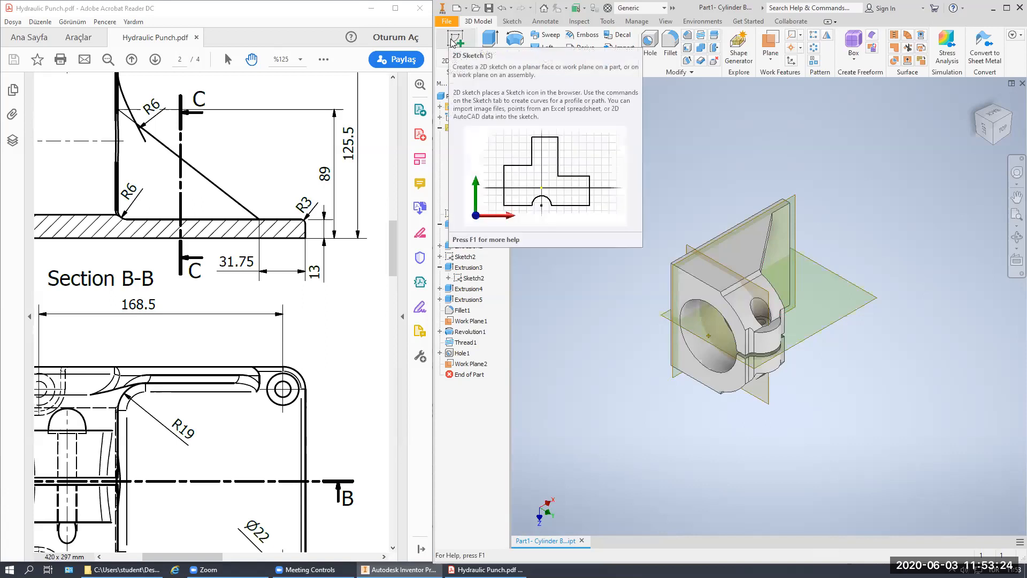
Step: Start a sketch on the new 13 mm offset work plane and slice the part's graphics at the sketch plane
{"action": "left_click", "coordinate": [455, 40]}
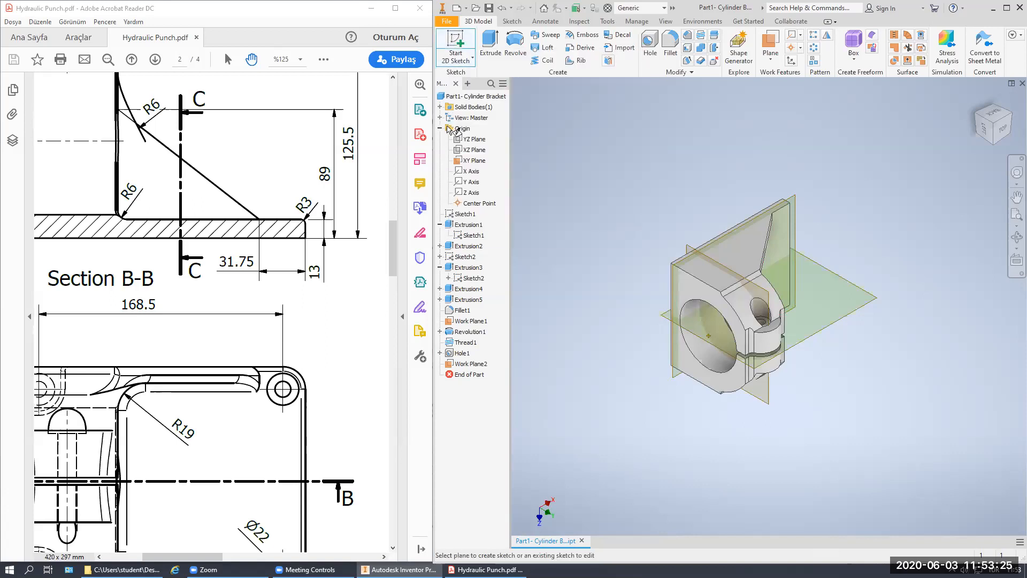
{"action": "left_click", "coordinate": [794, 197]}
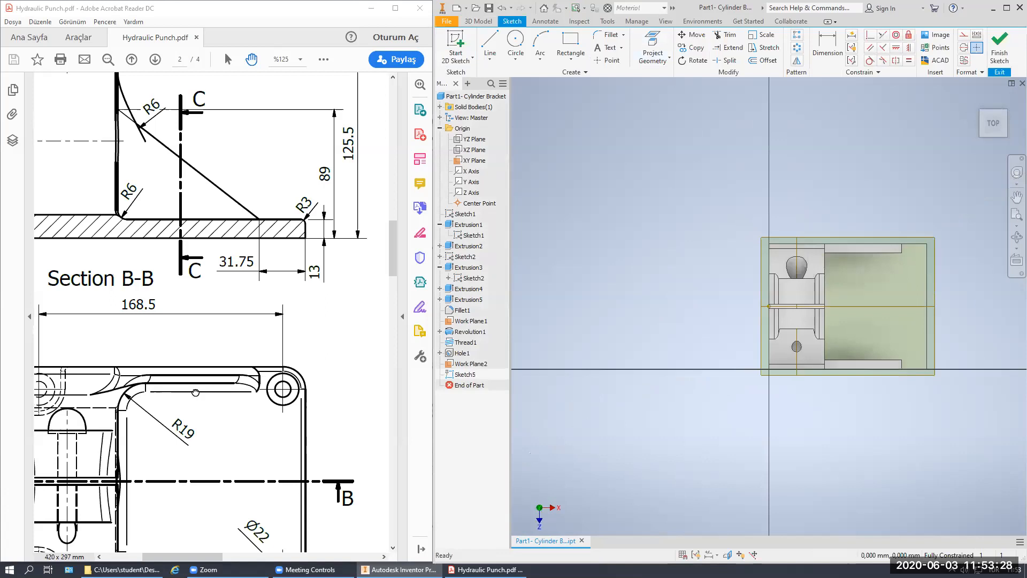
{"action": "scroll", "coordinate": [265, 379], "scroll_direction": "down", "scroll_amount": 5}
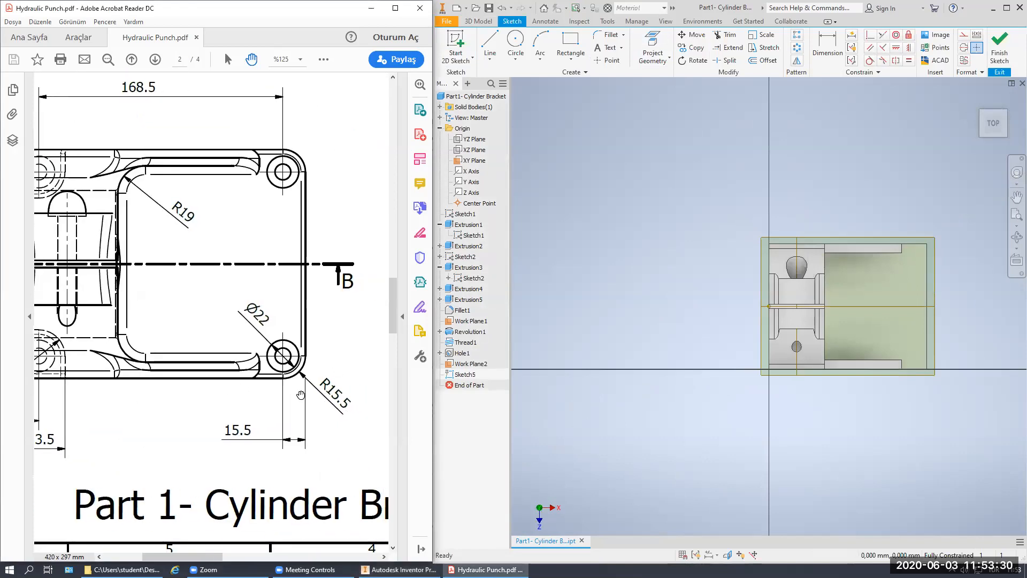
{"action": "mouse_move", "coordinate": [219, 355]}
{"action": "left_mouse_down"}
{"action": "mouse_move", "coordinate": [296, 415]}
{"action": "mouse_move", "coordinate": [266, 404]}
{"action": "left_mouse_up"}
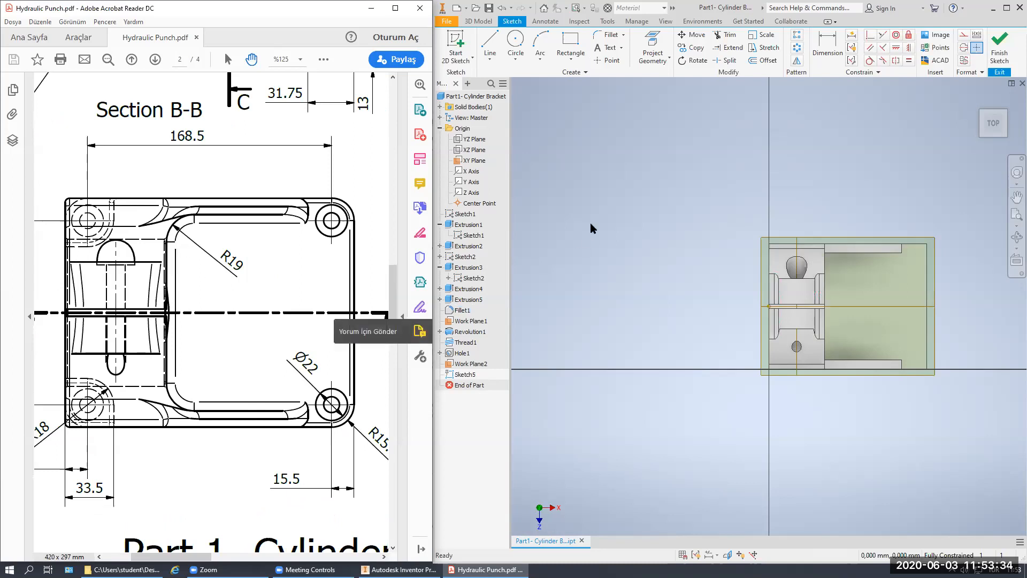
{"action": "mouse_move", "coordinate": [185, 323]}
{"action": "left_mouse_down"}
{"action": "mouse_move", "coordinate": [292, 201]}
{"action": "mouse_move", "coordinate": [148, 266]}
{"action": "mouse_move", "coordinate": [137, 257]}
{"action": "left_mouse_up"}
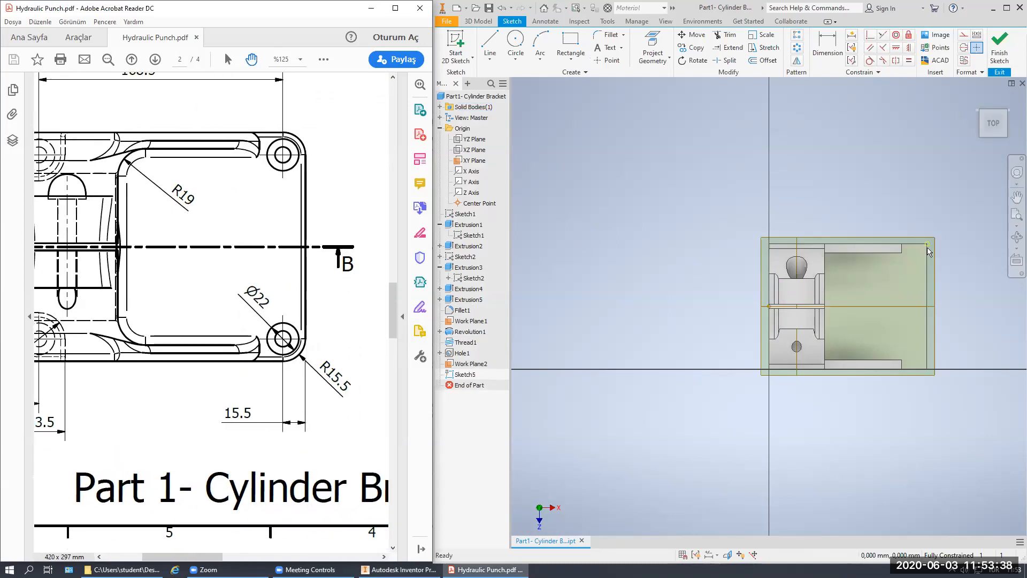
{"action": "mouse_move", "coordinate": [167, 348]}
{"action": "left_mouse_down"}
{"action": "mouse_move", "coordinate": [246, 356]}
{"action": "mouse_move", "coordinate": [242, 370]}
{"action": "left_mouse_up"}
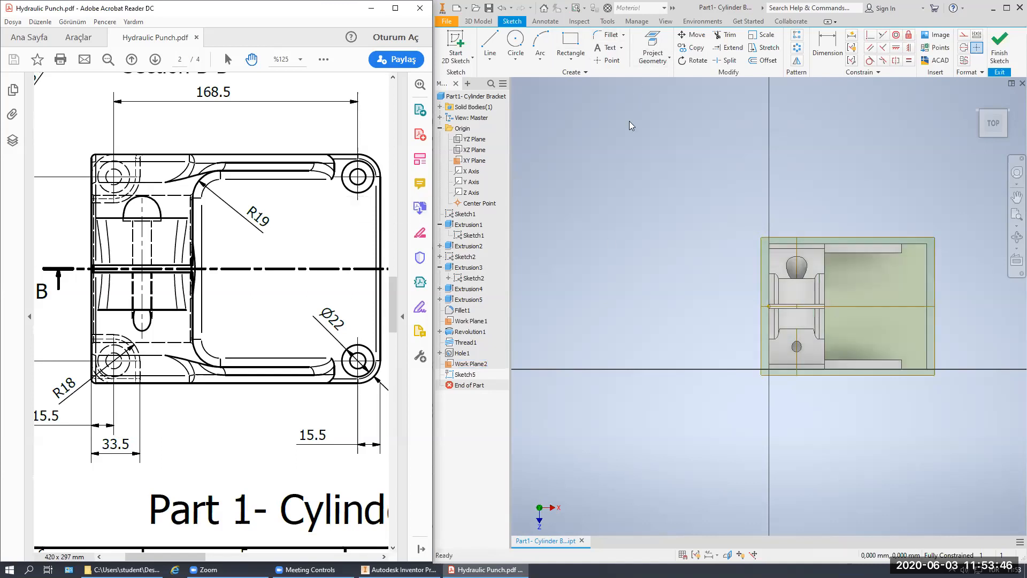
{"action": "key", "text": "F7"}
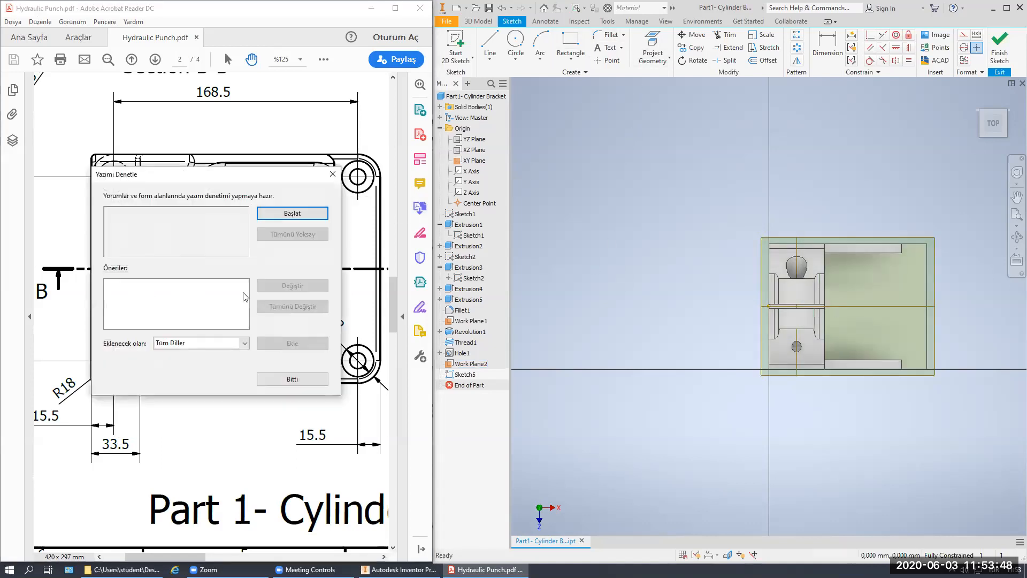
{"action": "left_click", "coordinate": [332, 174]}
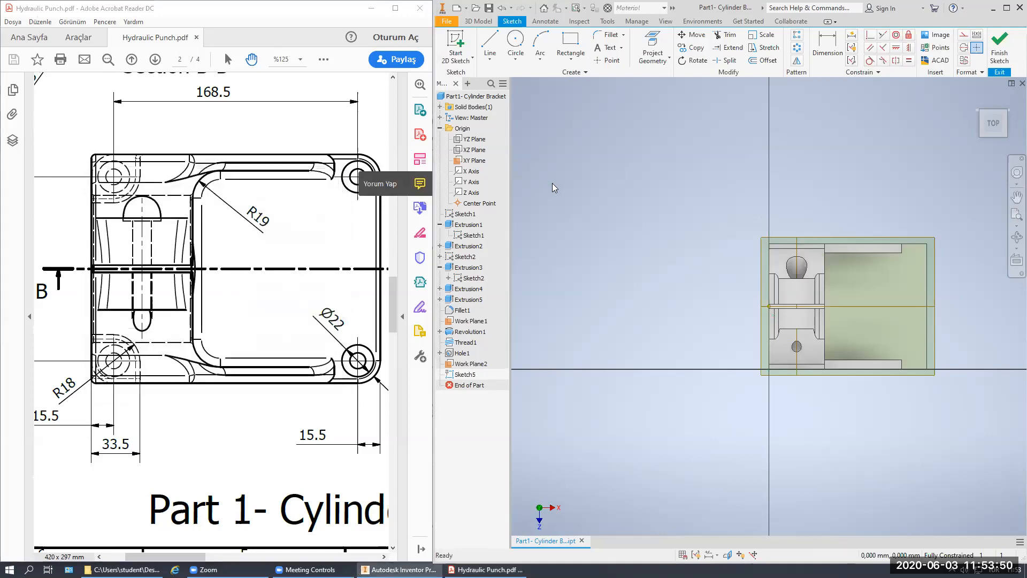
{"action": "key", "text": "F7"}
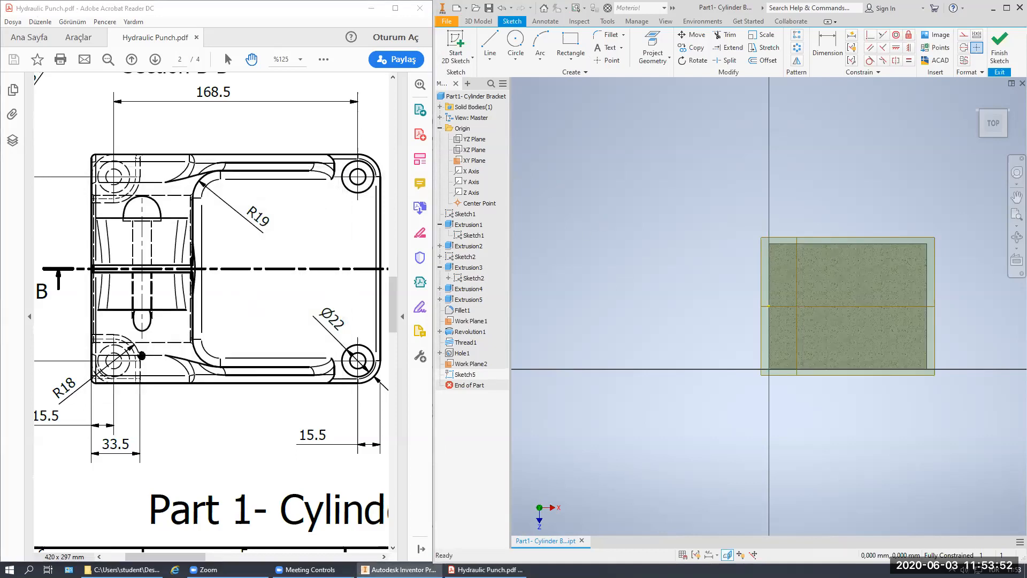
Step: Sketch a rectangle and an overlapping circle beside the part for the corner boss outlined in the PDF plan view
{"action": "left_click_drag", "start_coordinate": [93, 425], "coordinate": [139, 432]}
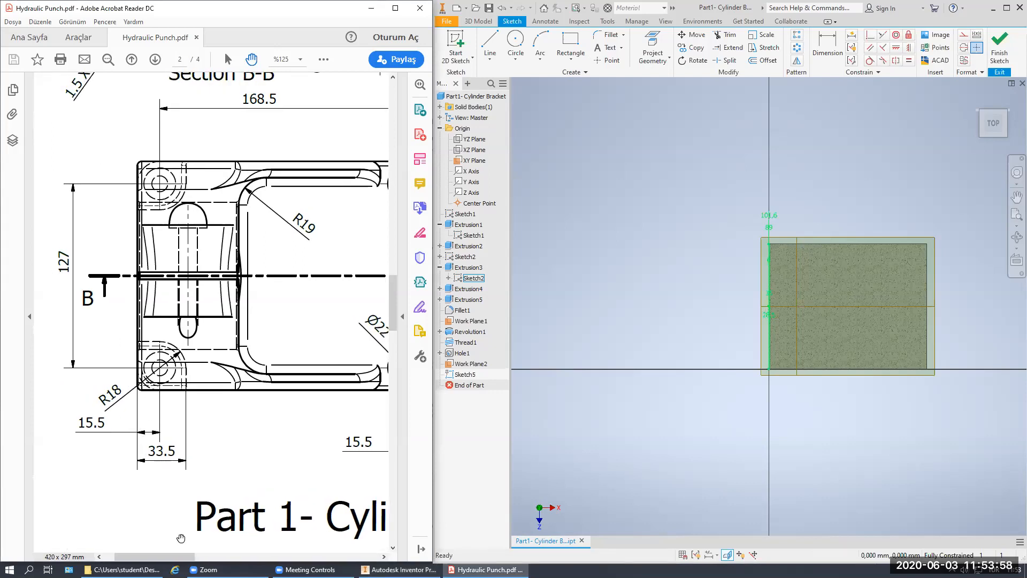
{"action": "mouse_move", "coordinate": [140, 390]}
{"action": "left_mouse_down"}
{"action": "mouse_move", "coordinate": [185, 388]}
{"action": "mouse_move", "coordinate": [188, 356]}
{"action": "mouse_move", "coordinate": [140, 388]}
{"action": "left_mouse_up"}
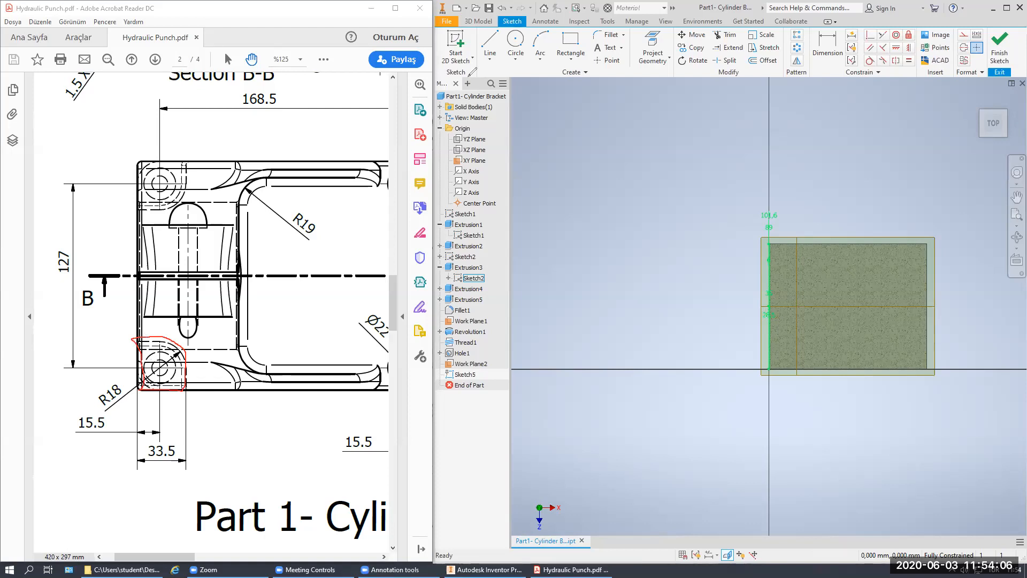
{"action": "key", "text": "r"}
{"action": "left_click", "coordinate": [646, 296]}
{"action": "left_click", "coordinate": [702, 331]}
{"action": "left_click", "coordinate": [515, 48]}
{"action": "scroll", "coordinate": [695, 276], "scroll_direction": "up", "scroll_amount": 2}
{"action": "scroll", "coordinate": [680, 323], "scroll_direction": "up", "scroll_amount": 2}
{"action": "left_click", "coordinate": [625, 363]}
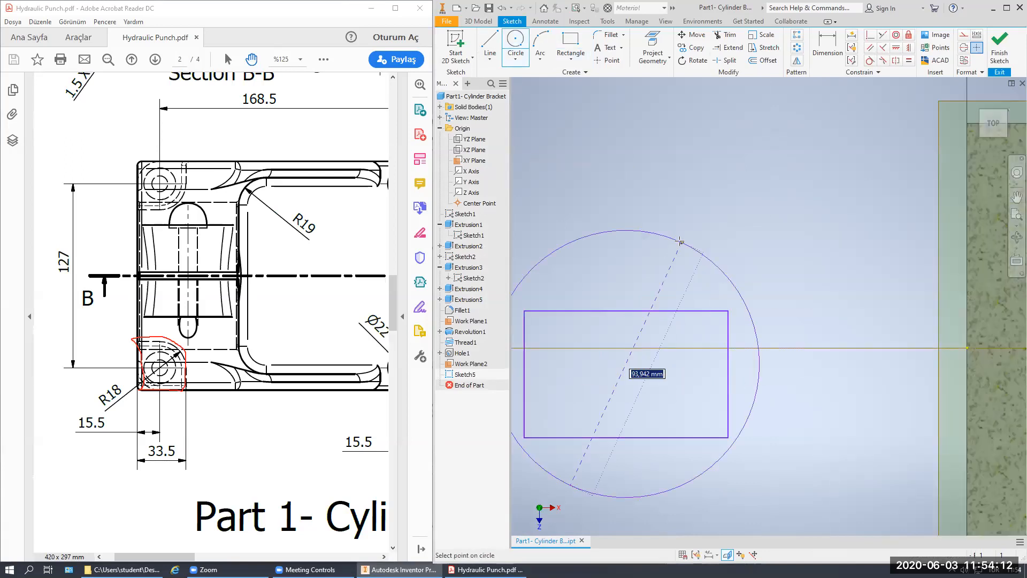
{"action": "left_click", "coordinate": [651, 270]}
Step: Dimension the circle by its radius and set it to 18 mm
{"action": "left_click", "coordinate": [828, 47]}
{"action": "left_click", "coordinate": [669, 280]}
{"action": "right_click", "coordinate": [680, 261]}
{"action": "mouse_move", "coordinate": [708, 305]}
{"action": "left_click", "coordinate": [745, 307]}
{"action": "left_click", "coordinate": [686, 253]}
{"action": "type", "text": "18"}
{"action": "key", "text": "Return"}
Step: Make the circle tangent to the rectangle's right and upper sides
{"action": "left_click", "coordinate": [870, 60]}
{"action": "left_click", "coordinate": [674, 348]}
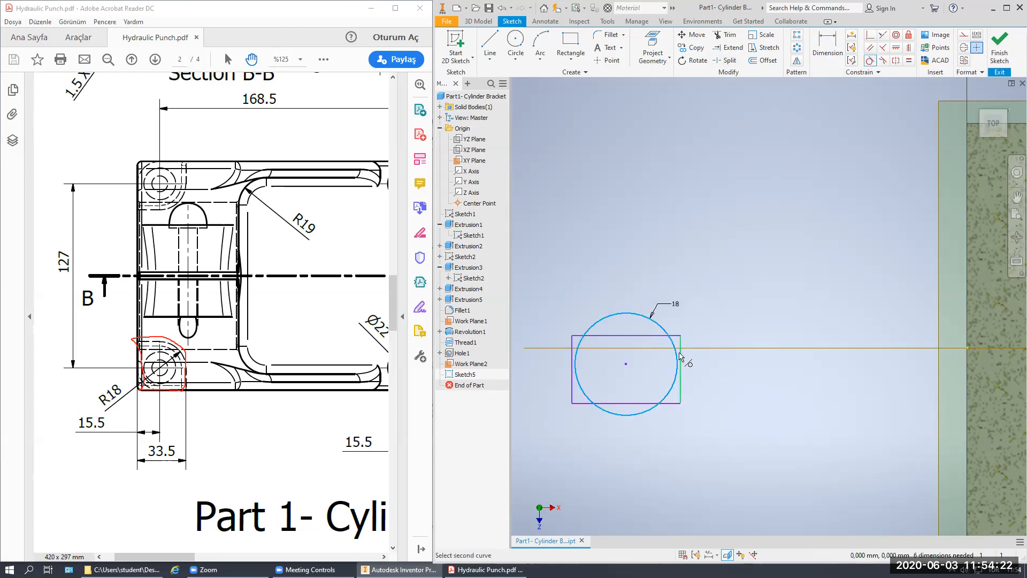
{"action": "left_click", "coordinate": [681, 355]}
{"action": "left_click", "coordinate": [627, 313]}
{"action": "left_click", "coordinate": [625, 336]}
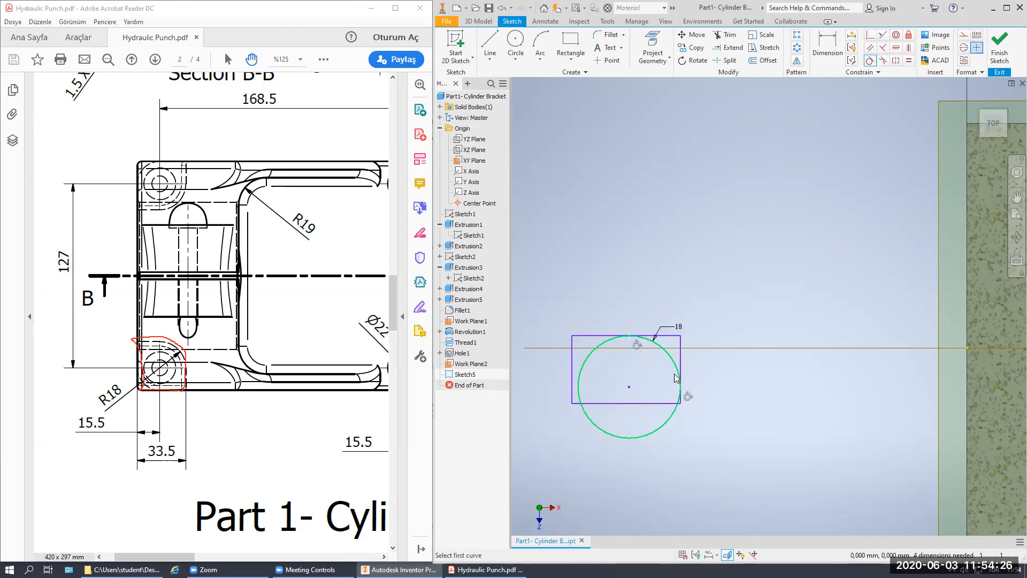
Step: Dimension the rectangle's lower side and set its width to 33.5 mm
{"action": "left_click", "coordinate": [826, 52]}
{"action": "left_click", "coordinate": [635, 403]}
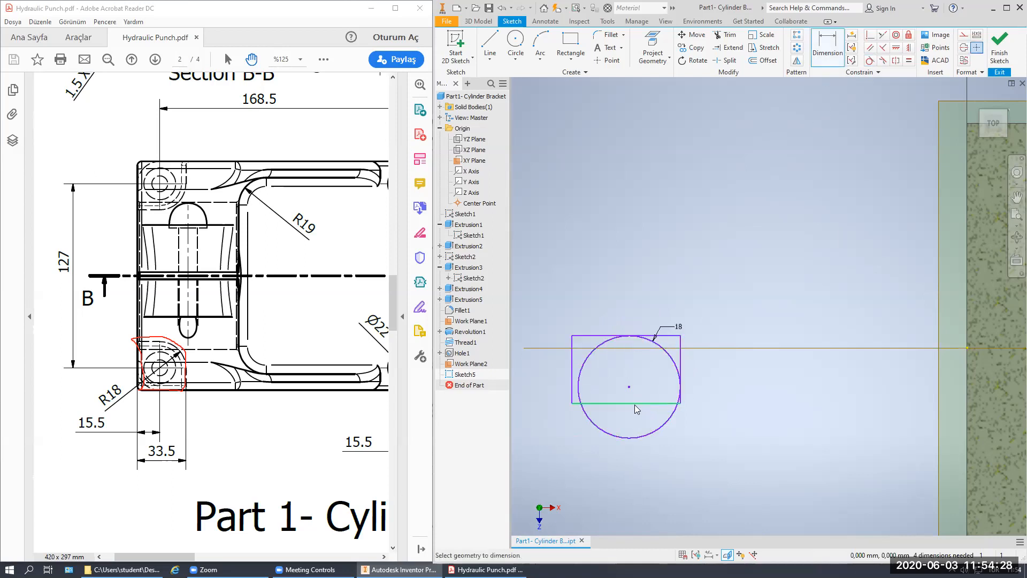
{"action": "left_click", "coordinate": [634, 477]}
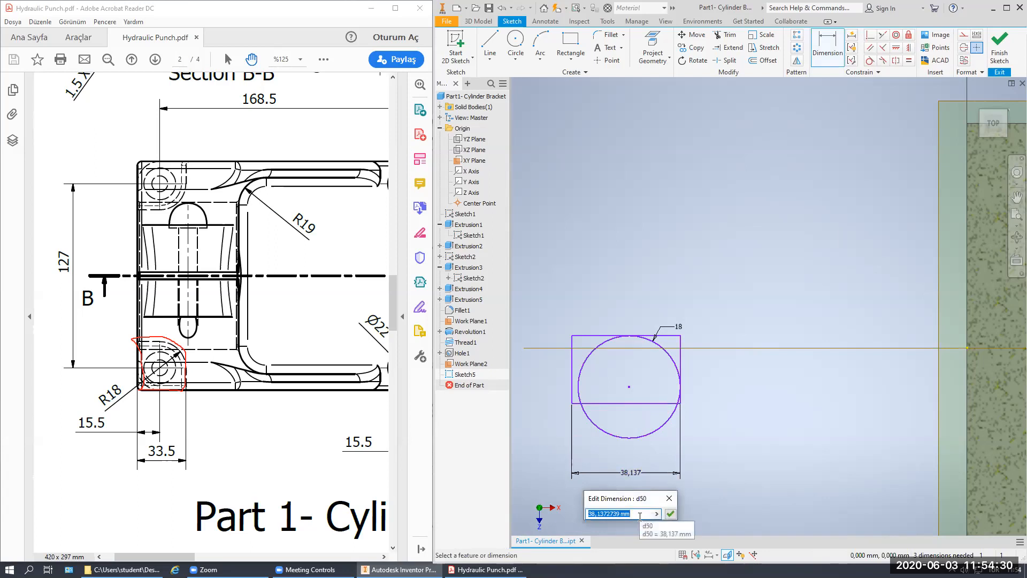
{"action": "type", "text": "33.5"}
{"action": "key", "text": "Return"}
{"action": "key", "text": "Escape"}
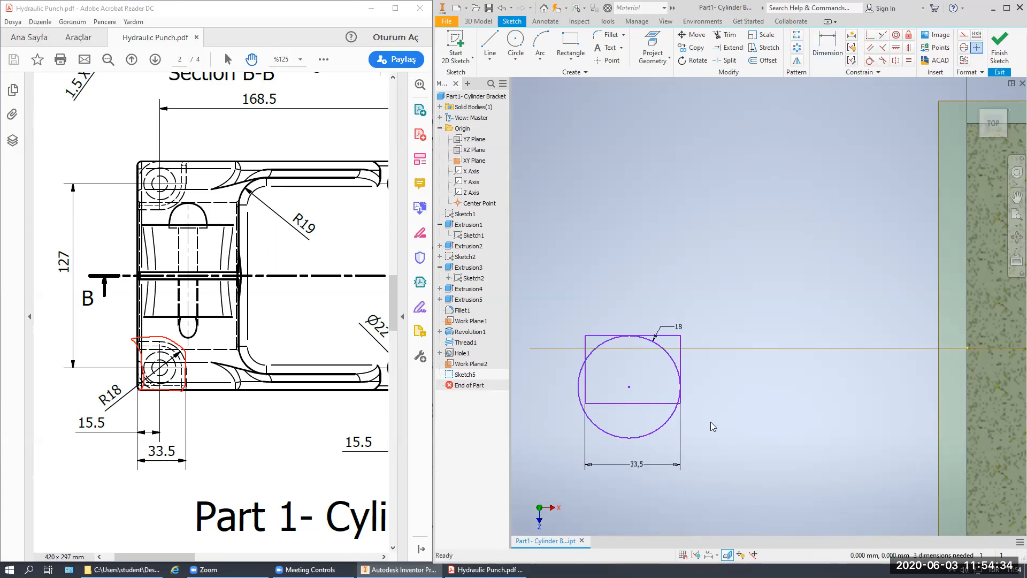
Step: Trim the circle outside the rectangle and its upper-left portion, keeping the arc around the upper-right corner
{"action": "left_click", "coordinate": [726, 35]}
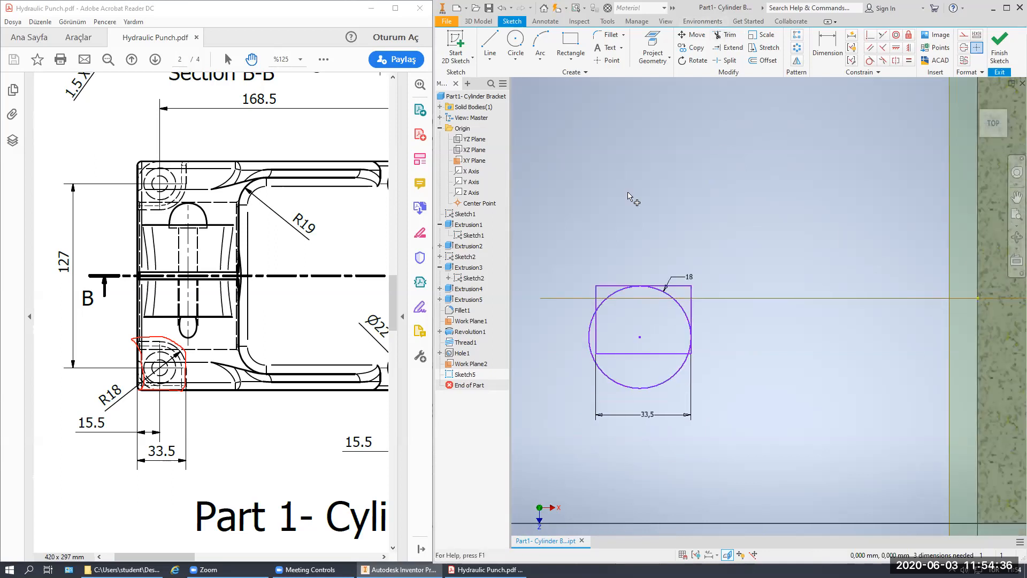
{"action": "left_click", "coordinate": [587, 326]}
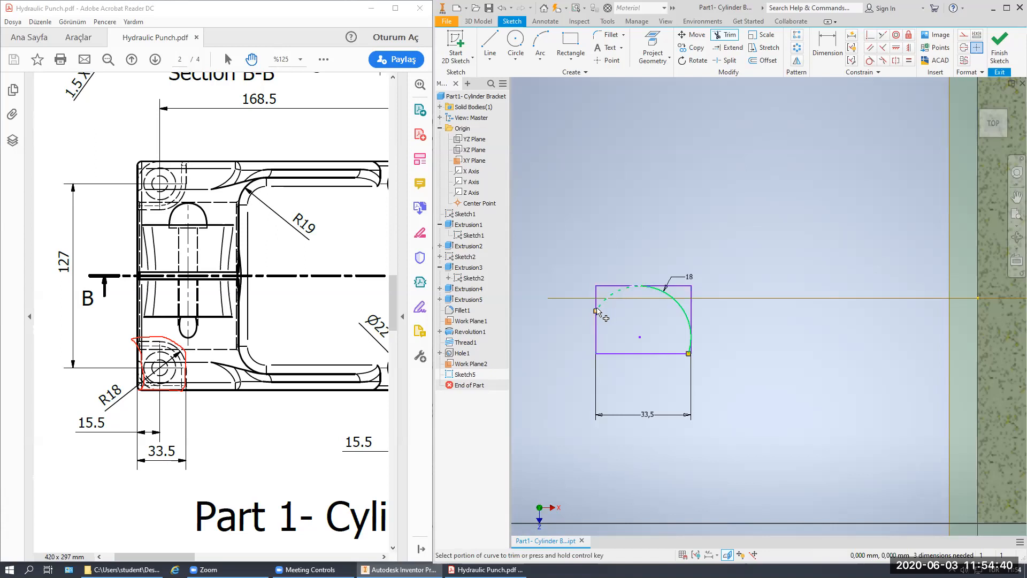
{"action": "left_click", "coordinate": [597, 311]}
{"action": "key", "text": "Escape"}
Step: Split the rectangle's upper and right sides at the arc's tangent points and convert the outer corner segments to construction lines
{"action": "left_click", "coordinate": [726, 60]}
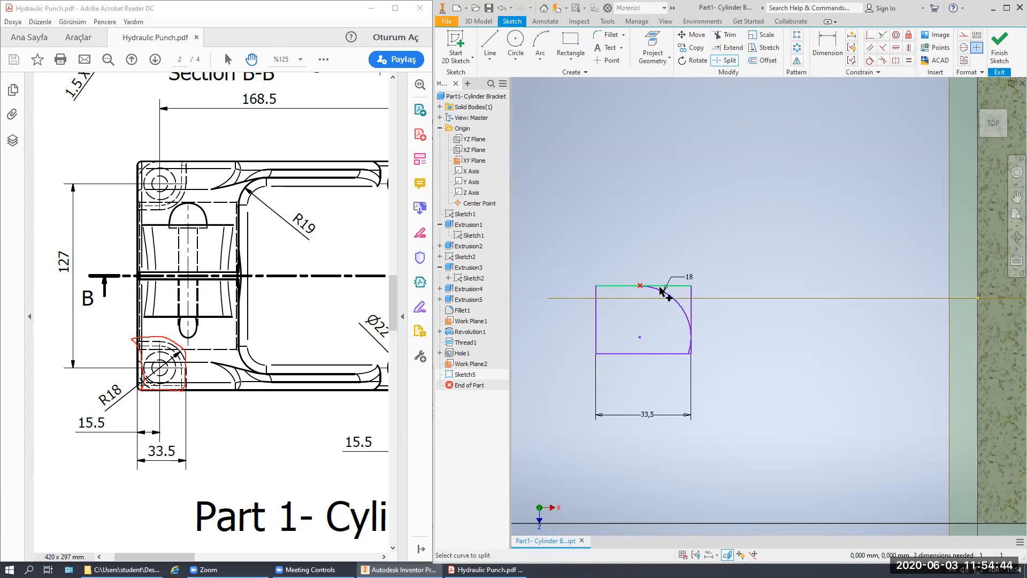
{"action": "left_click", "coordinate": [660, 287]}
{"action": "left_click", "coordinate": [690, 299]}
{"action": "key", "text": "Escape"}
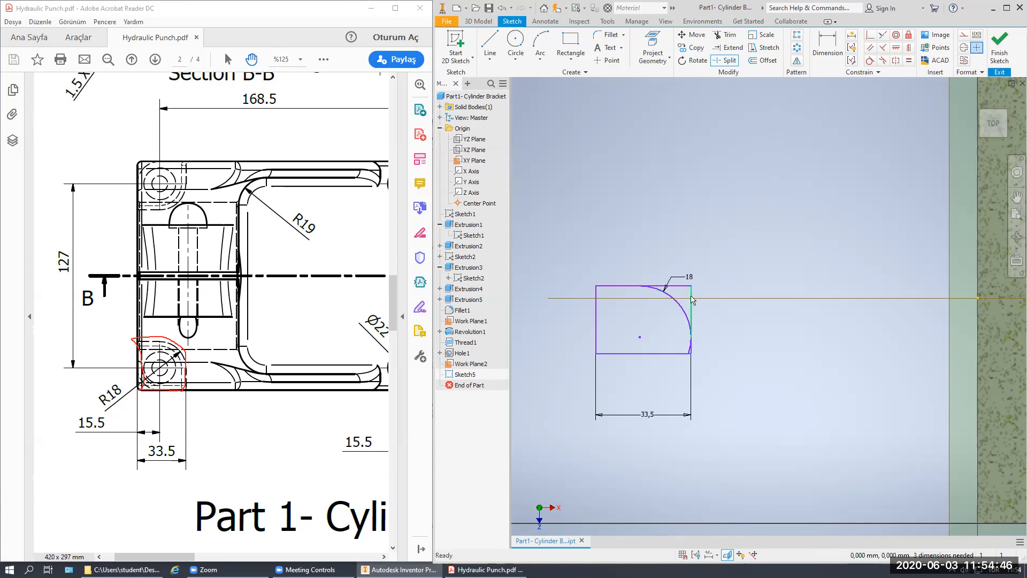
{"action": "right_click", "coordinate": [691, 300]}
{"action": "left_click", "coordinate": [739, 251]}
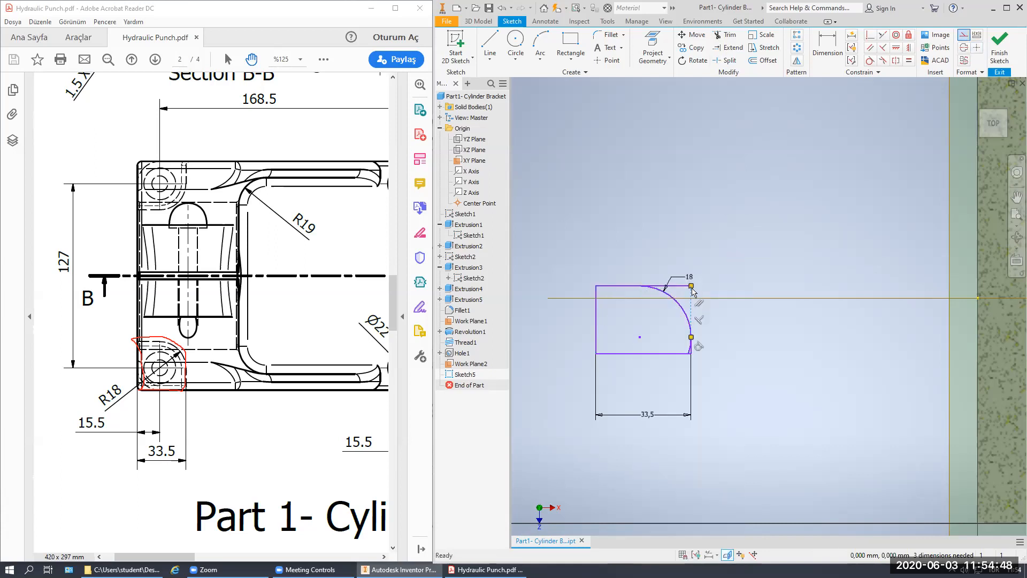
{"action": "left_click", "coordinate": [682, 287]}
{"action": "right_click", "coordinate": [686, 288]}
{"action": "left_click", "coordinate": [734, 262]}
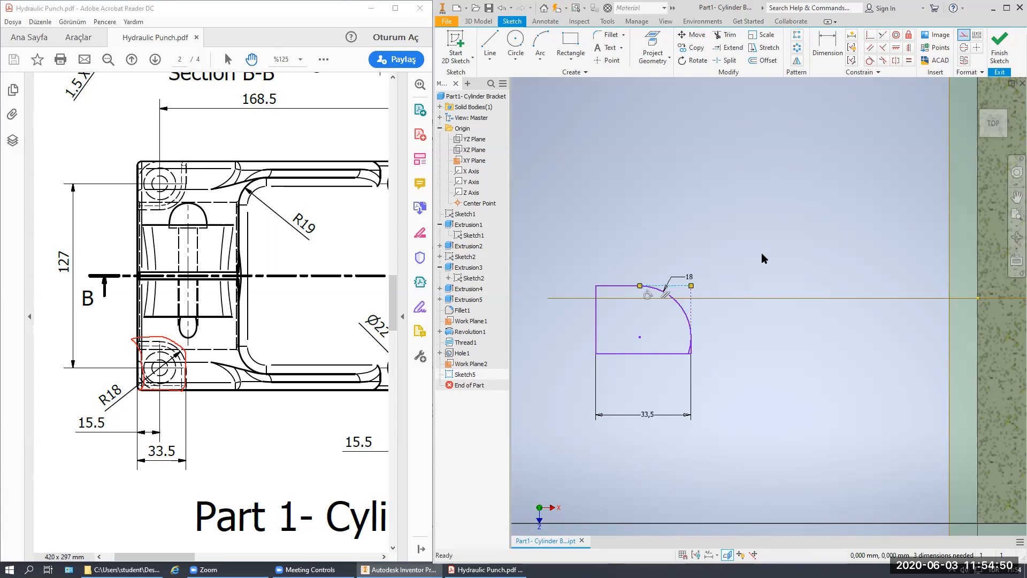
Step: Constrain the profile's lower-left corner coincident with the sketch origin at the base's lower-left corner
{"action": "scroll", "coordinate": [762, 254], "scroll_direction": "down", "scroll_amount": 3}
{"action": "middle_click_drag", "start_coordinate": [751, 278], "coordinate": [723, 249]}
{"action": "left_click", "coordinate": [871, 35]}
{"action": "left_click", "coordinate": [636, 285]}
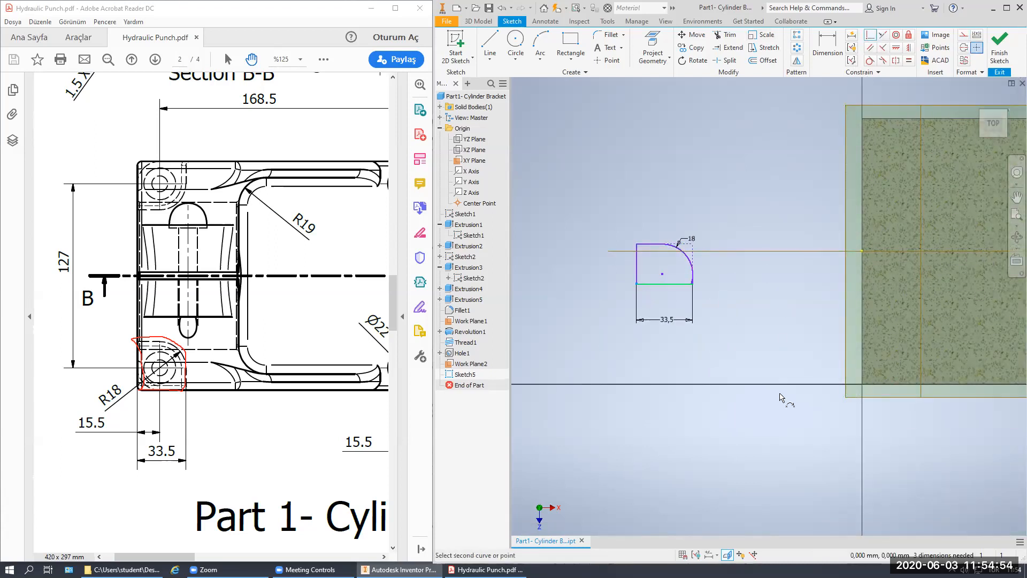
{"action": "left_click", "coordinate": [862, 384]}
{"action": "key", "text": "Escape"}
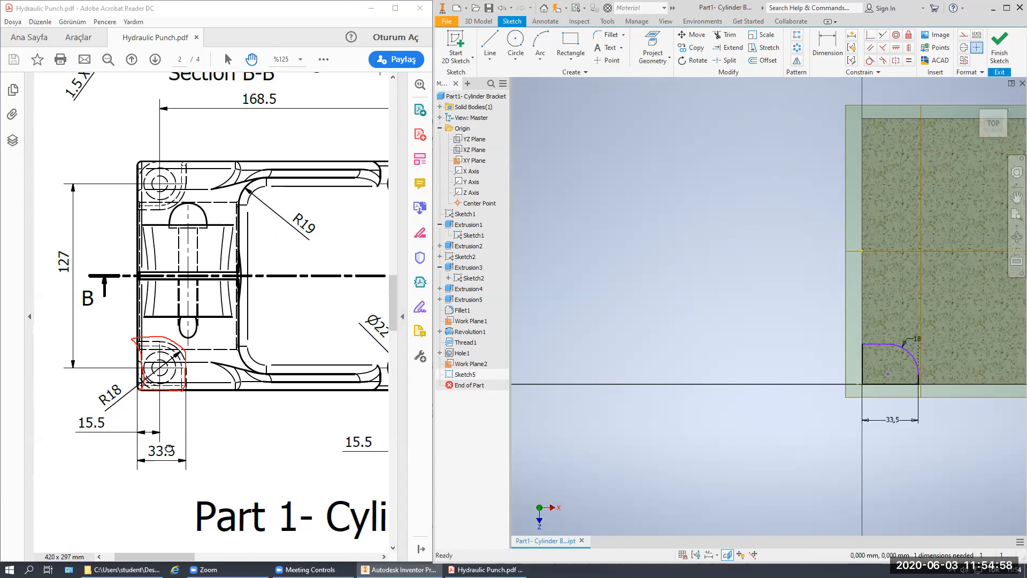
{"action": "left_click_drag", "start_coordinate": [169, 449], "coordinate": [154, 435]}
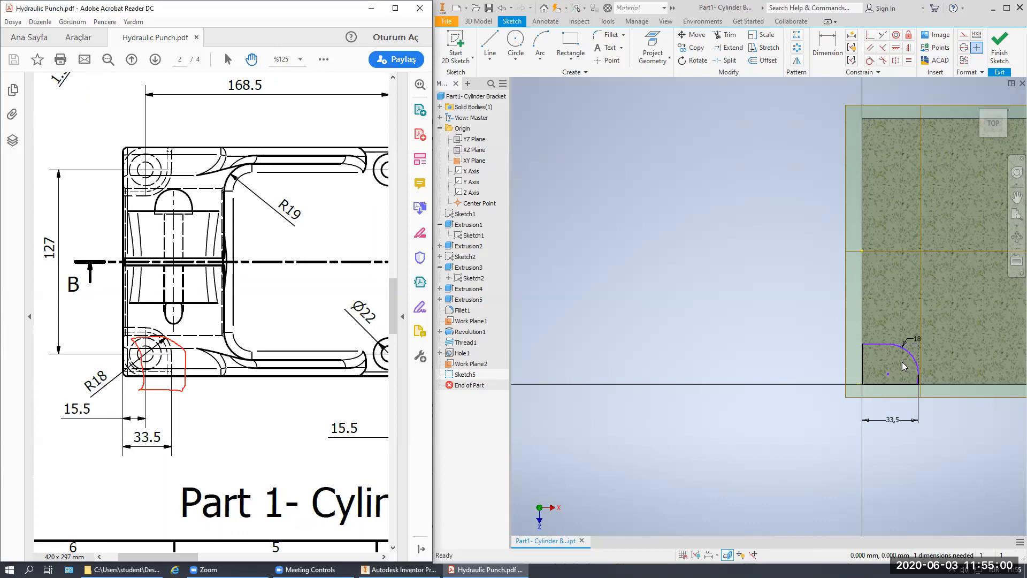
{"action": "scroll", "coordinate": [903, 366], "scroll_direction": "up", "scroll_amount": 2}
{"action": "scroll", "coordinate": [909, 371], "scroll_direction": "up", "scroll_amount": 2}
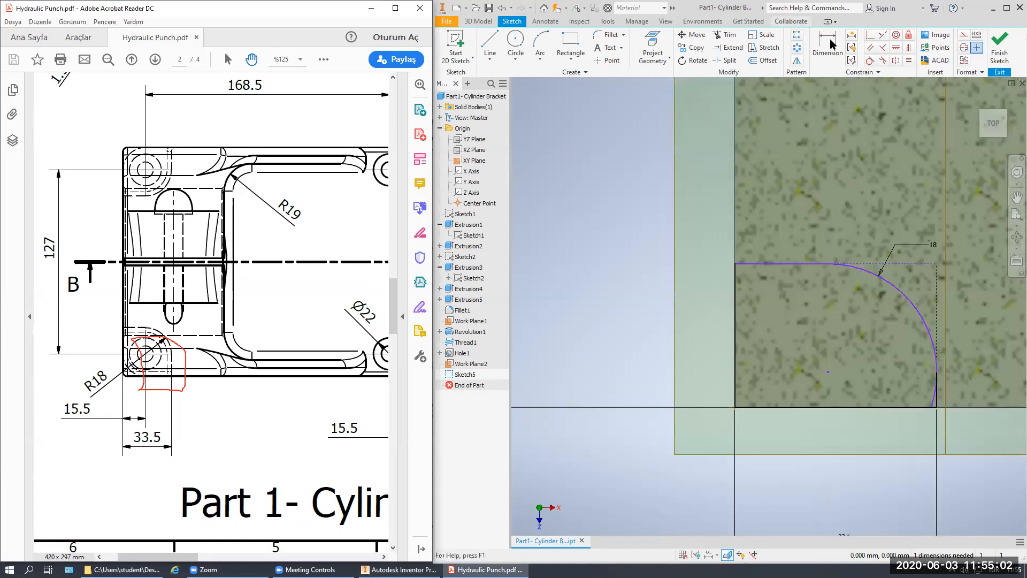
{"action": "left_click", "coordinate": [869, 34]}
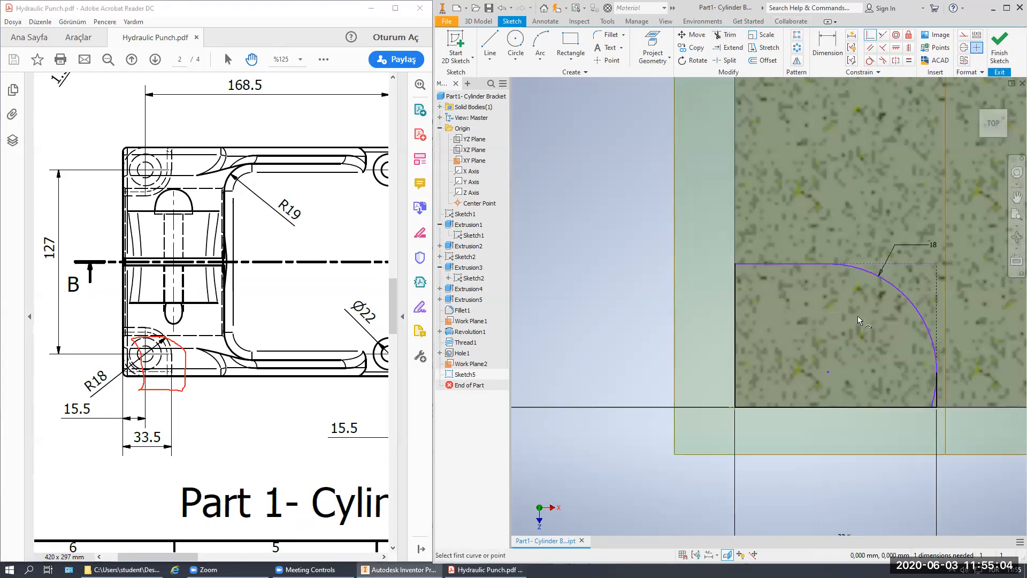
{"action": "left_click", "coordinate": [934, 386]}
{"action": "scroll", "coordinate": [843, 347], "scroll_direction": "down", "scroll_amount": 2}
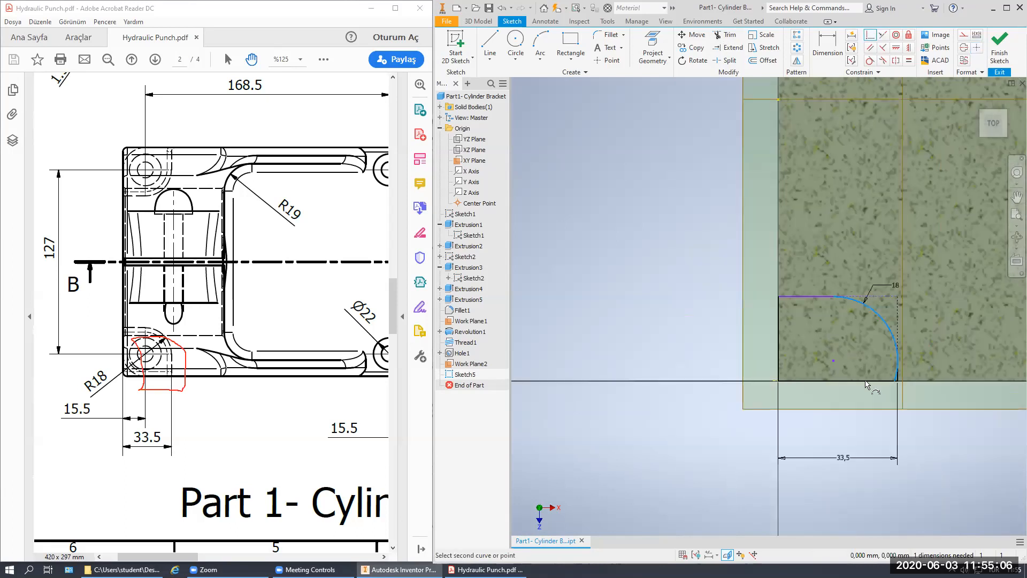
Step: Trim the leftover arc tail below the tangent point on the profile's right side
{"action": "scroll", "coordinate": [898, 379], "scroll_direction": "up", "scroll_amount": 3}
{"action": "key", "text": "x"}
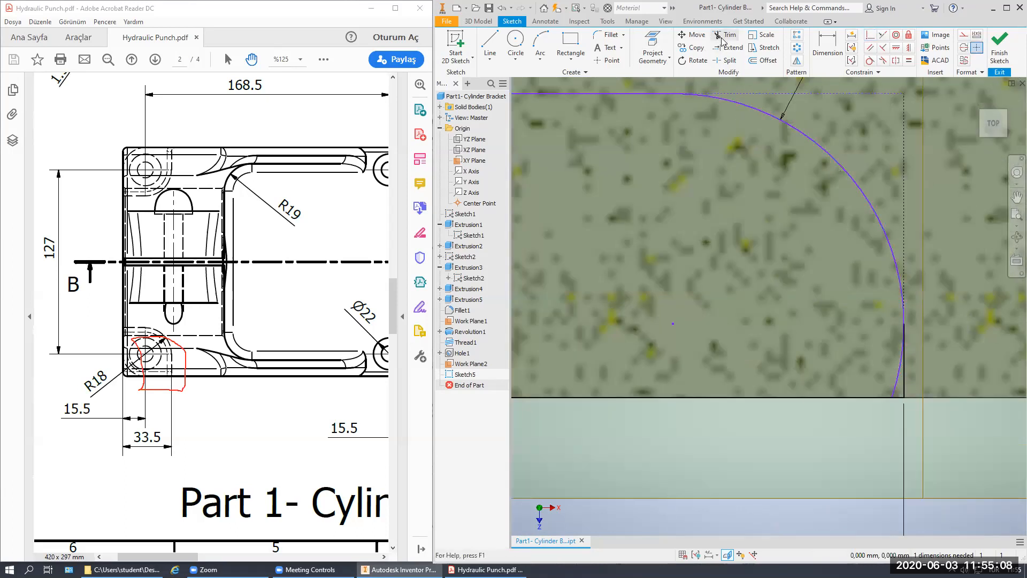
{"action": "left_click", "coordinate": [900, 388]}
{"action": "scroll", "coordinate": [821, 267], "scroll_direction": "down", "scroll_amount": 4}
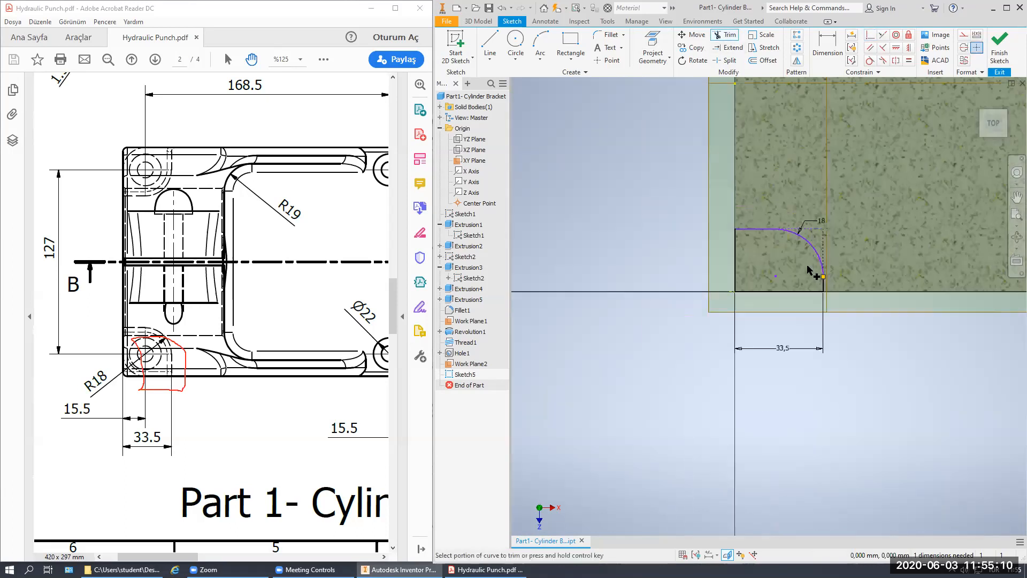
{"action": "key", "text": "Escape"}
Step: Examine Section C-C and the plan view in the PDF for the corner boss's dimensions and compare them with the sketch
{"action": "mouse_move", "coordinate": [781, 235]}
{"action": "left_mouse_down"}
{"action": "mouse_move", "coordinate": [785, 219]}
{"action": "mouse_move", "coordinate": [768, 237]}
{"action": "mouse_move", "coordinate": [762, 218]}
{"action": "left_mouse_up"}
{"action": "mouse_move", "coordinate": [336, 340]}
{"action": "left_mouse_down"}
{"action": "mouse_move", "coordinate": [198, 389]}
{"action": "mouse_move", "coordinate": [45, 394]}
{"action": "left_mouse_up"}
{"action": "mouse_move", "coordinate": [322, 382]}
{"action": "left_mouse_down"}
{"action": "mouse_move", "coordinate": [193, 390]}
{"action": "mouse_move", "coordinate": [197, 373]}
{"action": "left_mouse_up"}
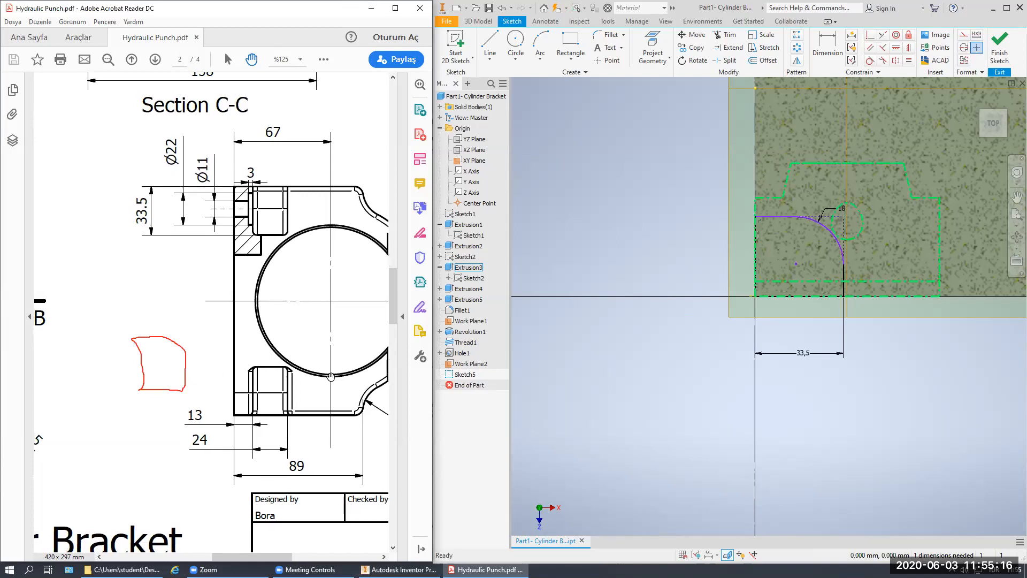
{"action": "mouse_move", "coordinate": [181, 426]}
{"action": "left_mouse_down"}
{"action": "mouse_move", "coordinate": [249, 461]}
{"action": "mouse_move", "coordinate": [278, 495]}
{"action": "left_mouse_up"}
{"action": "mouse_move", "coordinate": [126, 282]}
{"action": "left_mouse_down"}
{"action": "mouse_move", "coordinate": [184, 371]}
{"action": "mouse_move", "coordinate": [288, 385]}
{"action": "mouse_move", "coordinate": [382, 288]}
{"action": "left_mouse_up"}
{"action": "mouse_move", "coordinate": [47, 353]}
{"action": "left_mouse_down"}
{"action": "mouse_move", "coordinate": [81, 344]}
{"action": "mouse_move", "coordinate": [93, 325]}
{"action": "left_mouse_up"}
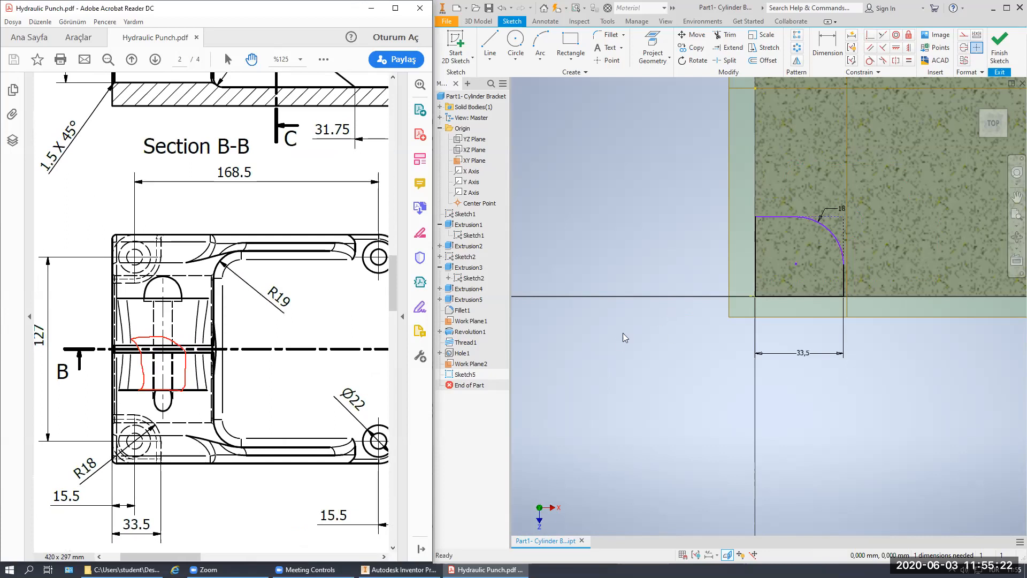
{"action": "left_click_drag", "start_coordinate": [118, 400], "coordinate": [148, 384]}
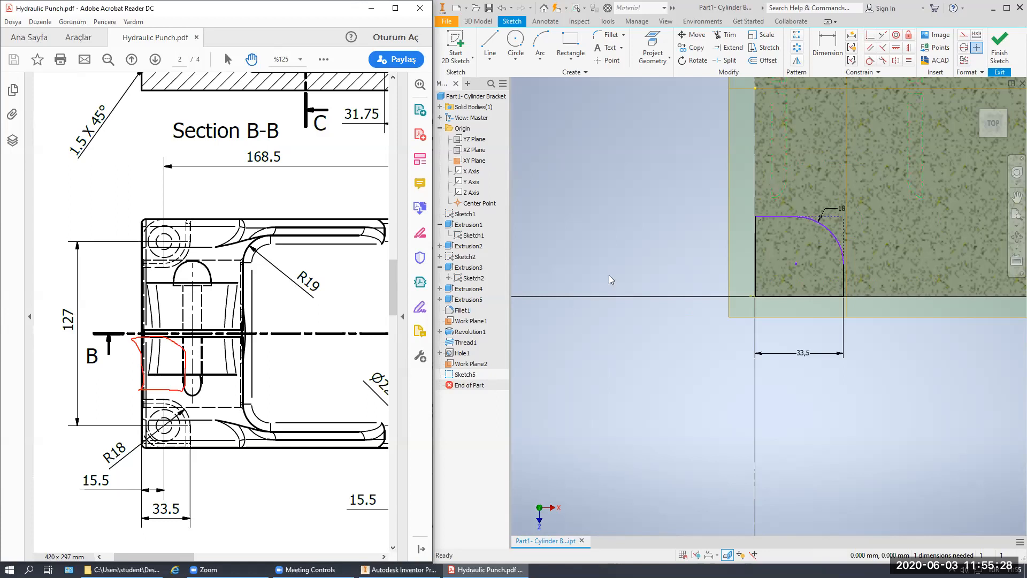
{"action": "scroll", "coordinate": [643, 261], "scroll_direction": "up", "scroll_amount": 5}
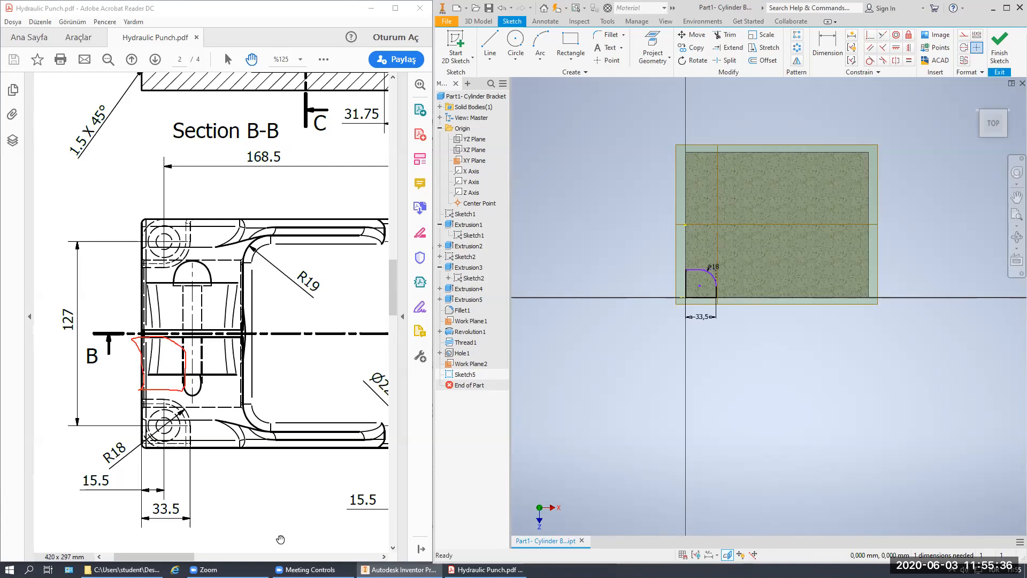
Step: Examine the two left corner profiles and their vertical spacing in the PDF plan view and locate them on the sketch
{"action": "mouse_move", "coordinate": [179, 402]}
{"action": "left_mouse_down"}
{"action": "mouse_move", "coordinate": [158, 447]}
{"action": "mouse_move", "coordinate": [146, 400]}
{"action": "left_mouse_up"}
{"action": "left_click_drag", "start_coordinate": [143, 267], "coordinate": [202, 239]}
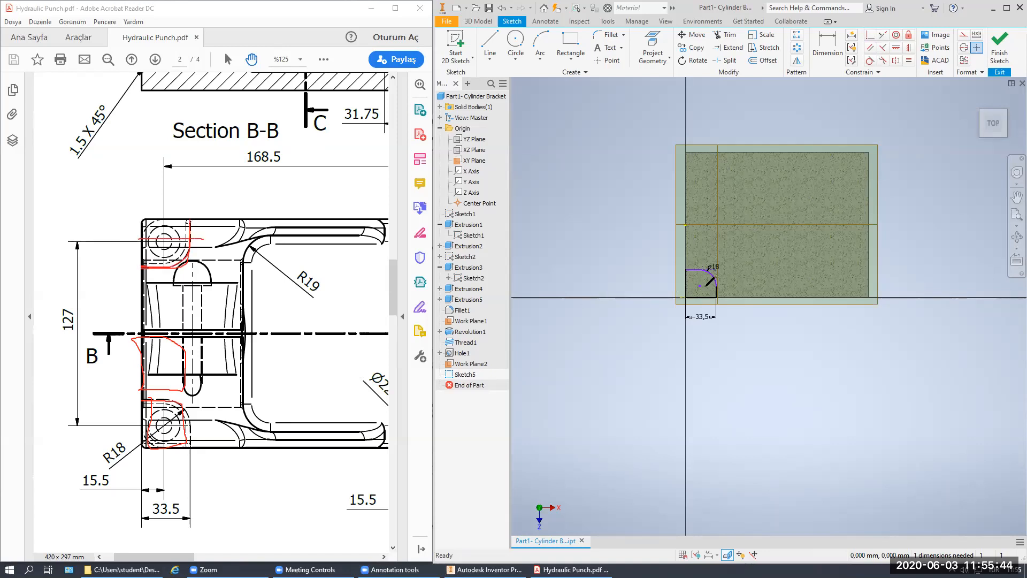
{"action": "left_click_drag", "start_coordinate": [709, 171], "coordinate": [626, 175]}
{"action": "mouse_move", "coordinate": [60, 300]}
{"action": "left_mouse_down"}
{"action": "mouse_move", "coordinate": [98, 315]}
{"action": "mouse_move", "coordinate": [50, 307]}
{"action": "left_mouse_up"}
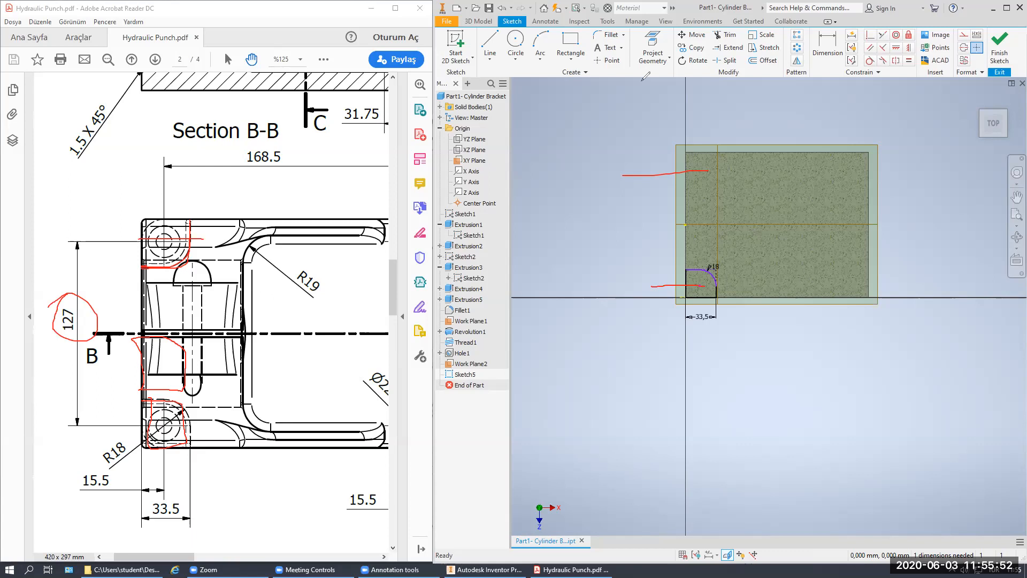
{"action": "left_click", "coordinate": [679, 35]}
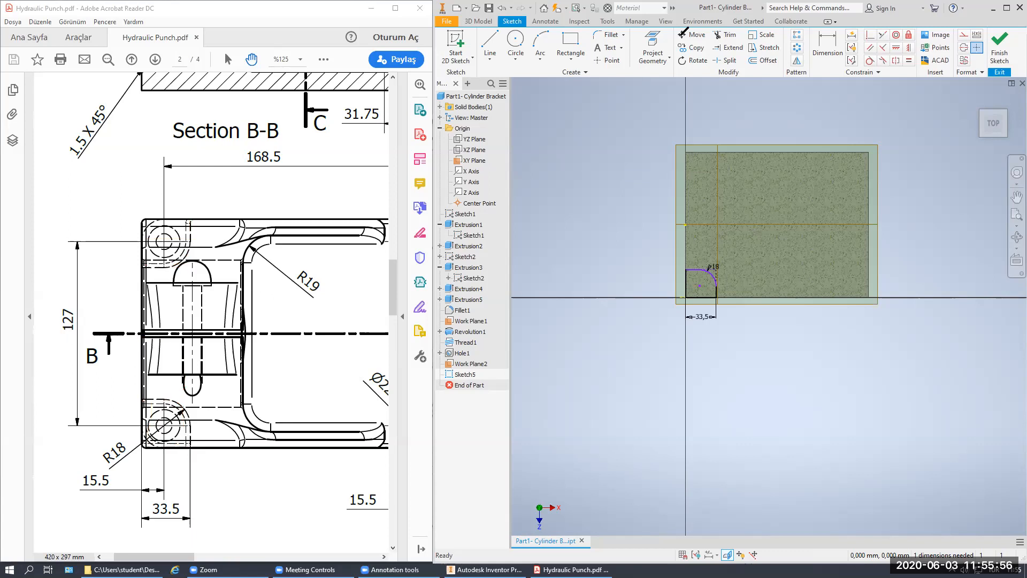
{"action": "left_click", "coordinate": [867, 81]}
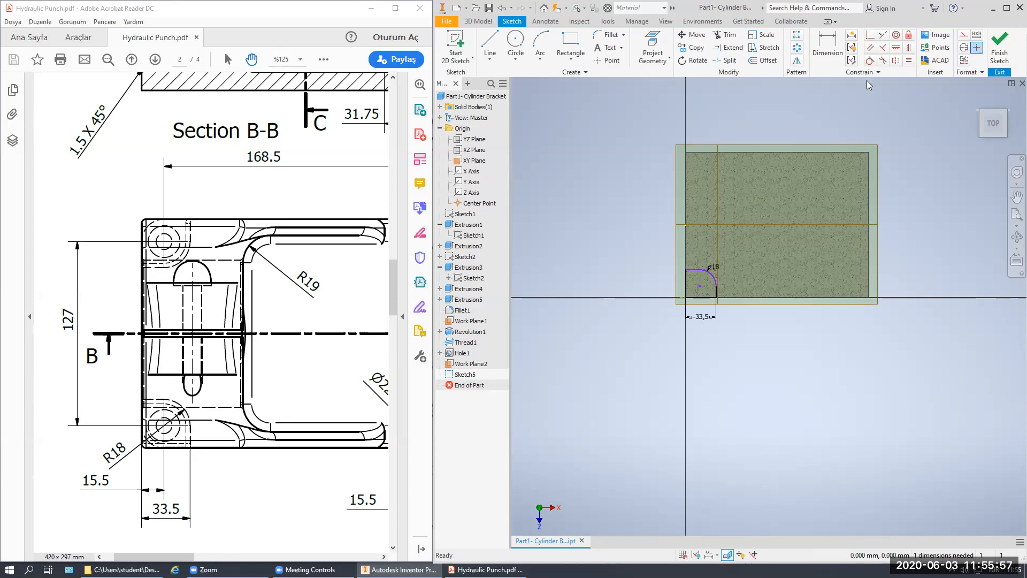
{"action": "left_click", "coordinate": [796, 62]}
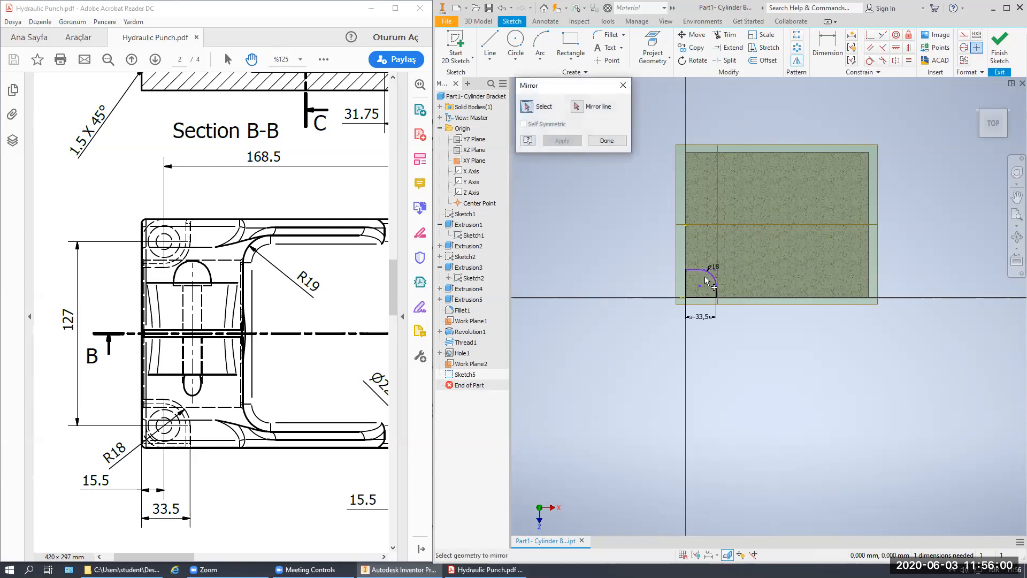
{"action": "scroll", "coordinate": [705, 278], "scroll_direction": "up", "scroll_amount": 3}
{"action": "left_click", "coordinate": [680, 263]}
{"action": "left_click", "coordinate": [716, 273]}
{"action": "left_click", "coordinate": [725, 305]}
{"action": "left_click", "coordinate": [696, 315]}
{"action": "left_click", "coordinate": [669, 298]}
{"action": "left_click", "coordinate": [577, 106]}
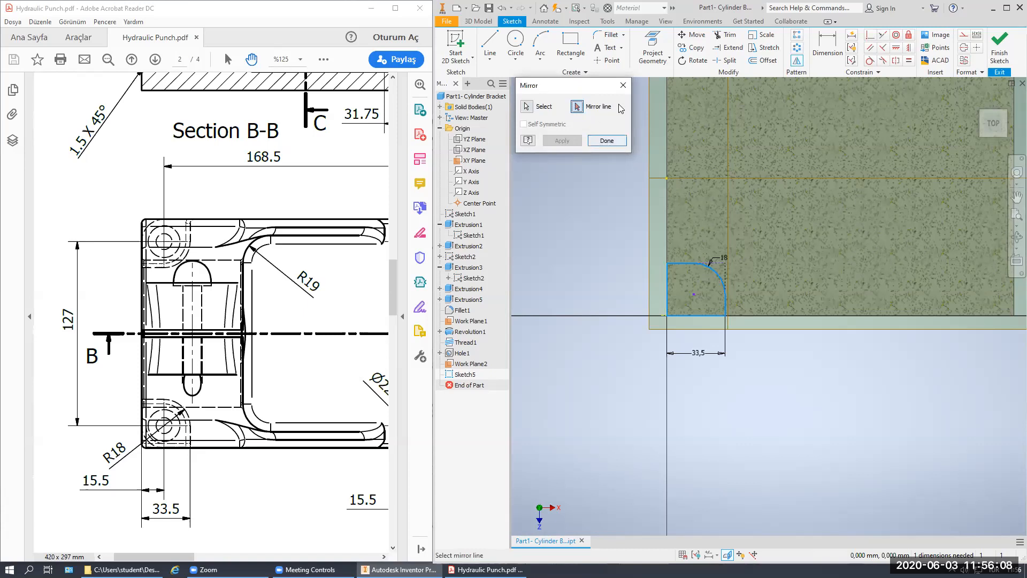
{"action": "left_click", "coordinate": [622, 85]}
Step: Draw a horizontal construction line across the full width of the plate, just above its middle plane
{"action": "left_click", "coordinate": [491, 45]}
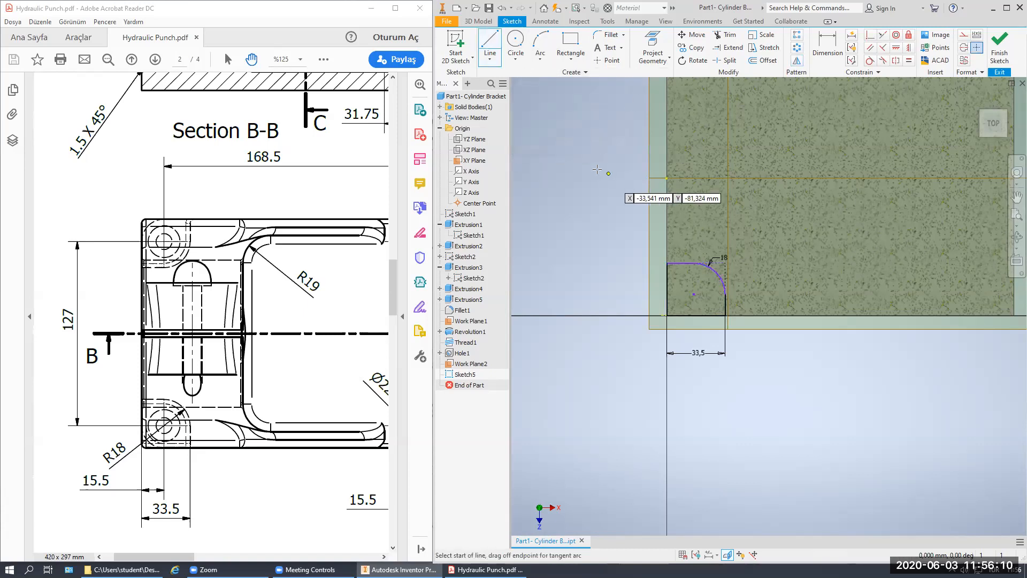
{"action": "scroll", "coordinate": [599, 171], "scroll_direction": "down", "scroll_amount": 3}
{"action": "left_click", "coordinate": [573, 158]}
{"action": "key", "text": "Escape"}
{"action": "left_click", "coordinate": [898, 158]}
{"action": "right_click", "coordinate": [900, 157]}
{"action": "left_click", "coordinate": [943, 157]}
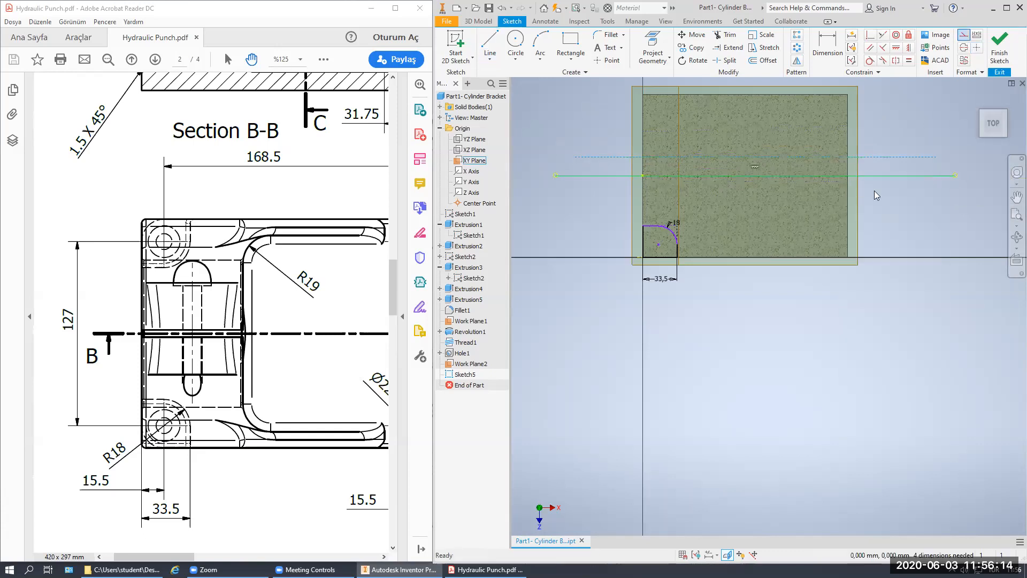
Step: Constrain the horizontal construction line coincident with the part's origin Center Point
{"action": "left_click", "coordinate": [490, 45]}
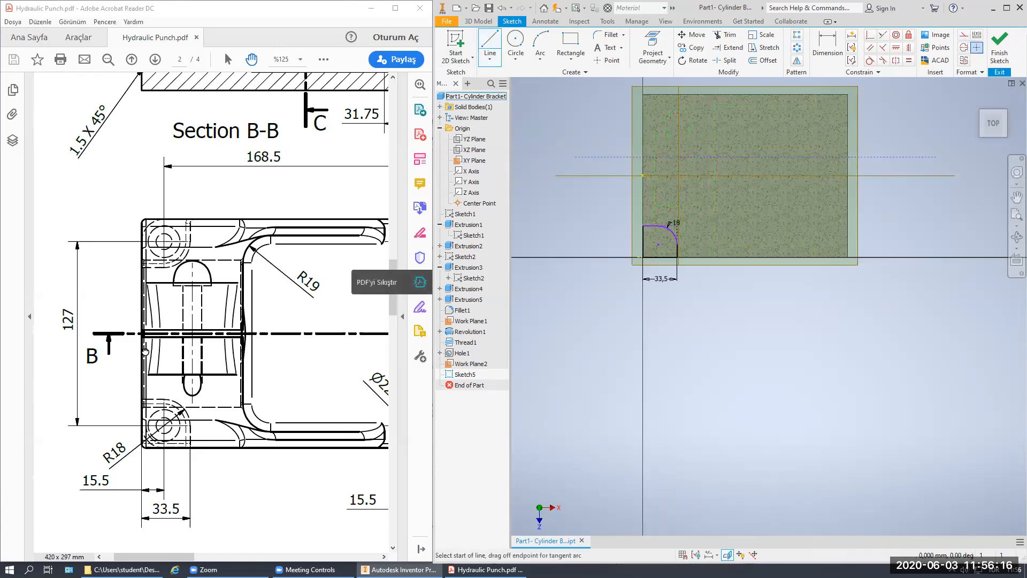
{"action": "left_click_drag", "start_coordinate": [263, 338], "coordinate": [145, 351]}
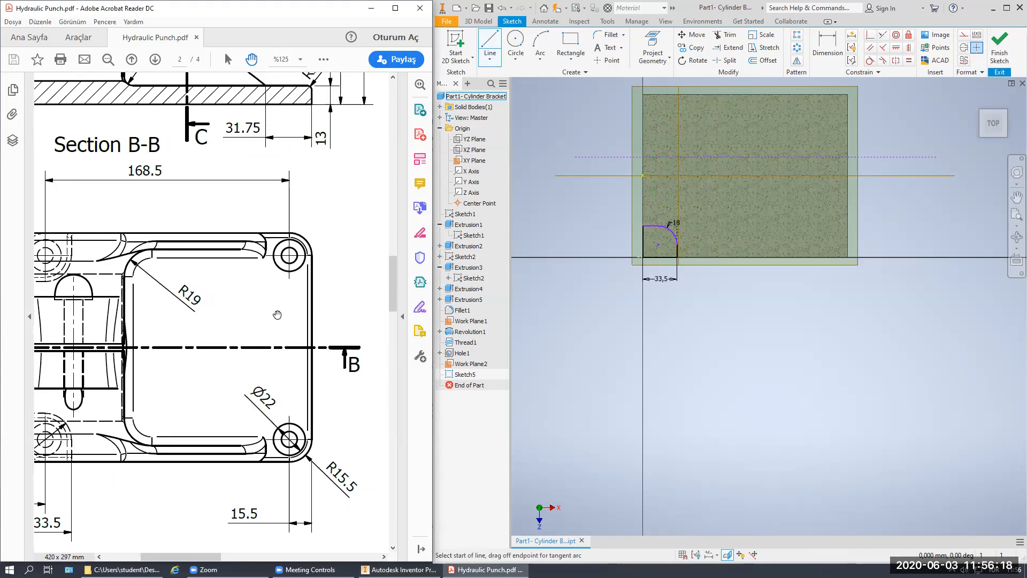
{"action": "left_click_drag", "start_coordinate": [262, 277], "coordinate": [309, 261]}
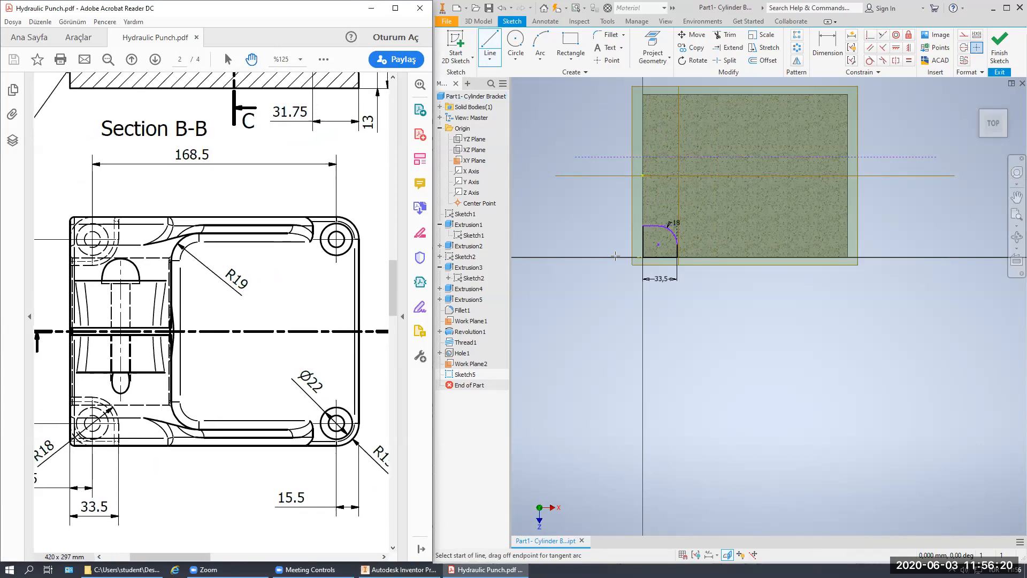
{"action": "left_click", "coordinate": [870, 35]}
{"action": "left_click", "coordinate": [783, 158]}
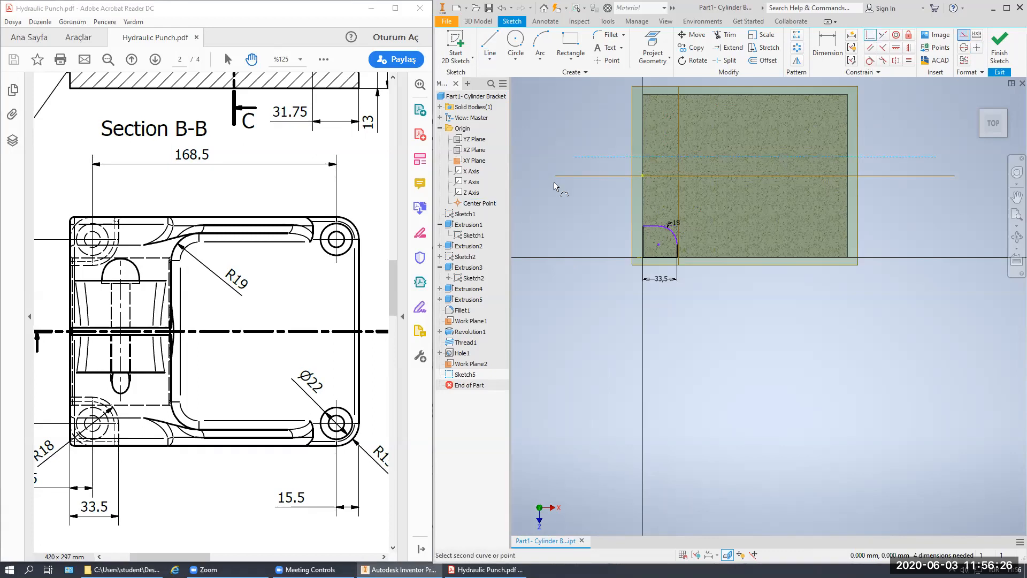
{"action": "left_click", "coordinate": [475, 204]}
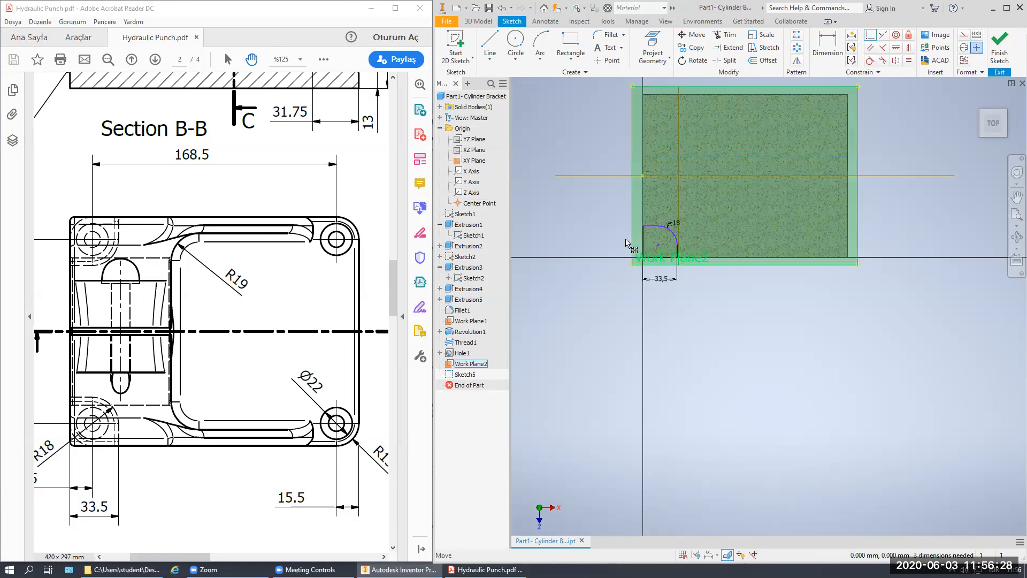
Step: Mirror the rounded corner profile about the horizontal construction line to the plate's upper-left corner
{"action": "left_click", "coordinate": [797, 61]}
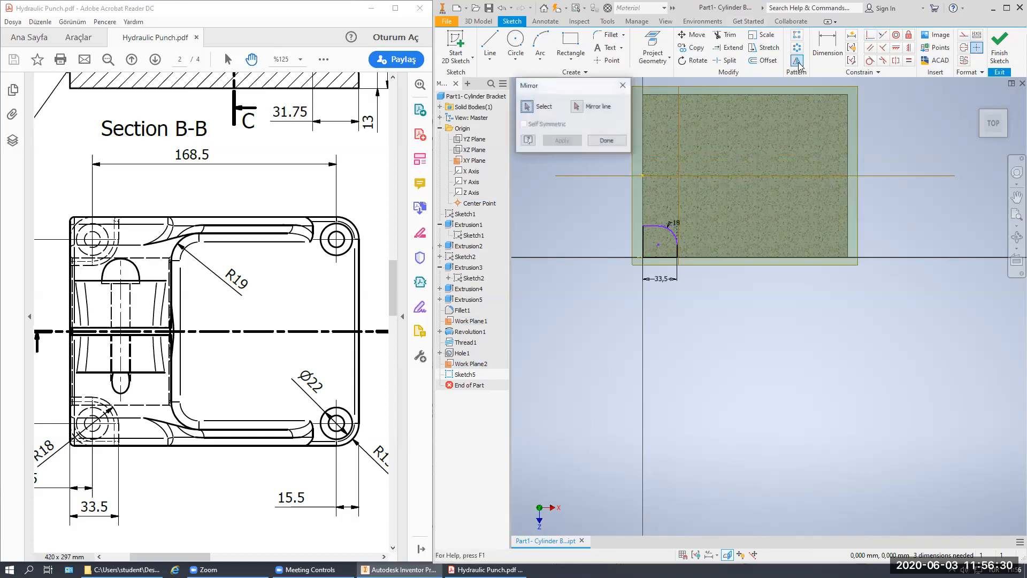
{"action": "left_click", "coordinate": [650, 227]}
{"action": "left_click", "coordinate": [673, 232]}
{"action": "left_click", "coordinate": [677, 249]}
{"action": "left_click", "coordinate": [669, 258]}
{"action": "left_click", "coordinate": [644, 247]}
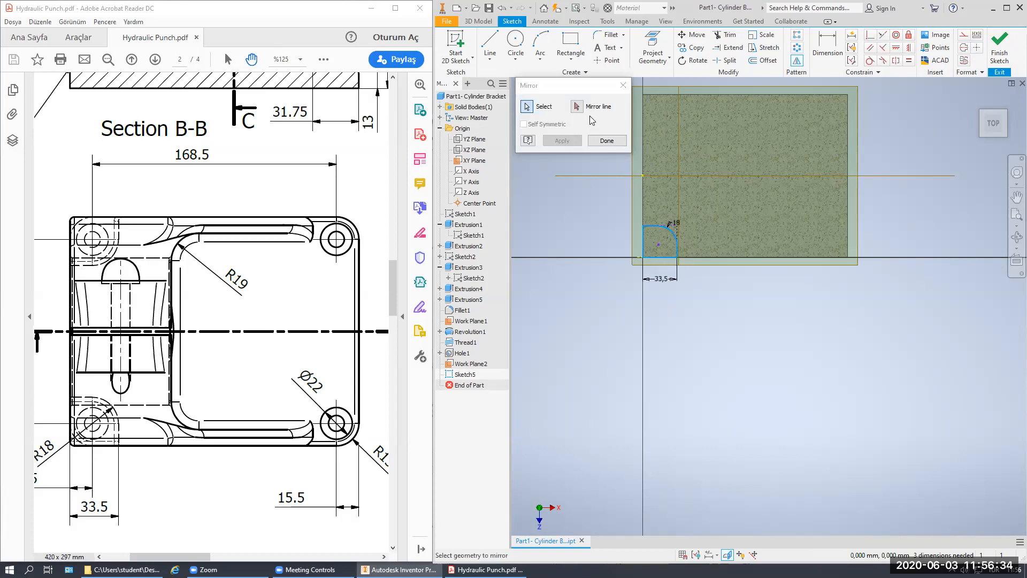
{"action": "left_click", "coordinate": [577, 107]}
{"action": "left_click", "coordinate": [662, 176]}
{"action": "left_click", "coordinate": [562, 140]}
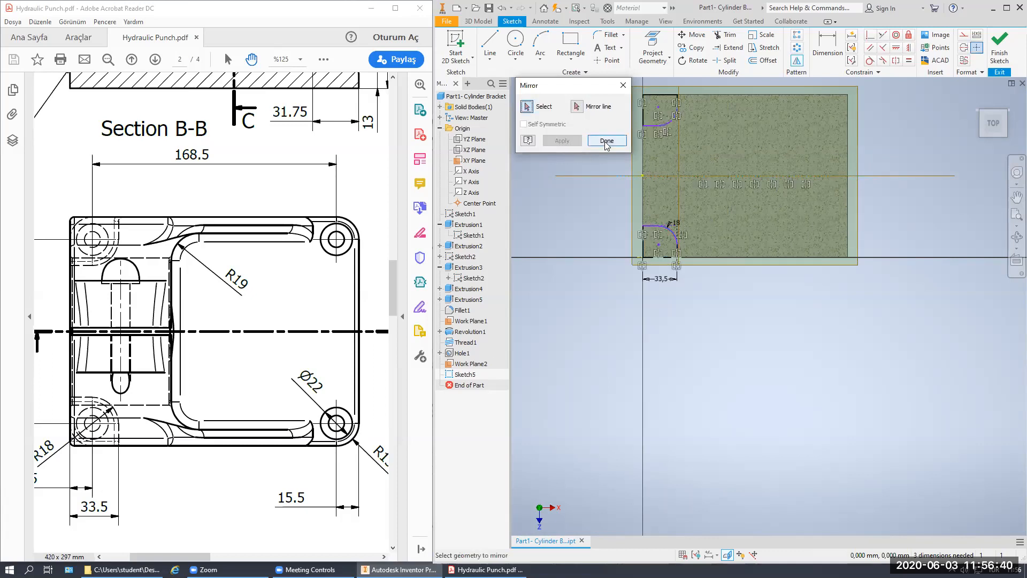
{"action": "left_click", "coordinate": [607, 141]}
Step: Dimension the vertical distance between the two corner arc centers as 127 mm and finish the sketch
{"action": "key", "text": "d"}
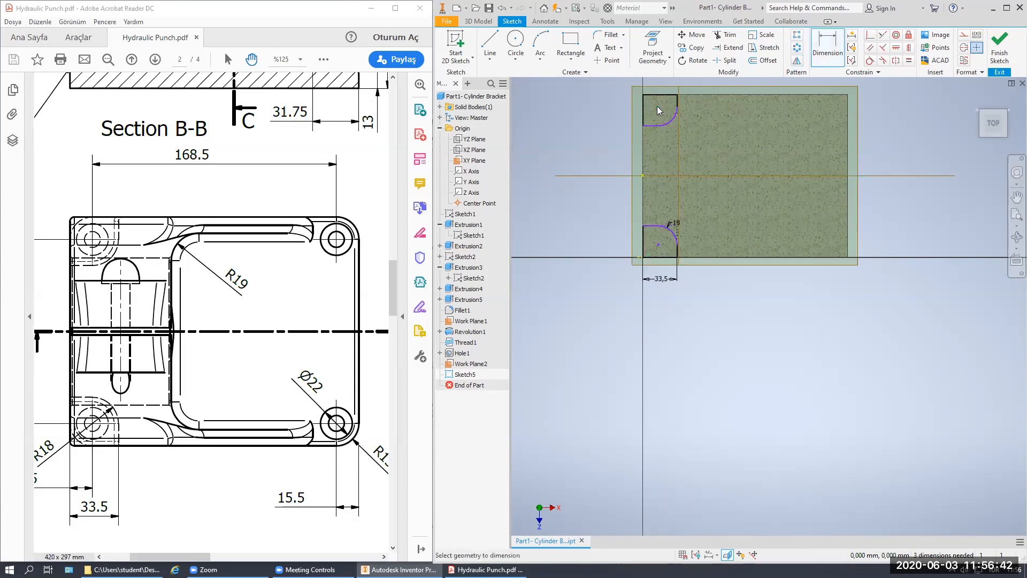
{"action": "left_click", "coordinate": [658, 245]}
{"action": "left_click", "coordinate": [600, 175]}
{"action": "key", "text": "Escape"}
{"action": "left_click", "coordinate": [658, 244]}
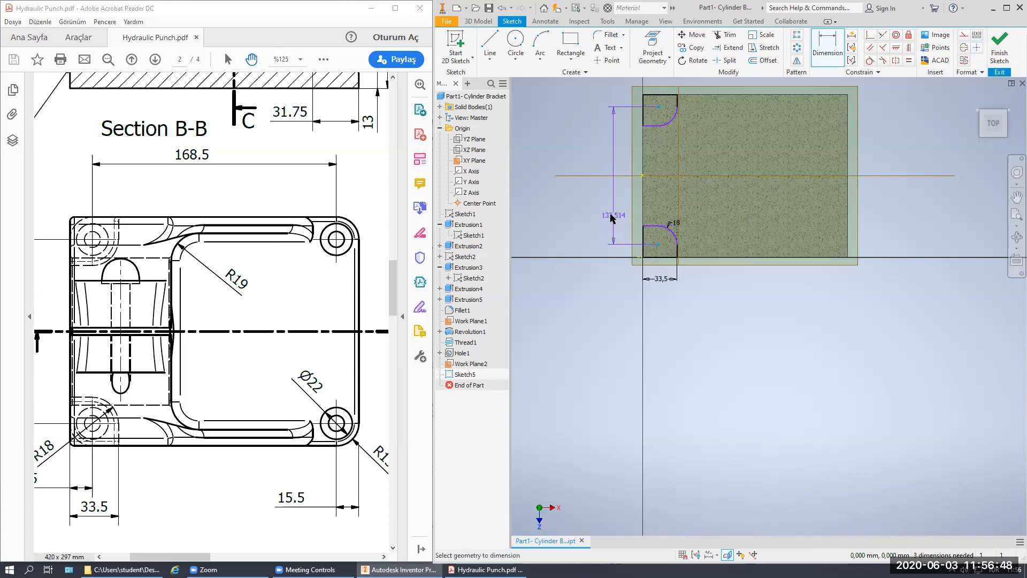
{"action": "left_click", "coordinate": [600, 214]}
{"action": "type", "text": "127"}
{"action": "key", "text": "Return"}
{"action": "key", "text": "Escape"}
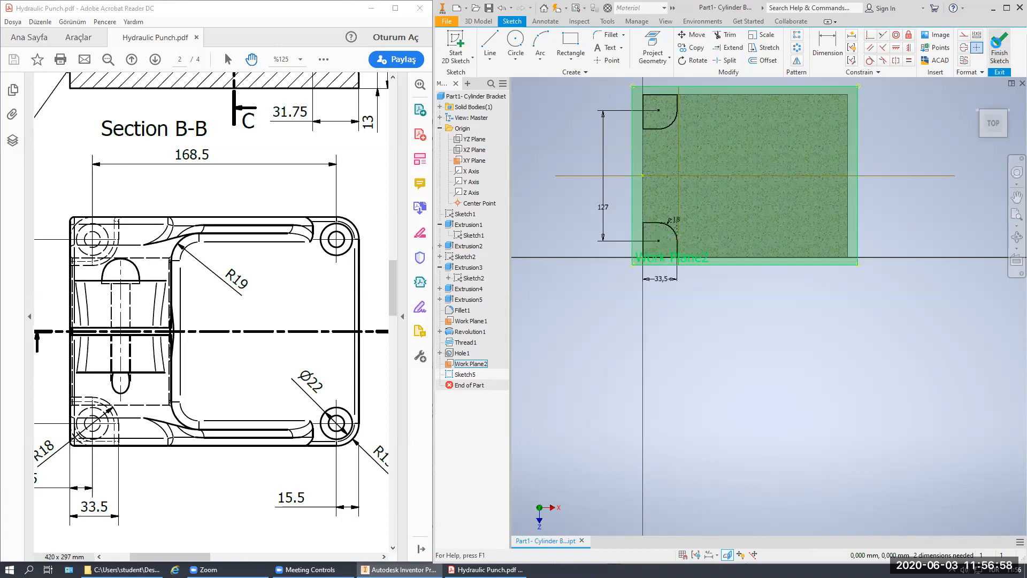
{"action": "key", "text": "F7"}
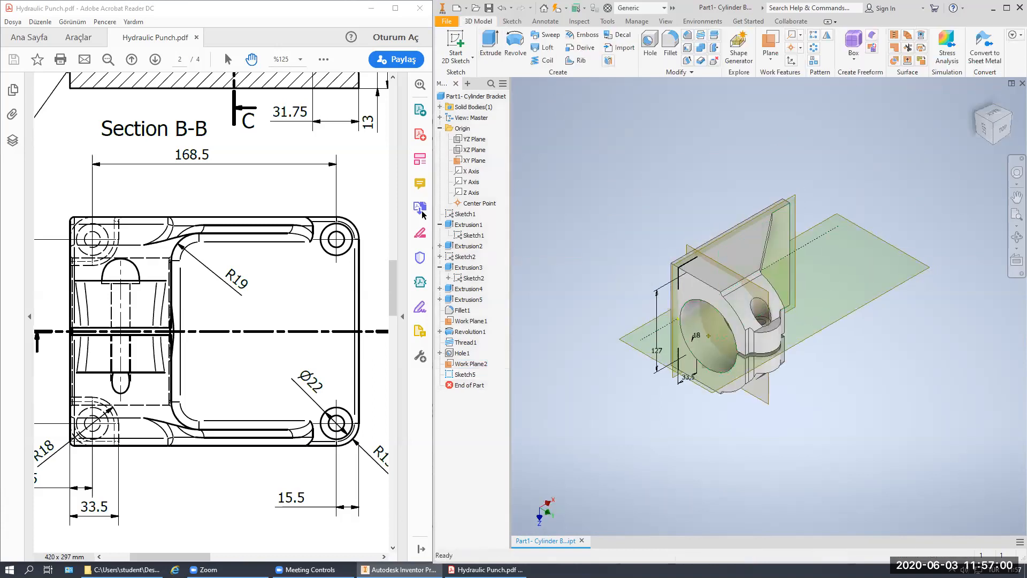
Step: Look up the depth of the corner pockets in Section C-C of the PDF
{"action": "left_click_drag", "start_coordinate": [202, 416], "coordinate": [72, 389]}
{"action": "left_click_drag", "start_coordinate": [176, 380], "coordinate": [57, 387]}
{"action": "left_click_drag", "start_coordinate": [324, 429], "coordinate": [240, 443]}
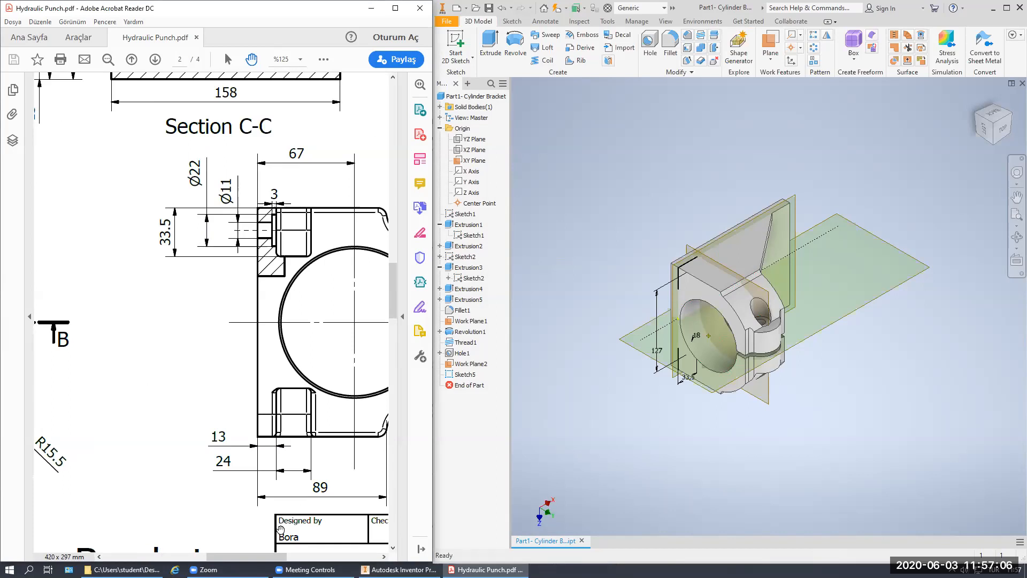
{"action": "left_click_drag", "start_coordinate": [217, 461], "coordinate": [259, 442]}
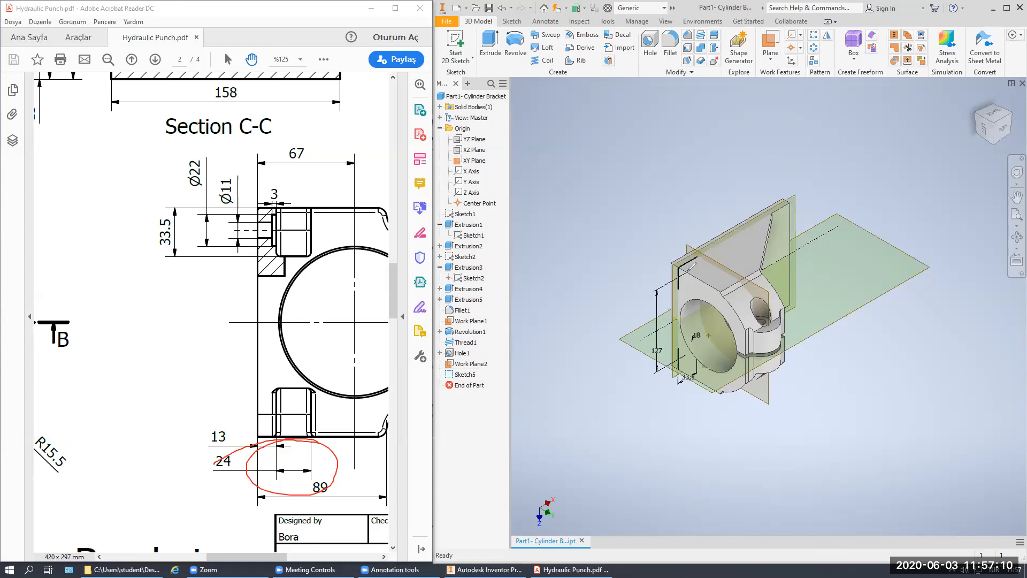
Step: Extrude both rounded corner profiles as a 24 mm cut in the flipped direction, into the bracket body
{"action": "left_click", "coordinate": [490, 46]}
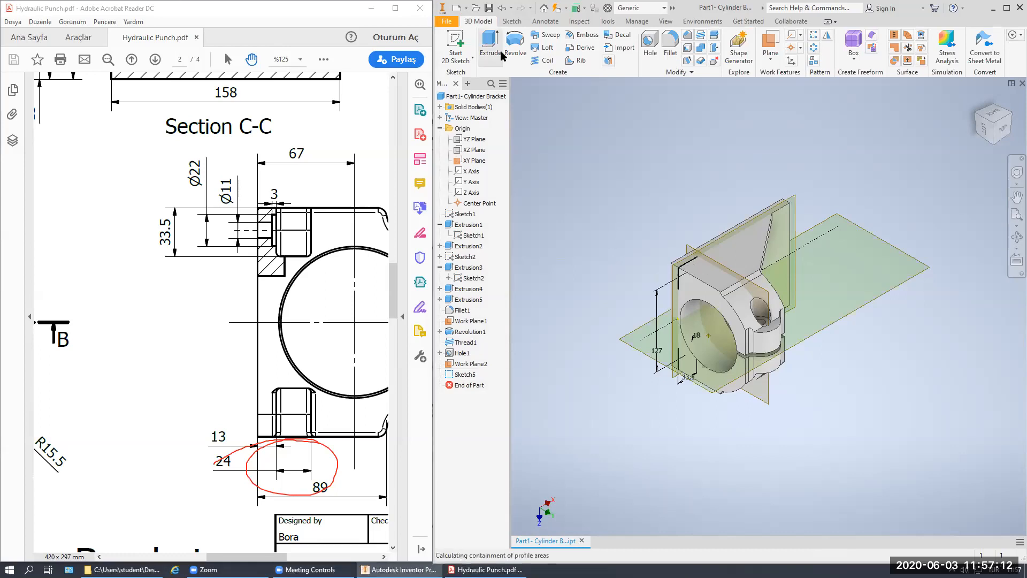
{"action": "scroll", "coordinate": [697, 271], "scroll_direction": "down", "scroll_amount": 5}
{"action": "middle_click_drag", "start_coordinate": [717, 282], "coordinate": [903, 247]}
{"action": "left_click", "coordinate": [861, 236]}
{"action": "scroll", "coordinate": [854, 262], "scroll_direction": "up", "scroll_amount": 6}
{"action": "scroll", "coordinate": [861, 290], "scroll_direction": "down", "scroll_amount": 5}
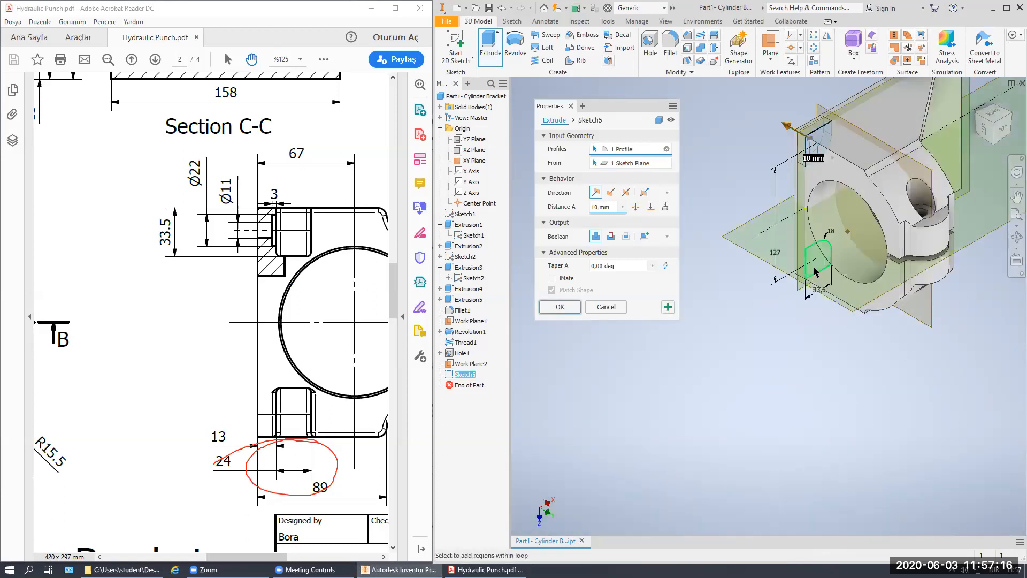
{"action": "left_click", "coordinate": [819, 248]}
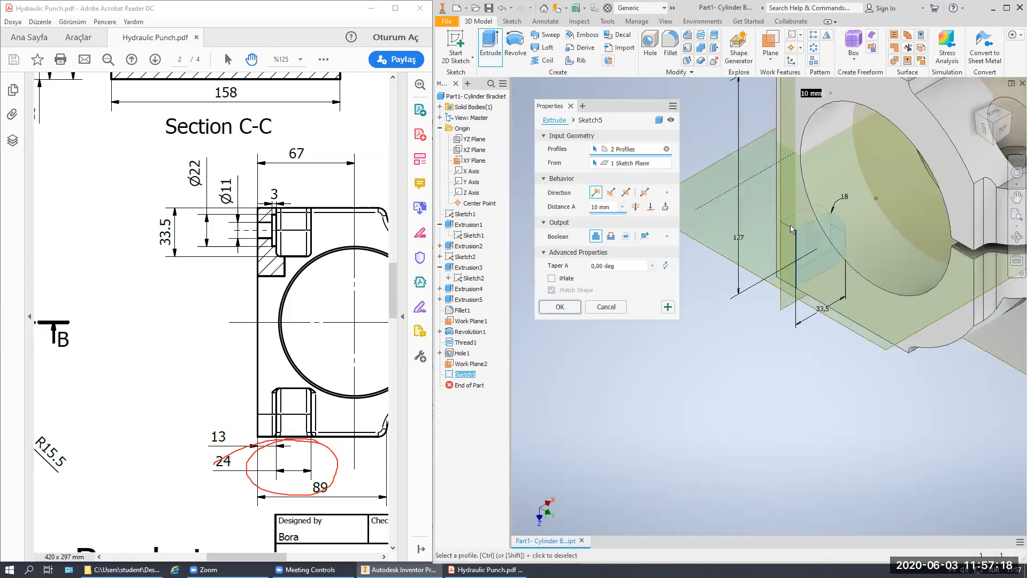
{"action": "scroll", "coordinate": [791, 229], "scroll_direction": "up", "scroll_amount": 5}
{"action": "scroll", "coordinate": [787, 189], "scroll_direction": "down", "scroll_amount": 6}
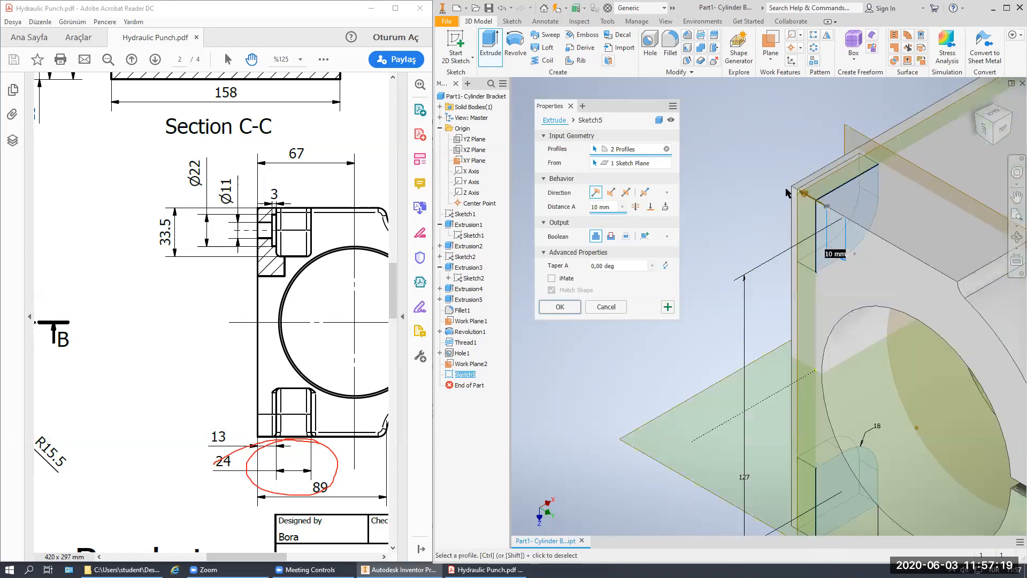
{"action": "left_click", "coordinate": [611, 236]}
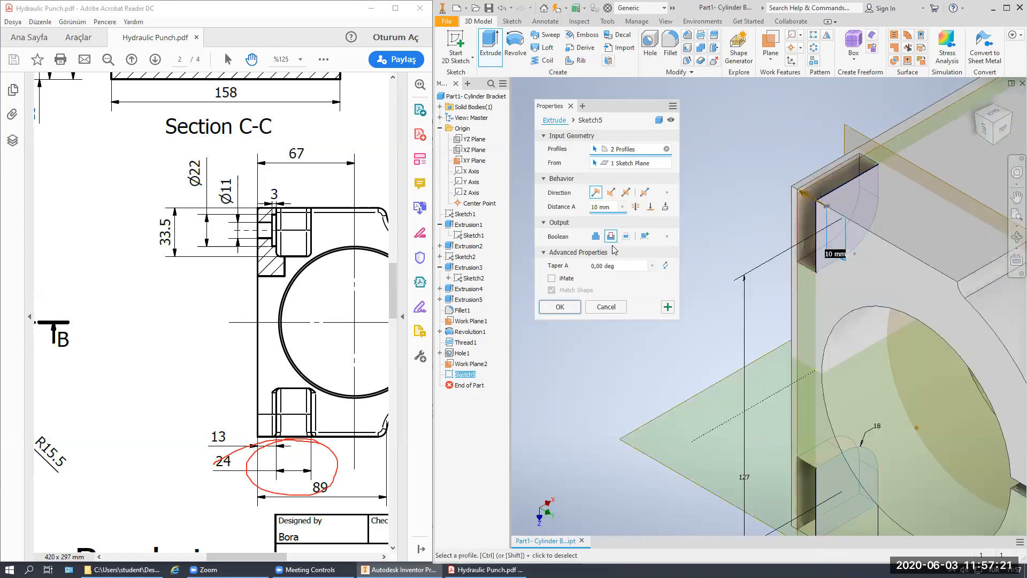
{"action": "left_click", "coordinate": [611, 192]}
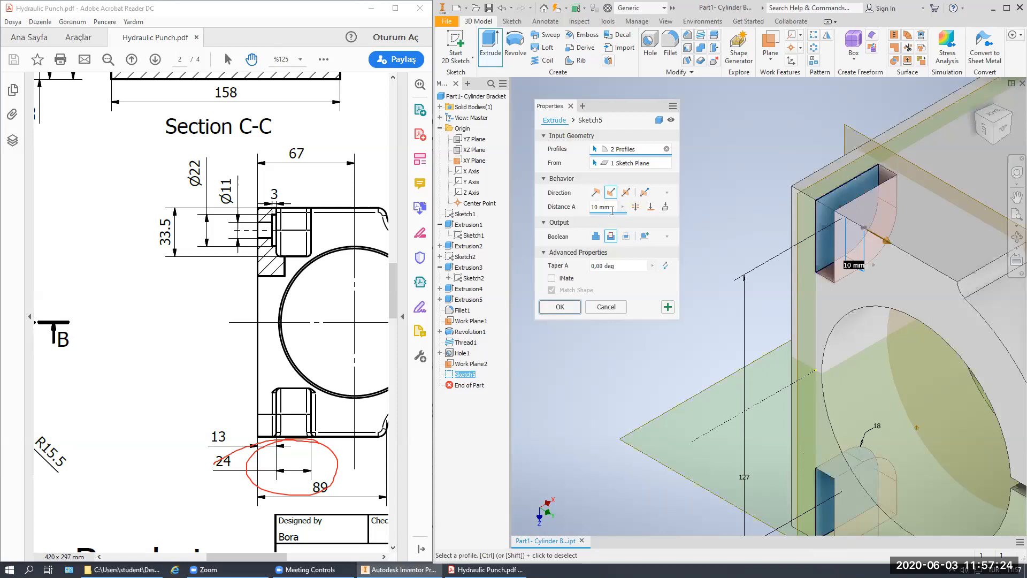
{"action": "type", "text": "24"}
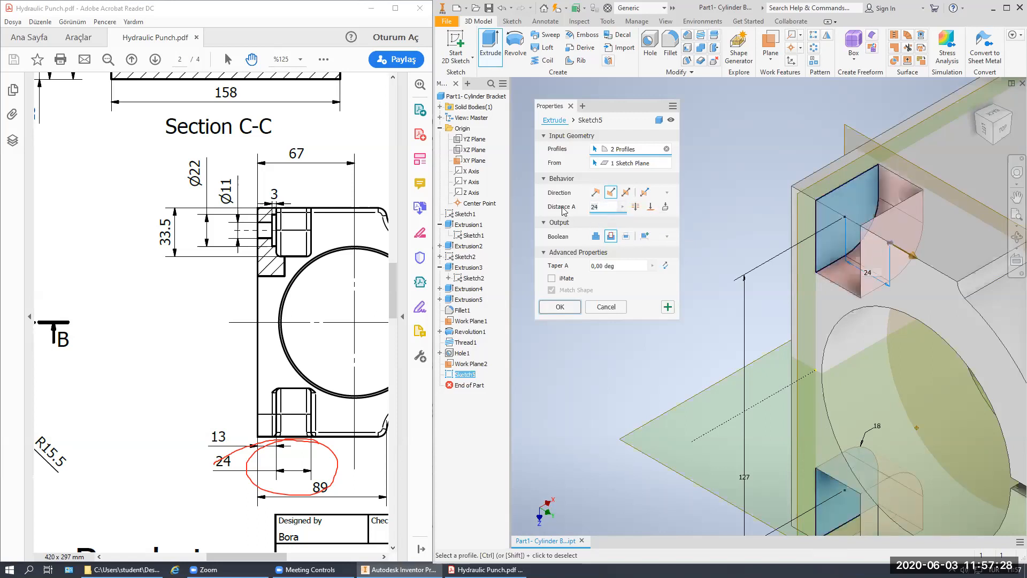
{"action": "left_click", "coordinate": [560, 306]}
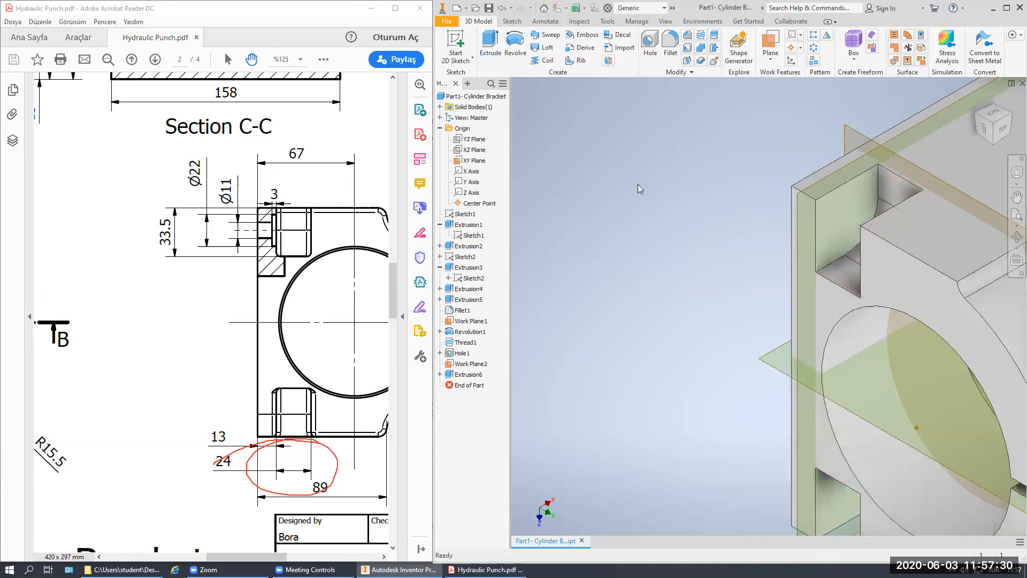
{"action": "scroll", "coordinate": [692, 195], "scroll_direction": "up", "scroll_amount": 3}
{"action": "middle_click_drag", "start_coordinate": [706, 230], "coordinate": [692, 195]}
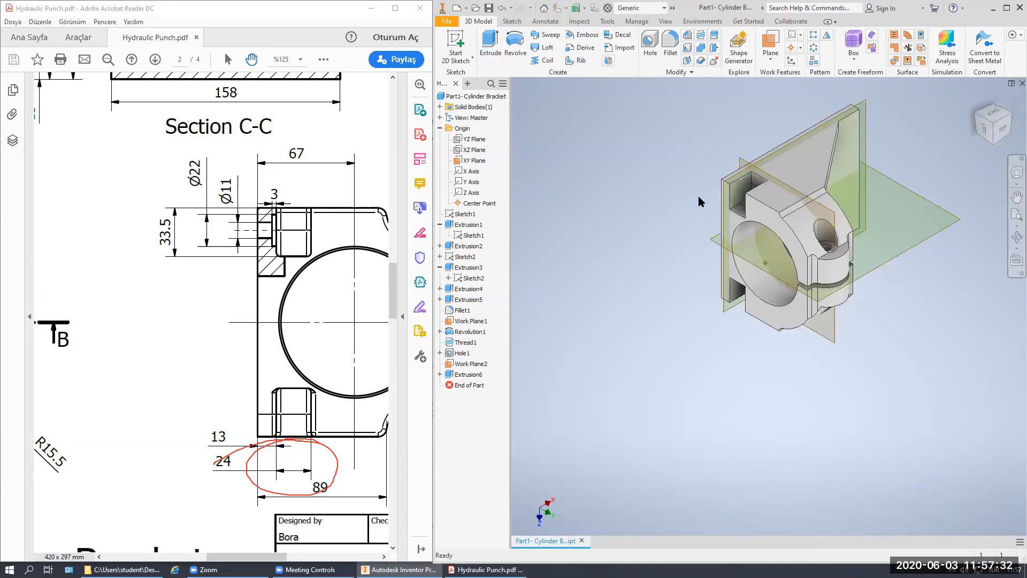
Step: Look up the rounded base plate corners in Section B-B of the PDF and mark them on the drawing
{"action": "left_click_drag", "start_coordinate": [38, 332], "coordinate": [351, 319]}
{"action": "left_click_drag", "start_coordinate": [35, 214], "coordinate": [49, 213]}
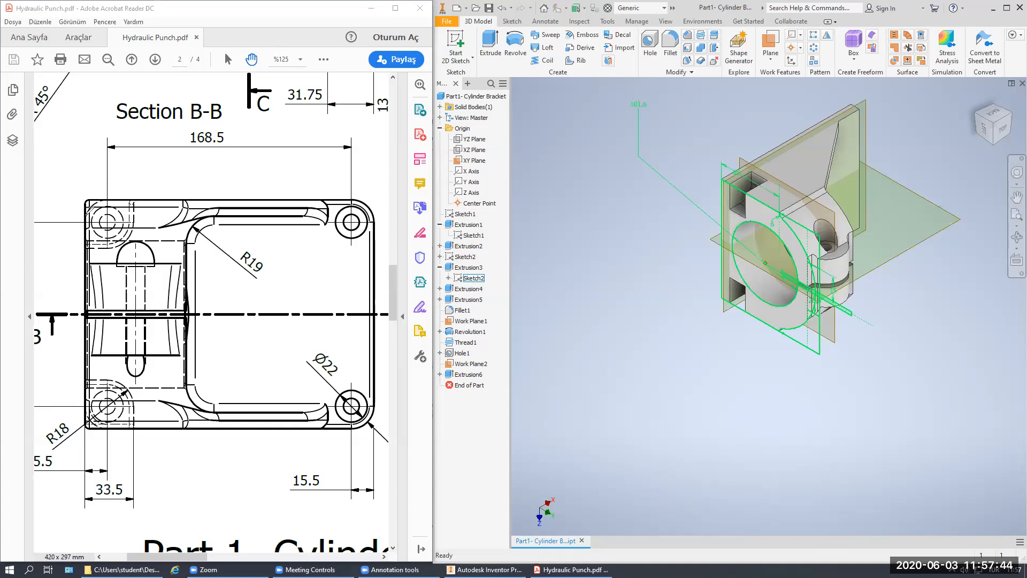
{"action": "left_click_drag", "start_coordinate": [352, 197], "coordinate": [371, 209]}
{"action": "left_click_drag", "start_coordinate": [83, 401], "coordinate": [110, 422]}
{"action": "left_click_drag", "start_coordinate": [369, 402], "coordinate": [337, 424]}
{"action": "left_click", "coordinate": [669, 169]}
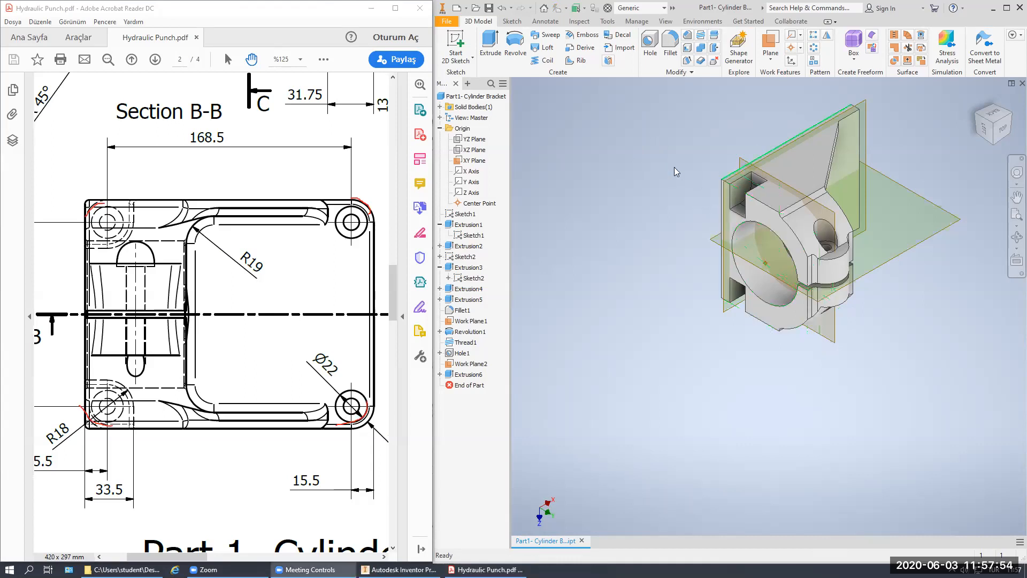
Step: Fillet the four vertical corner edges of the base plate with a 15.5 mm radius
{"action": "left_click", "coordinate": [668, 42]}
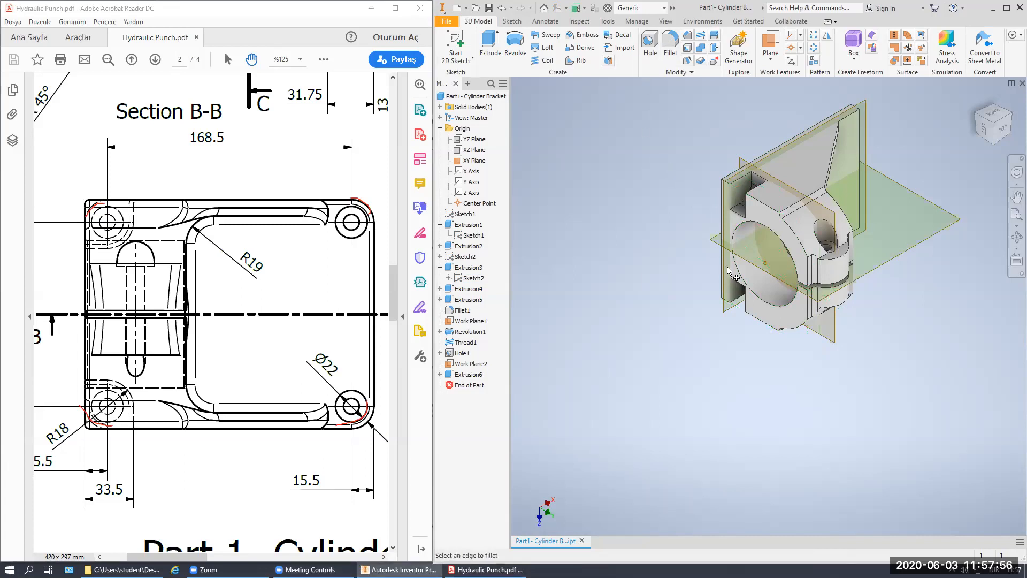
{"action": "left_click_drag", "start_coordinate": [267, 450], "coordinate": [229, 450]}
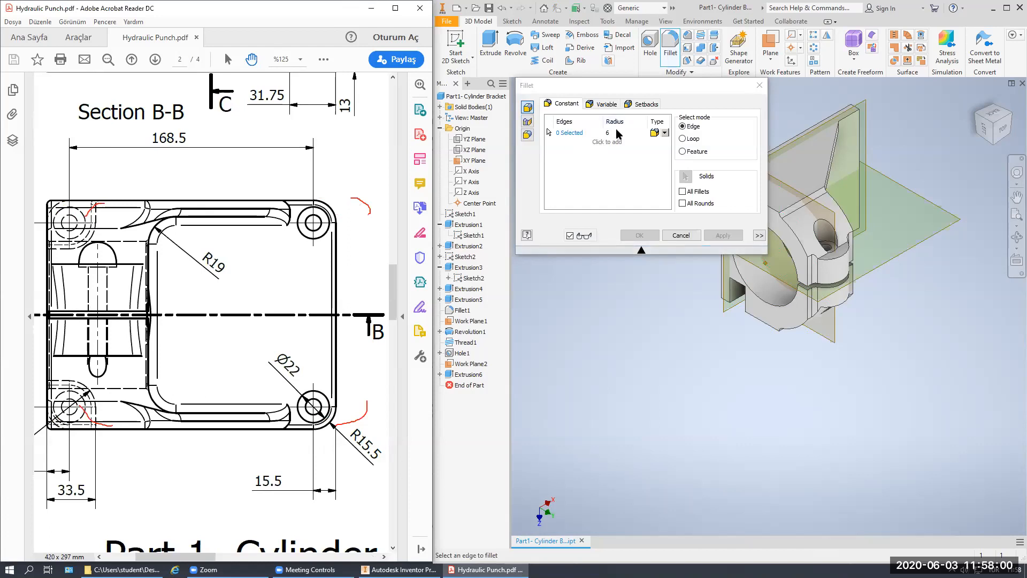
{"action": "left_click", "coordinate": [609, 147]}
{"action": "type", "text": "15.5"}
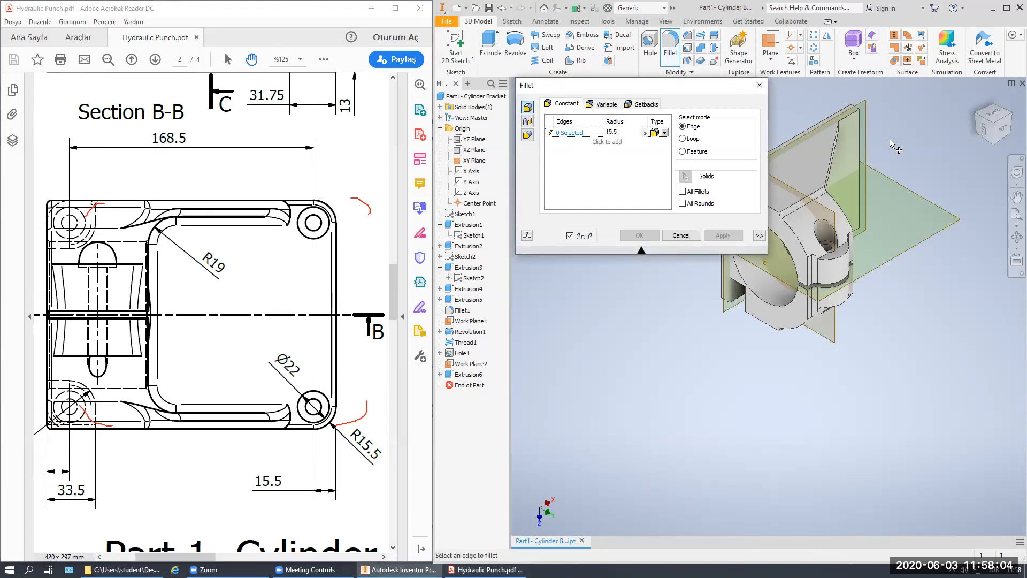
{"action": "scroll", "coordinate": [844, 110], "scroll_direction": "down", "scroll_amount": 2}
{"action": "left_click", "coordinate": [865, 119]}
{"action": "scroll", "coordinate": [887, 133], "scroll_direction": "up", "scroll_amount": 4}
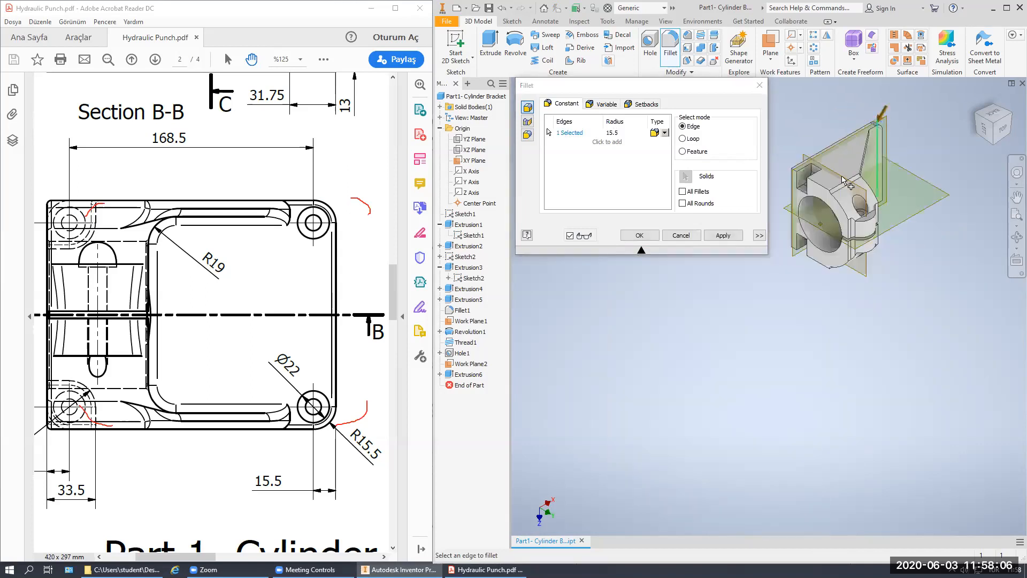
{"action": "scroll", "coordinate": [804, 184], "scroll_direction": "down", "scroll_amount": 2}
{"action": "left_click", "coordinate": [791, 175]}
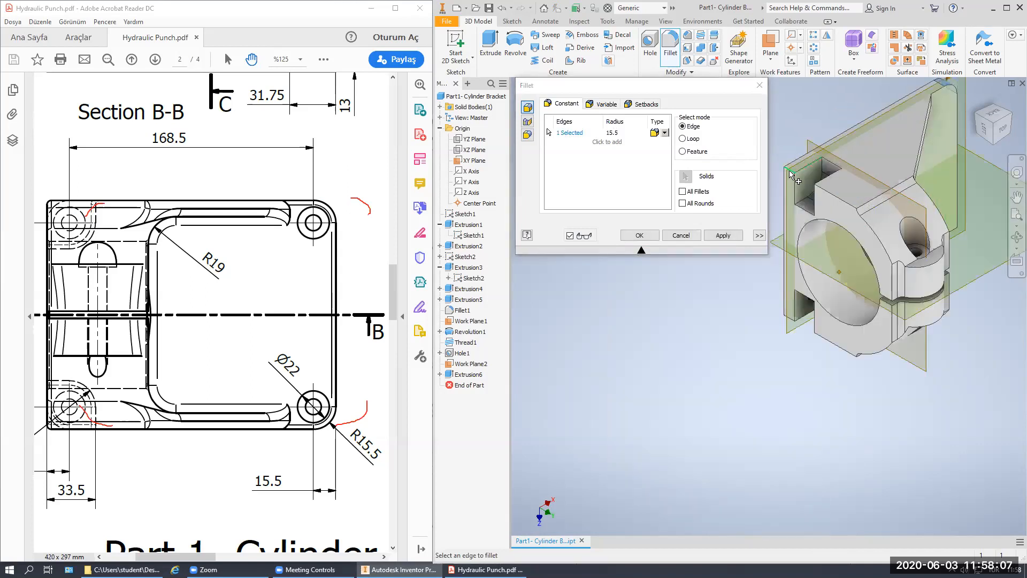
{"action": "left_click", "coordinate": [792, 322]}
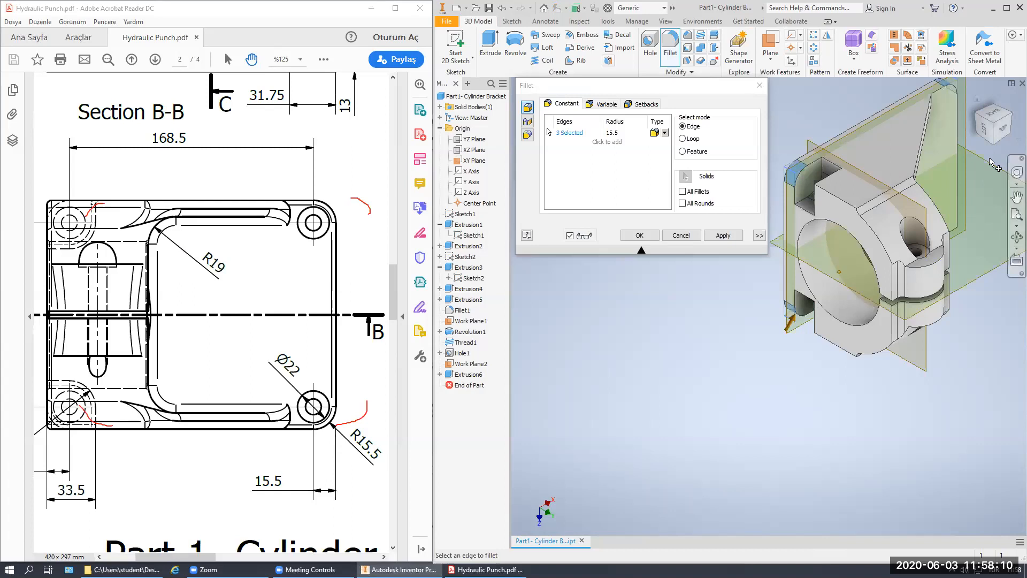
{"action": "left_click", "coordinate": [1009, 132]}
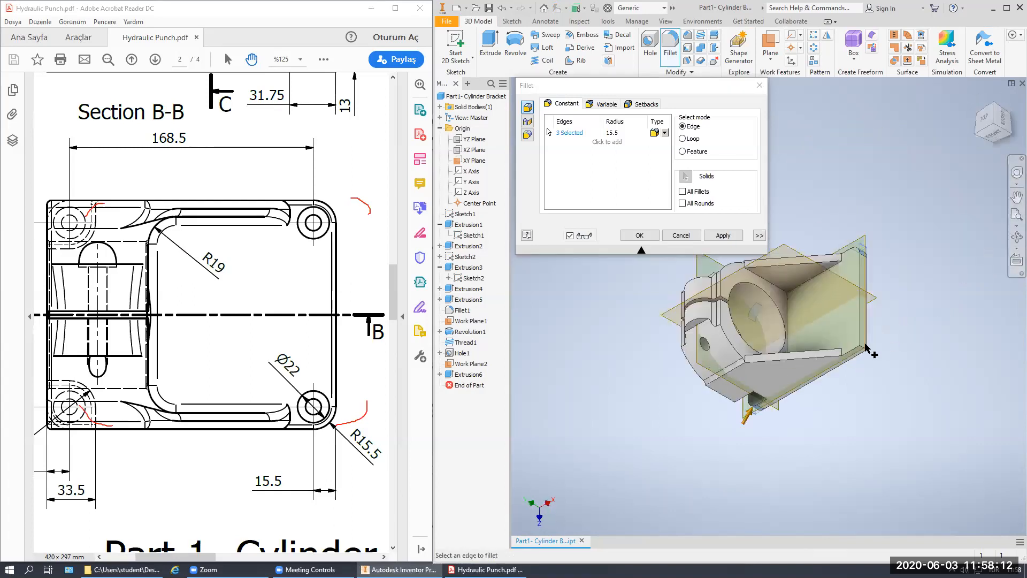
{"action": "left_click", "coordinate": [863, 349]}
{"action": "left_click", "coordinate": [639, 235]}
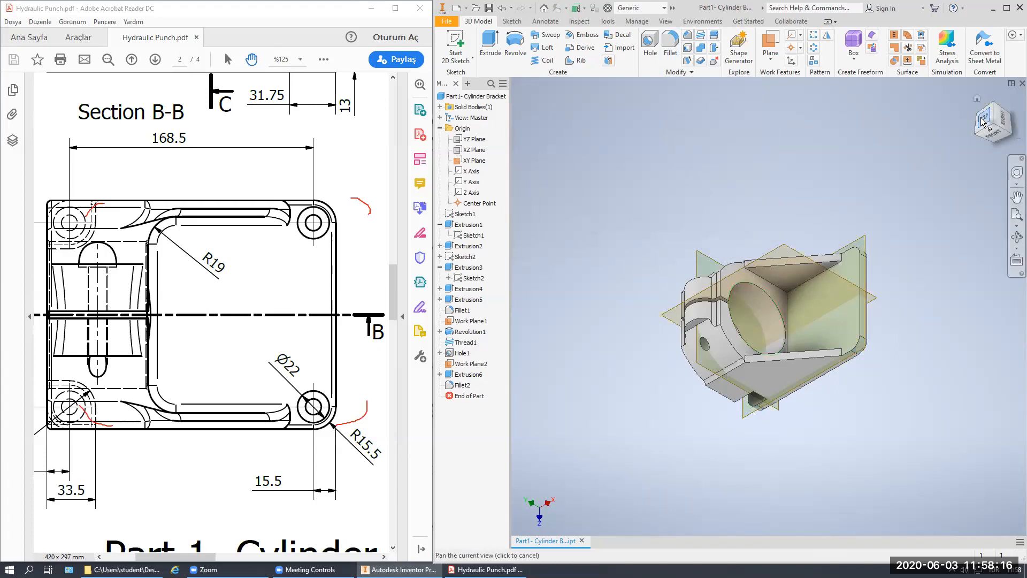
Step: Dismiss the save reminder and hide the XY plane and both offset work planes
{"action": "scroll", "coordinate": [754, 305], "scroll_direction": "down", "scroll_amount": 3}
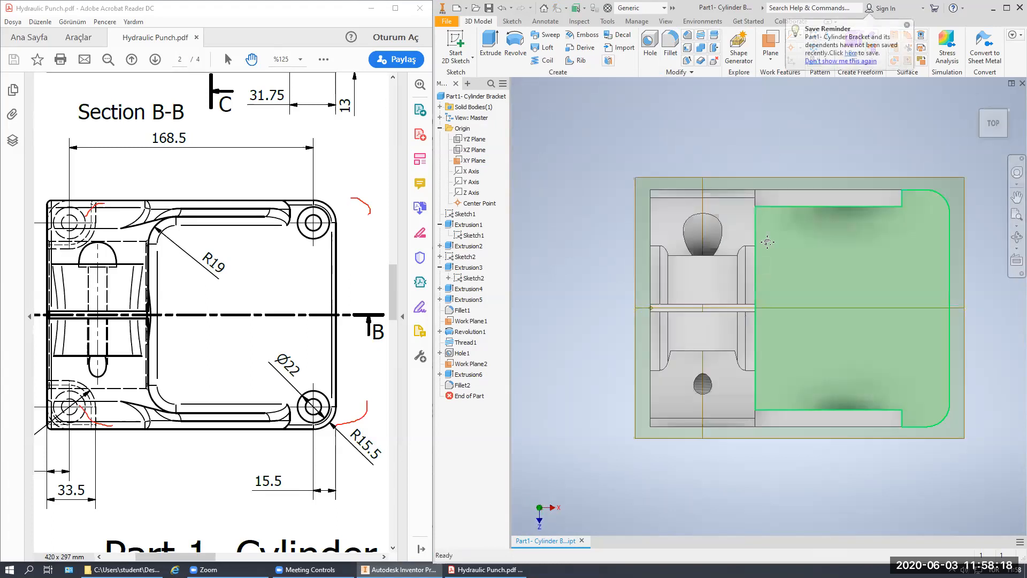
{"action": "middle_click_drag", "start_coordinate": [762, 236], "coordinate": [762, 185]}
{"action": "left_click", "coordinate": [976, 98]}
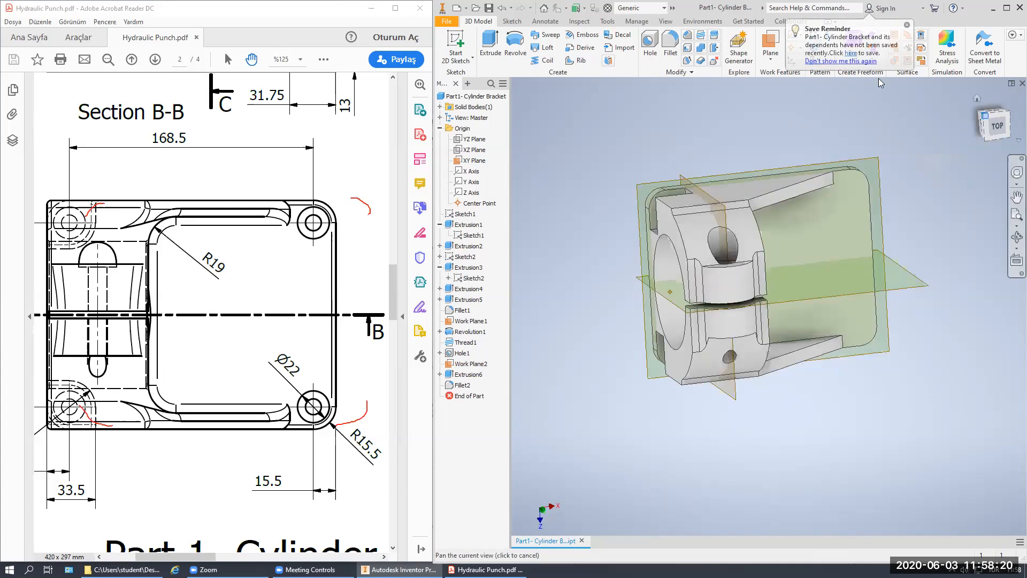
{"action": "left_click", "coordinate": [907, 25]}
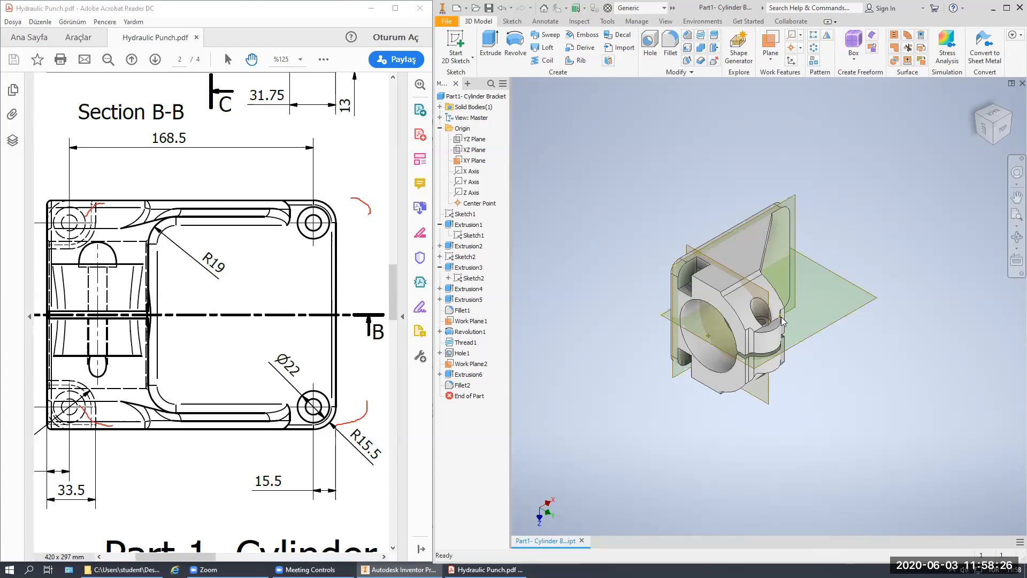
{"action": "left_click", "coordinate": [473, 160]}
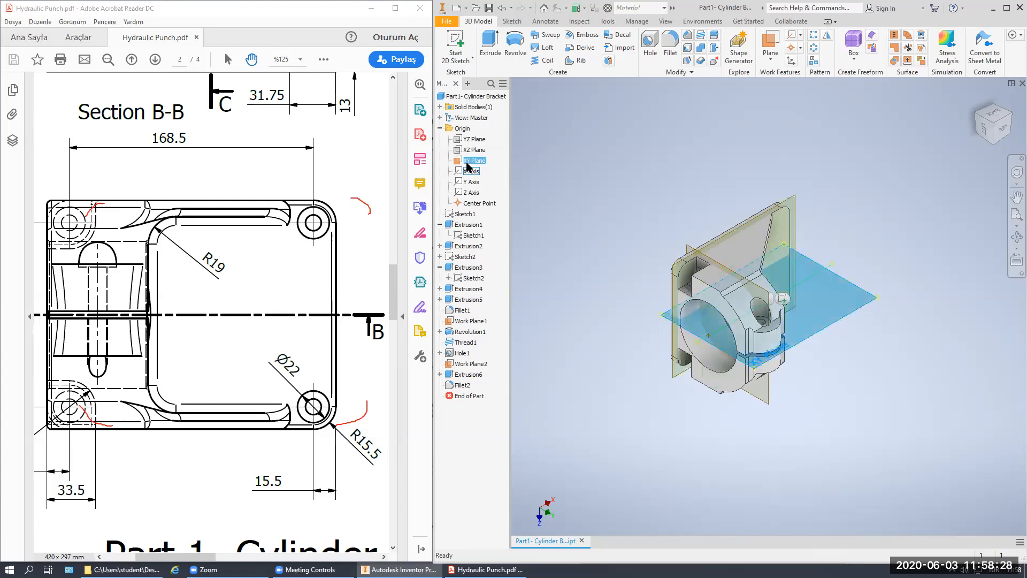
{"action": "right_click", "coordinate": [467, 162]}
{"action": "left_click", "coordinate": [481, 228]}
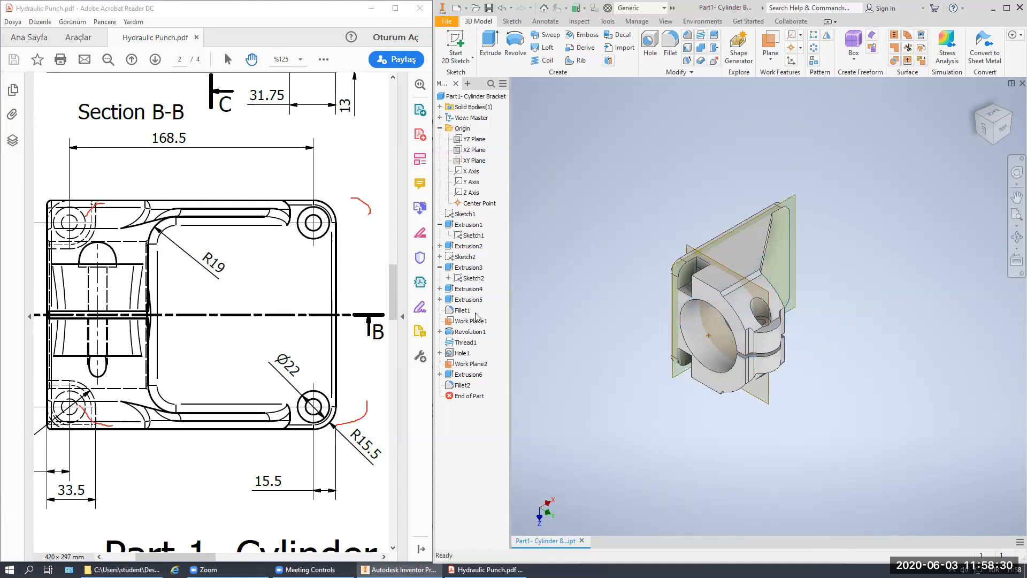
{"action": "right_click", "coordinate": [472, 320]}
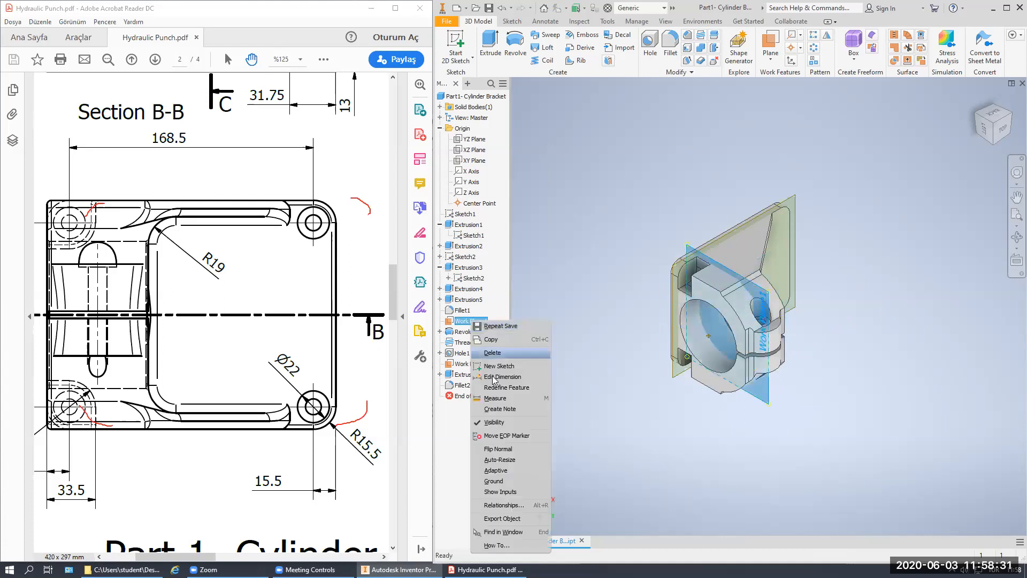
{"action": "left_click", "coordinate": [487, 424]}
{"action": "right_click", "coordinate": [462, 363]}
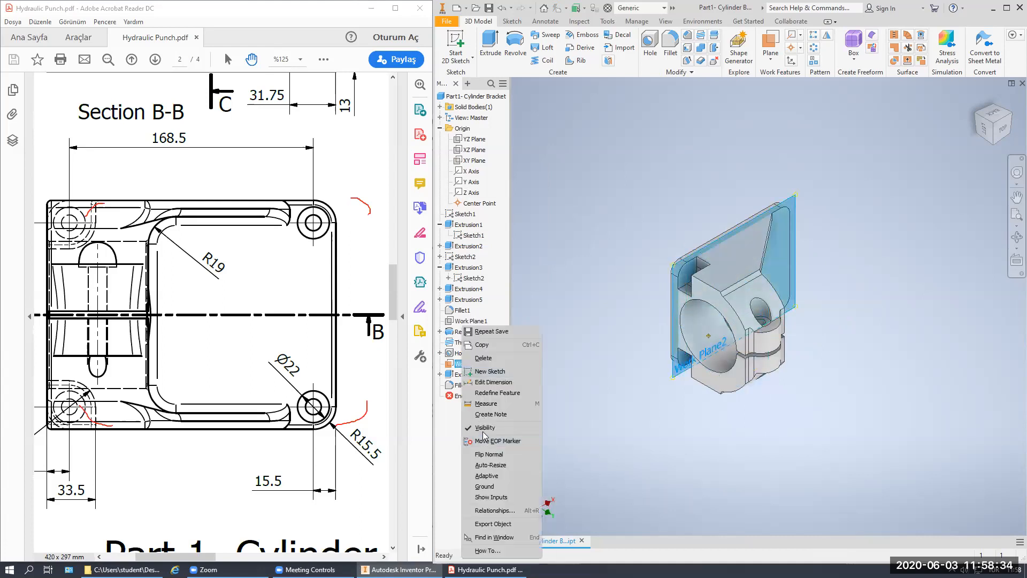
{"action": "left_click", "coordinate": [485, 427]}
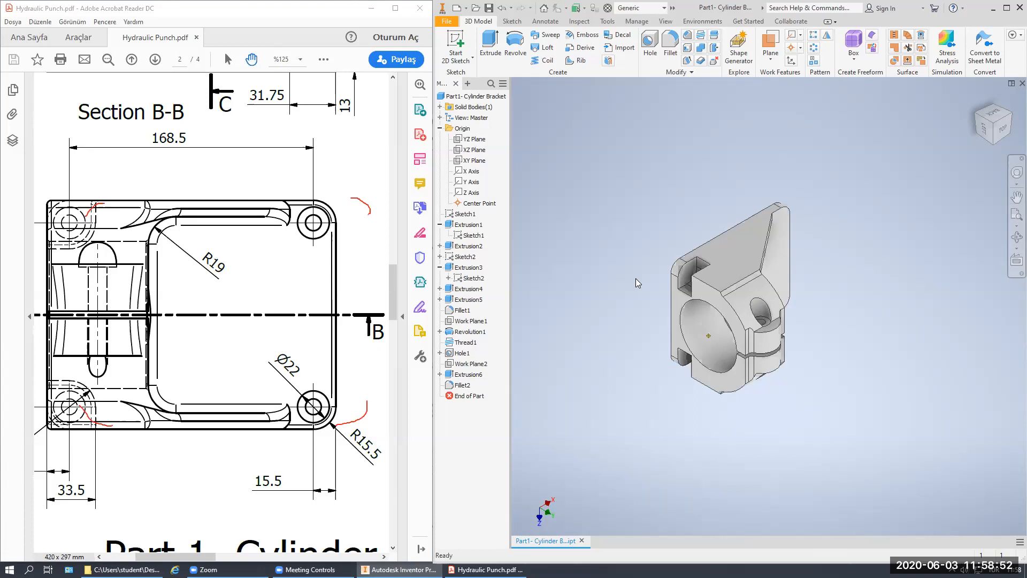
Step: Look up the corner hole and counterbore dimensions in Section C-C of the PDF
{"action": "left_click_drag", "start_coordinate": [205, 267], "coordinate": [255, 373]}
{"action": "mouse_move", "coordinate": [60, 273]}
{"action": "left_mouse_down"}
{"action": "mouse_move", "coordinate": [141, 315]}
{"action": "mouse_move", "coordinate": [162, 296]}
{"action": "left_mouse_up"}
{"action": "left_click_drag", "start_coordinate": [69, 271], "coordinate": [53, 268]}
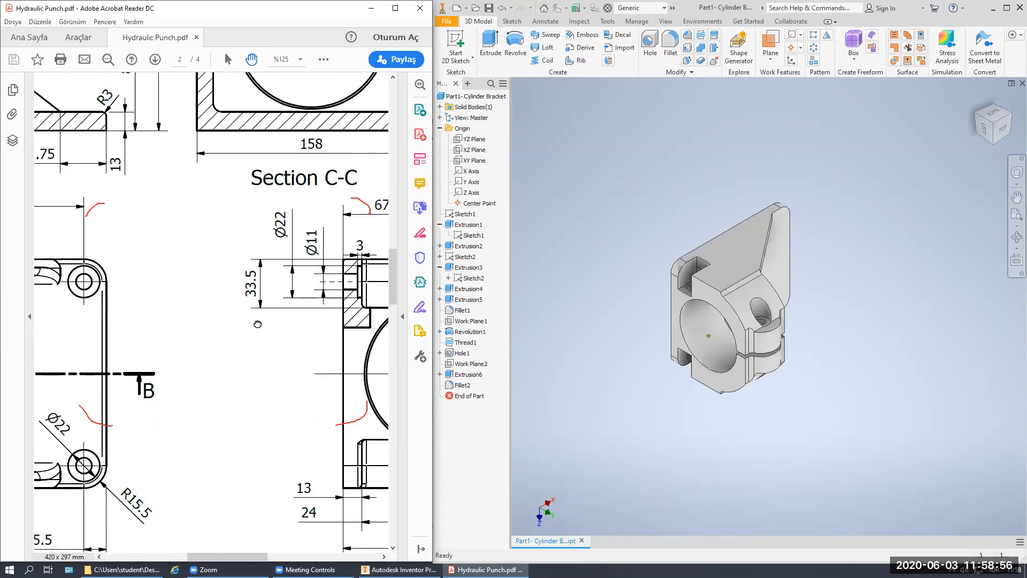
{"action": "left_click_drag", "start_coordinate": [310, 283], "coordinate": [269, 287]}
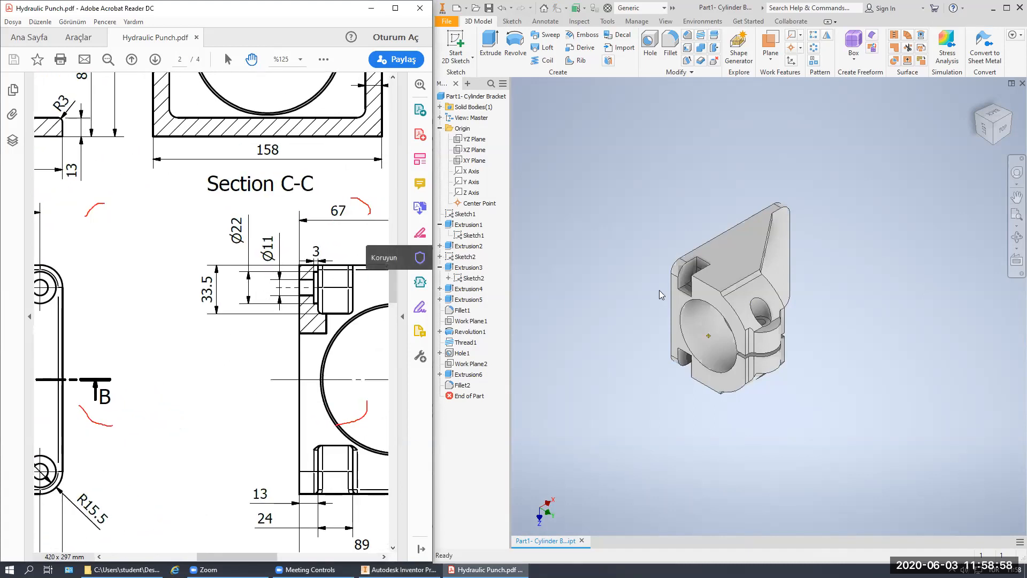
{"action": "scroll", "coordinate": [660, 294], "scroll_direction": "up", "scroll_amount": 3}
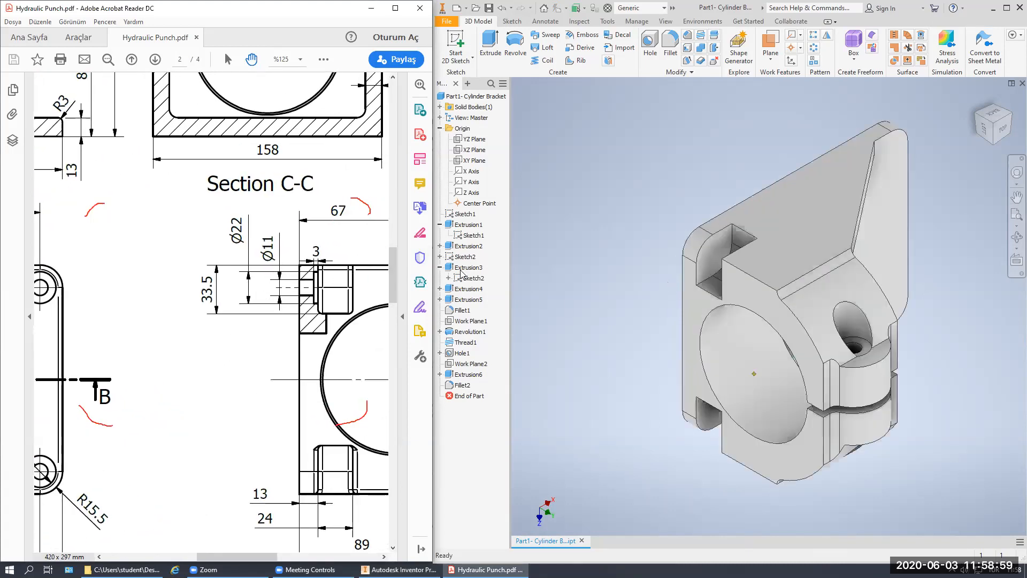
{"action": "left_click", "coordinate": [650, 43]}
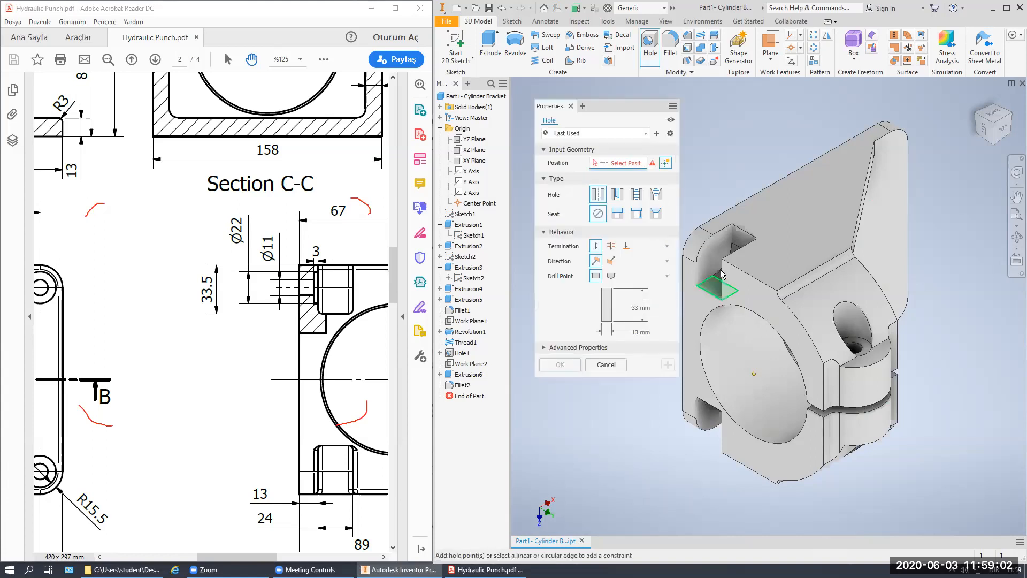
{"action": "scroll", "coordinate": [750, 200], "scroll_direction": "up", "scroll_amount": 5}
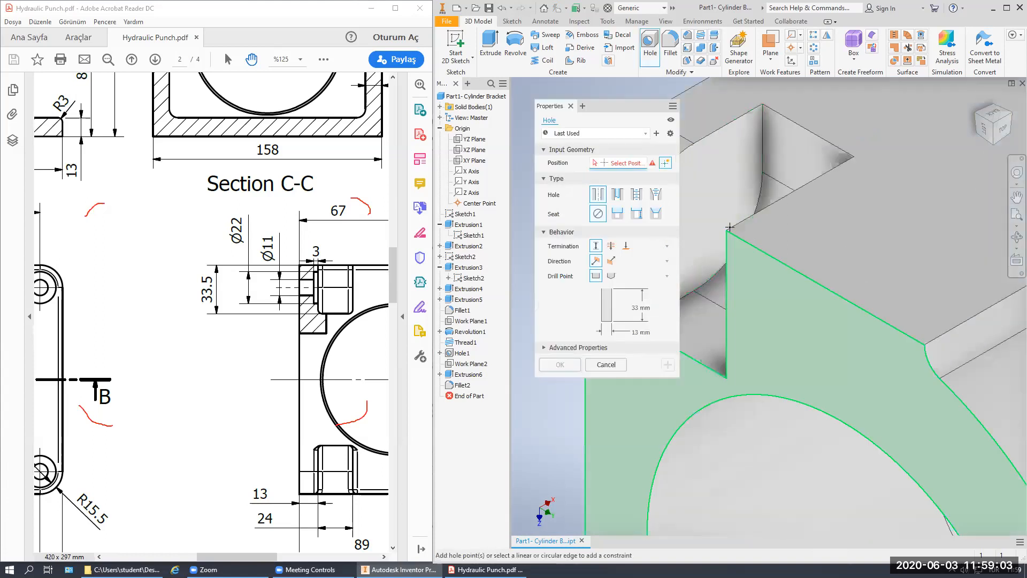
{"action": "left_click", "coordinate": [743, 200]}
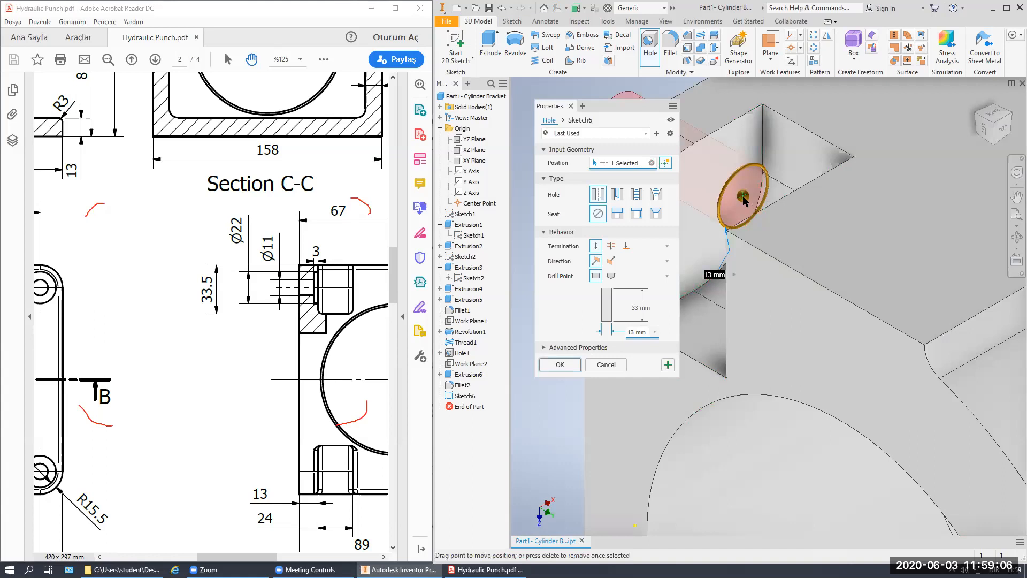
{"action": "key", "text": "Escape"}
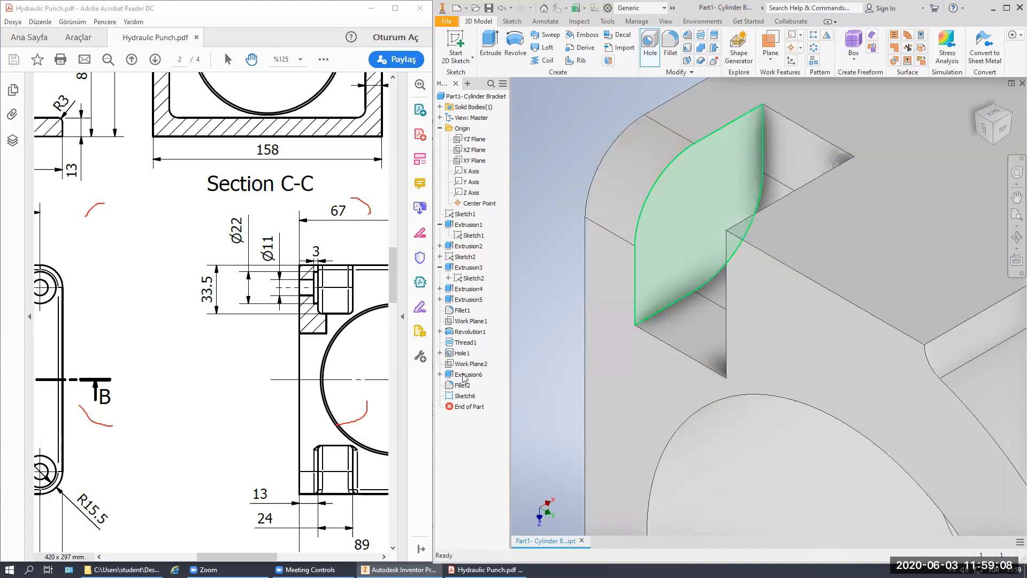
Step: Make the sketch of the corner pocket cut visible in the model
{"action": "left_click", "coordinate": [440, 375]}
{"action": "left_click", "coordinate": [467, 384]}
{"action": "right_click", "coordinate": [466, 384]}
{"action": "left_click", "coordinate": [492, 489]}
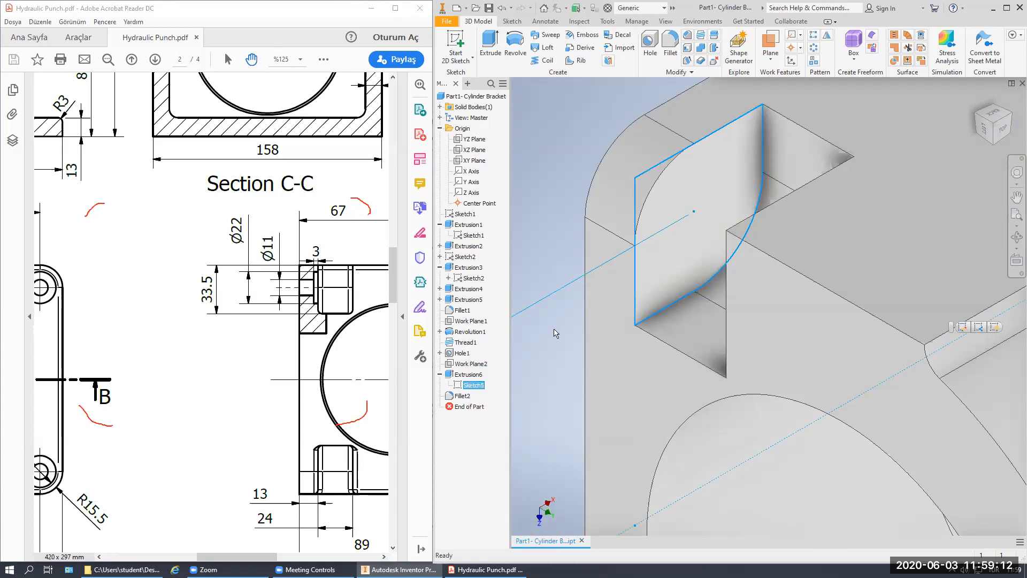
{"action": "scroll", "coordinate": [669, 219], "scroll_direction": "down", "scroll_amount": 6}
{"action": "middle_click_drag", "start_coordinate": [844, 181], "coordinate": [821, 164]}
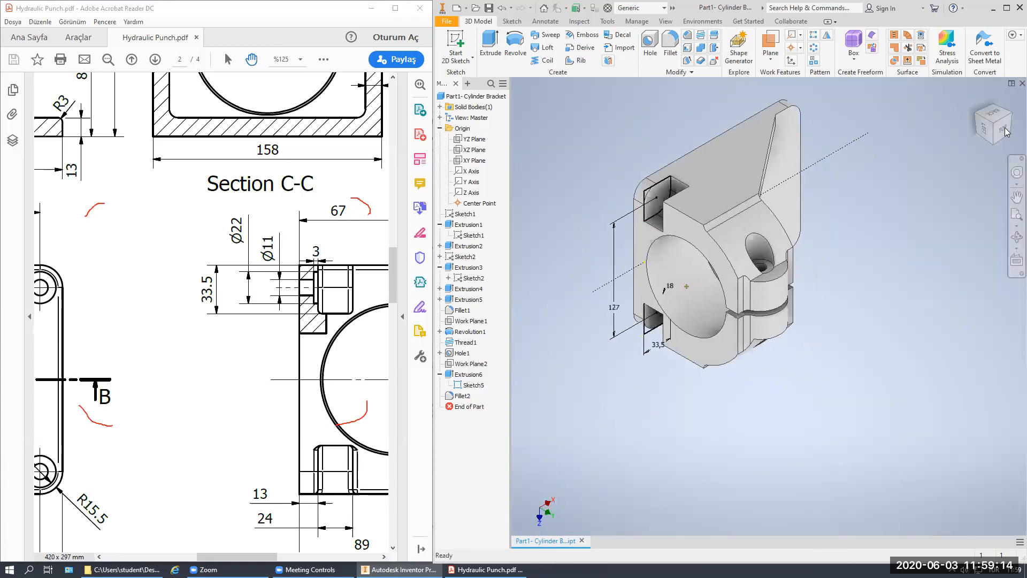
Step: Open the corner pocket sketch for editing in the top view and slice the graphics at the sketch plane
{"action": "left_click", "coordinate": [1003, 130]}
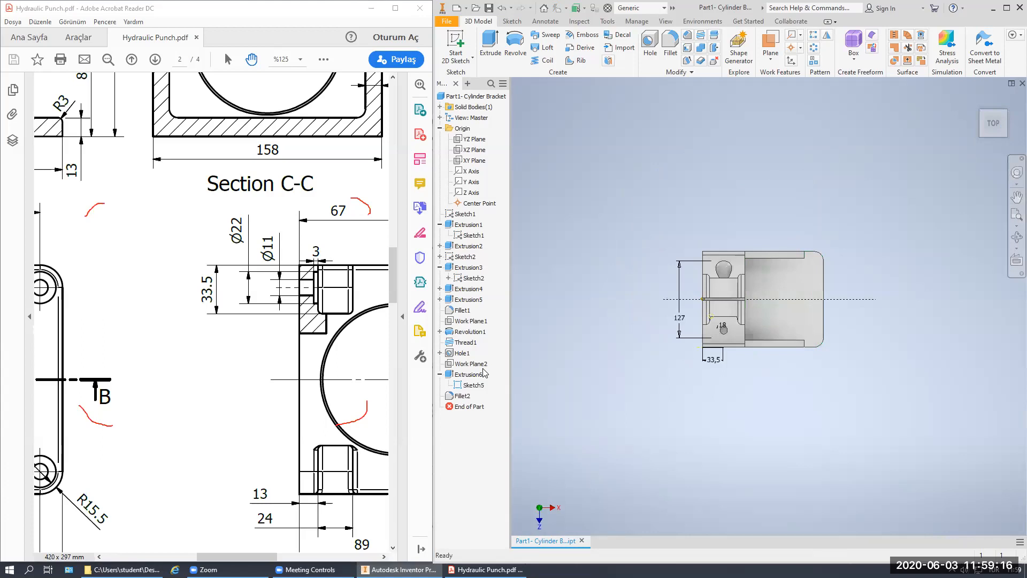
{"action": "double_click", "coordinate": [469, 385]}
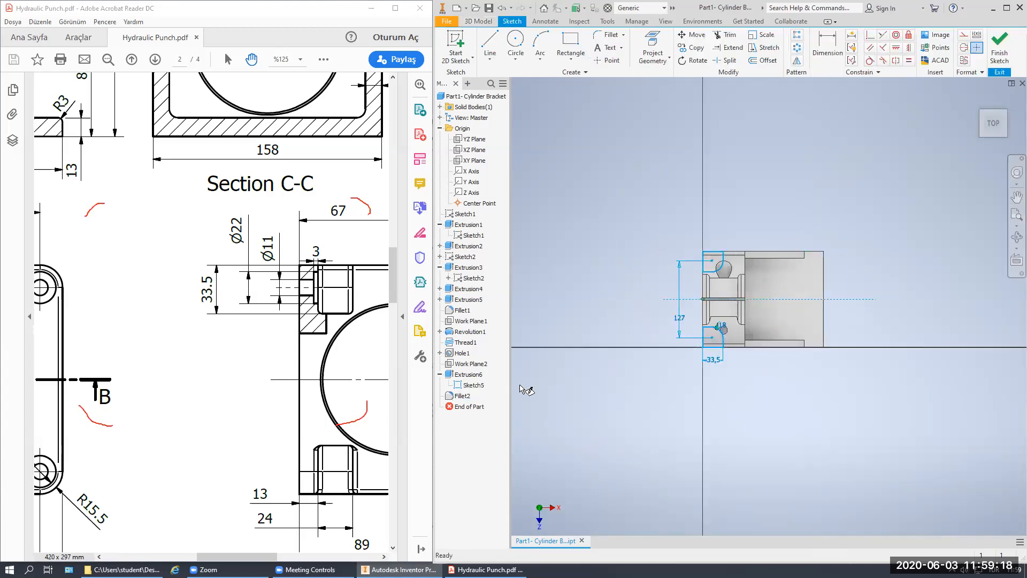
{"action": "mouse_move", "coordinate": [355, 251]}
{"action": "left_mouse_down"}
{"action": "mouse_move", "coordinate": [204, 259]}
{"action": "mouse_move", "coordinate": [333, 303]}
{"action": "left_mouse_up"}
{"action": "mouse_move", "coordinate": [58, 374]}
{"action": "left_mouse_down"}
{"action": "mouse_move", "coordinate": [218, 314]}
{"action": "mouse_move", "coordinate": [351, 299]}
{"action": "left_mouse_up"}
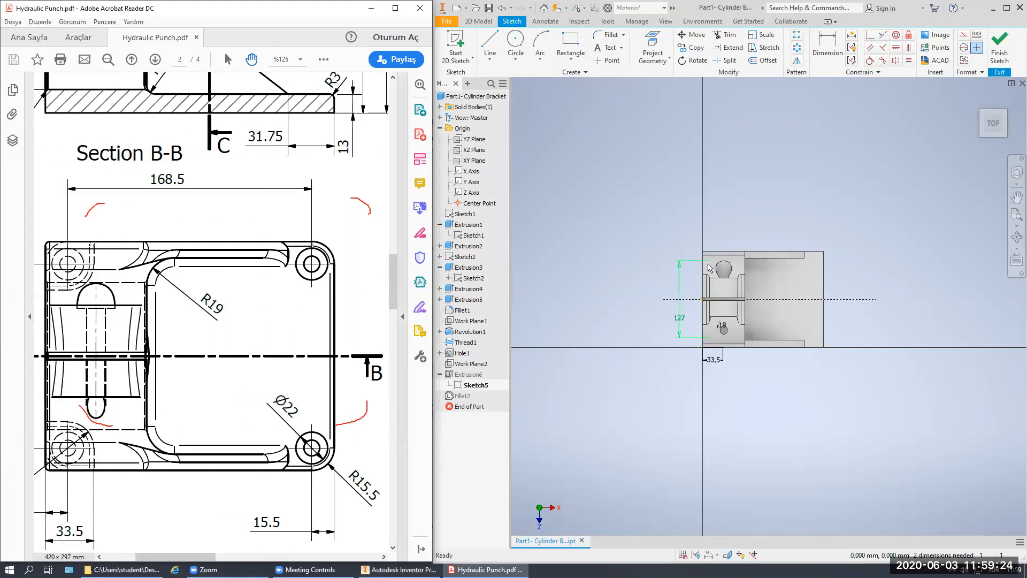
{"action": "key", "text": "F7"}
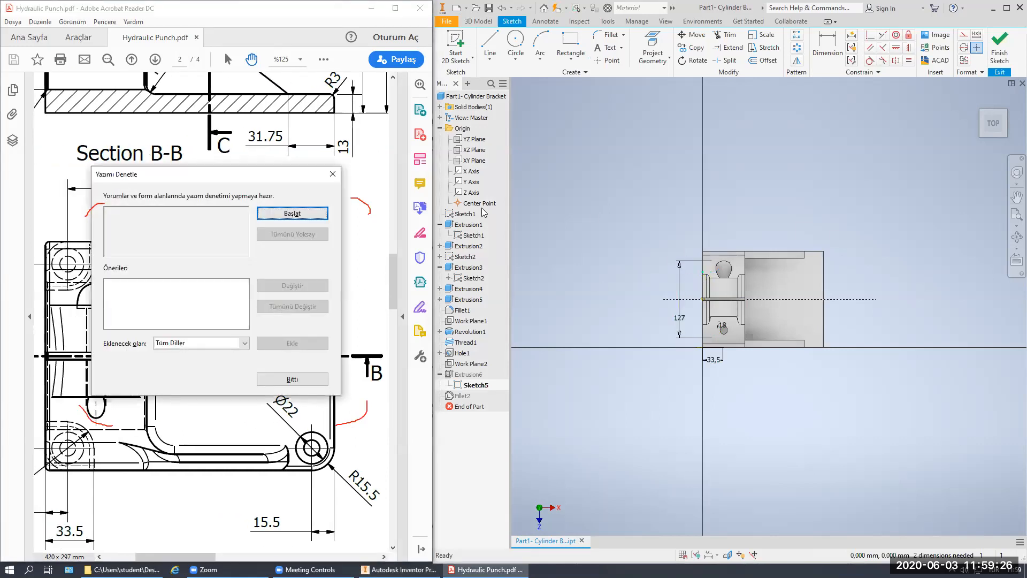
{"action": "left_click", "coordinate": [332, 174]}
{"action": "left_click", "coordinate": [580, 198]}
{"action": "key", "text": "F7"}
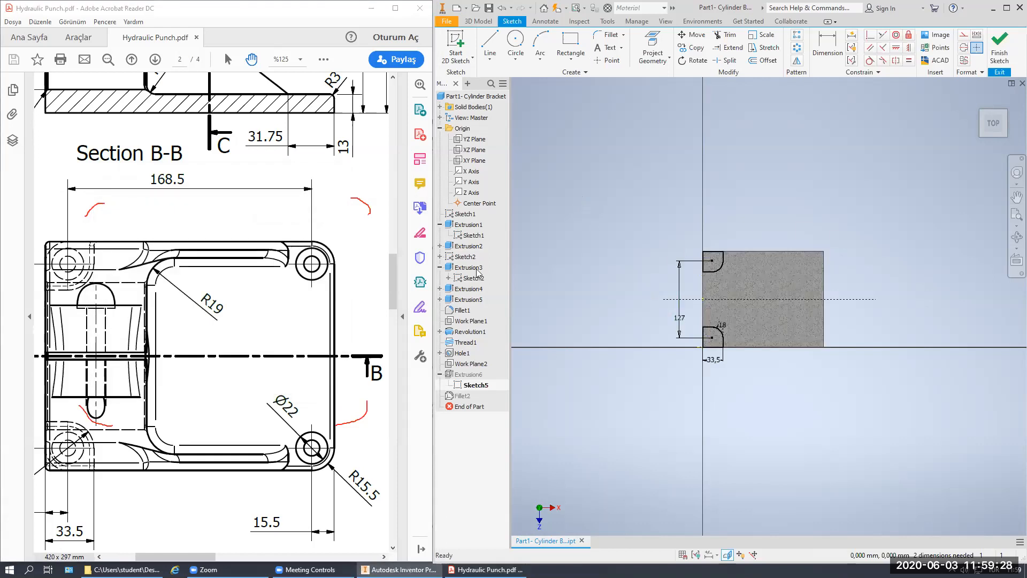
Step: Draw a rectangle from the upper pocket's arc center to a point near the plate's far corner, level with the lower arc center
{"action": "left_click", "coordinate": [568, 48]}
{"action": "left_click", "coordinate": [712, 261]}
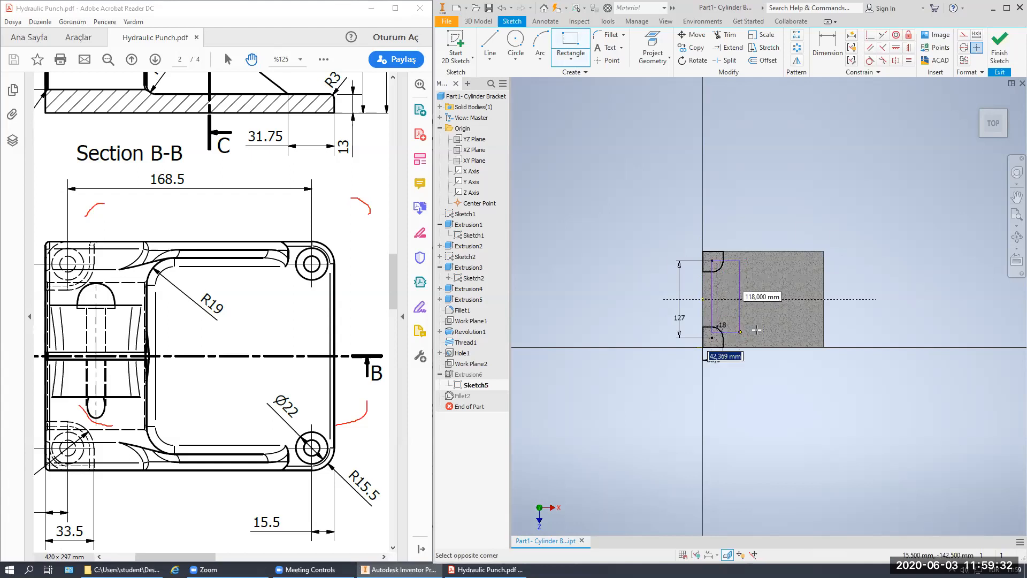
{"action": "left_click", "coordinate": [807, 338]}
{"action": "key", "text": "Escape"}
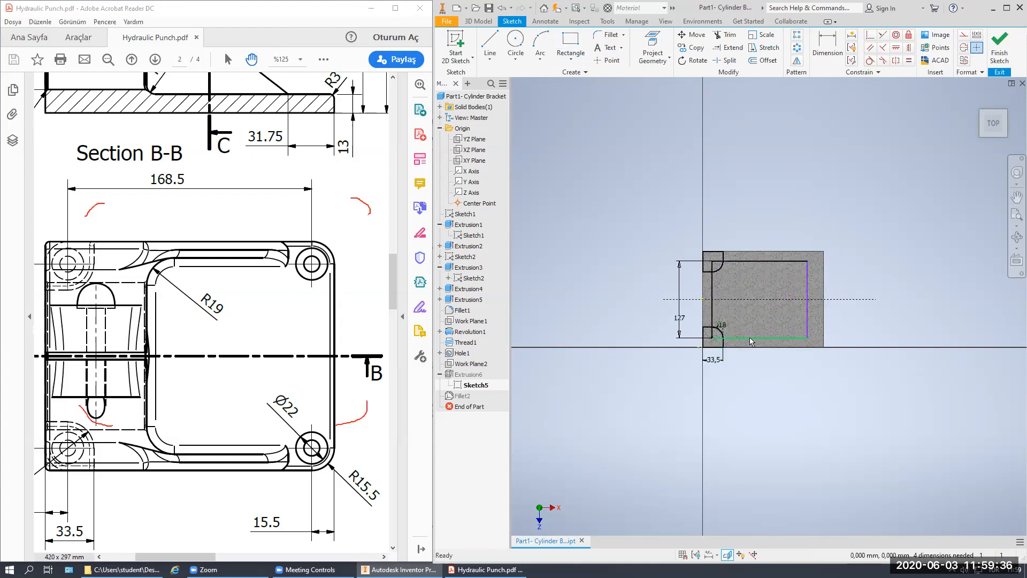
{"action": "scroll", "coordinate": [734, 341], "scroll_direction": "down", "scroll_amount": 3}
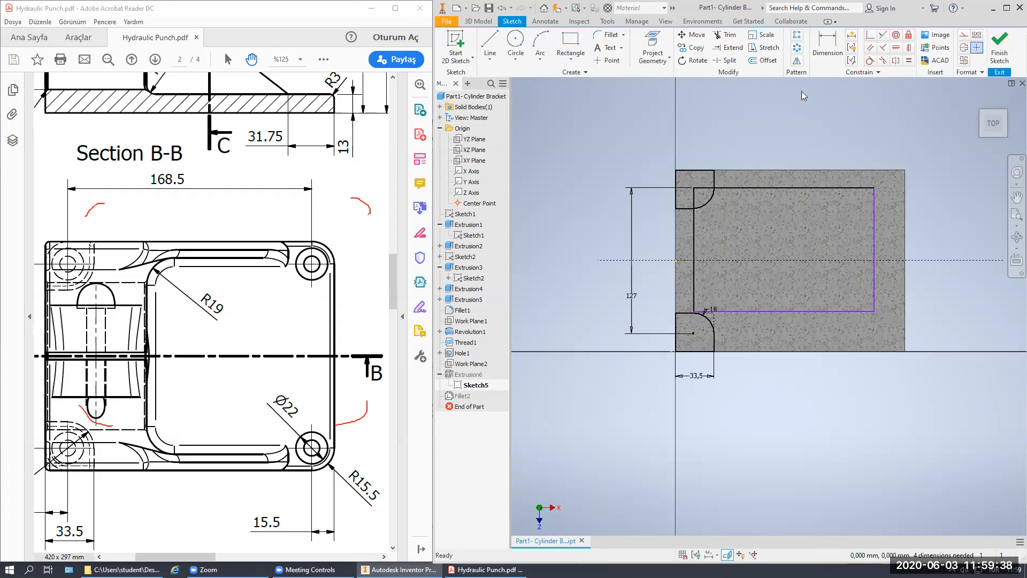
Step: Constrain the rectangle's lower edge to be coincident with the lower corner pocket's arc center
{"action": "left_click", "coordinate": [869, 34]}
{"action": "left_click", "coordinate": [747, 312]}
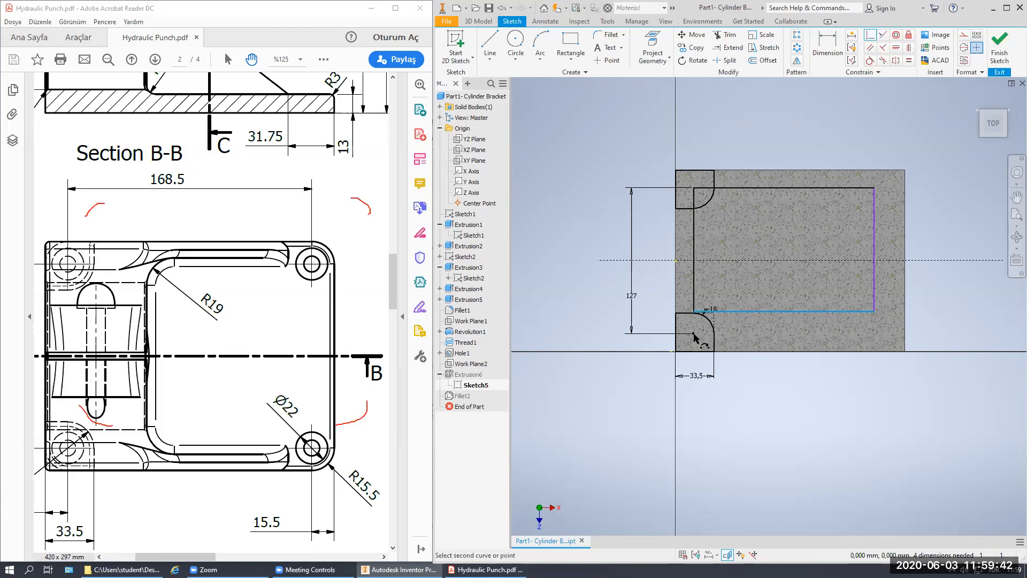
{"action": "left_click", "coordinate": [694, 334]}
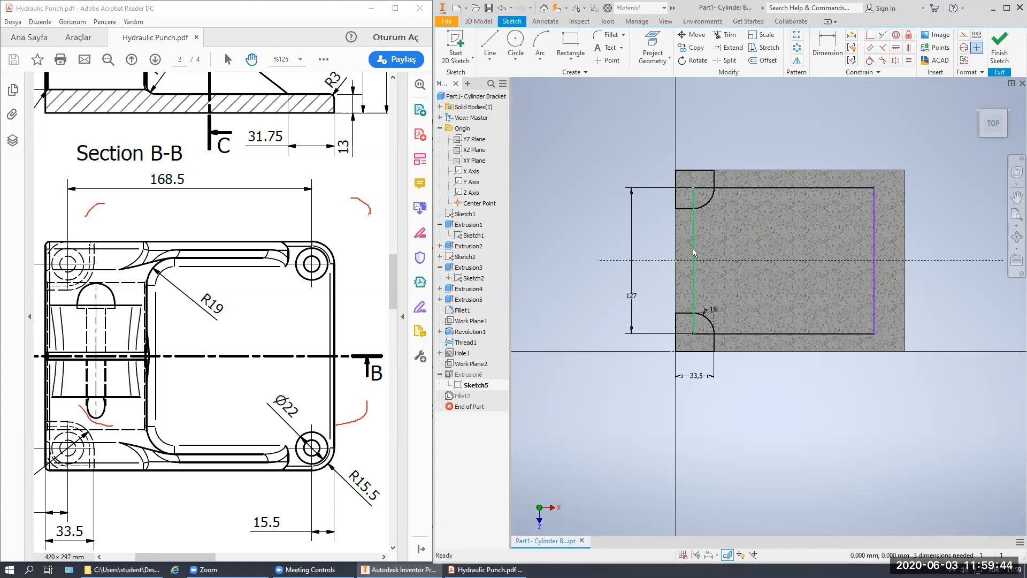
{"action": "left_click", "coordinate": [740, 191], "text": "ctrl"}
{"action": "left_click", "coordinate": [740, 335], "text": "ctrl"}
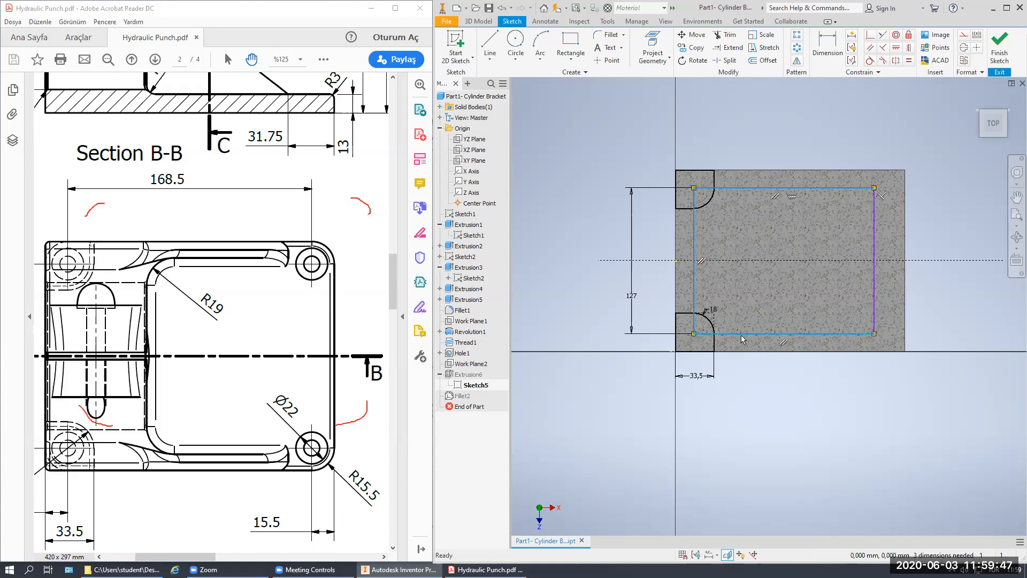
{"action": "left_click", "coordinate": [873, 315], "text": "ctrl"}
{"action": "left_click", "coordinate": [838, 204]}
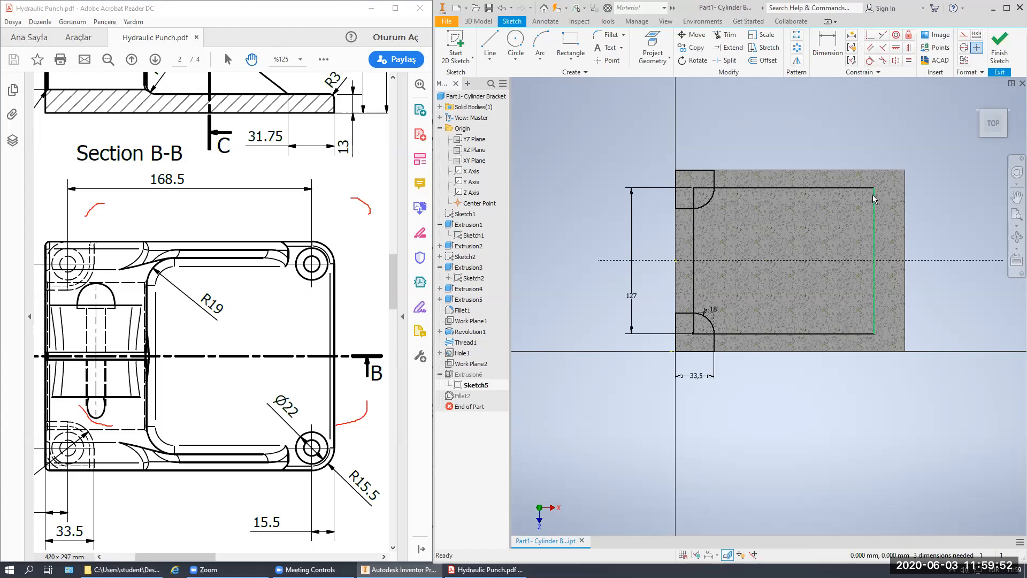
Step: Dimension the rectangle's upper edge to a length of 168.5 mm and finish the sketch
{"action": "key", "text": "d"}
{"action": "left_click", "coordinate": [796, 188]}
{"action": "left_click", "coordinate": [794, 159]}
{"action": "type", "text": "1"}
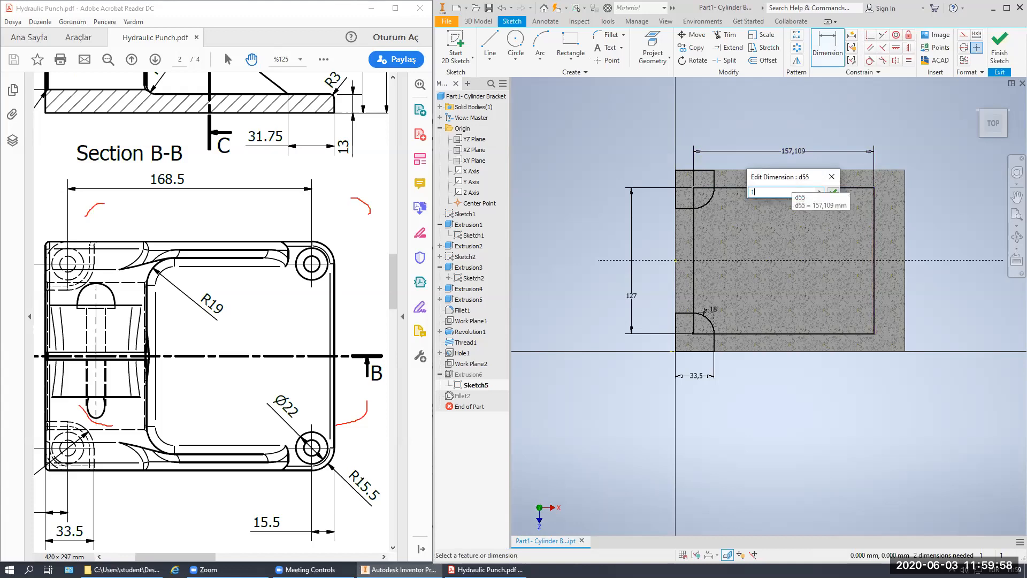
{"action": "type", "text": "68.5"}
{"action": "key", "text": "Return"}
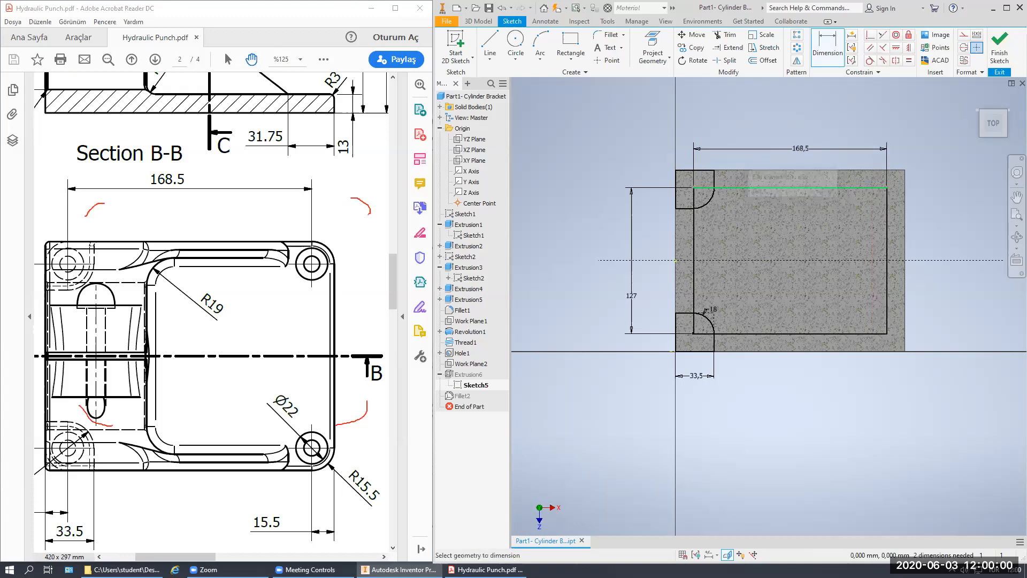
{"action": "key", "text": "Escape"}
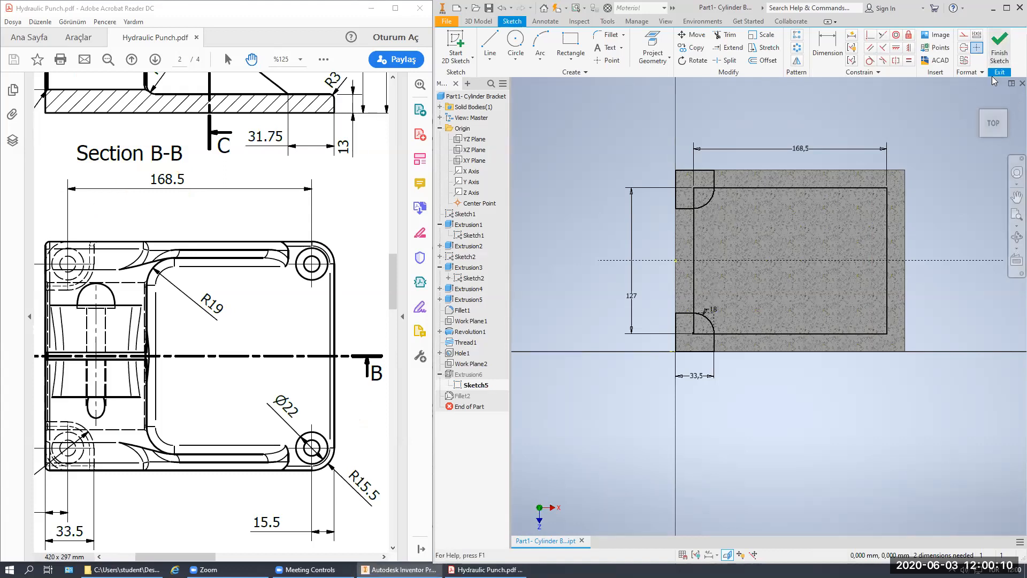
{"action": "left_click", "coordinate": [999, 48]}
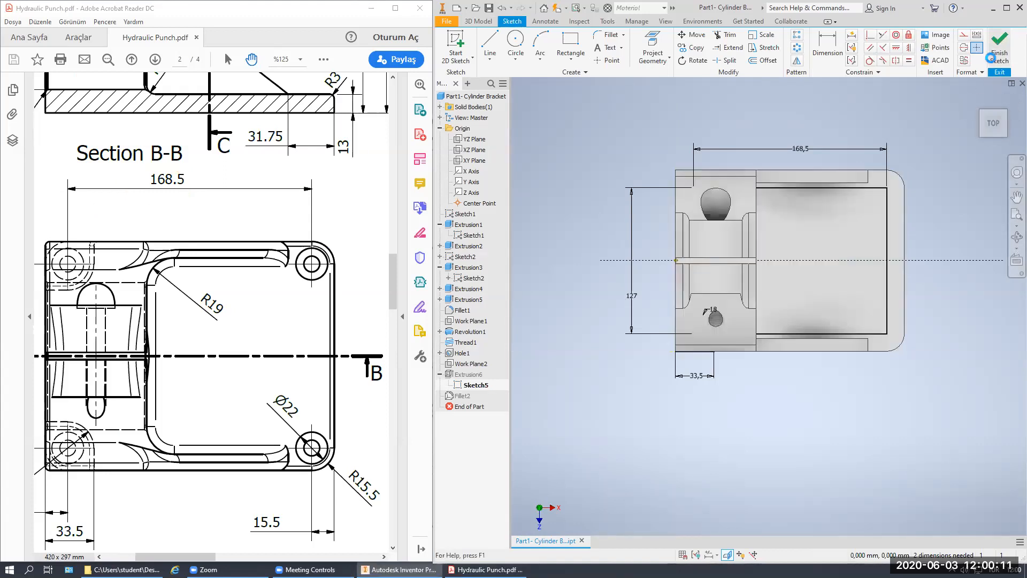
Step: Set up a through-all counterbore hole at the lower corner pocket's arc center, with a 22 mm counterbore diameter and 3 mm counterbore depth
{"action": "left_click", "coordinate": [982, 114]}
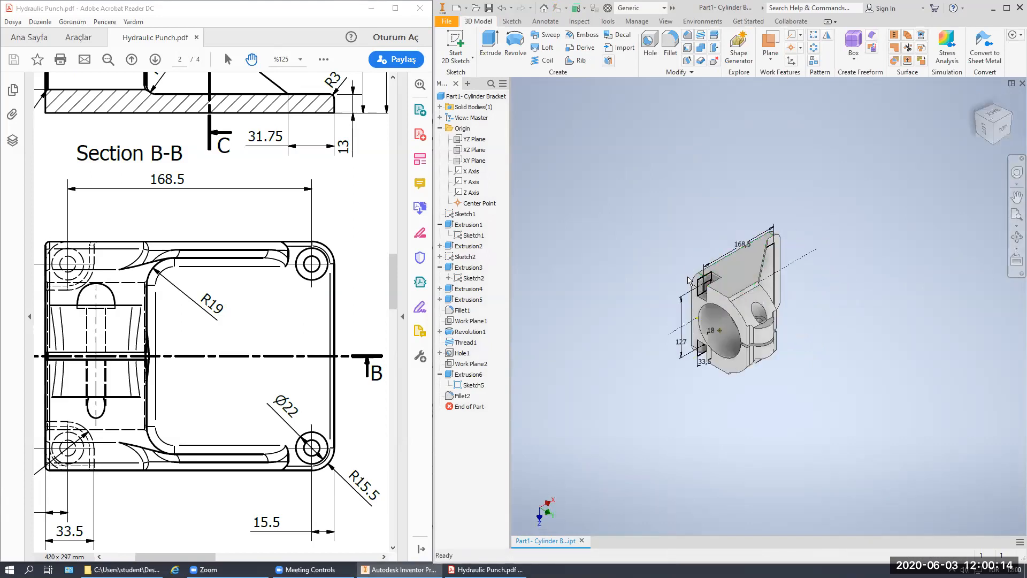
{"action": "scroll", "coordinate": [712, 285], "scroll_direction": "down", "scroll_amount": 3}
{"action": "scroll", "coordinate": [712, 286], "scroll_direction": "down", "scroll_amount": 2}
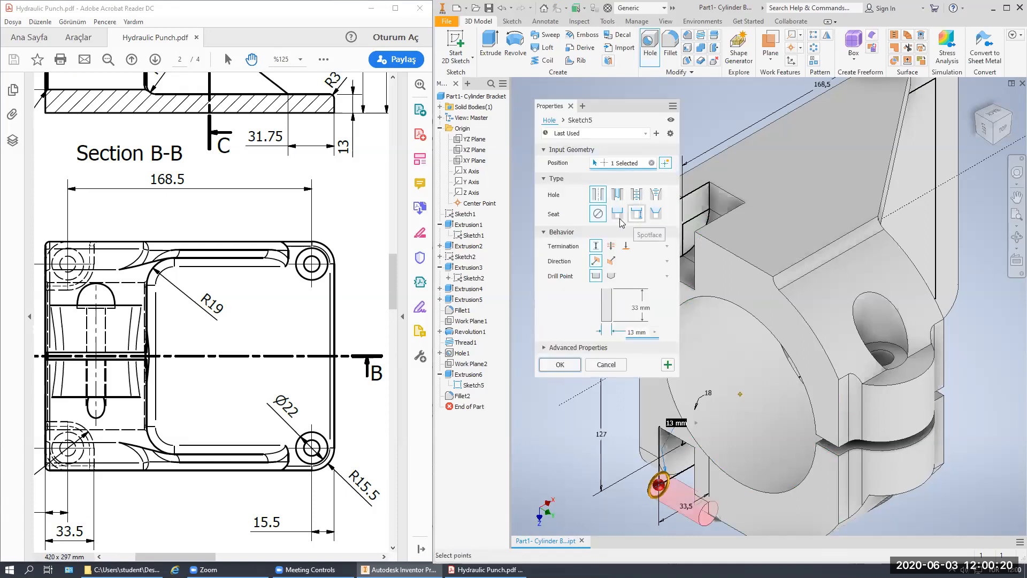
{"action": "scroll", "coordinate": [207, 396], "scroll_direction": "right", "scroll_amount": 10}
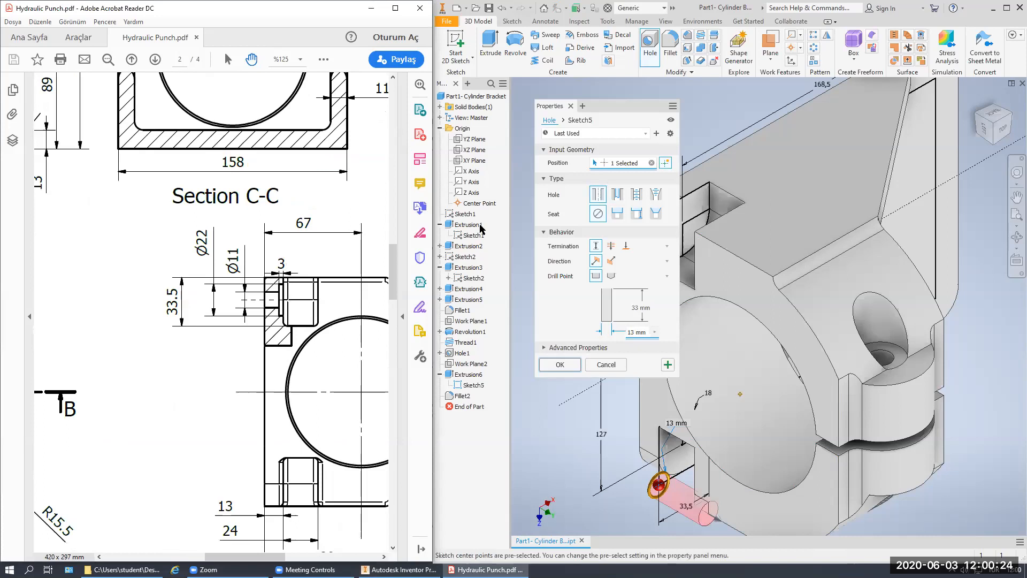
{"action": "left_click", "coordinate": [618, 216]}
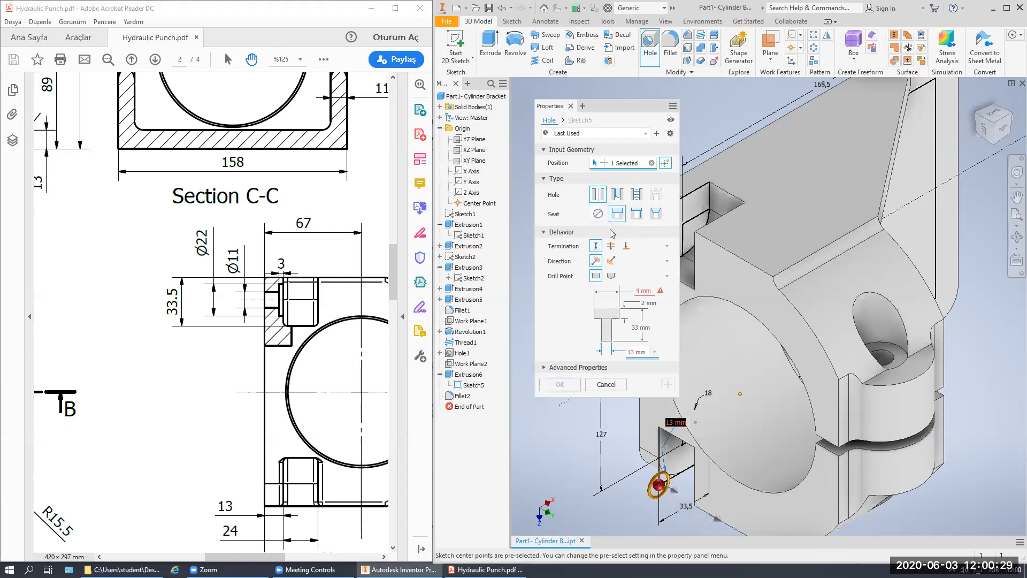
{"action": "left_click", "coordinate": [646, 303]}
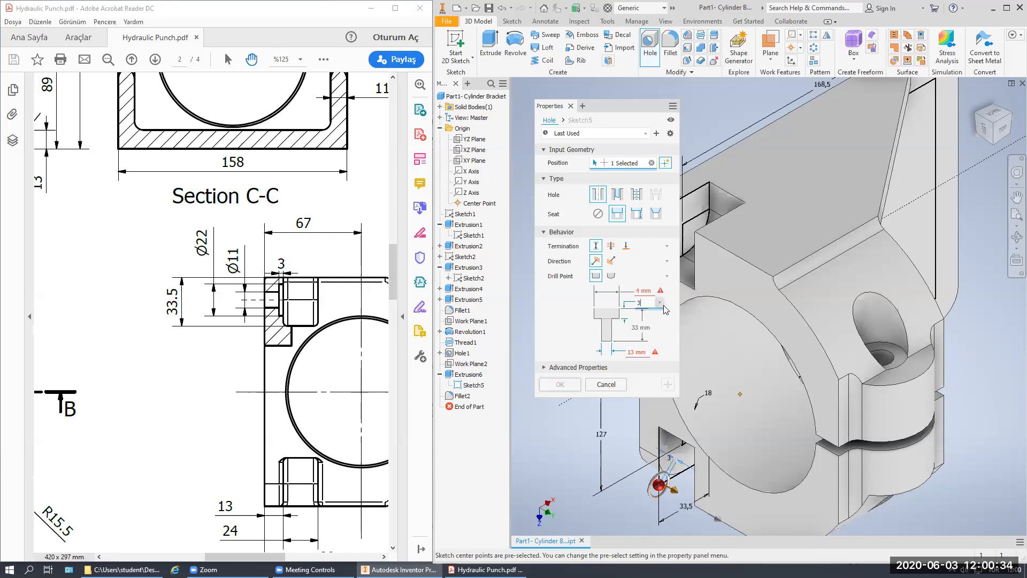
{"action": "left_click", "coordinate": [646, 291]}
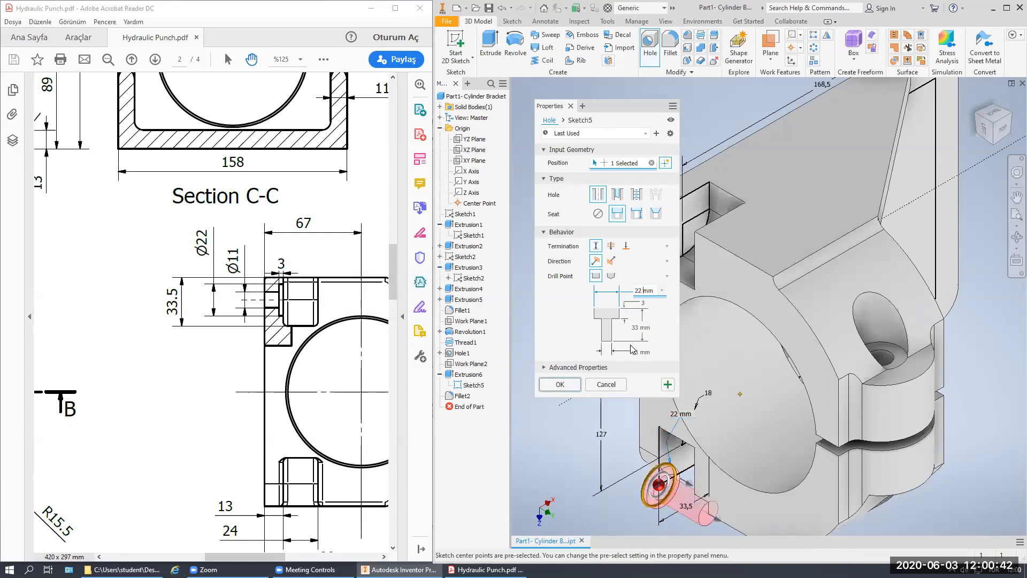
{"action": "left_click", "coordinate": [610, 246]}
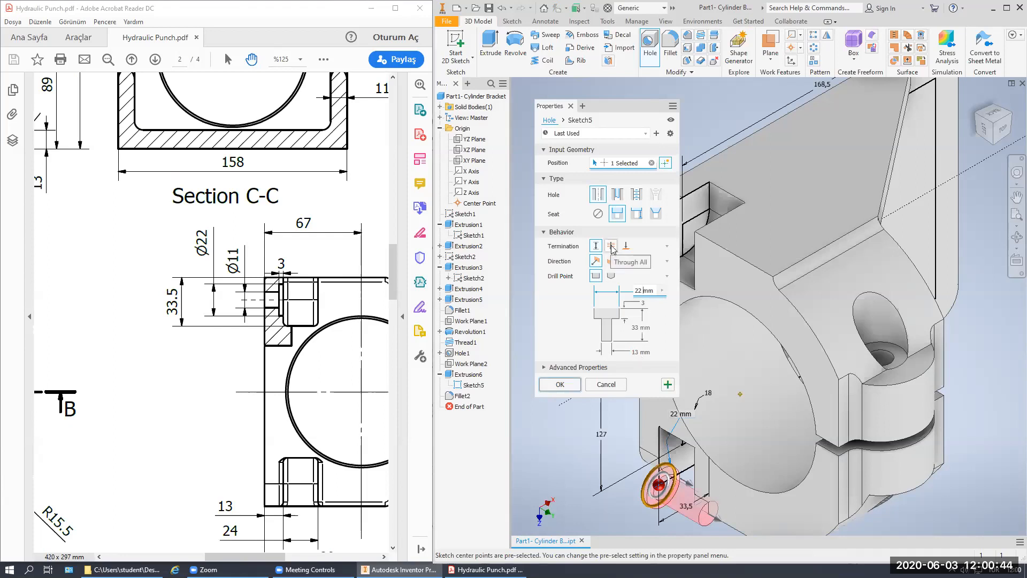
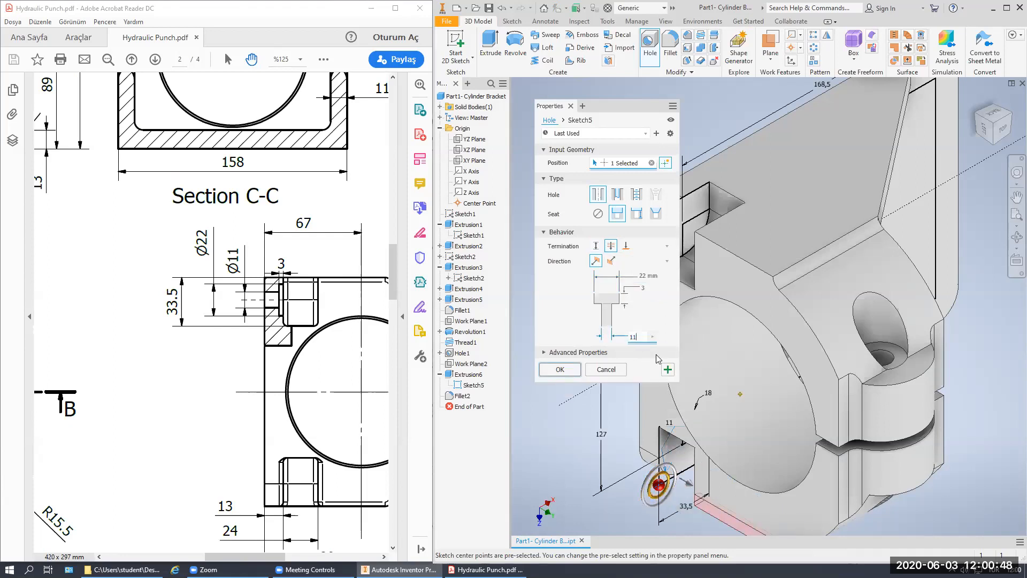
Step: Reposition the 11 mm counterbore hole to the upper corner pocket's arc center and flip its direction into the base plate
{"action": "scroll", "coordinate": [732, 350], "scroll_direction": "up", "scroll_amount": 2}
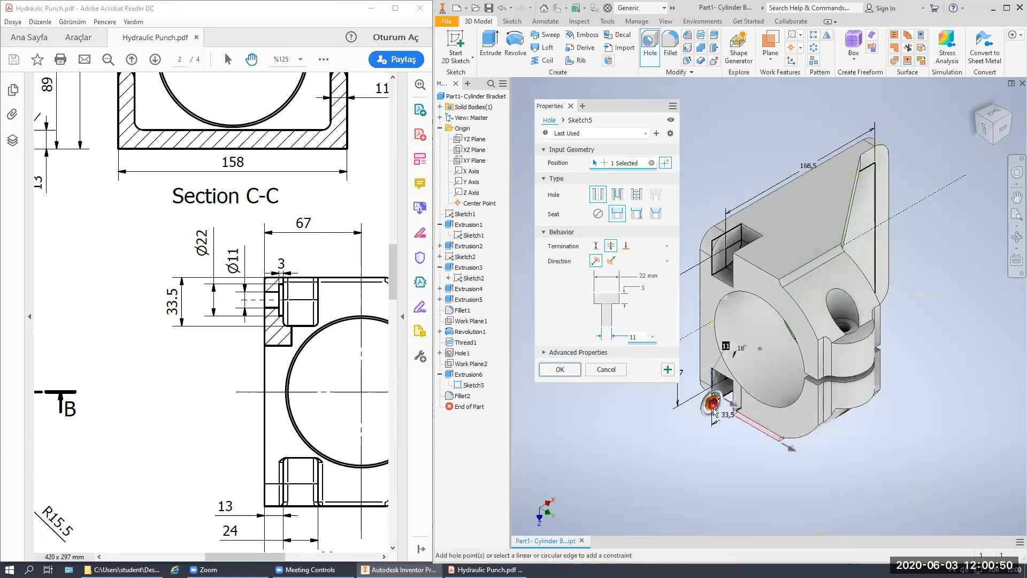
{"action": "left_click", "coordinate": [651, 164]}
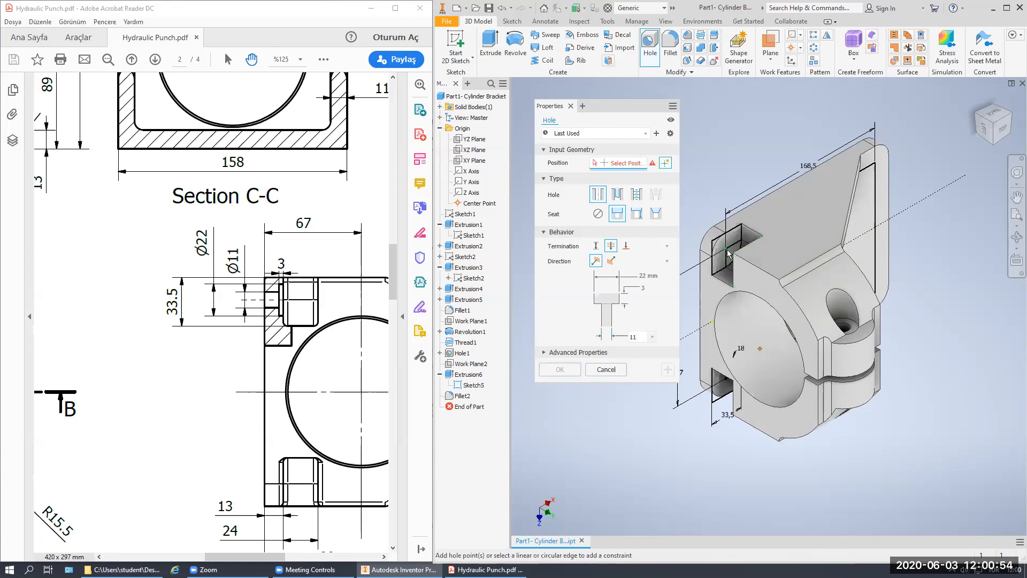
{"action": "left_click", "coordinate": [726, 249]}
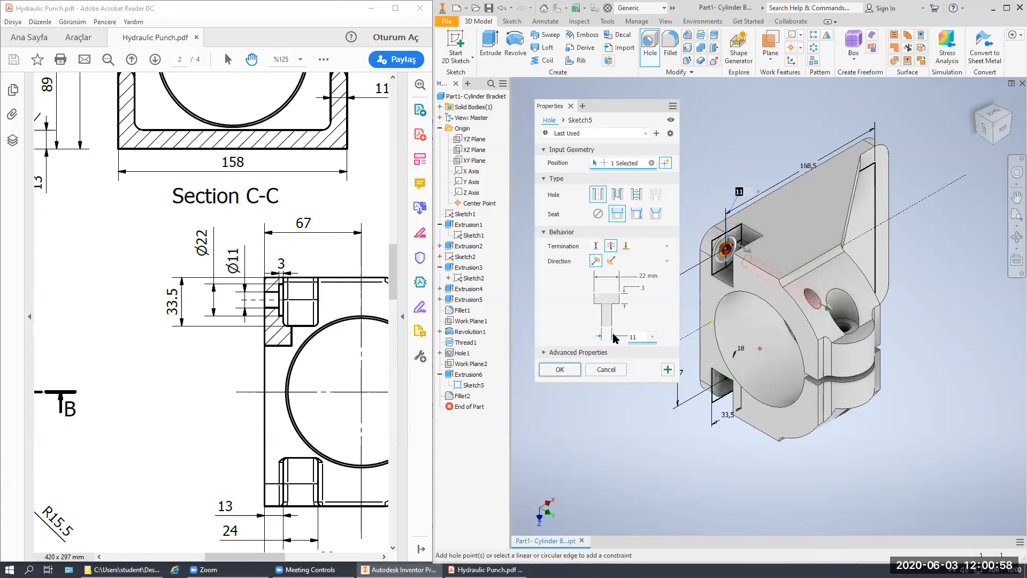
{"action": "left_click", "coordinate": [611, 261]}
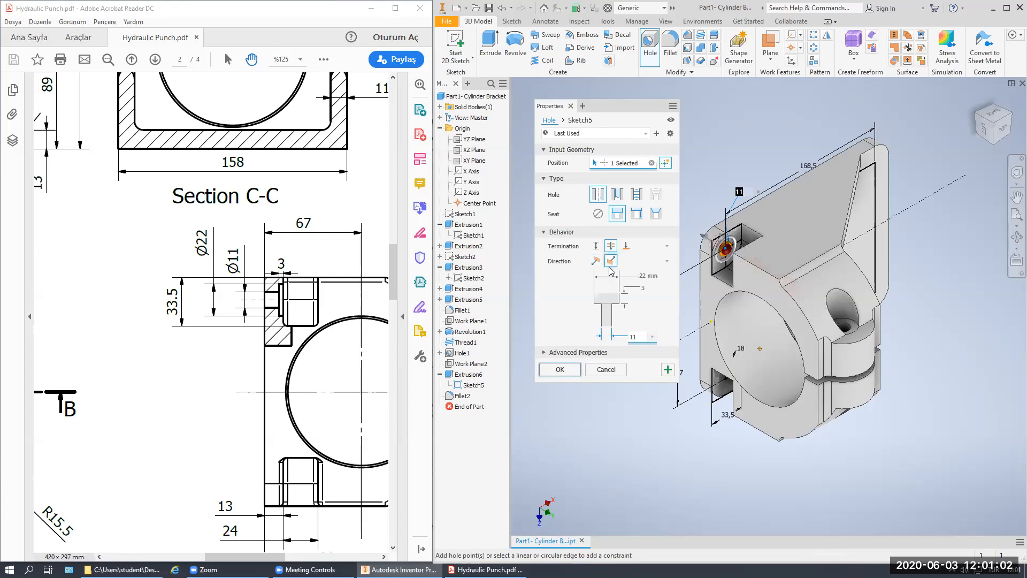
{"action": "scroll", "coordinate": [735, 369], "scroll_direction": "down", "scroll_amount": 2}
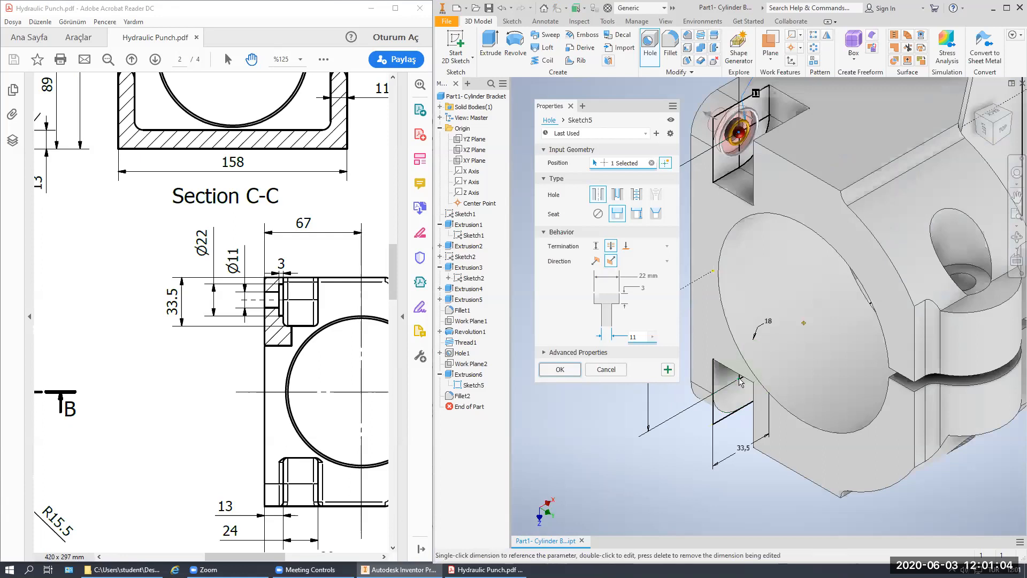
Step: Add the other three base plate corner centers as hole positions, create the counterbore holes, and hide the pocket sketch
{"action": "scroll", "coordinate": [736, 385], "scroll_direction": "up", "scroll_amount": 3}
{"action": "scroll", "coordinate": [780, 278], "scroll_direction": "down", "scroll_amount": 4}
{"action": "left_click", "coordinate": [780, 256]}
{"action": "scroll", "coordinate": [770, 348], "scroll_direction": "up", "scroll_amount": 3}
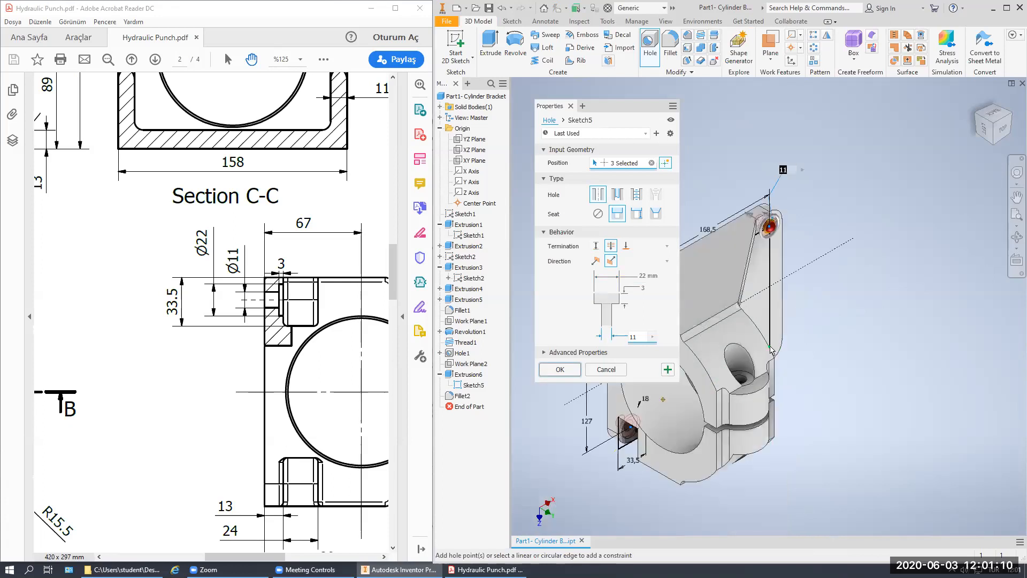
{"action": "left_click", "coordinate": [770, 347]}
{"action": "left_click", "coordinate": [560, 369]}
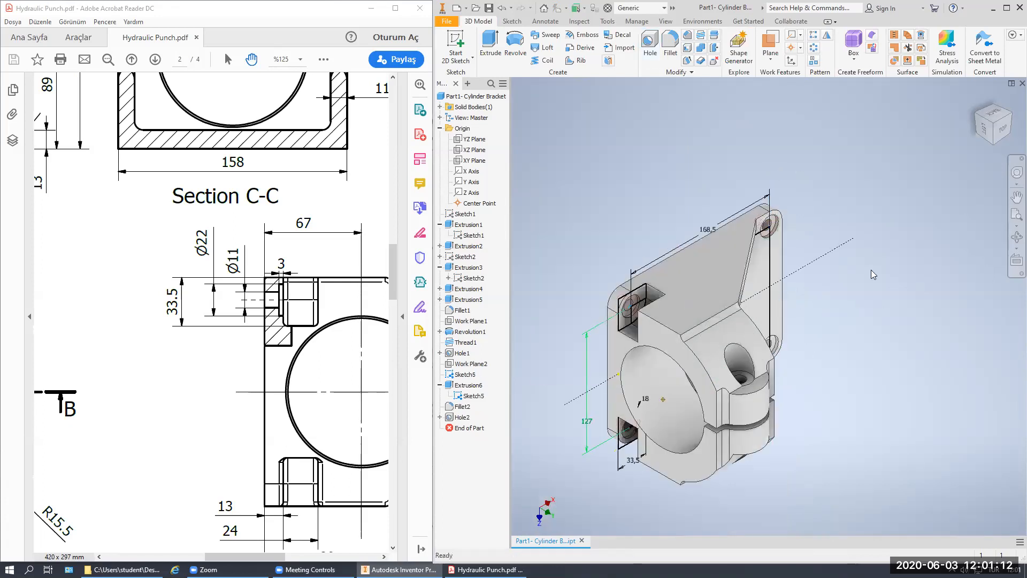
{"action": "right_click", "coordinate": [466, 396]}
{"action": "left_click", "coordinate": [485, 475]}
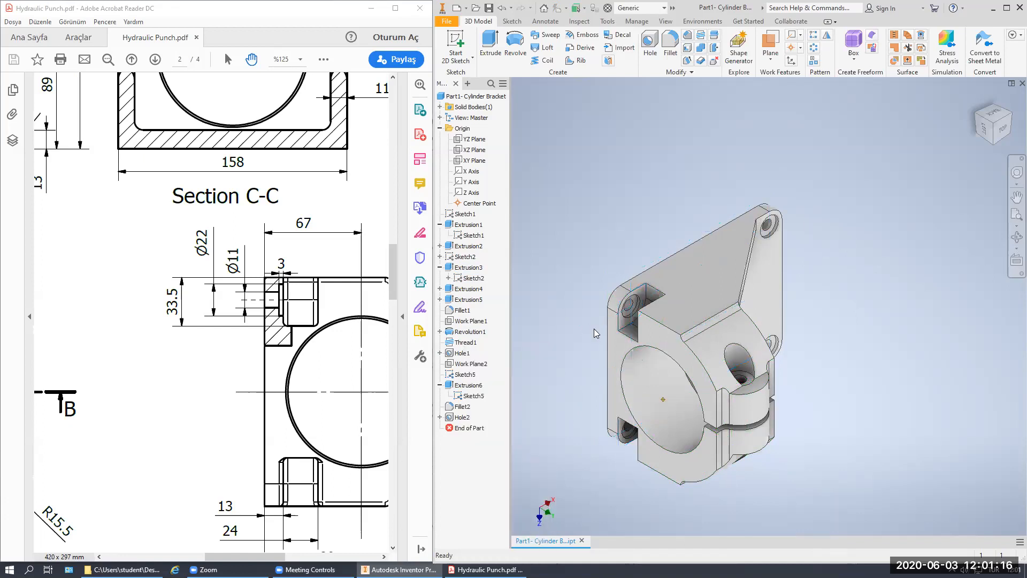
Step: Review Section C-C, Section B-B and the plan view in the PDF drawing for the bracket's remaining features
{"action": "scroll", "coordinate": [606, 321], "scroll_direction": "down", "scroll_amount": 4}
{"action": "mouse_move", "coordinate": [262, 383]}
{"action": "left_mouse_down"}
{"action": "mouse_move", "coordinate": [194, 355]}
{"action": "mouse_move", "coordinate": [186, 254]}
{"action": "left_mouse_up"}
{"action": "left_click_drag", "start_coordinate": [173, 360], "coordinate": [68, 406]}
{"action": "scroll", "coordinate": [920, 190], "scroll_direction": "up", "scroll_amount": 5}
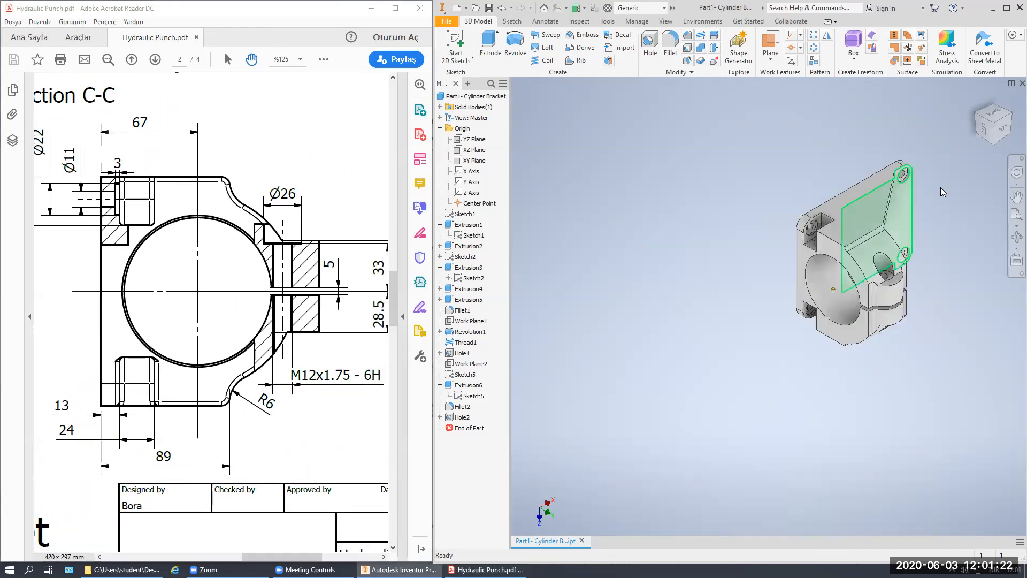
{"action": "left_click_drag", "start_coordinate": [245, 342], "coordinate": [264, 345]}
{"action": "scroll", "coordinate": [263, 345], "scroll_direction": "down", "scroll_amount": 3, "text": "ctrl"}
{"action": "scroll", "coordinate": [270, 273], "scroll_direction": "up", "scroll_amount": 2, "text": "ctrl"}
{"action": "scroll", "coordinate": [336, 214], "scroll_direction": "up", "scroll_amount": 1, "text": "ctrl"}
{"action": "mouse_move", "coordinate": [291, 262]}
{"action": "left_mouse_down"}
{"action": "mouse_move", "coordinate": [241, 349]}
{"action": "mouse_move", "coordinate": [380, 341]}
{"action": "left_mouse_up"}
{"action": "left_click_drag", "start_coordinate": [182, 355], "coordinate": [224, 361]}
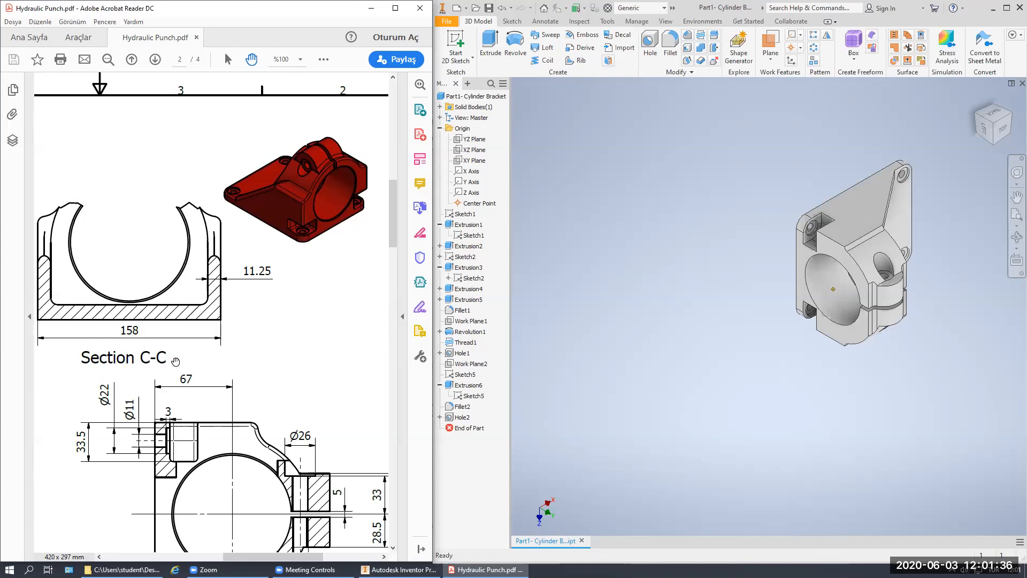
{"action": "left_click_drag", "start_coordinate": [162, 379], "coordinate": [225, 253]}
{"action": "left_click_drag", "start_coordinate": [104, 411], "coordinate": [263, 304]}
{"action": "left_click_drag", "start_coordinate": [167, 351], "coordinate": [243, 353]}
{"action": "left_click_drag", "start_coordinate": [91, 423], "coordinate": [209, 511]}
{"action": "left_click_drag", "start_coordinate": [377, 182], "coordinate": [340, 218]}
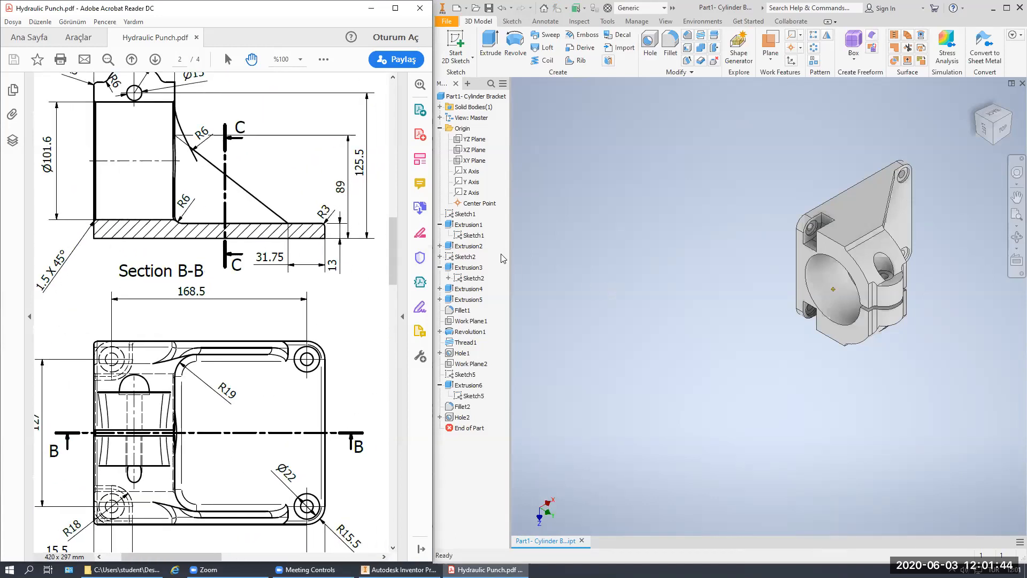
{"action": "left_click_drag", "start_coordinate": [276, 323], "coordinate": [93, 225]}
{"action": "left_click_drag", "start_coordinate": [262, 307], "coordinate": [130, 271]}
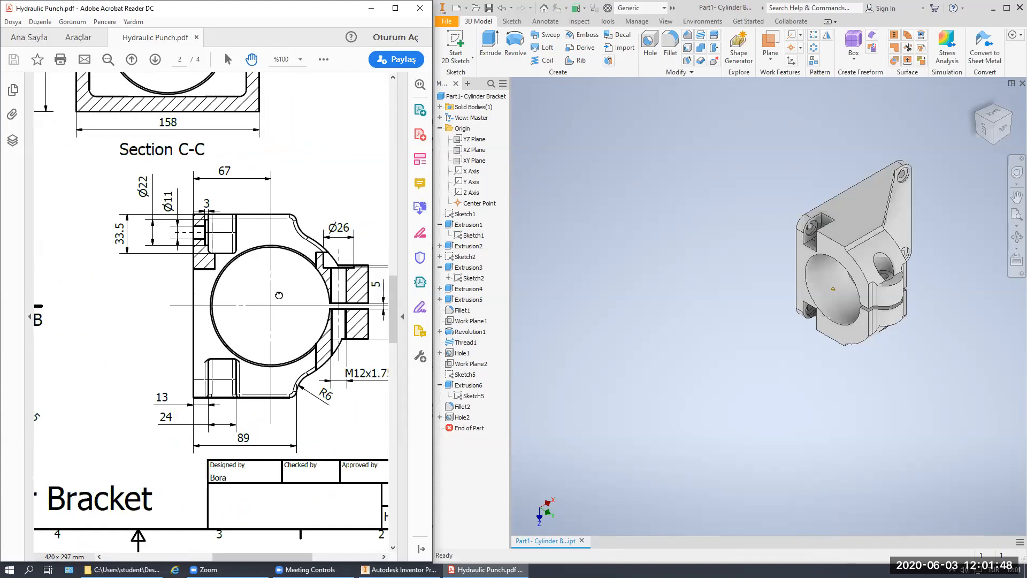
{"action": "left_click_drag", "start_coordinate": [280, 294], "coordinate": [223, 293]}
Step: Turn the bracket upright and compare it with the fillet radii in the drawing's section and plan views
{"action": "left_click_drag", "start_coordinate": [1007, 137], "coordinate": [991, 142]}
{"action": "left_click", "coordinate": [991, 141]}
{"action": "left_click", "coordinate": [983, 117]}
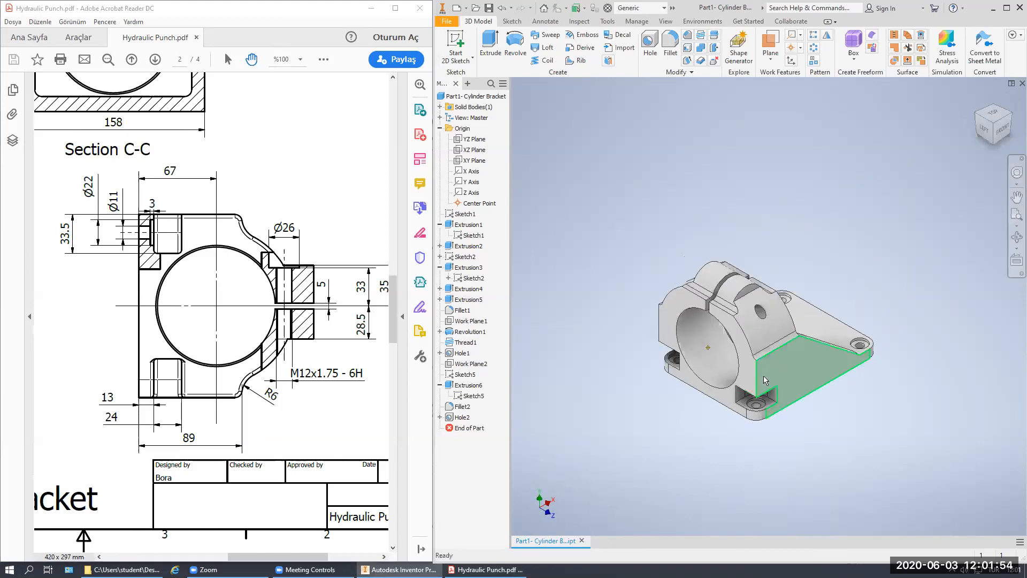
{"action": "scroll", "coordinate": [762, 374], "scroll_direction": "down", "scroll_amount": 3}
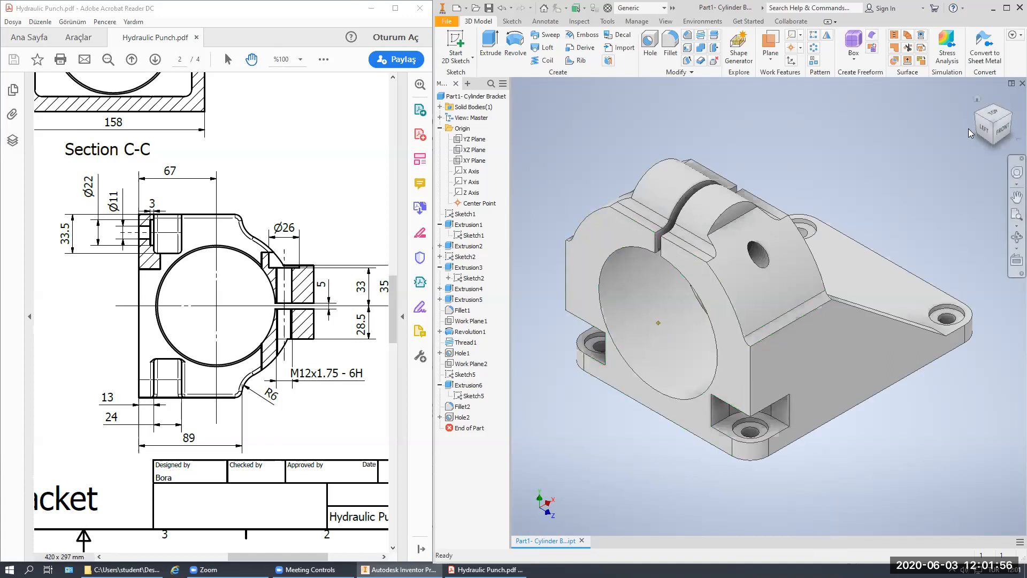
{"action": "scroll", "coordinate": [718, 369], "scroll_direction": "up", "scroll_amount": 4}
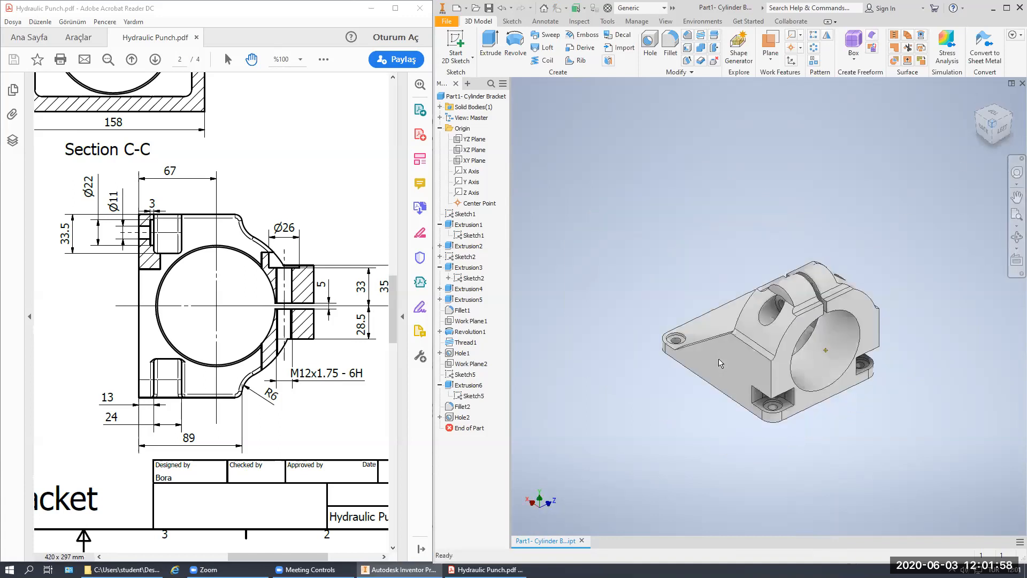
{"action": "left_click_drag", "start_coordinate": [92, 402], "coordinate": [284, 405]}
{"action": "left_click_drag", "start_coordinate": [70, 407], "coordinate": [277, 493]}
{"action": "left_click_drag", "start_coordinate": [293, 268], "coordinate": [95, 356]}
{"action": "mouse_move", "coordinate": [327, 336]}
{"action": "left_mouse_down"}
{"action": "mouse_move", "coordinate": [162, 298]}
{"action": "mouse_move", "coordinate": [152, 204]}
{"action": "left_mouse_up"}
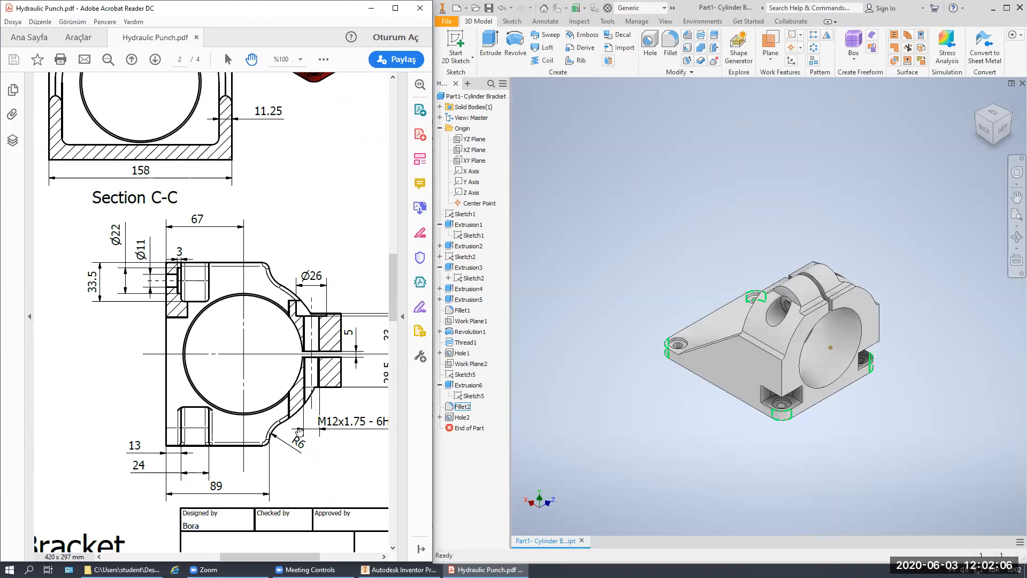
{"action": "left_click_drag", "start_coordinate": [299, 432], "coordinate": [254, 445]}
{"action": "left_click_drag", "start_coordinate": [309, 323], "coordinate": [303, 403]}
{"action": "left_click_drag", "start_coordinate": [154, 447], "coordinate": [215, 396]}
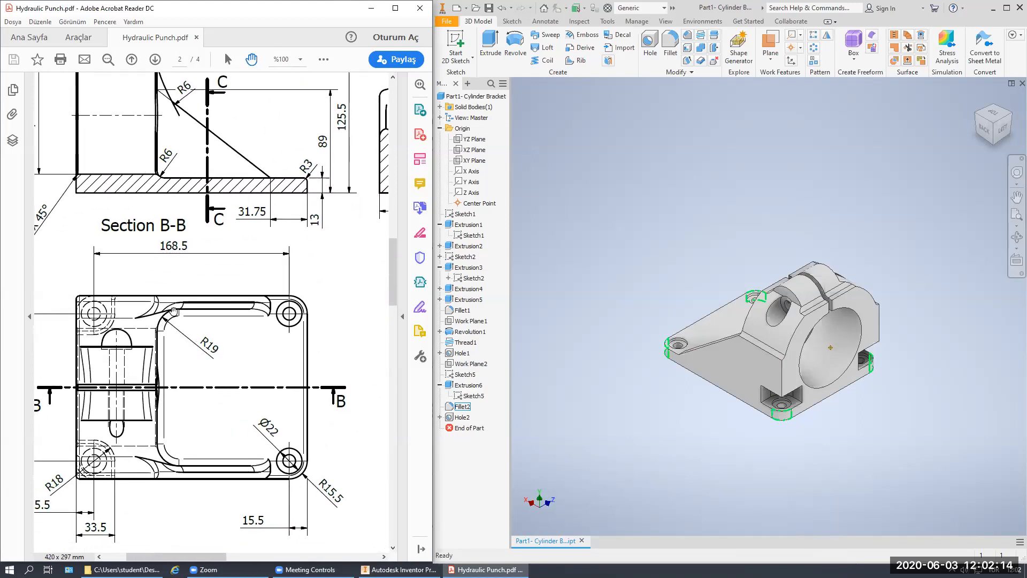
Step: Fillet the two inner vertical corners between the cylinder housing and the side ribs with a 19 mm radius
{"action": "left_click", "coordinate": [670, 46]}
{"action": "left_click_drag", "start_coordinate": [980, 120], "coordinate": [969, 137]}
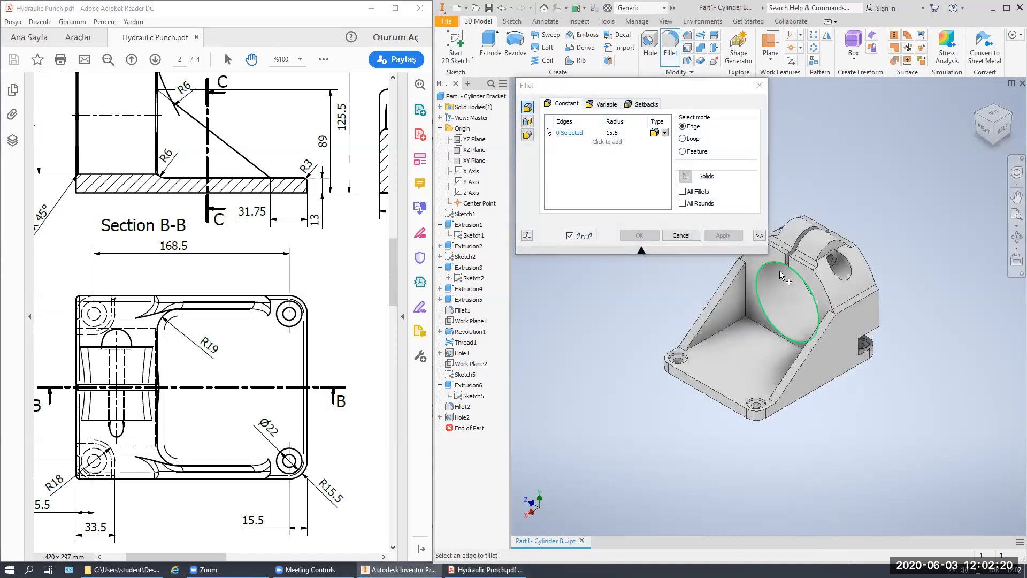
{"action": "left_click", "coordinate": [625, 133]}
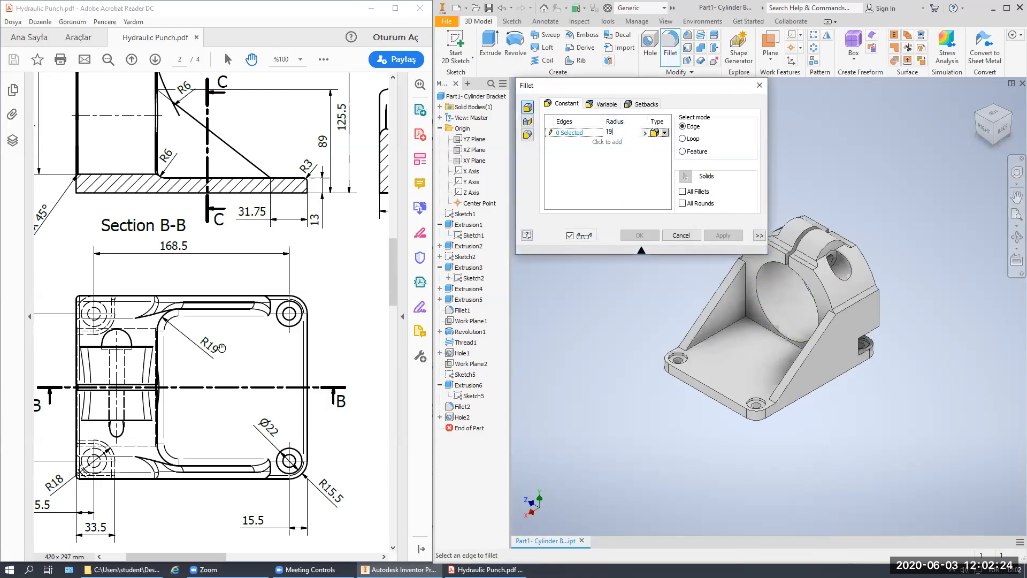
{"action": "left_click", "coordinate": [751, 329]}
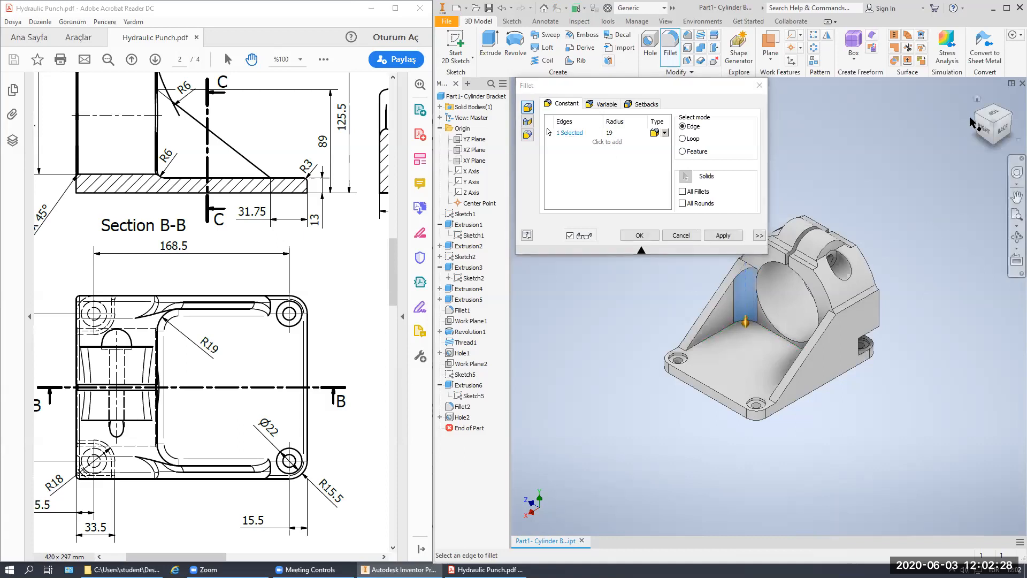
{"action": "middle_click_drag", "start_coordinate": [843, 325], "coordinate": [806, 315], "text": "shift"}
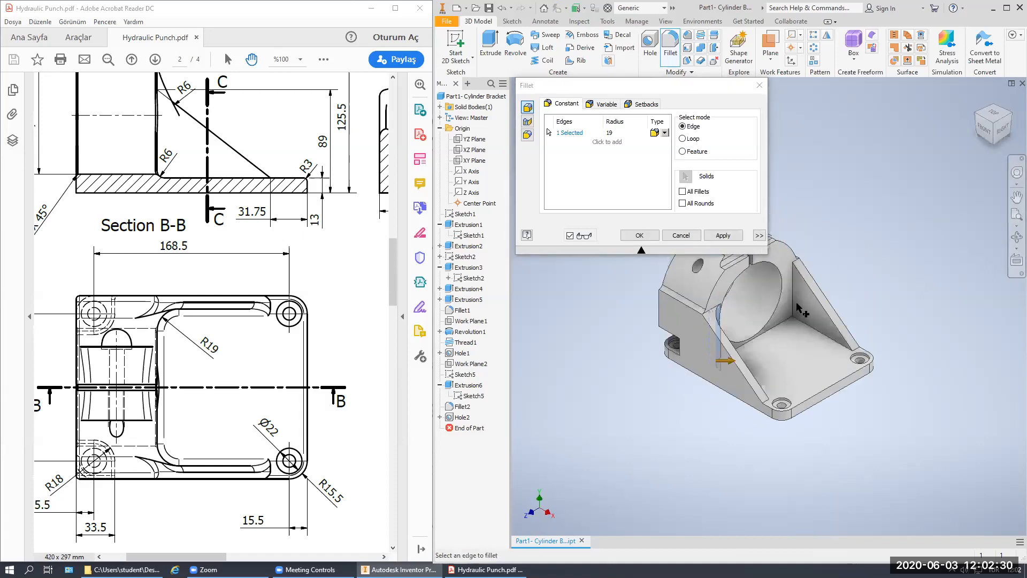
{"action": "left_click", "coordinate": [782, 321]}
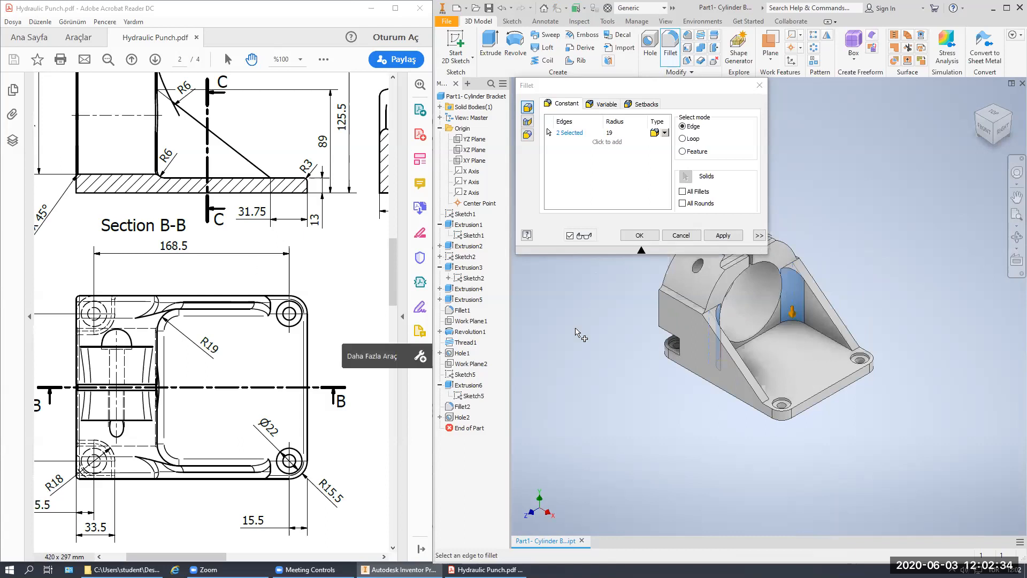
{"action": "left_click", "coordinate": [723, 236]}
Step: Fillet the inner edge chain where the housing and side ribs meet the base plate with a 6 mm radius
{"action": "left_click", "coordinate": [620, 132]}
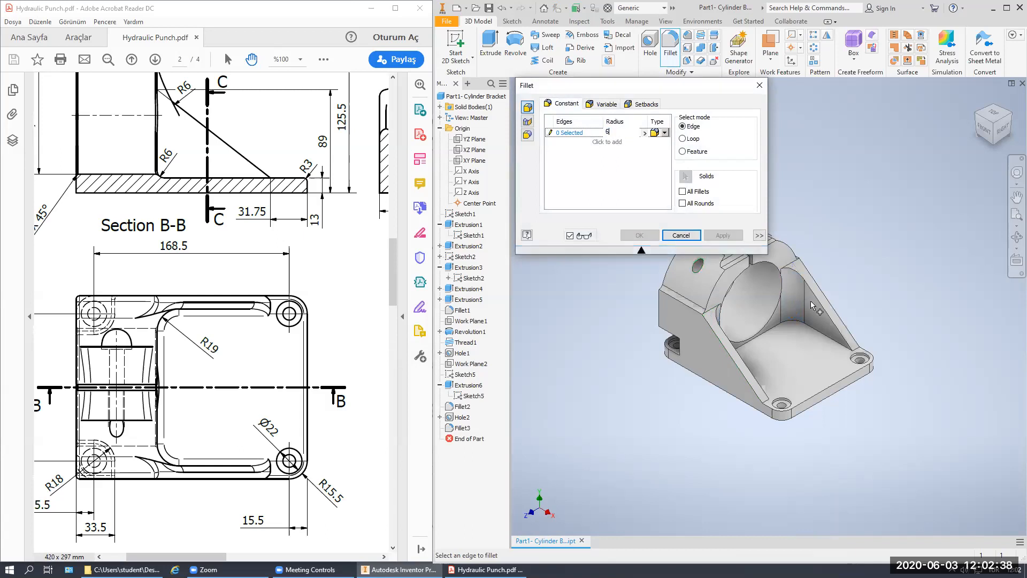
{"action": "left_click", "coordinate": [763, 351]}
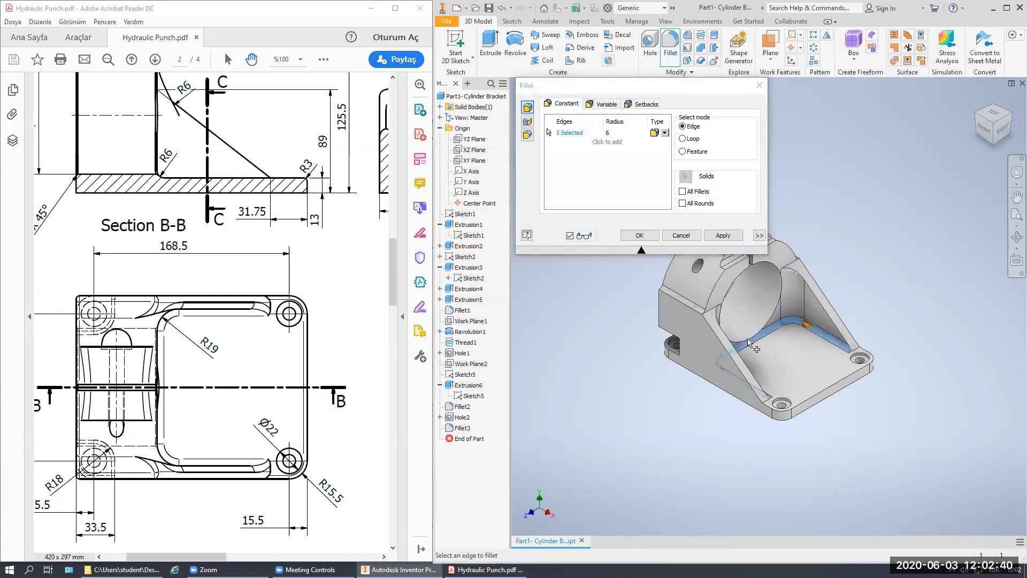
{"action": "scroll", "coordinate": [748, 342], "scroll_direction": "up", "scroll_amount": 3}
{"action": "left_click", "coordinate": [638, 235]}
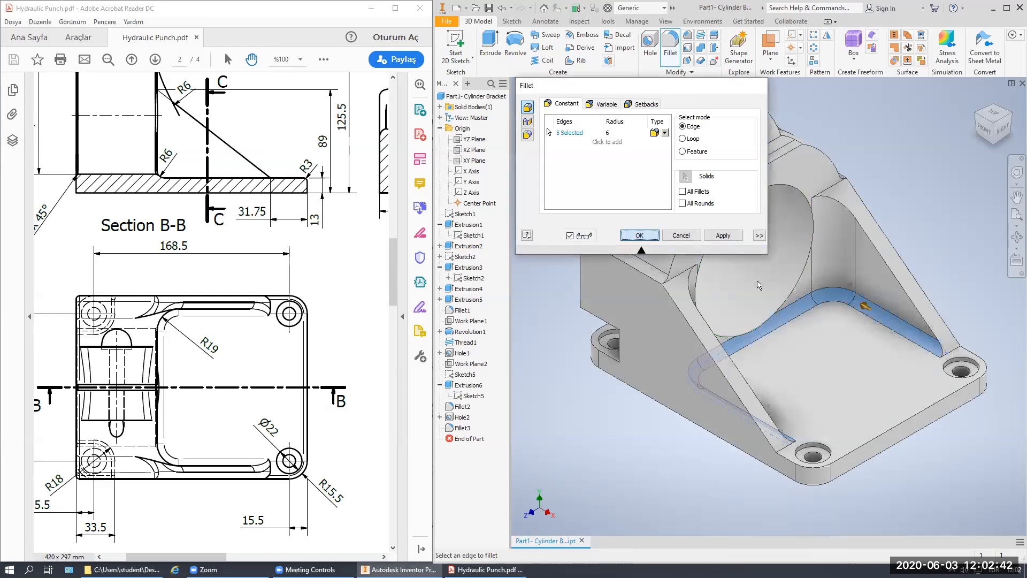
Step: Chamfer the front and back edges of the large cylinder bore by 1.5 mm
{"action": "left_click", "coordinate": [688, 37]}
{"action": "left_click", "coordinate": [768, 203]}
{"action": "left_click_drag", "start_coordinate": [231, 377], "coordinate": [309, 477]}
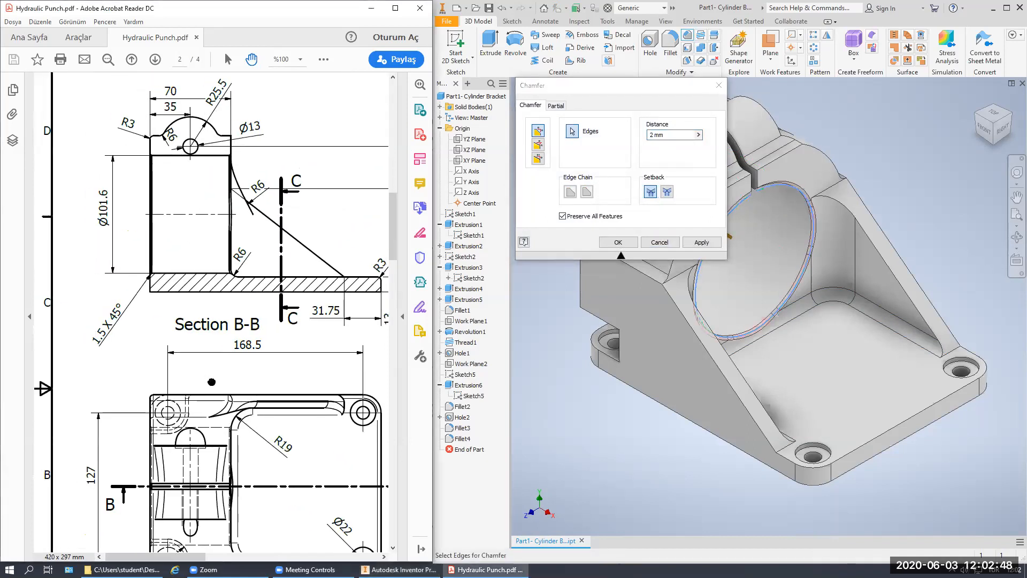
{"action": "left_click", "coordinate": [576, 154]}
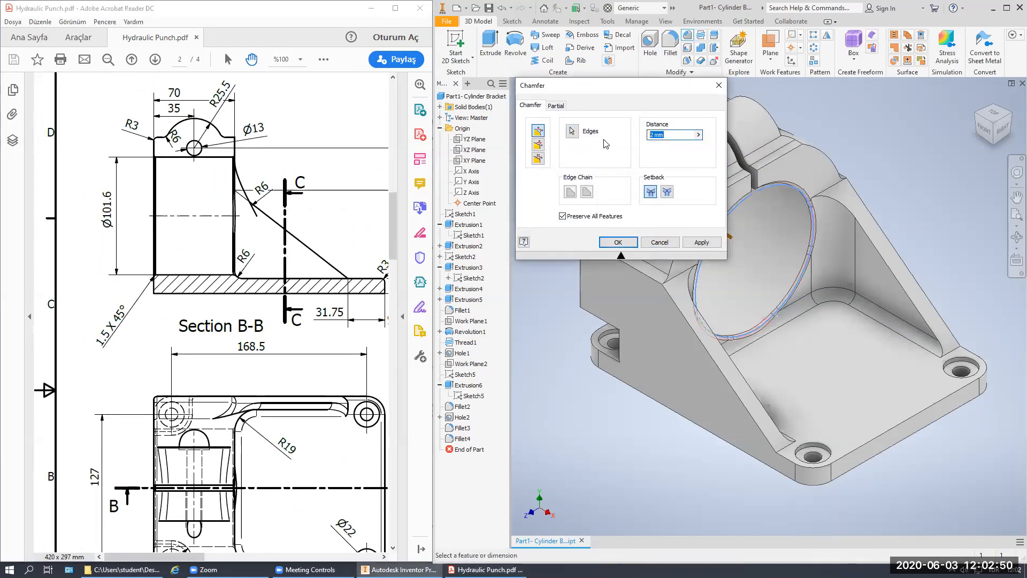
{"action": "type", "text": "1.5"}
{"action": "left_click", "coordinate": [573, 131]}
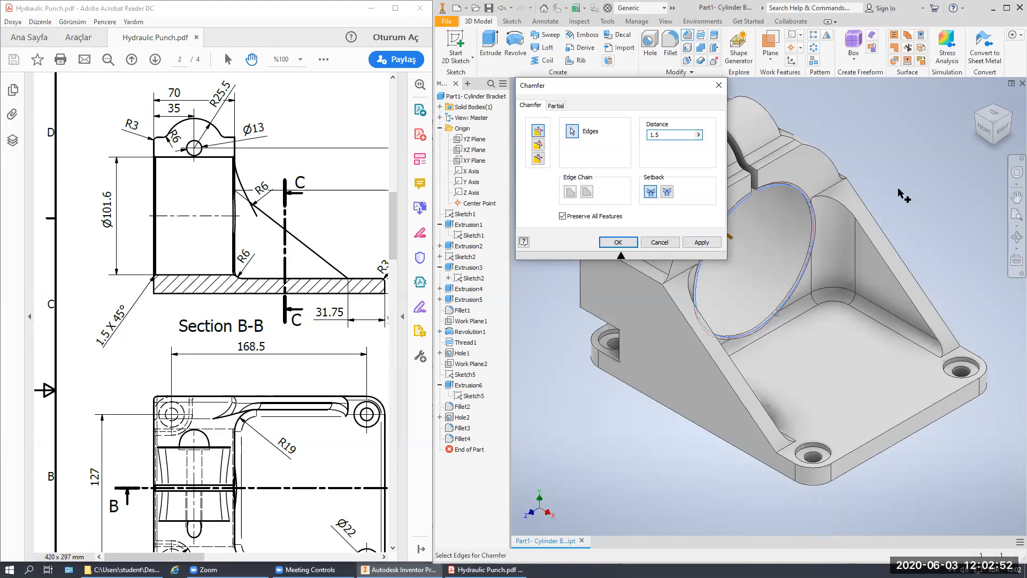
{"action": "left_click", "coordinate": [976, 112]}
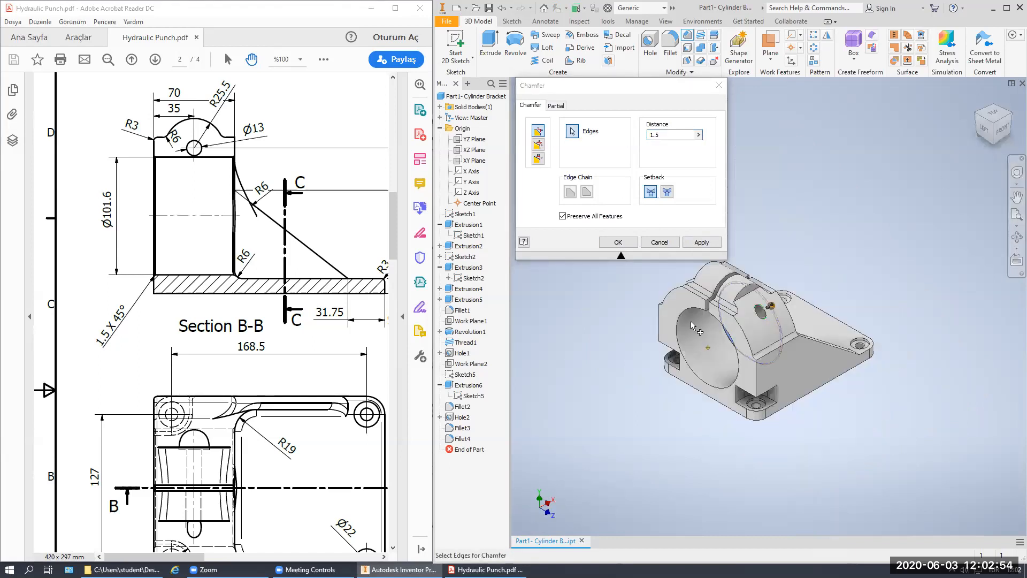
{"action": "left_click", "coordinate": [616, 242]}
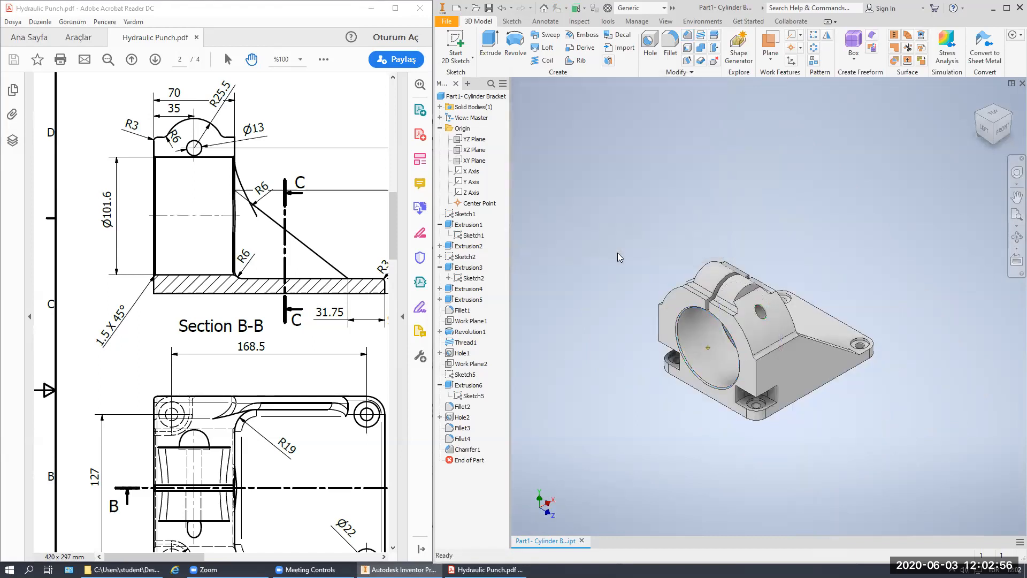
Step: Start a 3 mm fillet and select the floor edges and outer rim of the mounting pad in one corner pocket below the cylinder housing
{"action": "scroll", "coordinate": [664, 342], "scroll_direction": "down", "scroll_amount": 6}
{"action": "scroll", "coordinate": [676, 290], "scroll_direction": "up", "scroll_amount": 5}
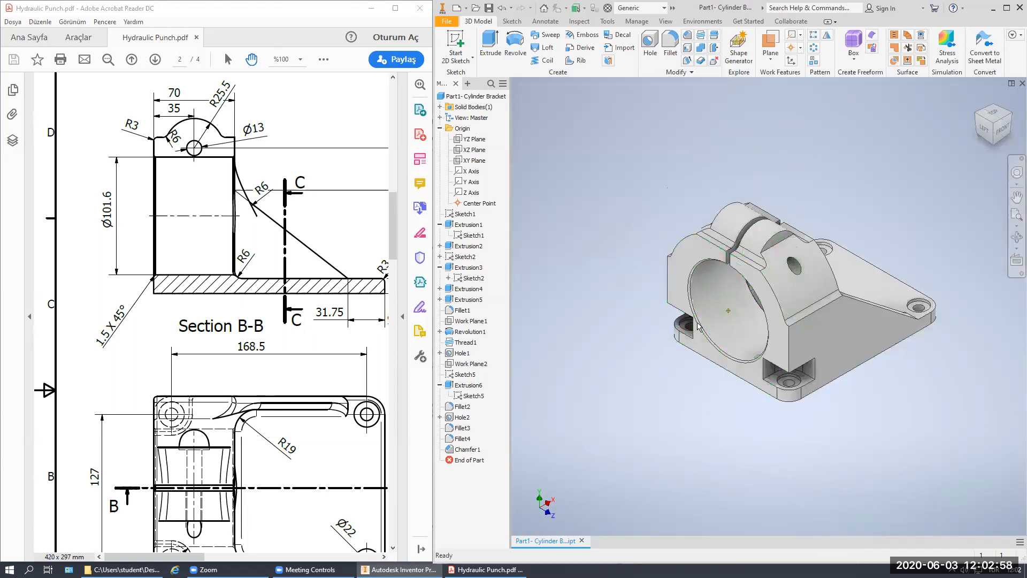
{"action": "middle_click_drag", "start_coordinate": [811, 370], "coordinate": [756, 318]}
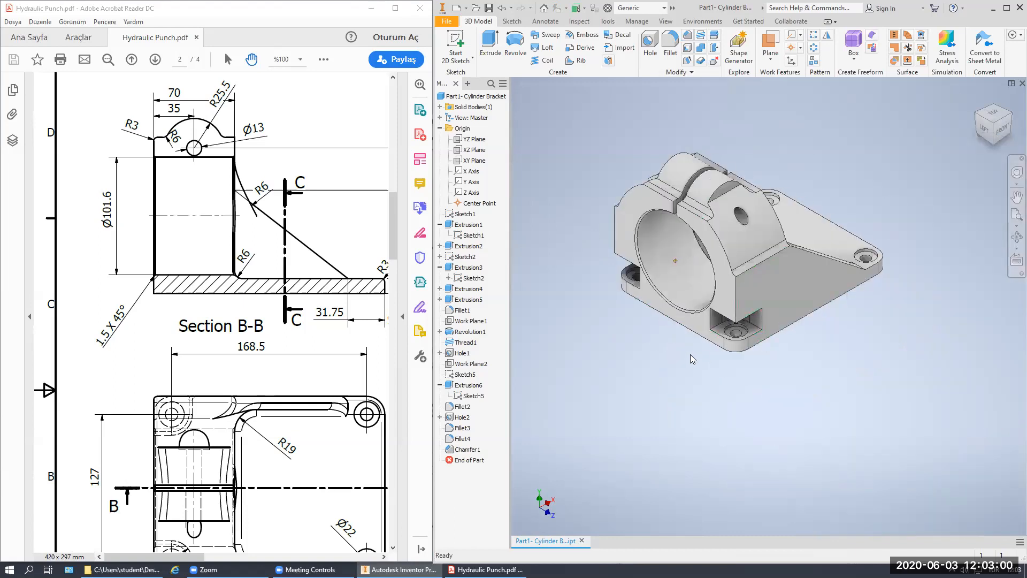
{"action": "left_click", "coordinate": [615, 132]}
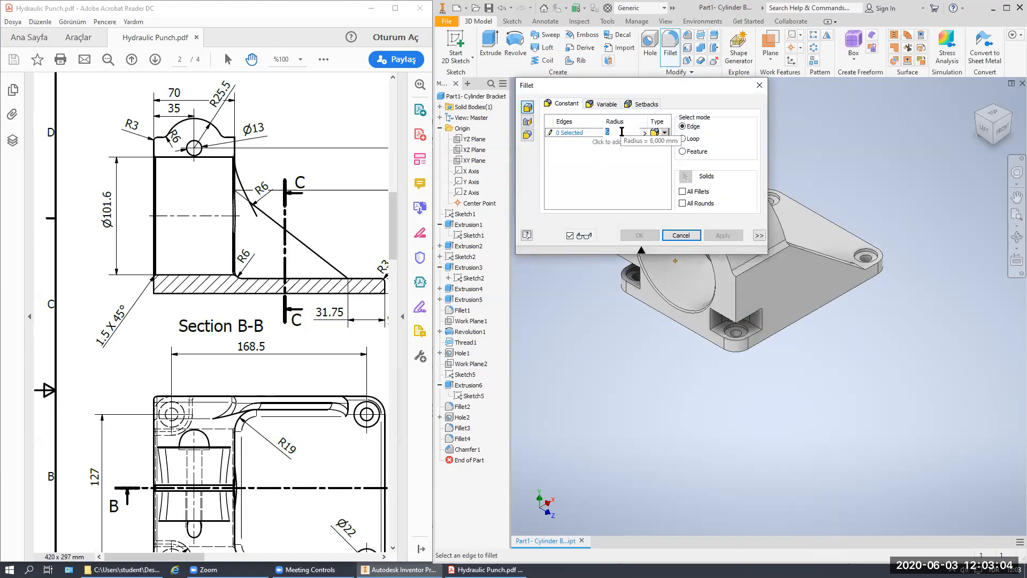
{"action": "scroll", "coordinate": [906, 223], "scroll_direction": "up", "scroll_amount": 3}
{"action": "middle_click_drag", "start_coordinate": [908, 225], "coordinate": [956, 251]}
{"action": "scroll", "coordinate": [799, 238], "scroll_direction": "down", "scroll_amount": 3}
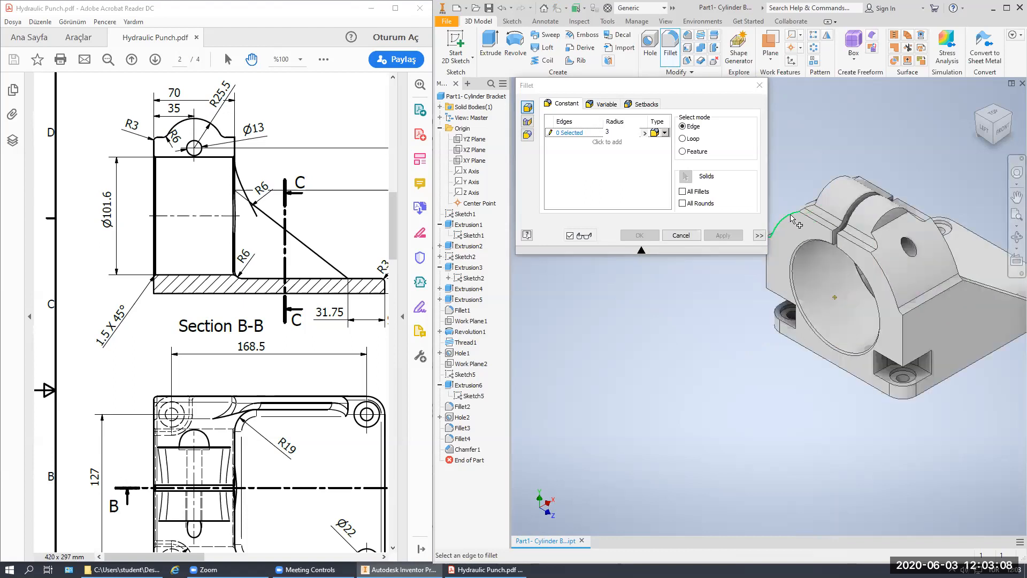
{"action": "middle_click_drag", "start_coordinate": [787, 232], "coordinate": [879, 255]}
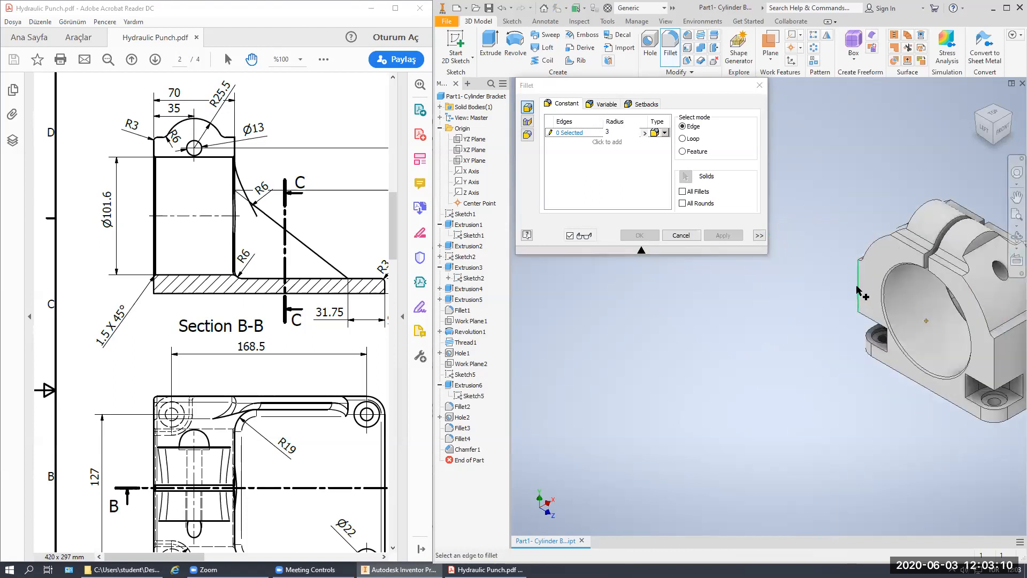
{"action": "scroll", "coordinate": [873, 333], "scroll_direction": "down", "scroll_amount": 5}
{"action": "left_click", "coordinate": [819, 319]}
{"action": "scroll", "coordinate": [856, 337], "scroll_direction": "up", "scroll_amount": 5}
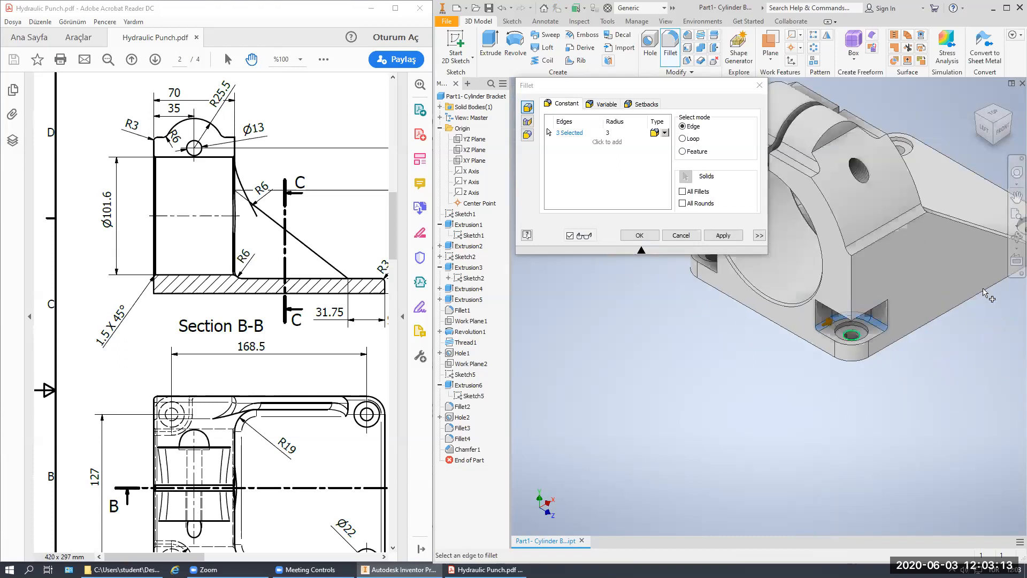
{"action": "left_click", "coordinate": [868, 341]}
Step: Examine the corner pockets' rounded edges in the drawing's isometric and assembly views
{"action": "left_click_drag", "start_coordinate": [256, 326], "coordinate": [36, 345]}
{"action": "left_click_drag", "start_coordinate": [326, 297], "coordinate": [21, 297]}
{"action": "left_click_drag", "start_coordinate": [204, 318], "coordinate": [268, 336]}
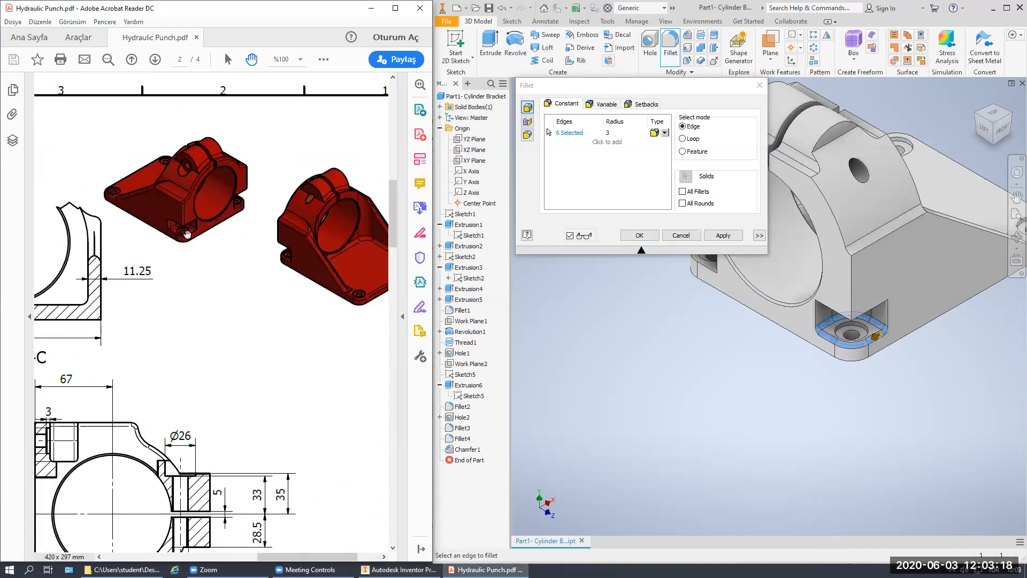
{"action": "scroll", "coordinate": [190, 219], "scroll_direction": "up", "scroll_amount": 2, "text": "ctrl"}
{"action": "left_click_drag", "start_coordinate": [191, 243], "coordinate": [158, 375]}
{"action": "left_click_drag", "start_coordinate": [318, 324], "coordinate": [215, 296]}
{"action": "left_click_drag", "start_coordinate": [45, 310], "coordinate": [350, 301]}
{"action": "left_click_drag", "start_coordinate": [80, 348], "coordinate": [145, 291]}
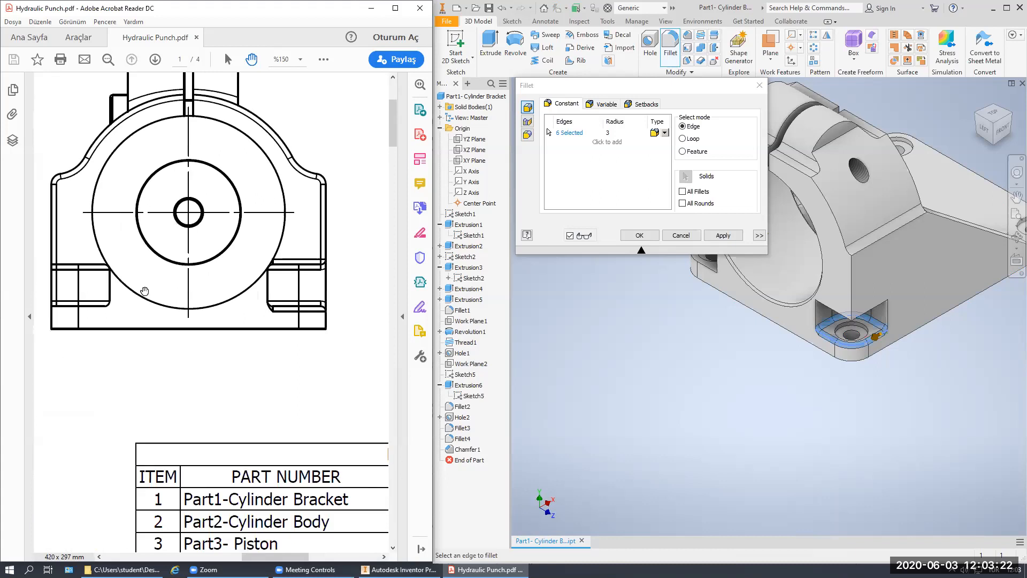
{"action": "scroll", "coordinate": [184, 332], "scroll_direction": "down", "scroll_amount": 6, "text": "ctrl"}
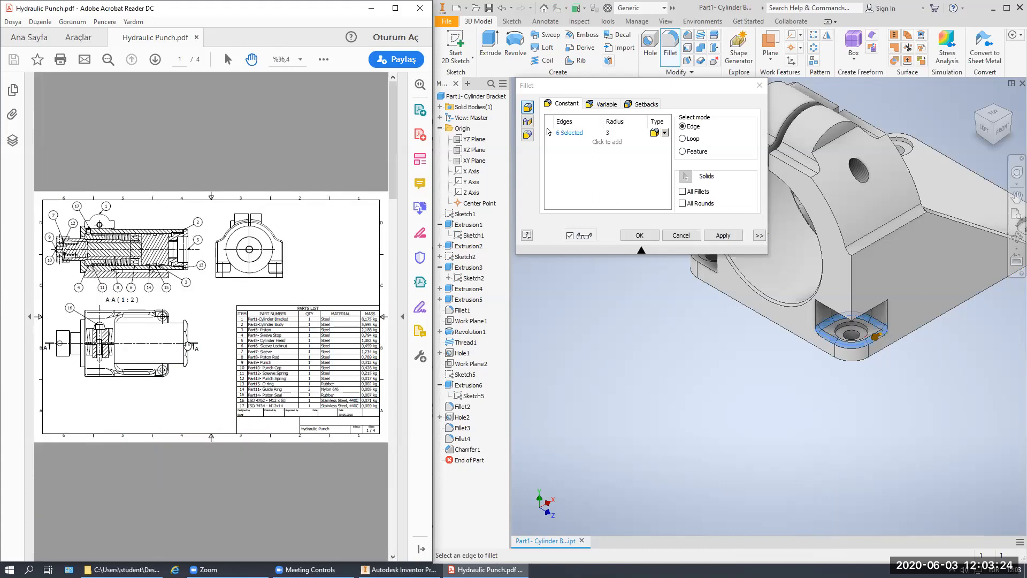
{"action": "scroll", "coordinate": [185, 341], "scroll_direction": "down", "scroll_amount": 1}
{"action": "scroll", "coordinate": [247, 319], "scroll_direction": "up", "scroll_amount": 6, "text": "ctrl"}
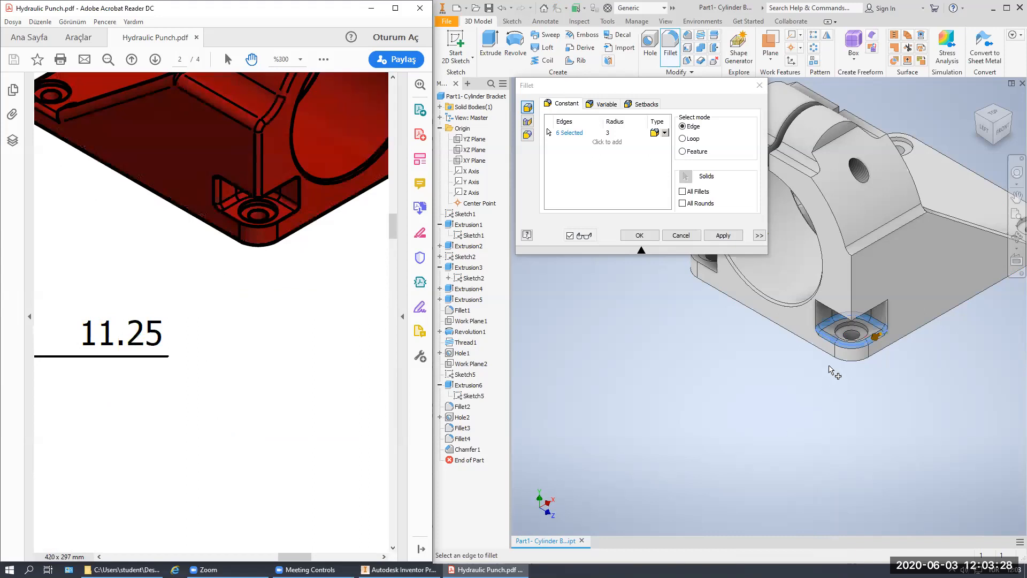
Step: Remove the mounting pad's outer rim from the fillet selection and add the pocket's upper edges
{"action": "left_click", "coordinate": [845, 338], "text": "ctrl"}
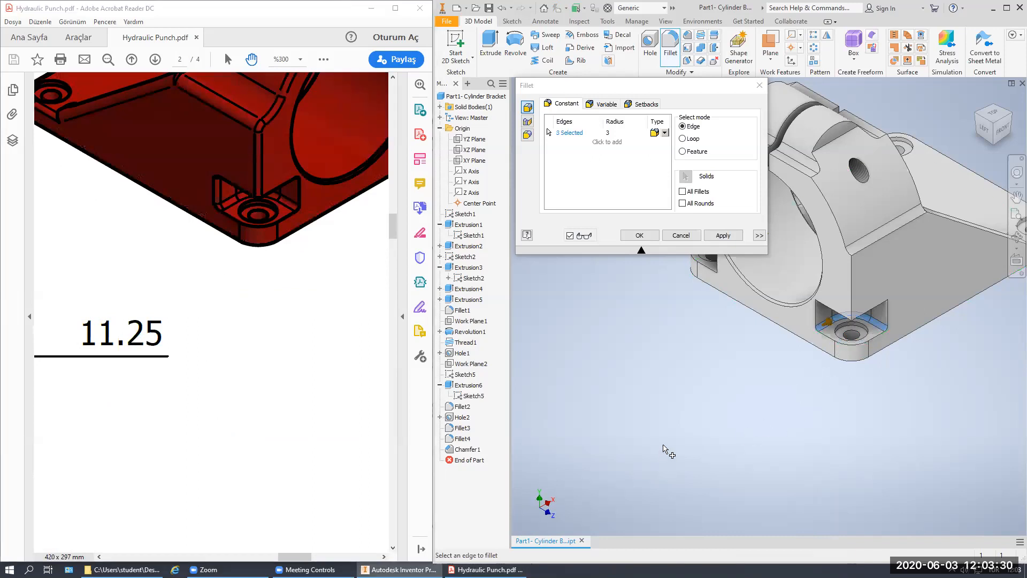
{"action": "left_click", "coordinate": [992, 150]}
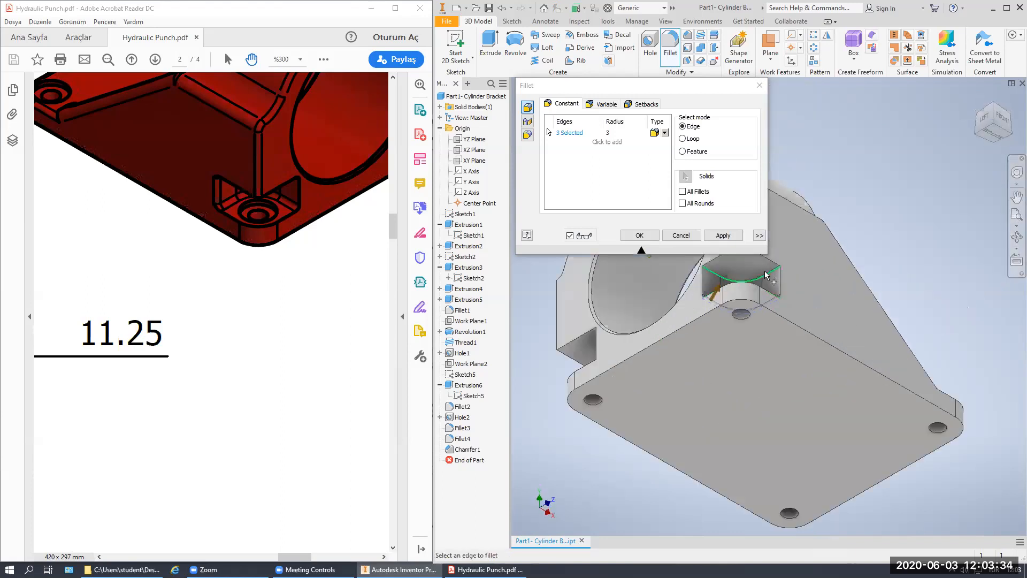
{"action": "left_click", "coordinate": [765, 275]}
Step: Add the base plate's upper rim edges at the end away from the cylinder housing to the 3 mm fillet
{"action": "left_click", "coordinate": [989, 106]}
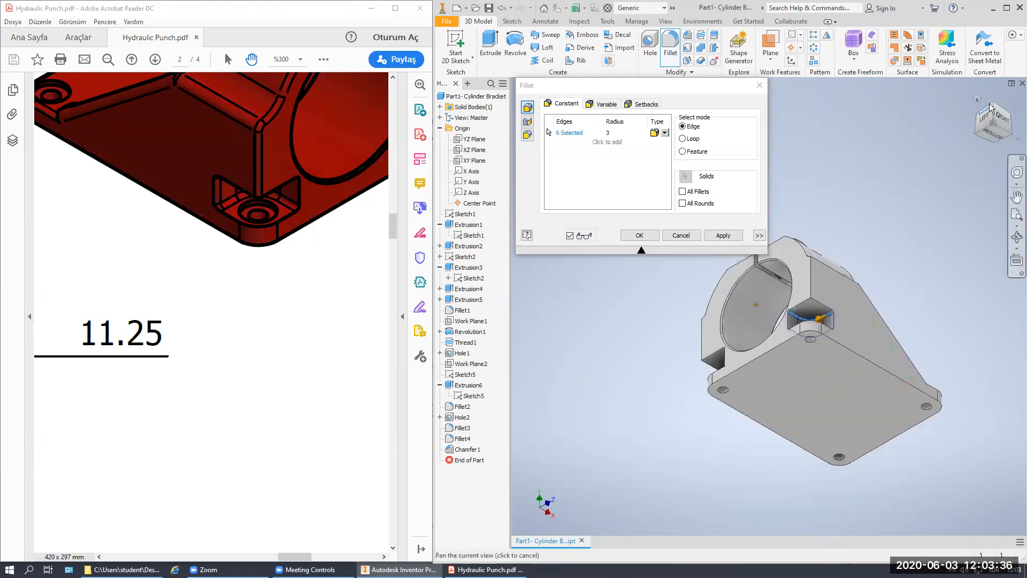
{"action": "scroll", "coordinate": [873, 357], "scroll_direction": "down", "scroll_amount": 3}
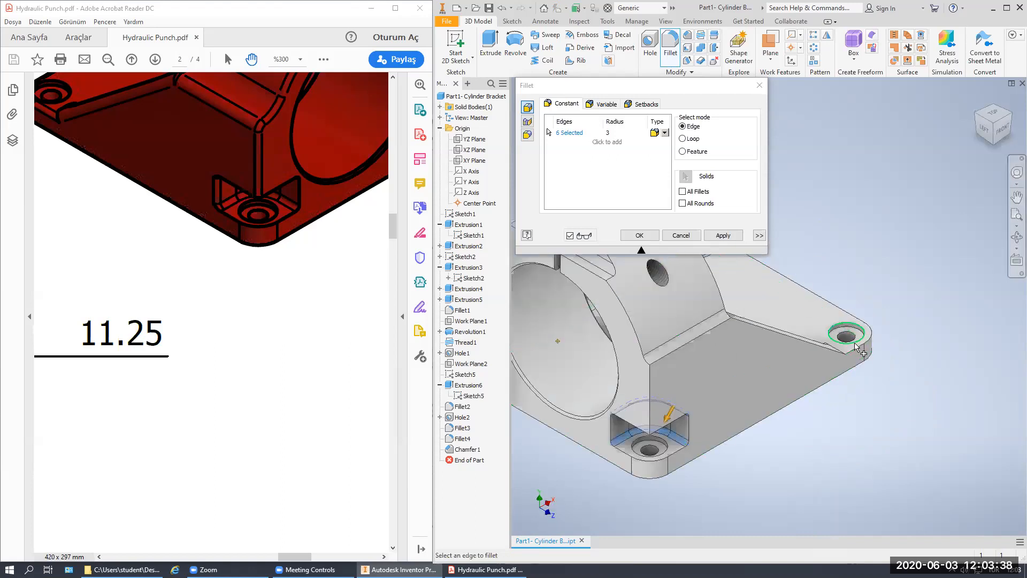
{"action": "left_click", "coordinate": [860, 349]}
{"action": "scroll", "coordinate": [855, 369], "scroll_direction": "up", "scroll_amount": 5}
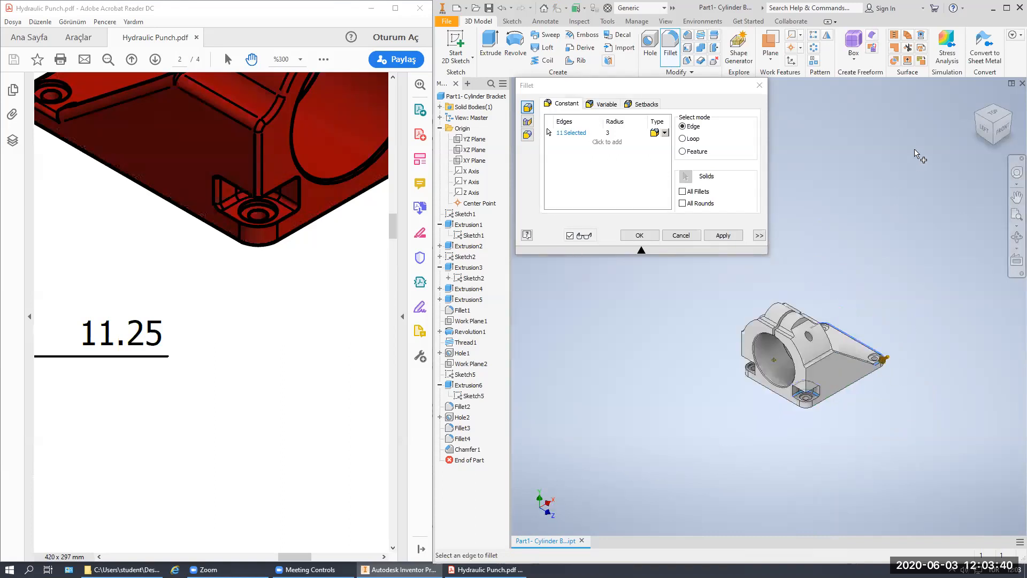
Step: Add the lower and upper edges of the opposite corner pocket to the 3 mm fillet
{"action": "left_click", "coordinate": [976, 114]}
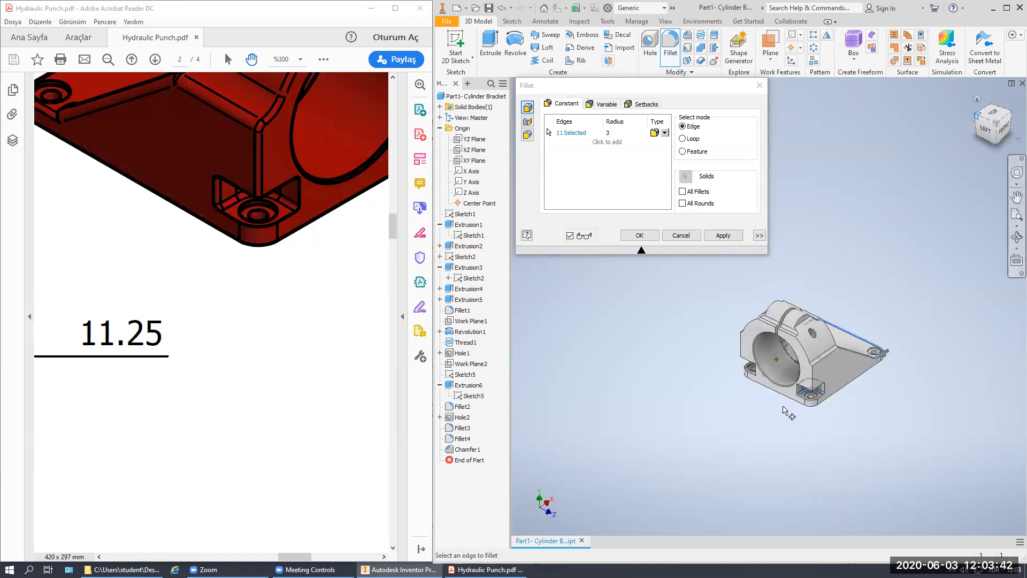
{"action": "scroll", "coordinate": [769, 399], "scroll_direction": "down", "scroll_amount": 5}
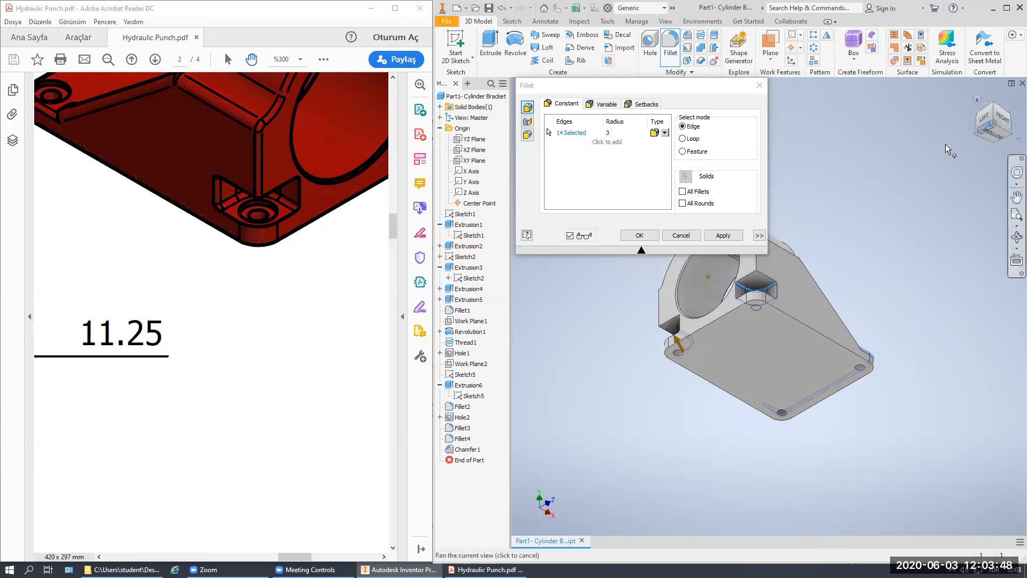
{"action": "left_click", "coordinate": [975, 134]}
{"action": "left_click", "coordinate": [811, 285]}
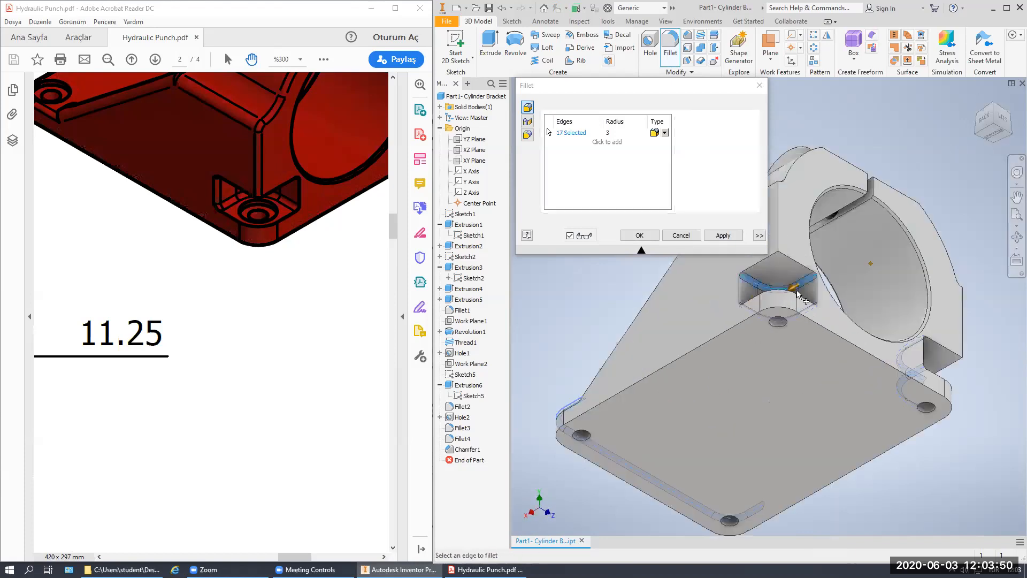
Step: Add the bore face's vertical corner edge, side arc, lug transition and top edge up to the clamp slot to the 3 mm fillet
{"action": "left_click", "coordinate": [777, 221]}
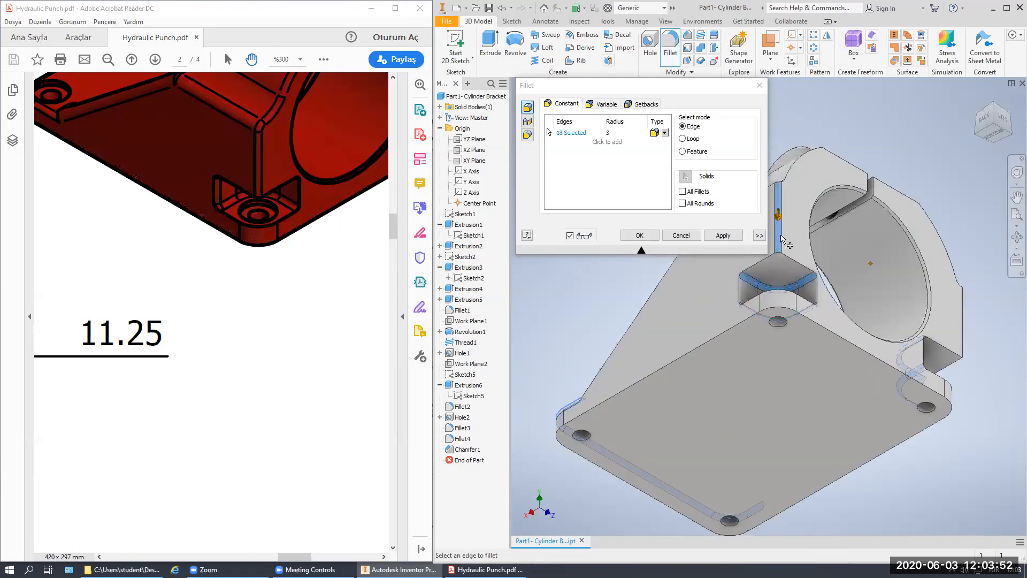
{"action": "left_click", "coordinate": [994, 109]}
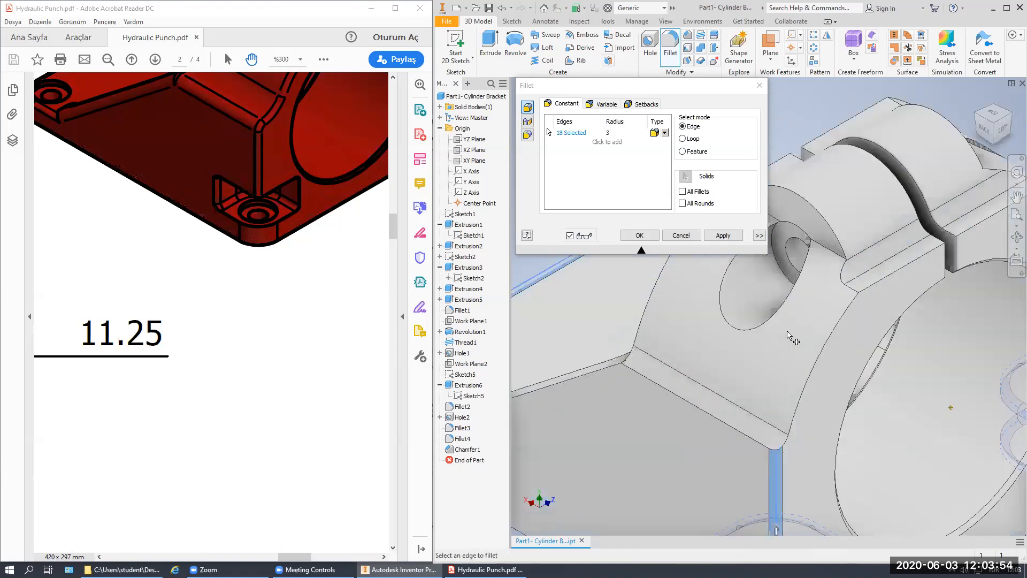
{"action": "left_click", "coordinate": [820, 360]}
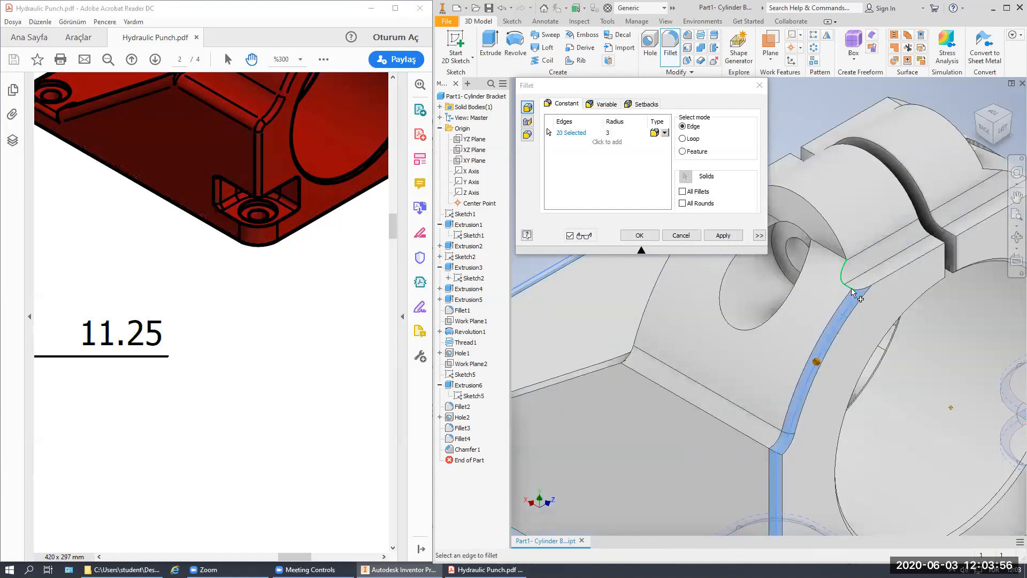
{"action": "left_click", "coordinate": [853, 291]}
{"action": "left_click", "coordinate": [875, 285]}
{"action": "scroll", "coordinate": [875, 289], "scroll_direction": "down", "scroll_amount": 5}
{"action": "scroll", "coordinate": [869, 286], "scroll_direction": "up", "scroll_amount": 6}
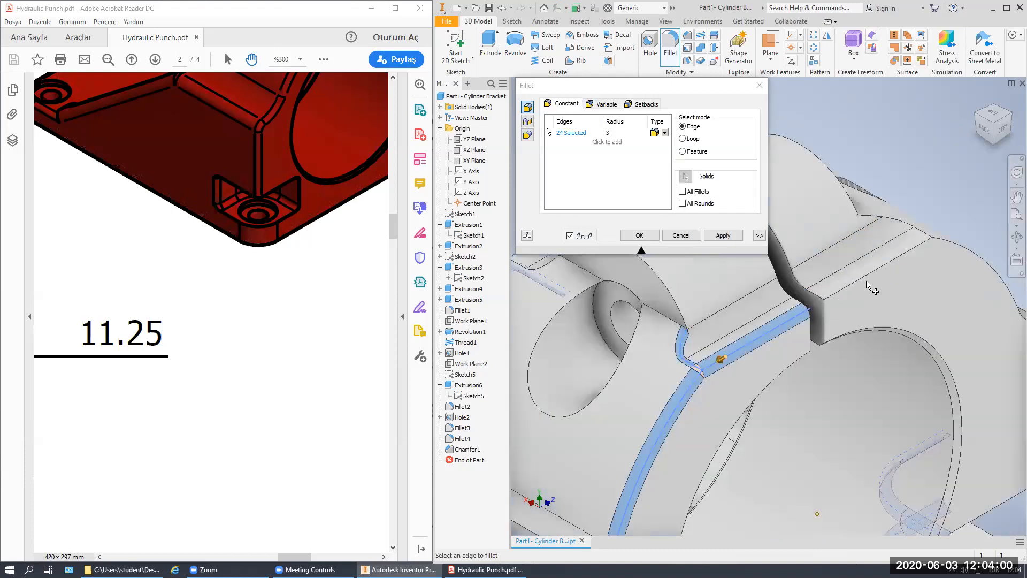
Step: Add the bore face's outline edges beyond the clamp slot, down to the second corner pocket, and apply the 3 mm fillet
{"action": "left_click", "coordinate": [909, 255]}
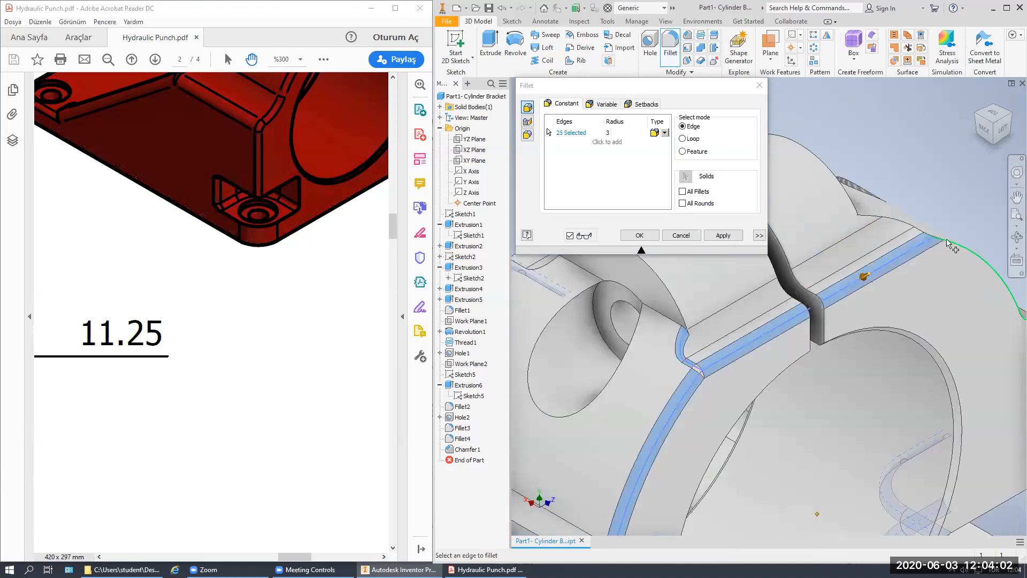
{"action": "left_click", "coordinate": [947, 240]}
{"action": "scroll", "coordinate": [878, 310], "scroll_direction": "down", "scroll_amount": 5}
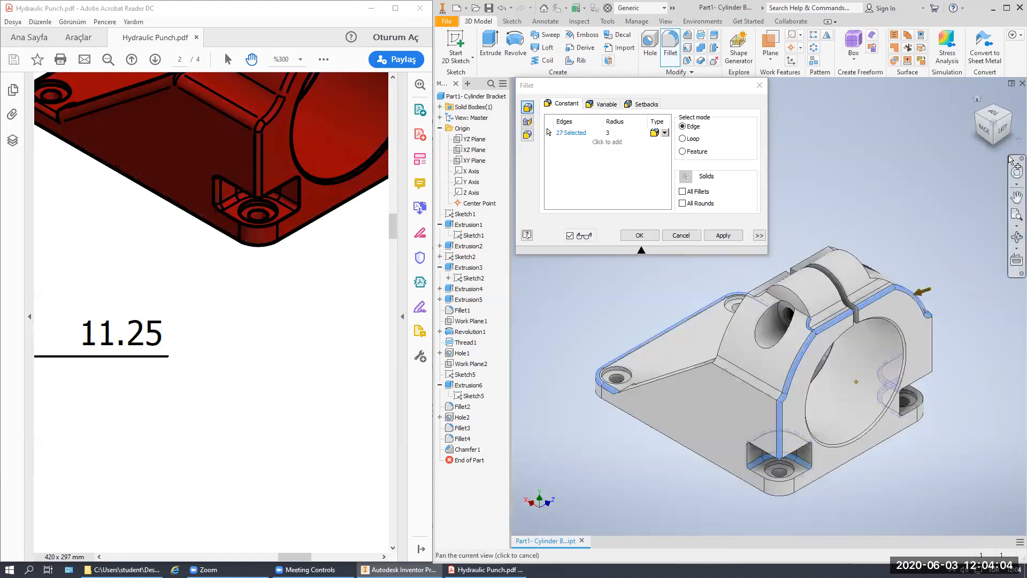
{"action": "left_click", "coordinate": [1012, 119]}
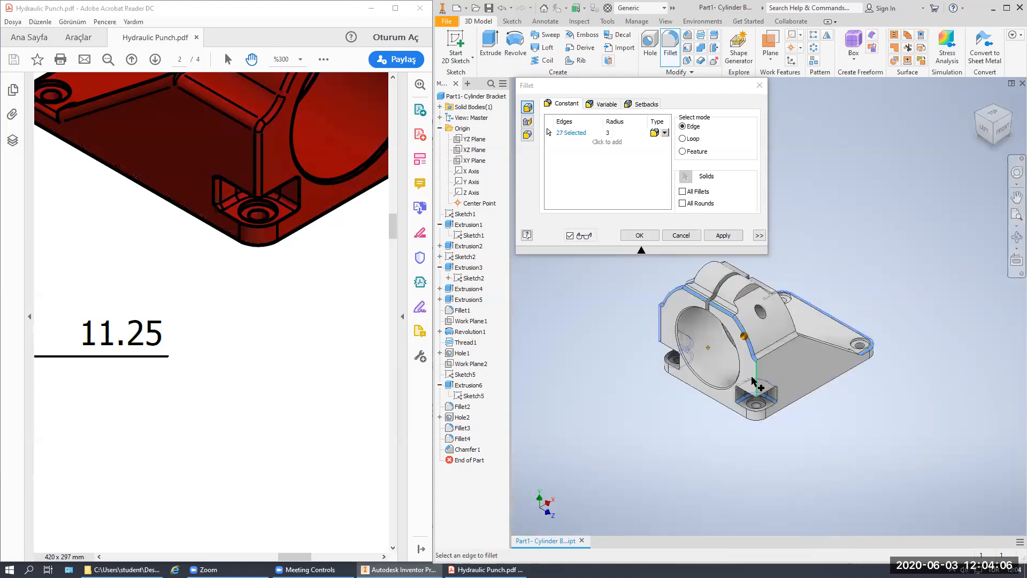
{"action": "left_click", "coordinate": [758, 391]}
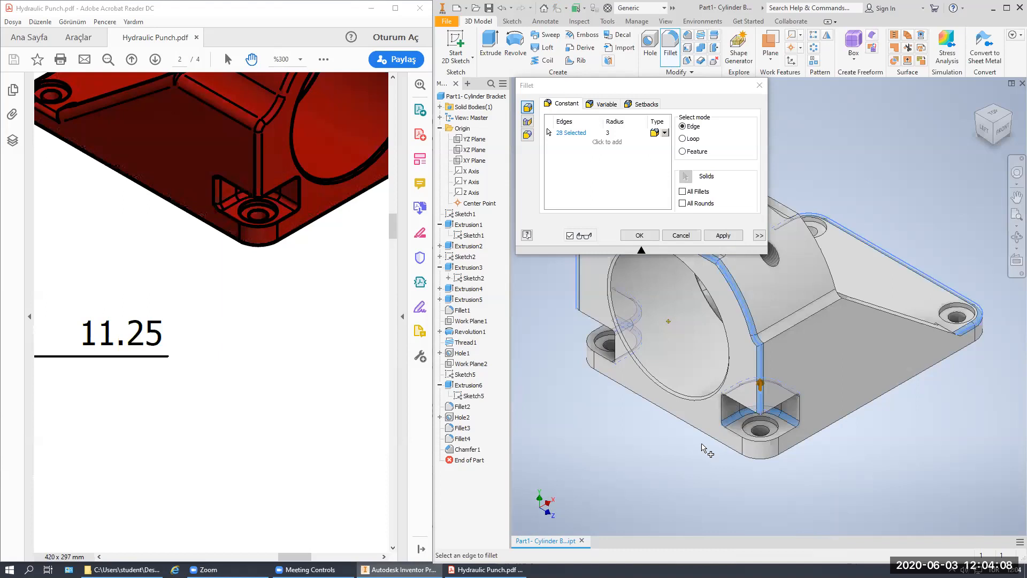
{"action": "left_click", "coordinate": [1009, 115]}
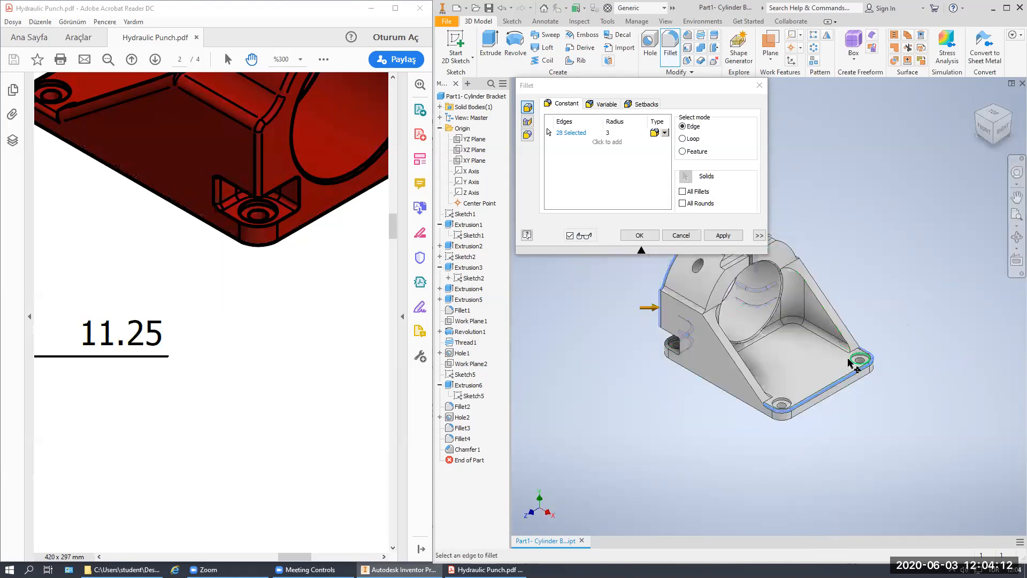
{"action": "scroll", "coordinate": [849, 356], "scroll_direction": "down", "scroll_amount": 4}
{"action": "left_click", "coordinate": [628, 236]}
Step: Check the rounded rib top in the drawing's section, and select both sloped edges of one side rib for a 6 mm fillet
{"action": "scroll", "coordinate": [914, 323], "scroll_direction": "up", "scroll_amount": 4}
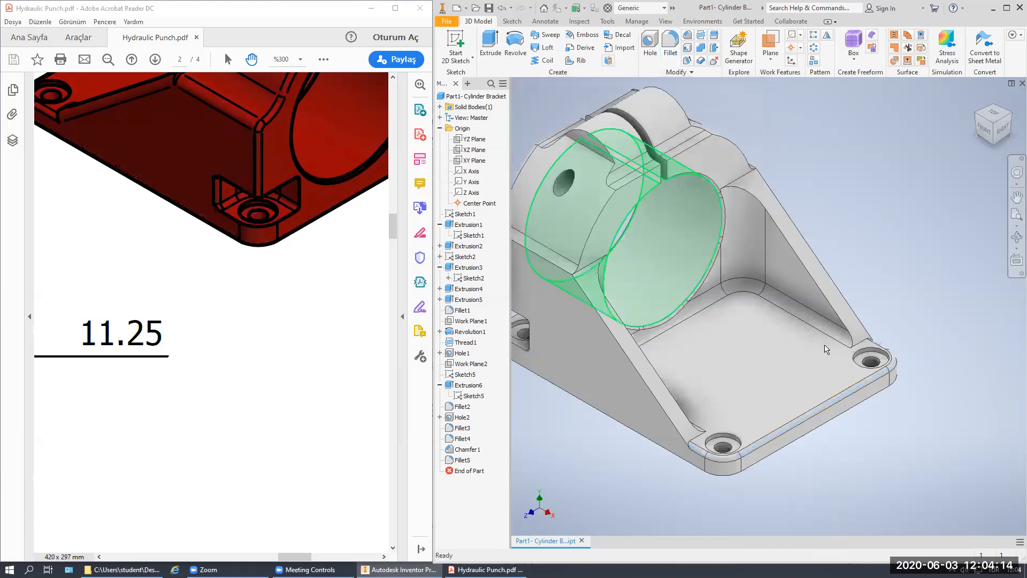
{"action": "middle_click_drag", "start_coordinate": [925, 309], "coordinate": [930, 302]}
{"action": "left_click_drag", "start_coordinate": [293, 371], "coordinate": [391, 354]}
{"action": "left_click_drag", "start_coordinate": [105, 388], "coordinate": [172, 384]}
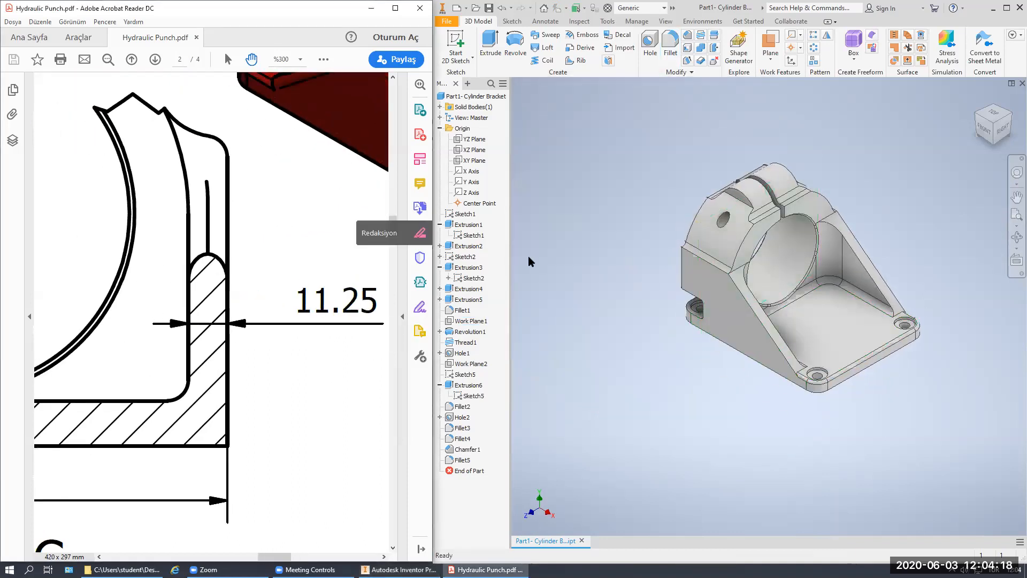
{"action": "left_click", "coordinate": [670, 45]}
{"action": "left_click", "coordinate": [745, 302]}
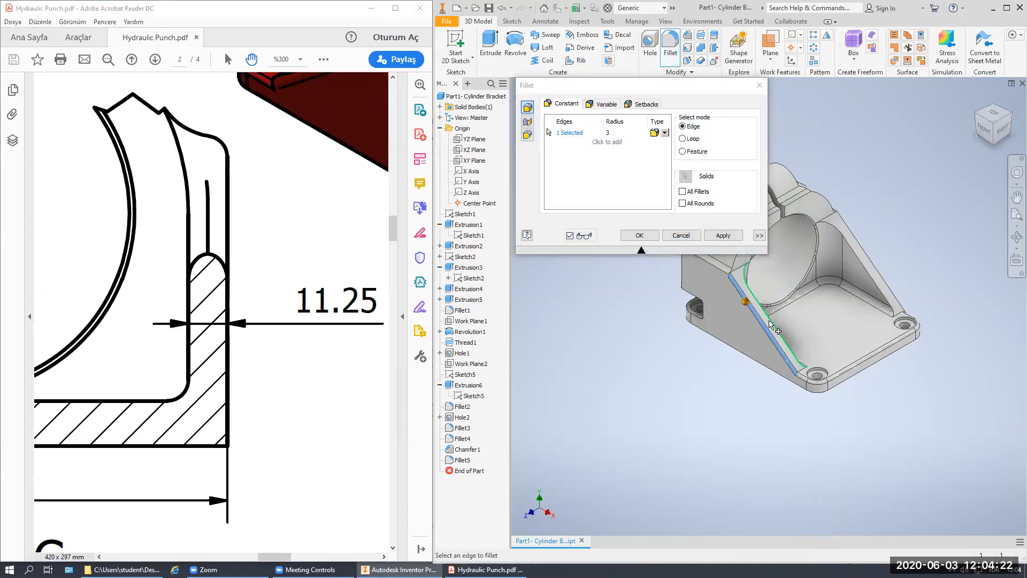
{"action": "left_click", "coordinate": [615, 133]}
{"action": "type", "text": "6"}
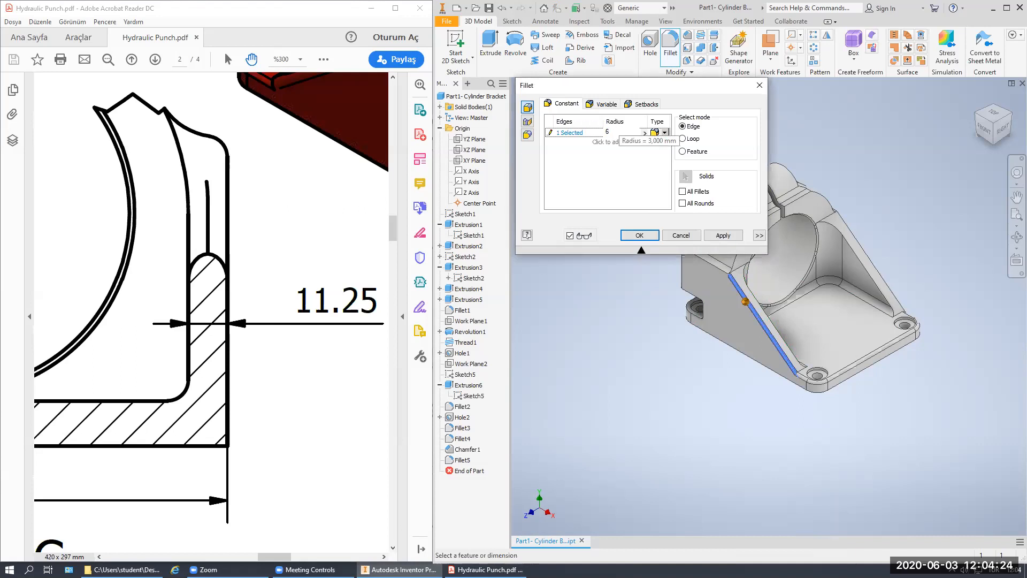
{"action": "left_click", "coordinate": [754, 312]}
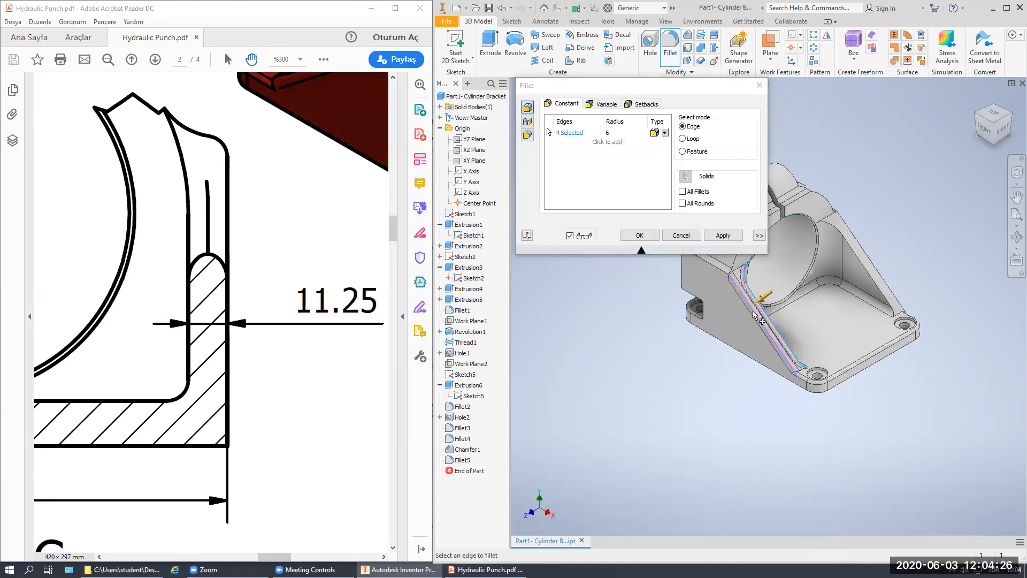
Step: Add the other side rib's sloped edges to the 6 mm fillet and create it, accepting the successful blends
{"action": "scroll", "coordinate": [747, 310], "scroll_direction": "down", "scroll_amount": 5}
{"action": "scroll", "coordinate": [862, 322], "scroll_direction": "up", "scroll_amount": 4}
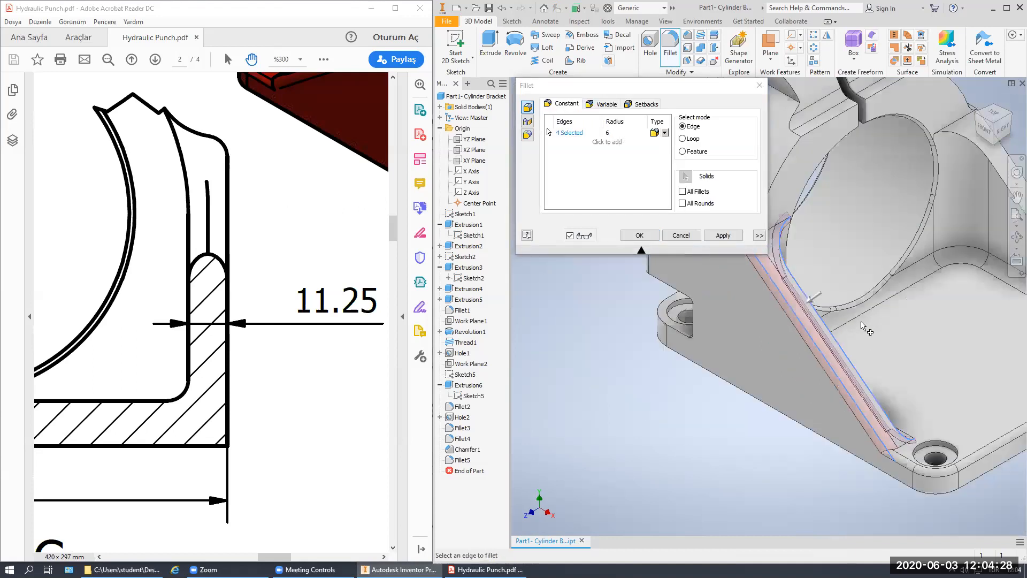
{"action": "left_click", "coordinate": [966, 280]}
{"action": "left_click", "coordinate": [965, 275]}
{"action": "left_click", "coordinate": [638, 236]}
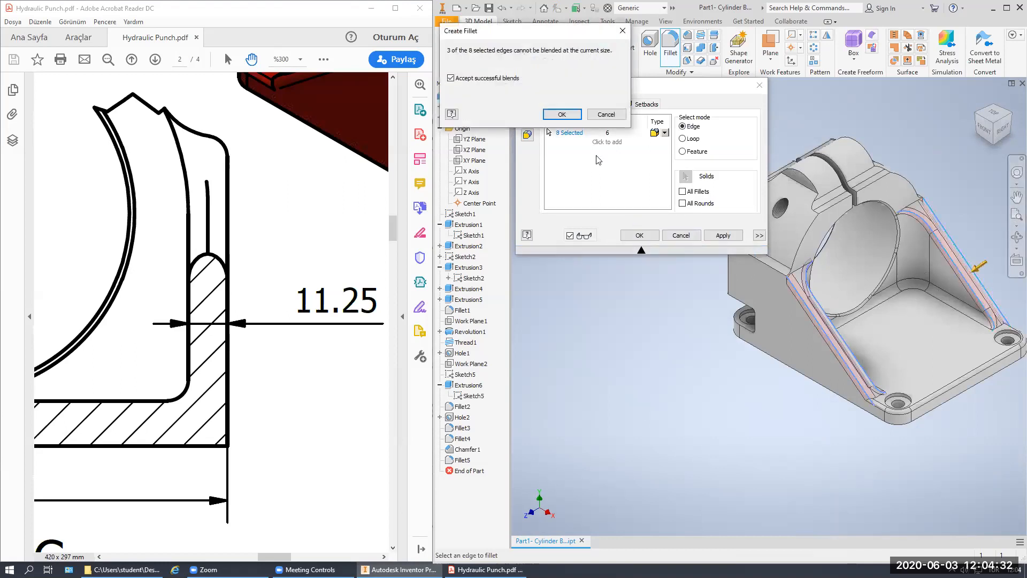
{"action": "left_click", "coordinate": [561, 114]}
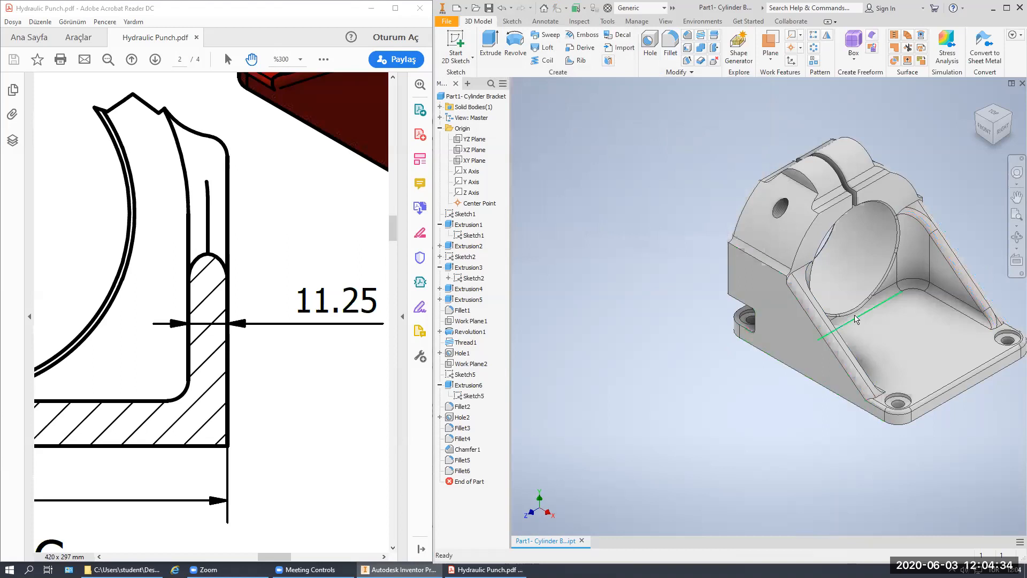
Step: Examine the junction of side rib and bore housing in the model and in the drawing's Section C-C and Section B-B
{"action": "scroll", "coordinate": [931, 204], "scroll_direction": "up", "scroll_amount": 5}
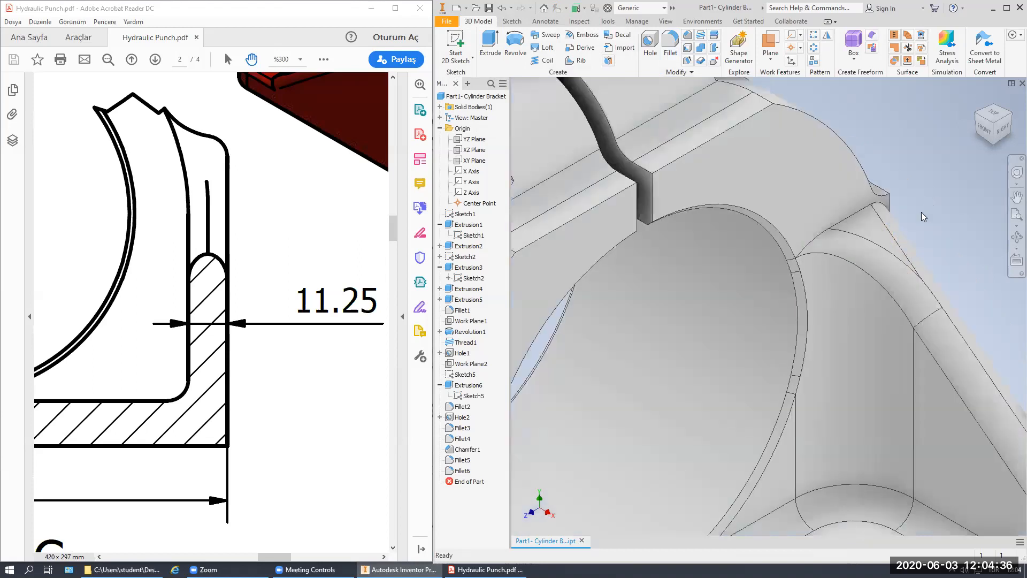
{"action": "left_click_drag", "start_coordinate": [321, 400], "coordinate": [456, 428]}
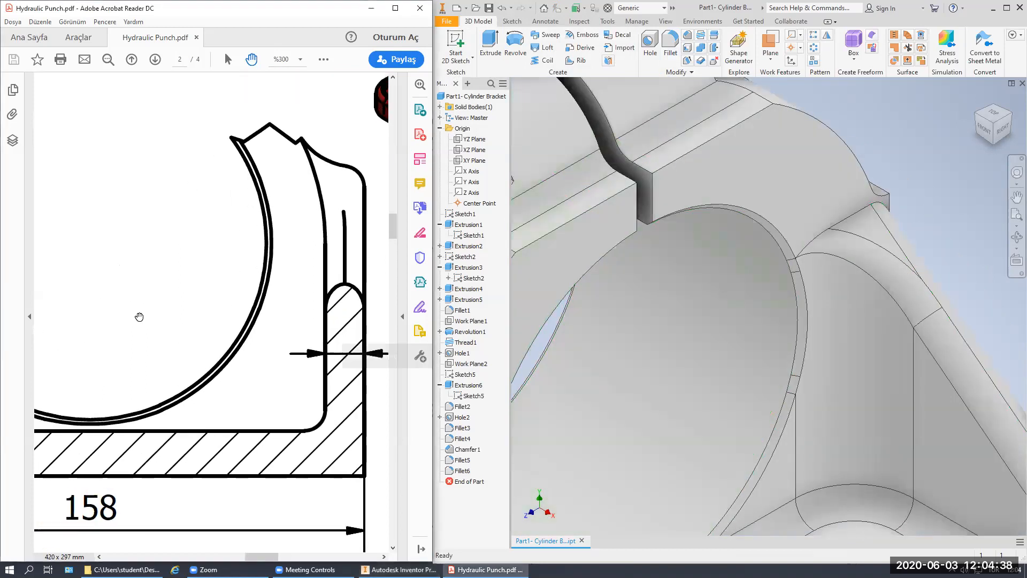
{"action": "left_click_drag", "start_coordinate": [139, 316], "coordinate": [241, 307]}
{"action": "left_click_drag", "start_coordinate": [0, 306], "coordinate": [260, 308]}
{"action": "left_click_drag", "start_coordinate": [340, 5], "coordinate": [329, 25]}
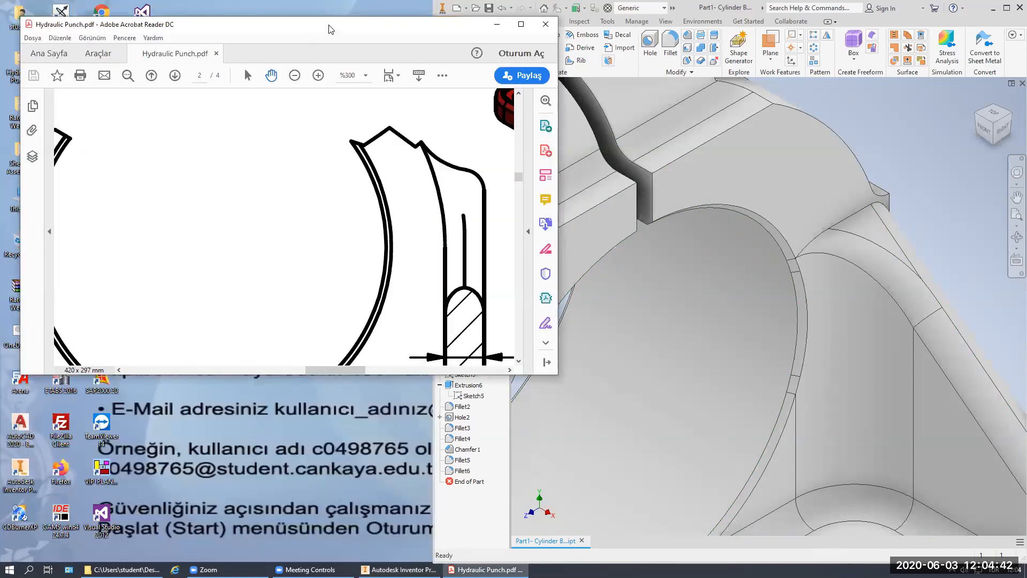
{"action": "left_click_drag", "start_coordinate": [16, 124], "coordinate": [0, 129]}
{"action": "left_click_drag", "start_coordinate": [152, 269], "coordinate": [226, 284]}
{"action": "scroll", "coordinate": [227, 284], "scroll_direction": "down", "scroll_amount": 4, "text": "ctrl"}
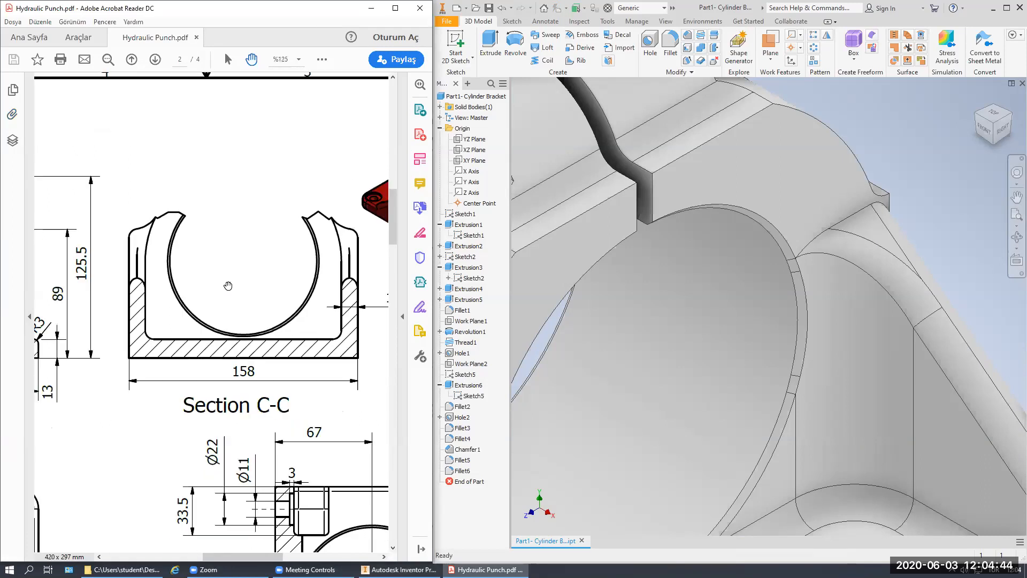
{"action": "scroll", "coordinate": [225, 294], "scroll_direction": "down", "scroll_amount": 1, "text": "ctrl"}
{"action": "left_click_drag", "start_coordinate": [166, 311], "coordinate": [270, 333]}
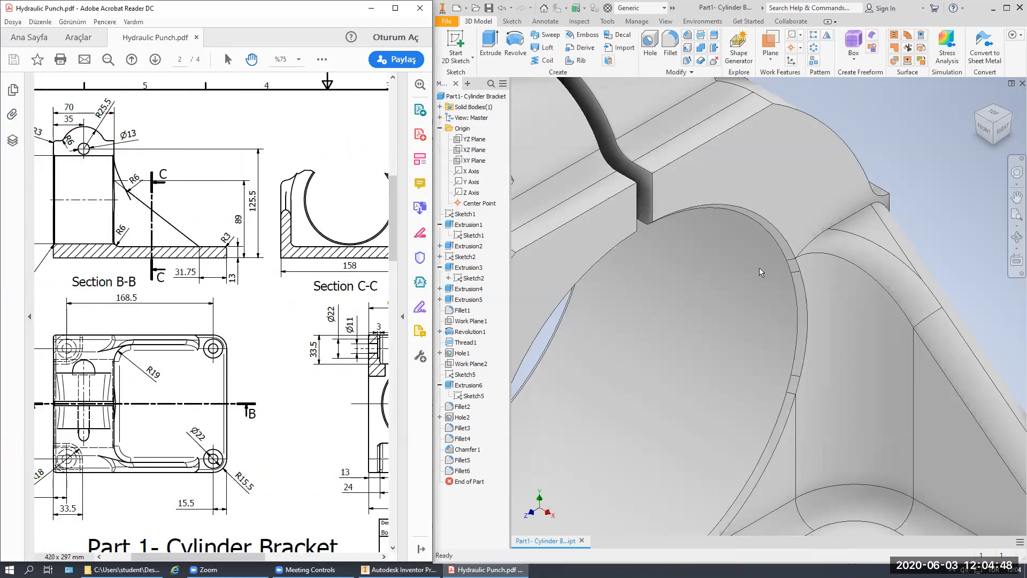
Step: Apply a 6 mm fillet to the edges where the tops of both side ribs meet the bore housing
{"action": "left_click", "coordinate": [670, 46]}
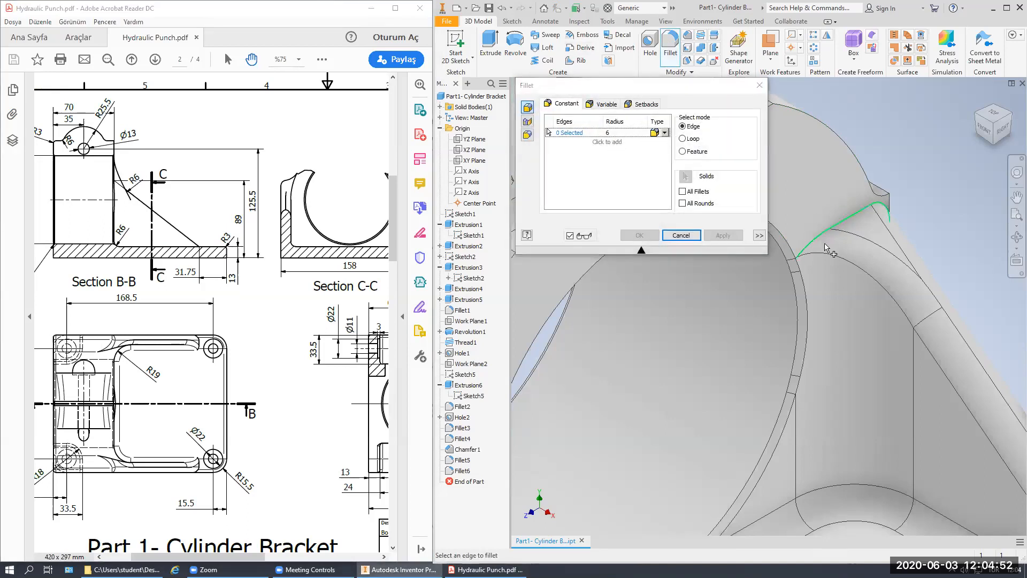
{"action": "left_click", "coordinate": [891, 220]}
{"action": "scroll", "coordinate": [903, 230], "scroll_direction": "up", "scroll_amount": 4}
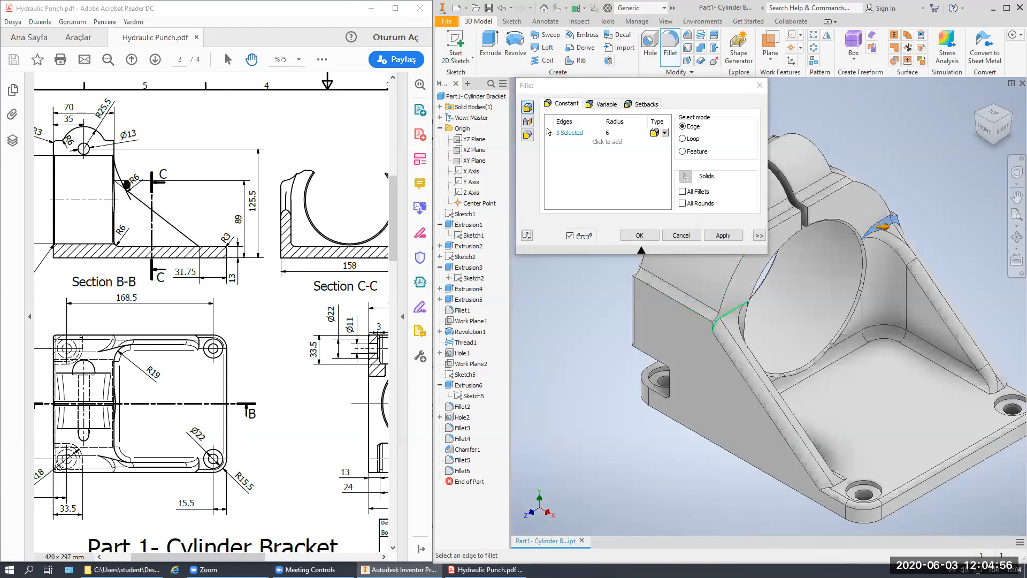
{"action": "left_click", "coordinate": [731, 312]}
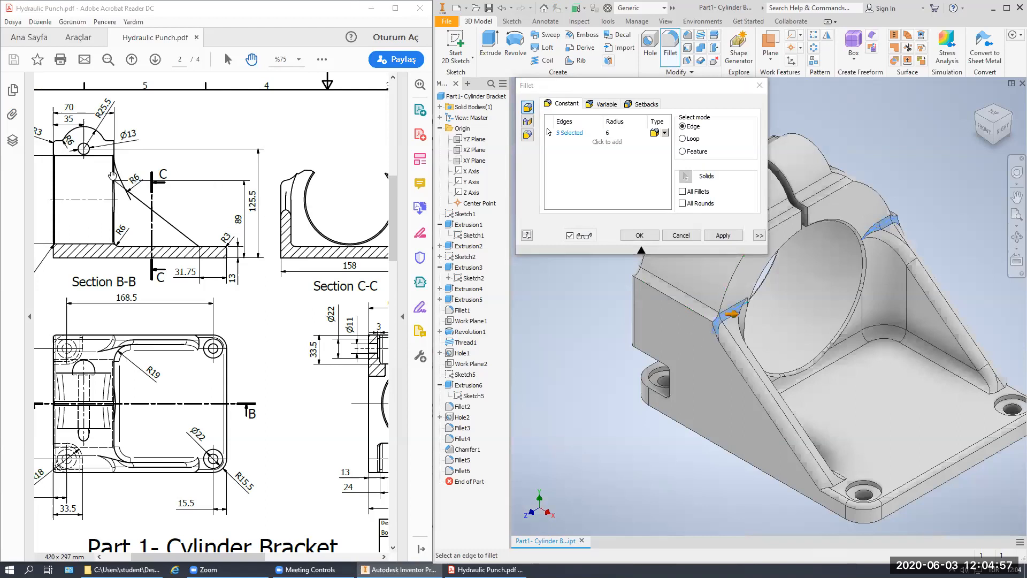
{"action": "left_click", "coordinate": [637, 237]}
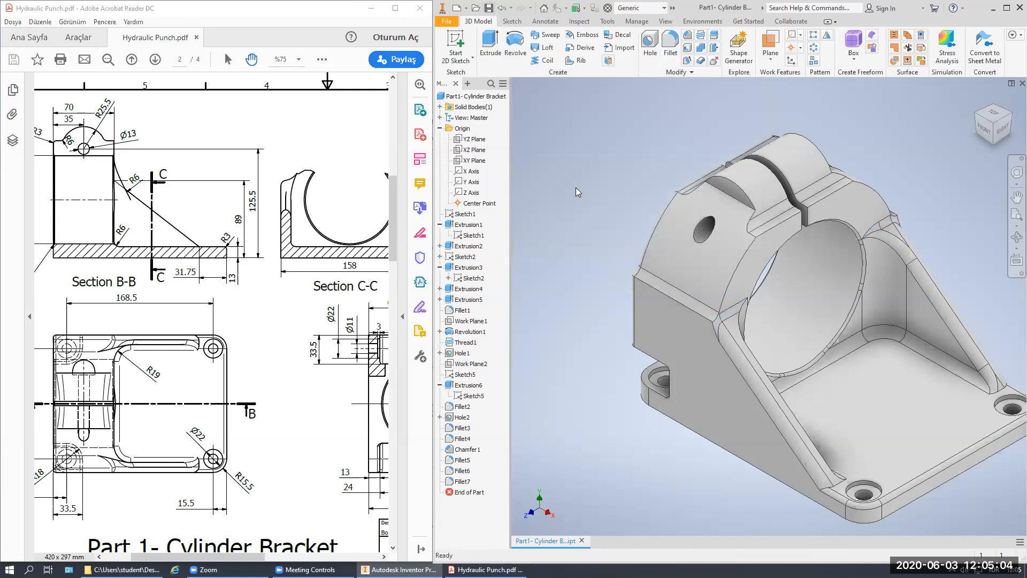
Step: Review the whole Cylinder Bracket drawing sheet and look through the remaining part drawings up to sheet 4
{"action": "left_click", "coordinate": [179, 350]}
{"action": "scroll", "coordinate": [182, 354], "scroll_direction": "down", "scroll_amount": 2, "text": "ctrl"}
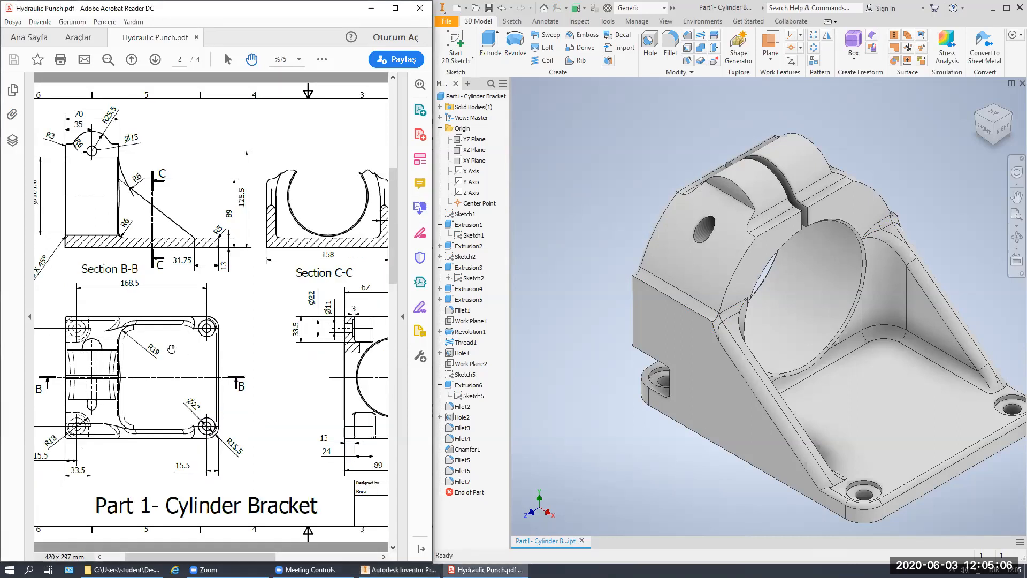
{"action": "scroll", "coordinate": [188, 357], "scroll_direction": "down", "scroll_amount": 1, "text": "ctrl"}
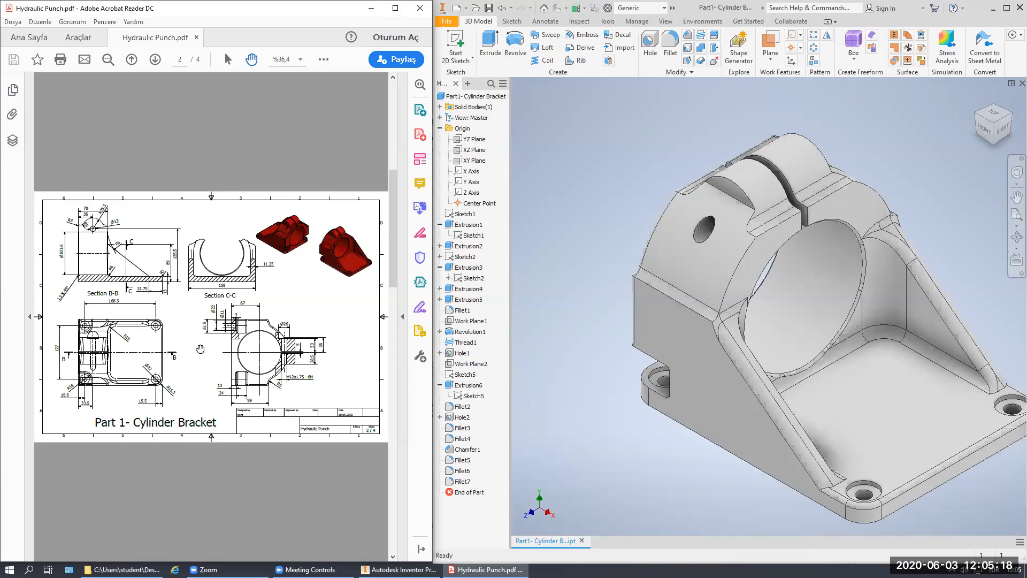
{"action": "scroll", "coordinate": [196, 360], "scroll_direction": "down", "scroll_amount": 3}
{"action": "scroll", "coordinate": [196, 358], "scroll_direction": "up", "scroll_amount": 2}
{"action": "scroll", "coordinate": [196, 357], "scroll_direction": "down", "scroll_amount": 2}
{"action": "scroll", "coordinate": [197, 354], "scroll_direction": "down", "scroll_amount": 2}
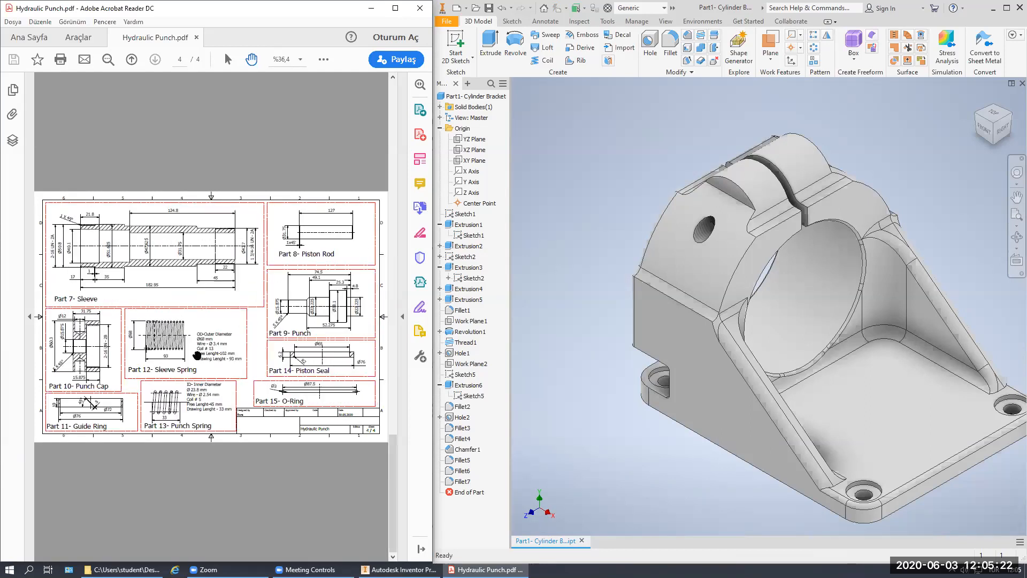